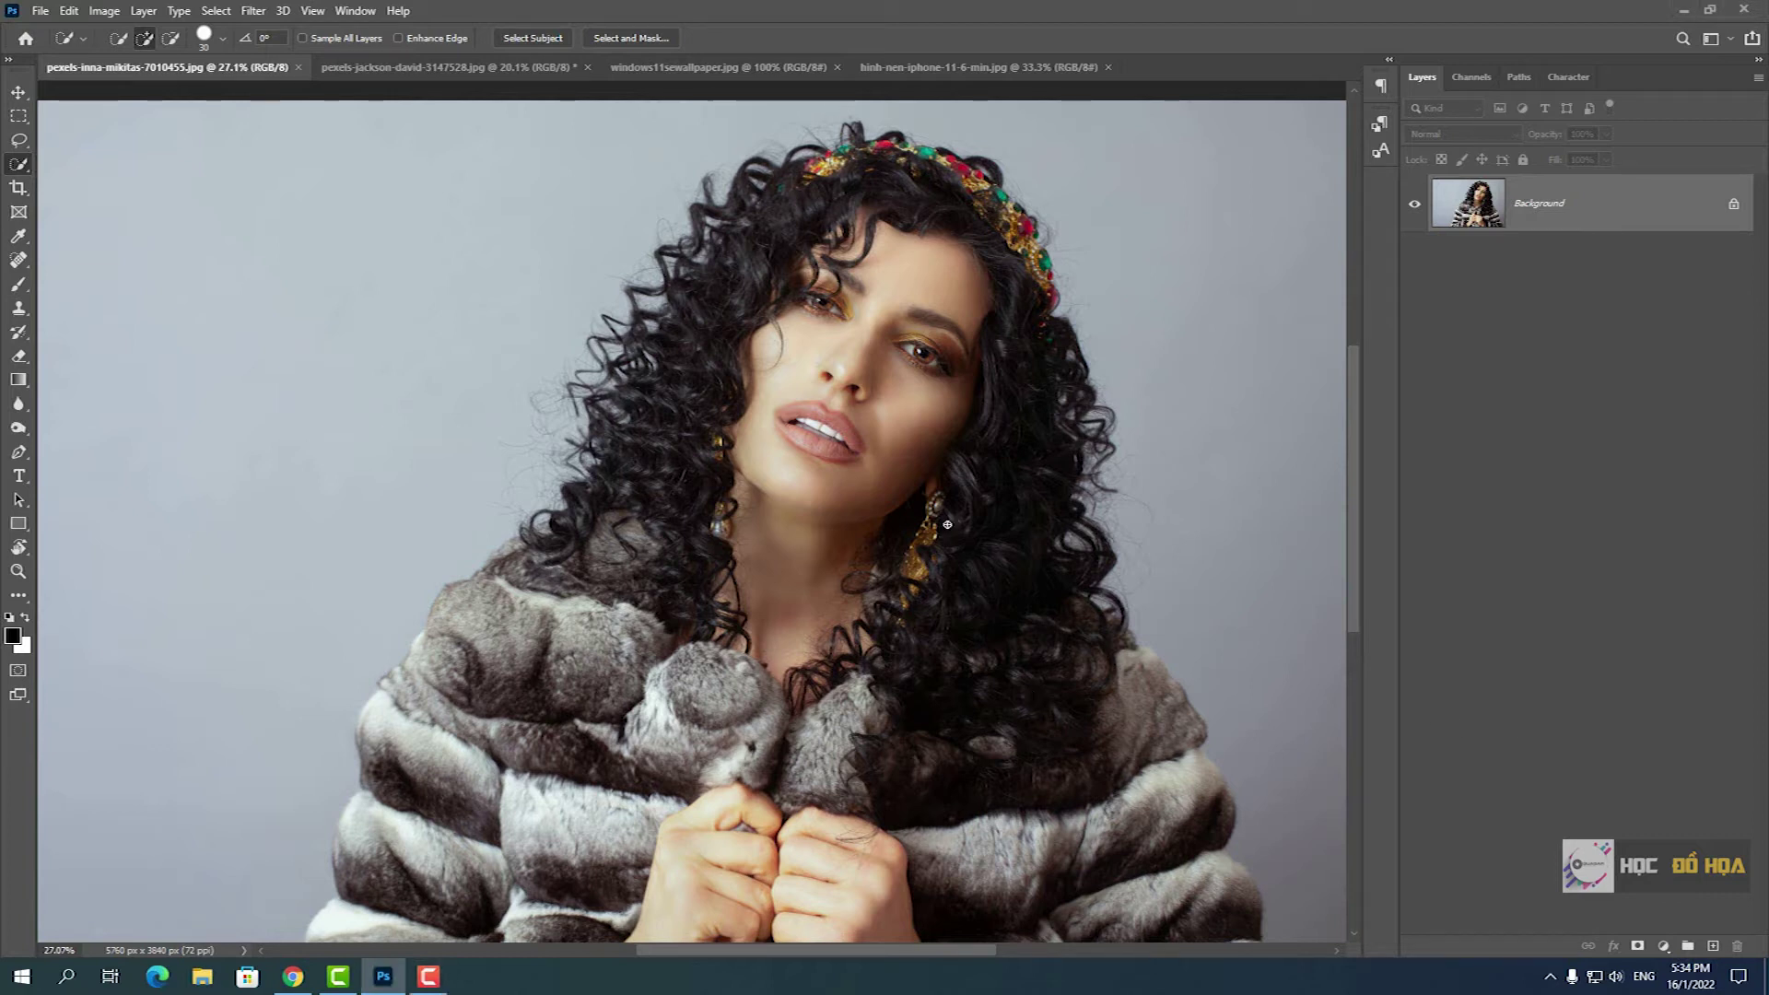
- Switch to the Move tool and adjust the view of the photo
mouse_move(1357, 437)
mouse_down()
mouse_move(1369, 500)
mouse_move(1374, 416)
mouse_up()
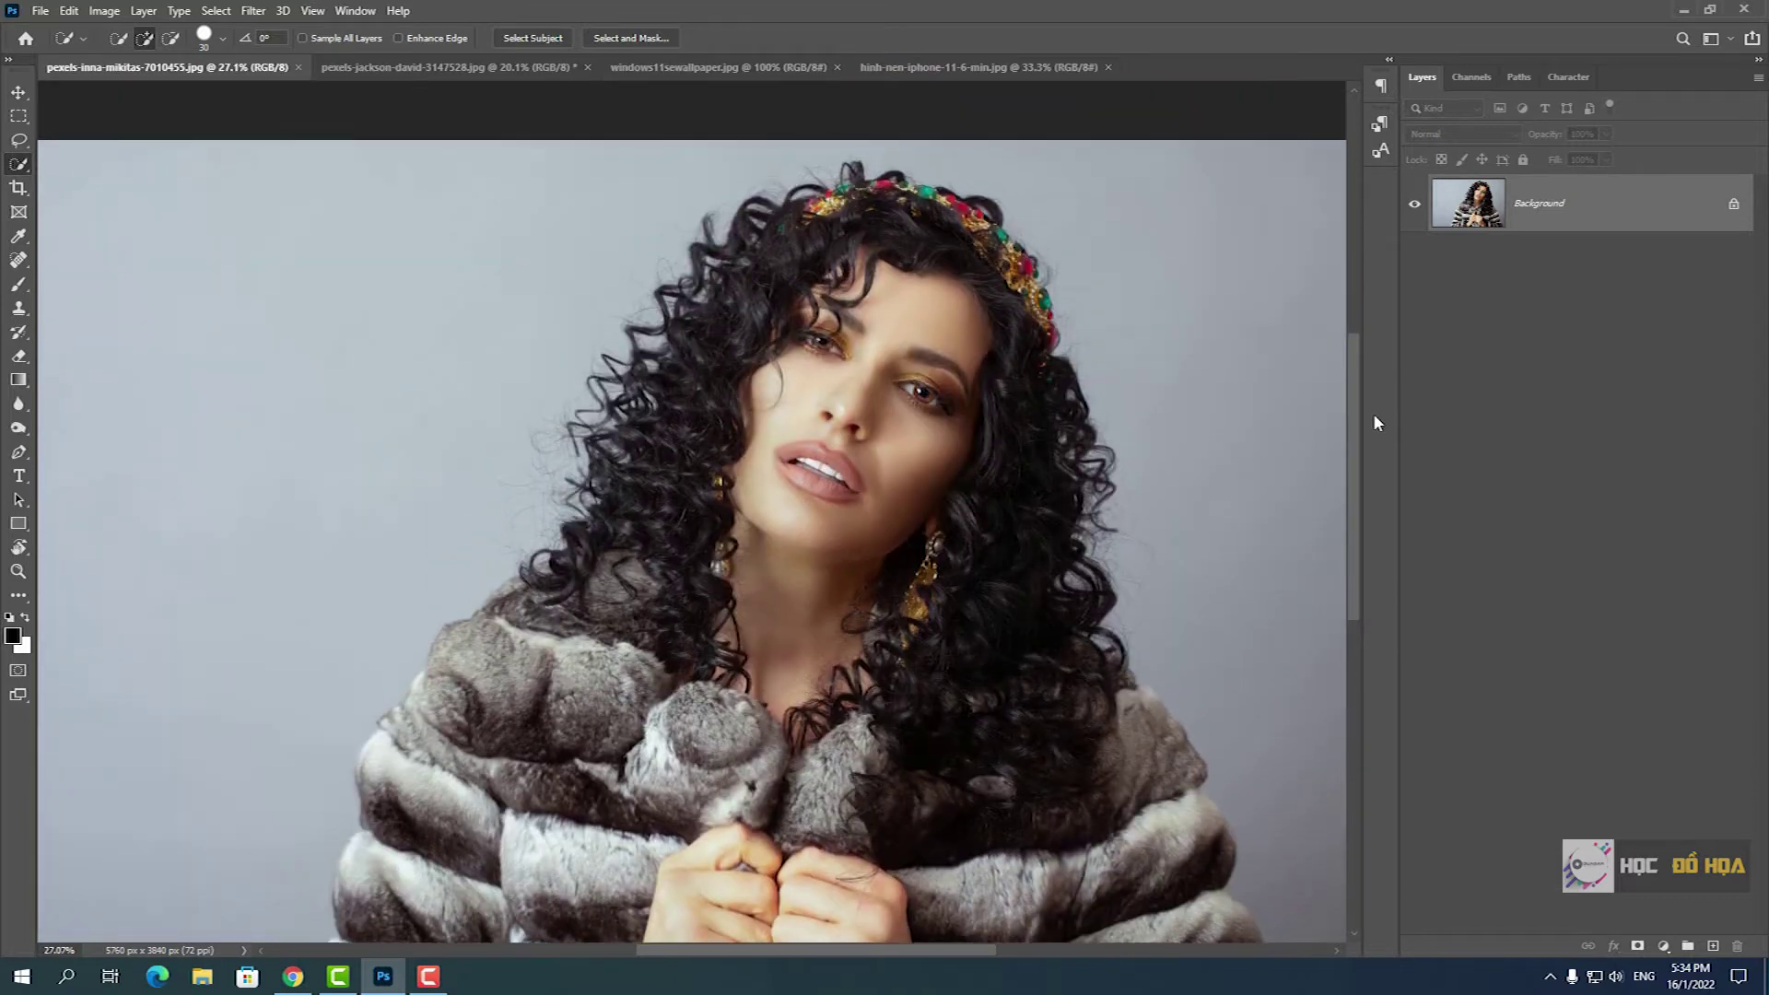
key(v)
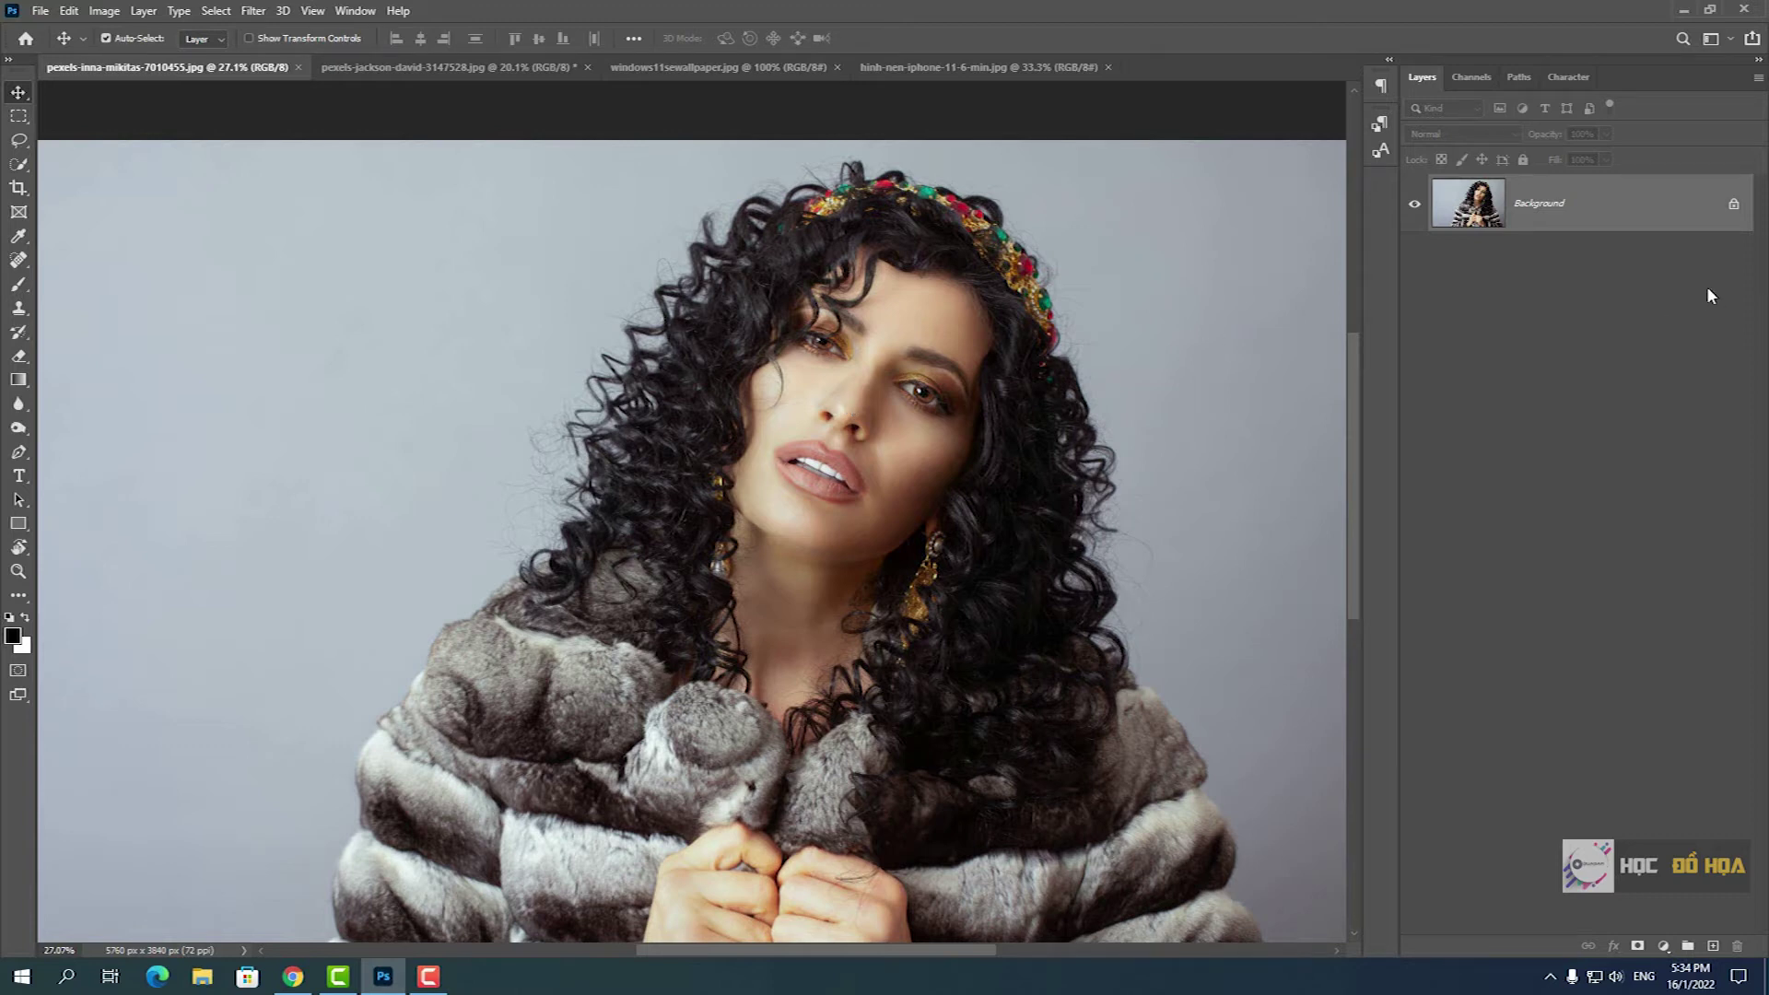
scroll(1014, 401, down, 1)
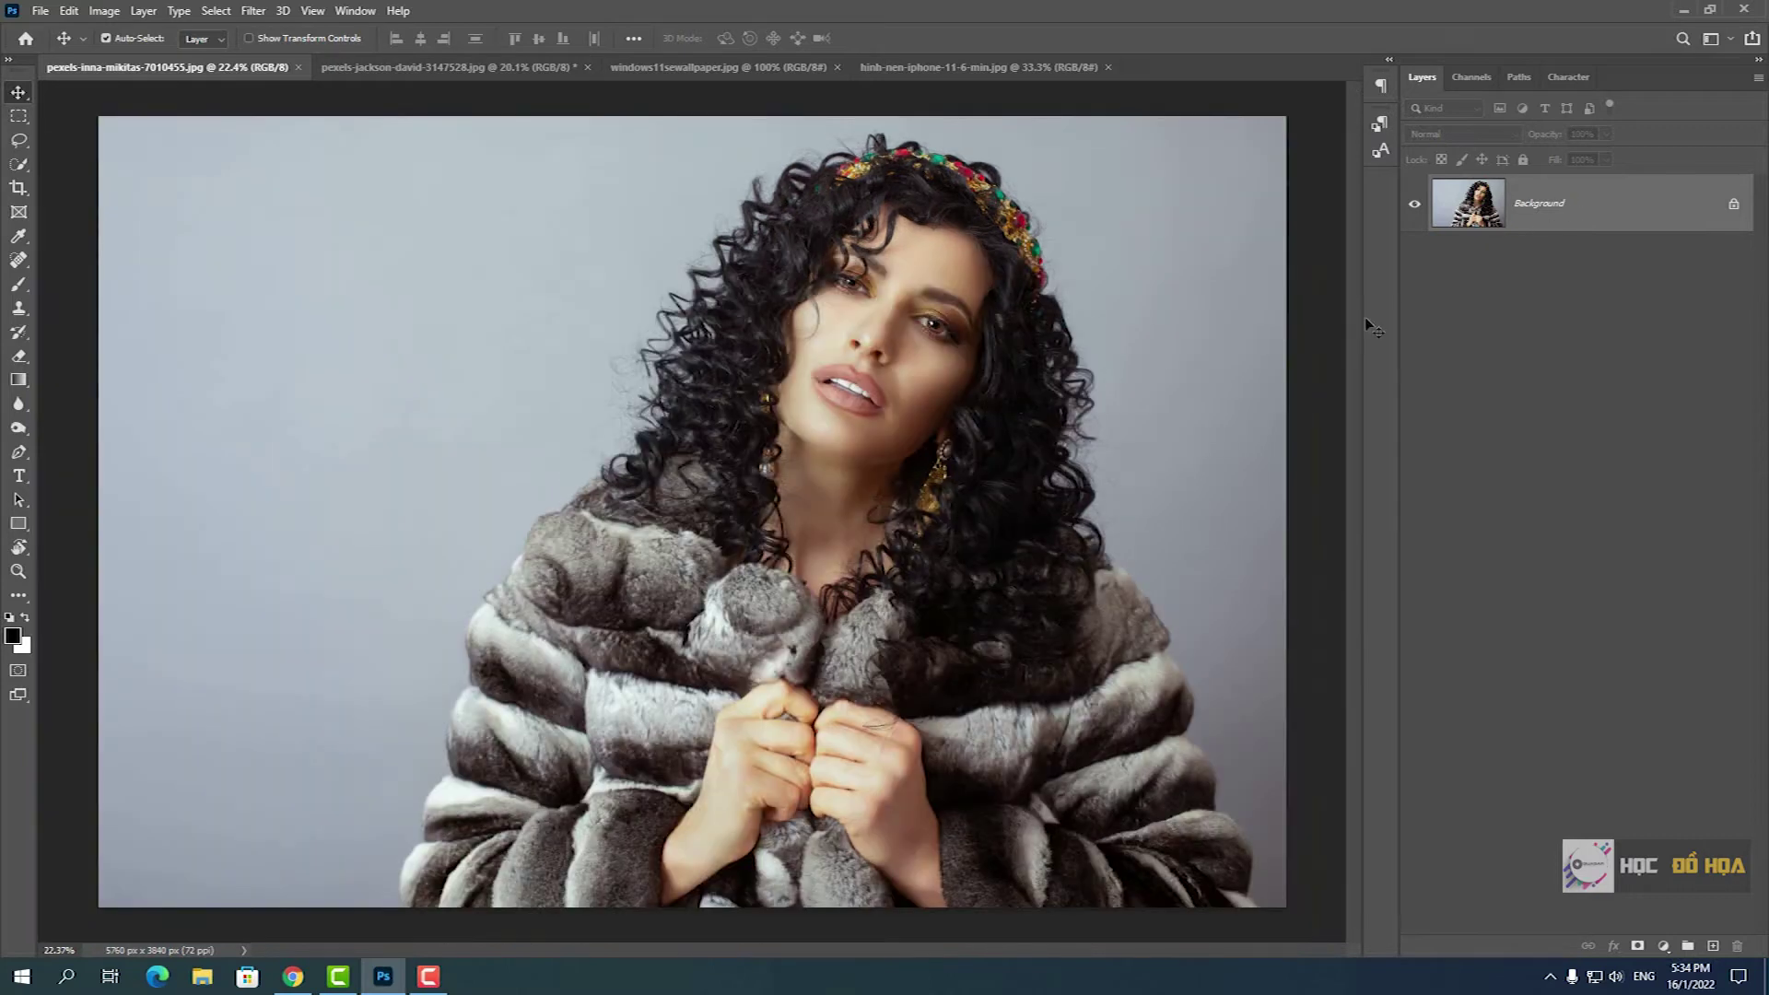
scroll(1182, 422, up, 1)
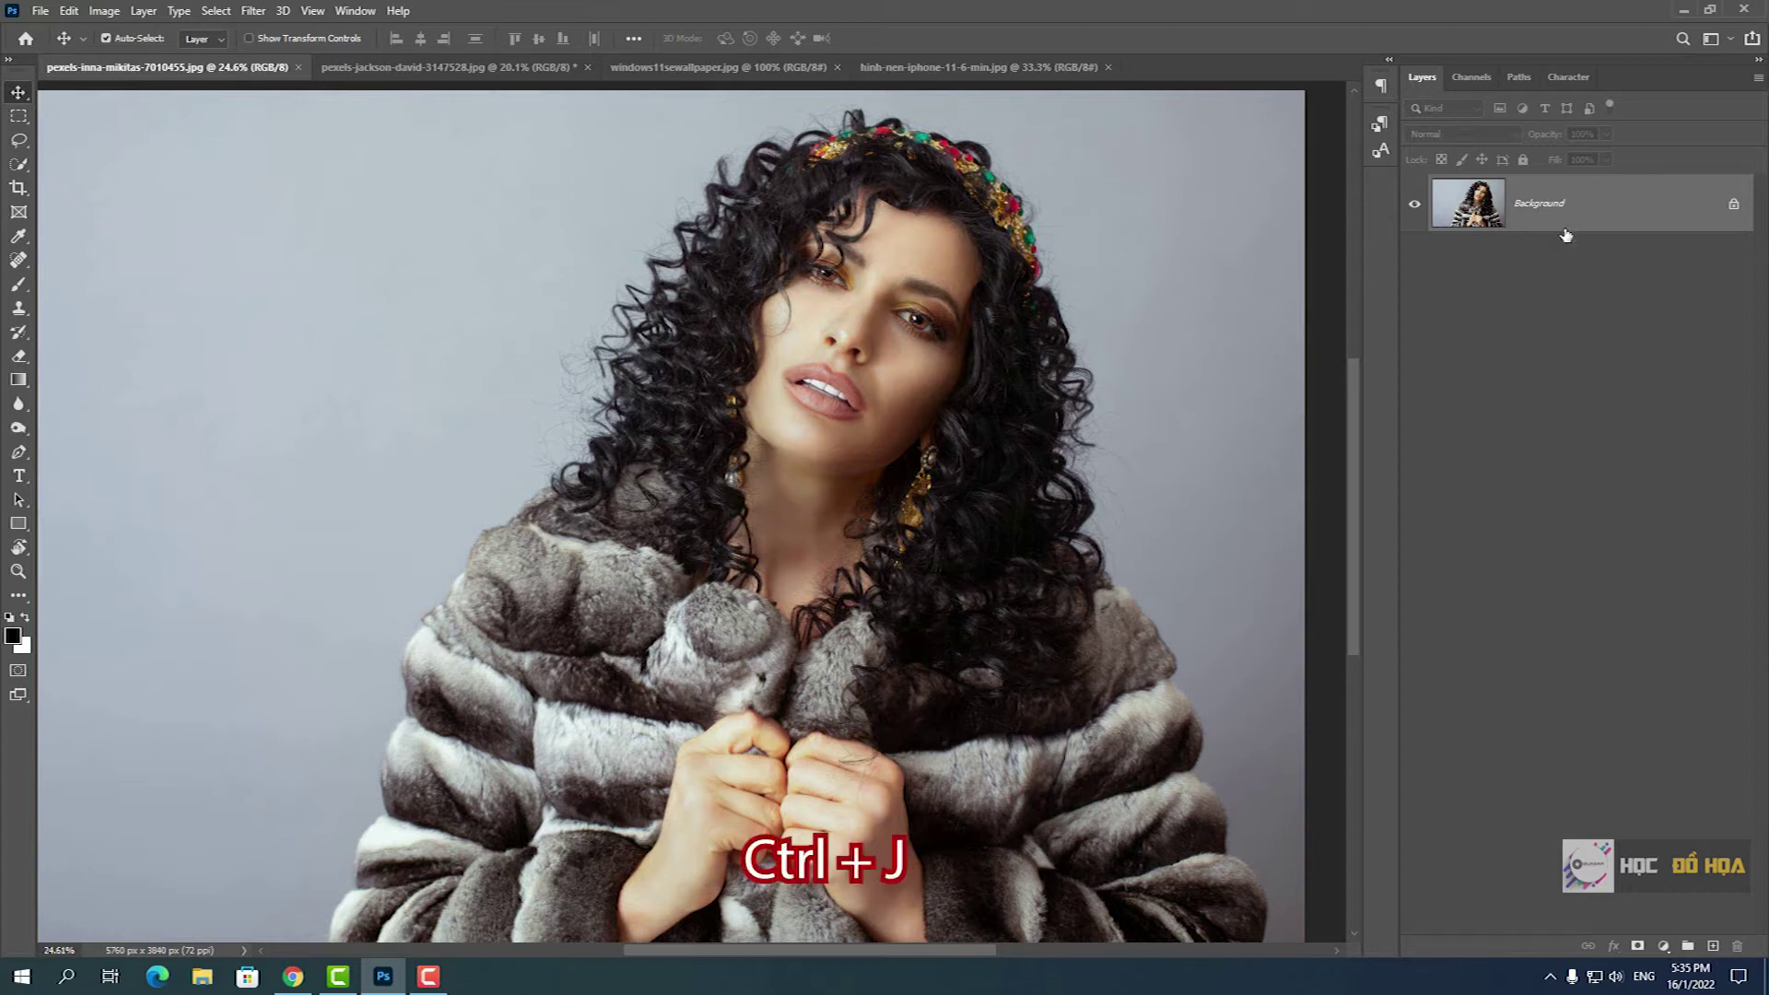
- Duplicate the photo as a layer named Object, then reselect the Background layer
key(ctrl+j)
double_click(1529, 204)
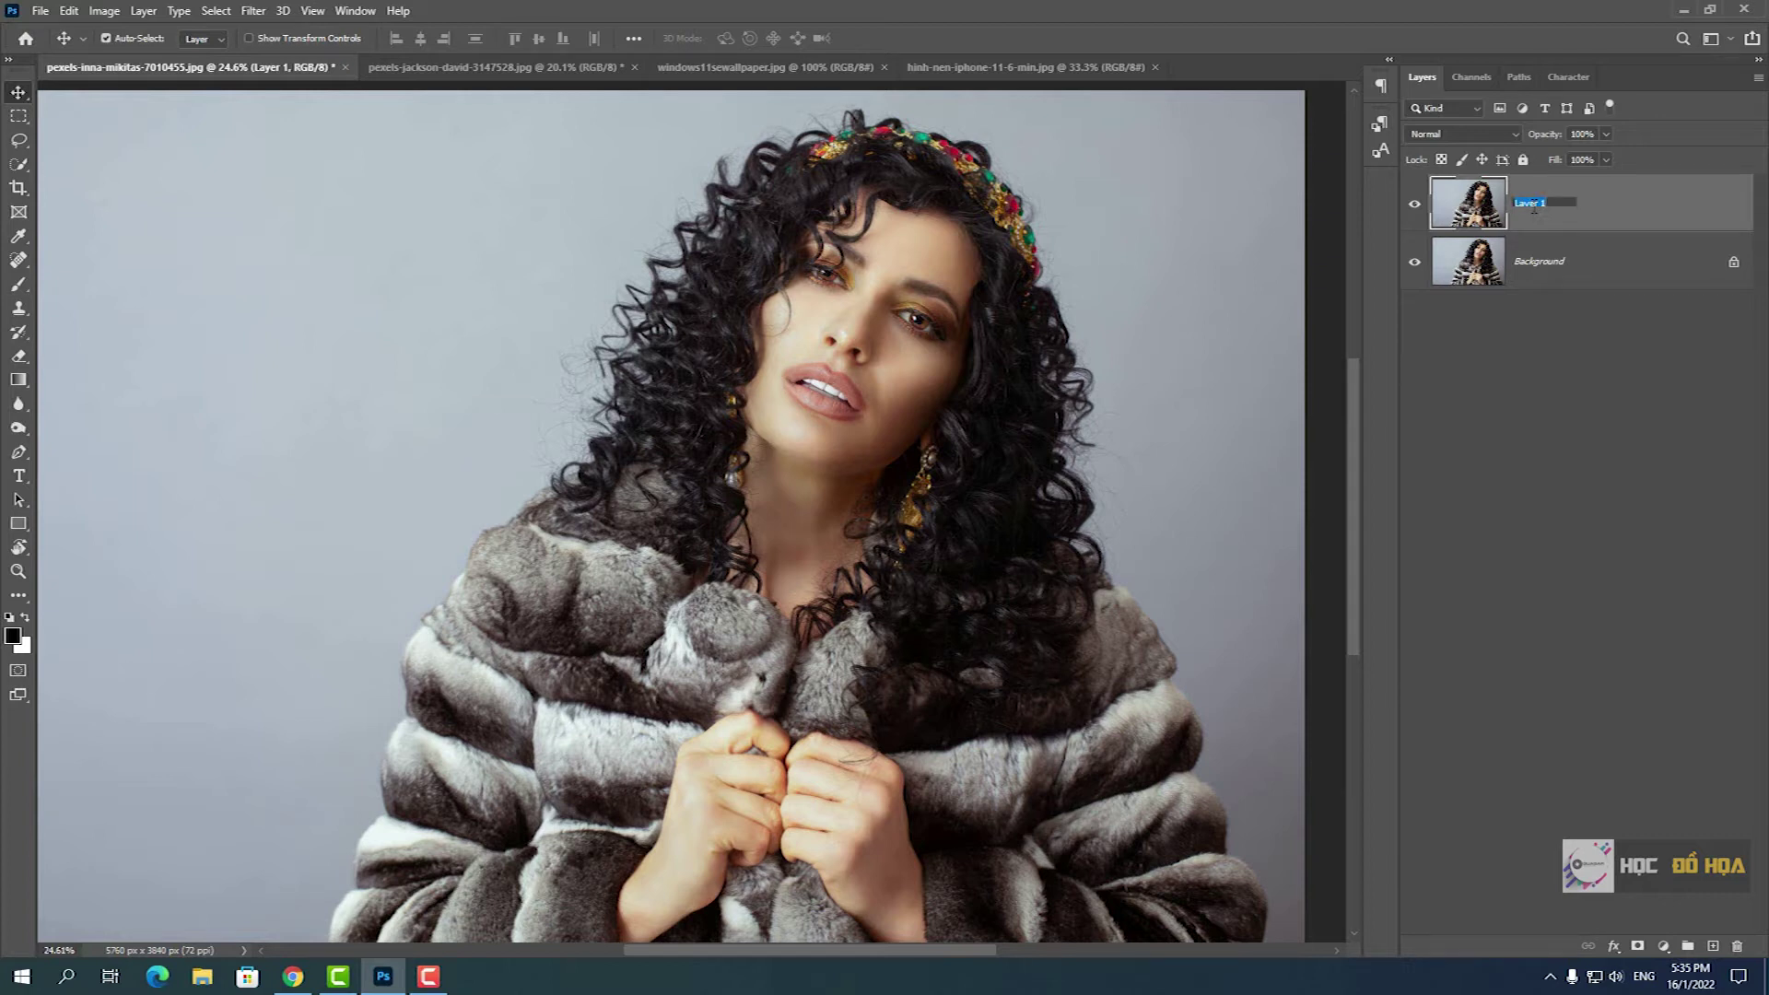
text(Object)
key(Return)
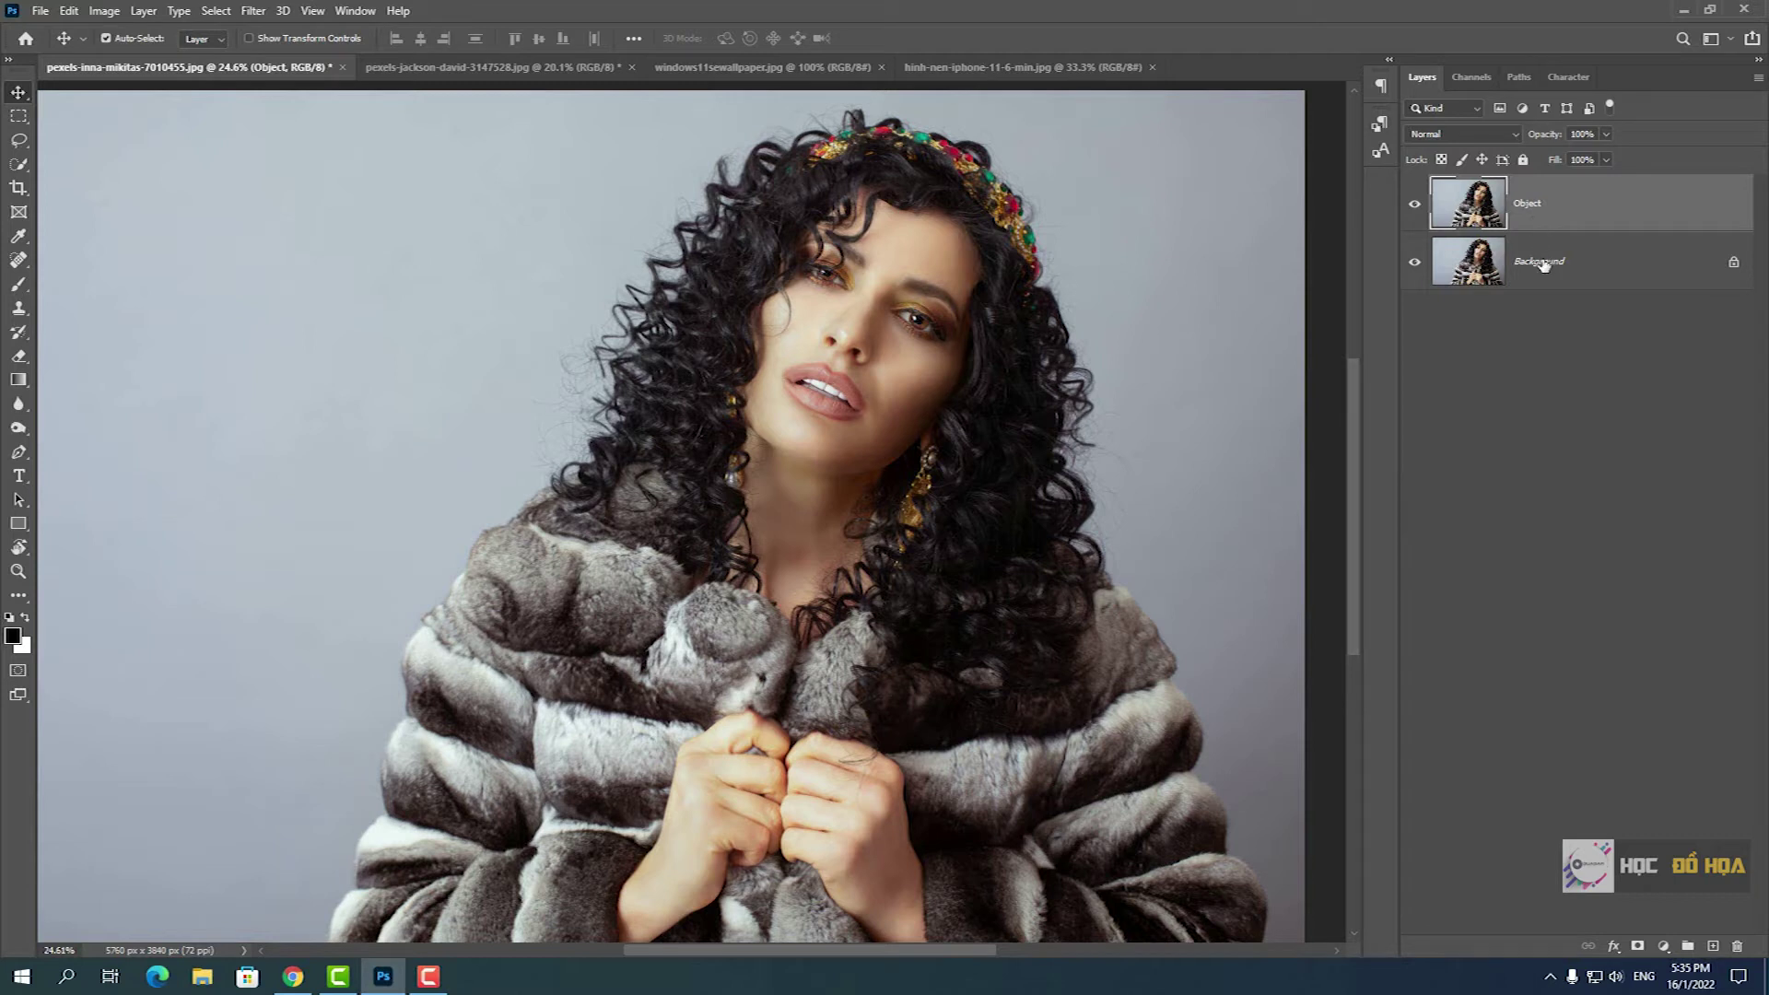
click(1543, 266)
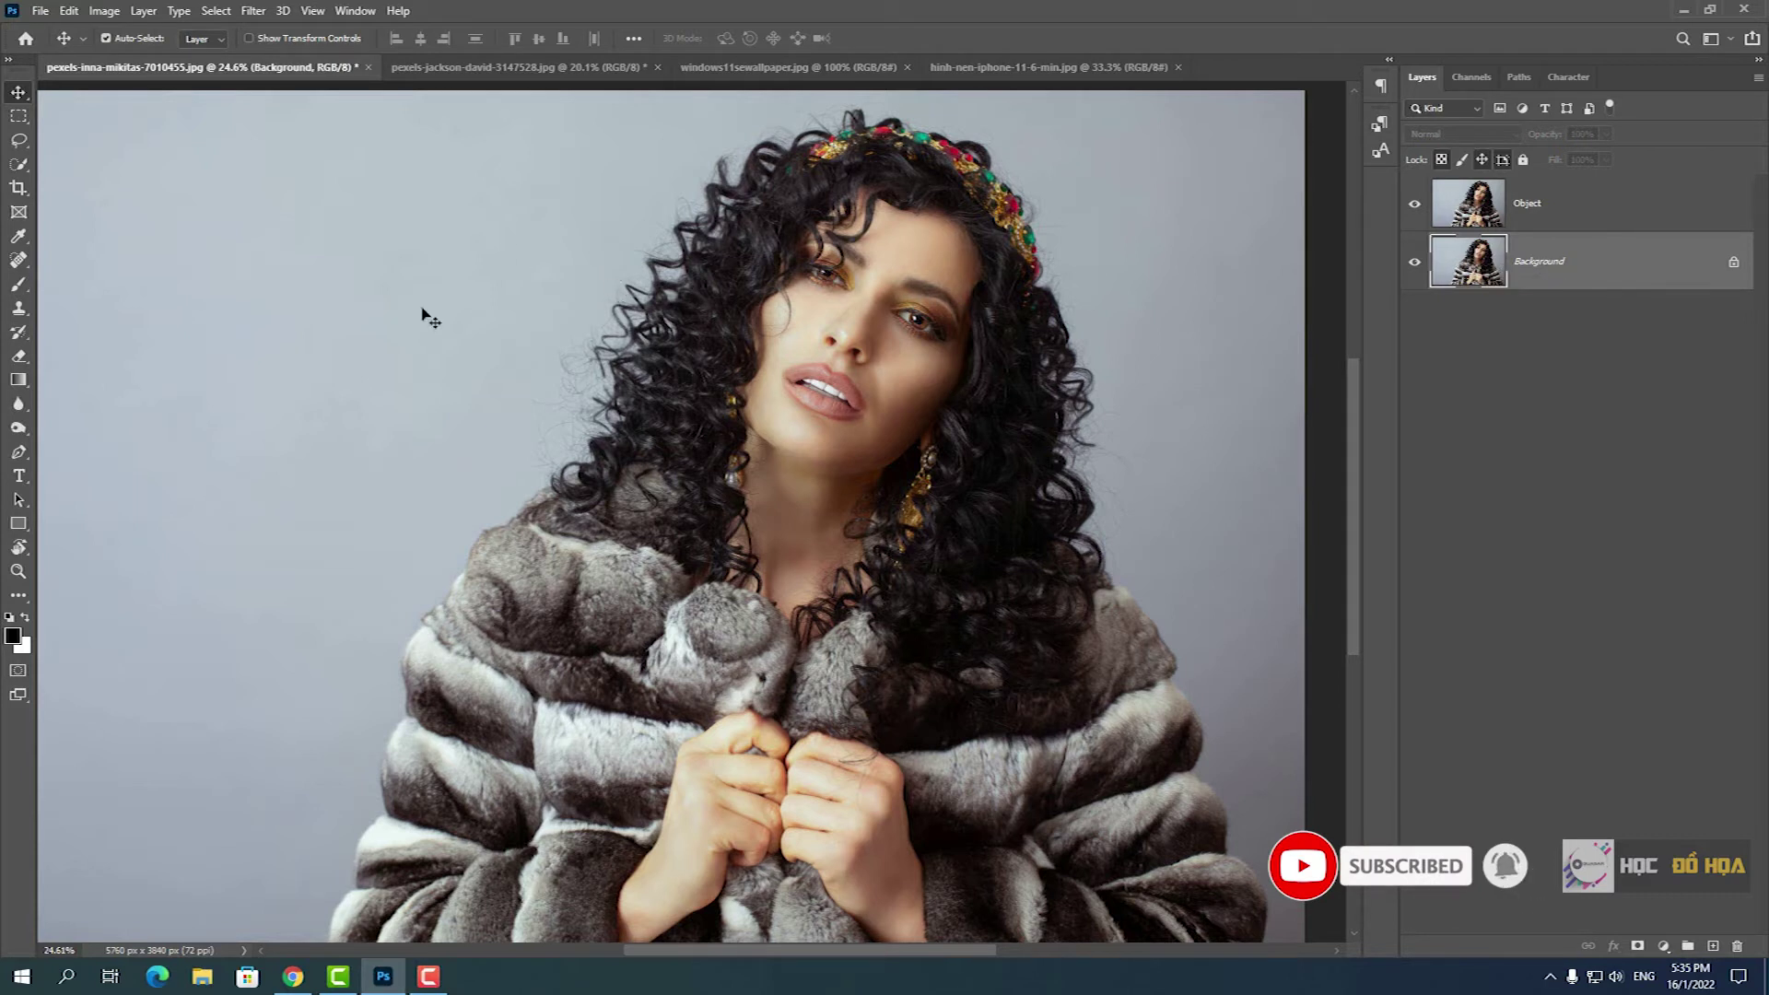
click(1665, 947)
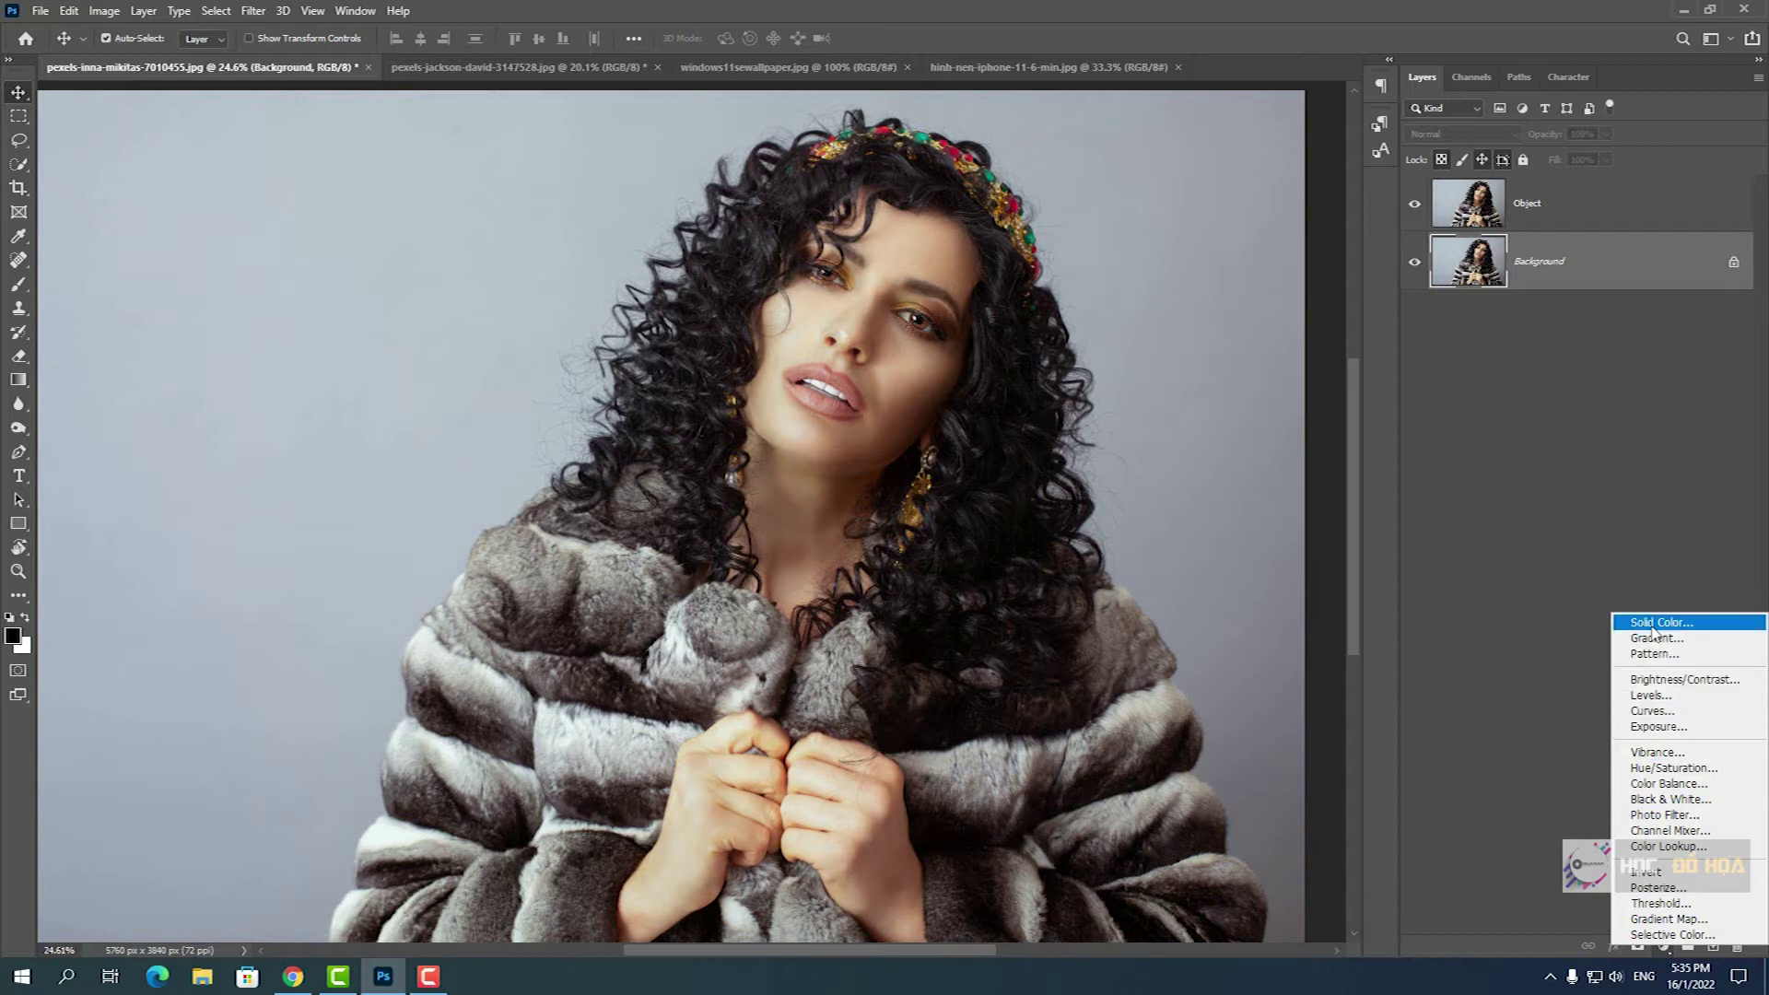
- Add a red Solid Color fill layer below Object and pick the Quick Selection Tool
click(1650, 623)
text(c84d4ddc5555)
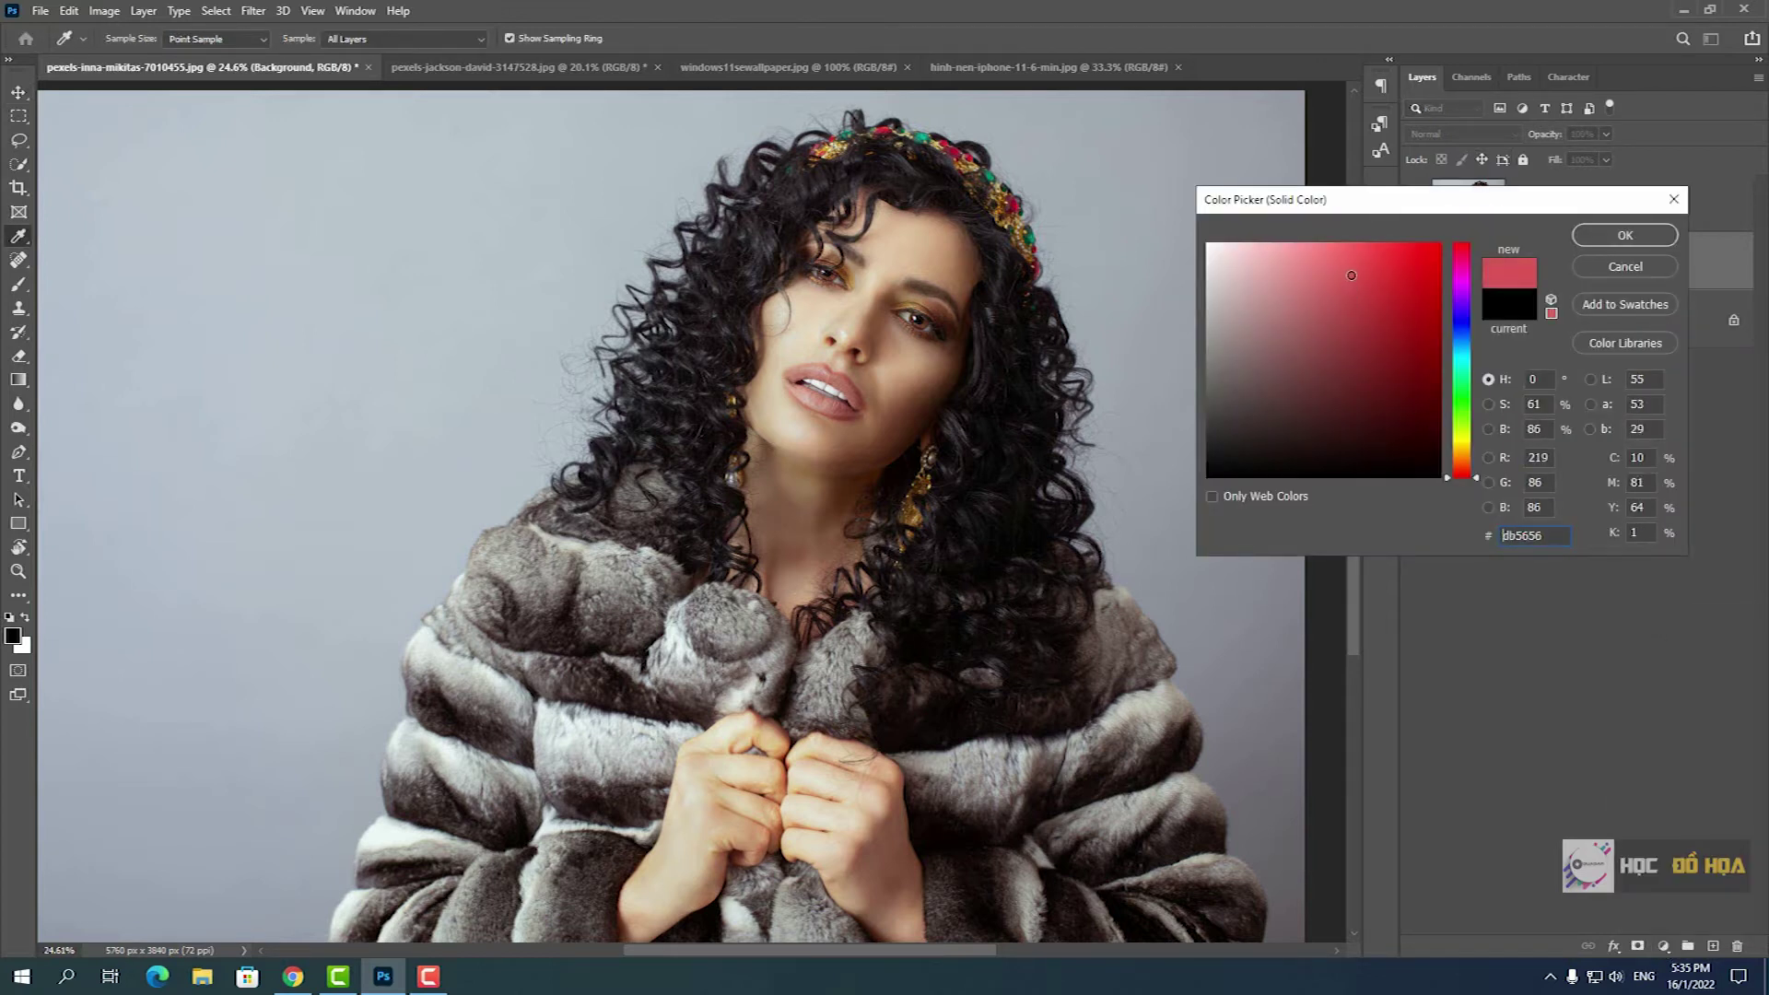
drag(1386, 201, 1198, 217)
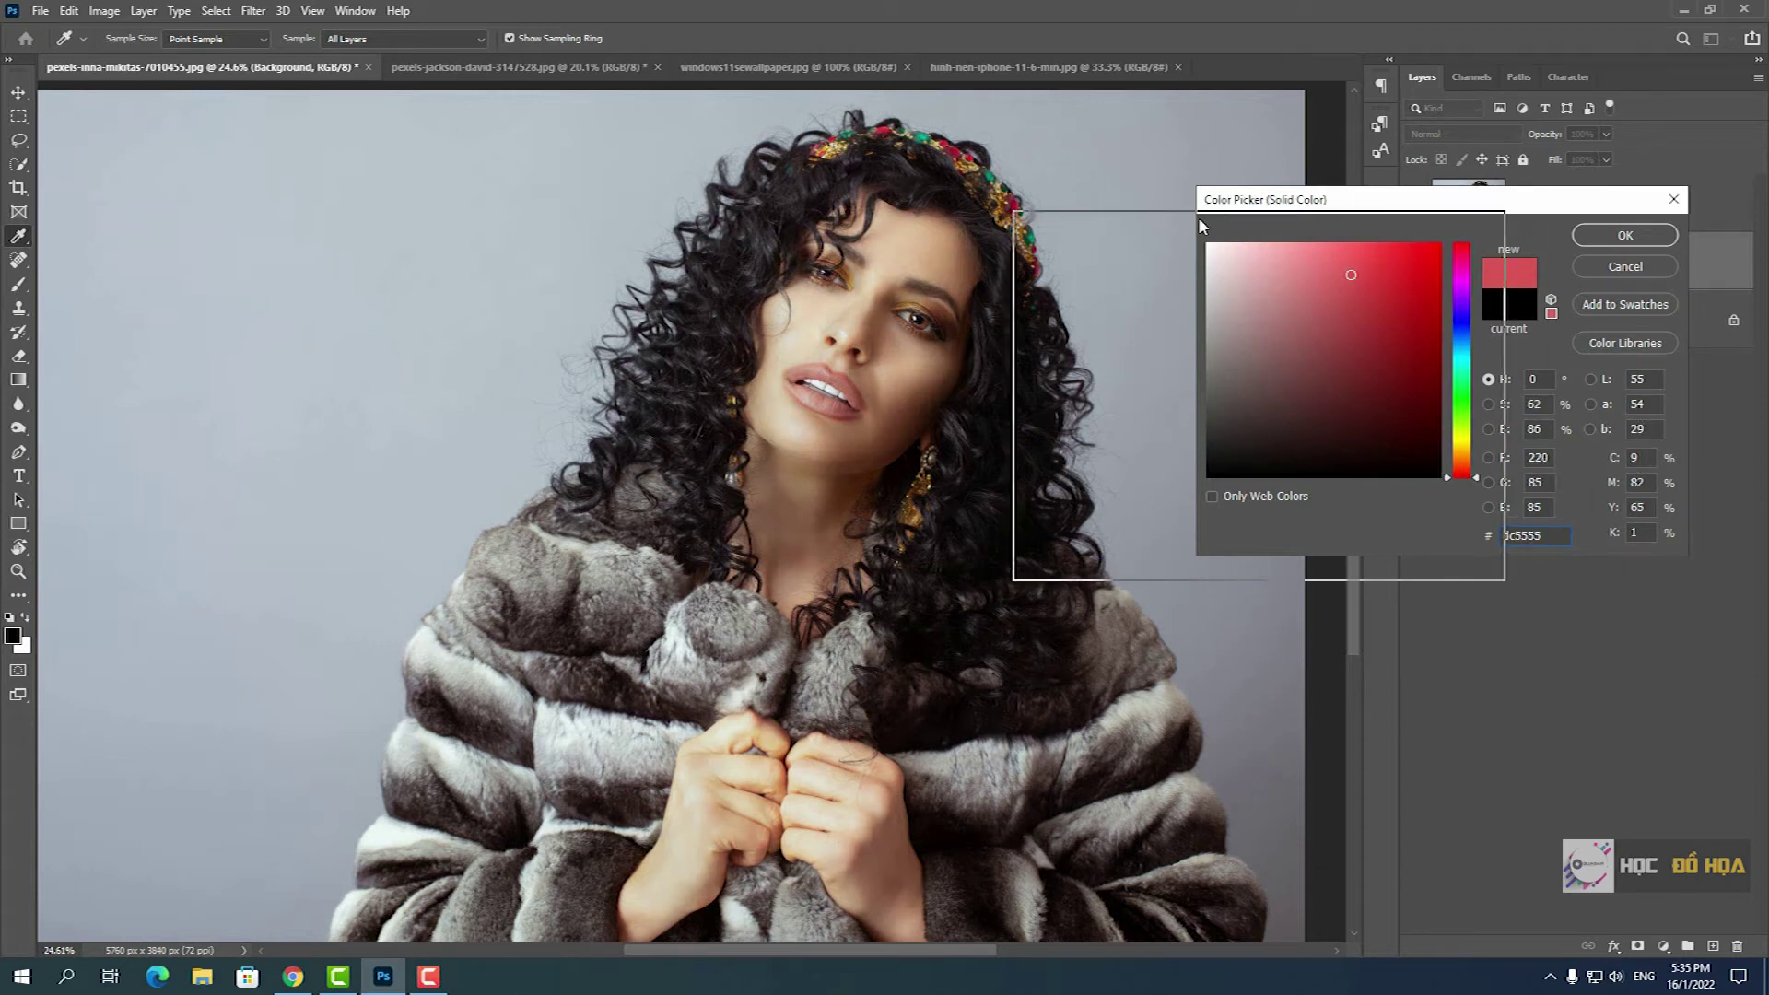
key(Return)
click(26, 167)
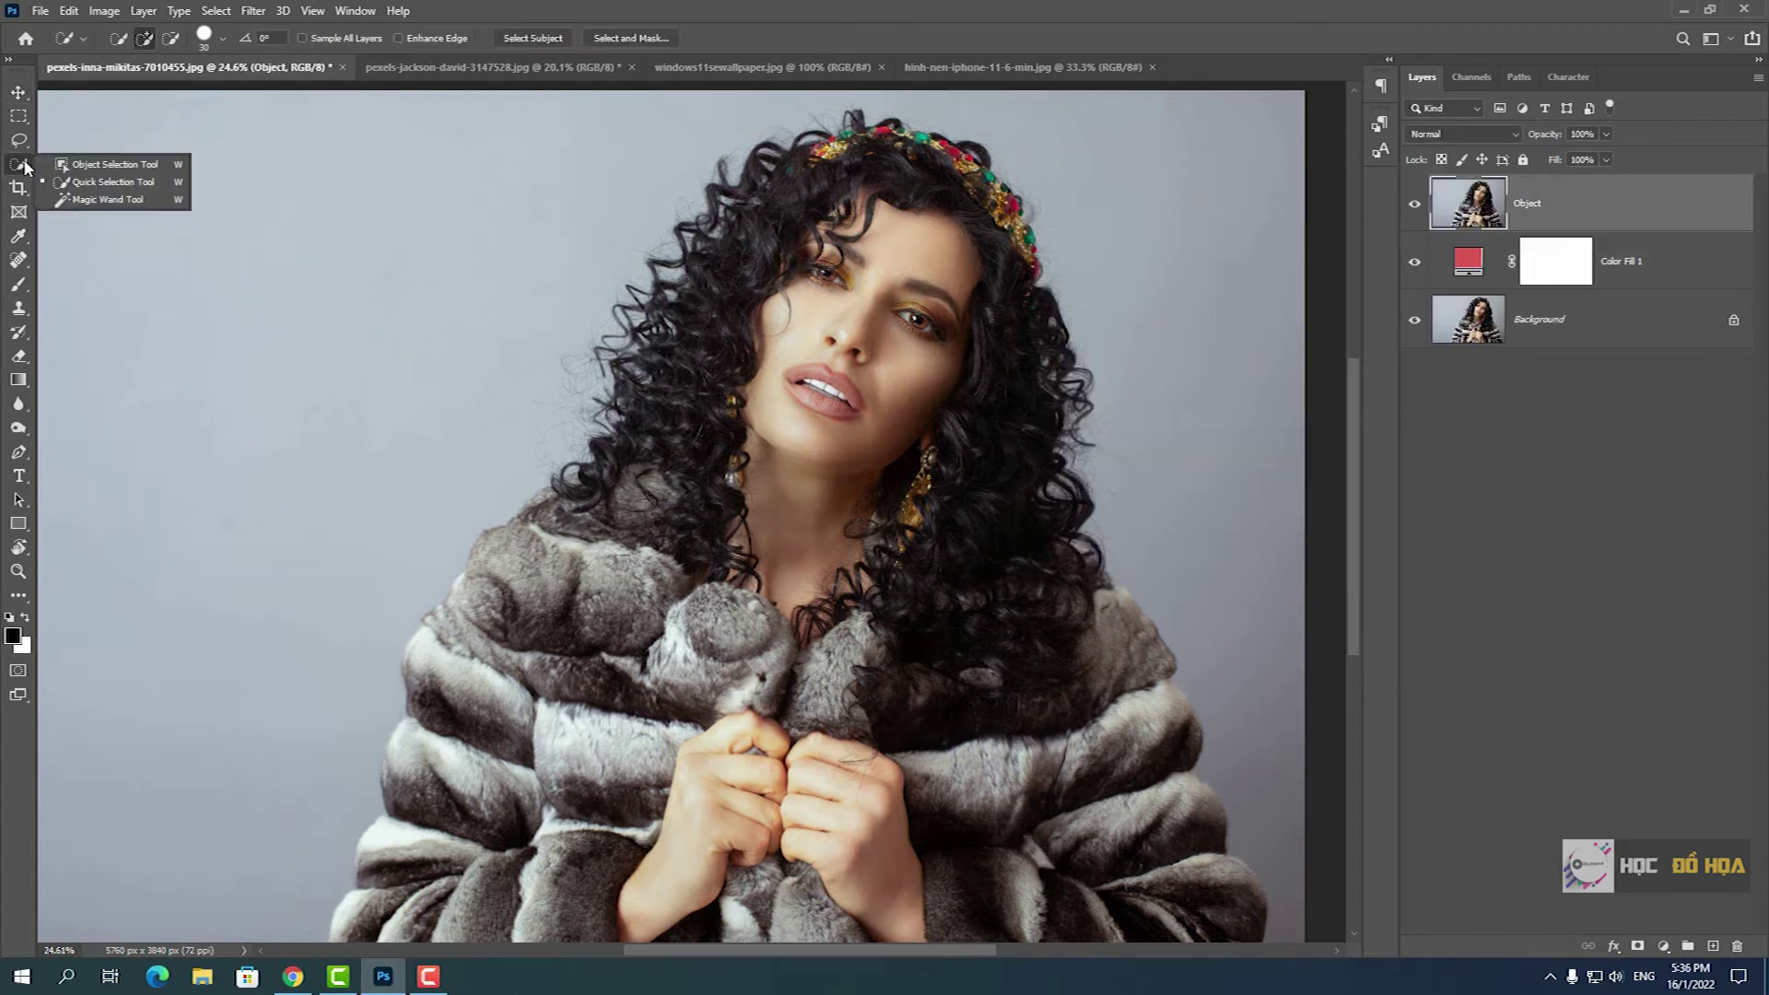
click(97, 184)
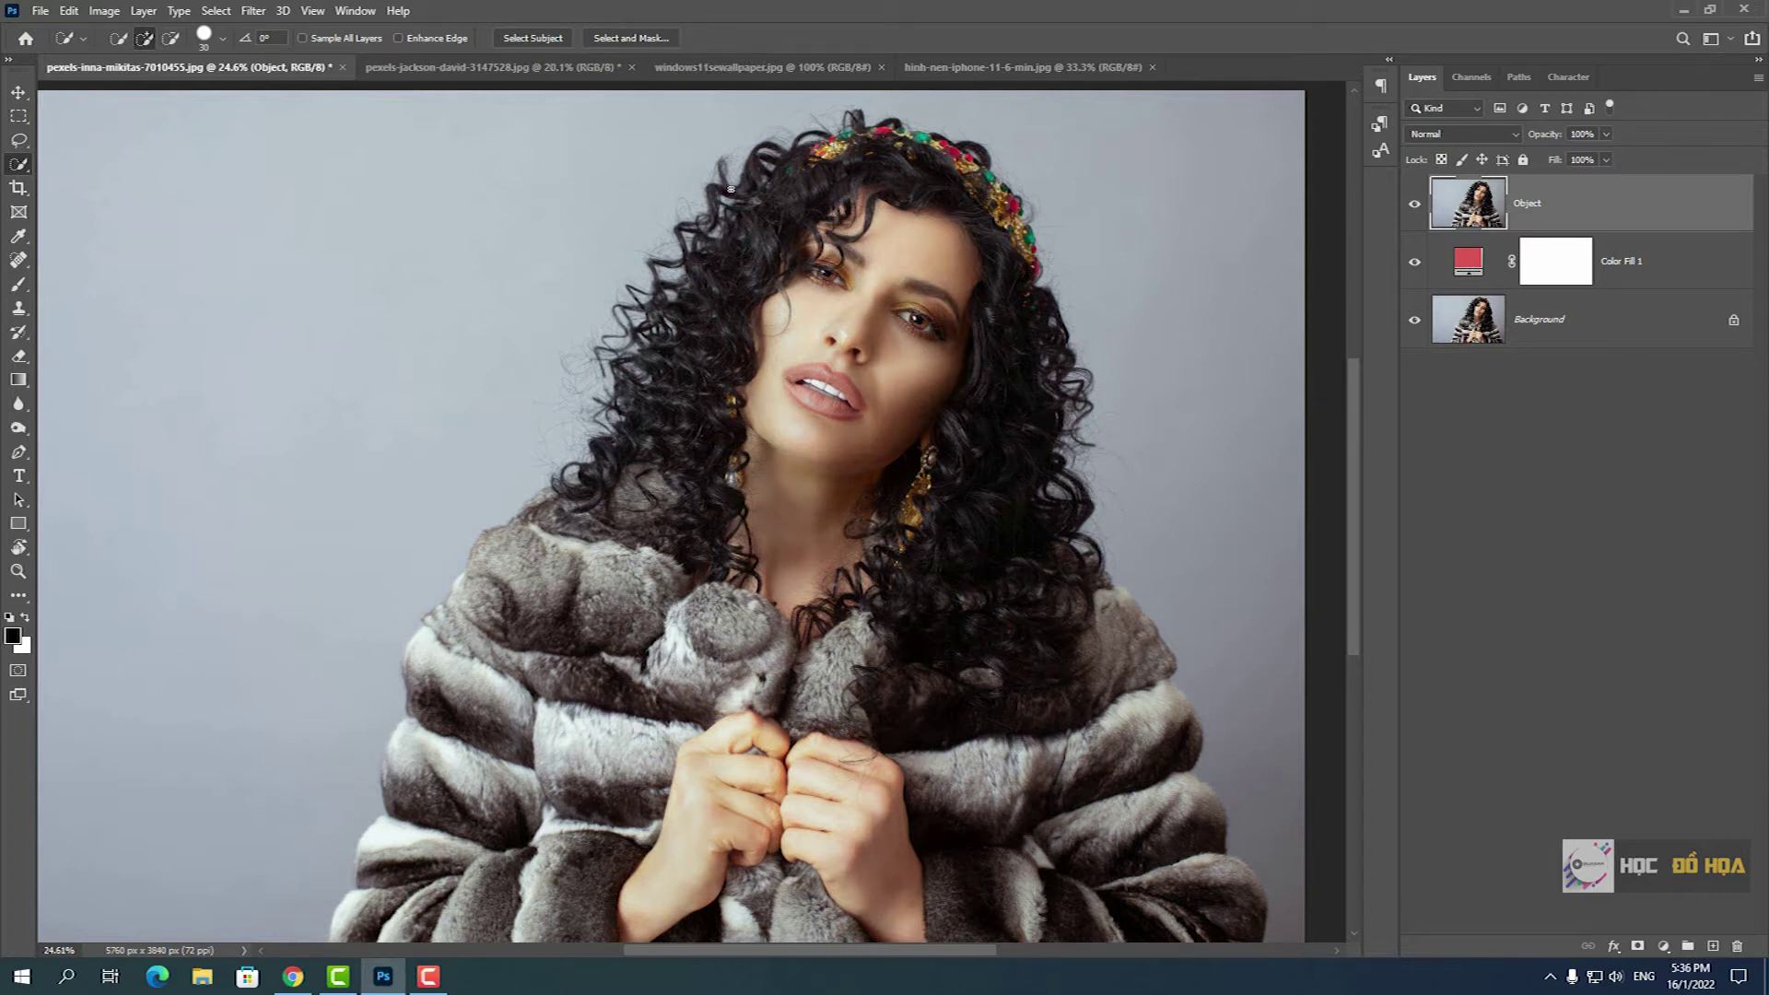
- Run Select Subject on the woman and zoom in to inspect the hair selection
click(530, 37)
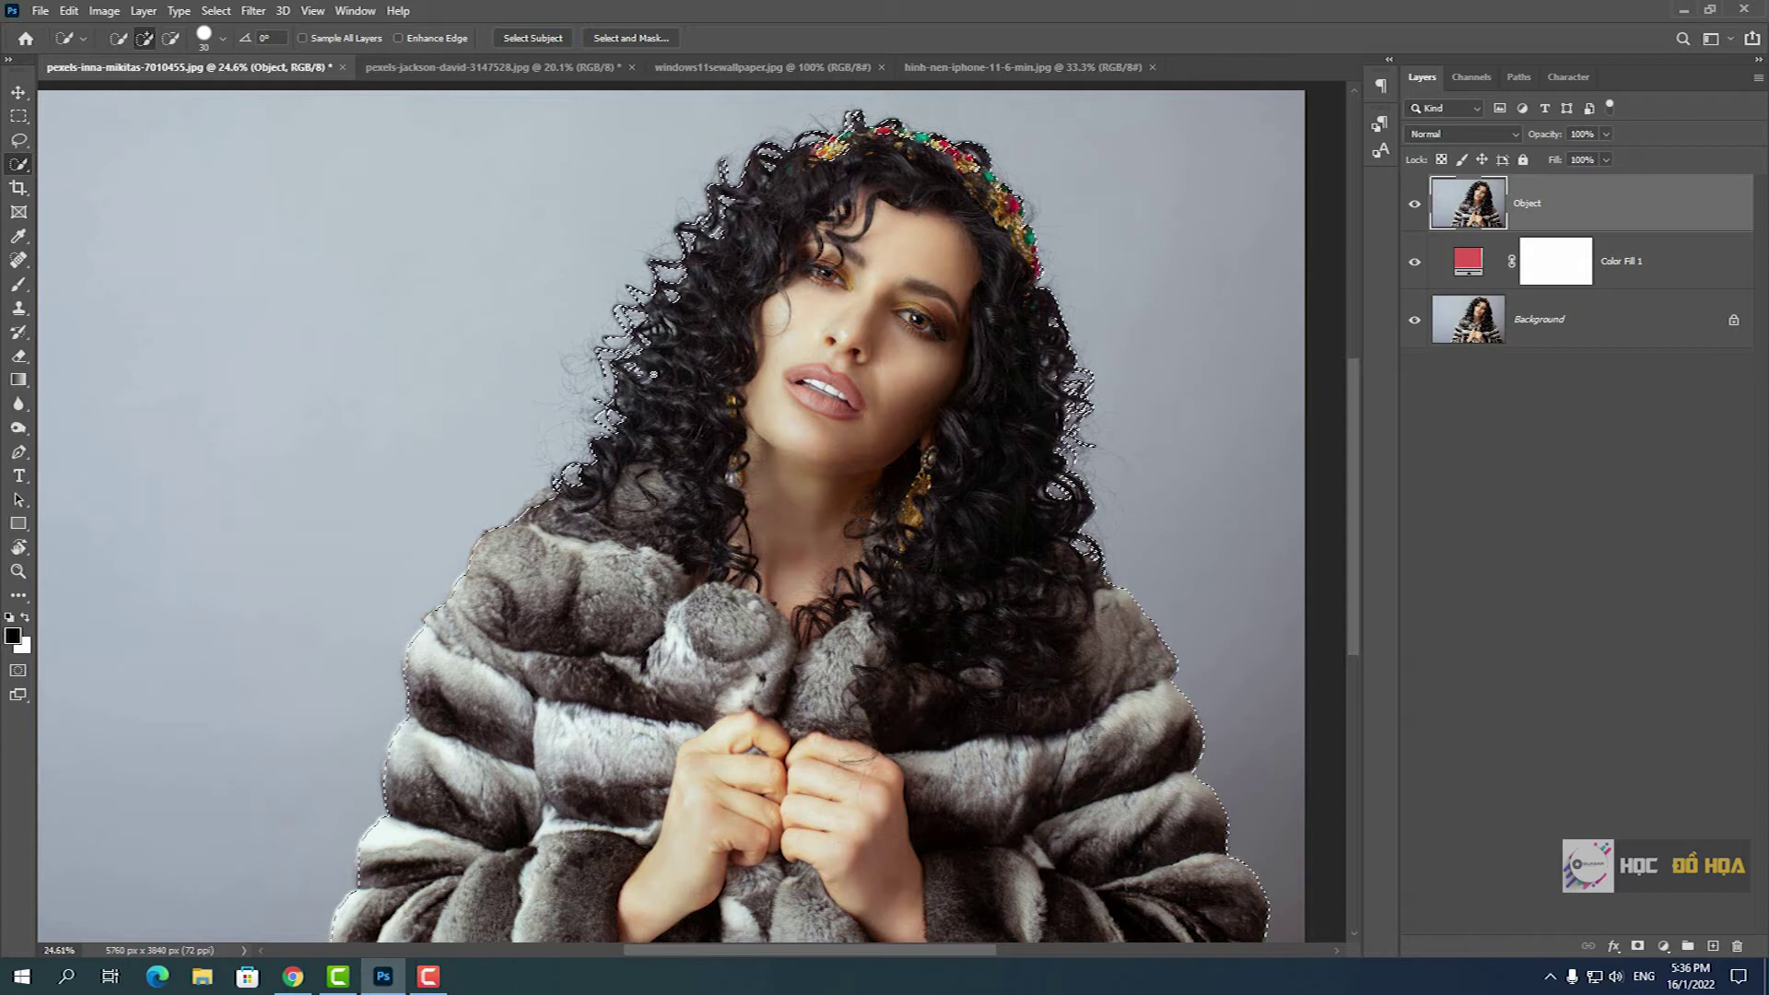
scroll(675, 424, up, 3)
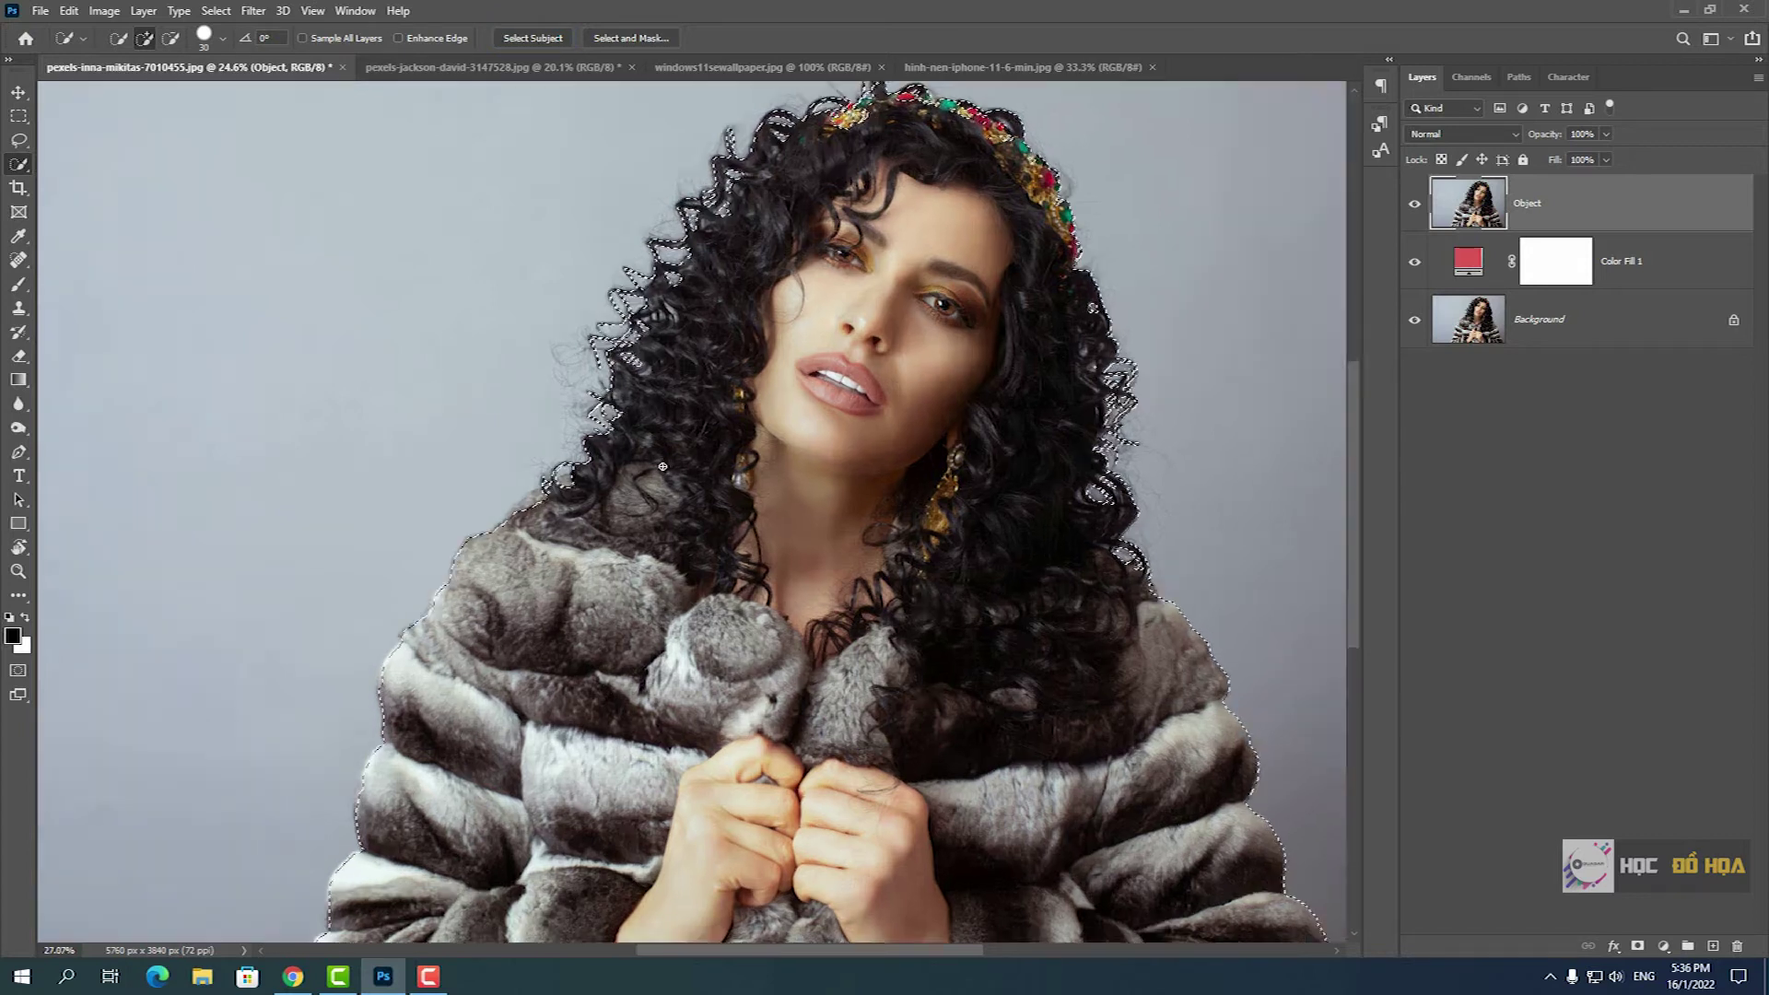
scroll(676, 419, up, 2)
drag(675, 319, 755, 516)
scroll(542, 737, up, 5)
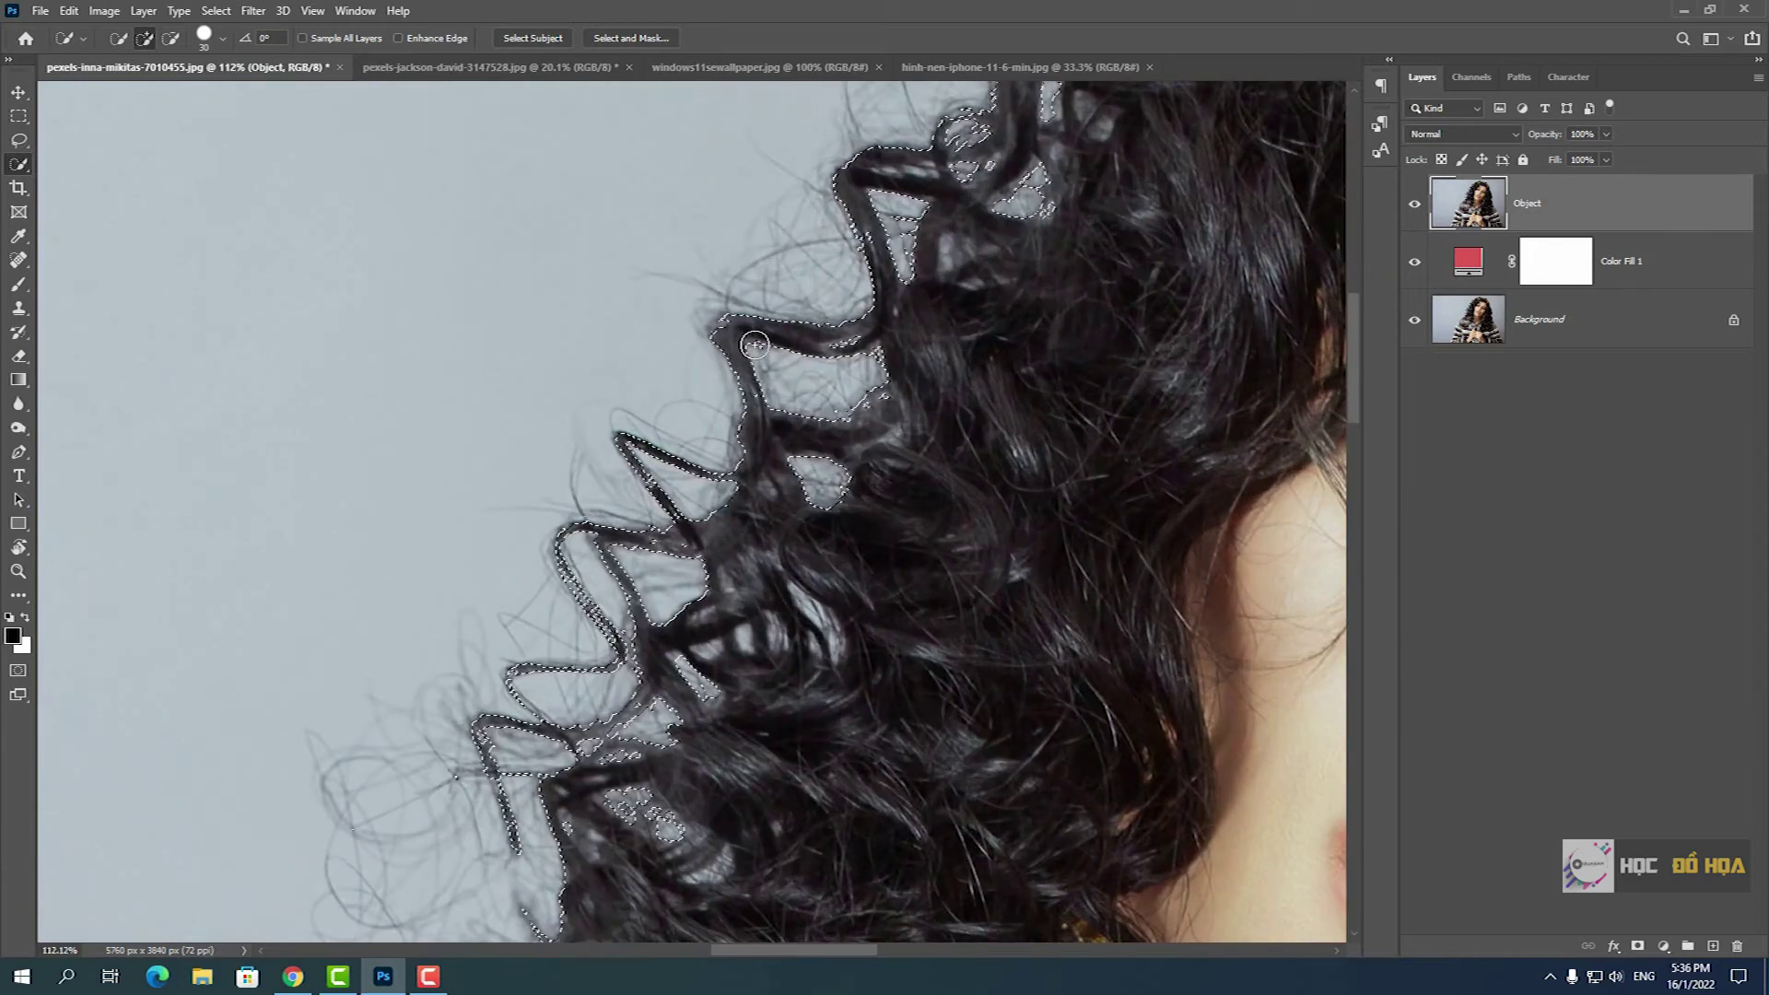
scroll(455, 798, down, 3)
scroll(1161, 608, up, 2)
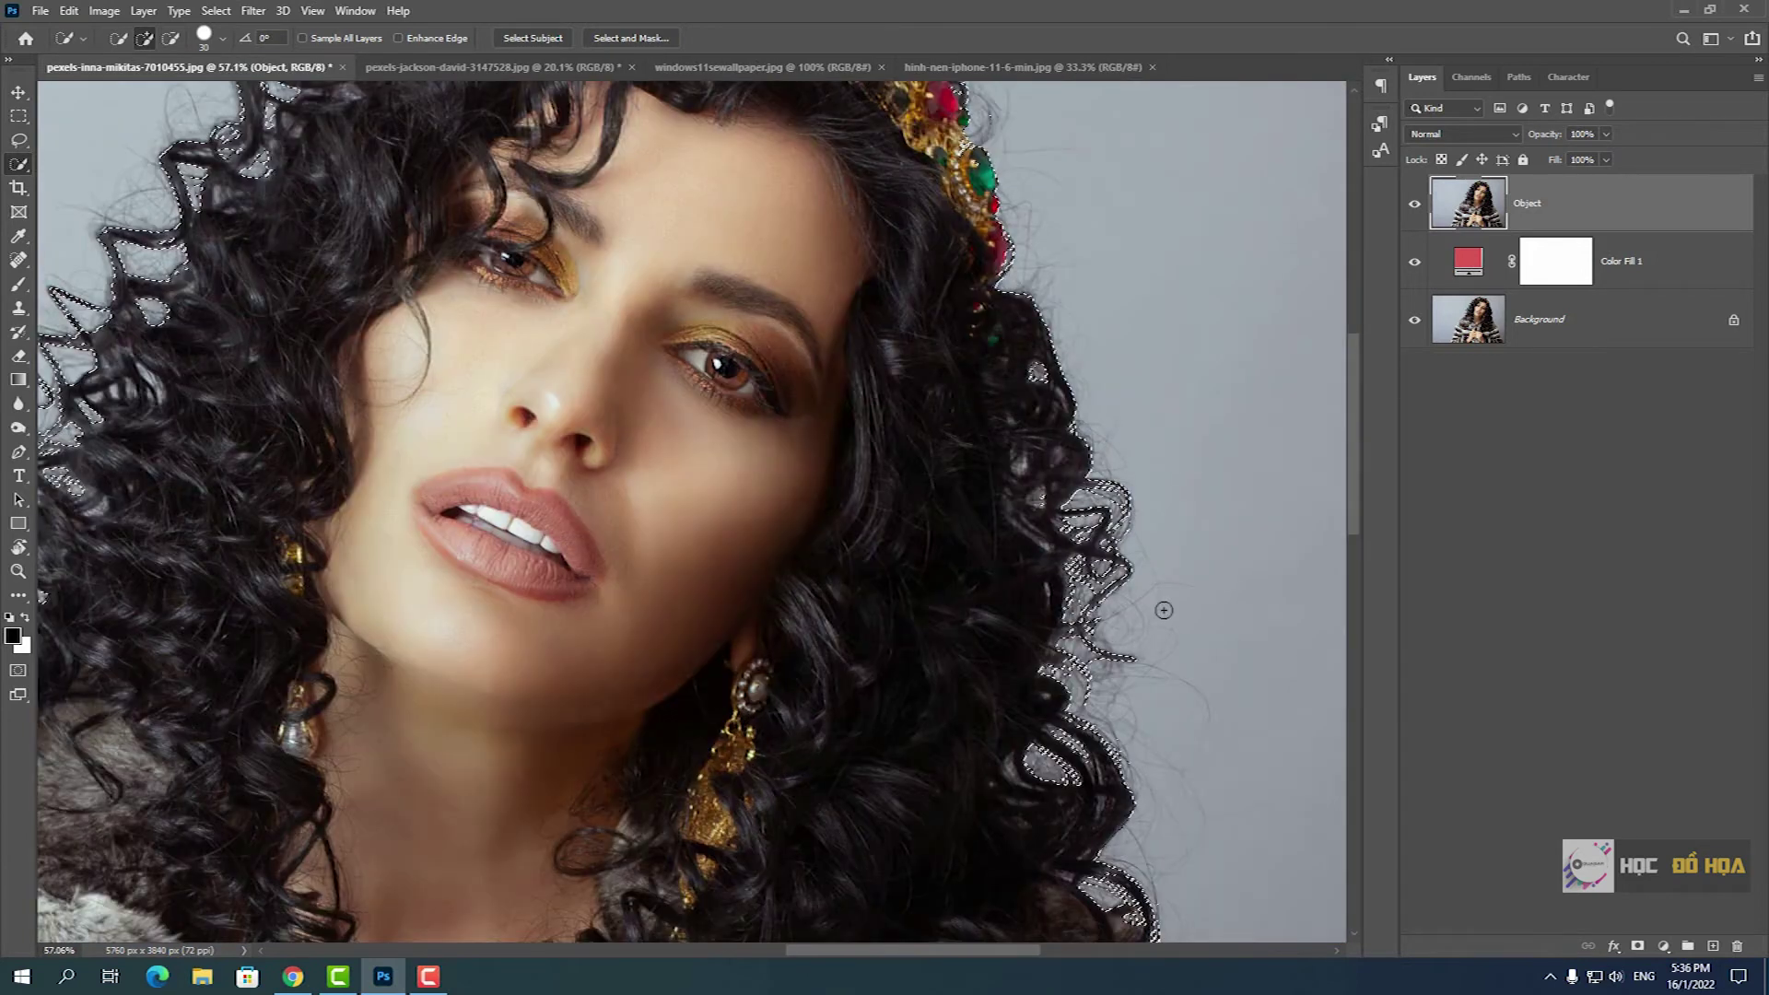
scroll(1161, 610, up, 1)
scroll(1142, 608, up, 1)
scroll(1110, 608, up, 1)
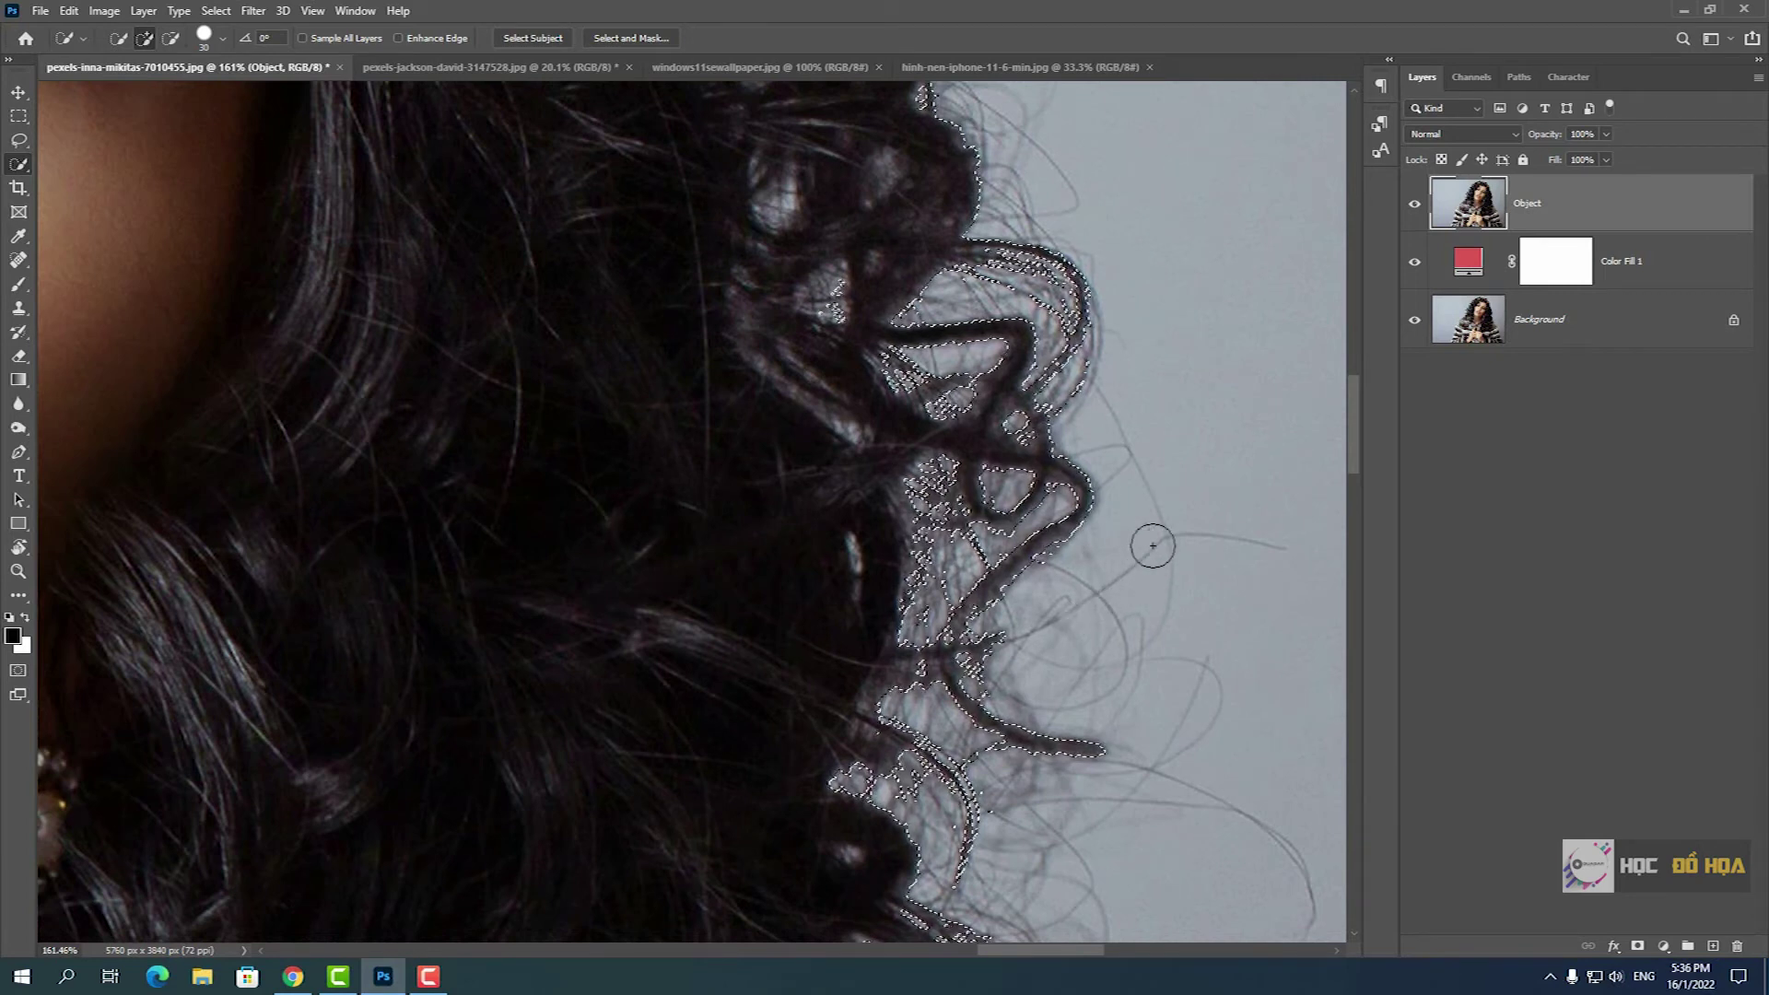
scroll(1090, 612, down, 1)
scroll(1087, 628, down, 2)
scroll(1106, 571, down, 2)
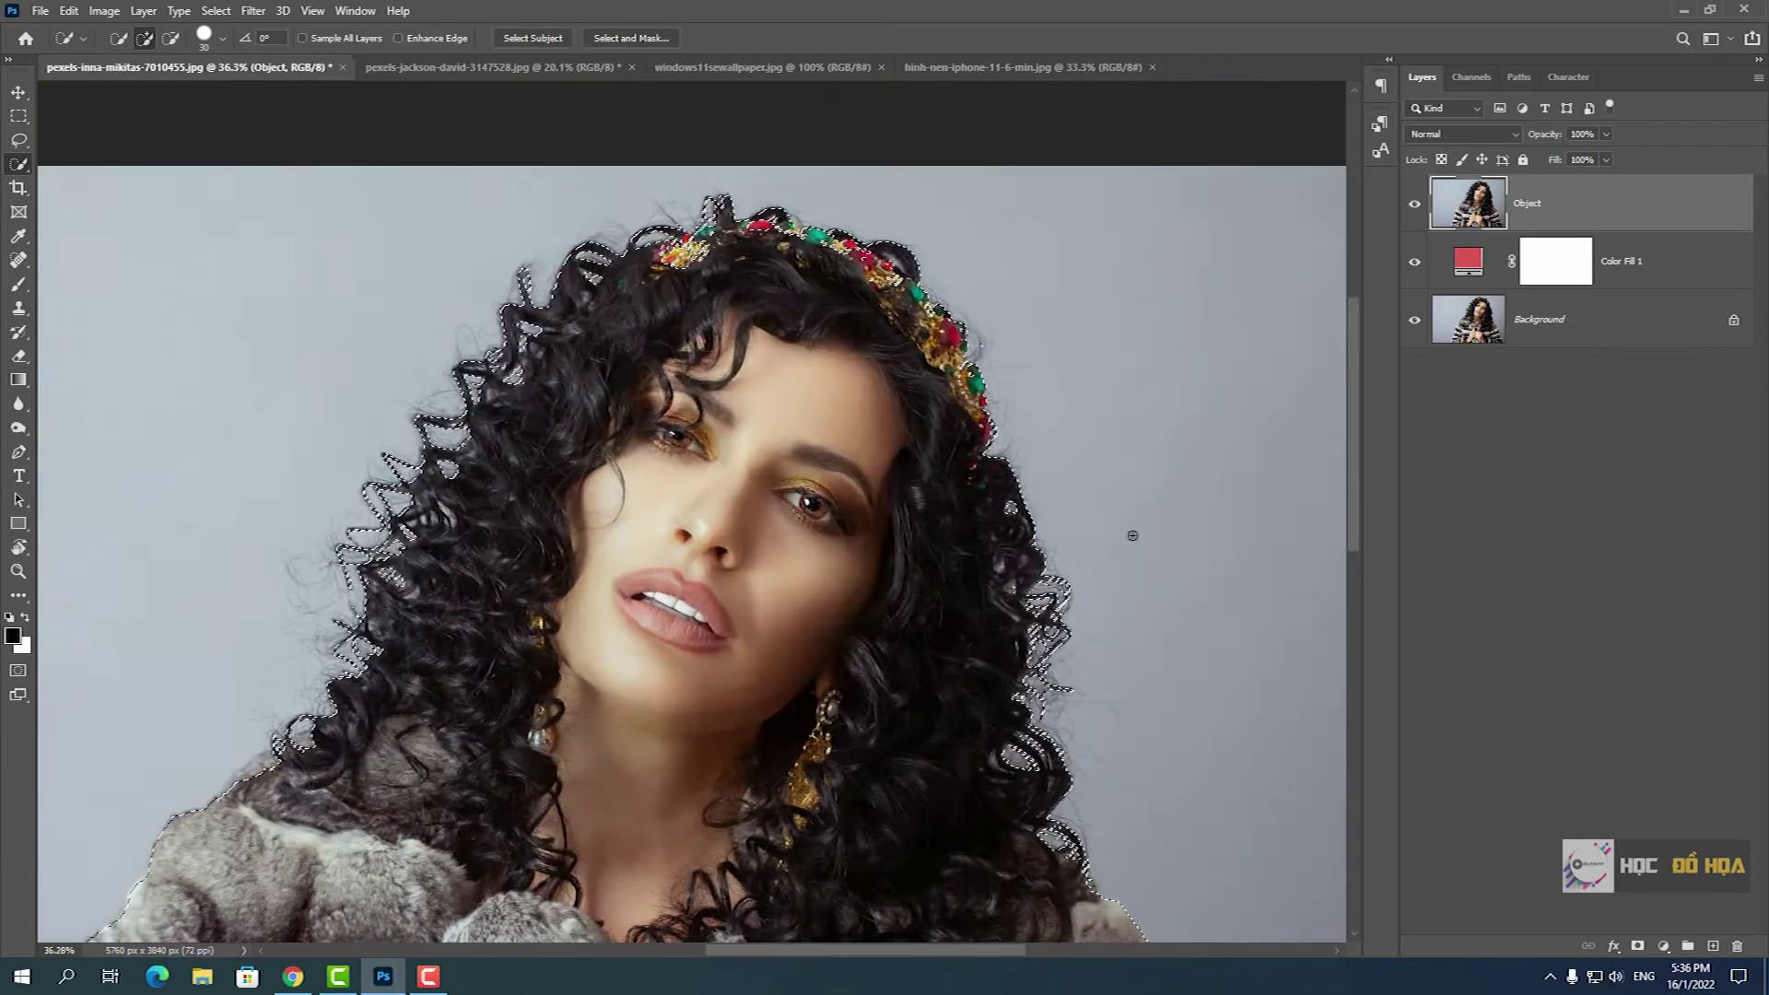
scroll(1079, 603, up, 2)
scroll(1080, 604, up, 1)
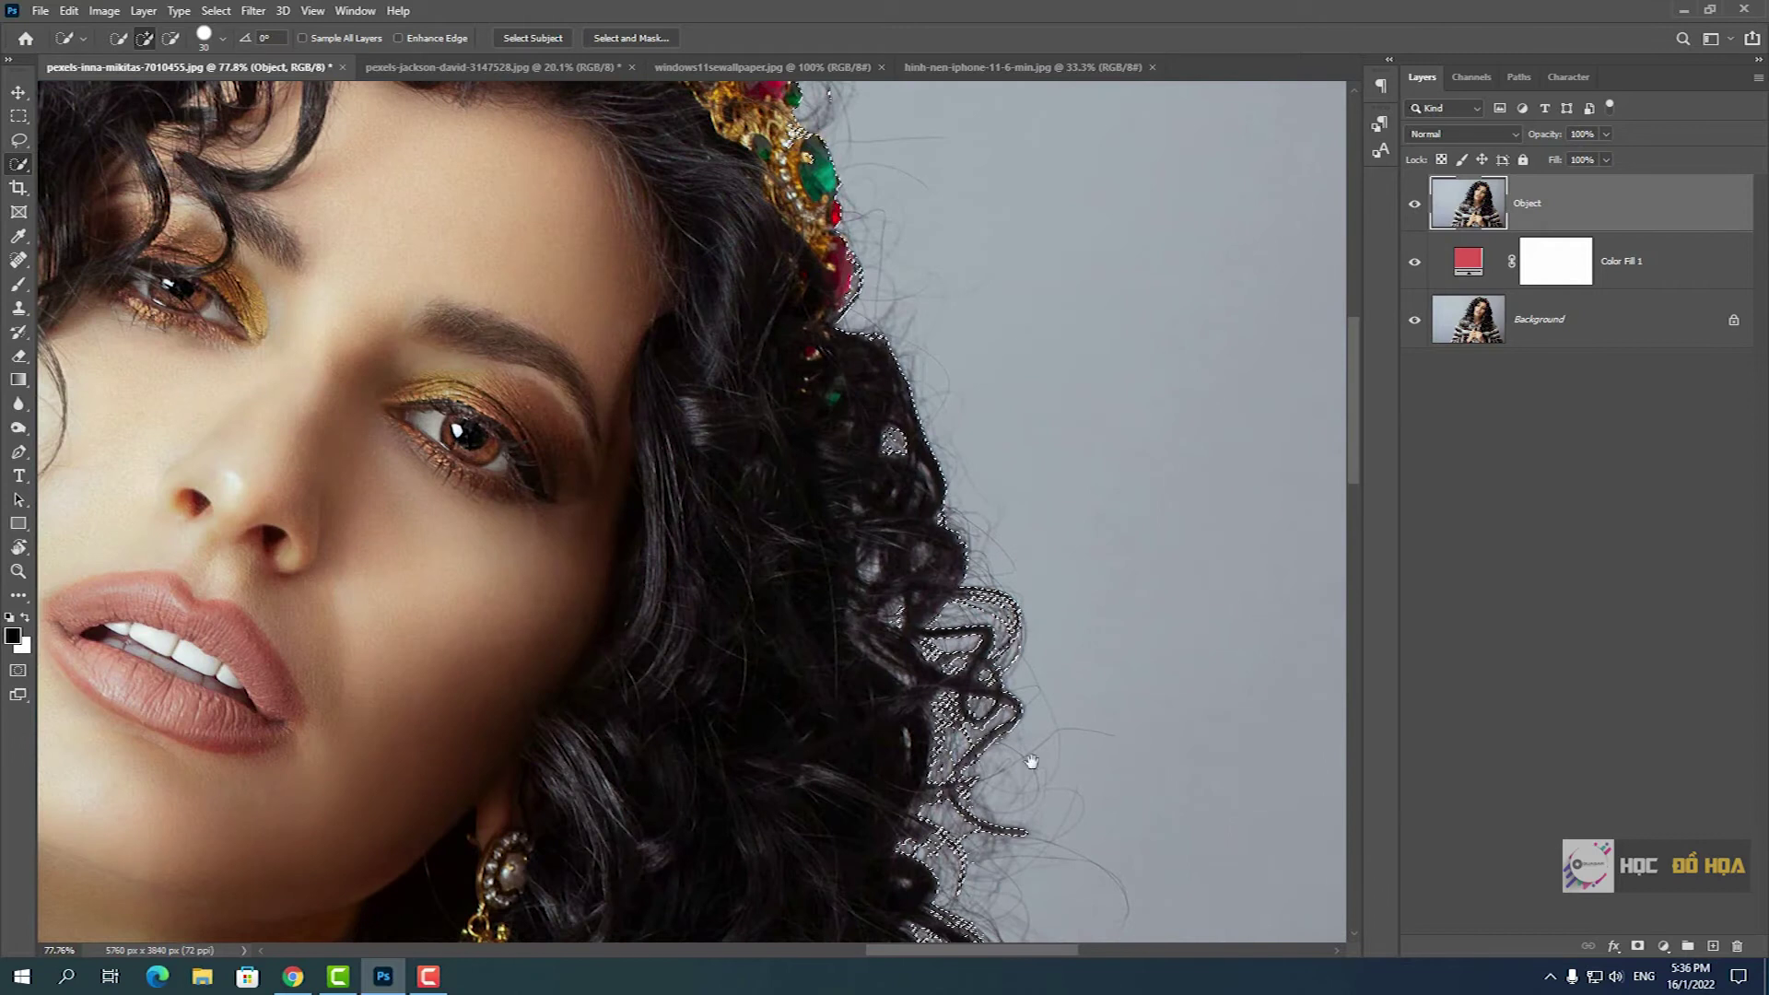
- Check the selection around the face, then mask the Object layer with it
drag(1020, 731, 1057, 602)
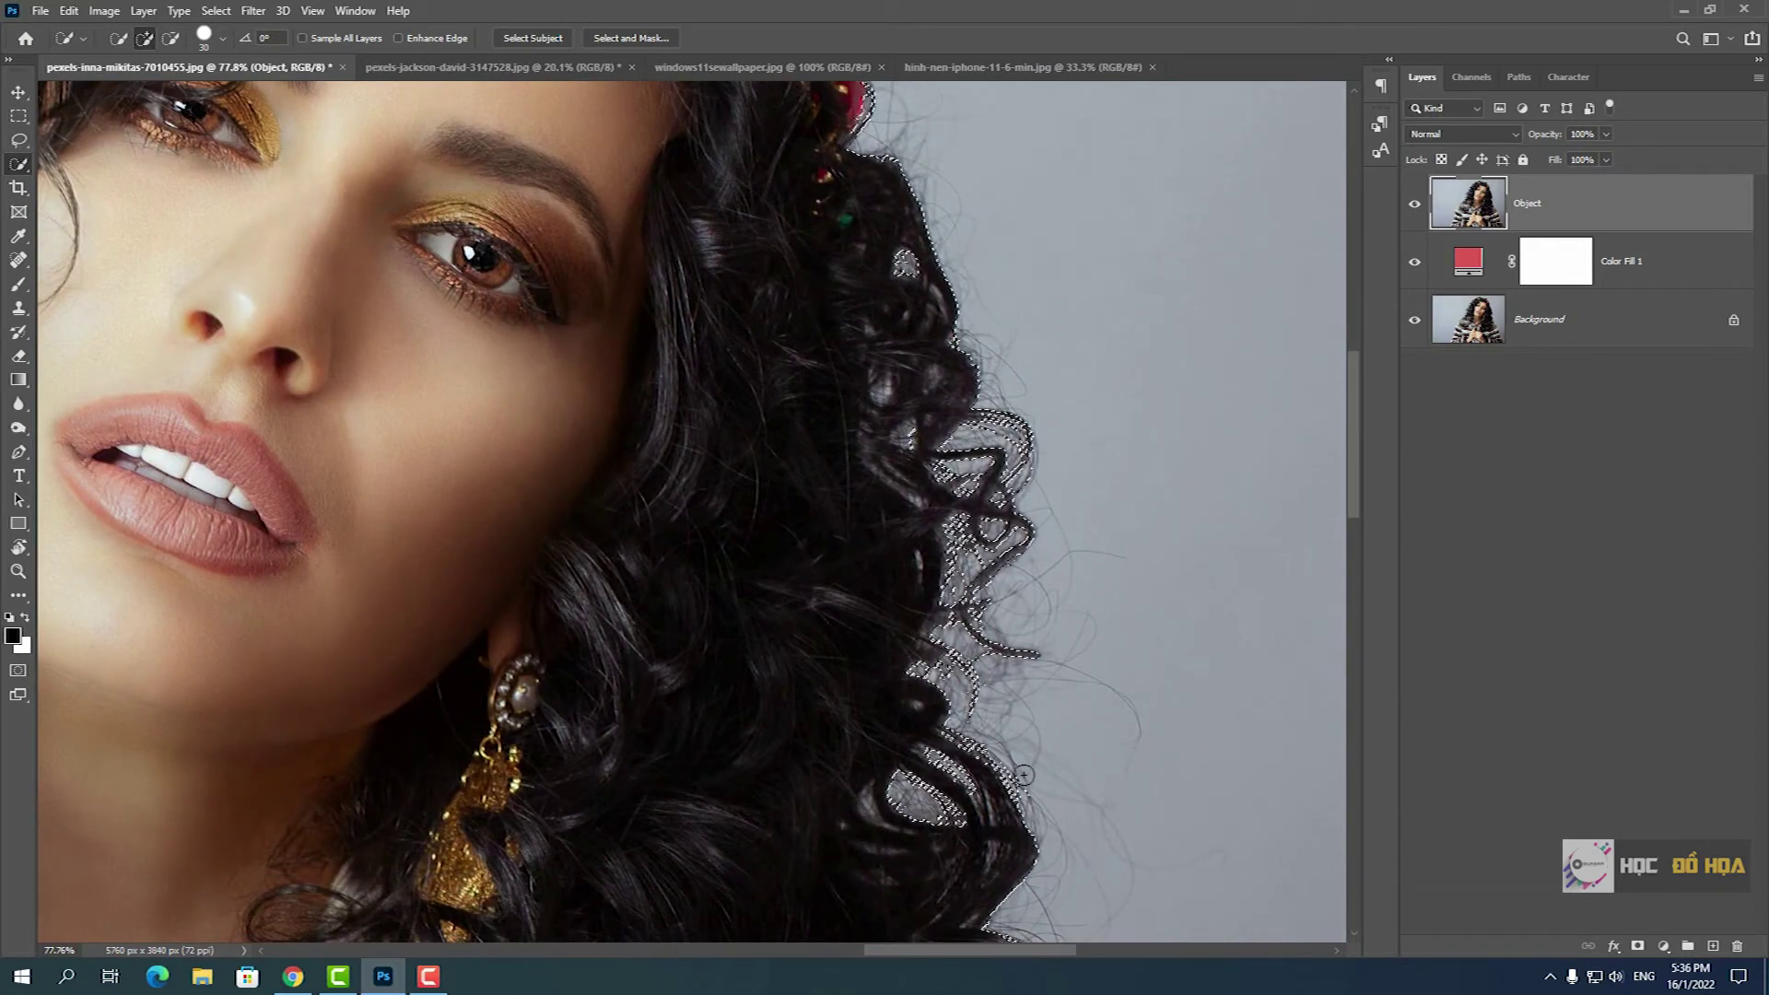
scroll(1054, 827, down, 3)
scroll(1054, 826, down, 2)
scroll(1054, 827, down, 1)
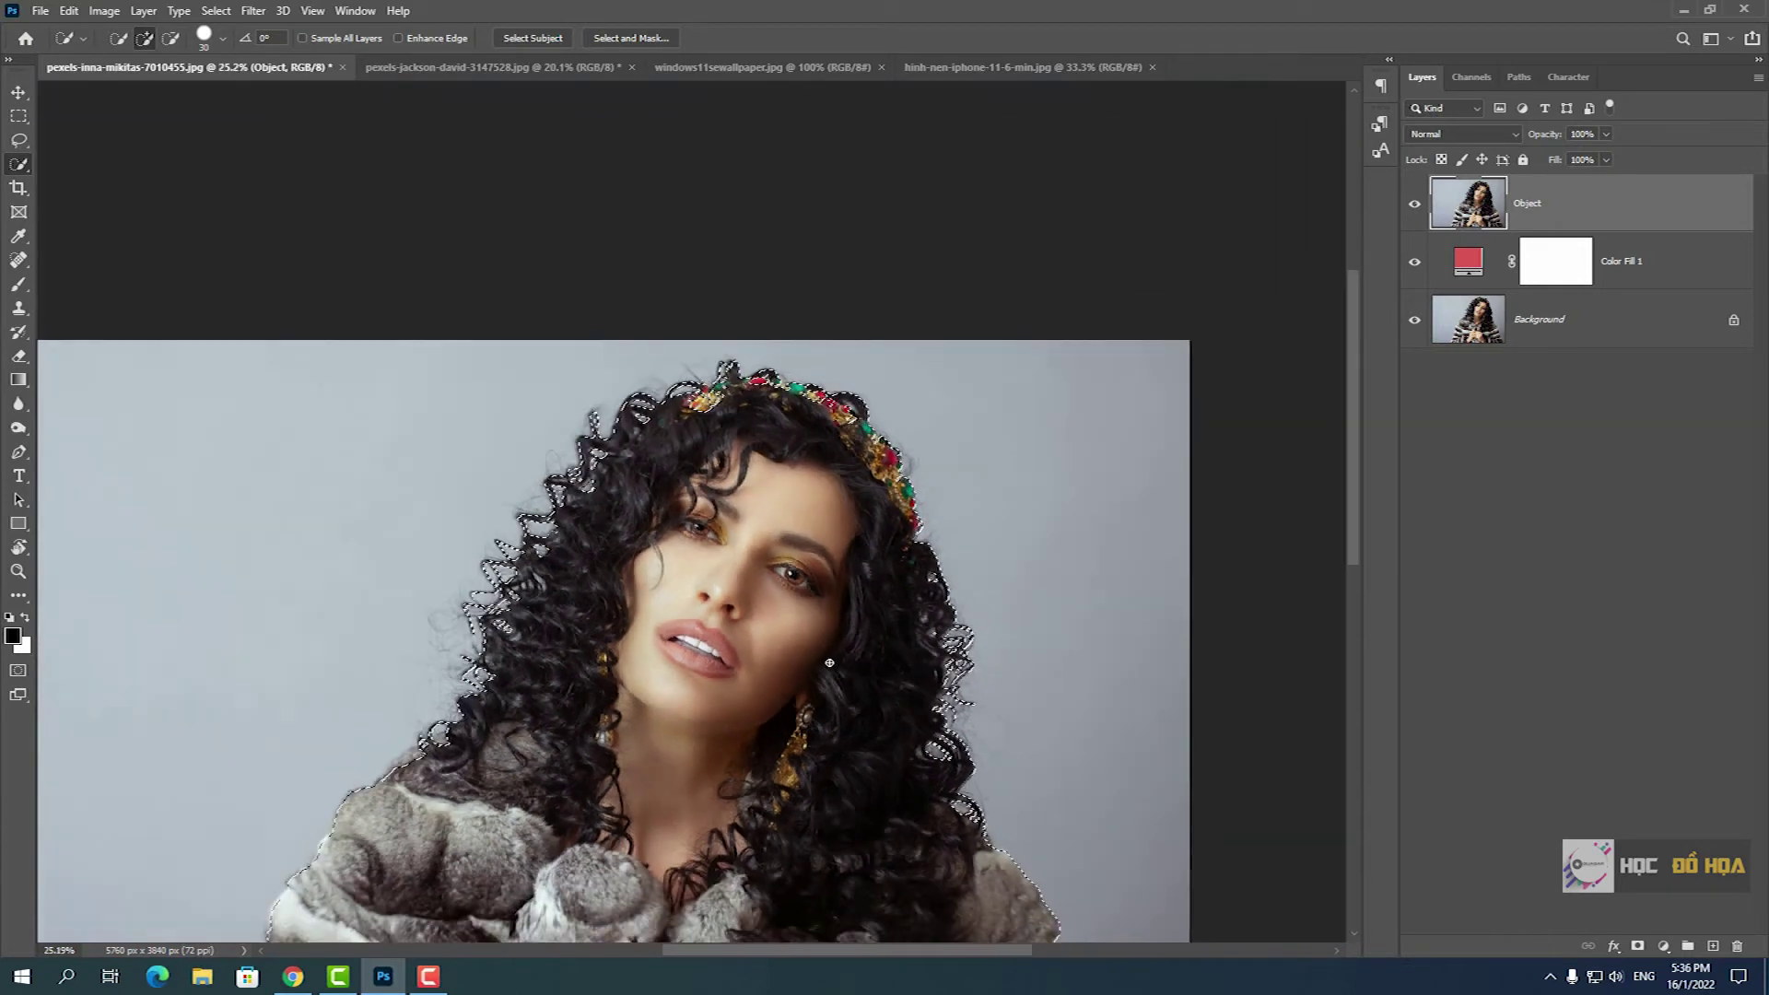
scroll(751, 484, up, 1)
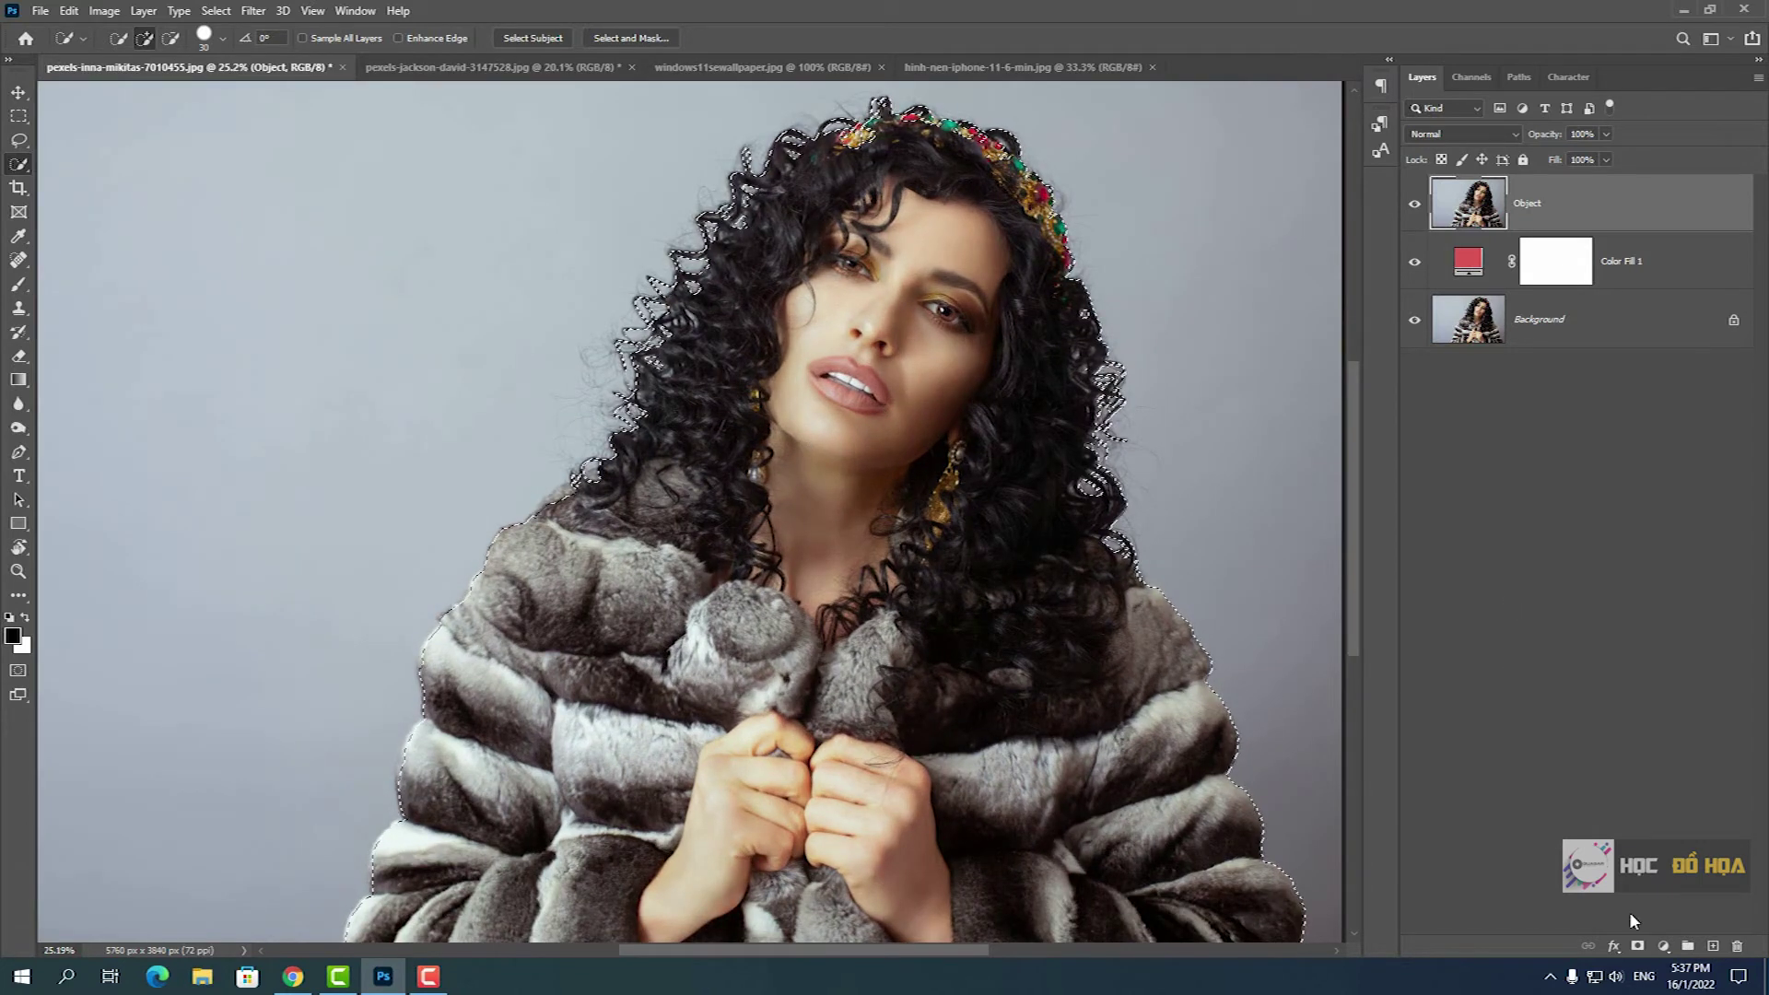
click(1638, 948)
- Zoom in and pan across the crown to inspect the masked hair edge
scroll(787, 433, down, 2)
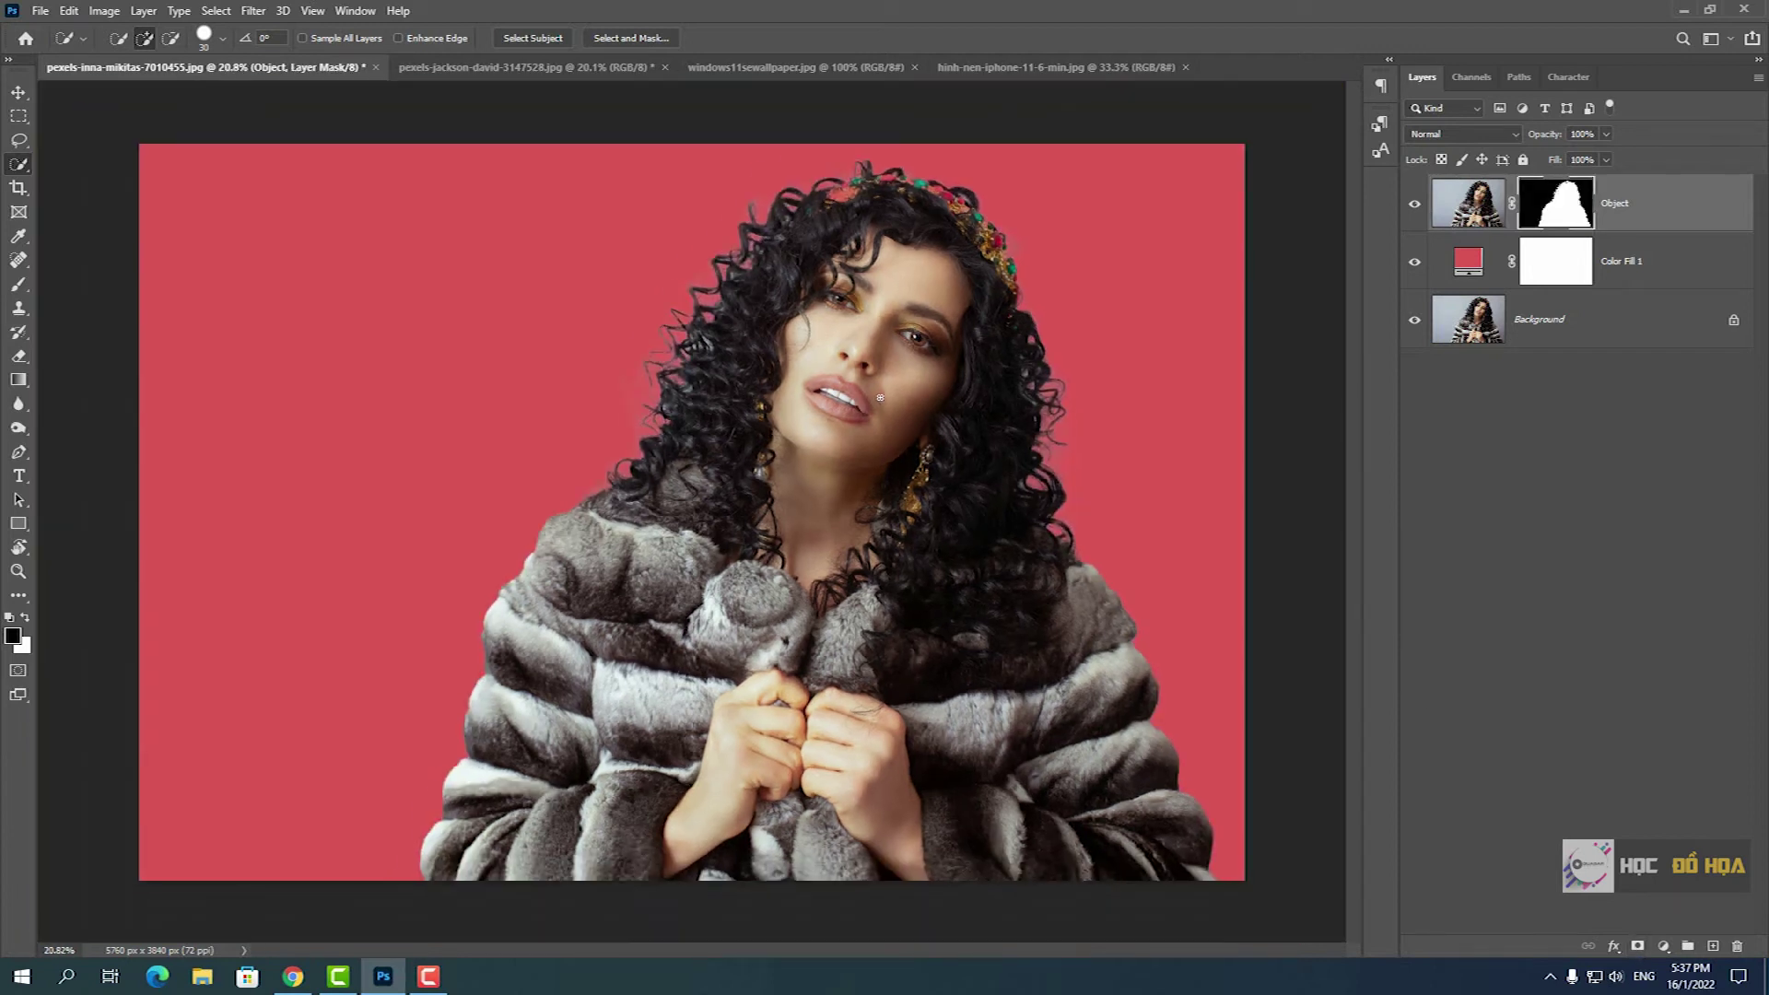
scroll(787, 433, down, 2)
scroll(697, 320, up, 2)
scroll(697, 319, up, 3)
scroll(698, 319, up, 2)
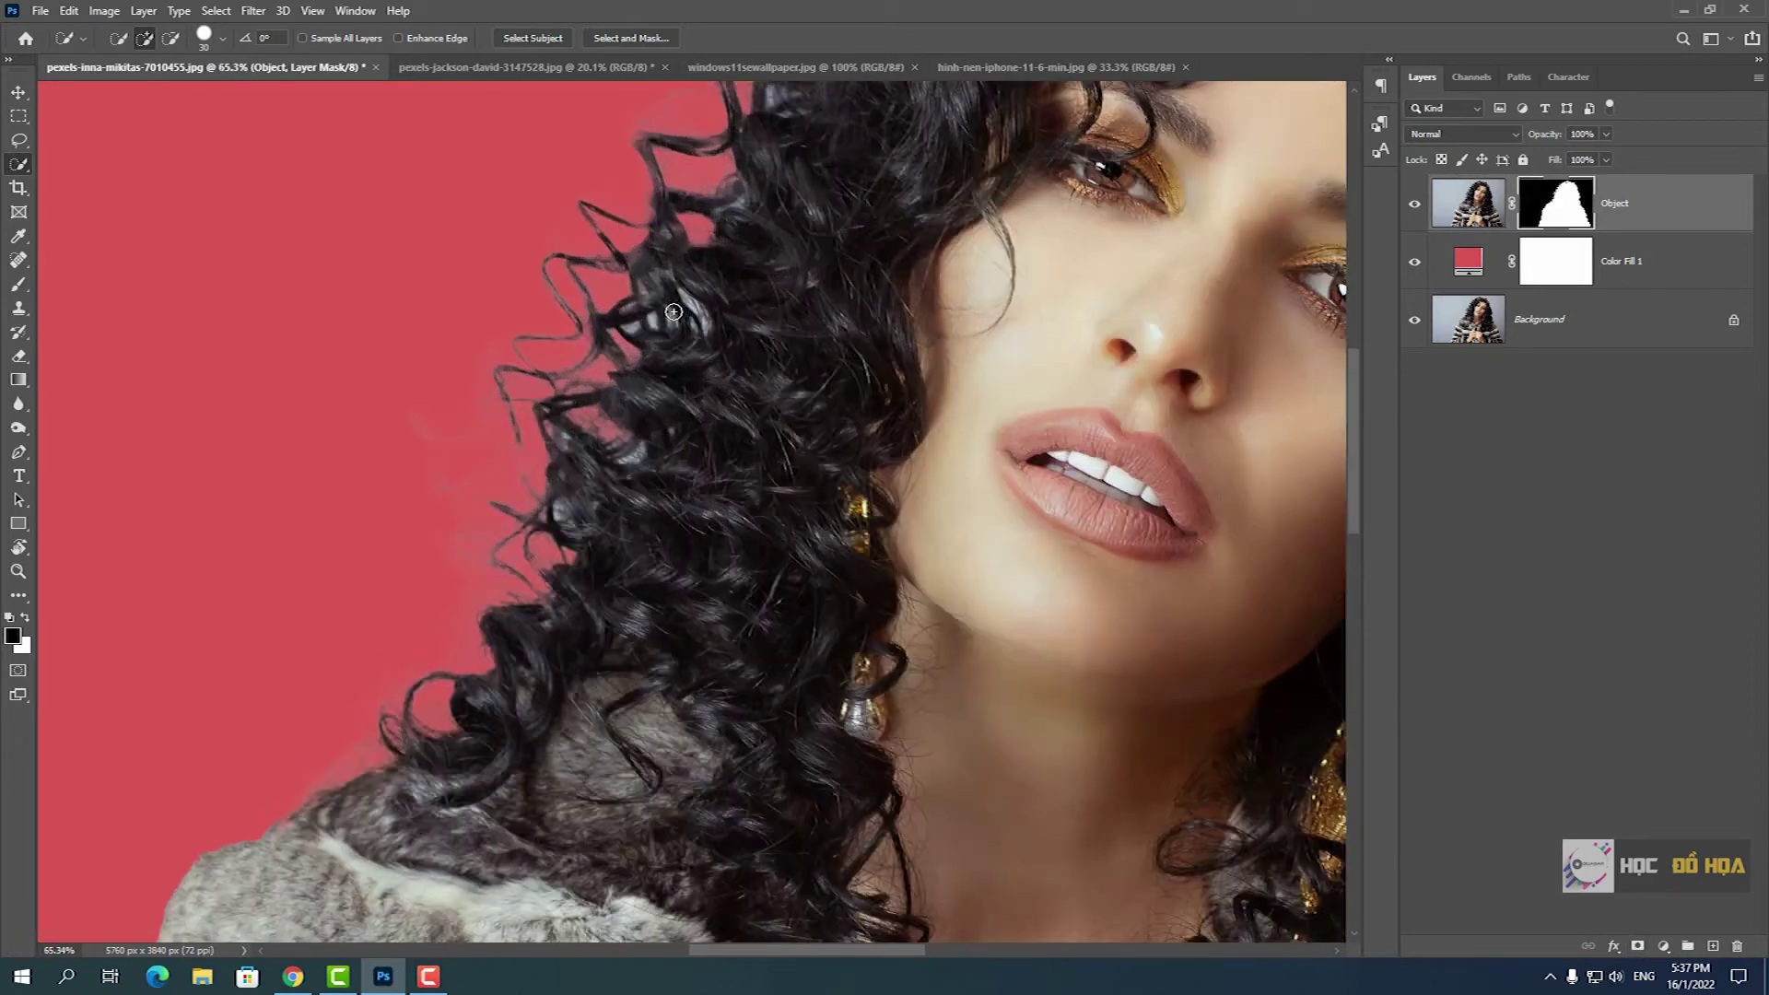
scroll(672, 369, up, 2)
scroll(645, 424, up, 2)
scroll(624, 457, up, 2)
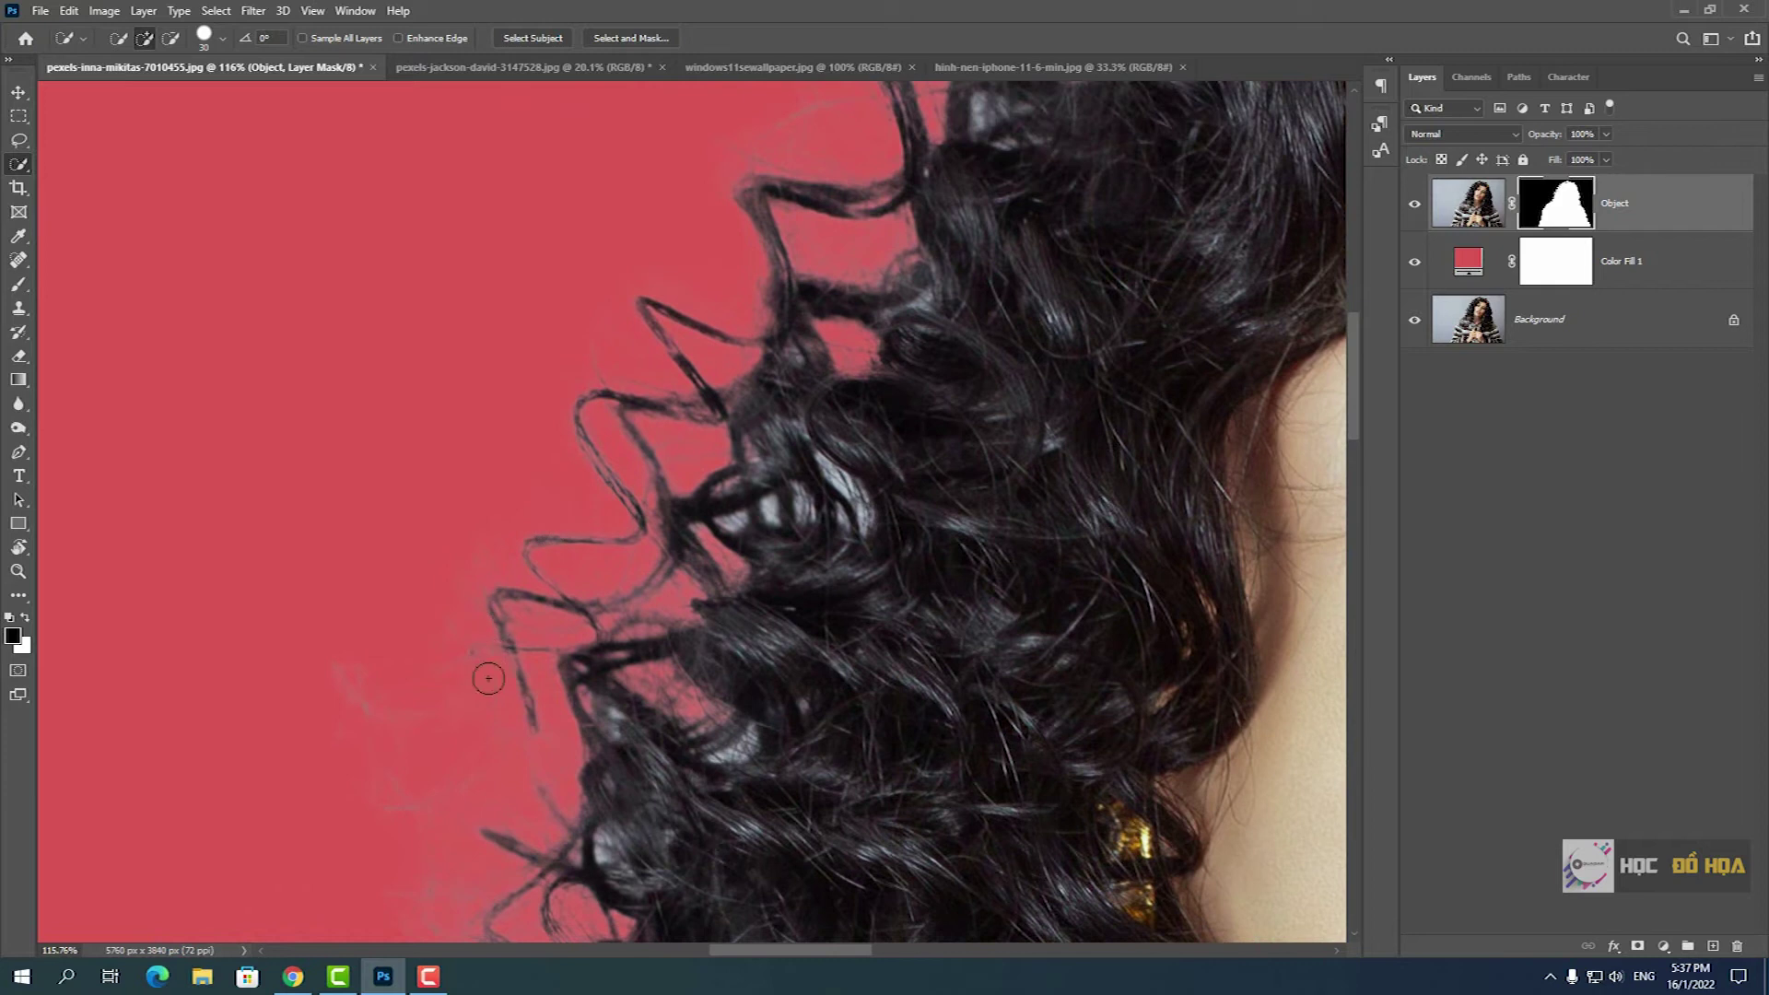
drag(888, 257, 665, 613)
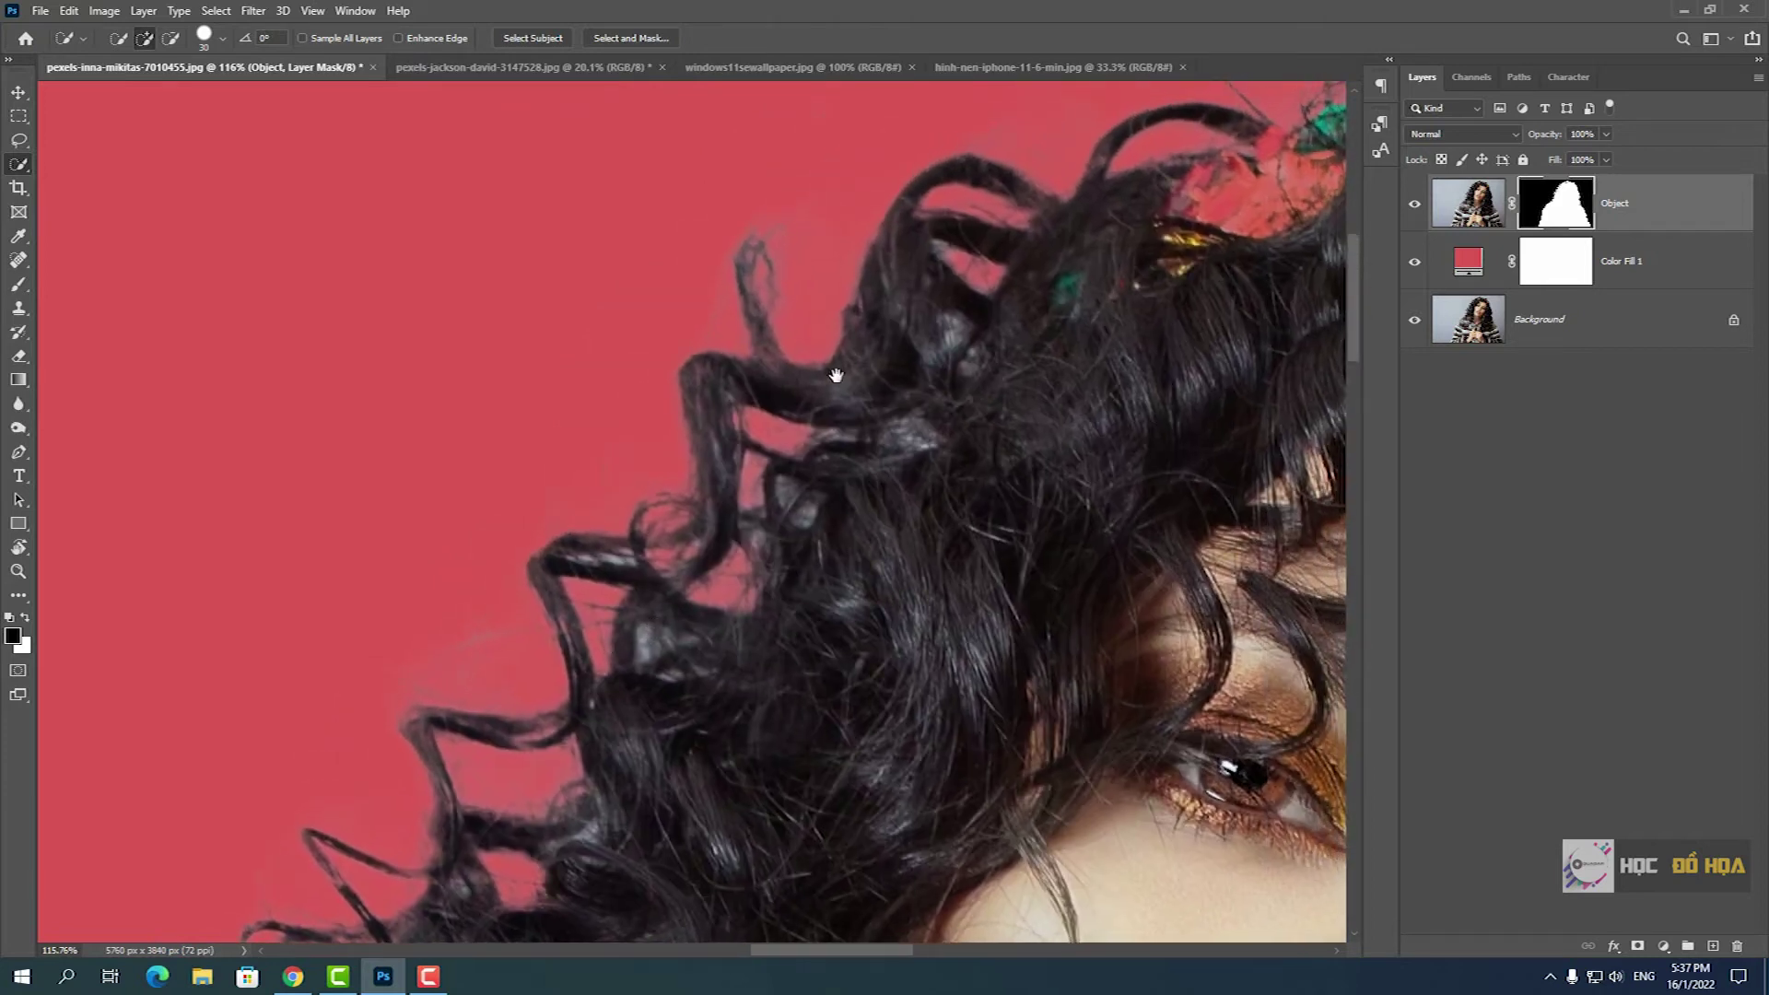
drag(836, 375, 473, 407)
drag(903, 304, 692, 408)
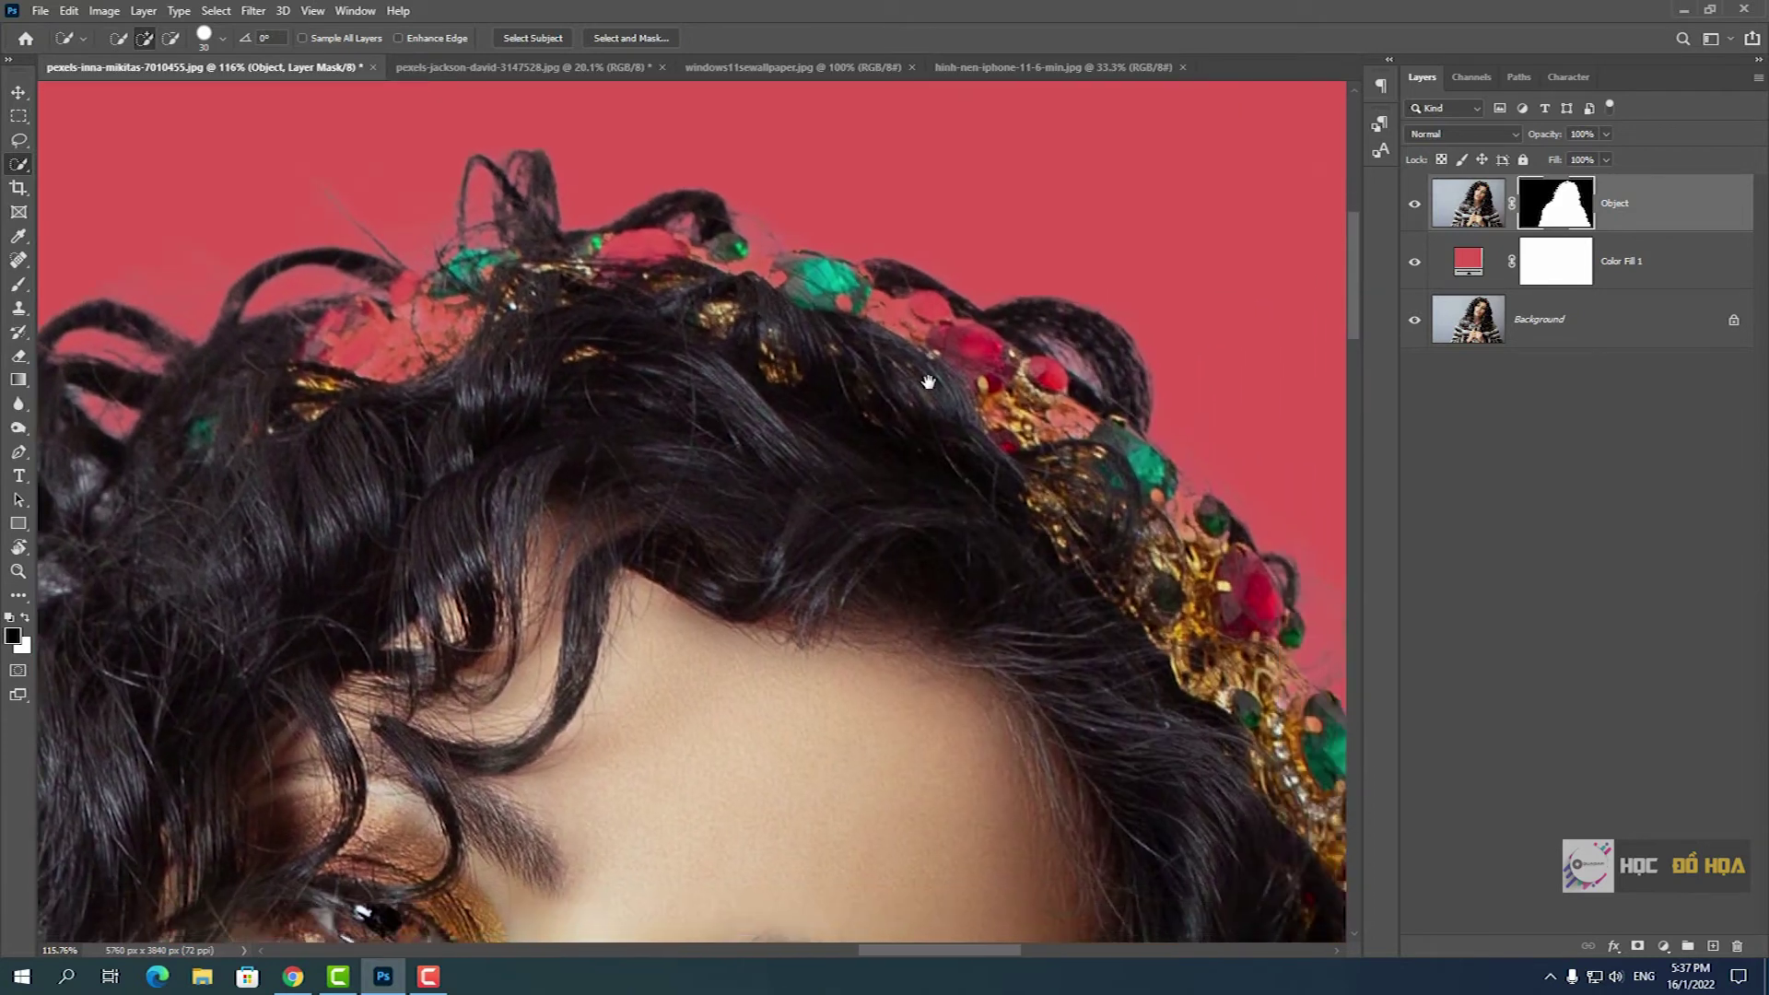
drag(935, 367, 783, 304)
drag(1041, 479, 886, 340)
- Zoom back out, undo the Object layer mask, and clear the selection
scroll(958, 368, down, 4)
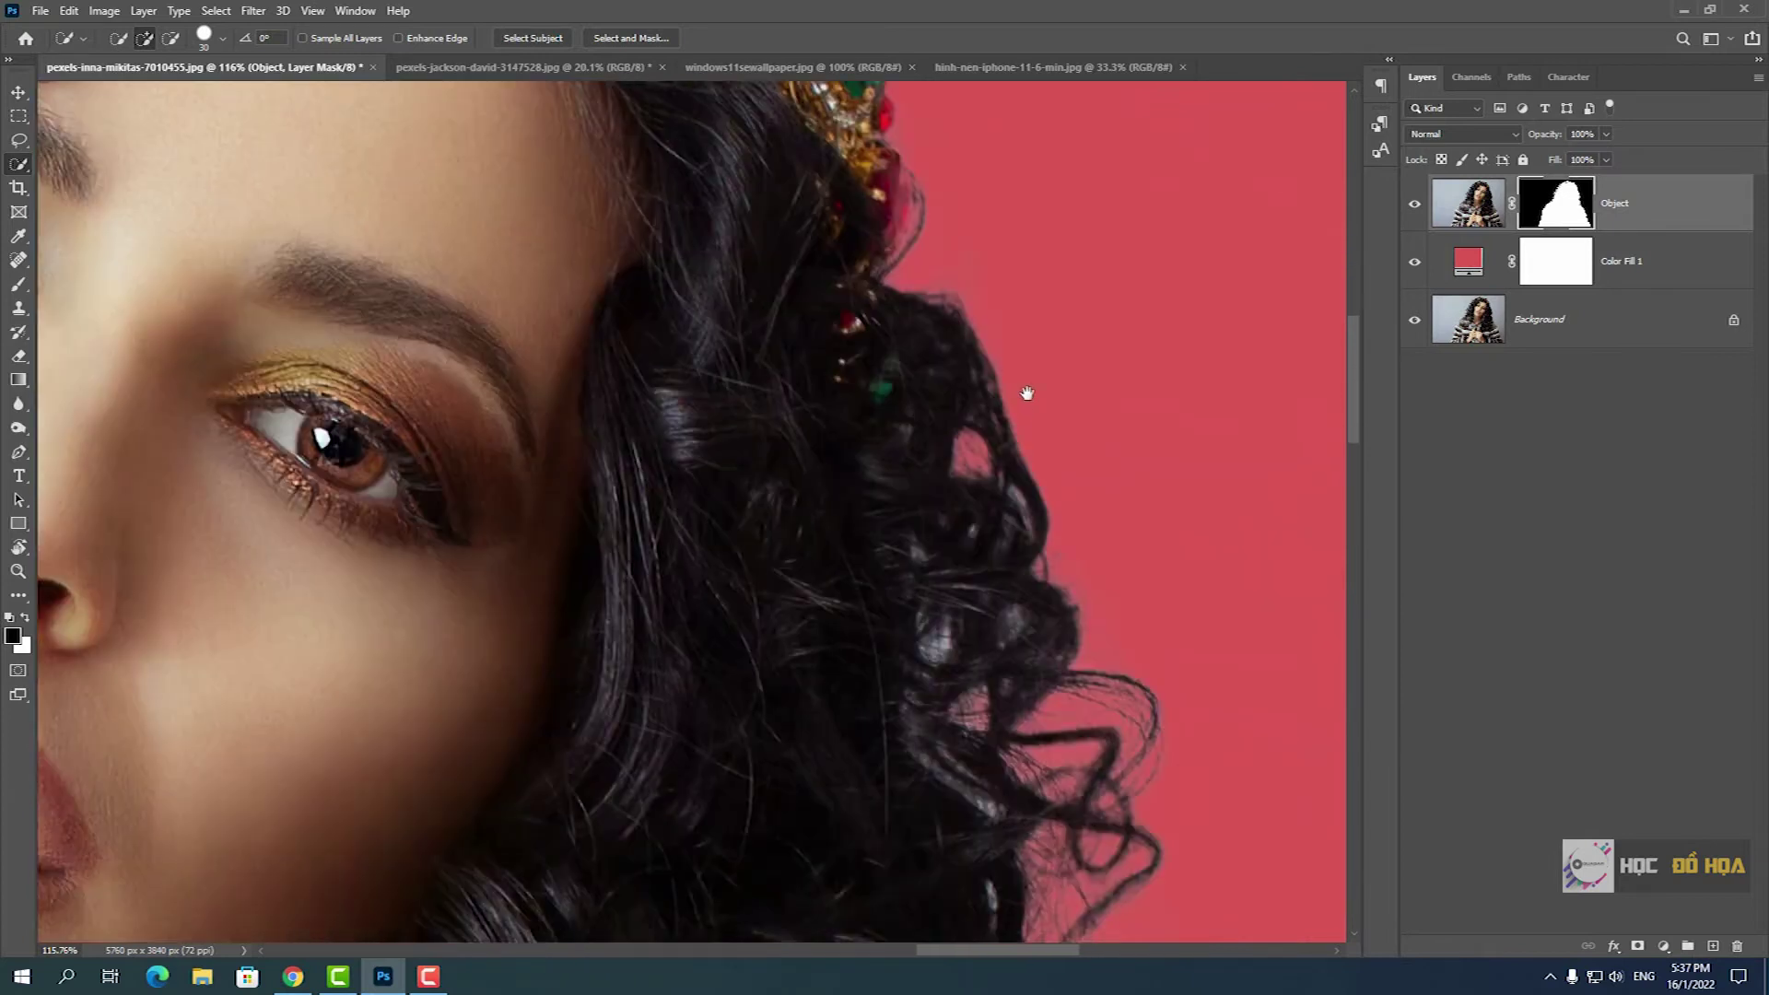
scroll(1050, 433, down, 6)
scroll(1078, 498, down, 2)
scroll(1149, 473, down, 1)
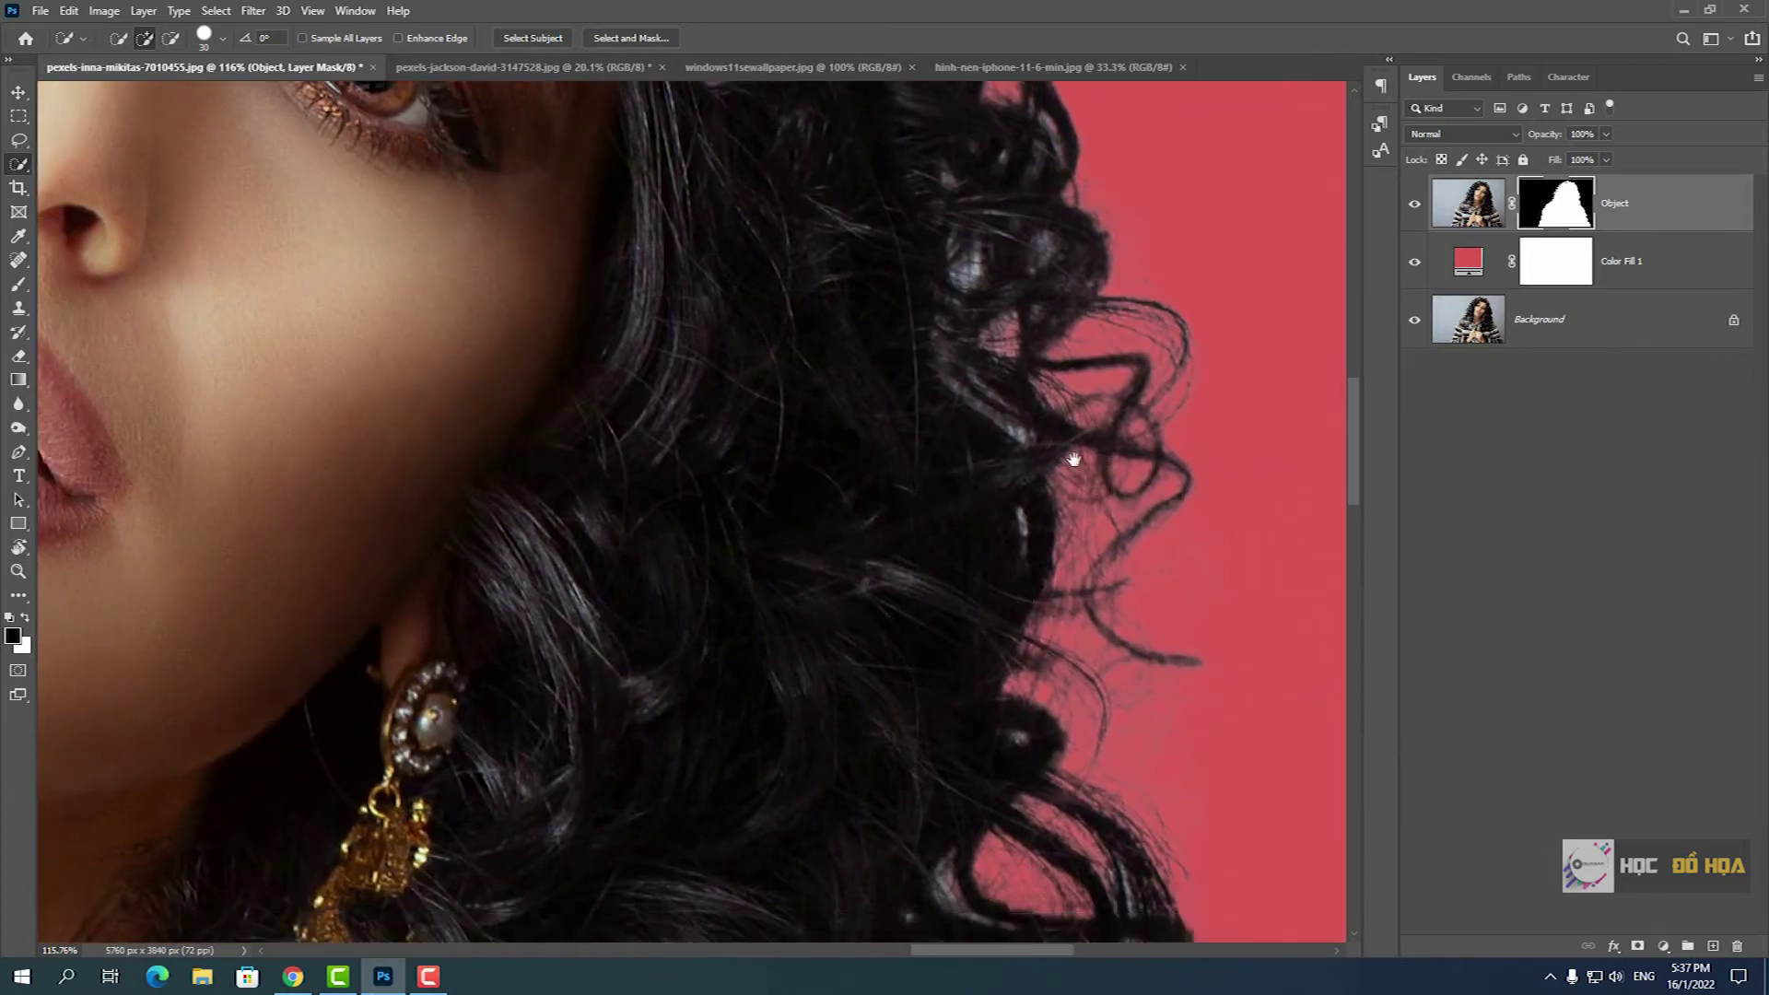
scroll(1078, 443, down, 3)
scroll(1090, 411, down, 3)
scroll(1089, 428, down, 2)
scroll(1089, 428, down, 3)
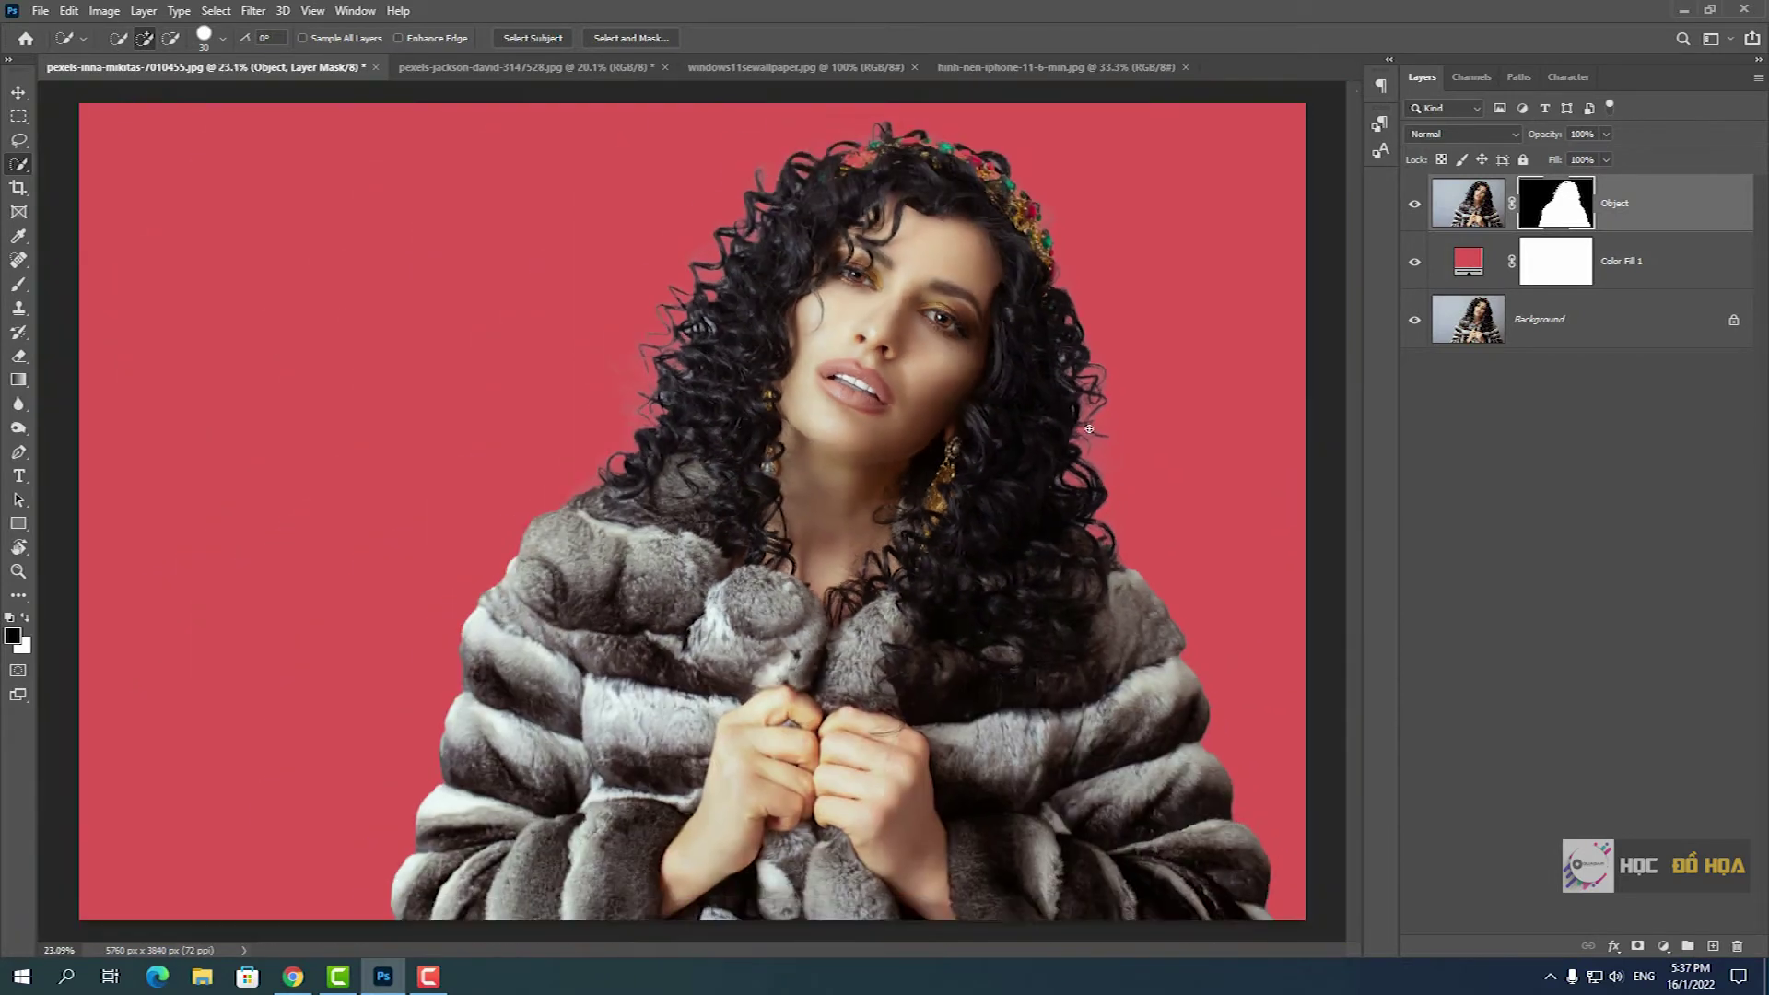
scroll(1089, 429, down, 1)
key(ctrl+z)
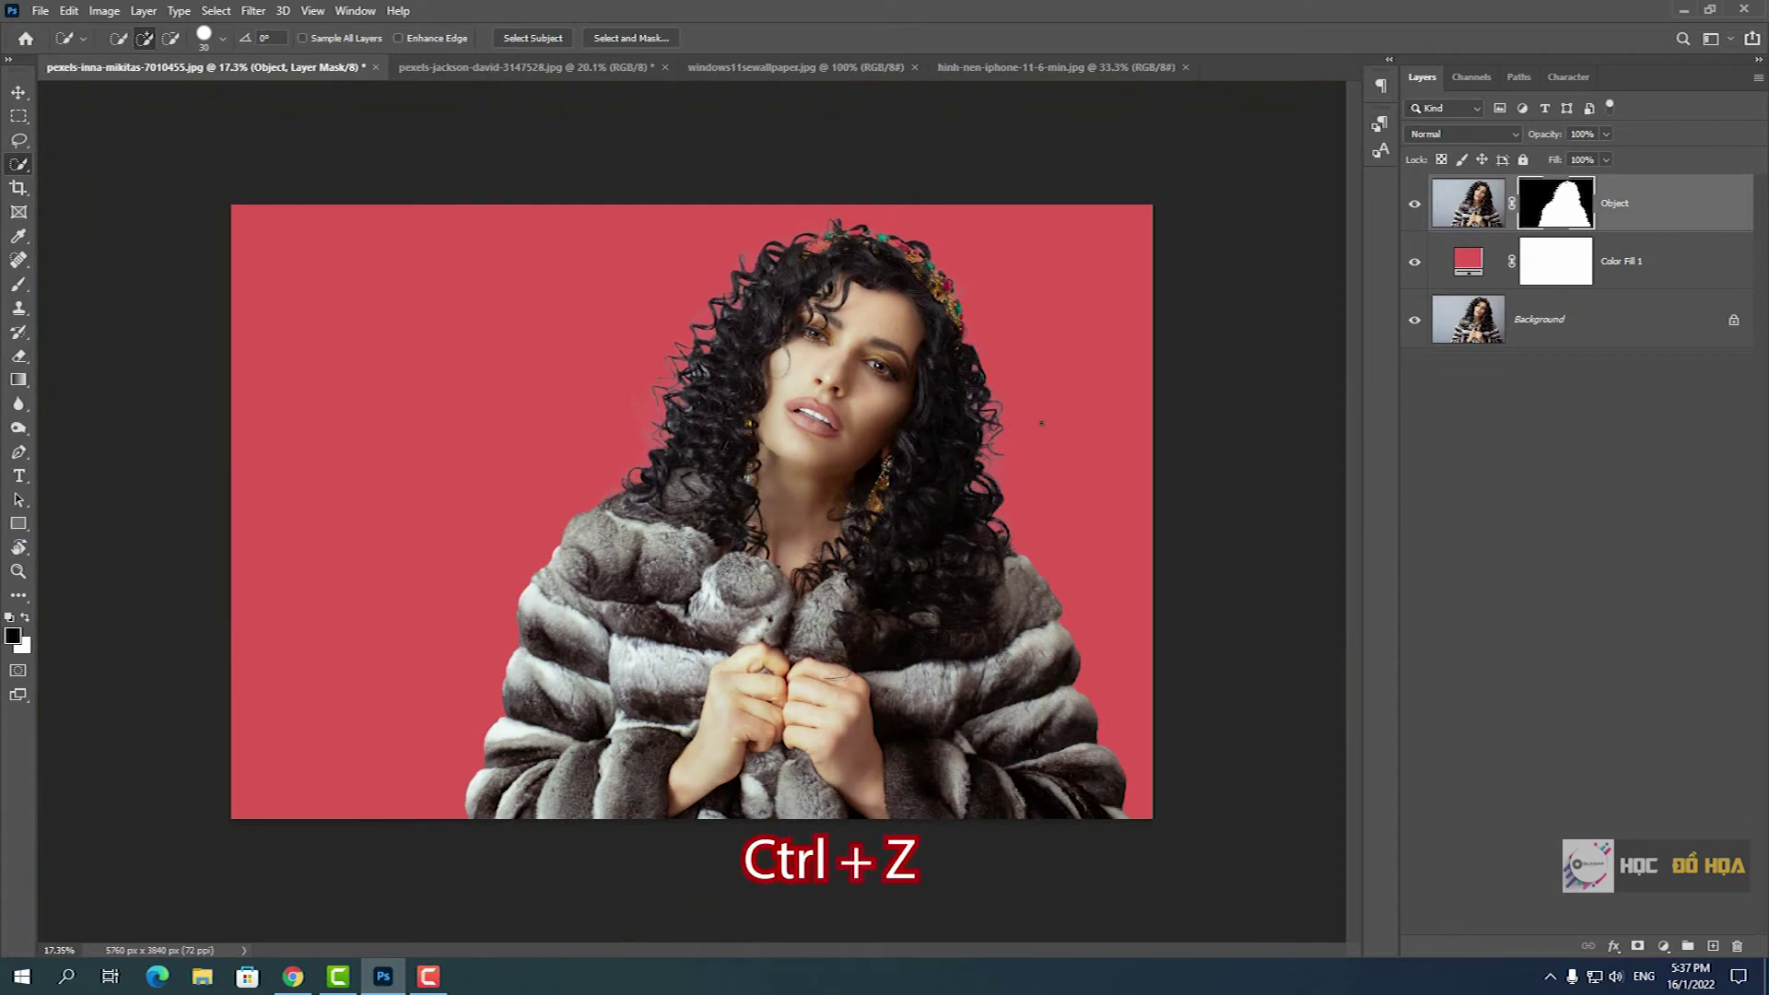
key(ctrl+z)
key(ctrl+d)
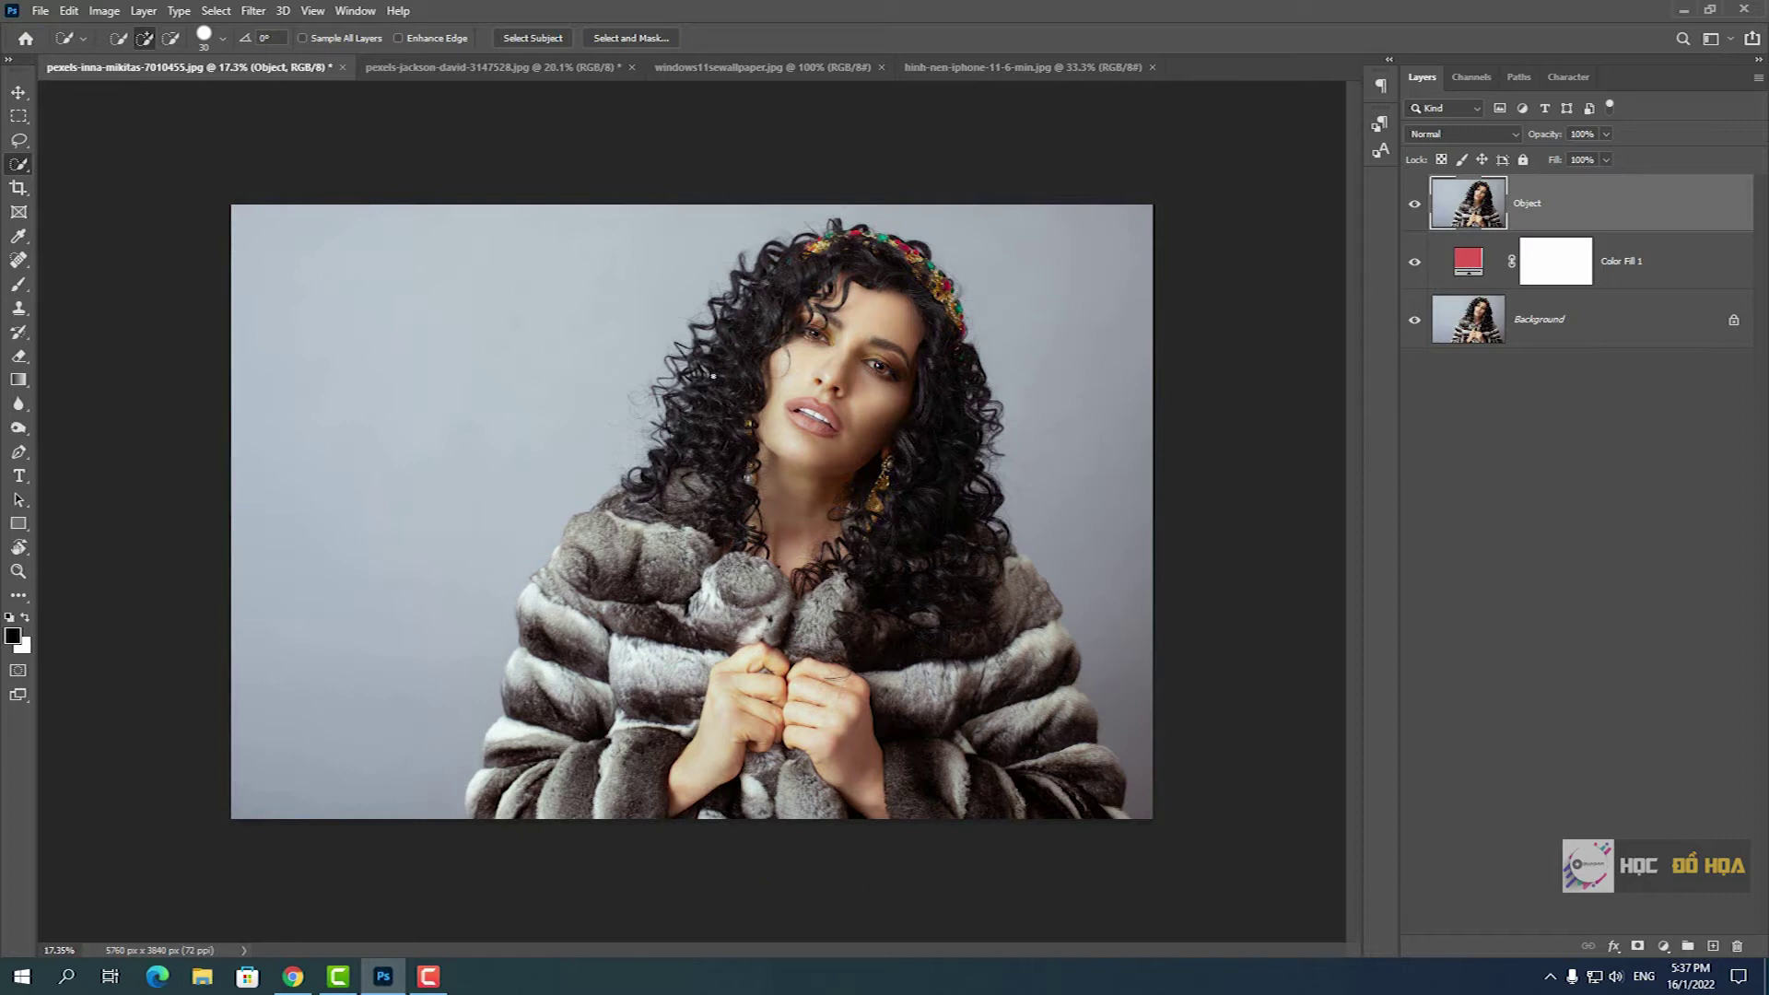
click(634, 40)
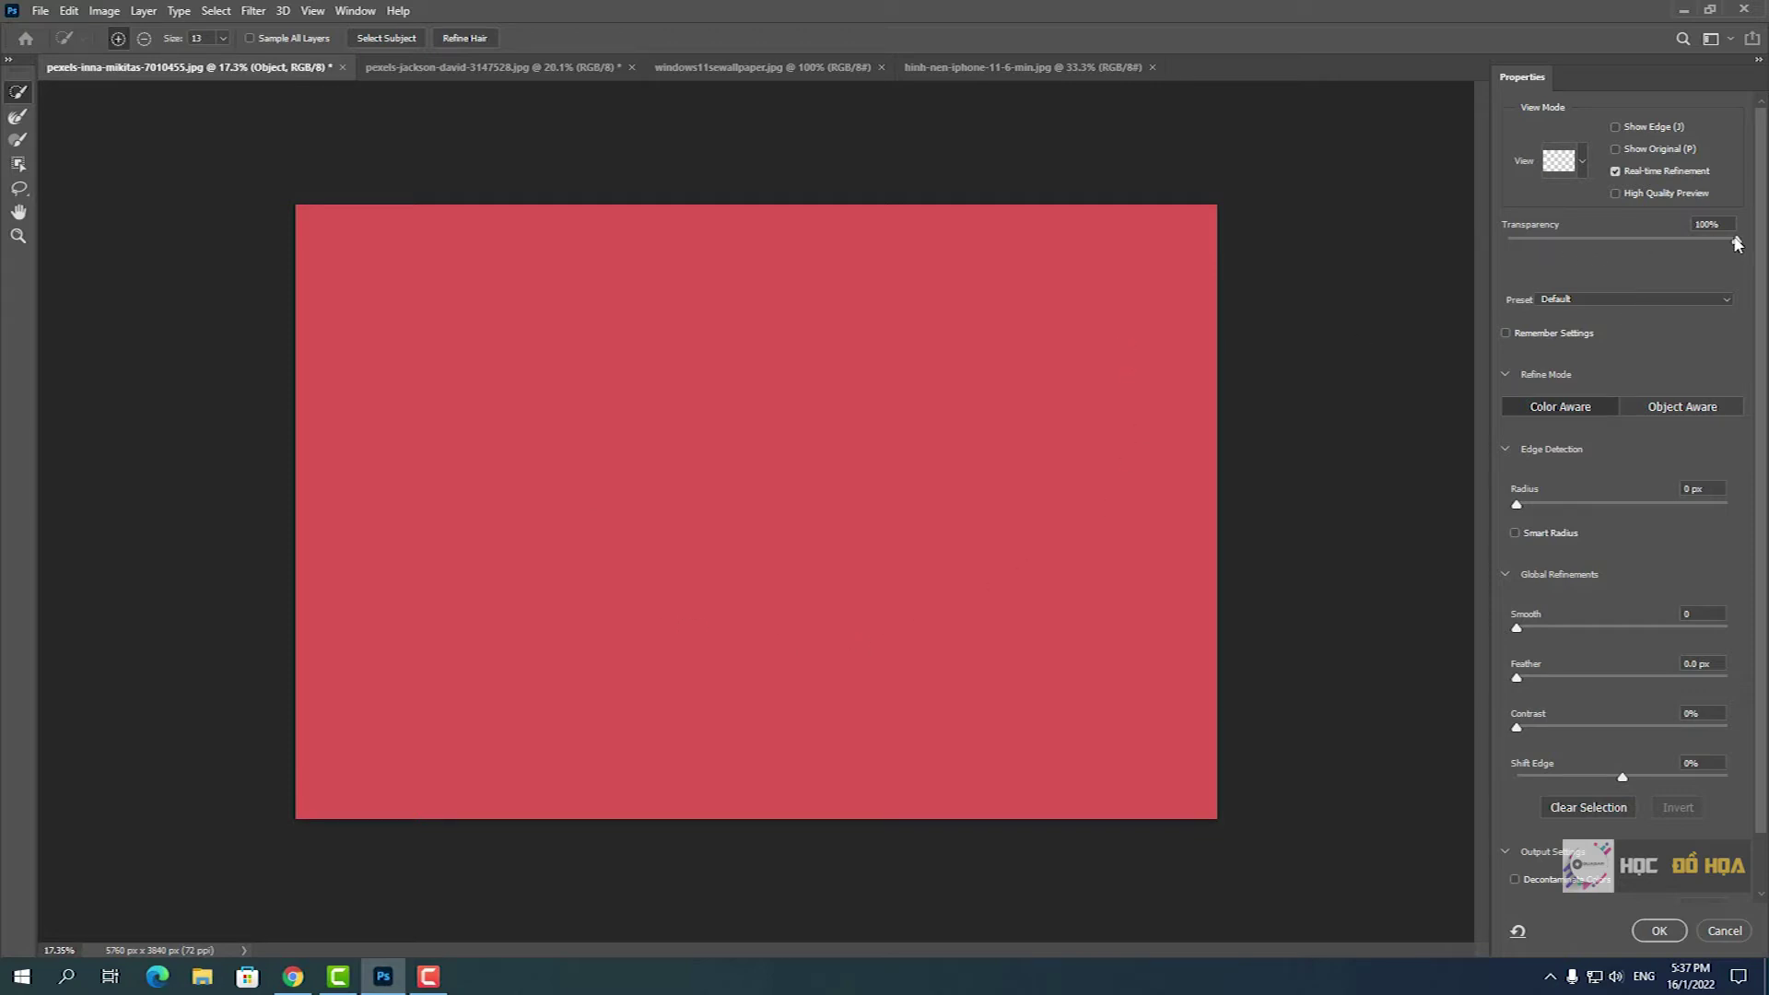
- Try lower preview transparency, then restore it to 100% and leave View Mode unchanged
drag(1737, 241, 1507, 241)
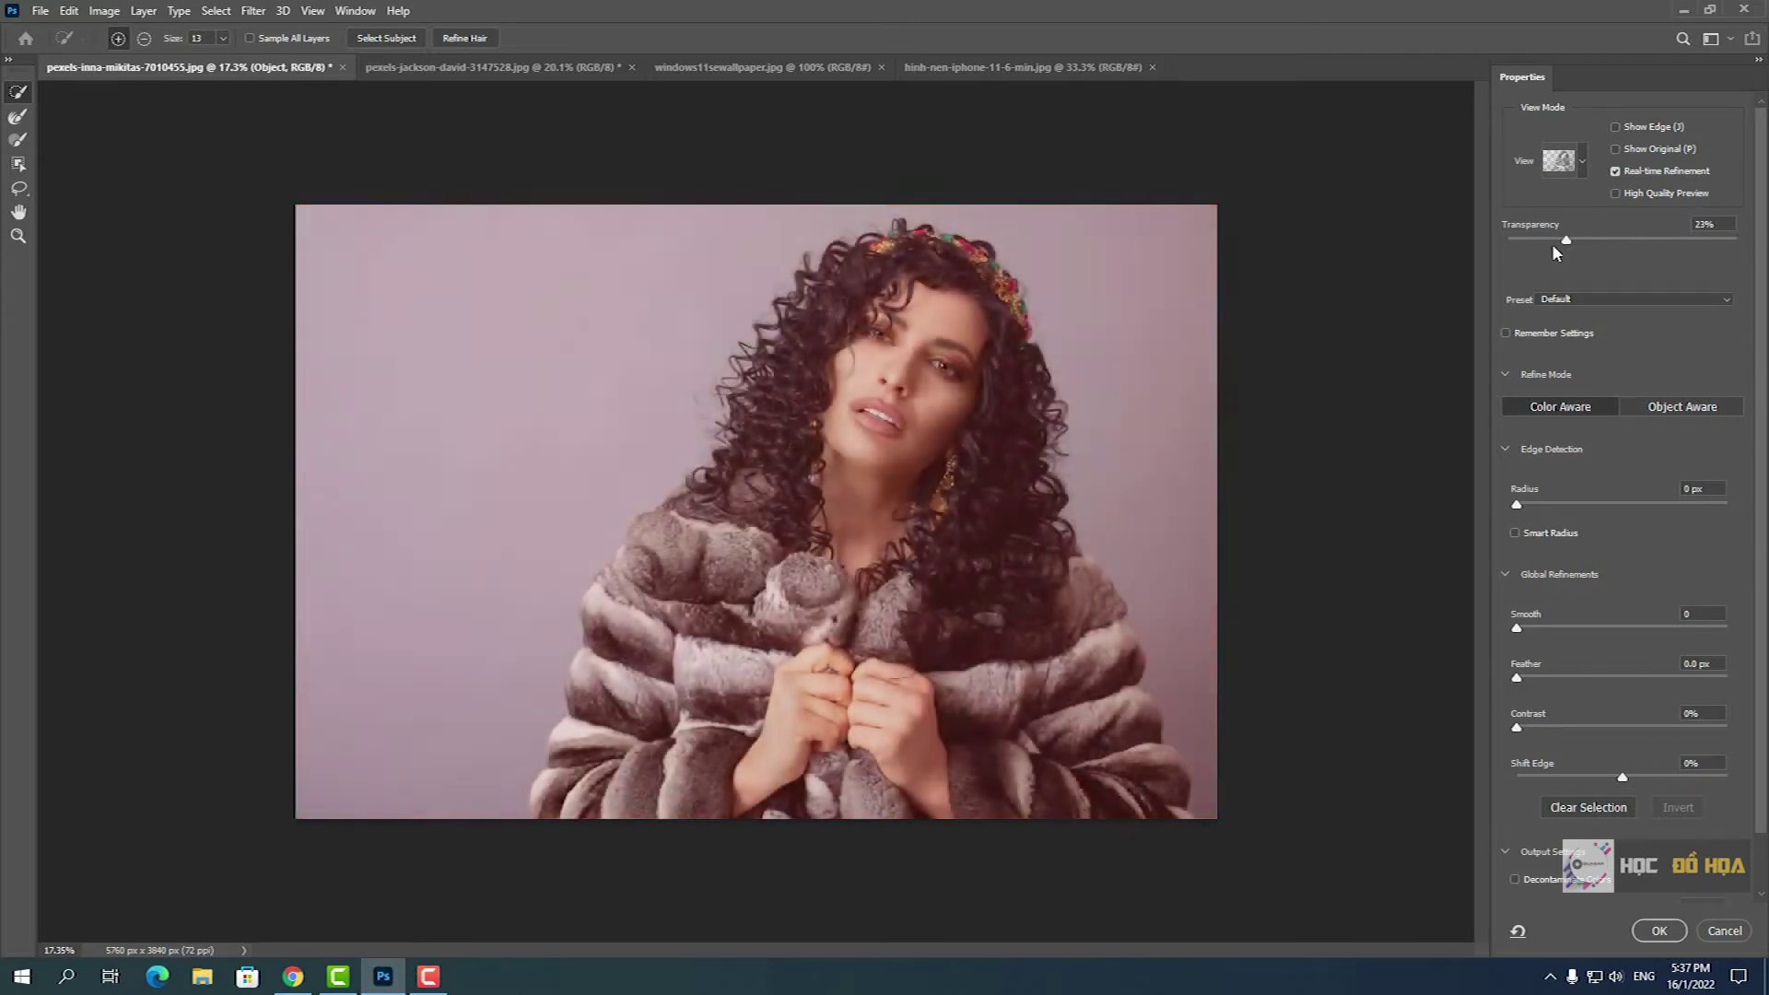
mouse_move(1502, 242)
mouse_down()
mouse_move(1756, 247)
mouse_move(1741, 251)
mouse_up()
click(1737, 242)
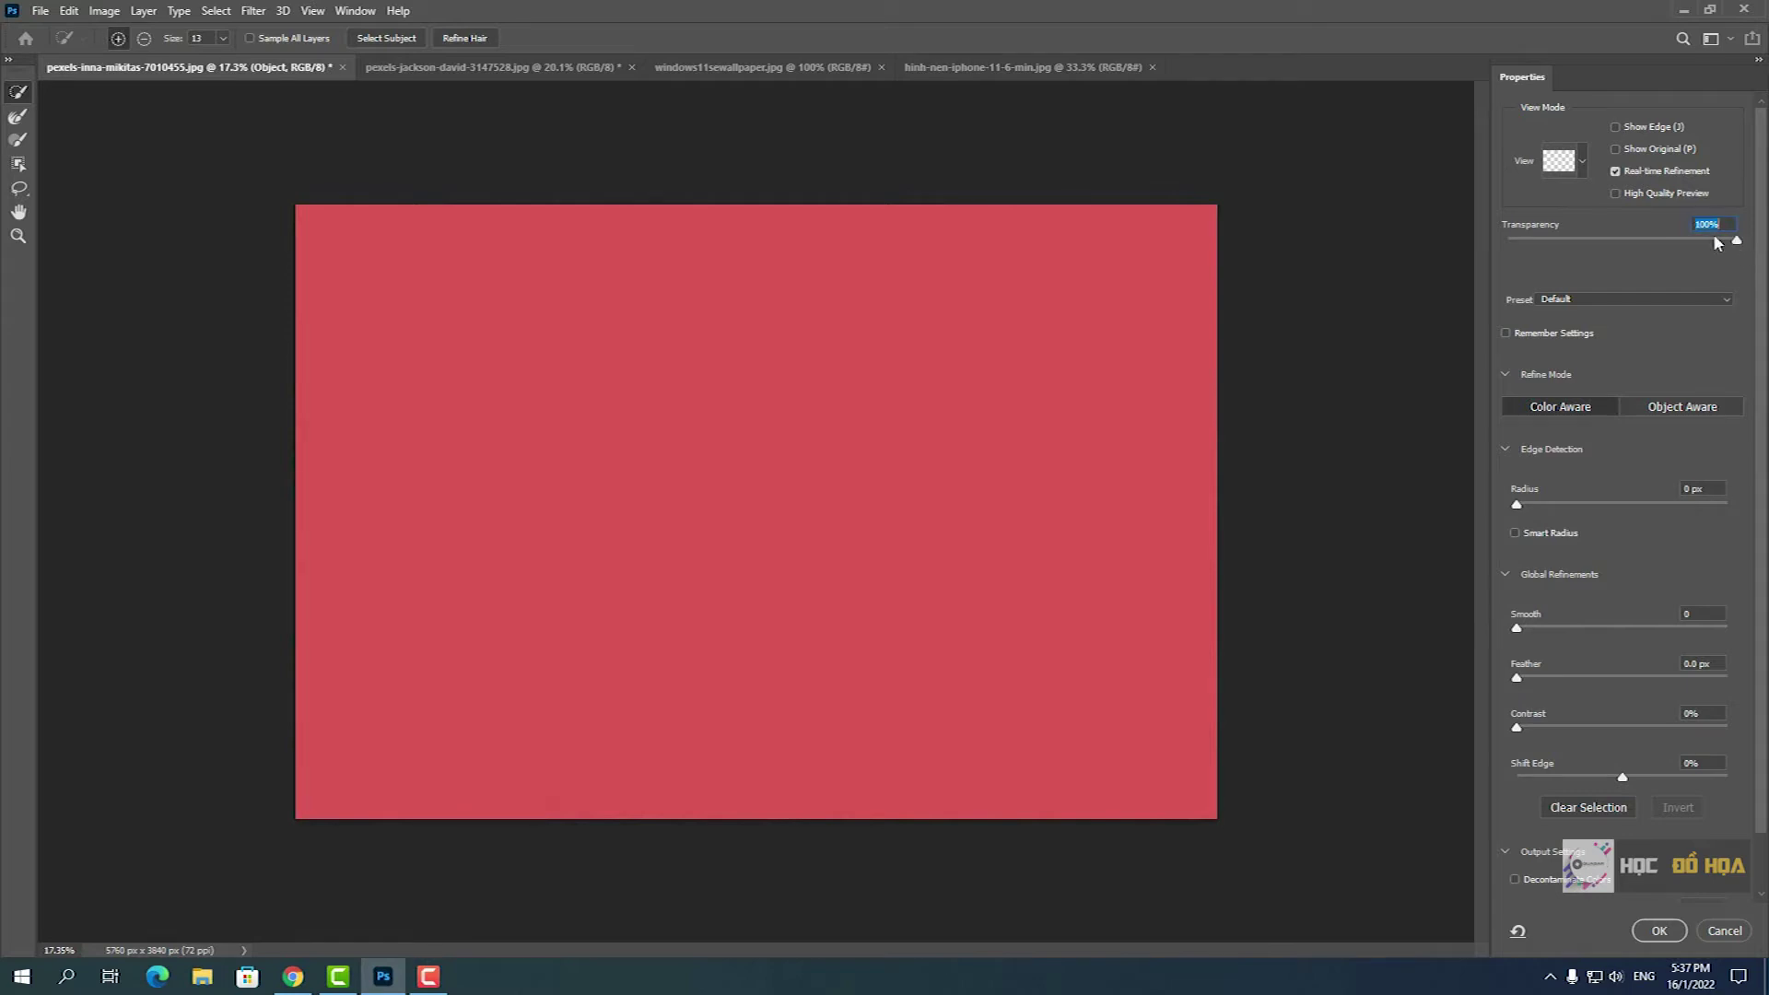
click(1583, 164)
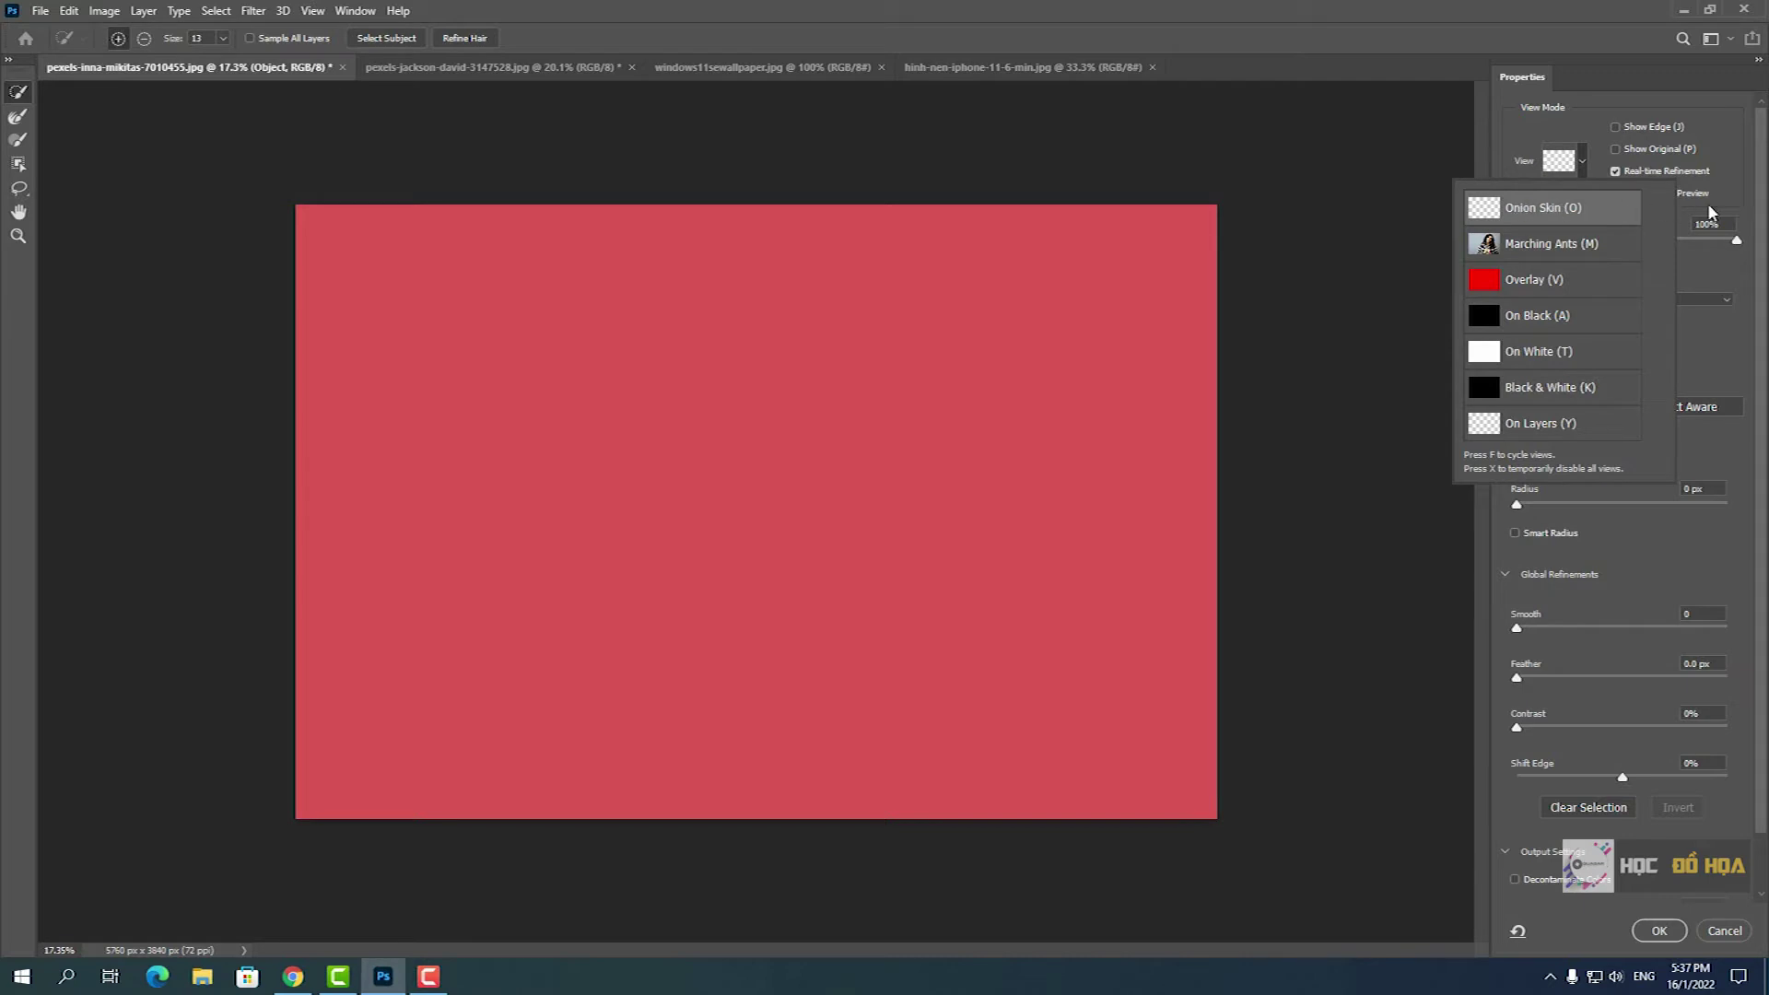
click(1758, 205)
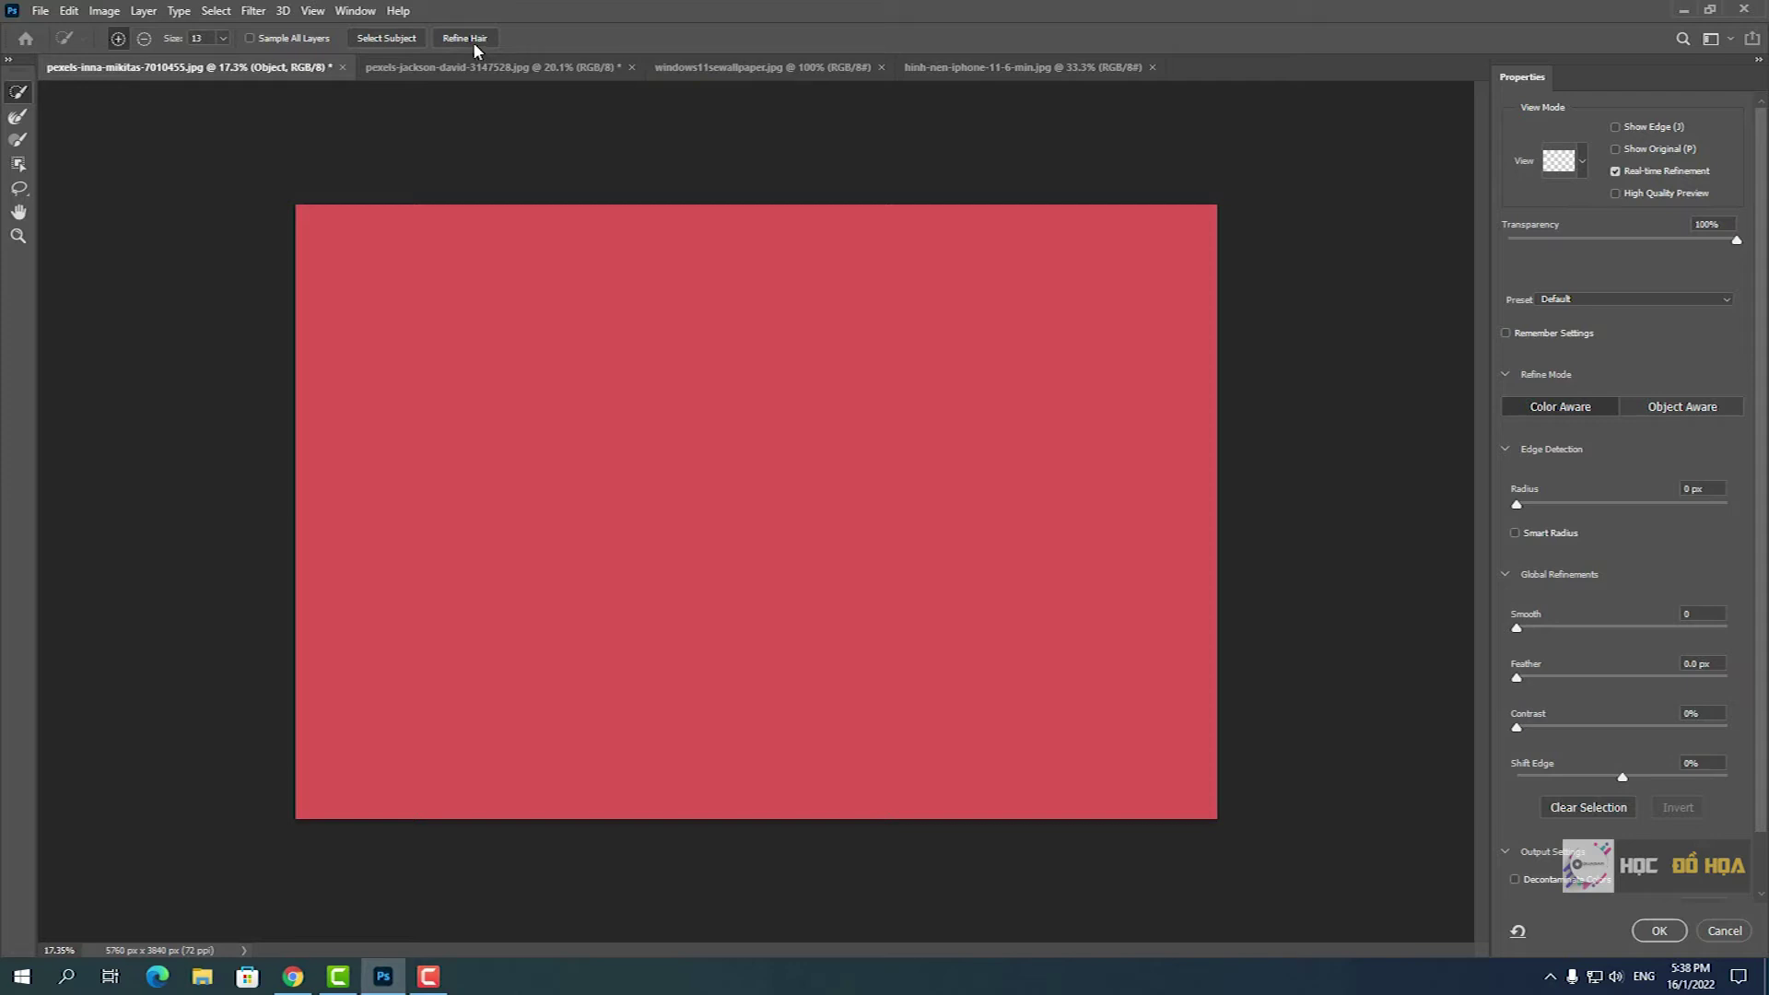
- Run Select Subject in Select and Mask and pan over the woman's hair edges
click(401, 42)
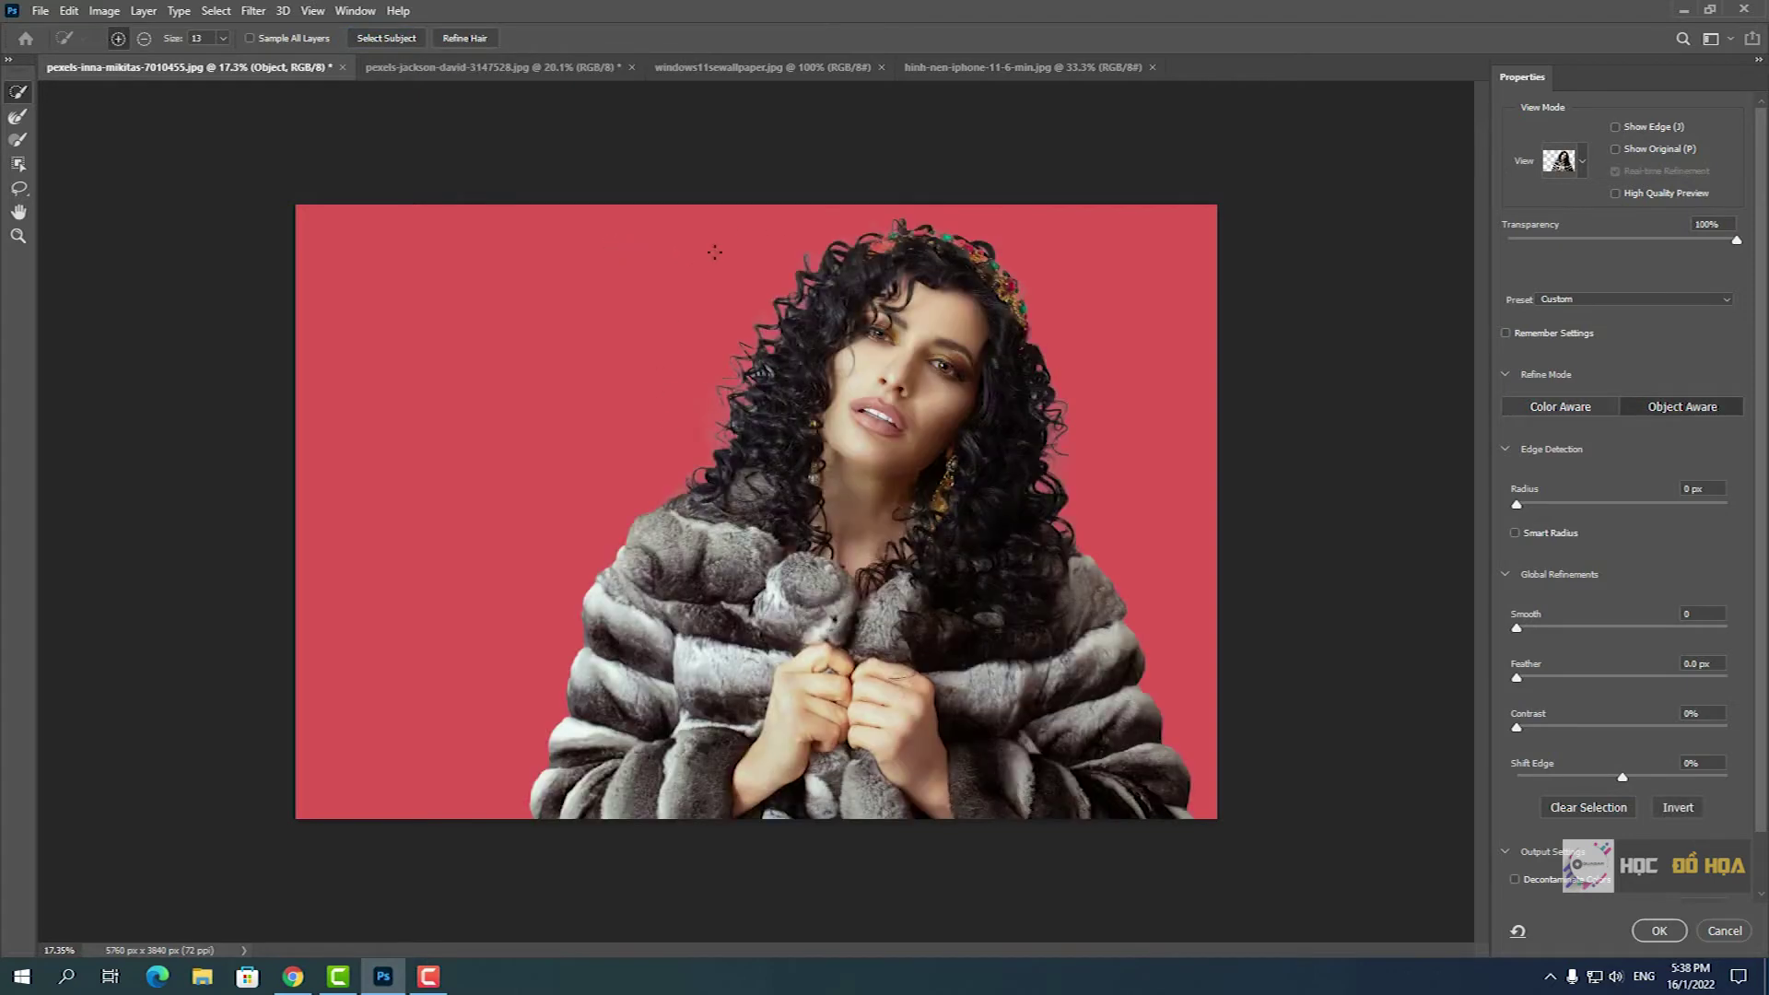
click(1578, 162)
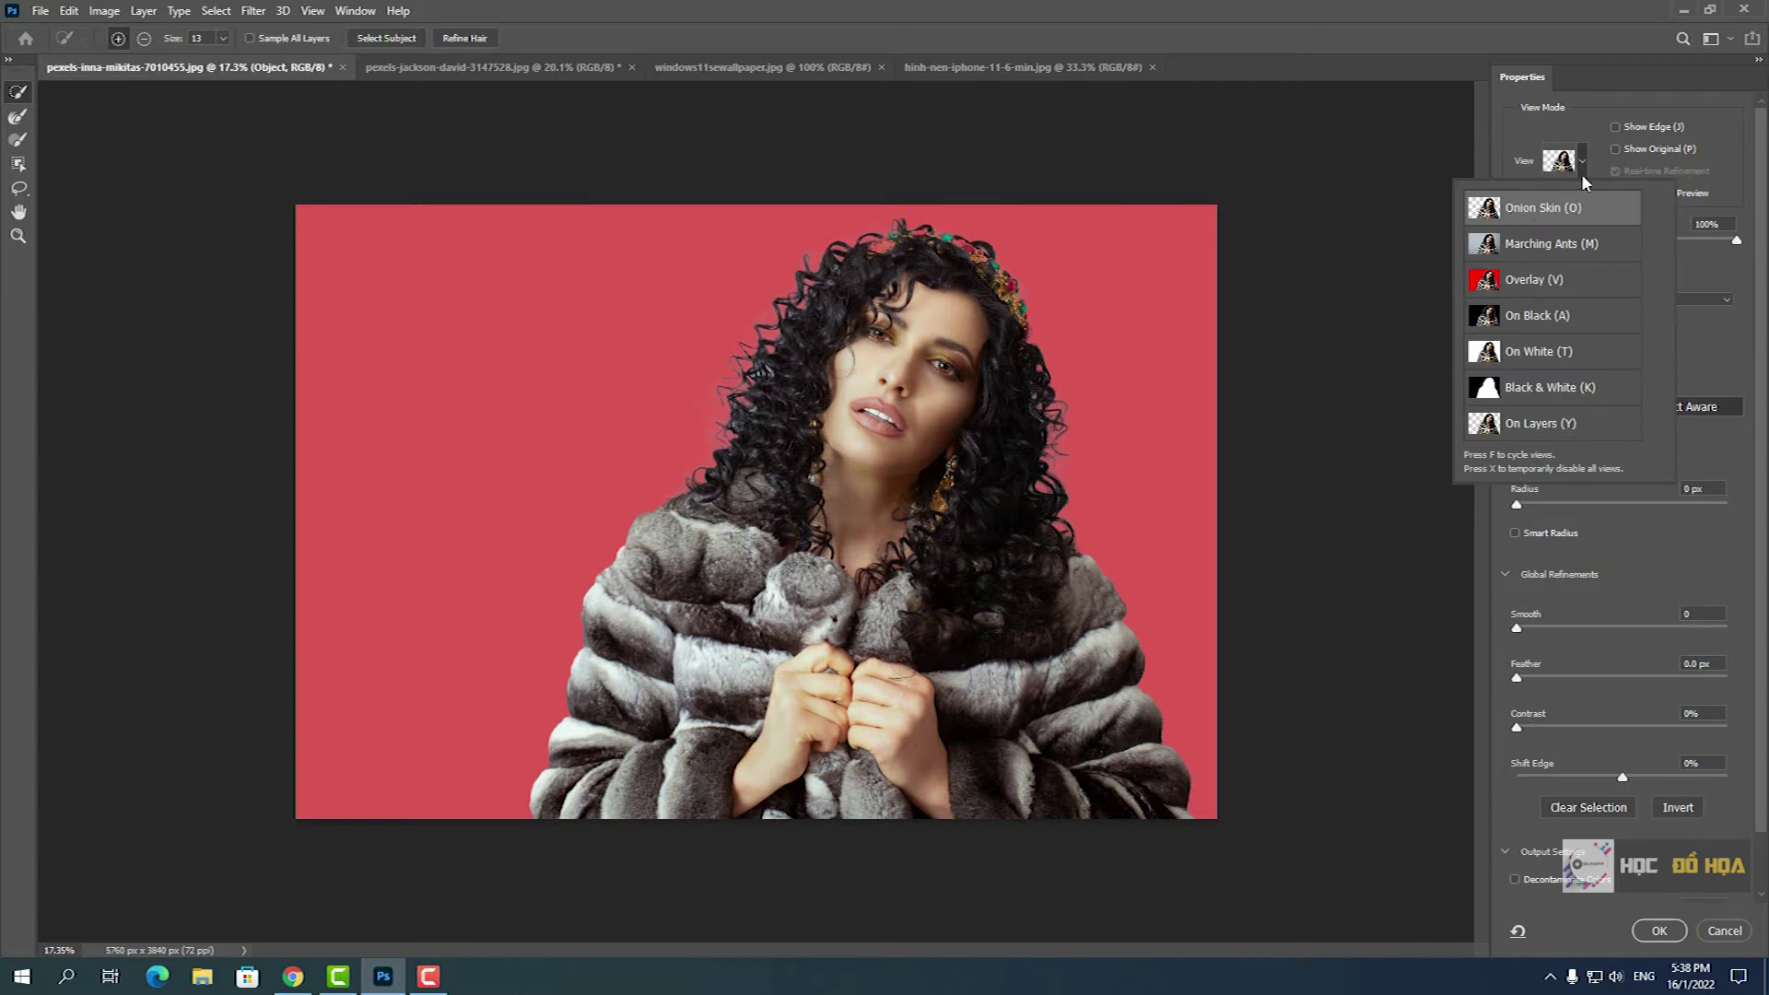
click(1576, 163)
scroll(800, 377, up, 5)
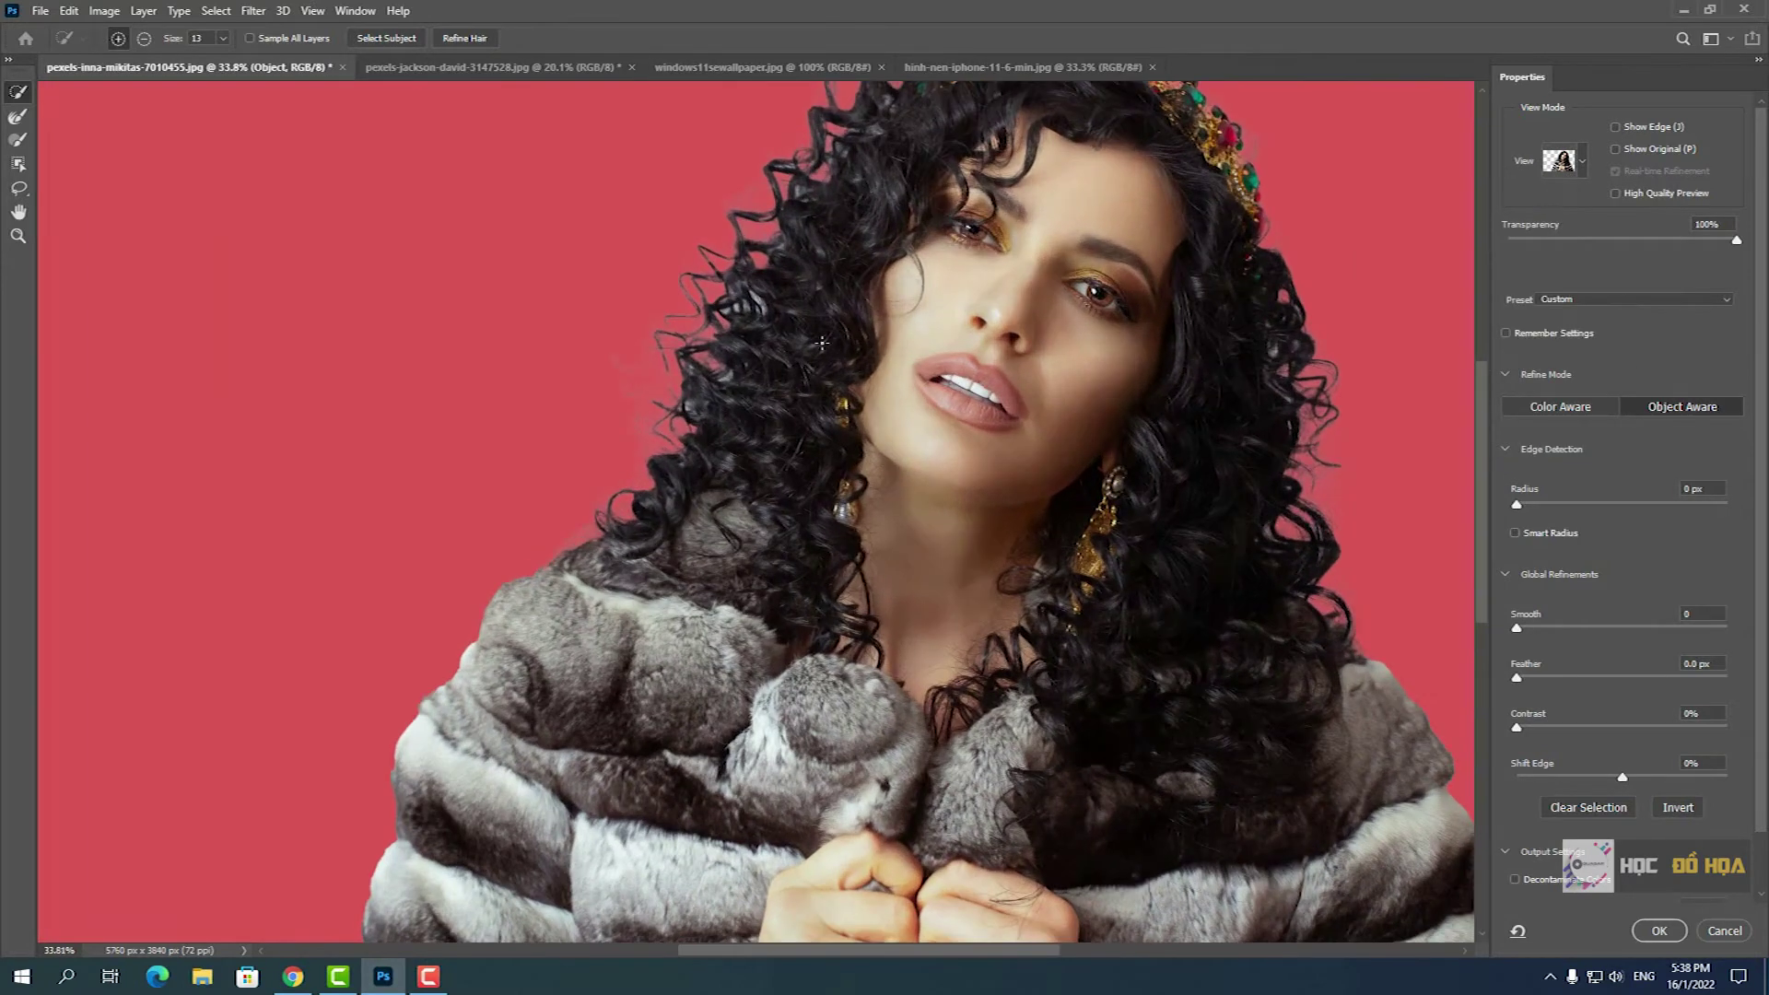
mouse_move(912, 387)
mouse_down()
mouse_move(893, 332)
mouse_move(1103, 313)
mouse_move(1106, 293)
mouse_up()
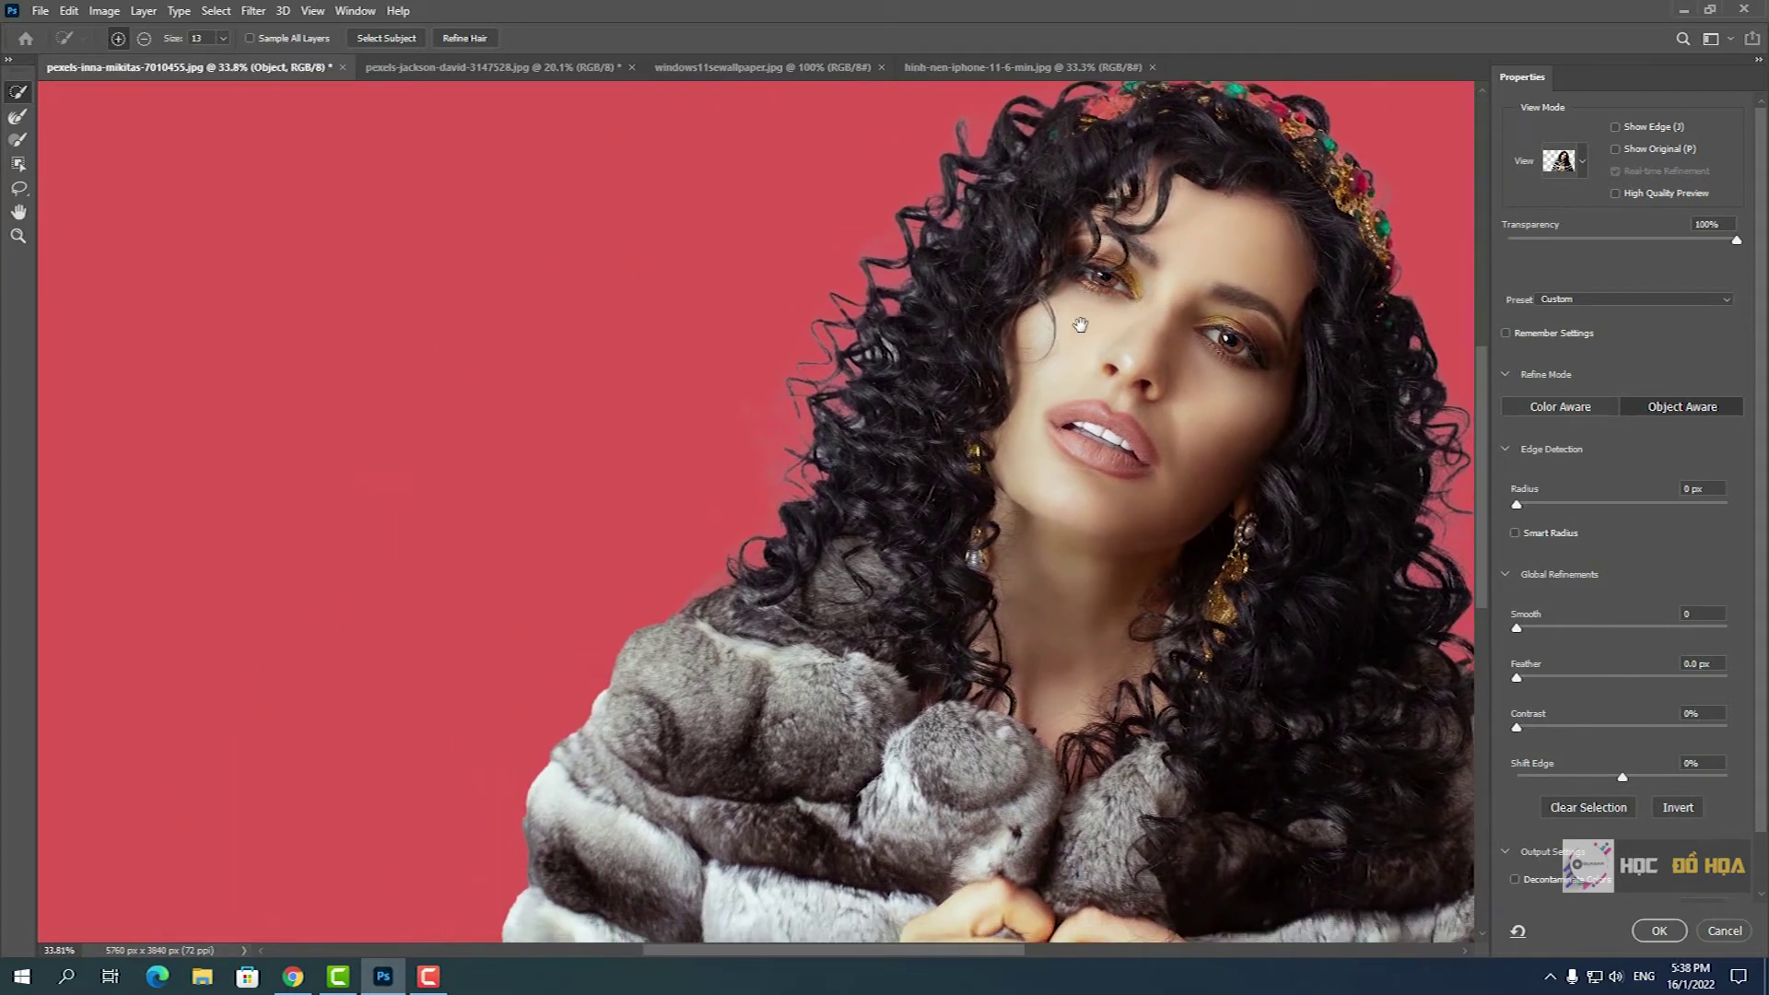
drag(1035, 341, 771, 406)
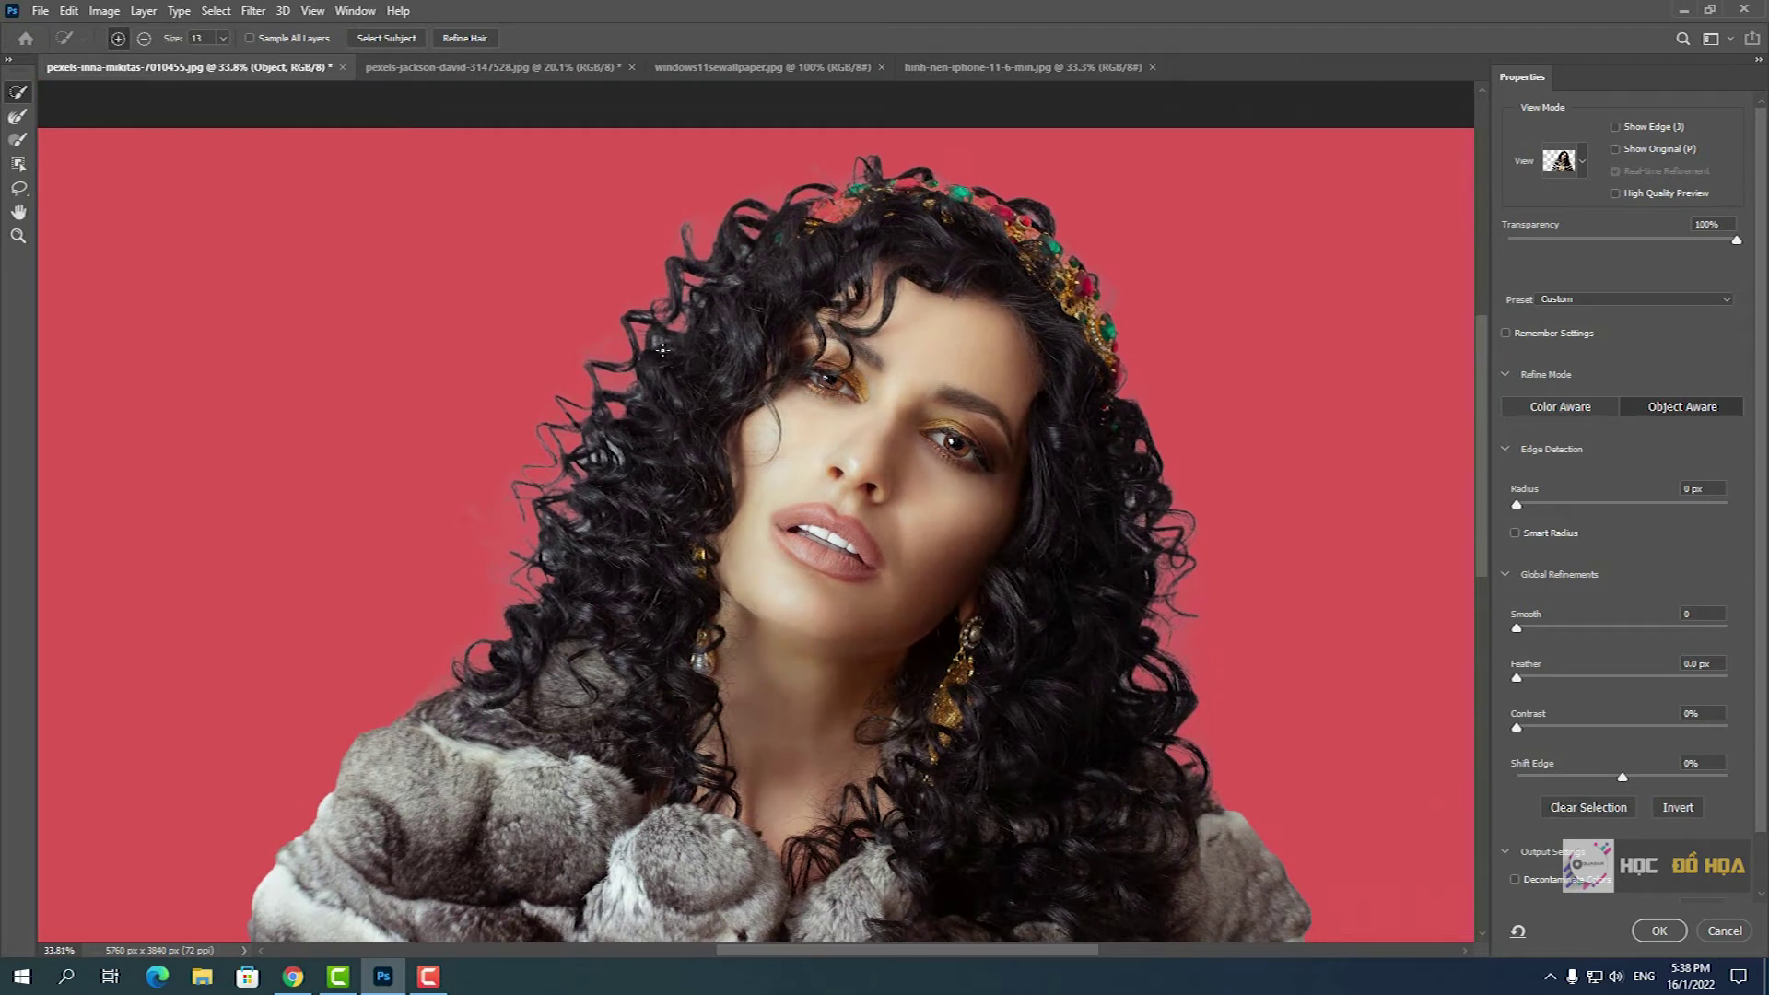
- Fit the image on screen, fade the overlay, and preview On White
key(ctrl+0)
mouse_move(1681, 239)
mouse_down()
mouse_move(1495, 245)
mouse_move(1741, 241)
mouse_up()
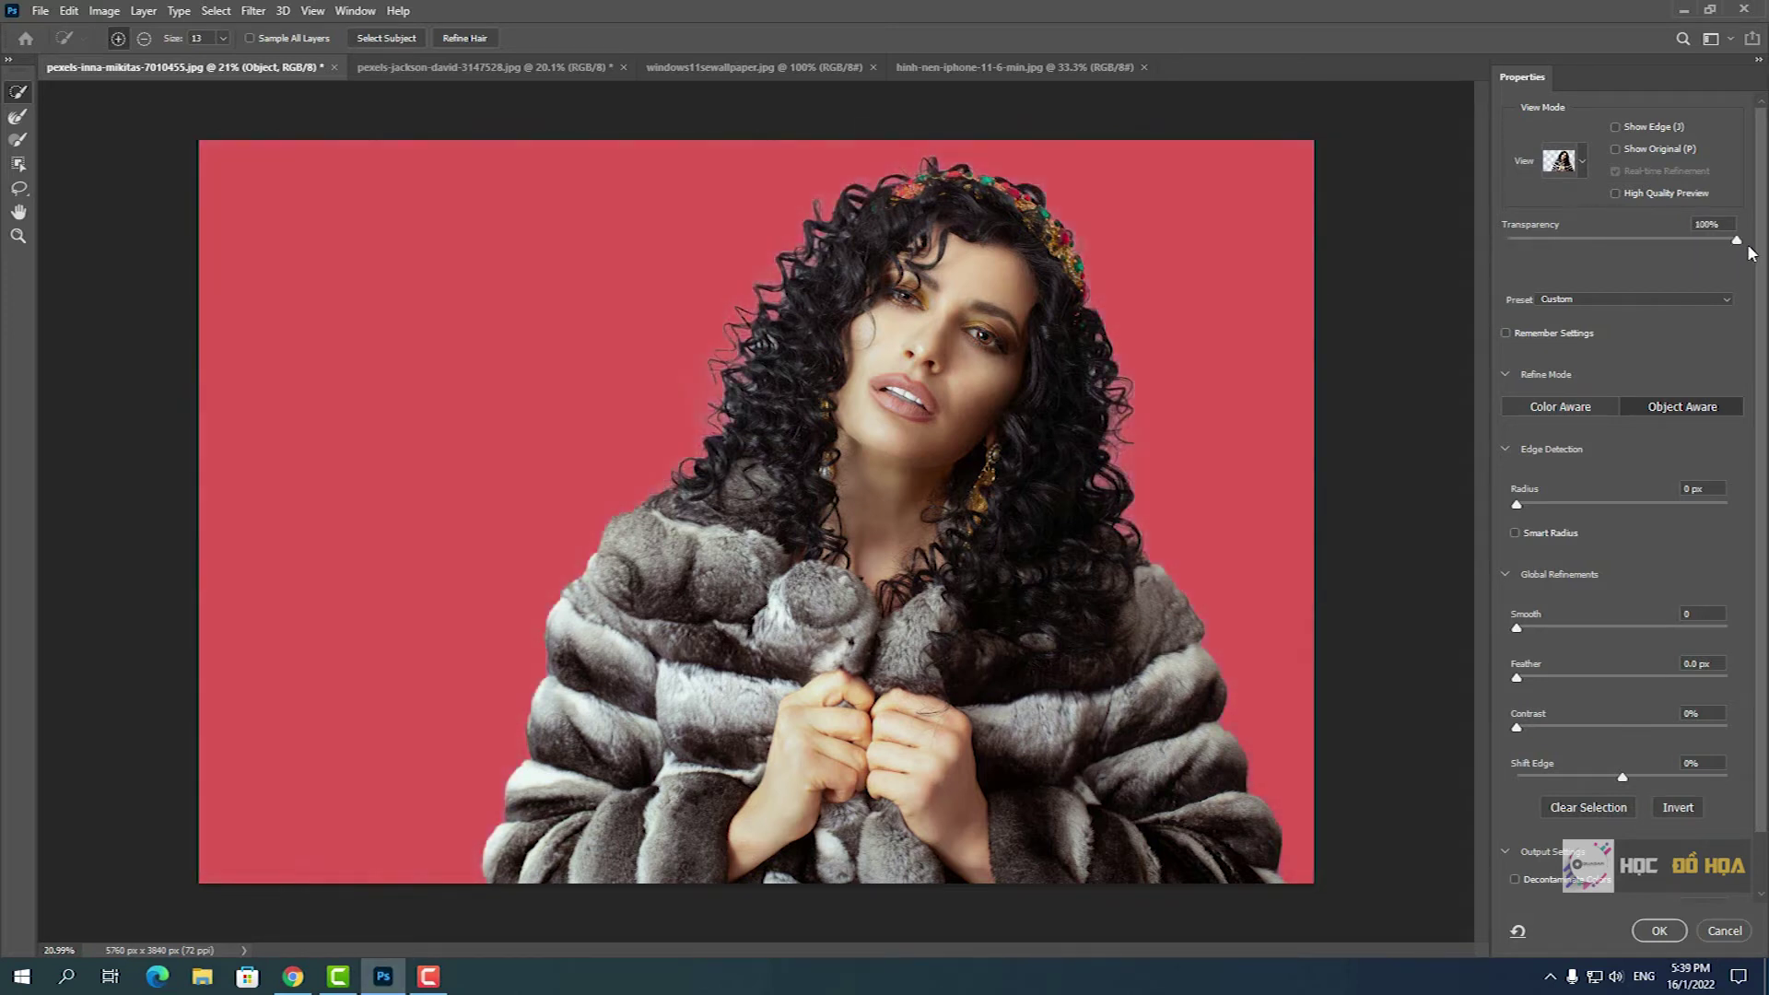
click(1583, 160)
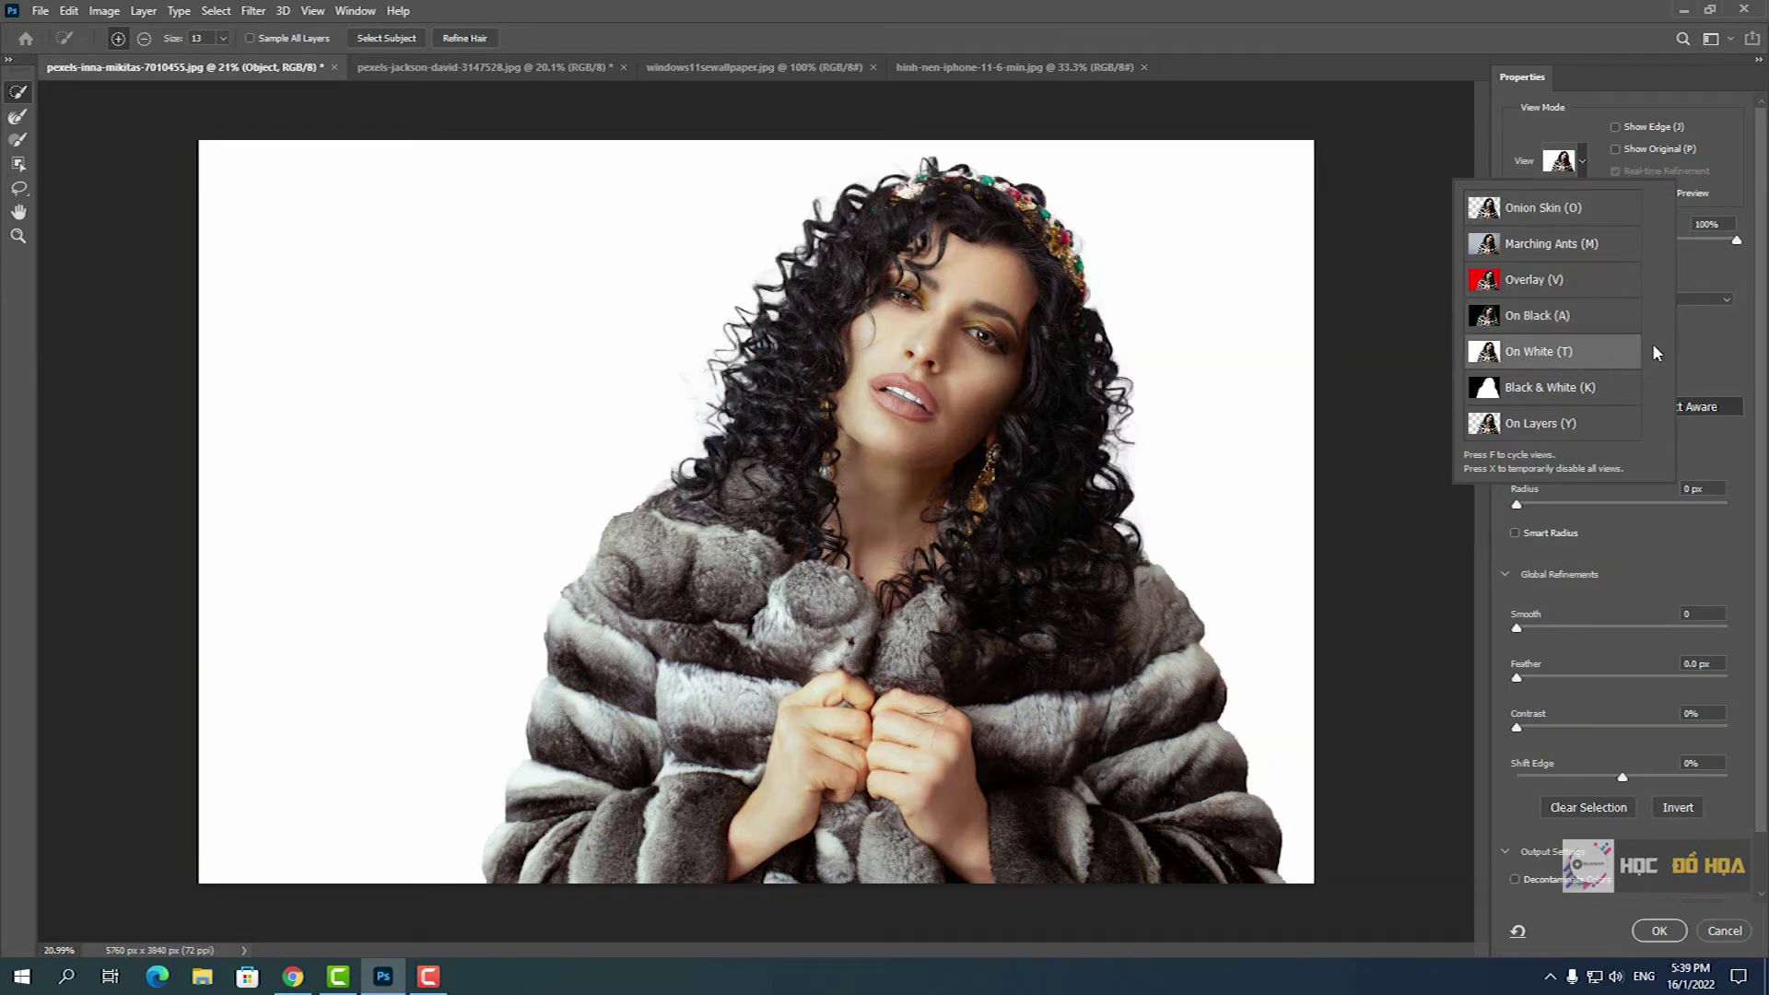
click(1714, 342)
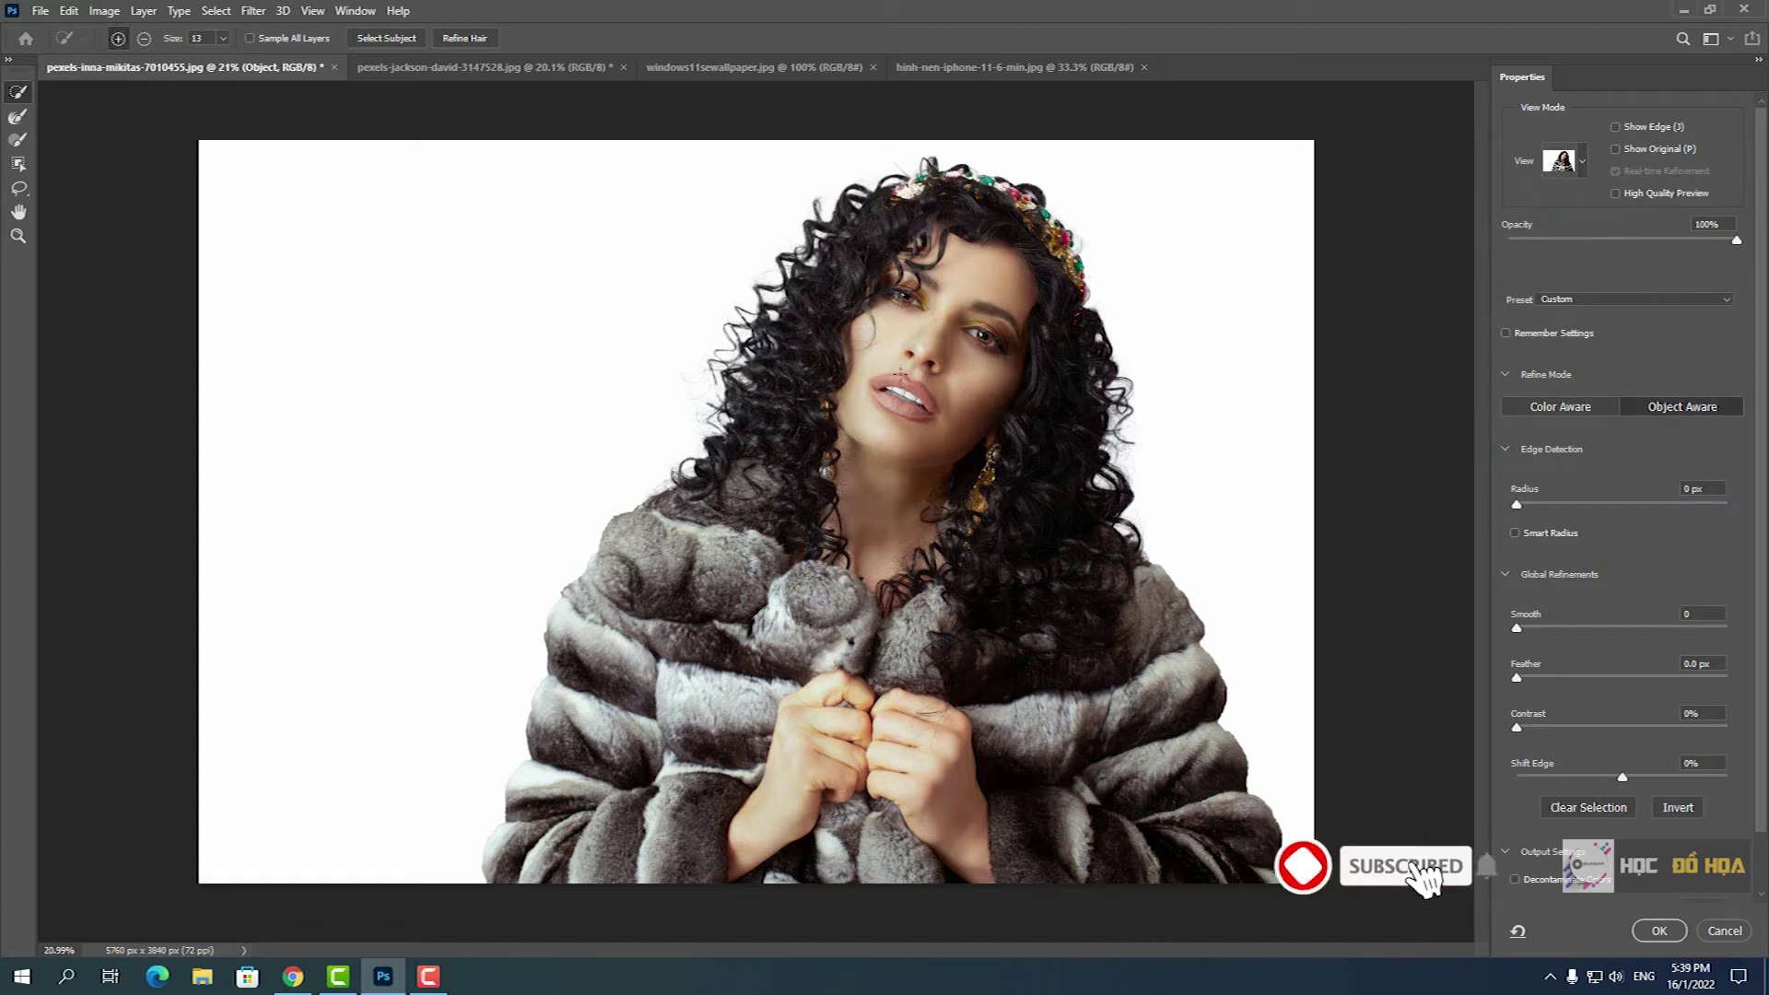
- Zoom deep into the curly hair and pan along its edges
scroll(805, 390, up, 1)
scroll(791, 371, up, 2)
scroll(777, 353, up, 2)
scroll(763, 333, up, 2)
scroll(750, 315, up, 1)
scroll(776, 304, up, 1)
scroll(811, 387, up, 1)
mouse_move(1060, 157)
mouse_down()
mouse_move(929, 417)
mouse_move(958, 240)
mouse_up()
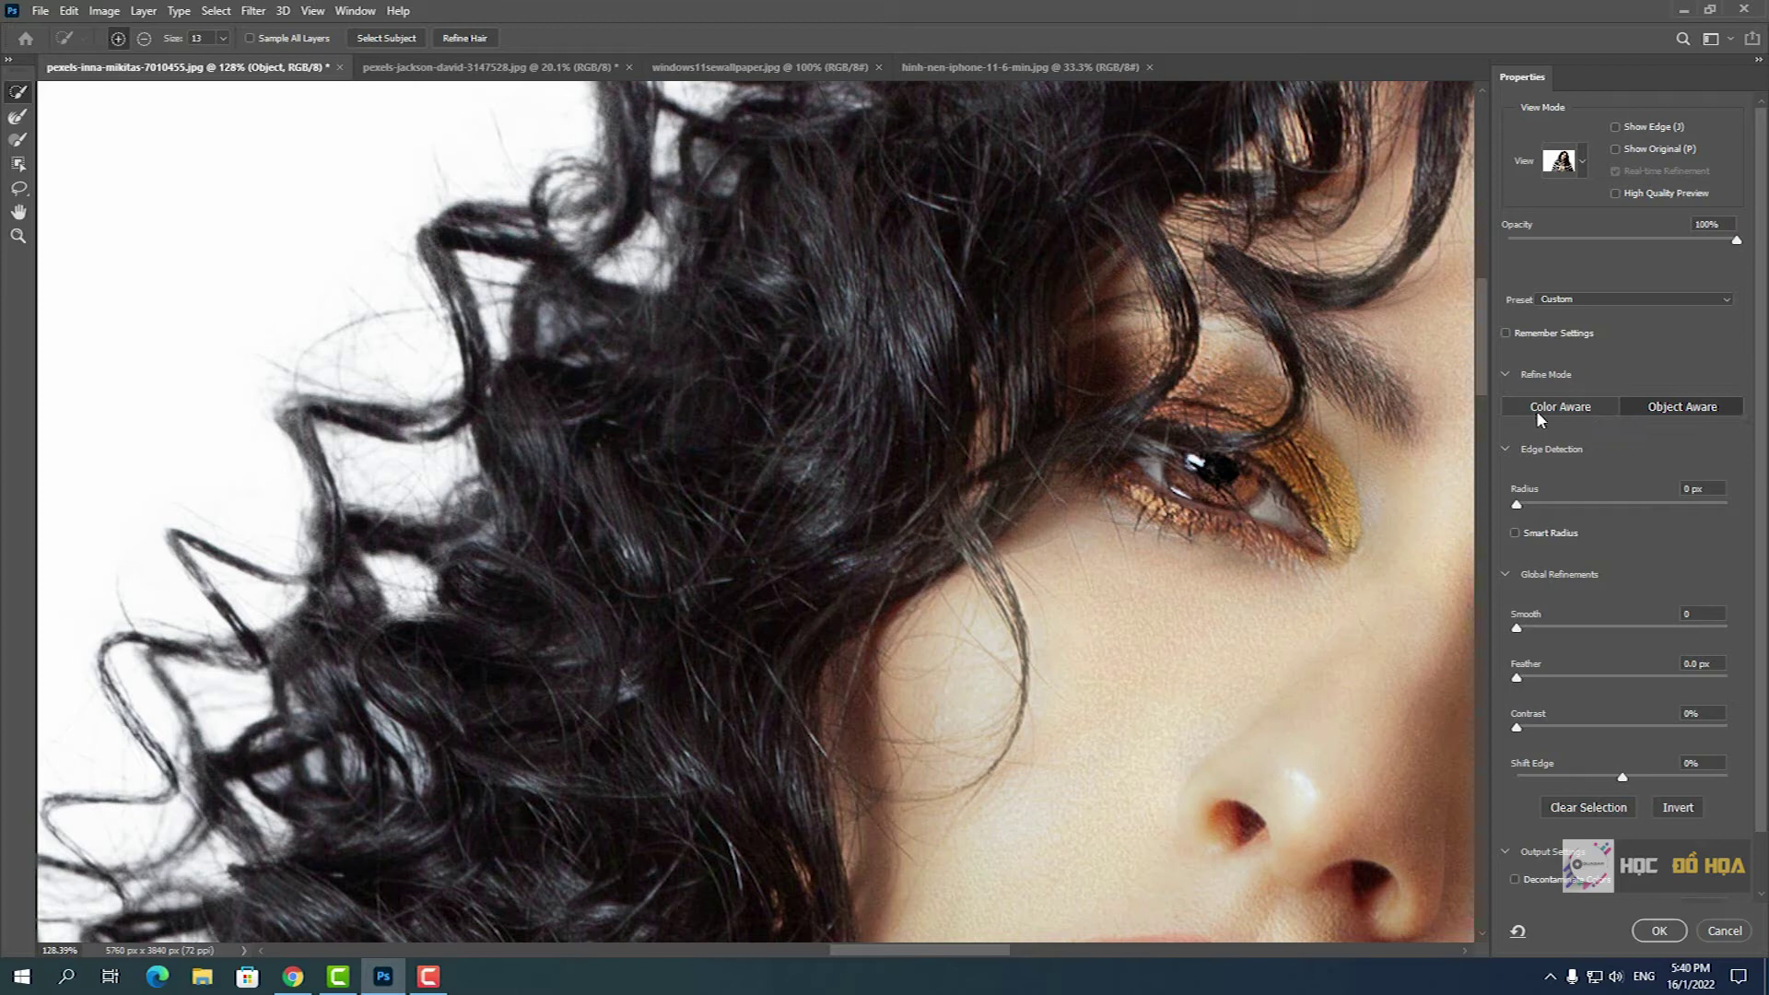
drag(996, 363, 1035, 668)
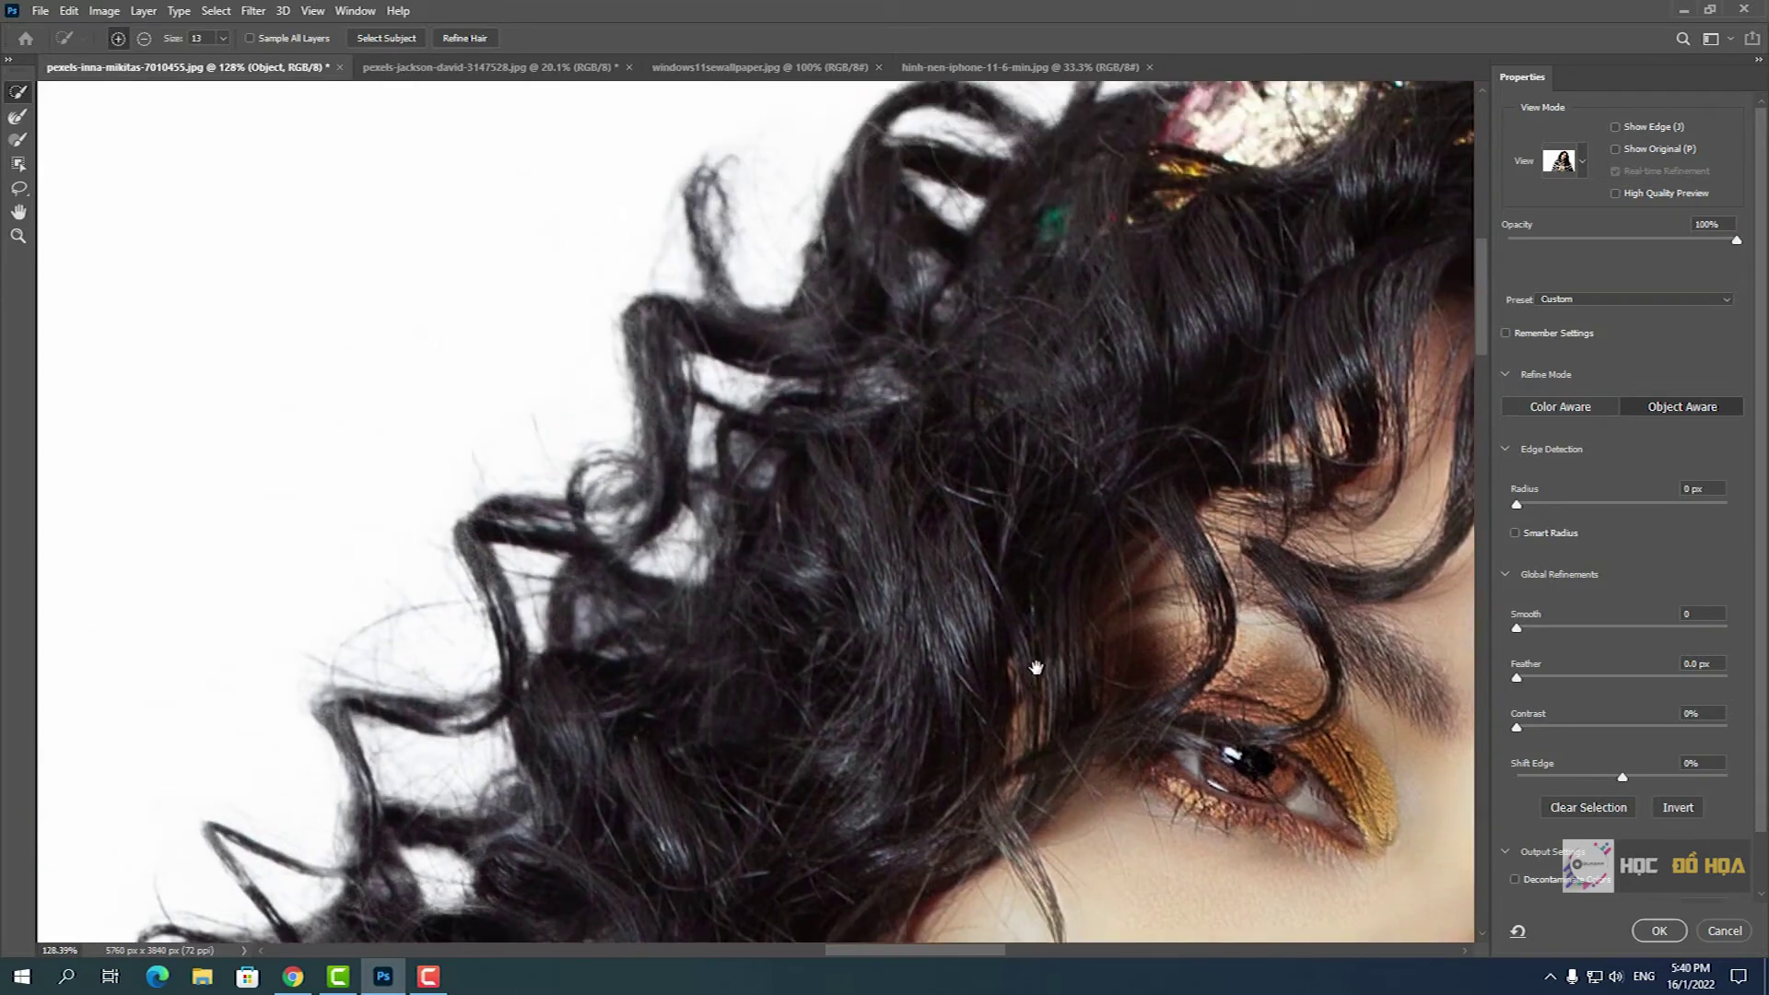
drag(1021, 457, 980, 521)
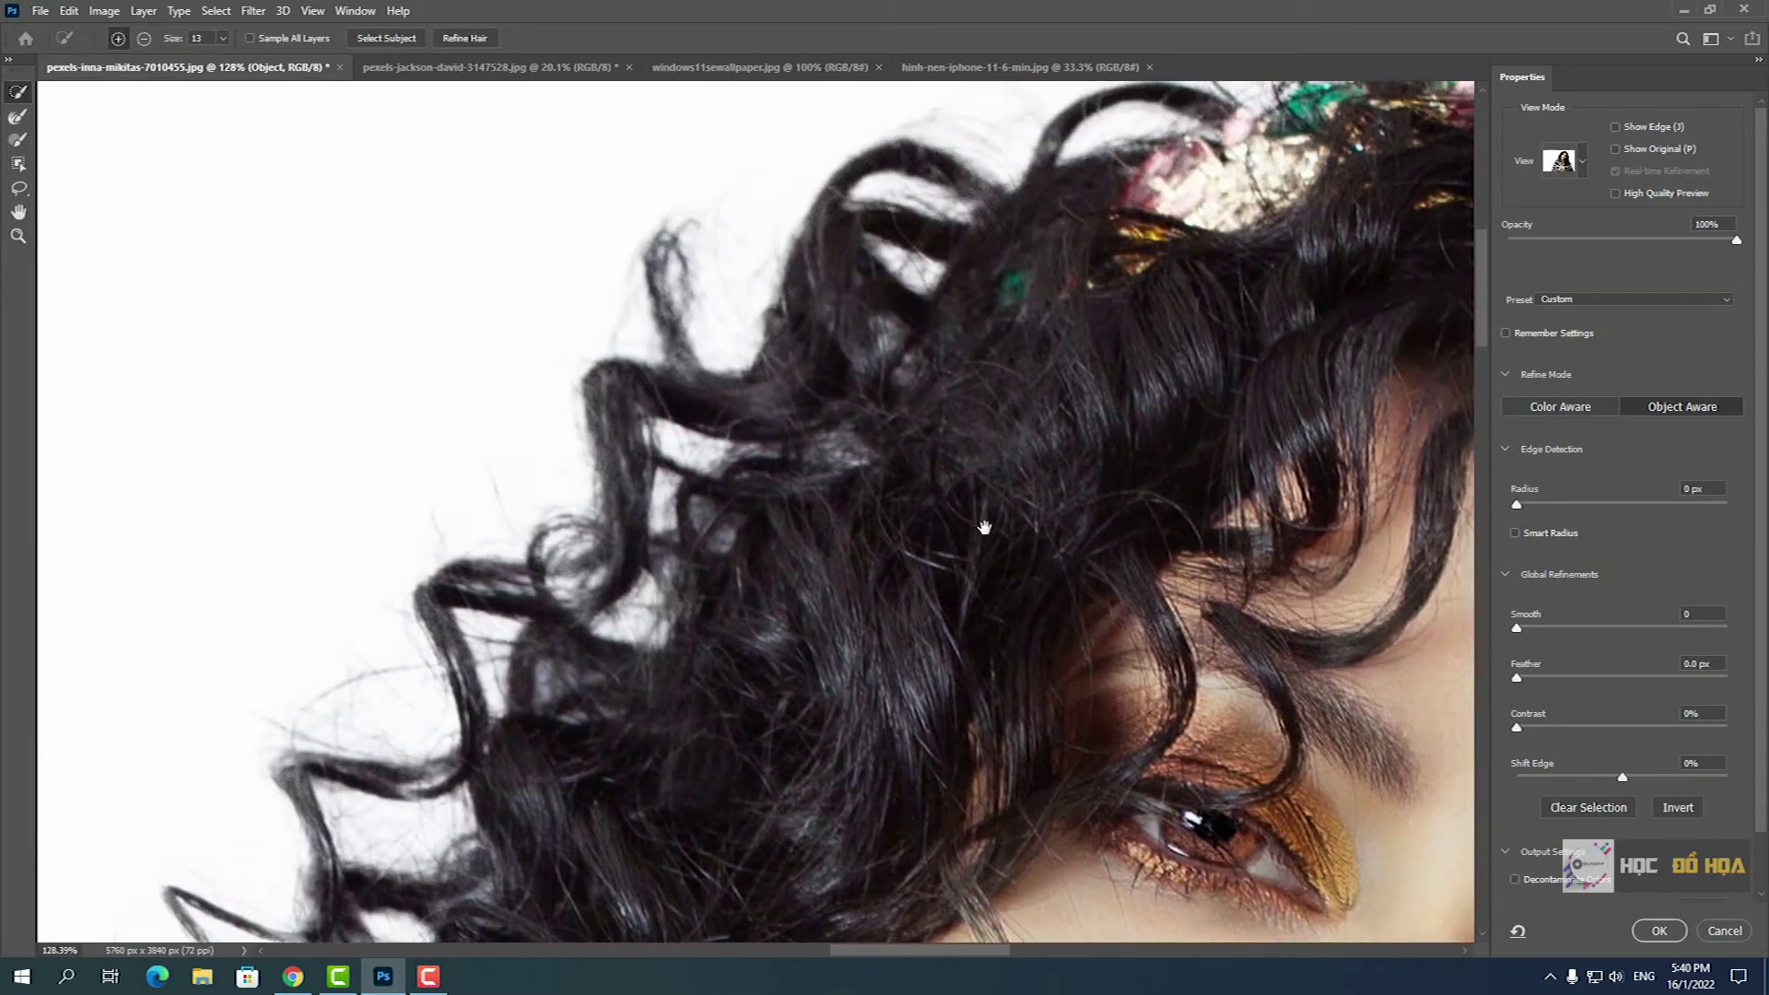
- Readjust the zoom on the hair and reselect the On White preview
click(1583, 162)
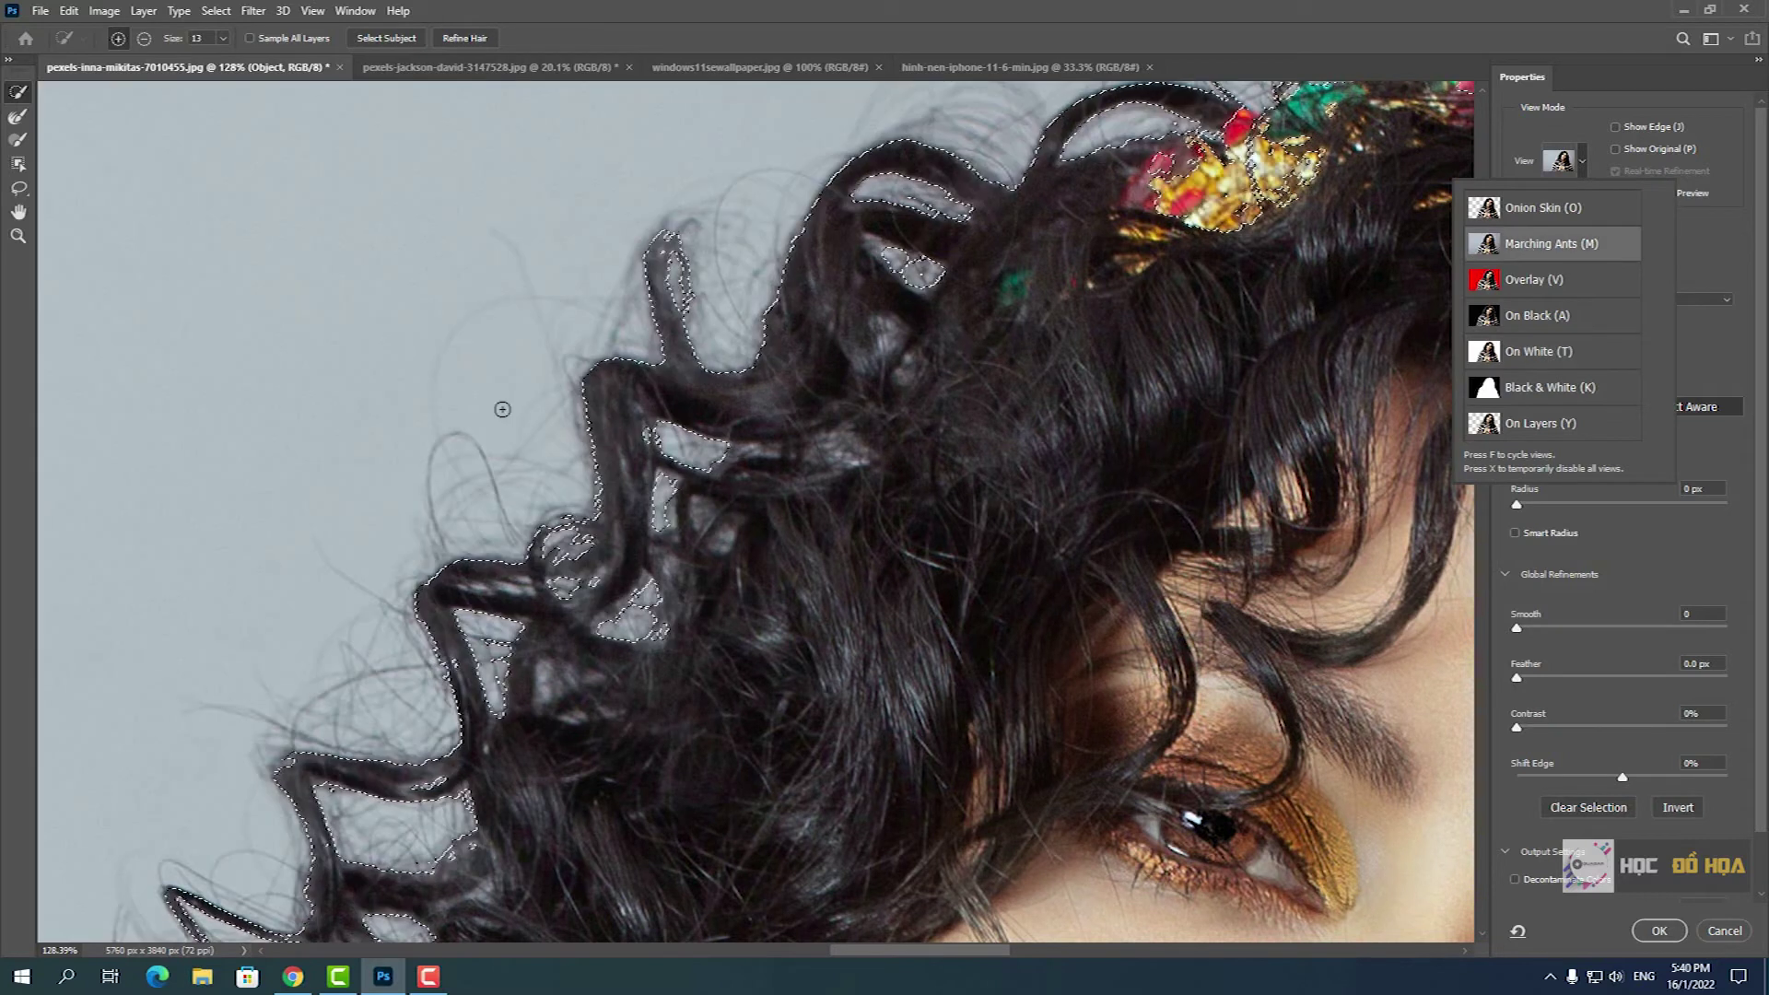
scroll(461, 387, down, 1)
scroll(379, 304, down, 2)
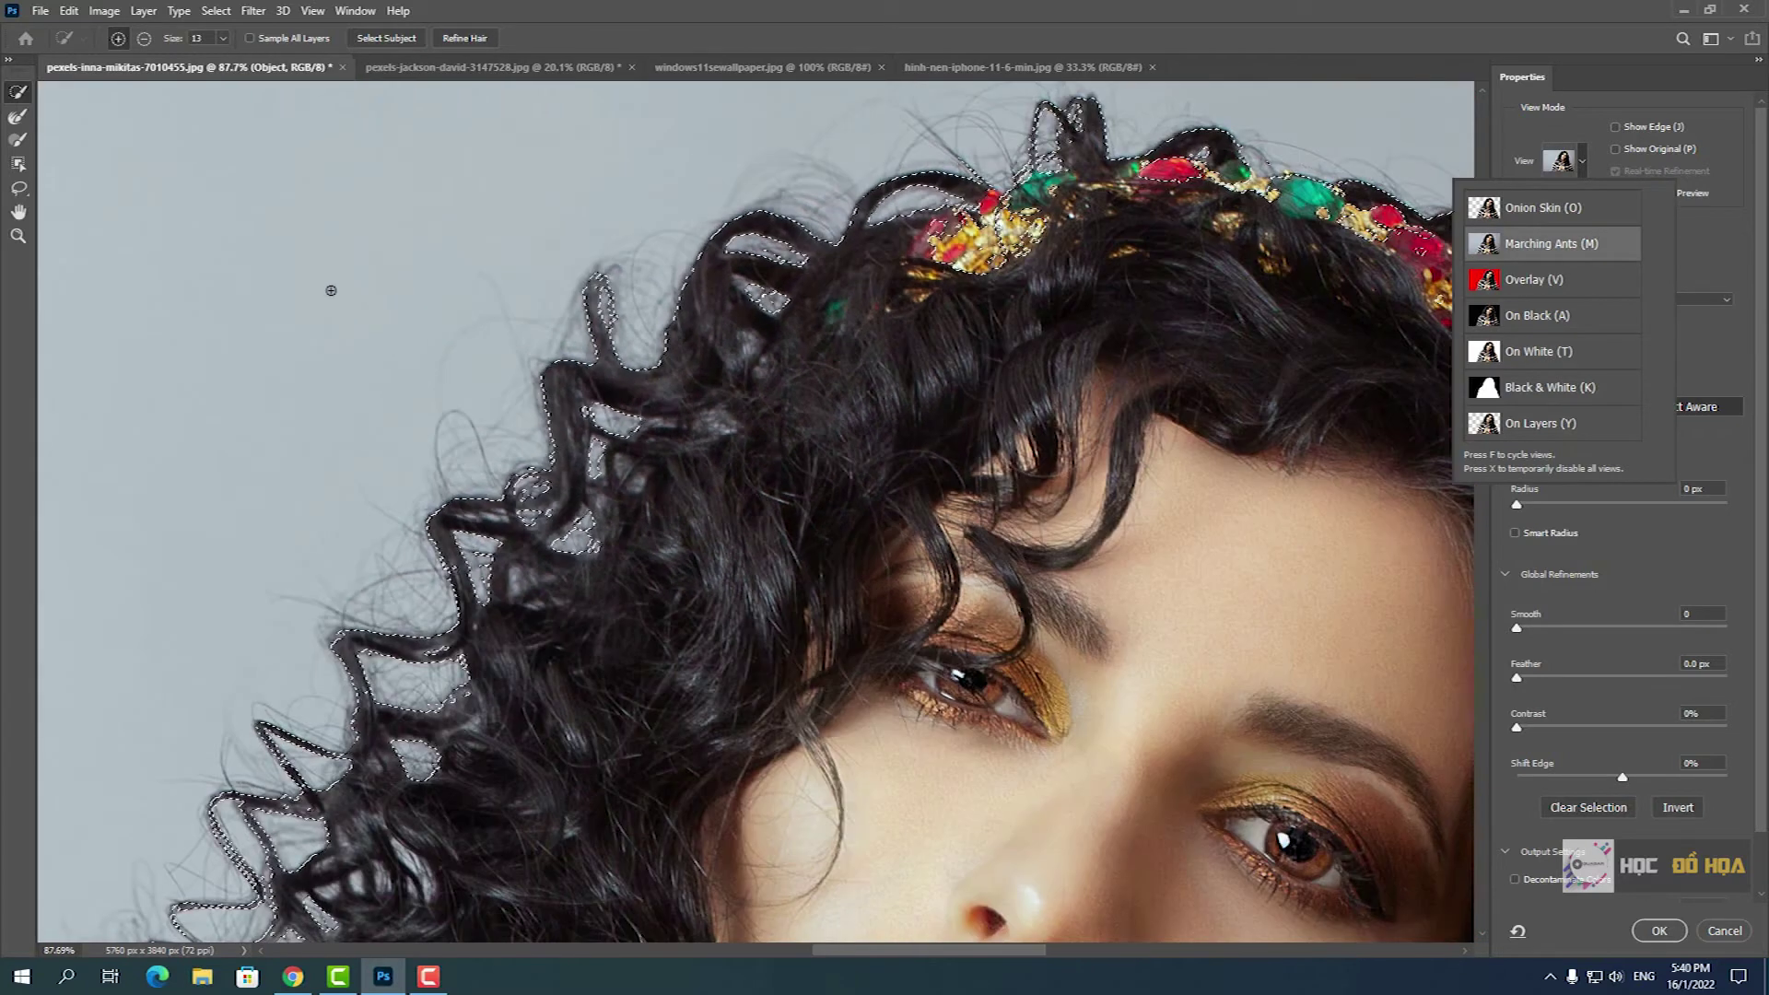
scroll(443, 387, down, 2)
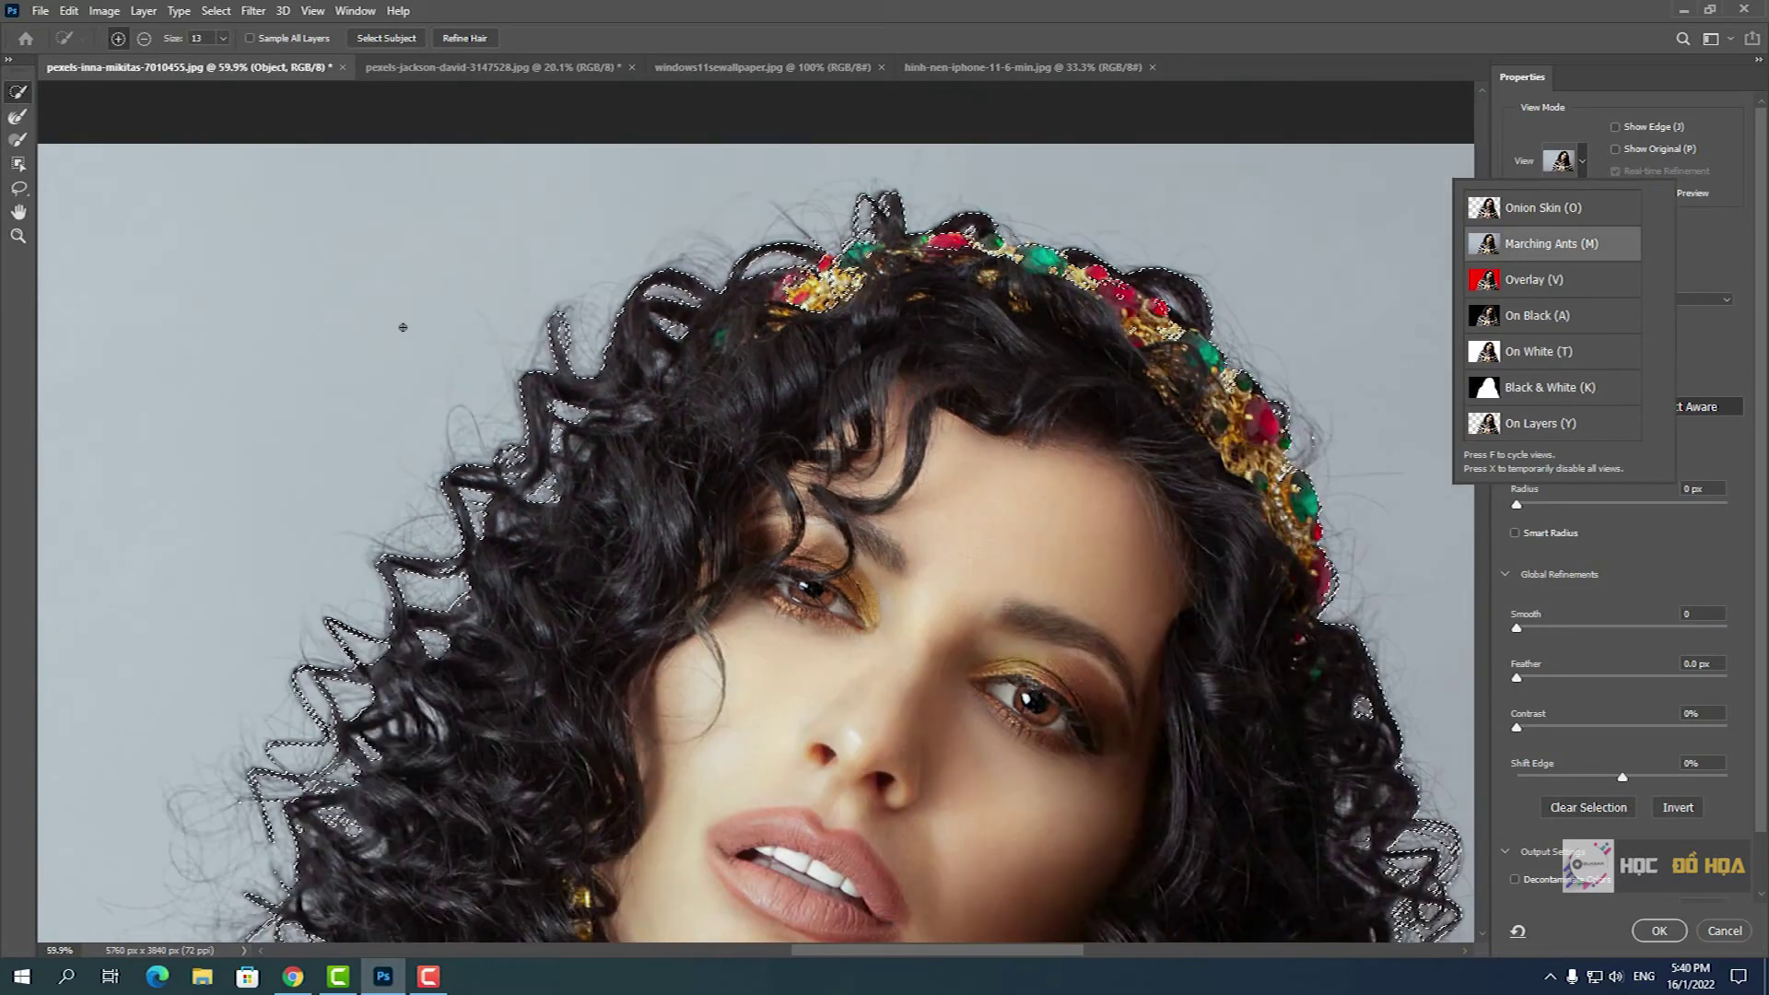
scroll(511, 395, up, 1)
scroll(511, 395, up, 1)
scroll(553, 368, up, 1)
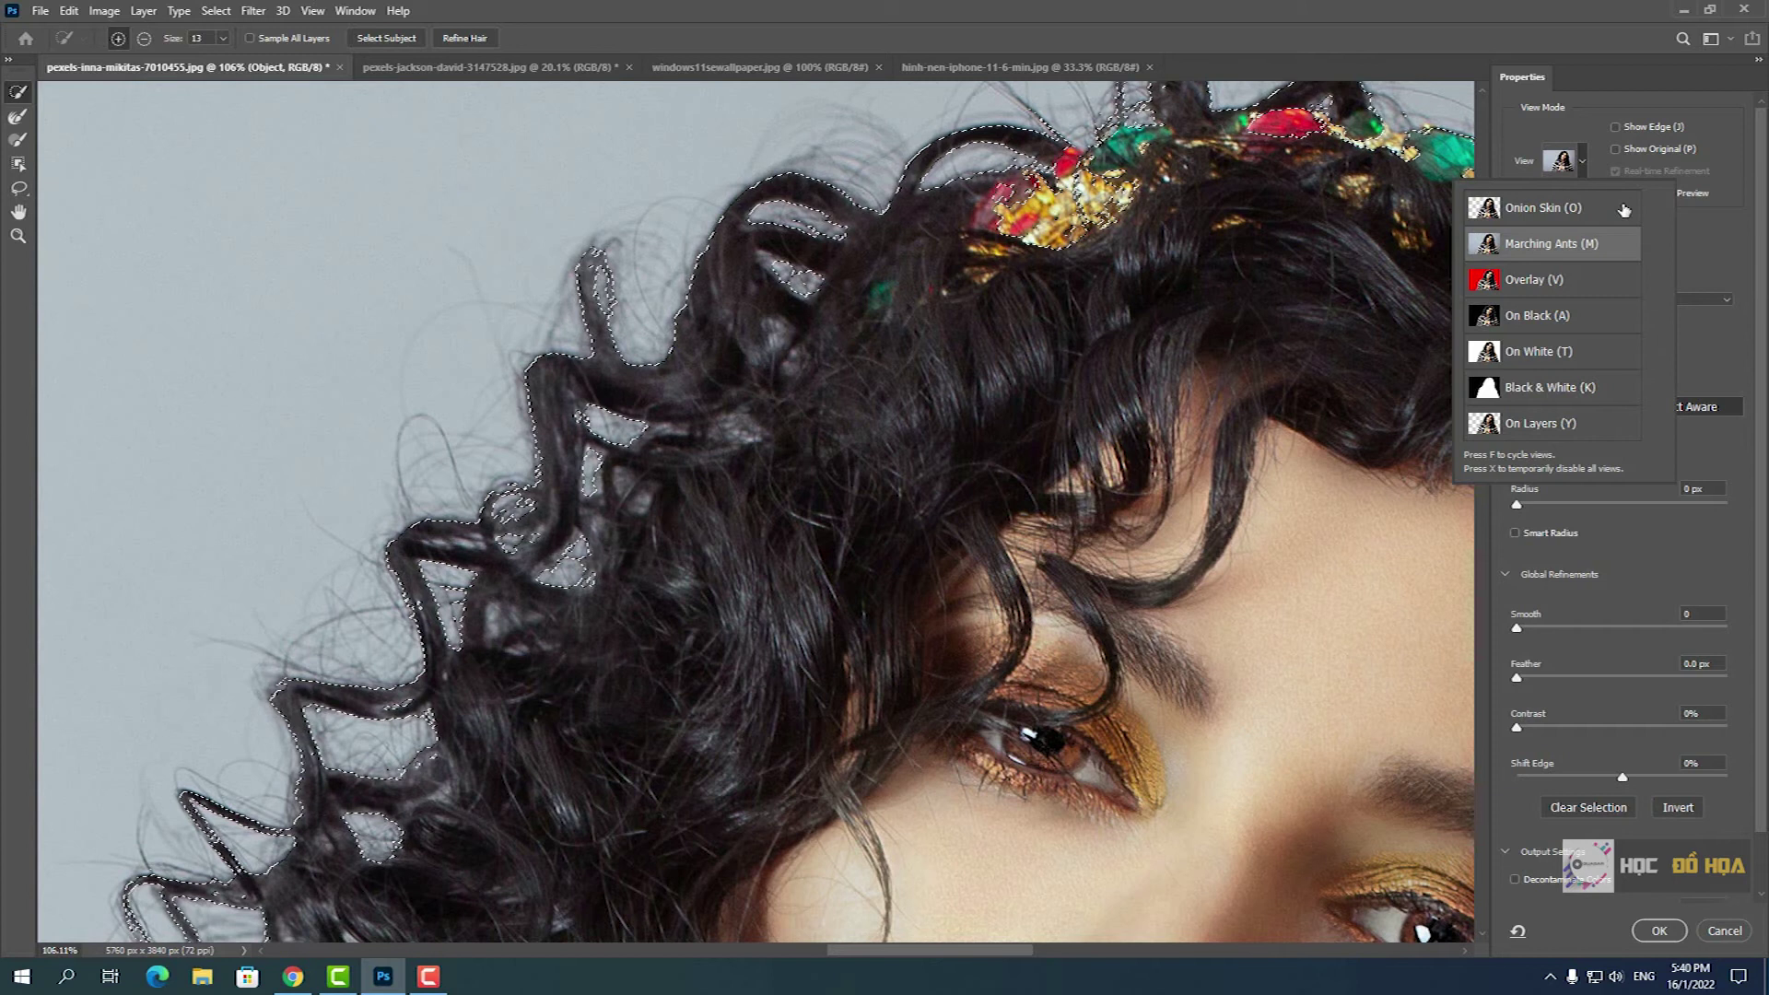
click(1622, 355)
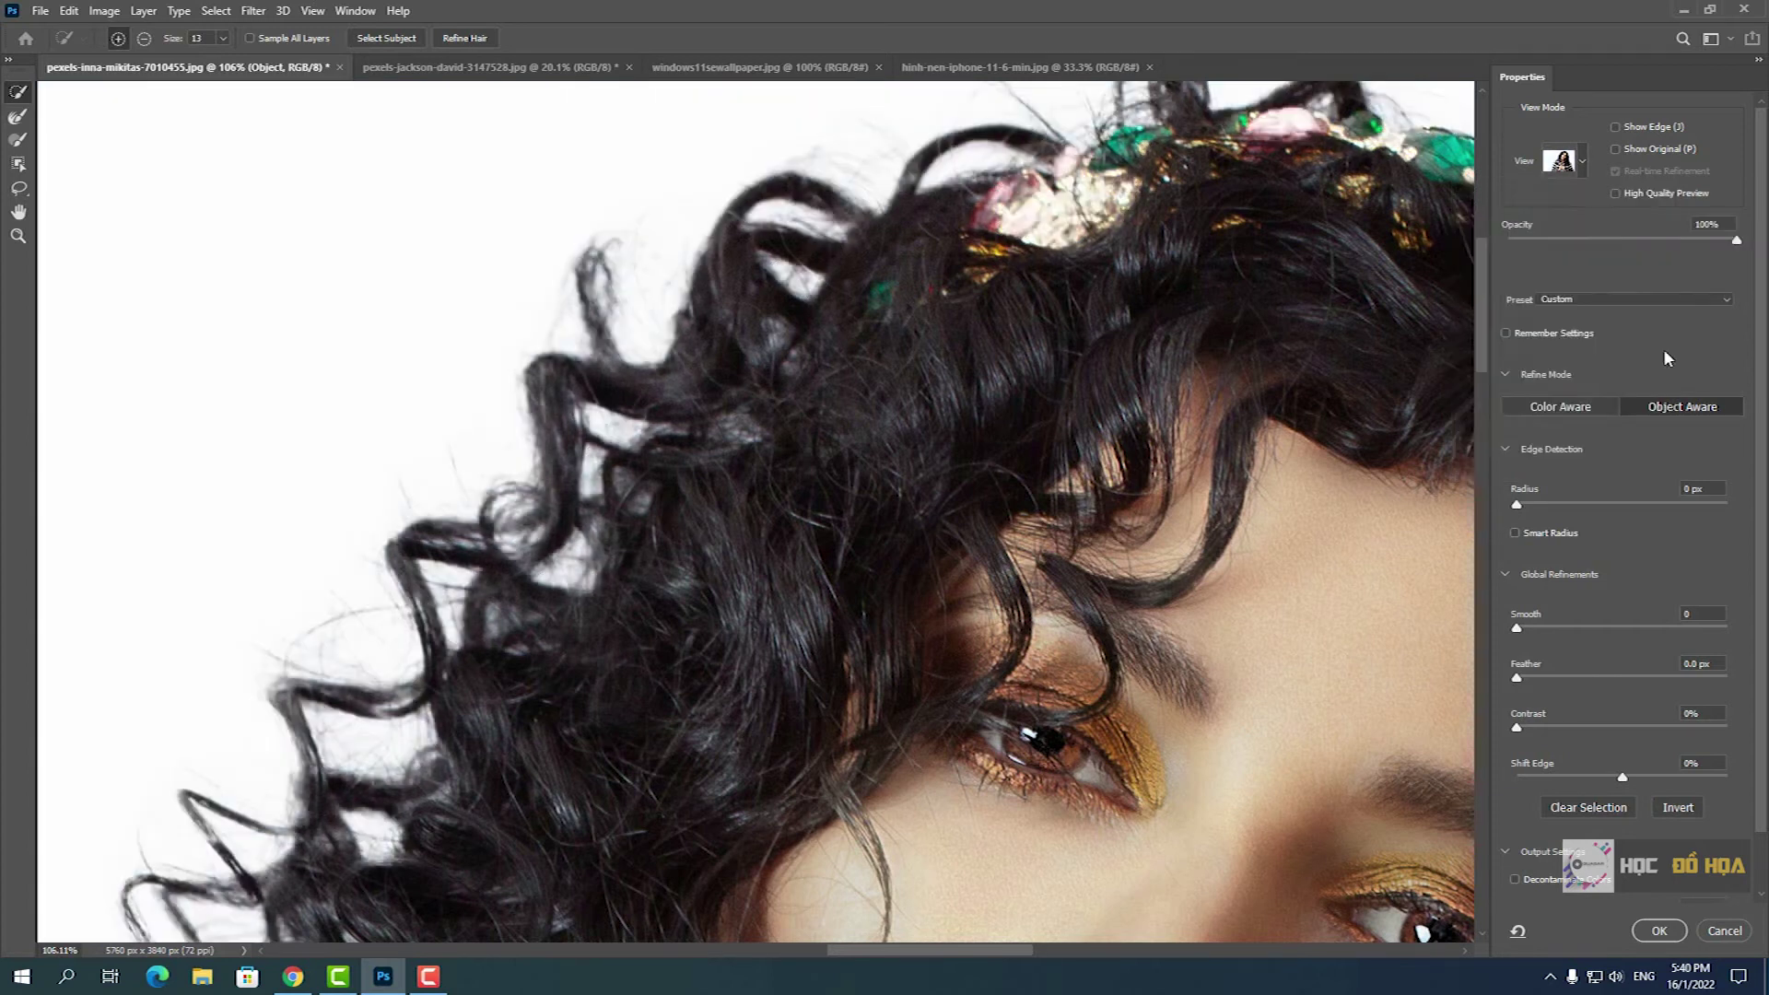
- Toggle Refine Mode between Color Aware and Object Aware on the hair, ending on Object Aware
click(1572, 407)
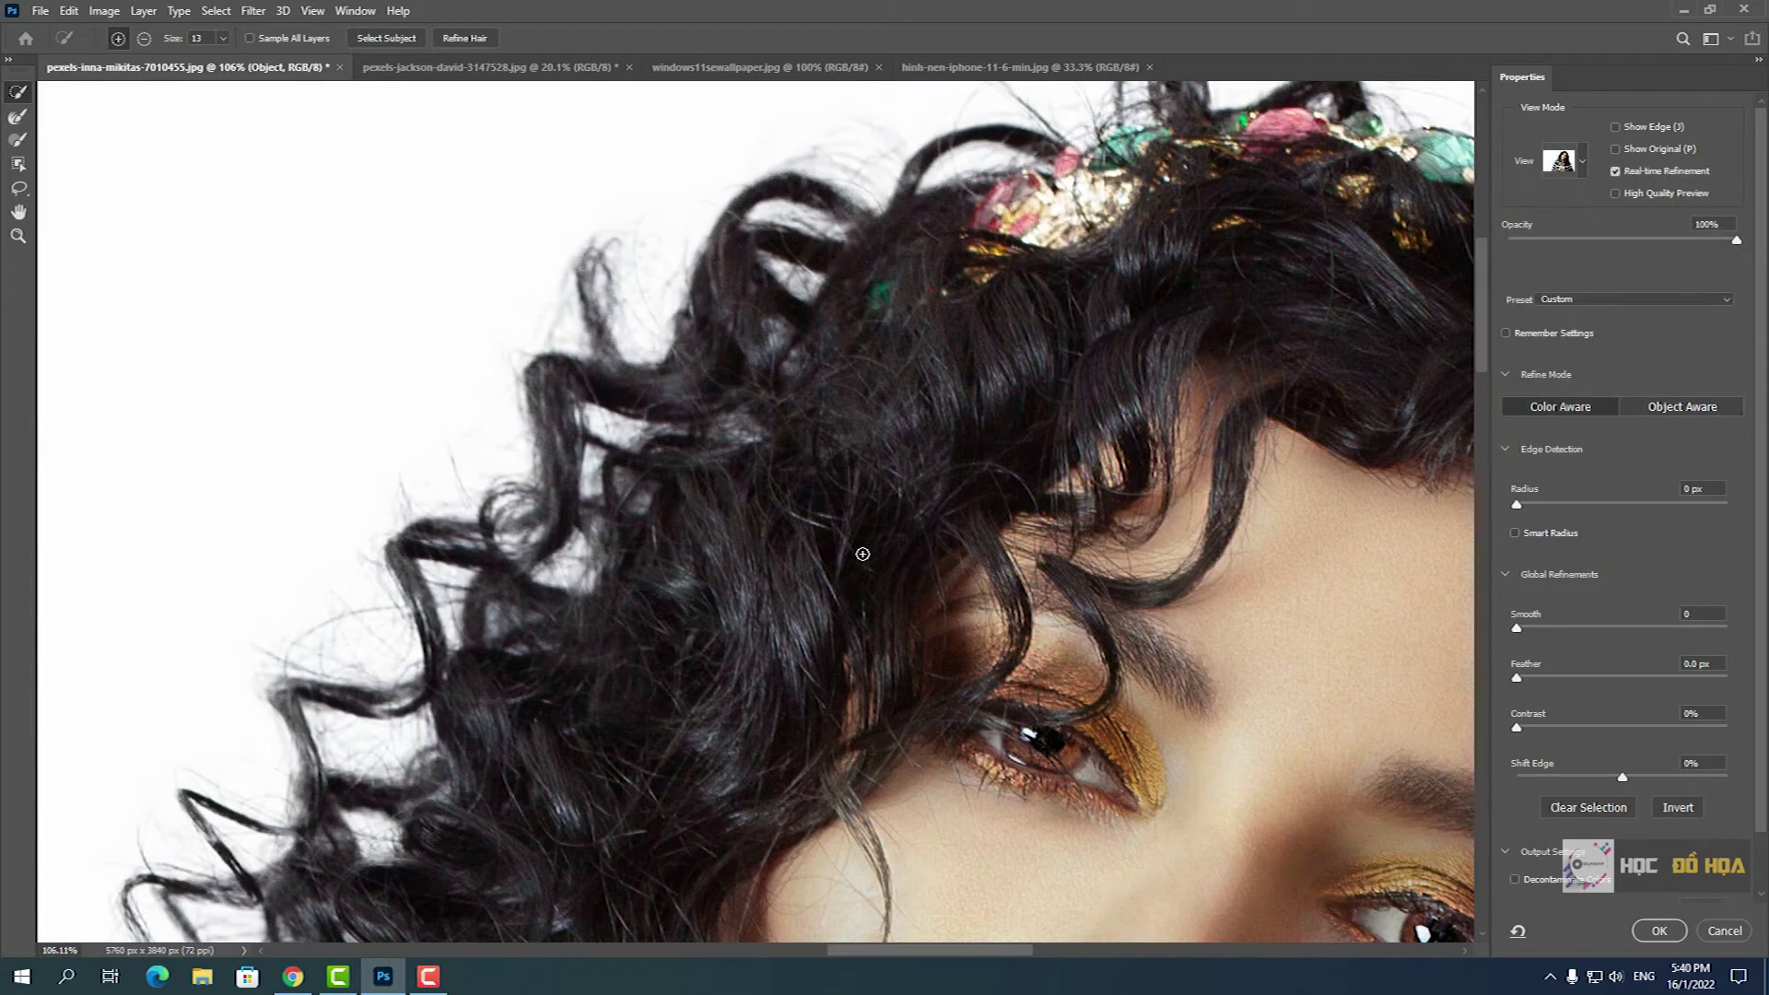
drag(750, 580, 964, 427)
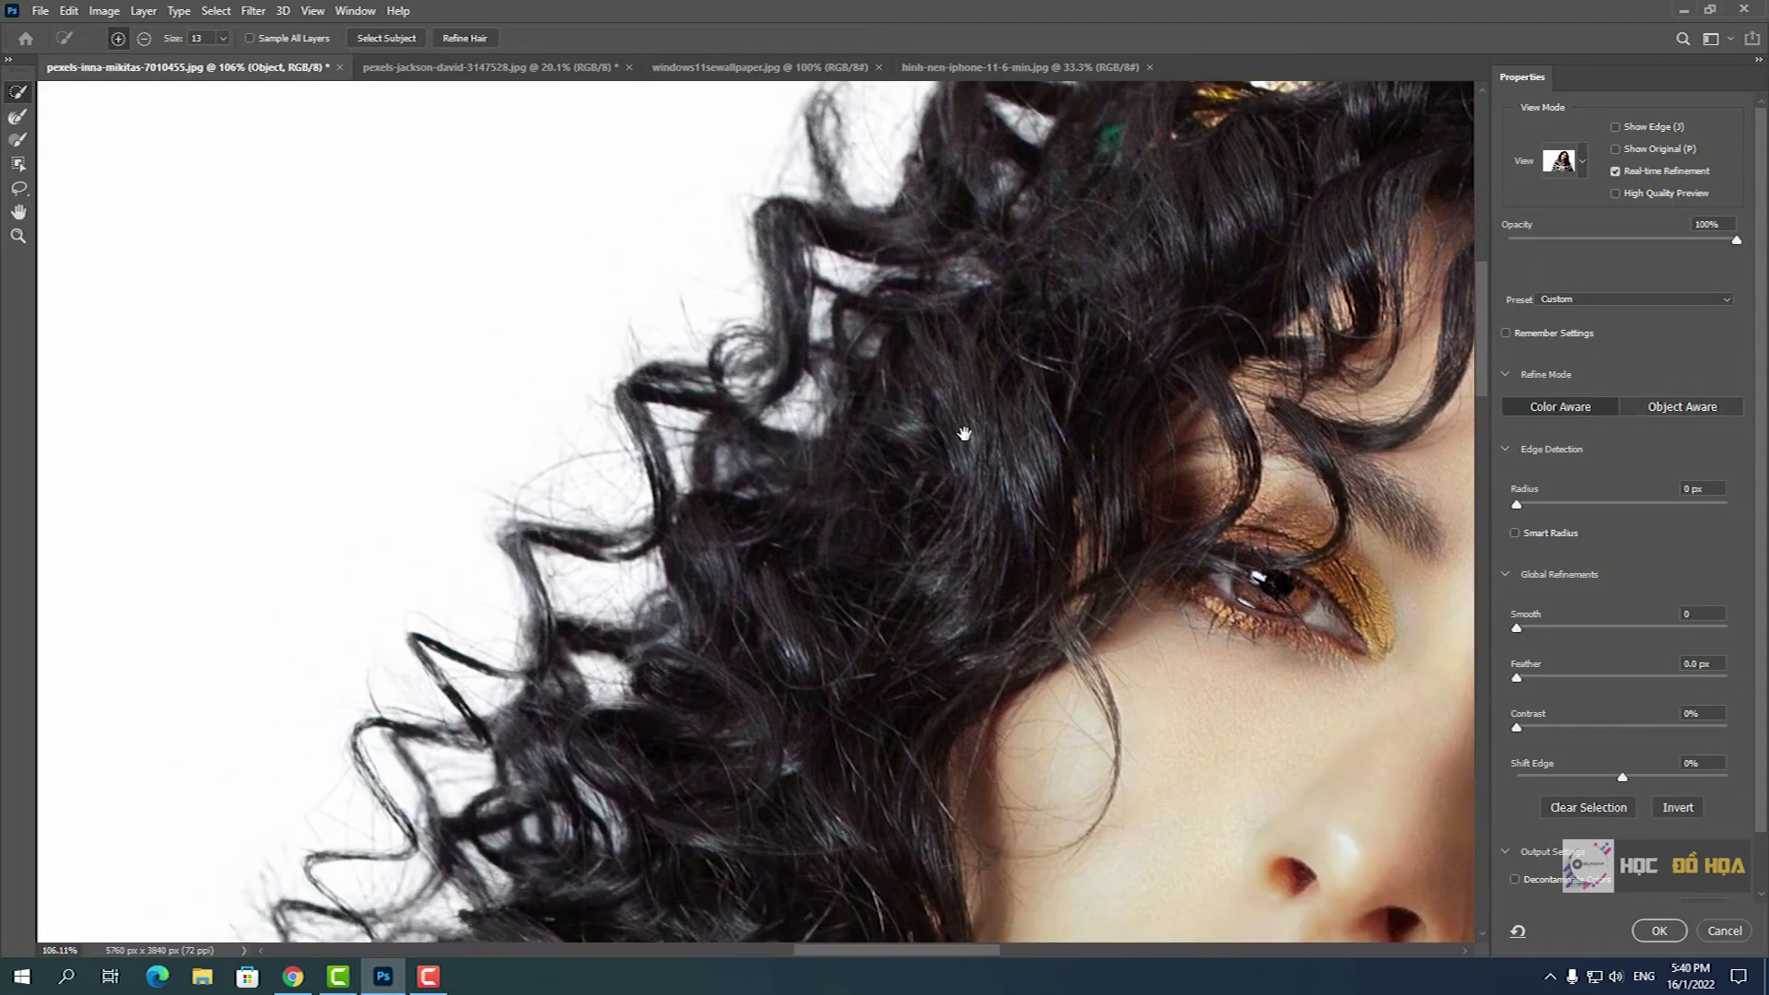
click(1674, 407)
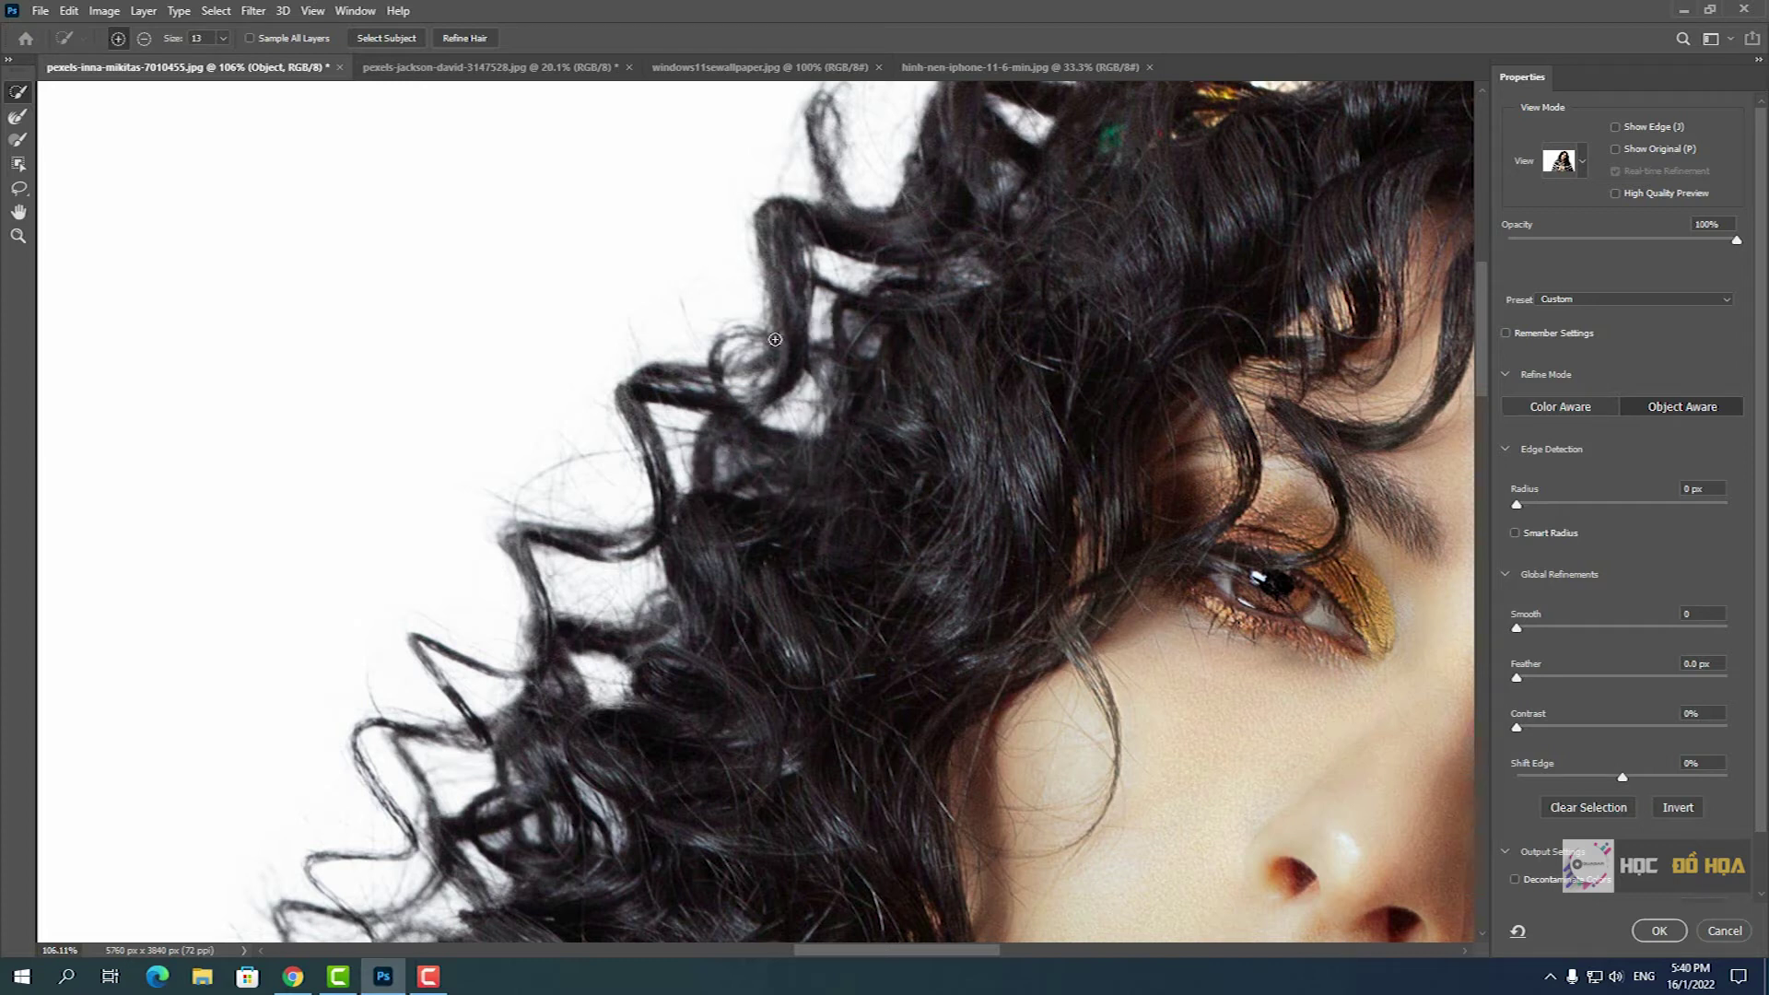
click(1567, 409)
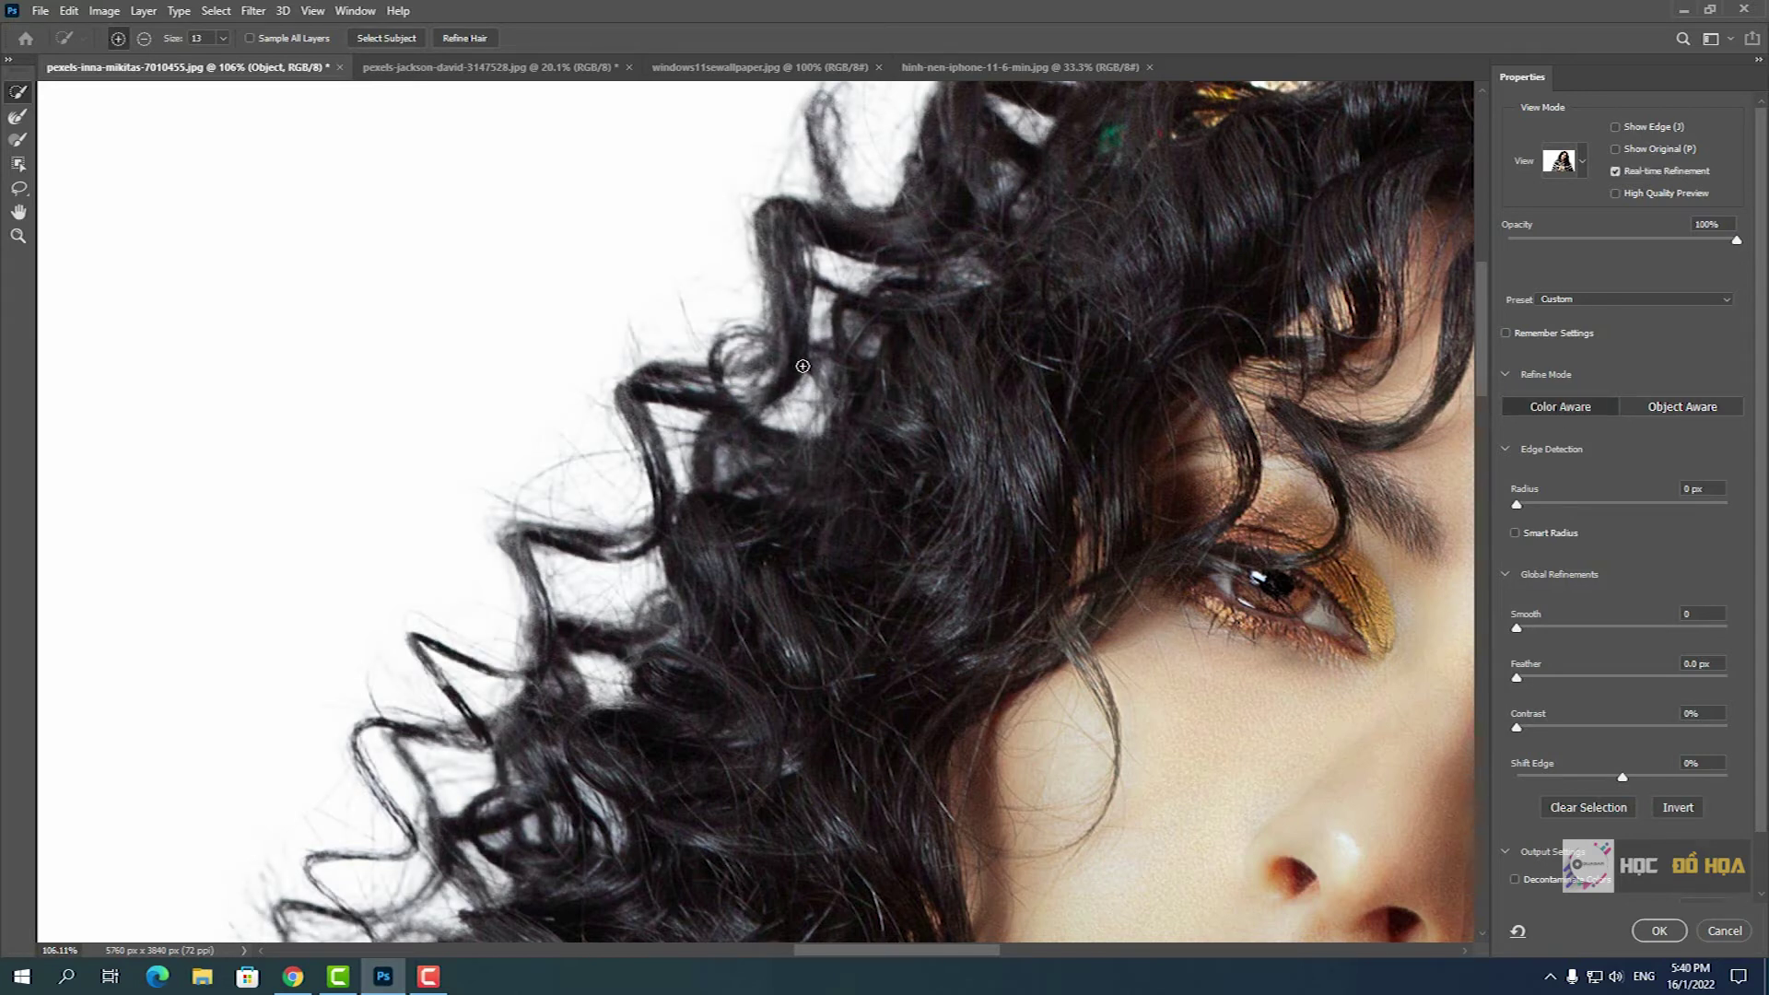
drag(774, 271, 668, 585)
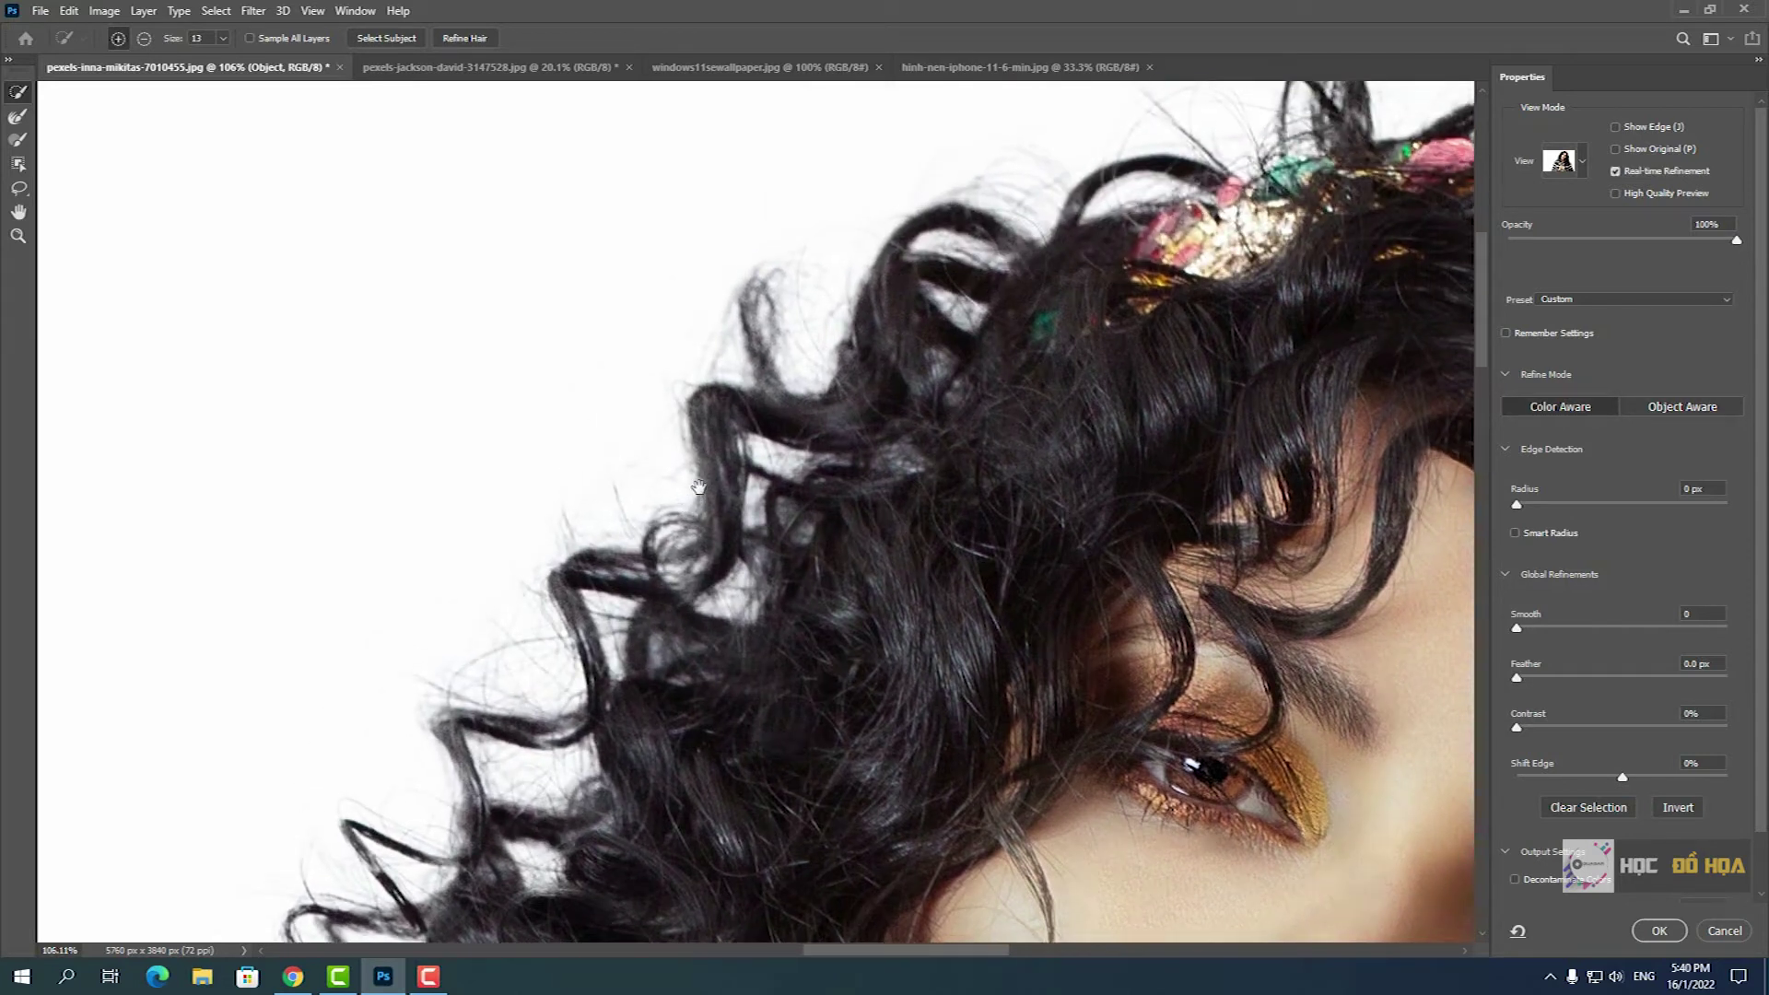
click(1674, 413)
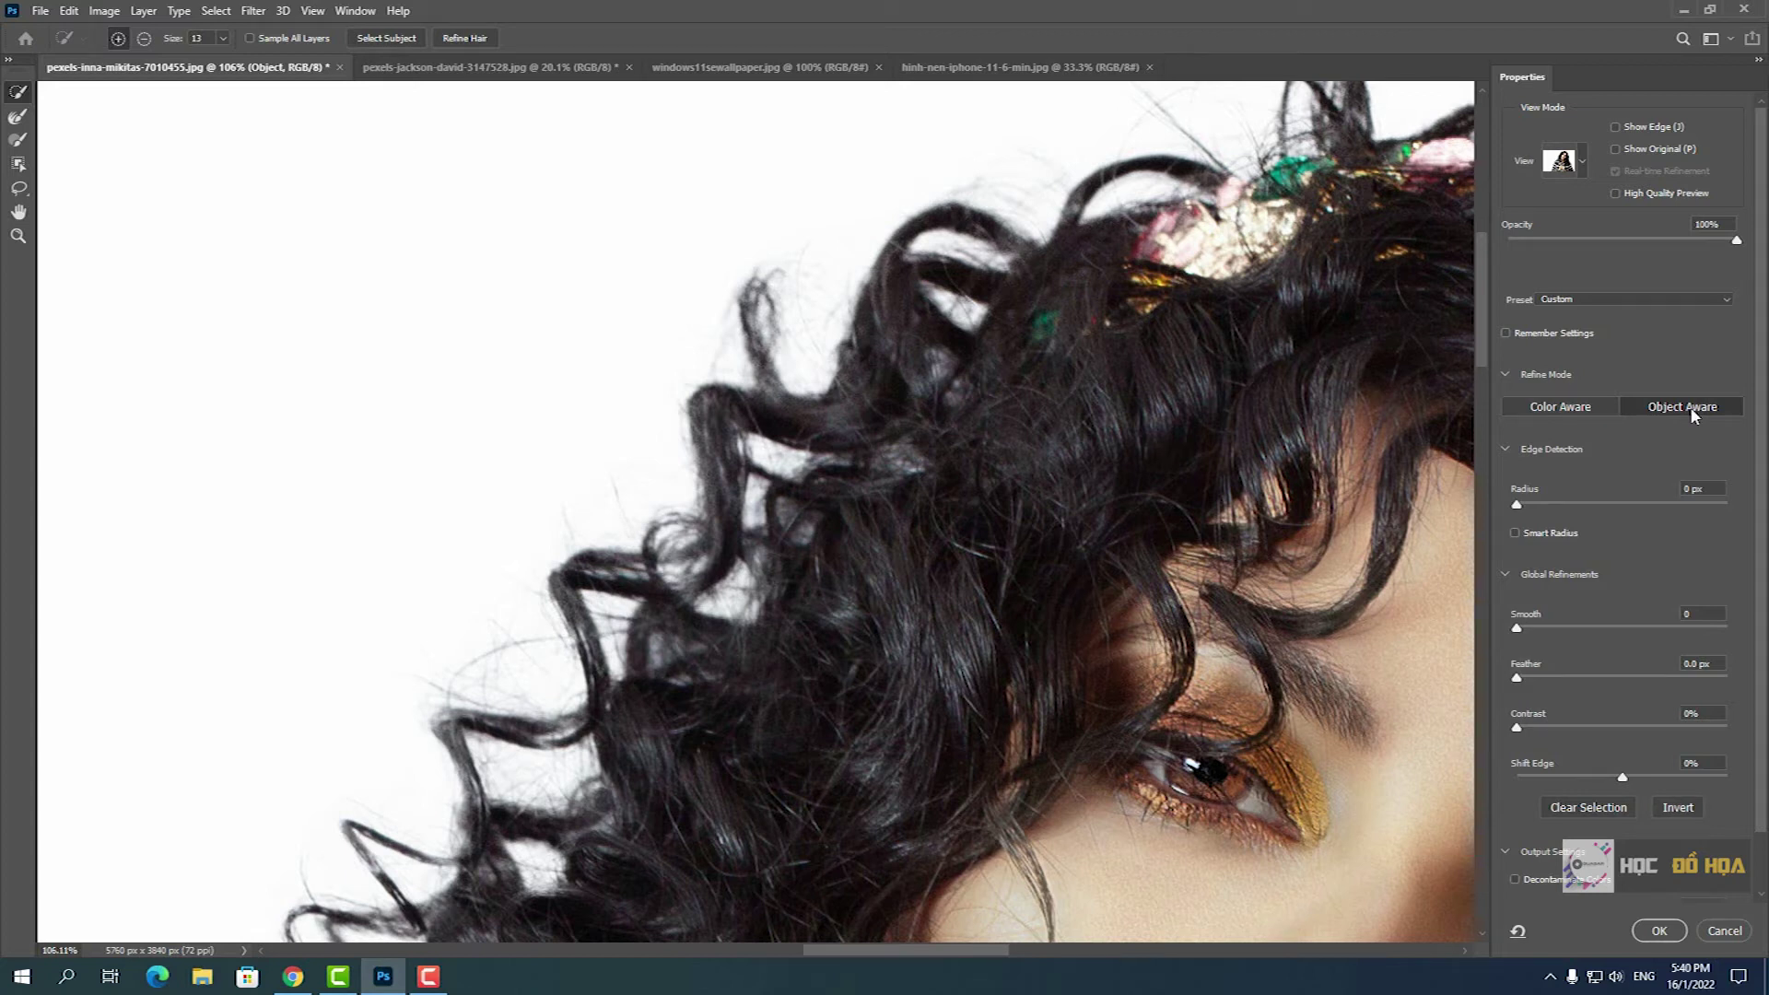
mouse_move(870, 520)
mouse_down()
mouse_move(840, 379)
mouse_move(708, 469)
mouse_up()
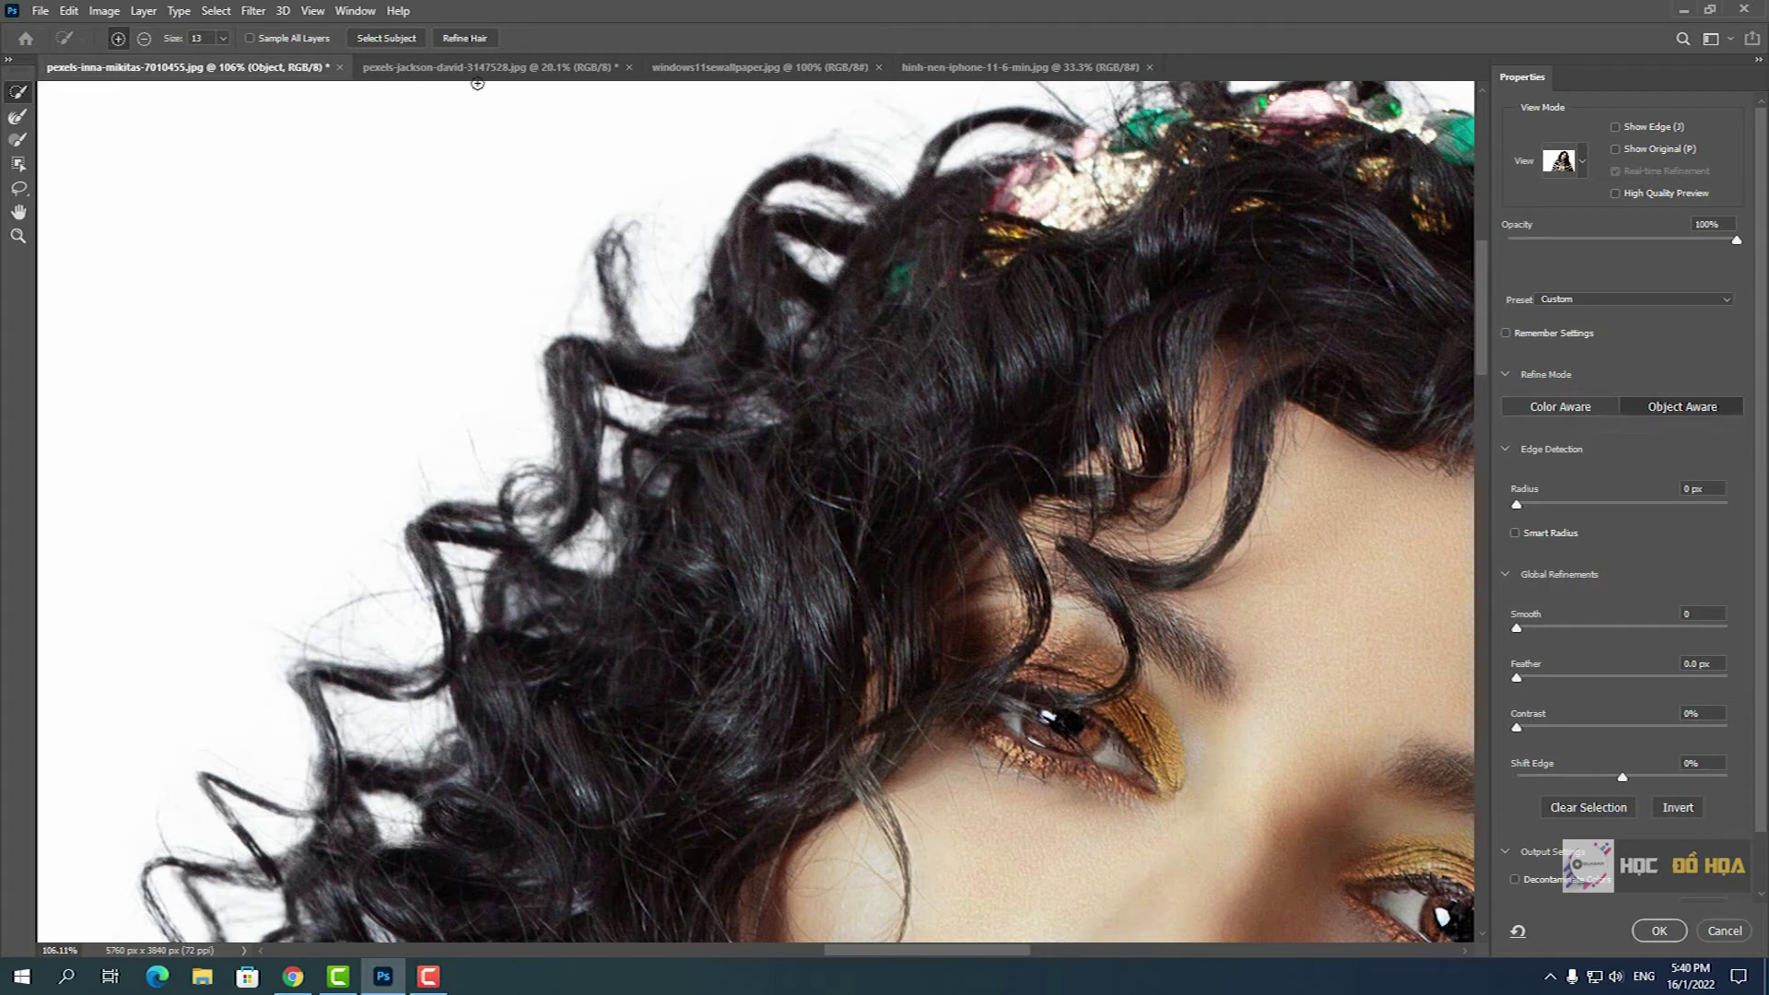
- Cancel Select and Mask and switch to the pexels-jackson-david-3147528.jpg portrait
click(1722, 930)
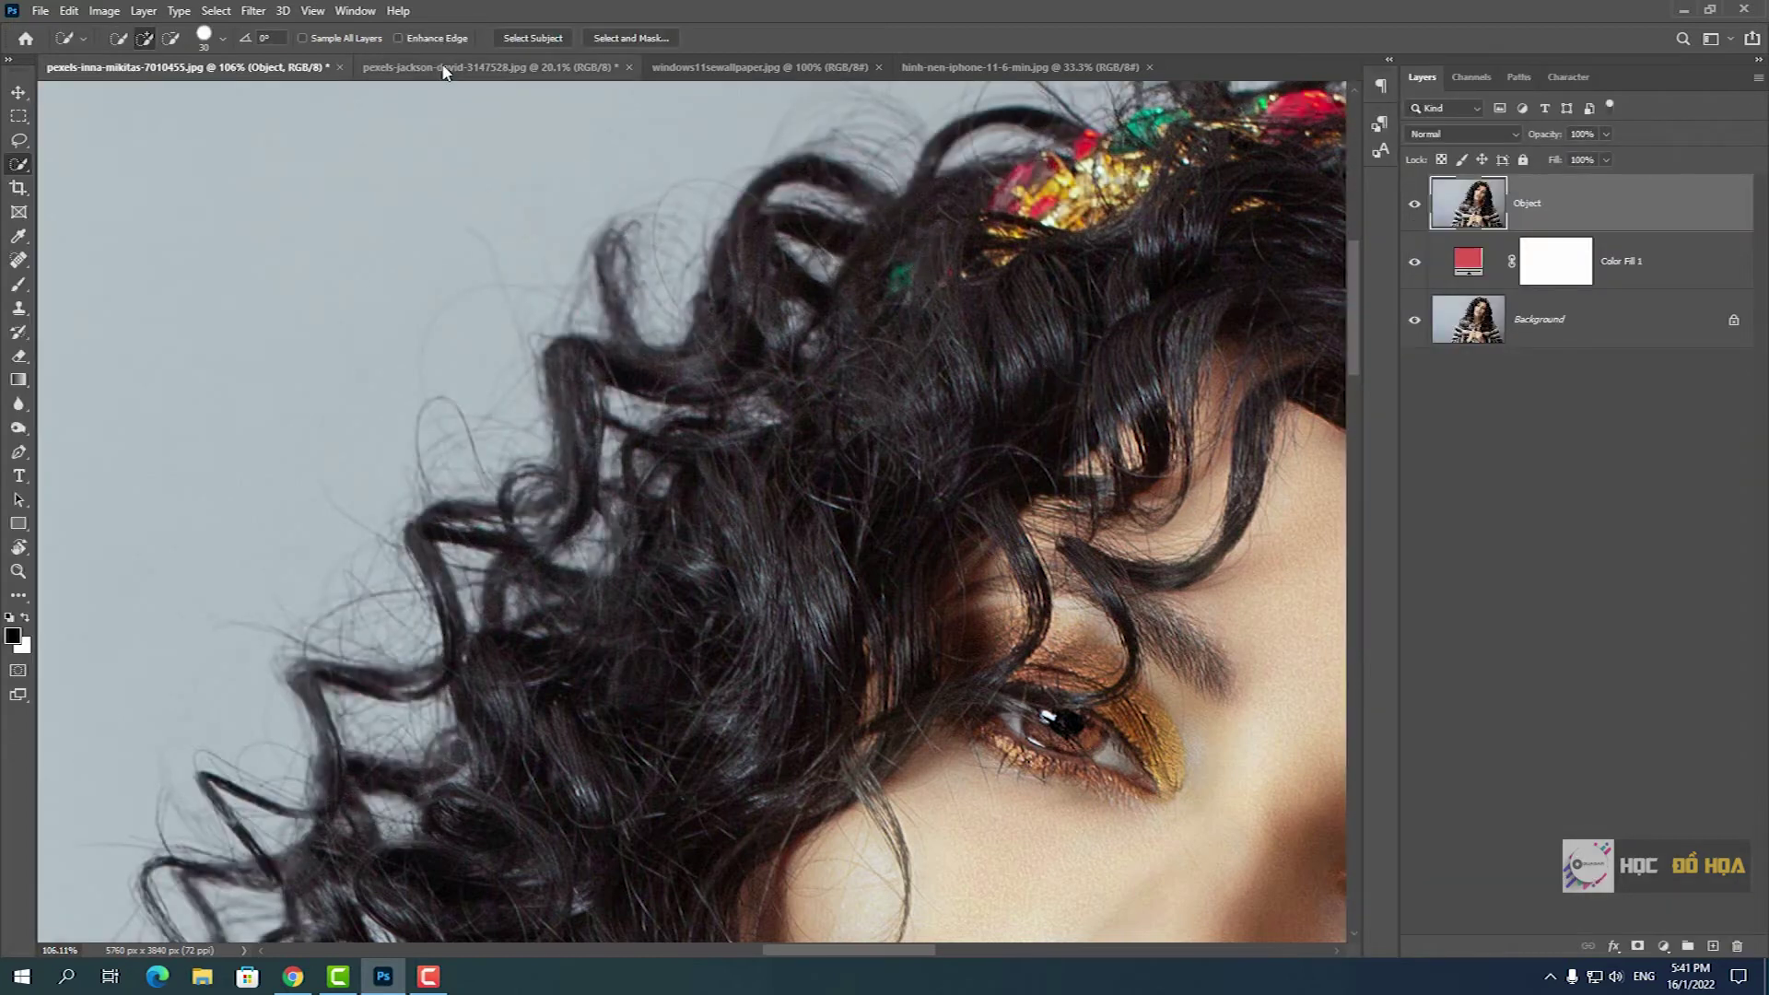
click(446, 67)
scroll(814, 295, up, 4)
mouse_move(743, 249)
mouse_down()
mouse_move(877, 411)
mouse_move(835, 418)
mouse_up()
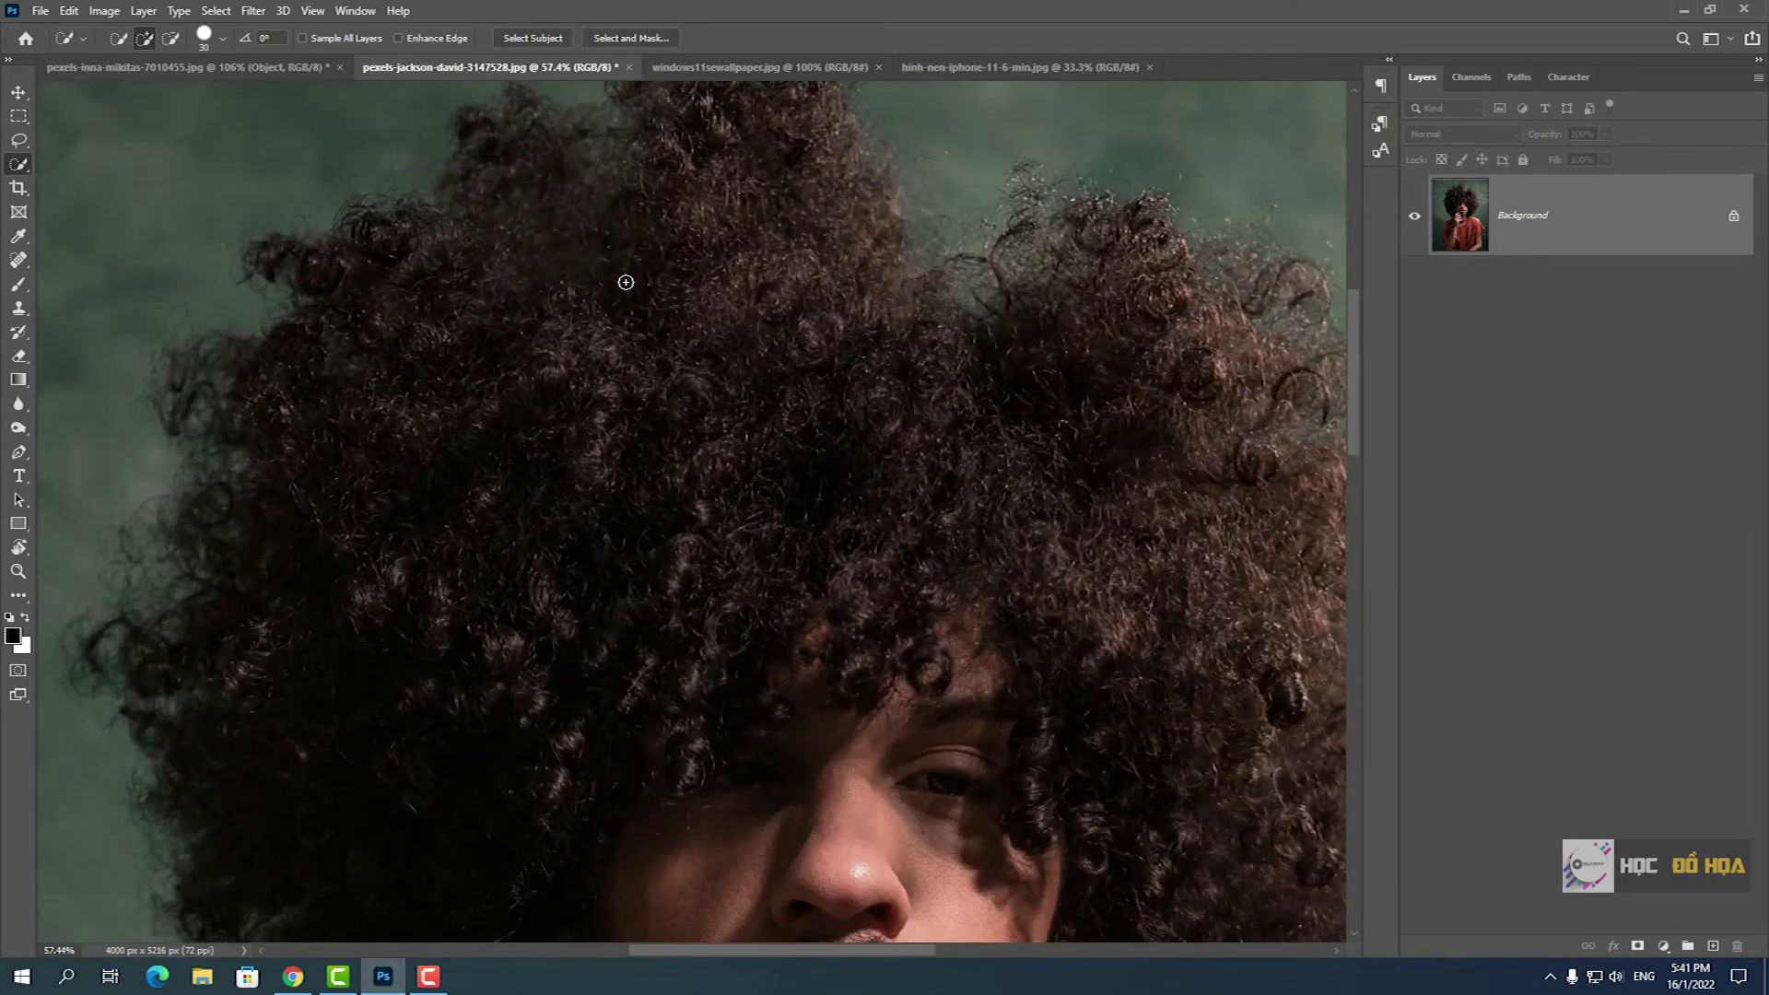
scroll(624, 284, up, 2)
scroll(624, 284, down, 1)
- Pan around the man's hair and face, then duplicate Background as Layer 1
mouse_move(519, 301)
mouse_down()
mouse_move(802, 268)
mouse_move(806, 411)
mouse_up()
drag(1185, 276, 556, 292)
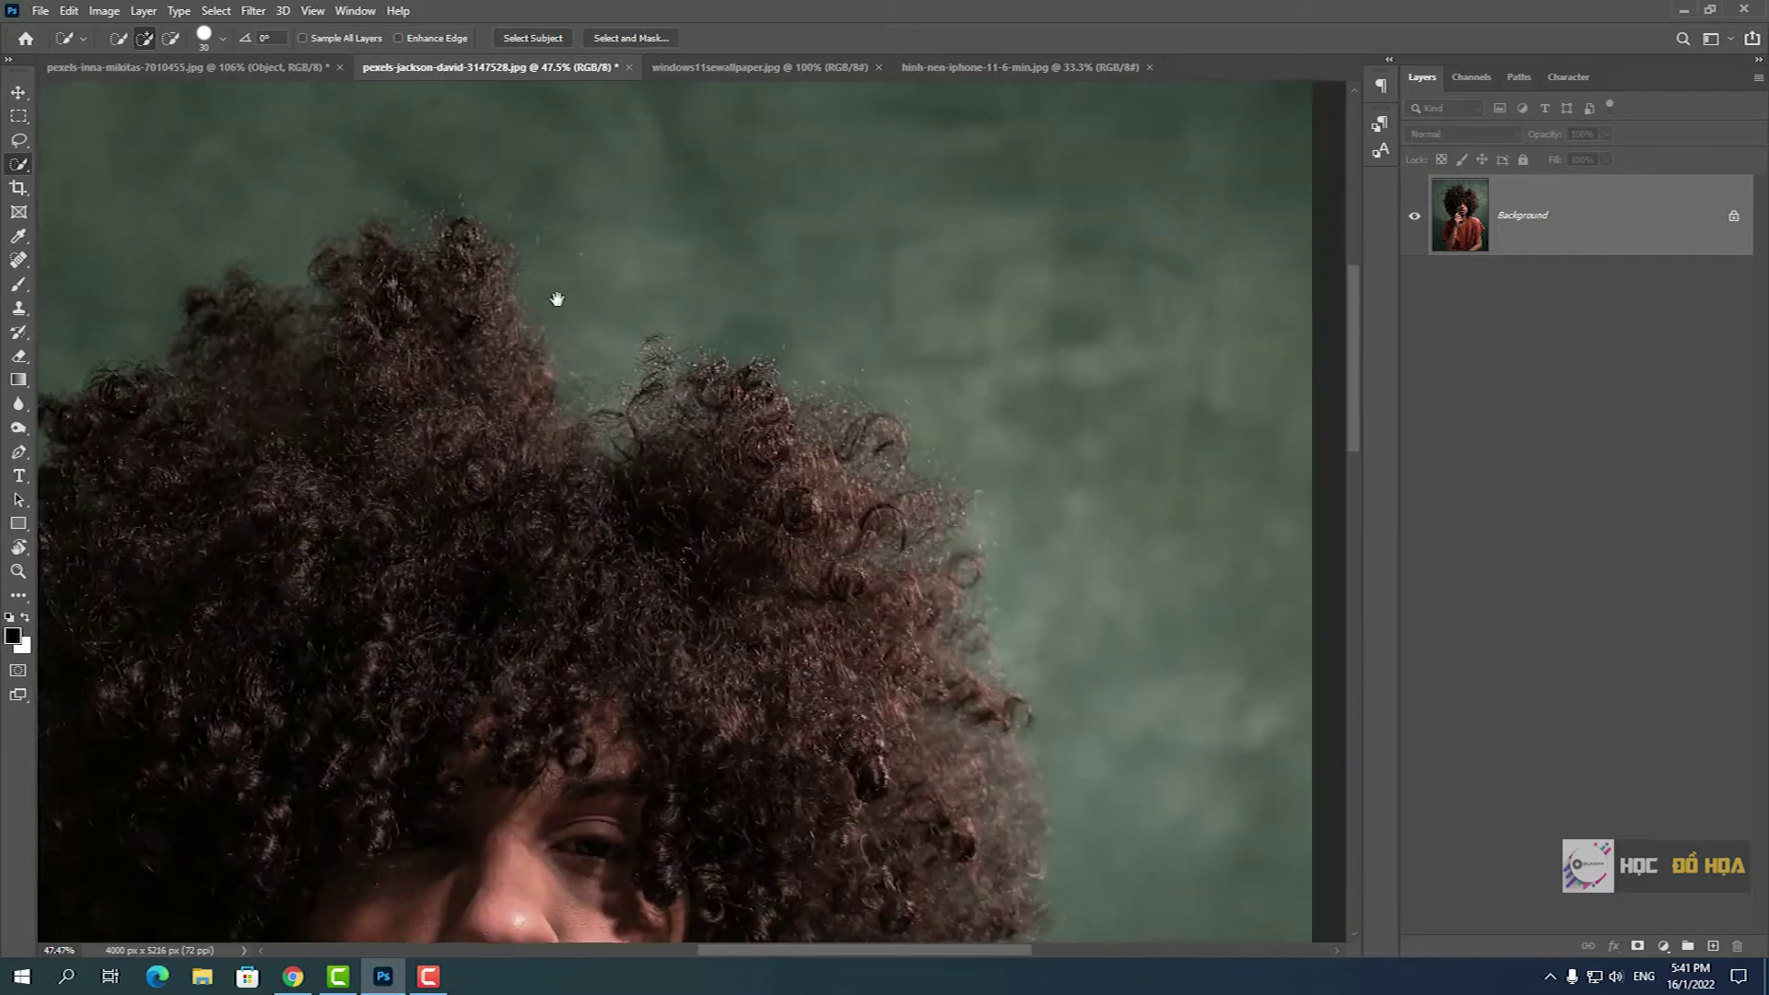
drag(1087, 419, 1161, 336)
mouse_move(1189, 608)
mouse_down()
mouse_move(1201, 510)
mouse_move(1159, 532)
mouse_move(1208, 498)
mouse_move(1285, 599)
mouse_up()
key(ctrl+j)
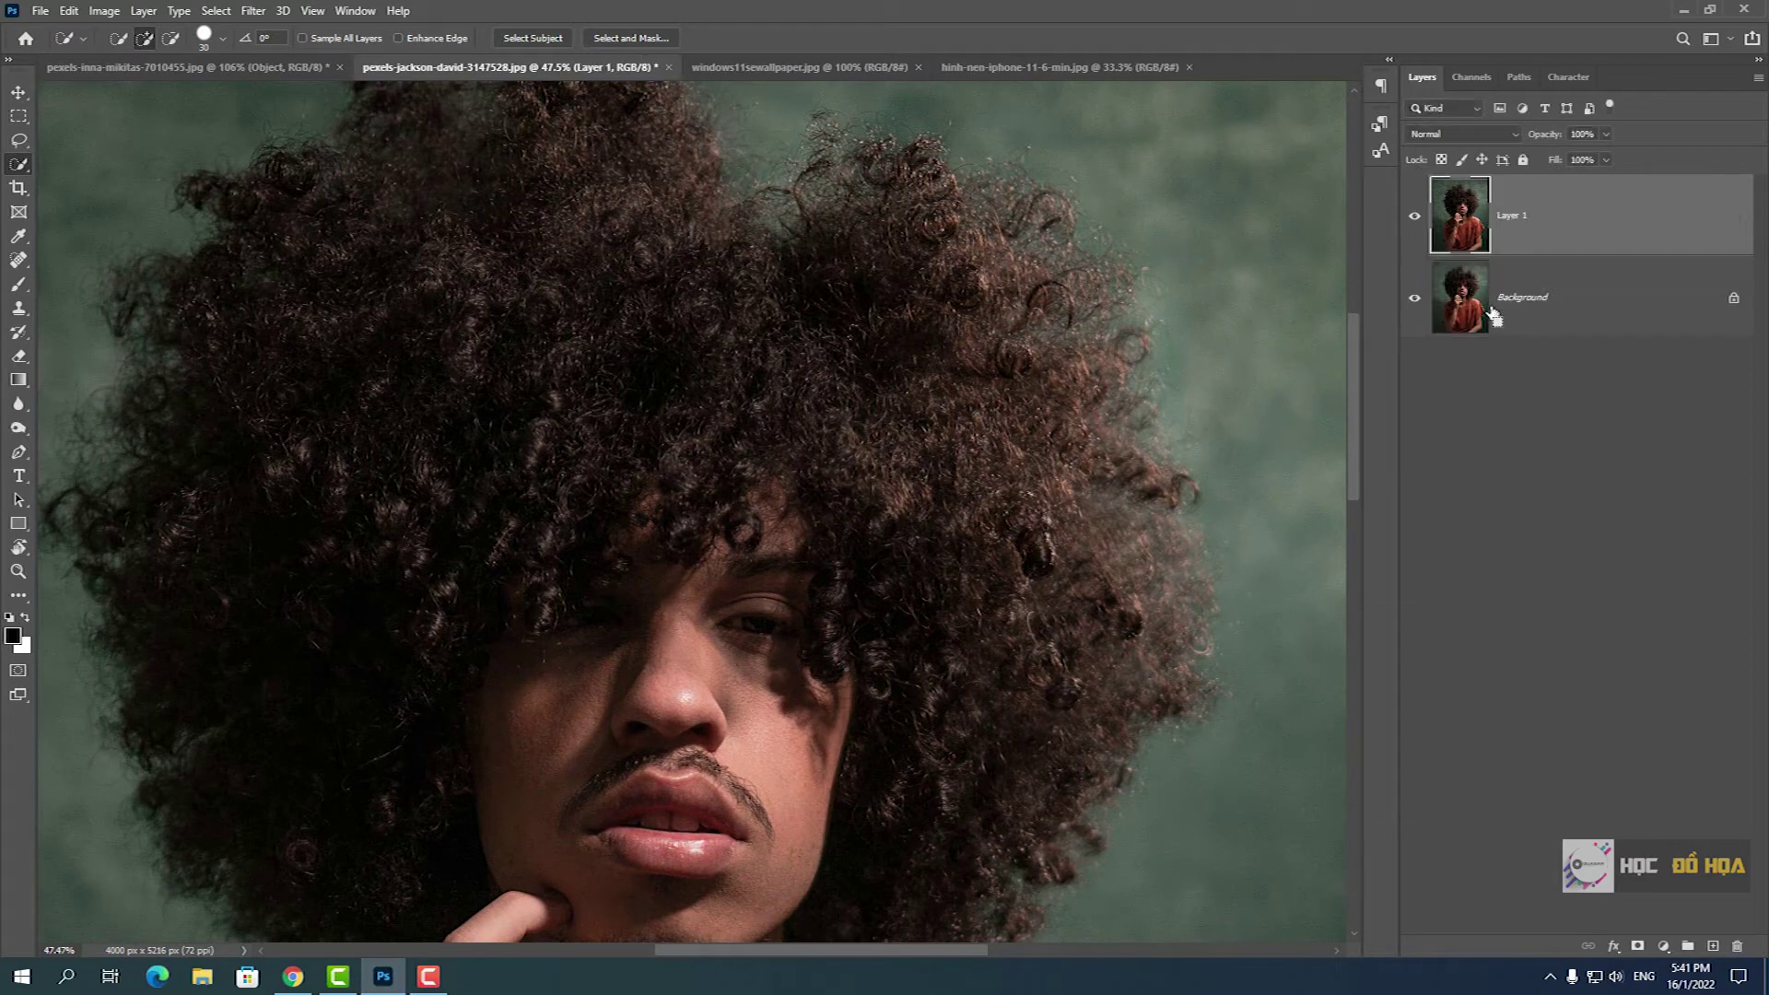
- Add a deep red Solid Color fill between Layer 1 and Background, then select Layer 1
click(1548, 295)
click(1664, 946)
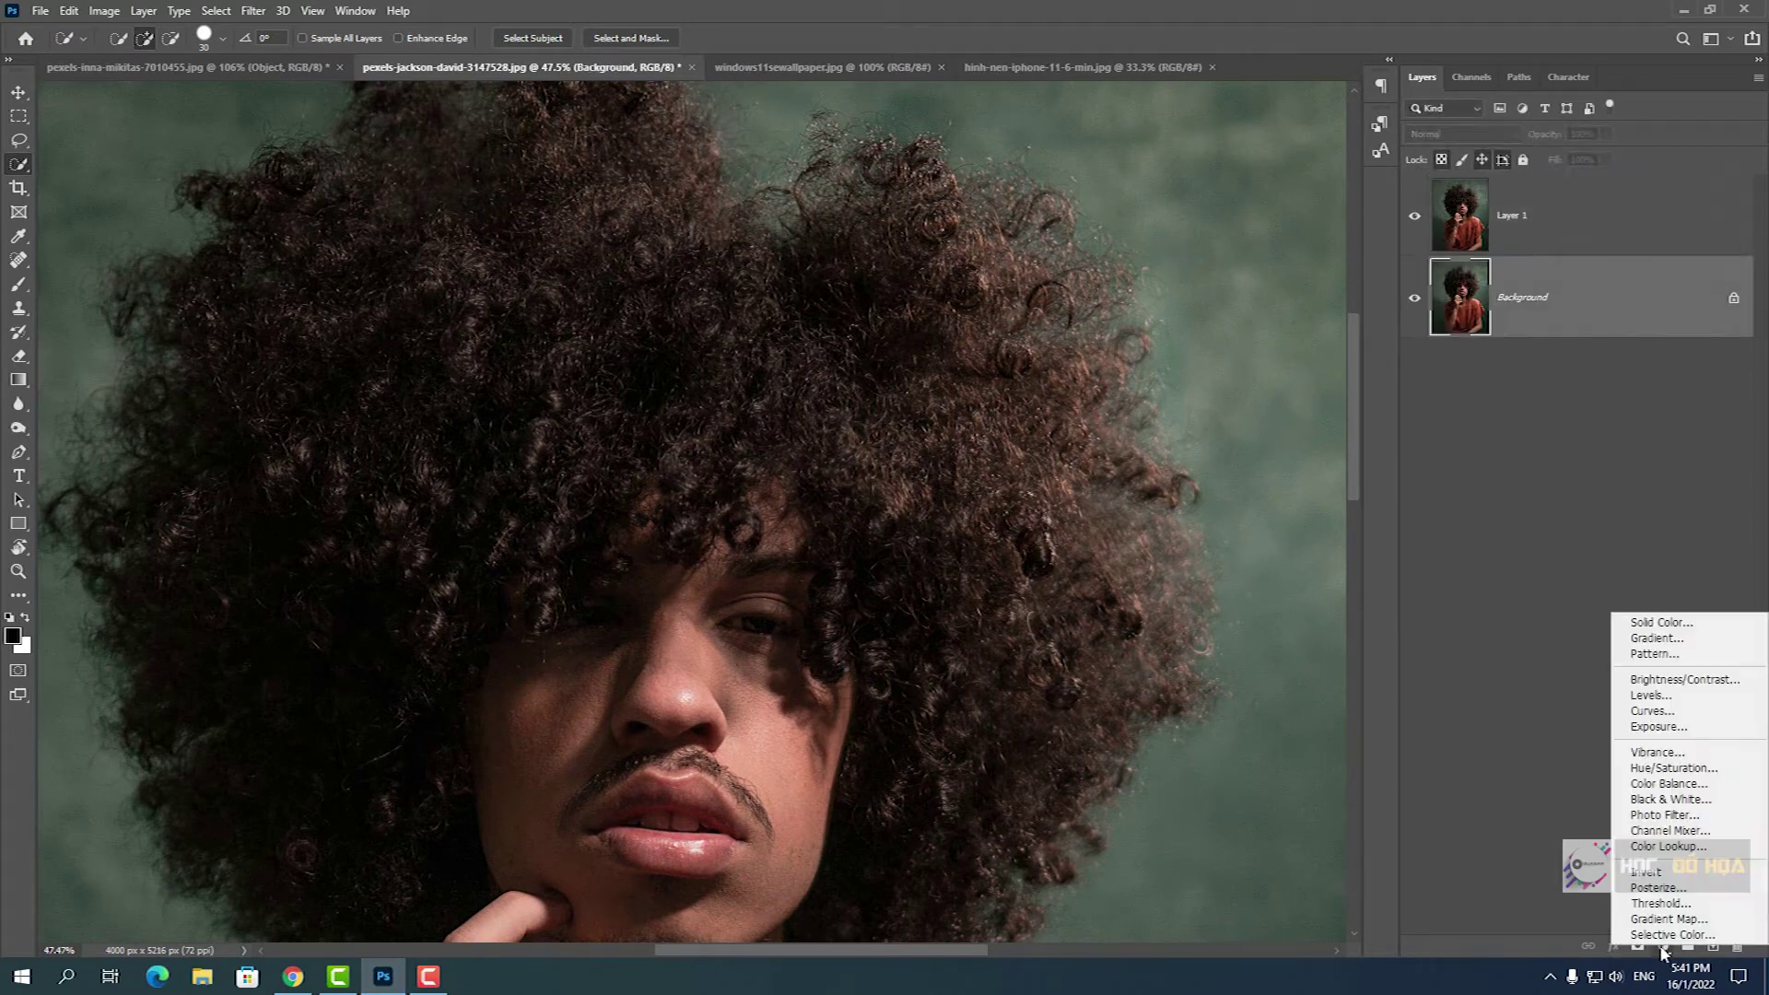
click(1649, 620)
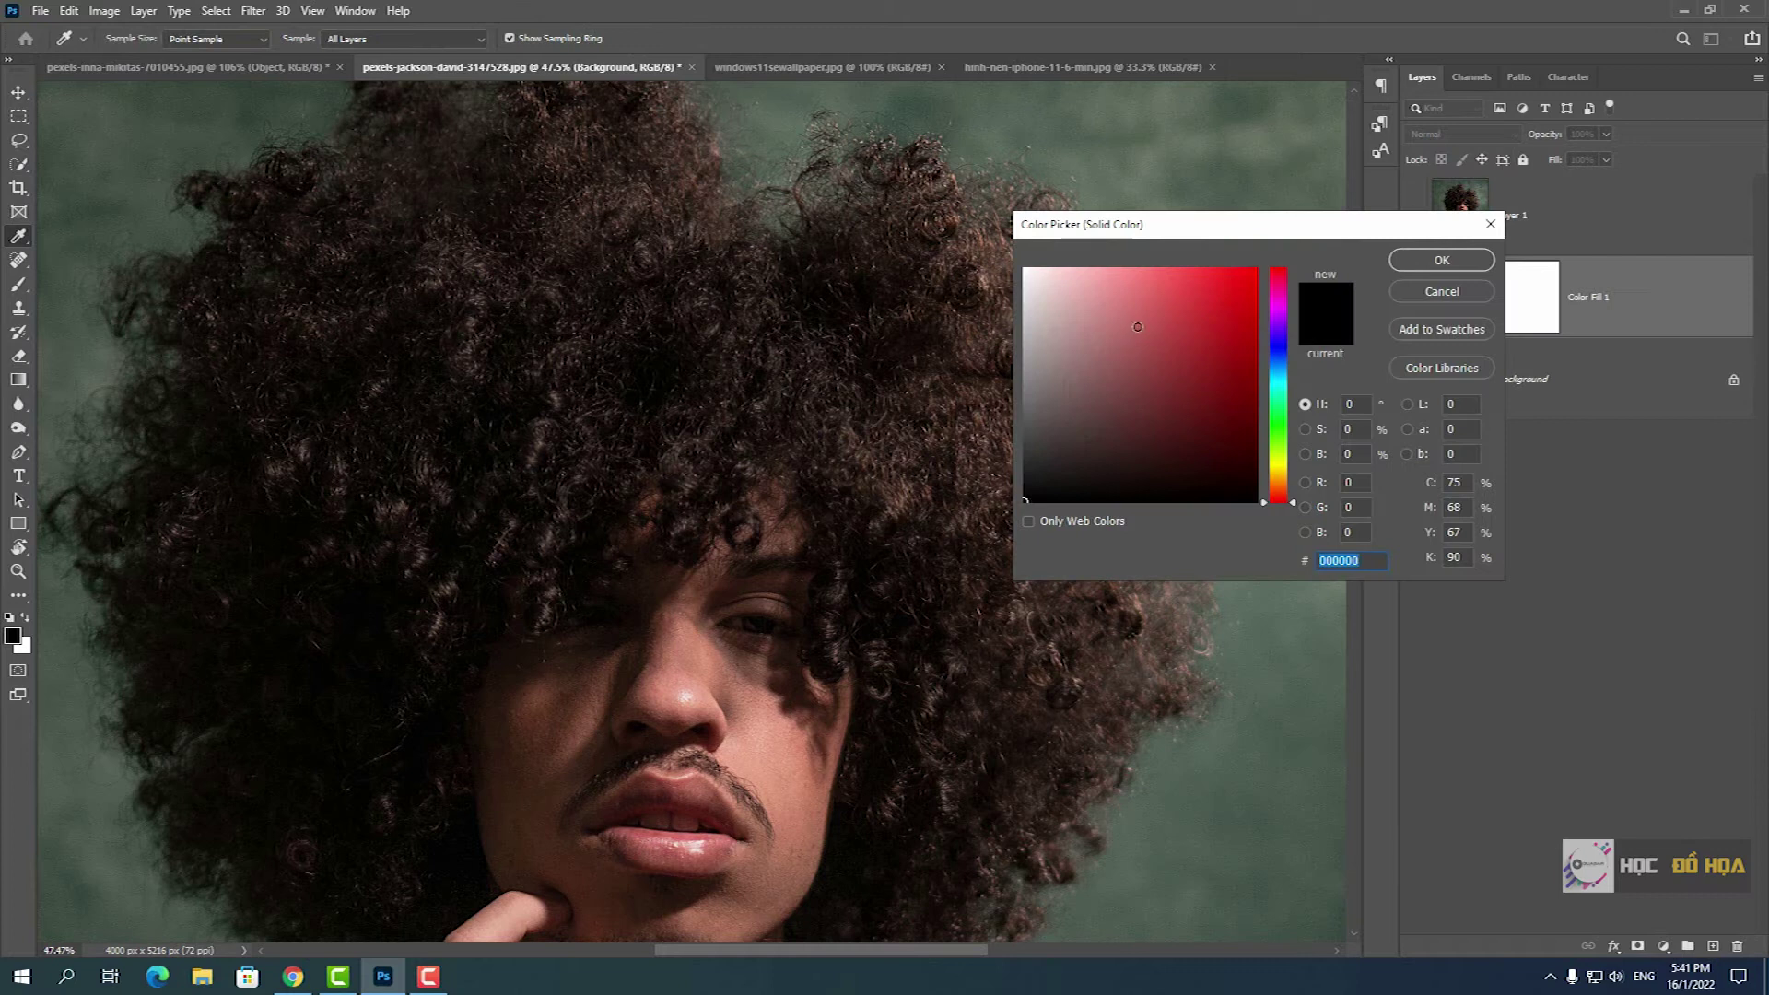
click(1178, 288)
click(1213, 296)
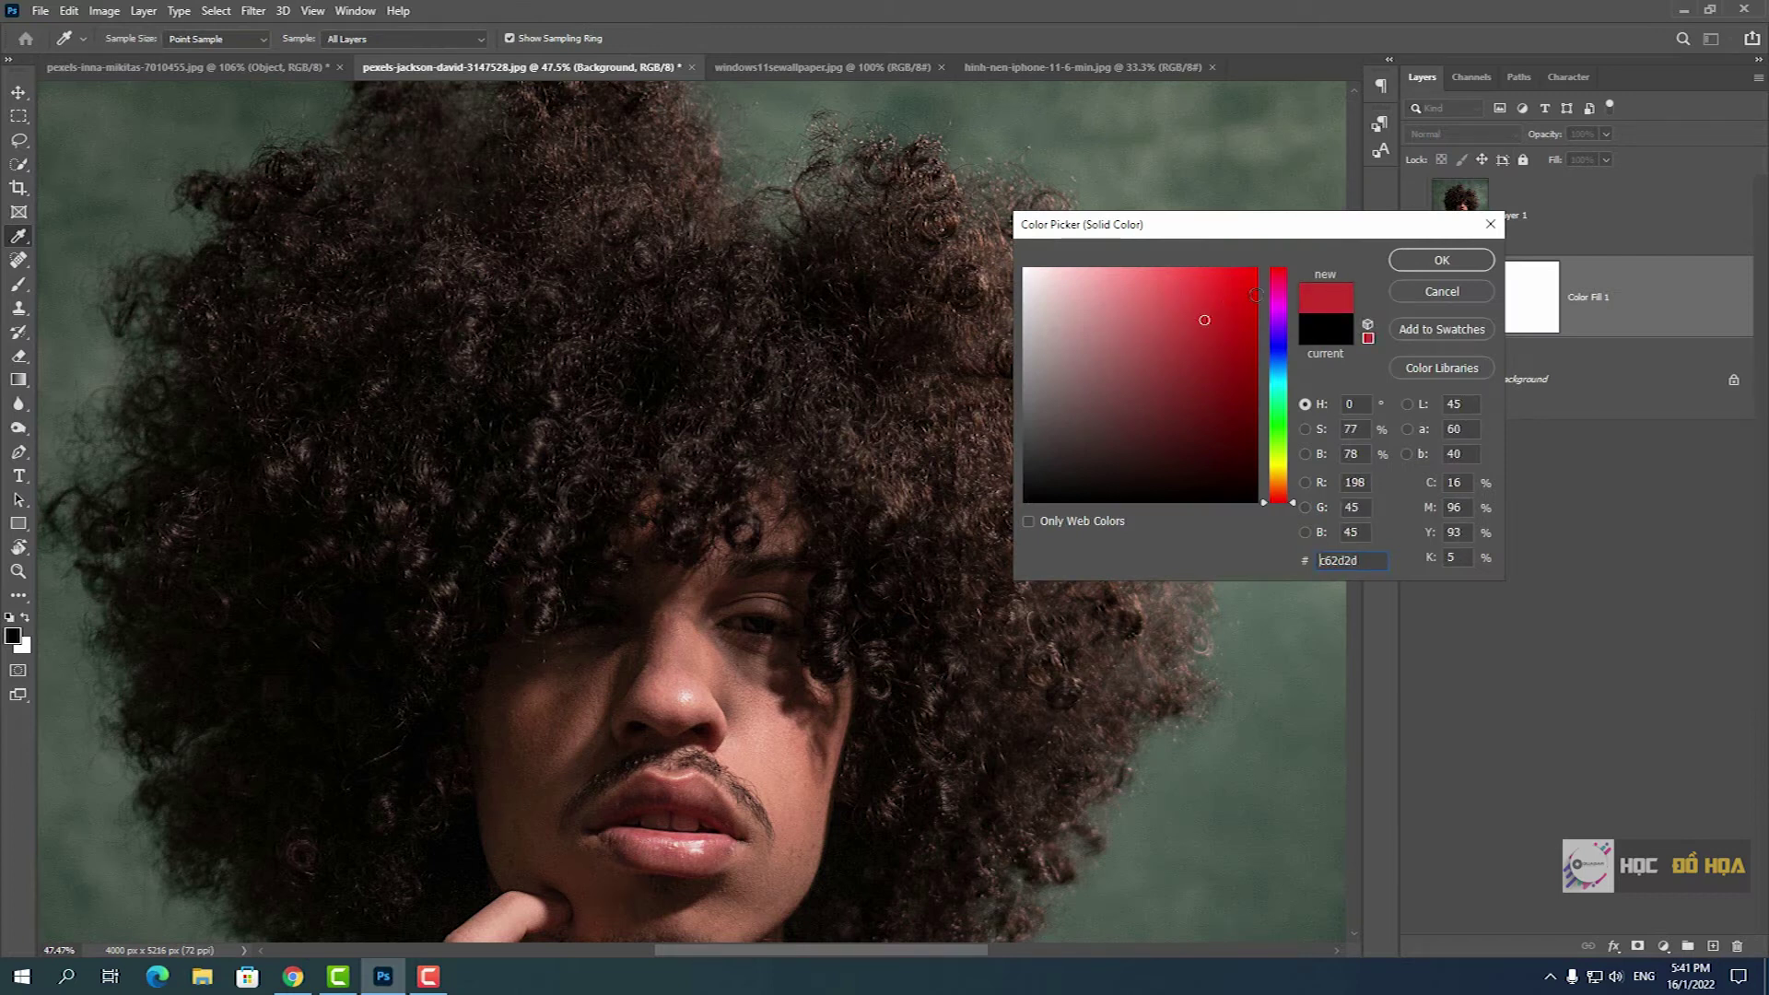
click(1442, 260)
click(1516, 237)
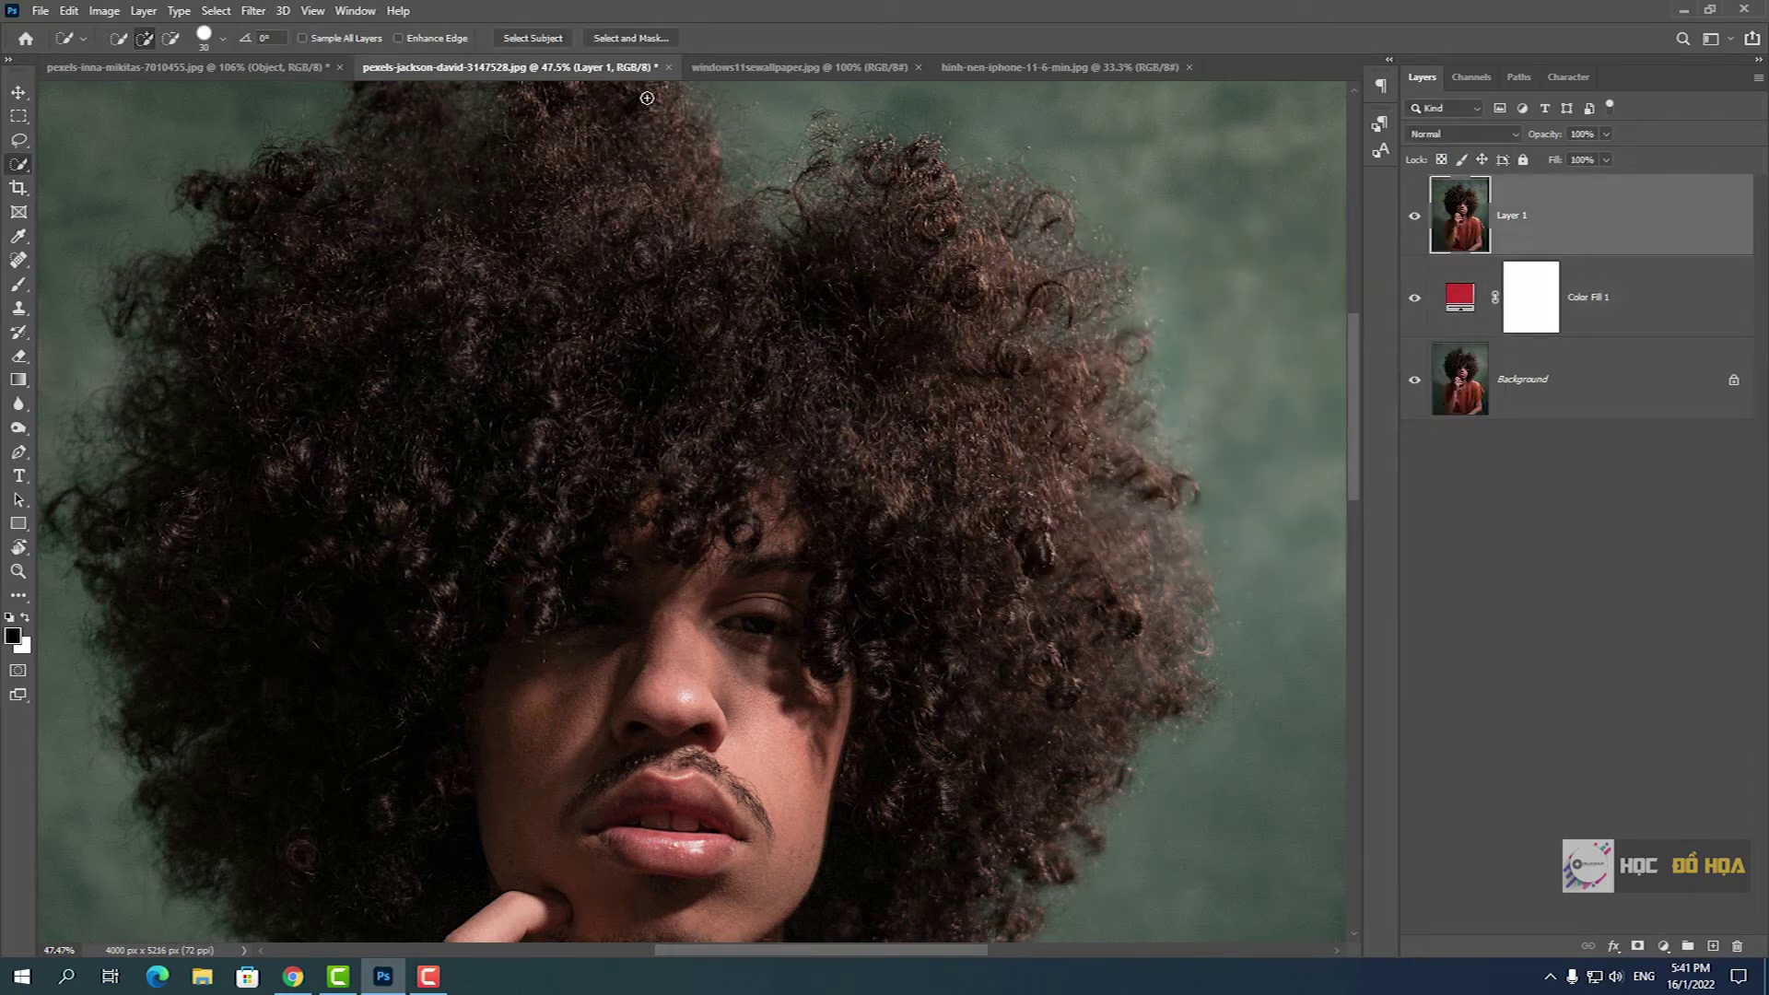
click(634, 38)
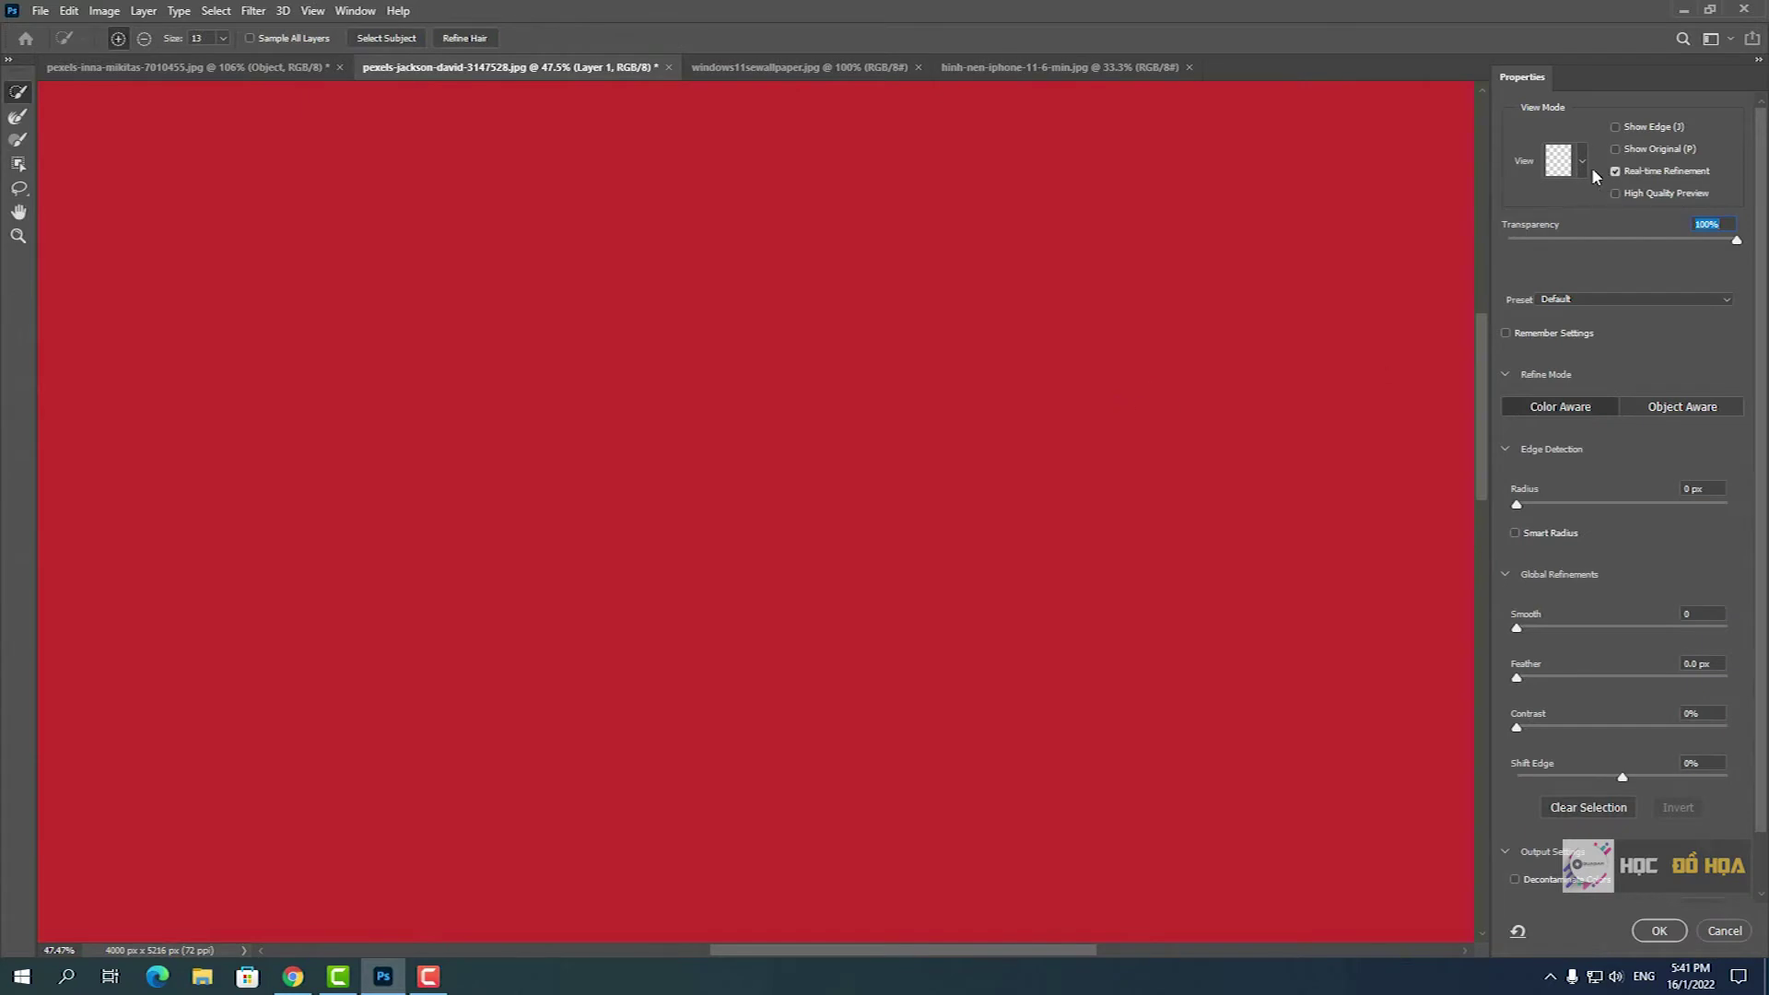
- Run Select Subject on the man, then zoom and pan to inspect his curly hair edges over red
click(386, 37)
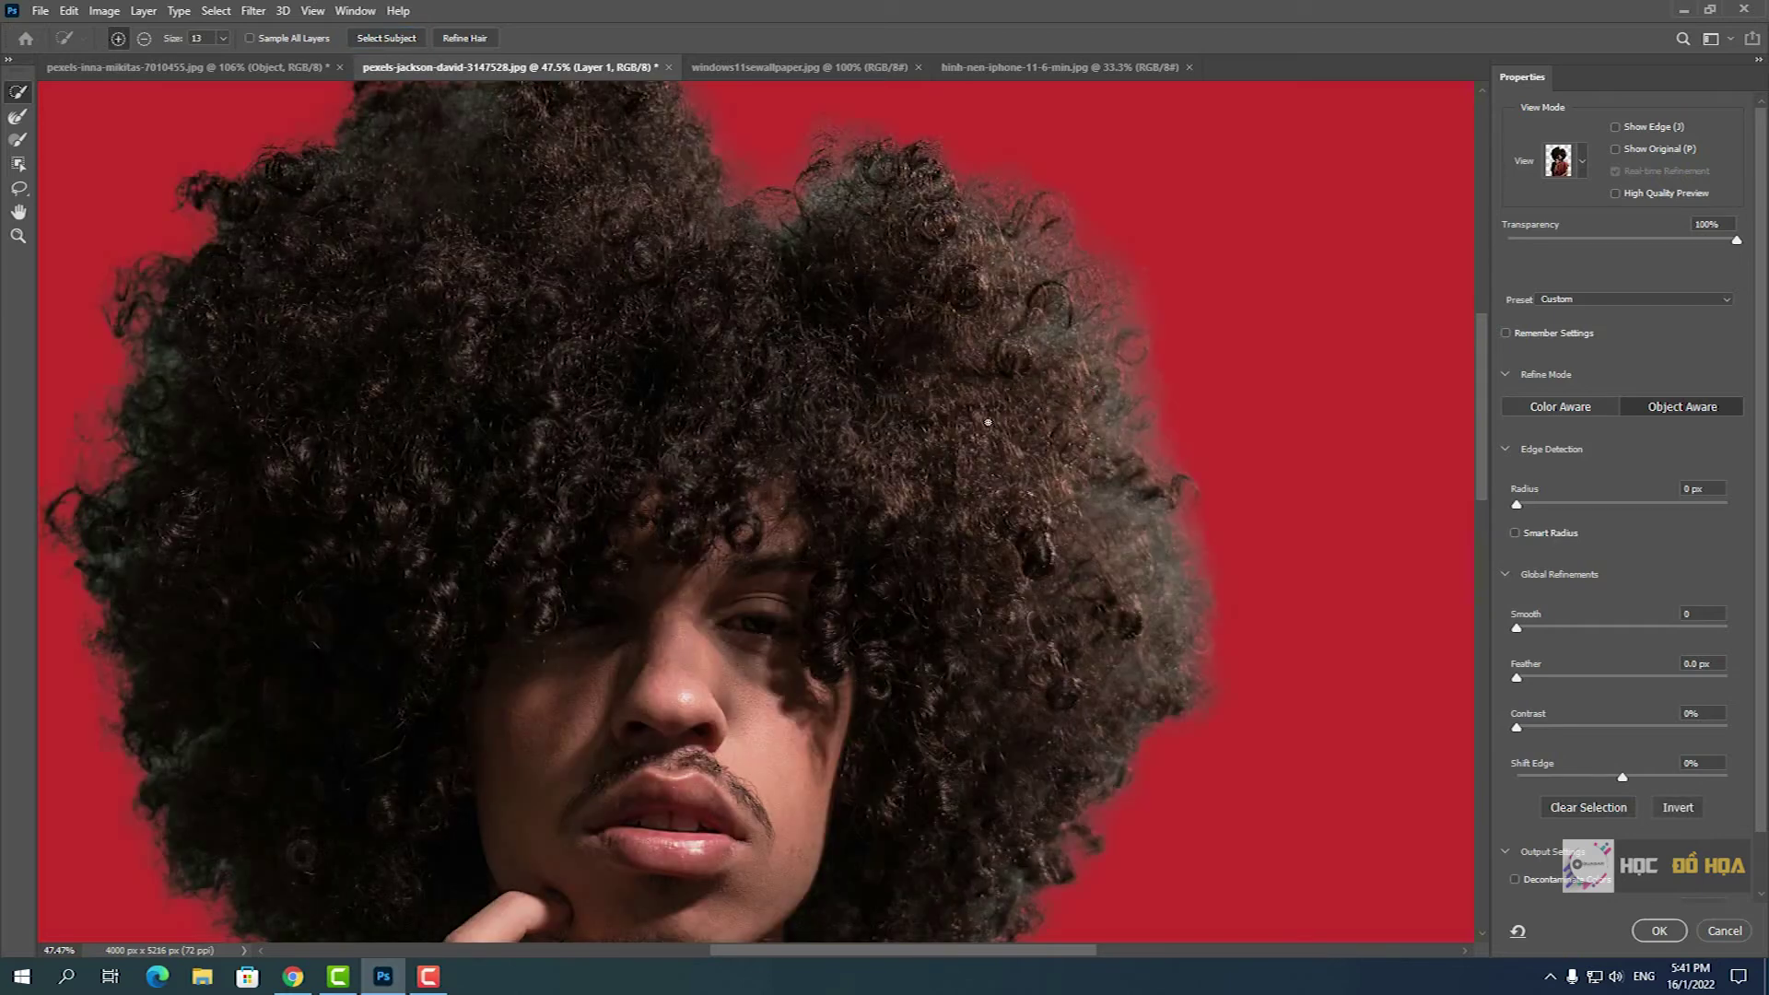
scroll(1111, 357, up, 2)
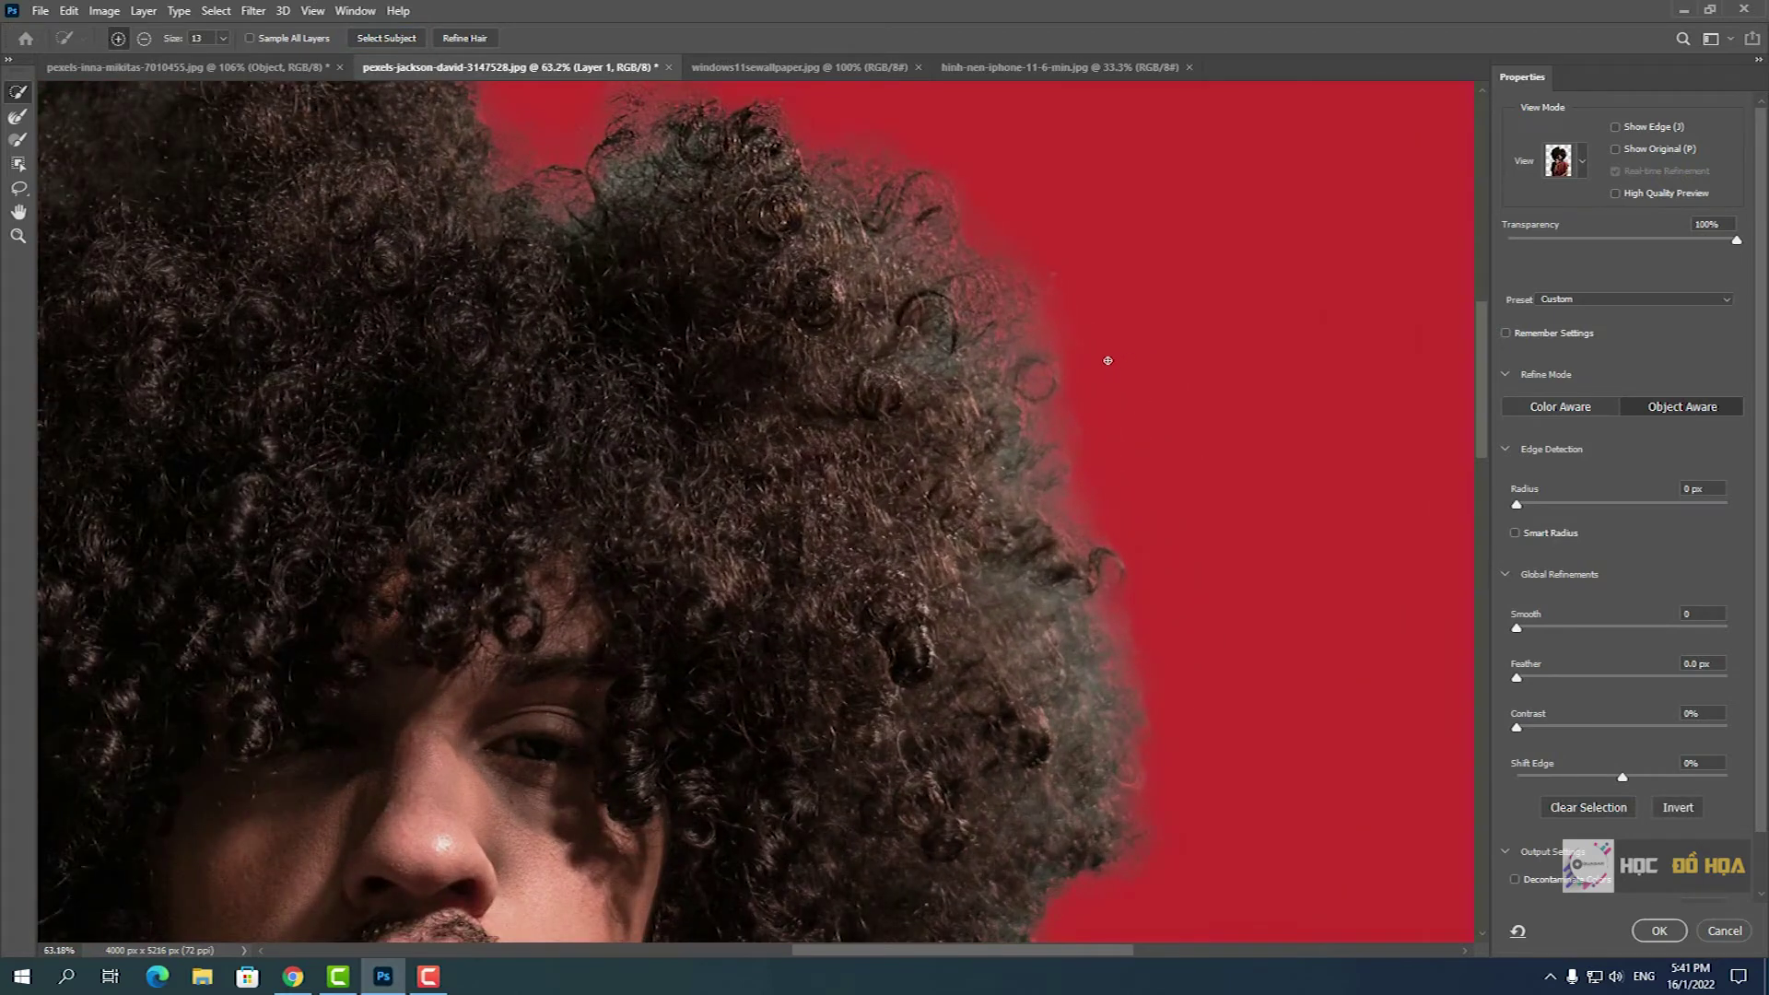
scroll(959, 363, up, 1)
scroll(980, 442, up, 1)
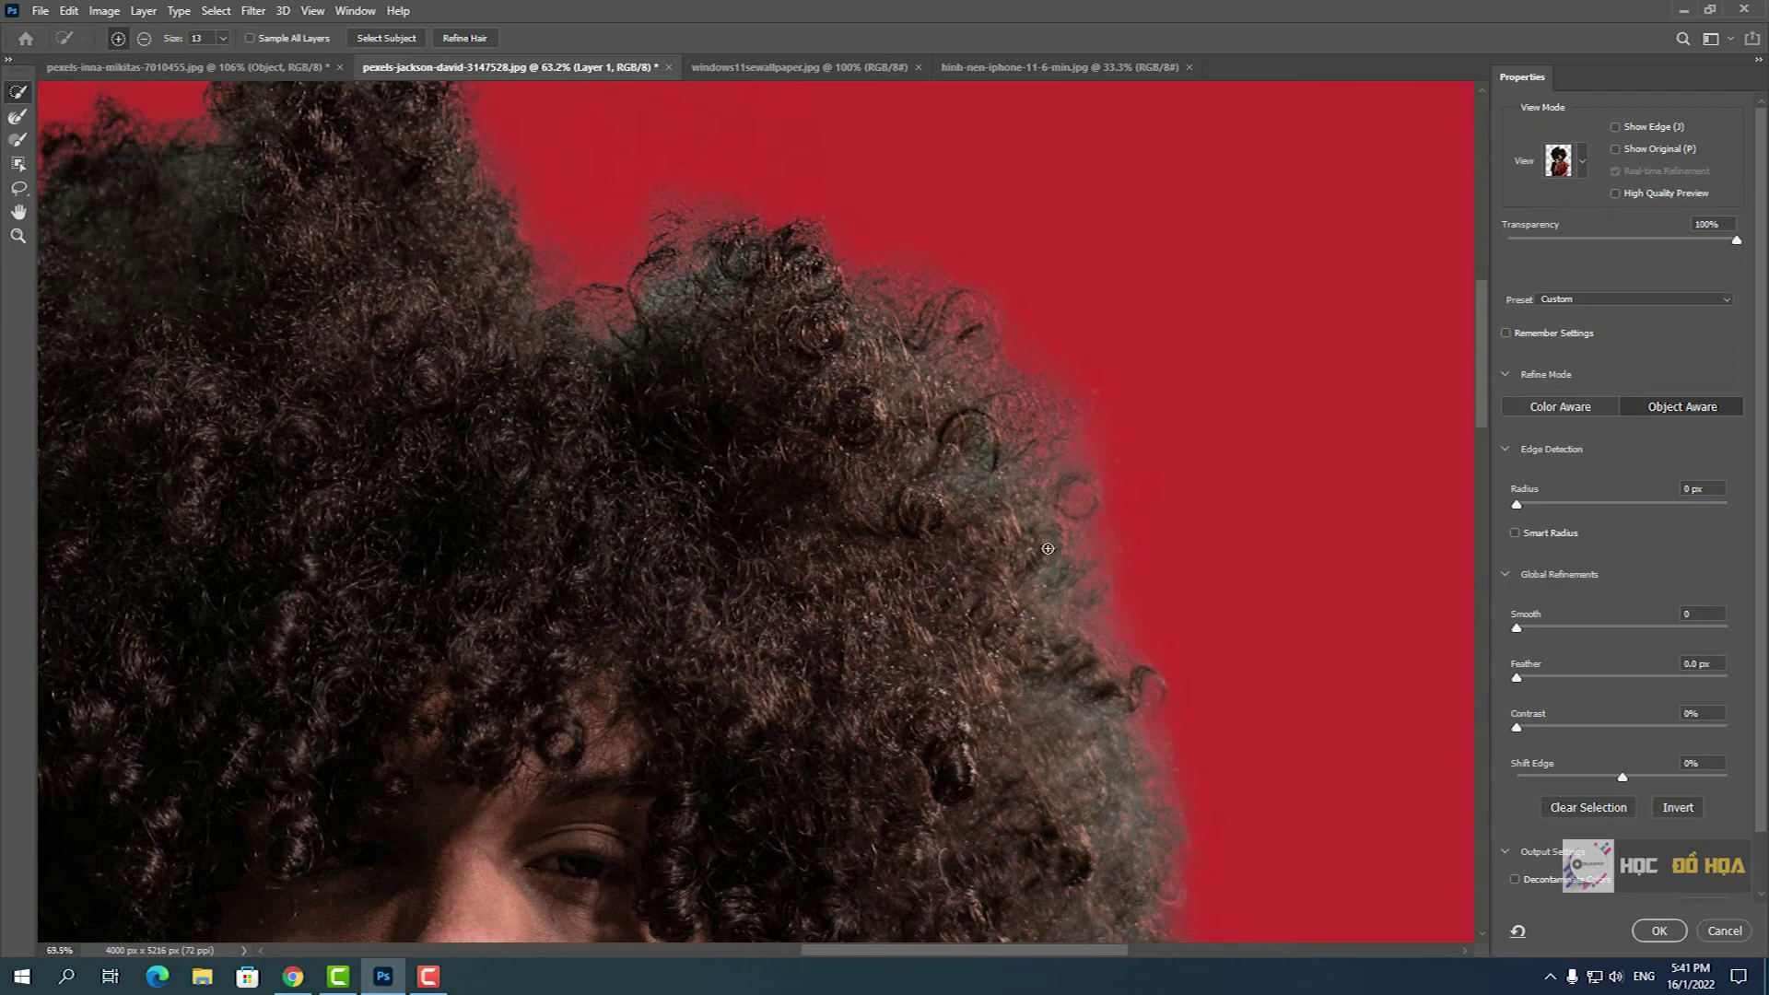
scroll(1027, 511, up, 1)
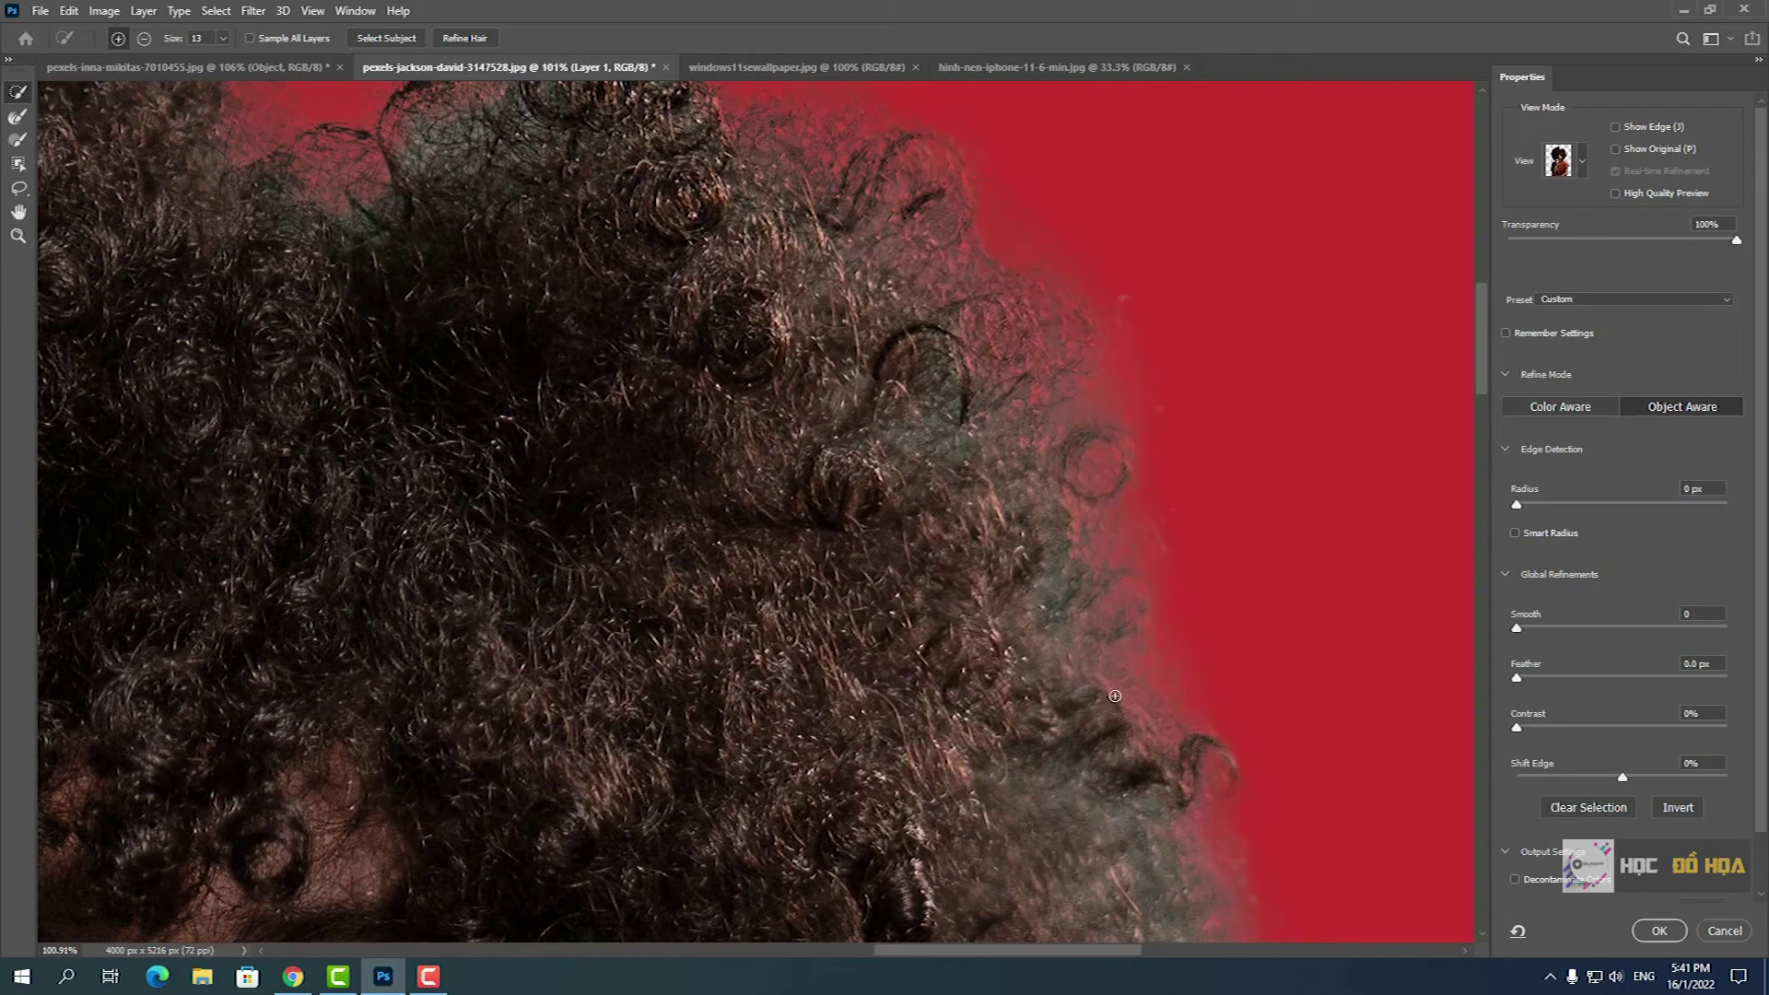
mouse_move(1075, 654)
mouse_down()
mouse_move(1035, 486)
mouse_move(1054, 564)
mouse_up()
drag(892, 347, 987, 378)
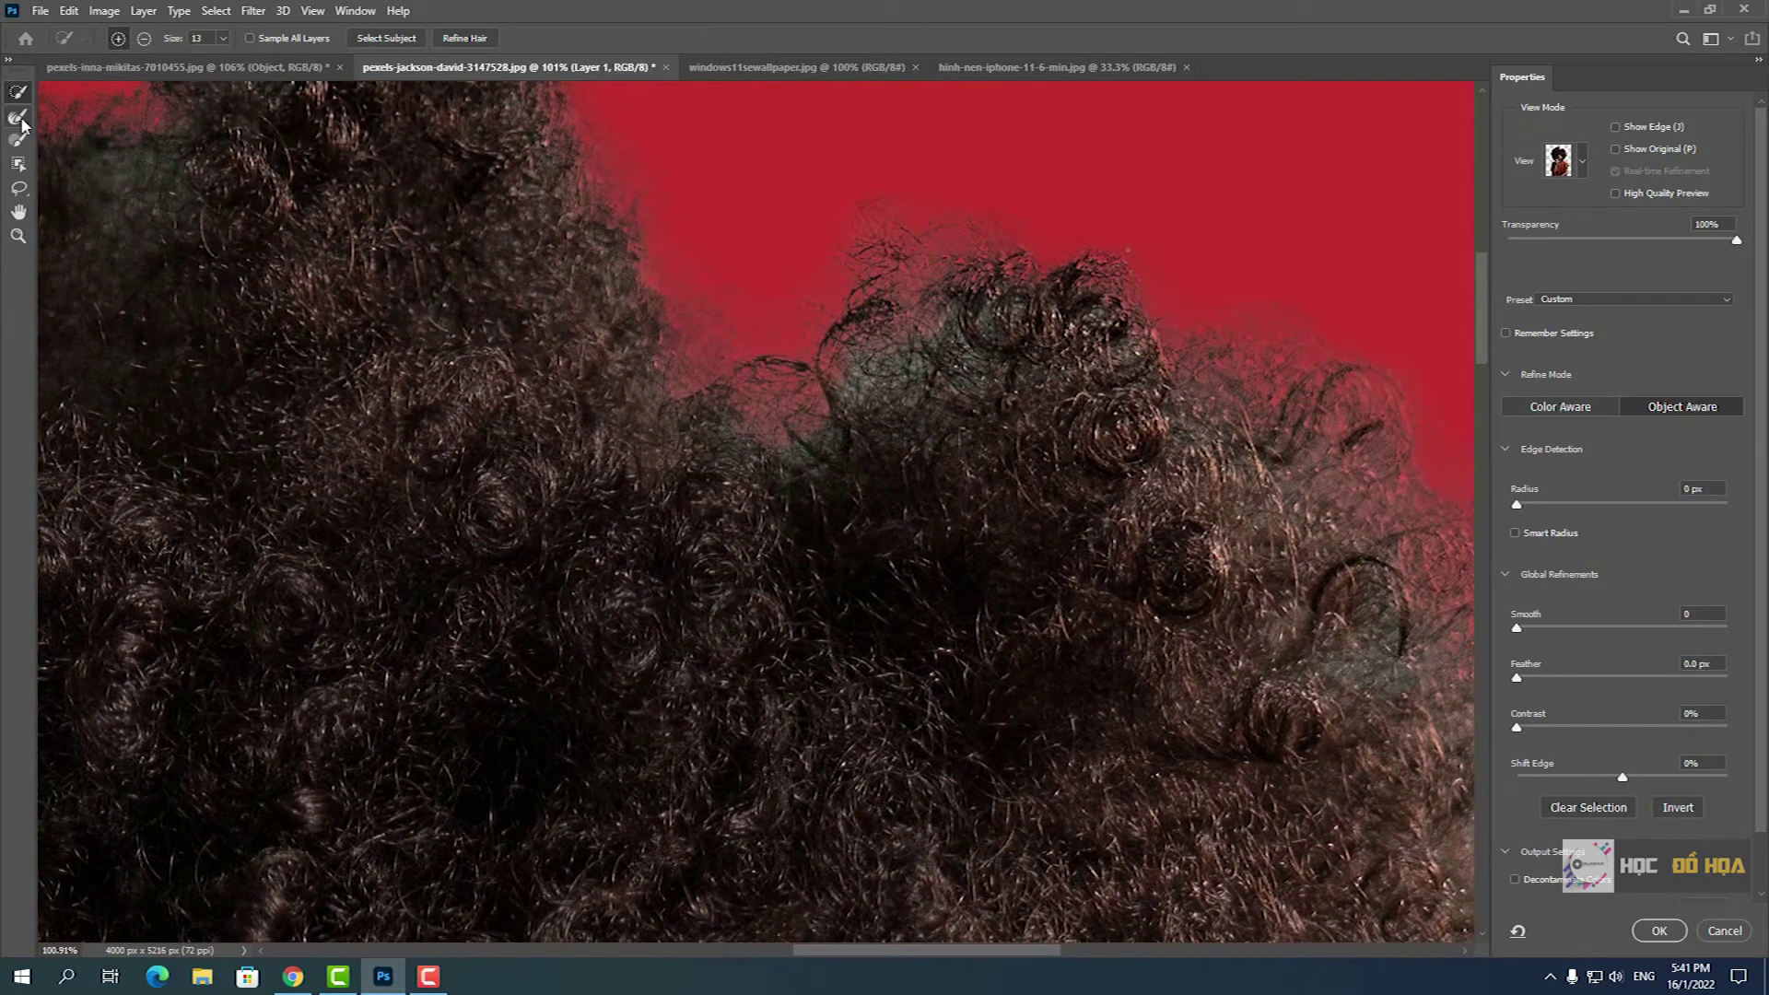
mouse_move(917, 365)
mouse_down()
mouse_move(829, 307)
mouse_move(822, 321)
mouse_up()
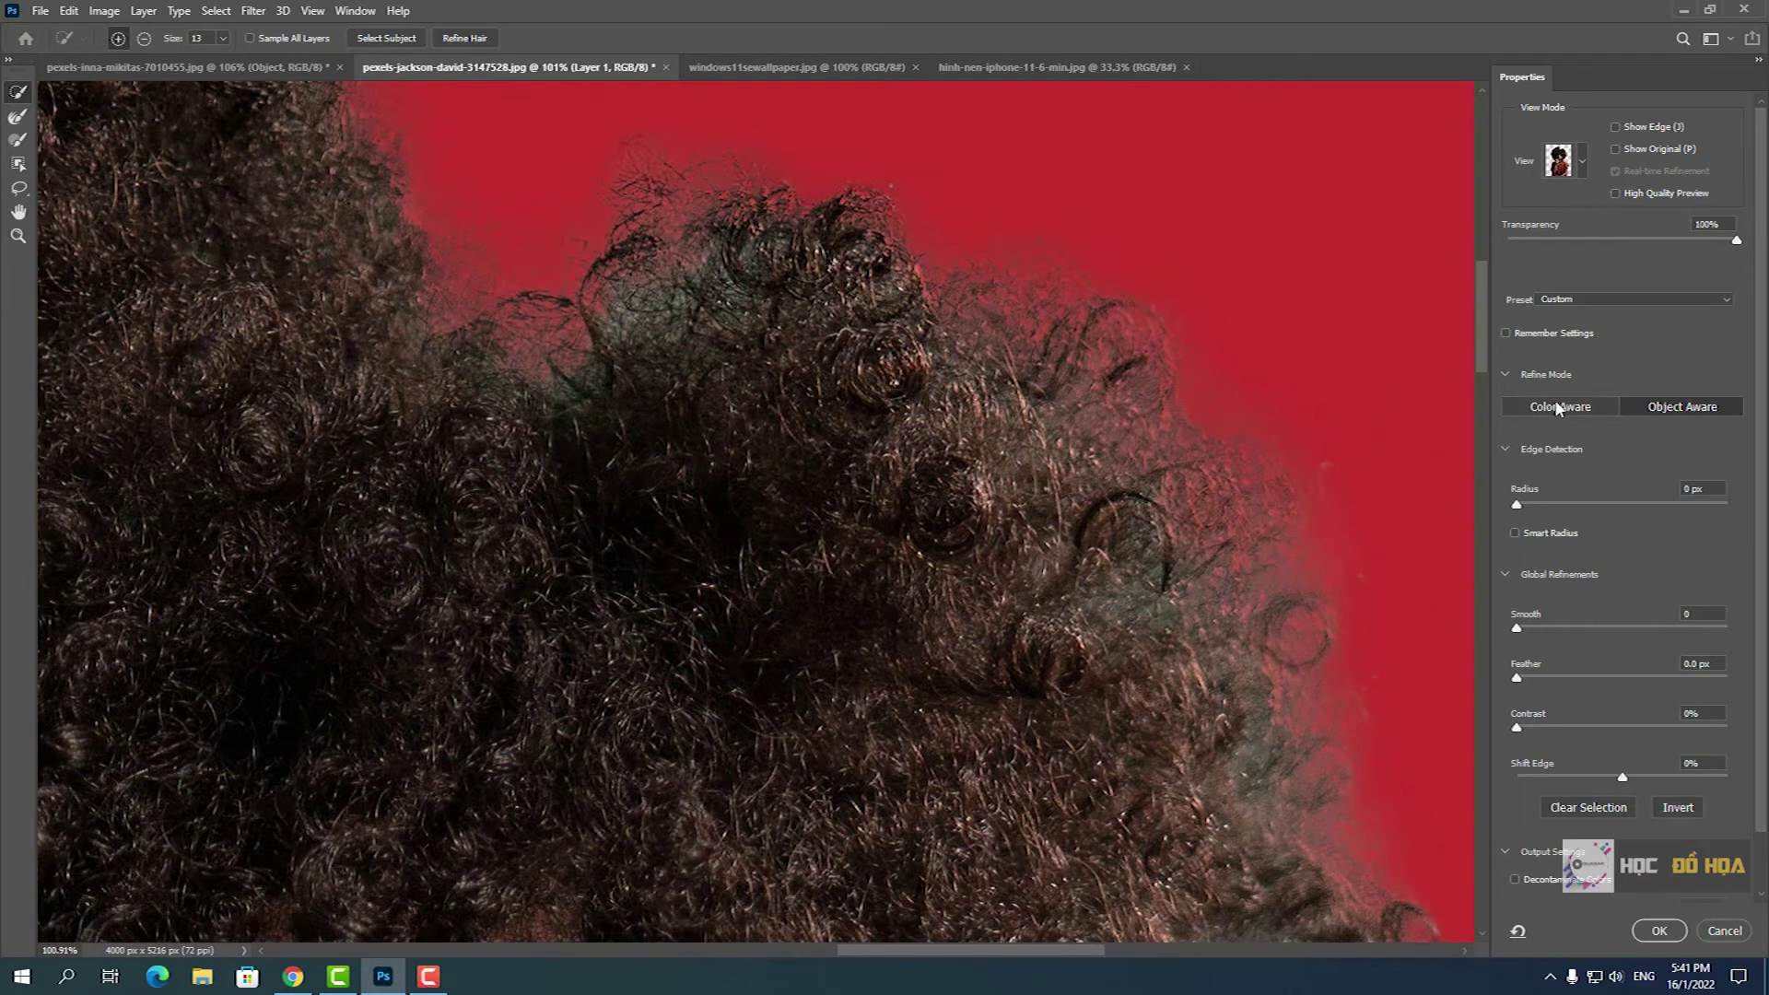
- Preview the man's hair On White and compare the Color Aware and Object Aware refine modes
click(1585, 163)
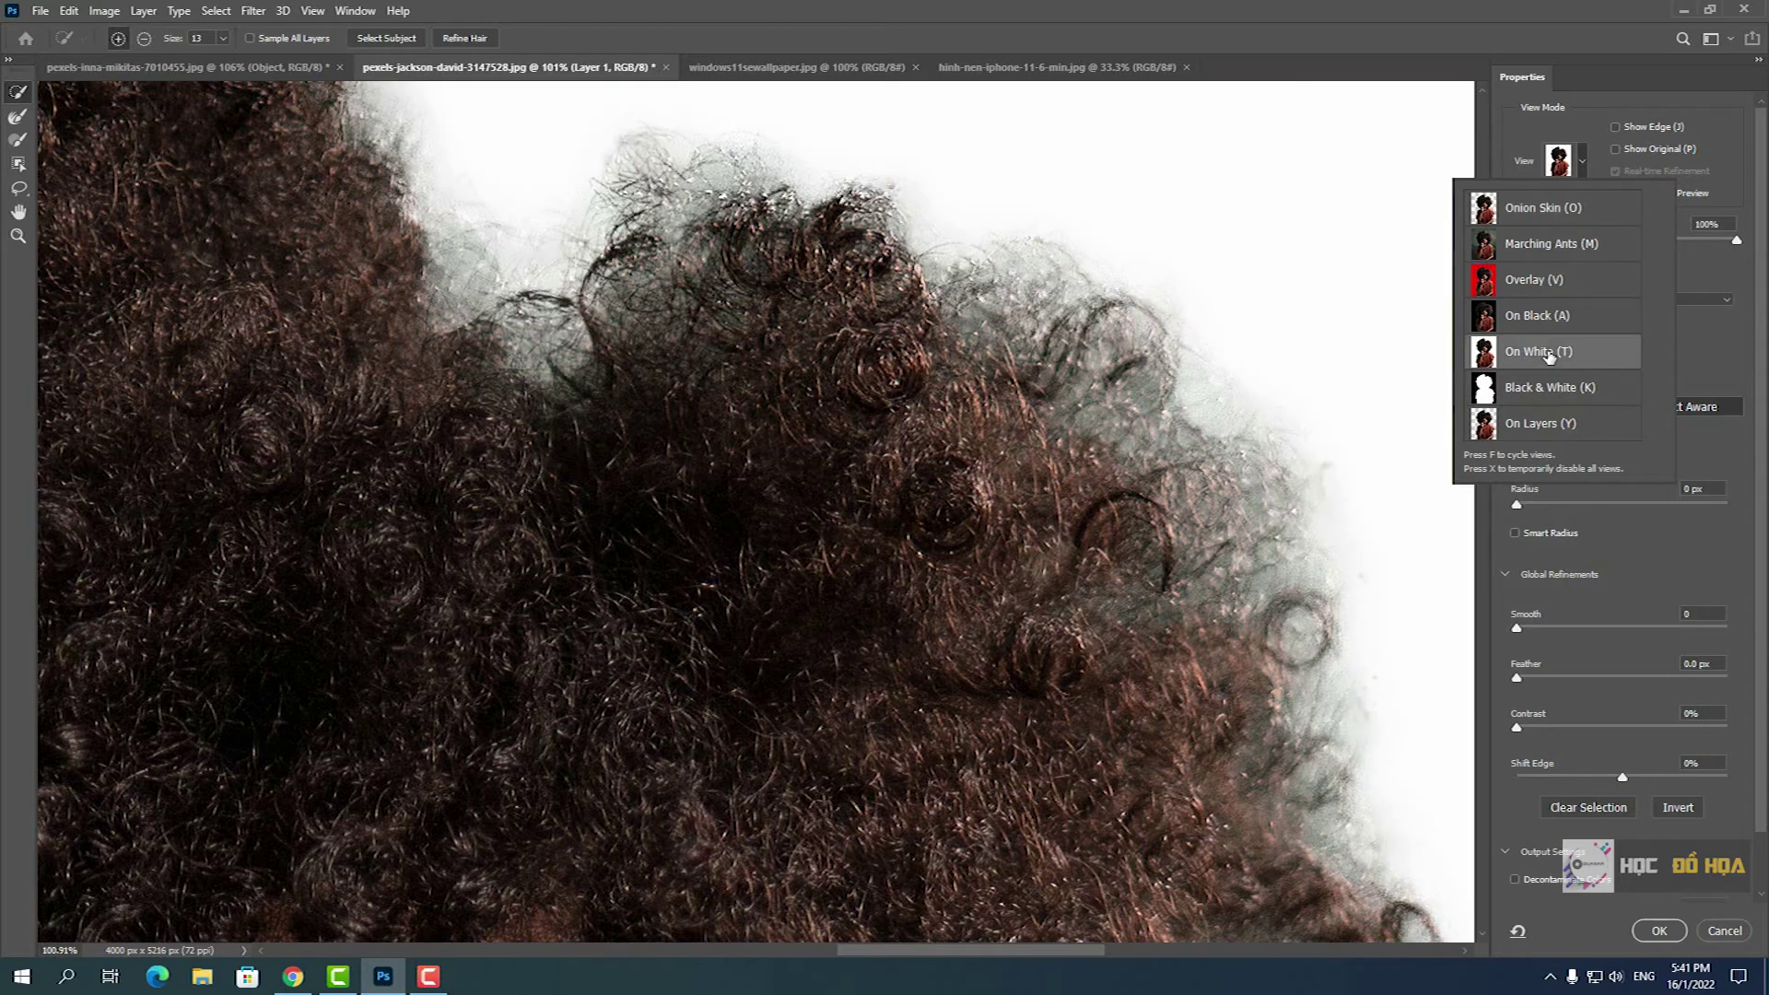
click(1742, 187)
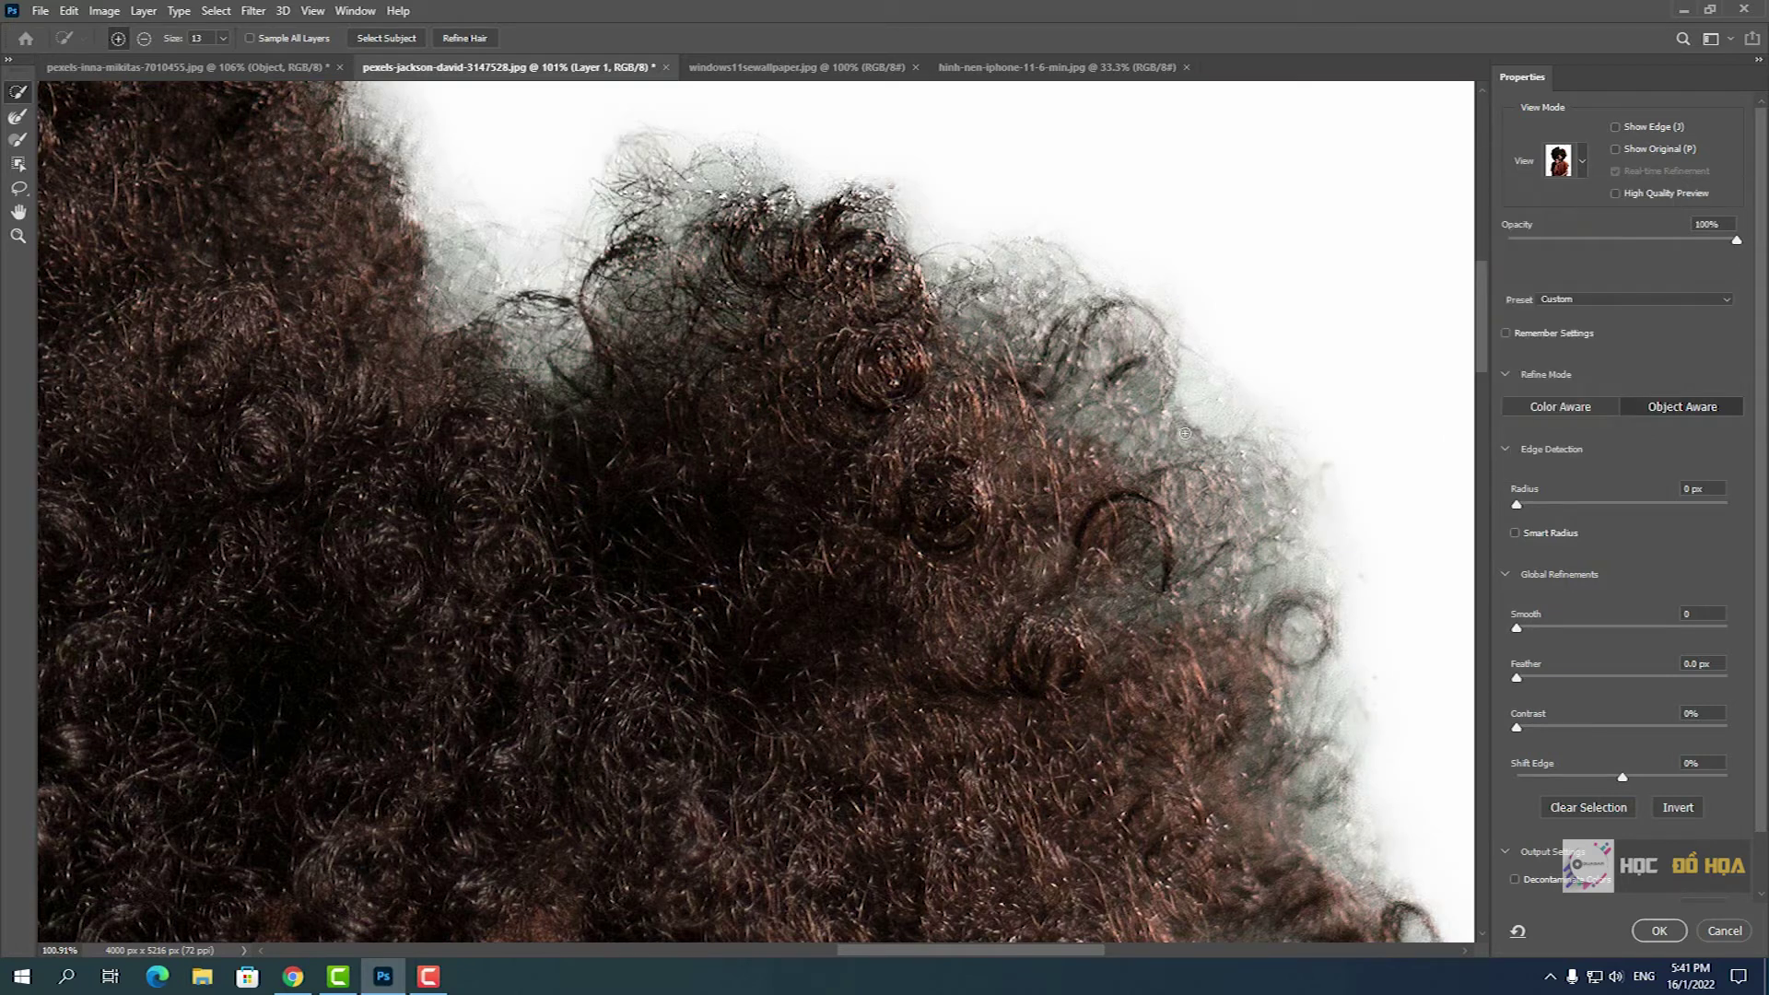
drag(1191, 426, 770, 378)
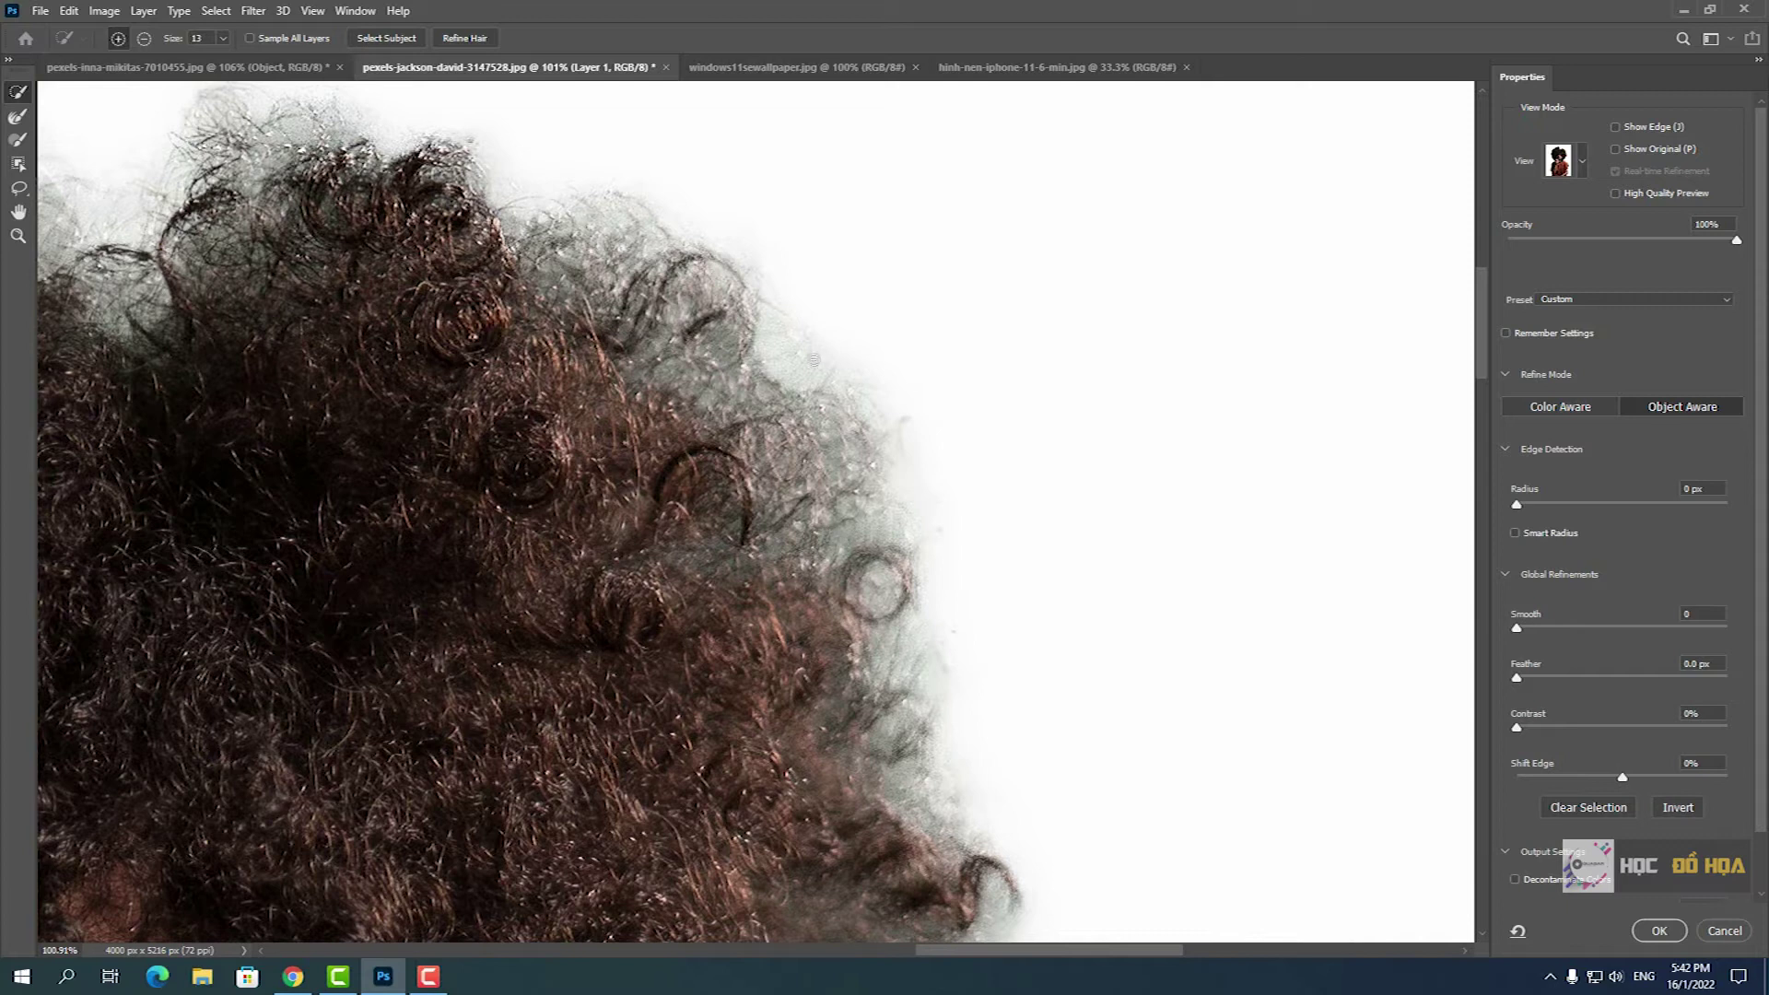
click(1553, 408)
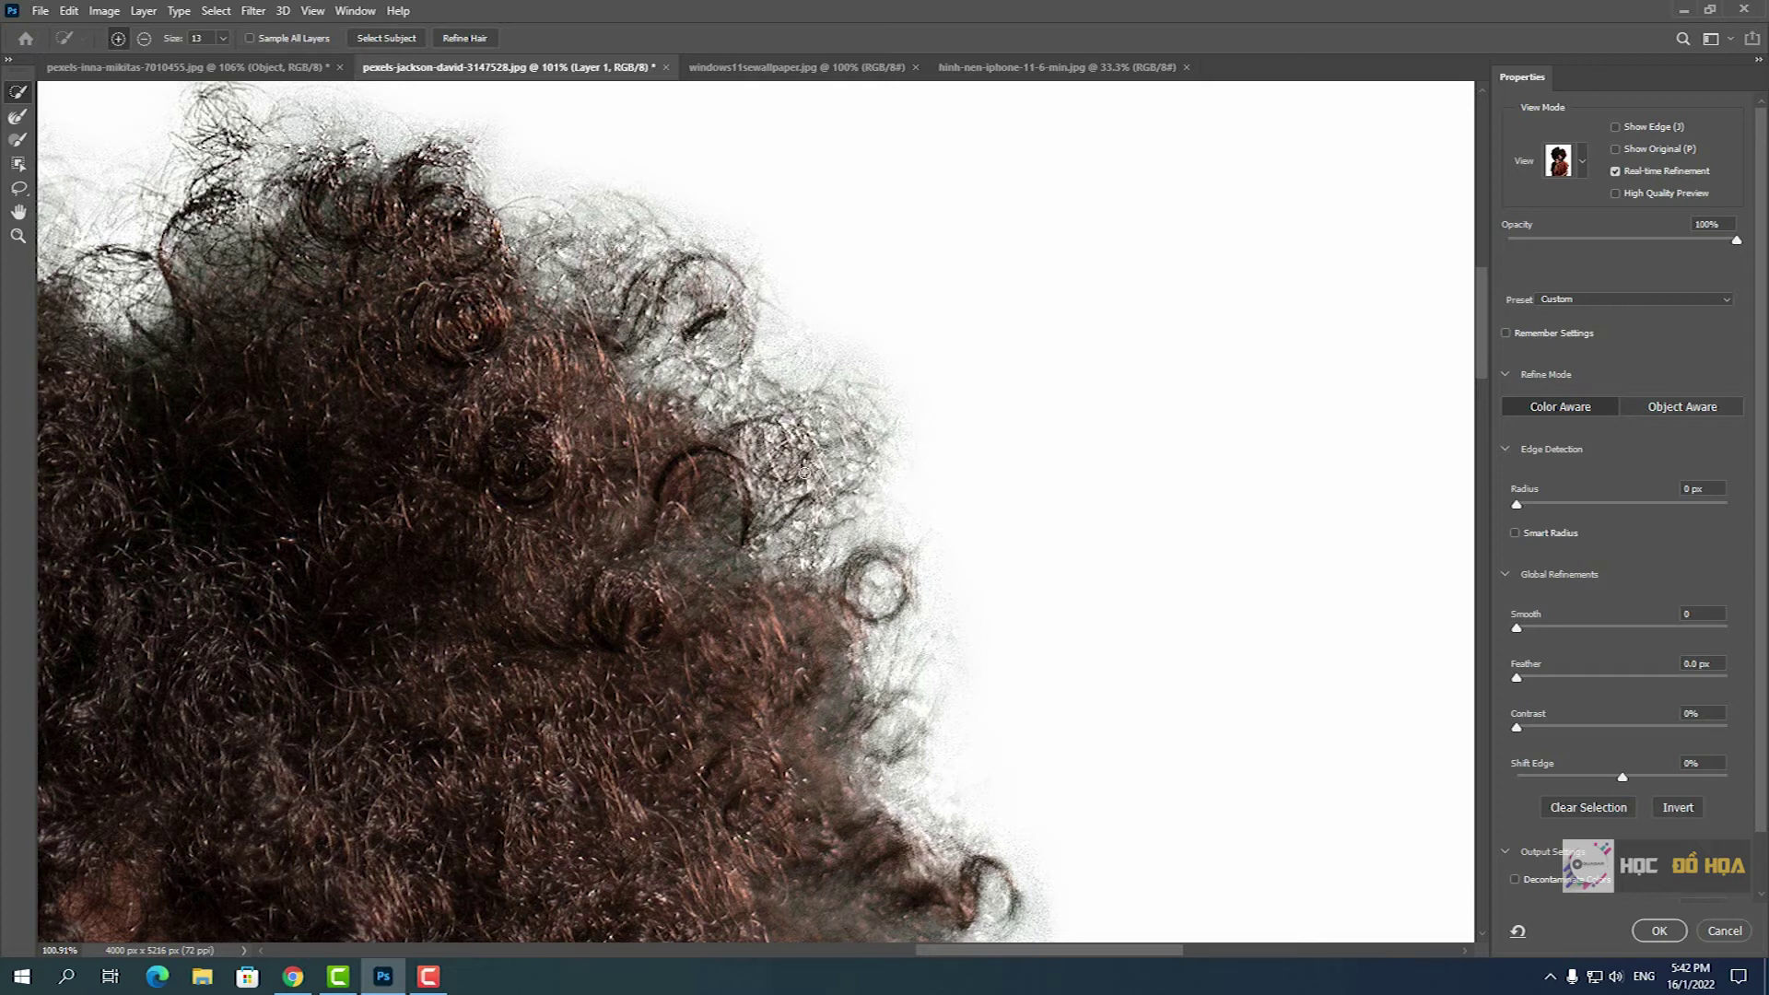
scroll(820, 500, up, 5)
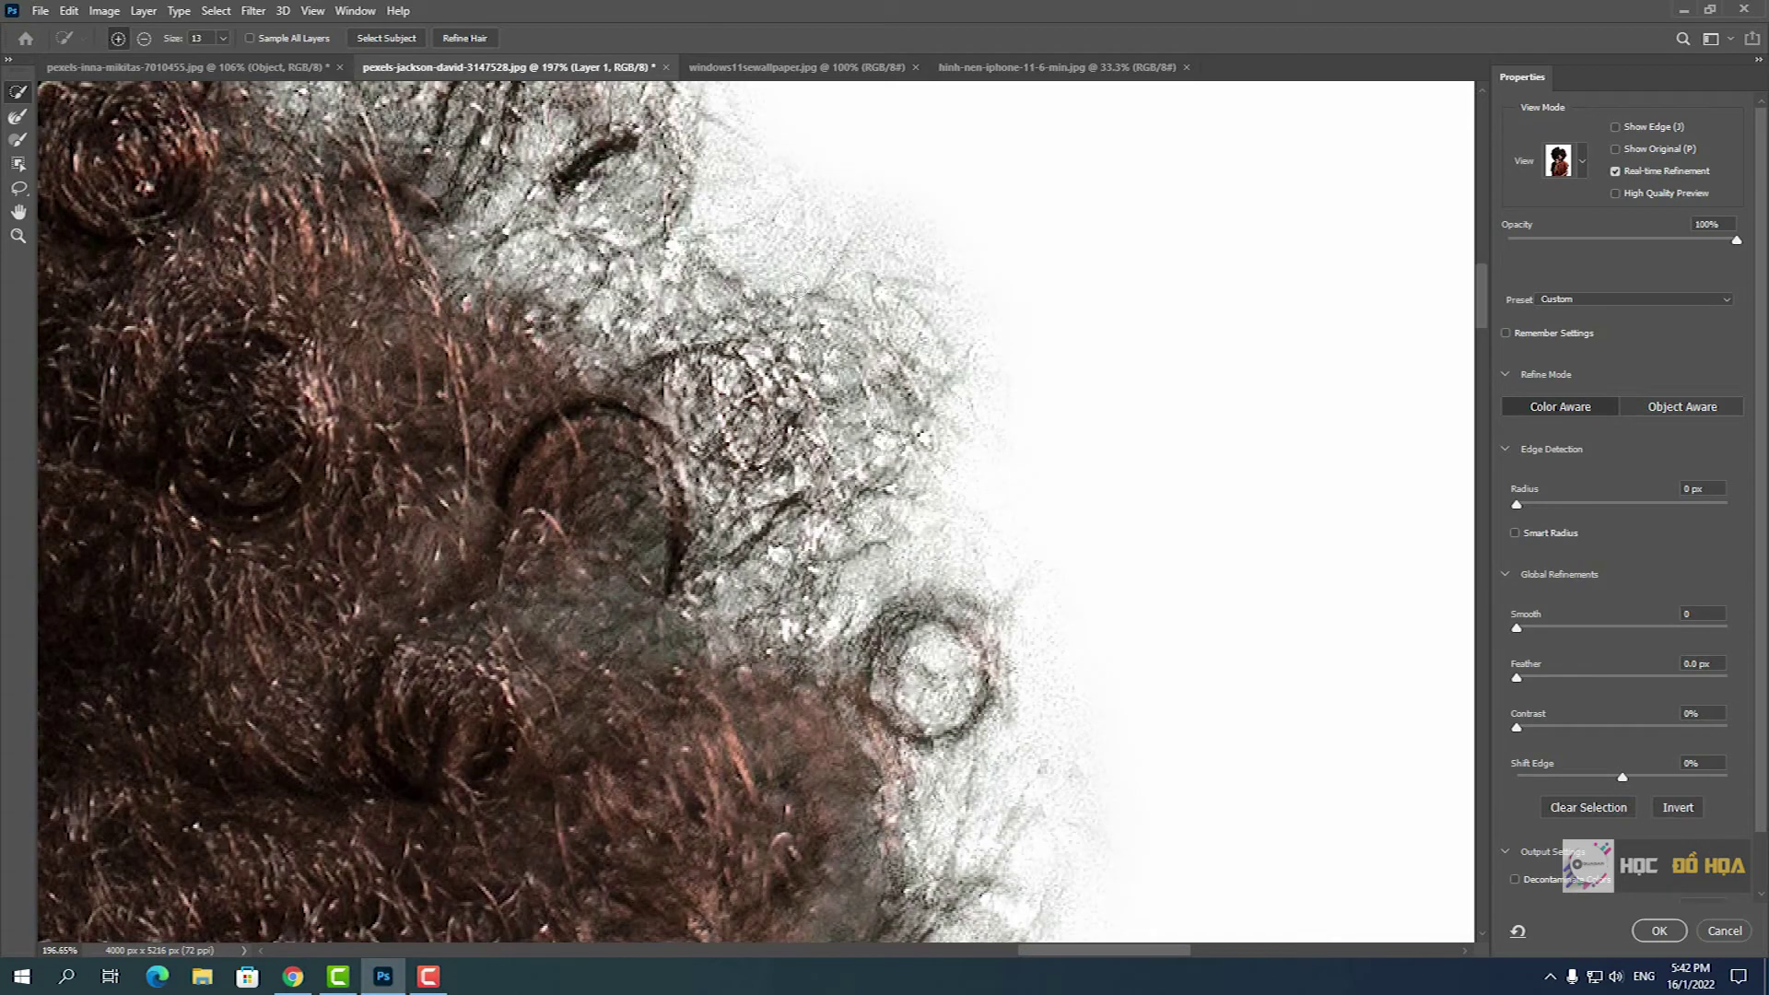
click(1680, 412)
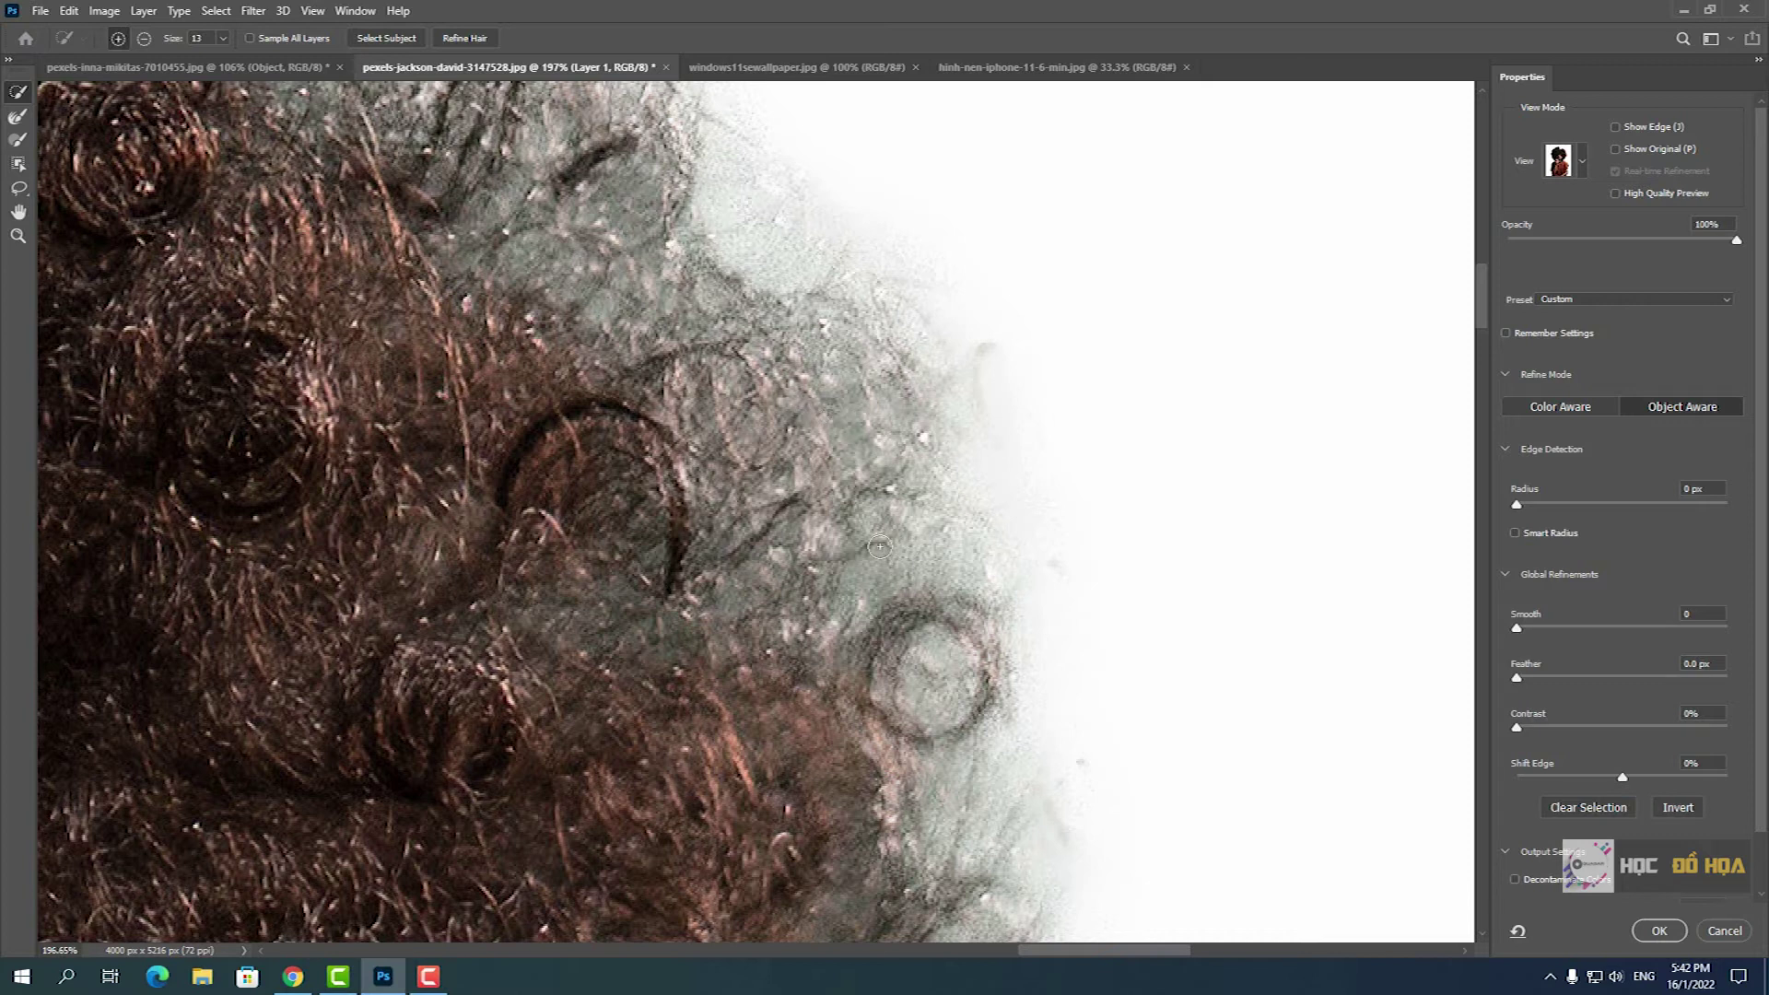
drag(970, 508, 1070, 403)
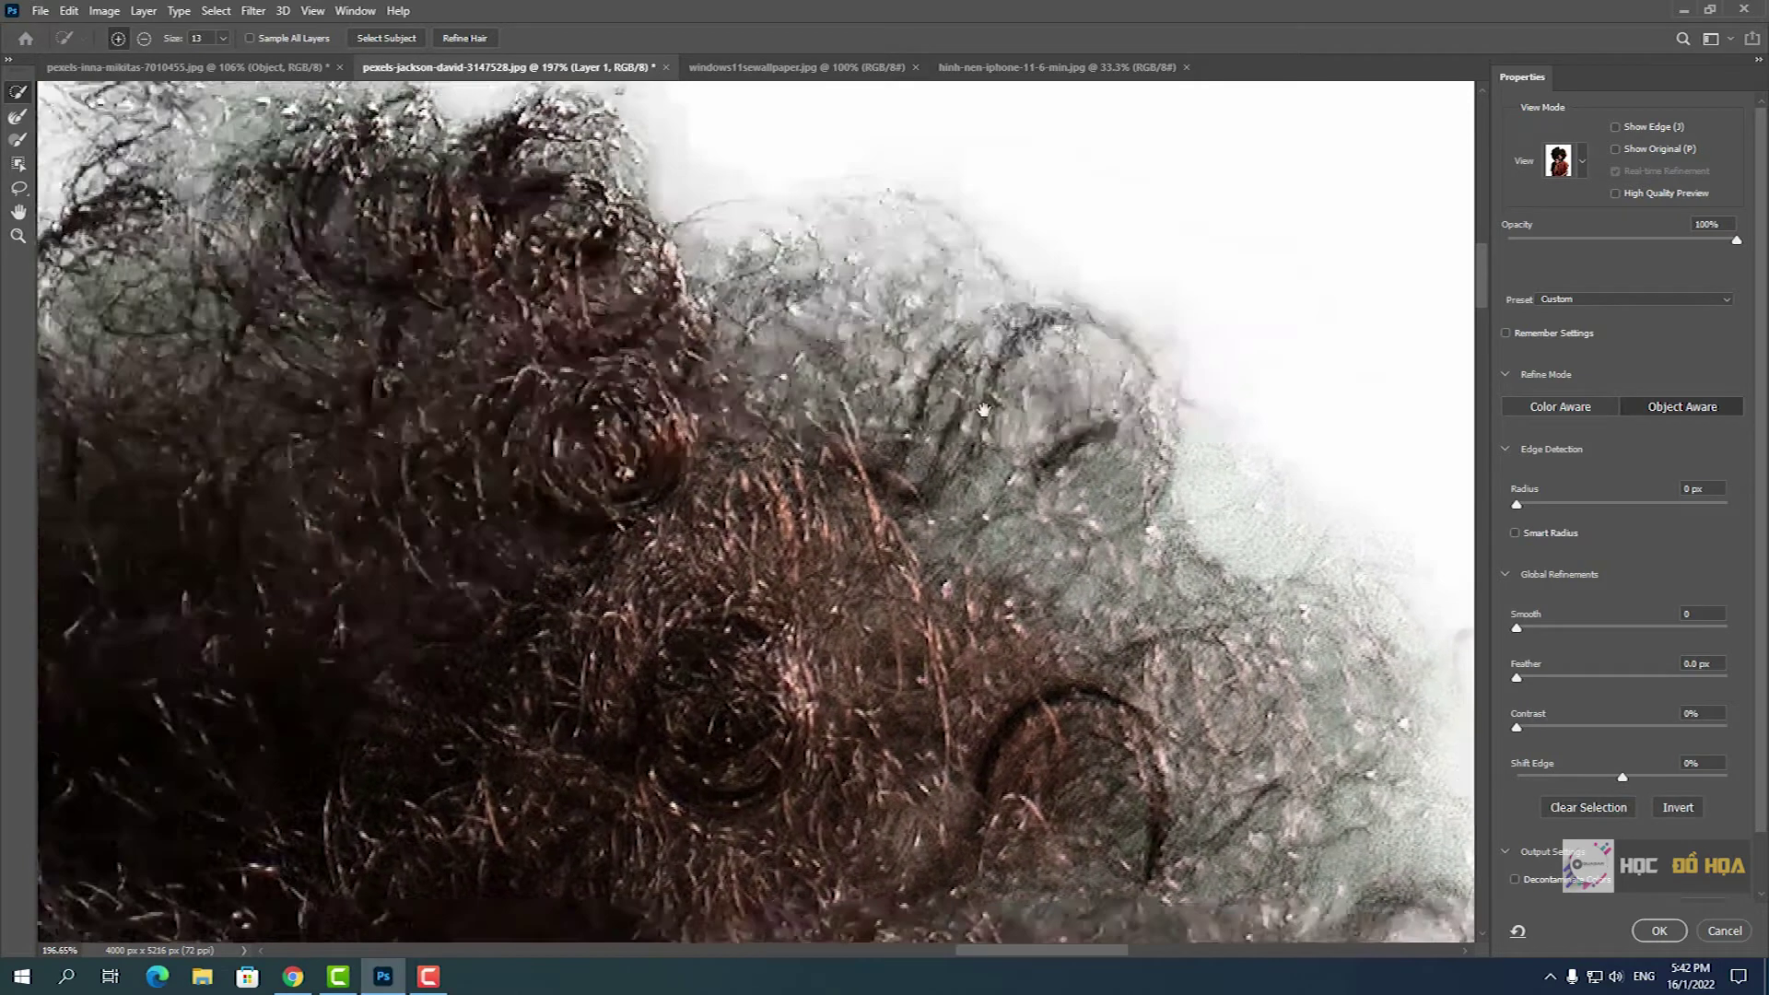
scroll(1070, 403, down, 4)
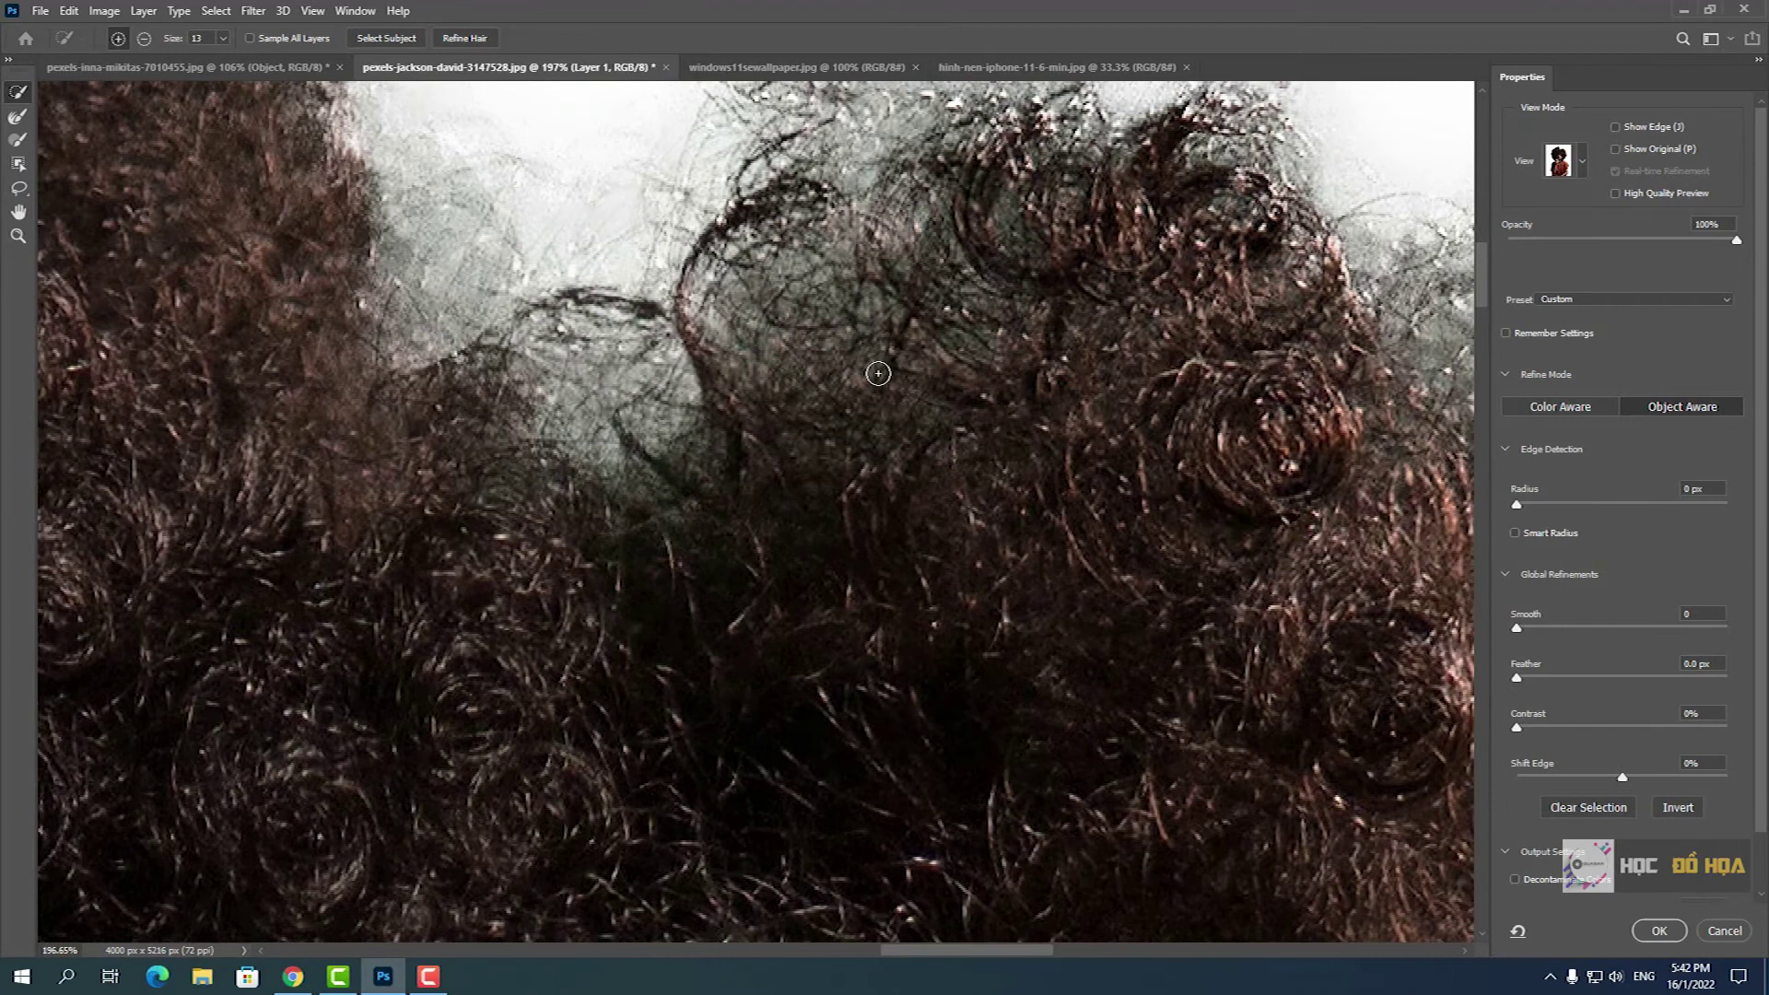
scroll(856, 397, down, 3)
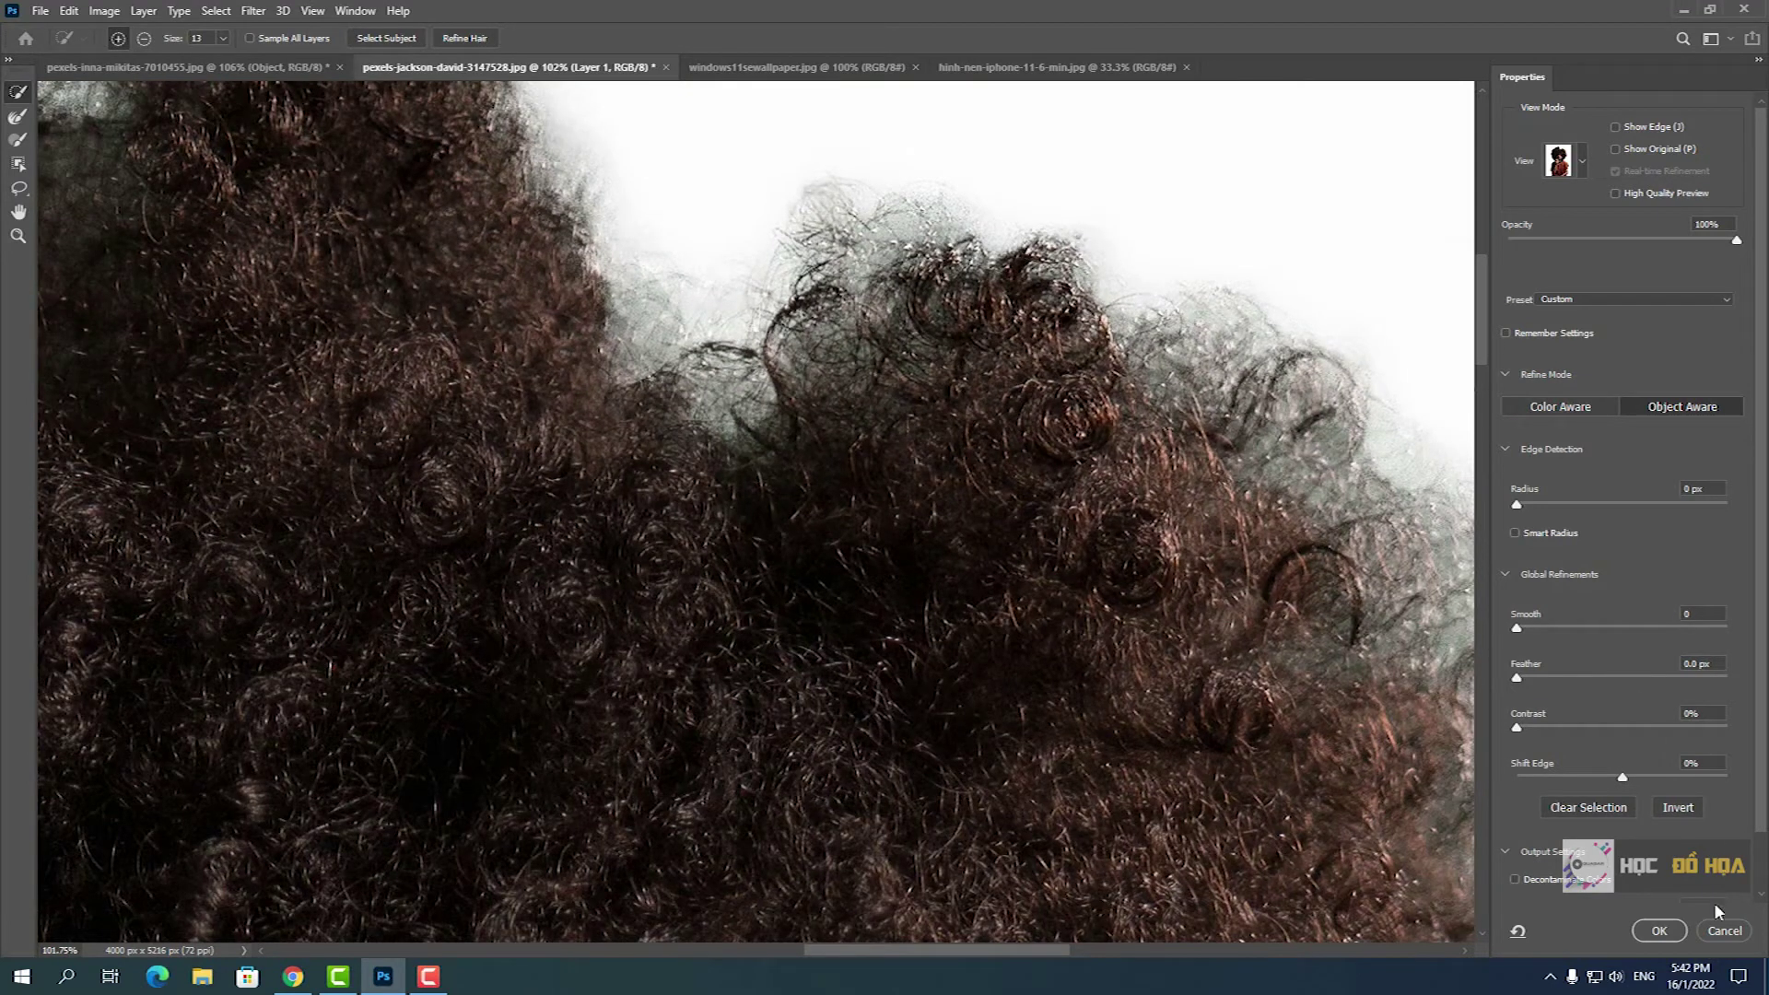
- Cancel Select and Mask and return to the pexels-inna-mikitas-7010455.jpg portrait
click(1719, 927)
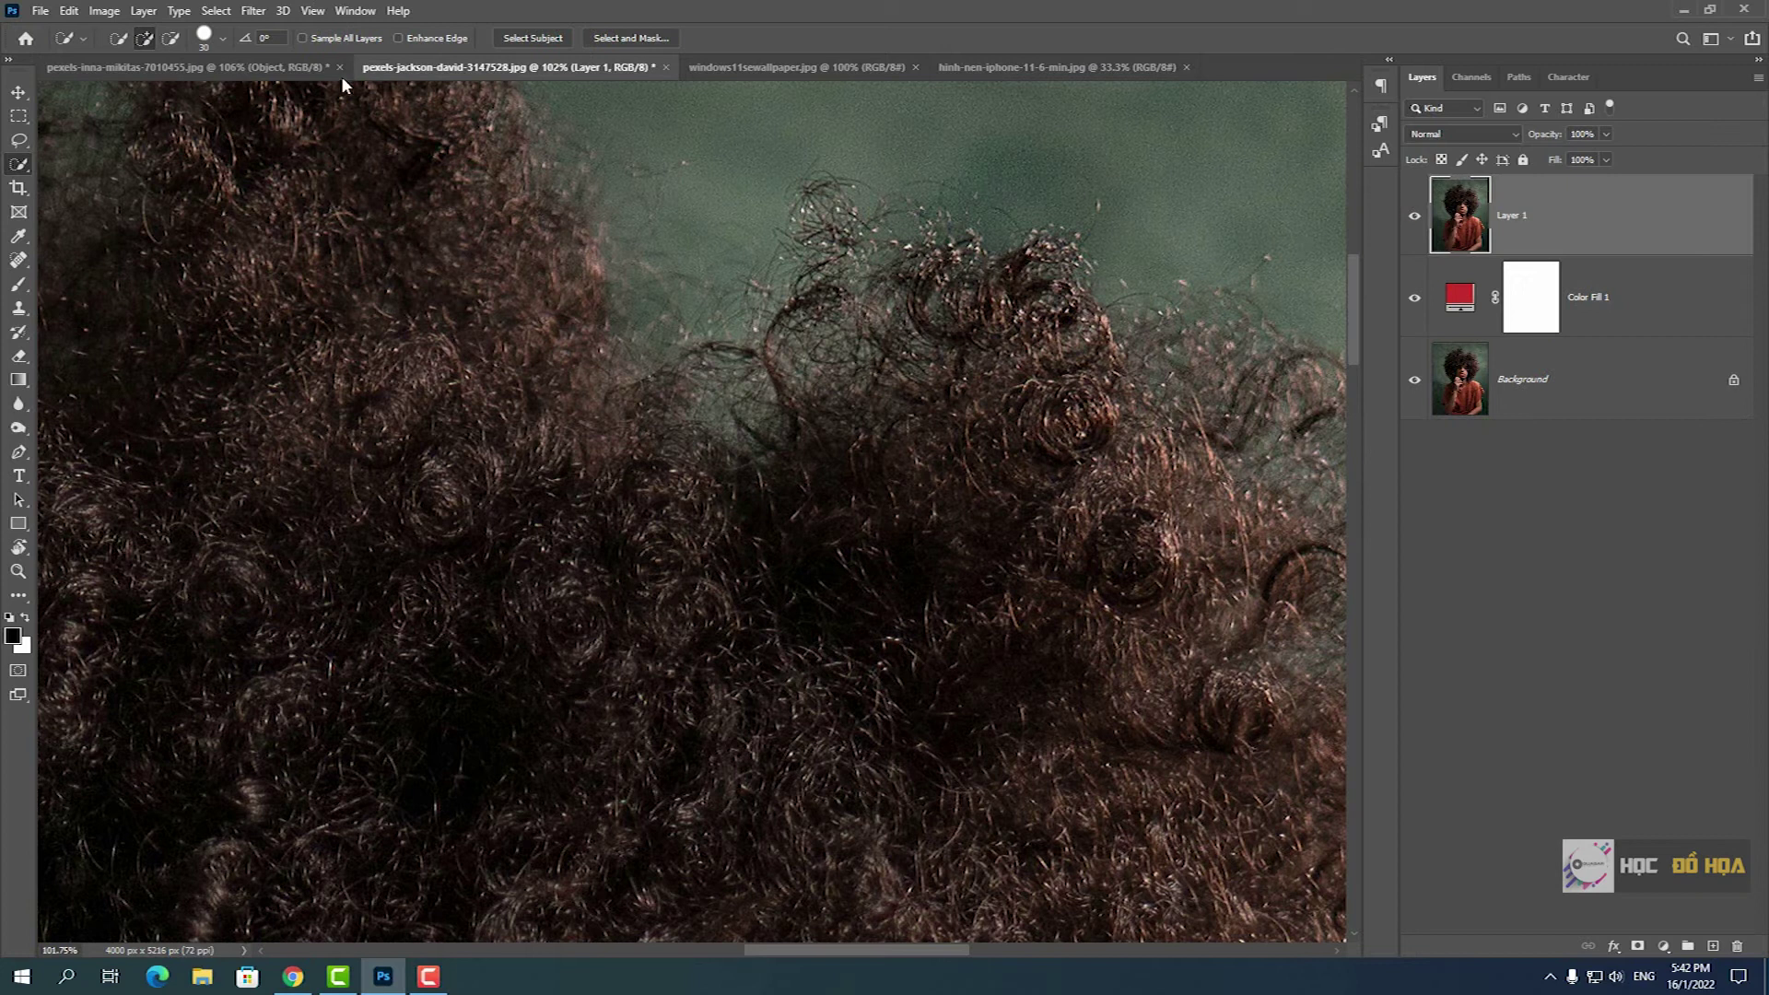
click(283, 69)
scroll(1078, 407, down, 3)
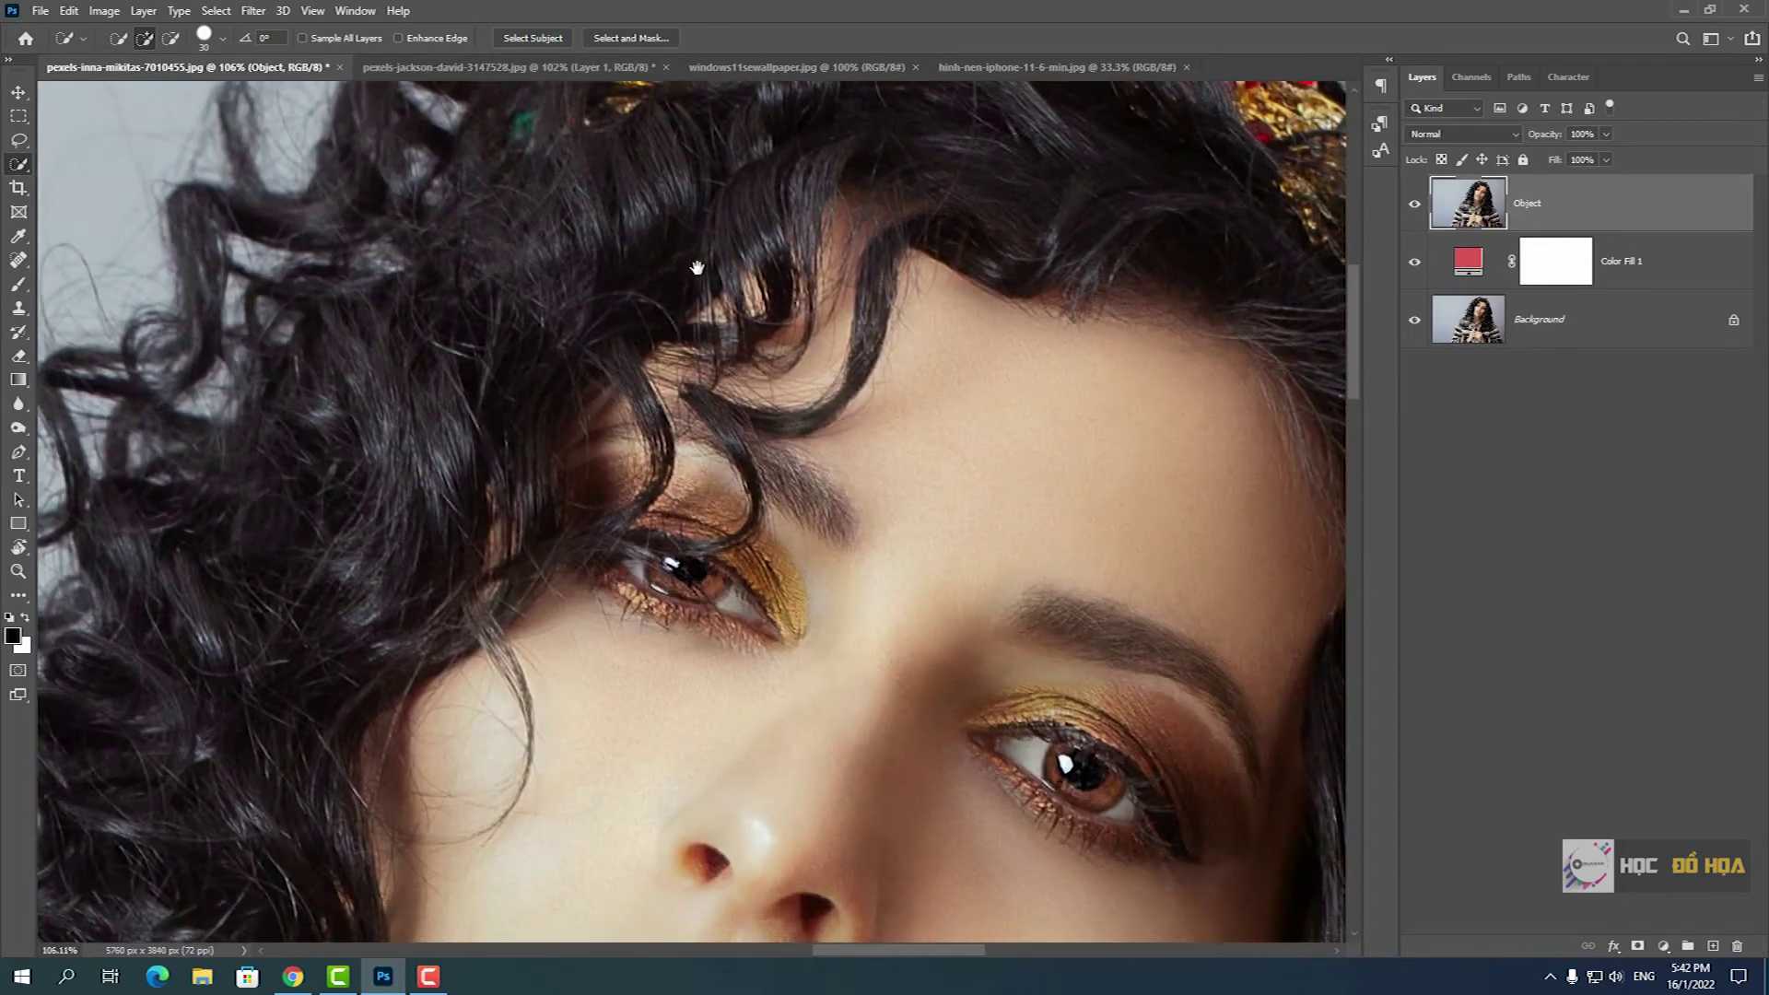
- Reopen Select and Mask with Alt+Ctrl+R and preview the woman's cutout On White
key(alt+ctrl+r)
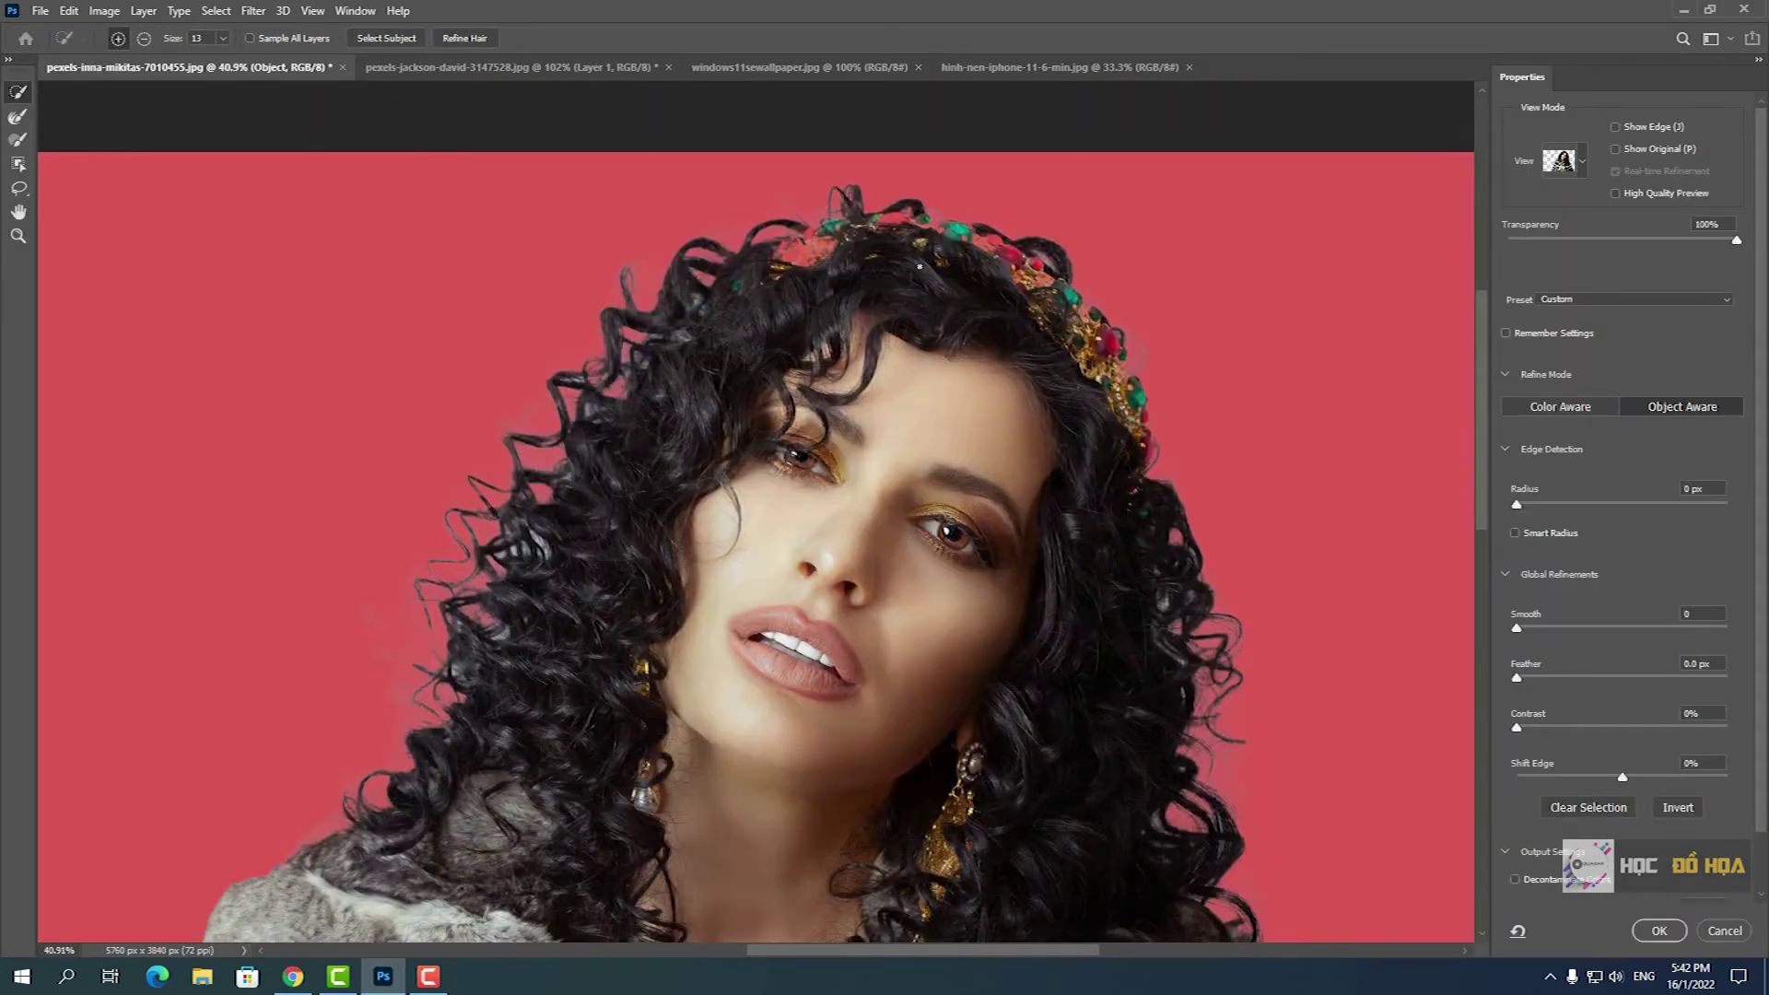
scroll(834, 259, up, 2)
scroll(828, 253, up, 2)
scroll(821, 248, up, 2)
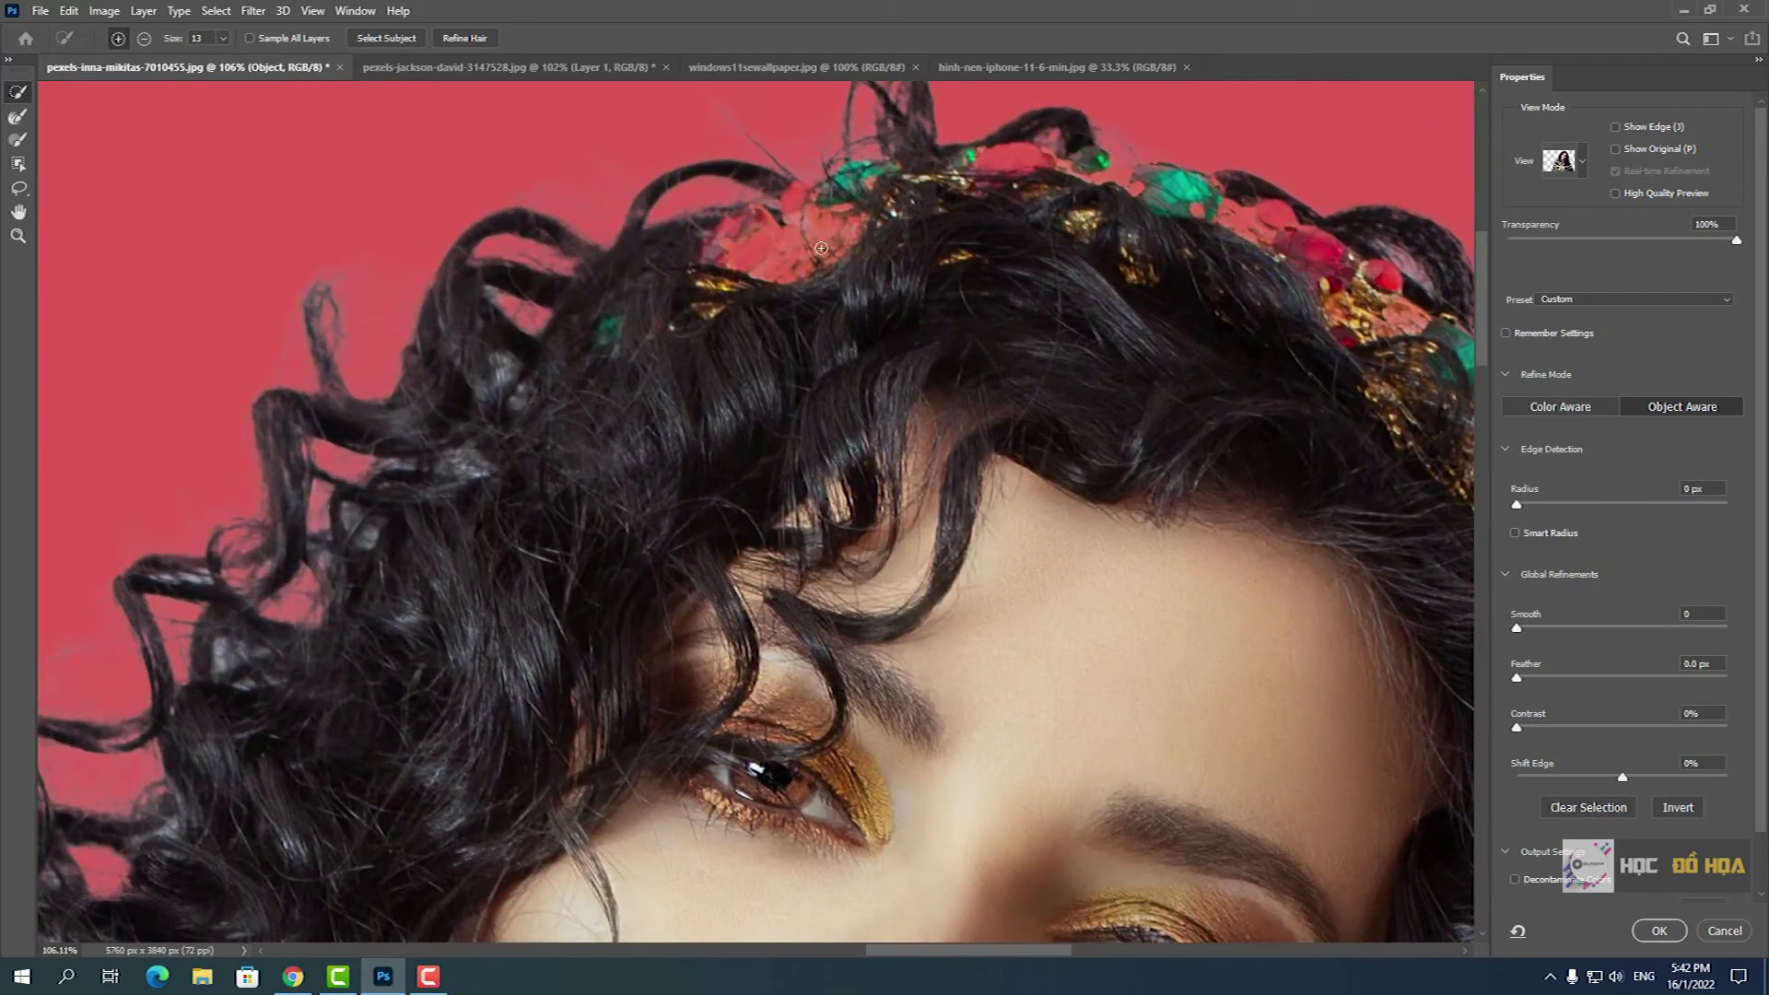
click(1583, 168)
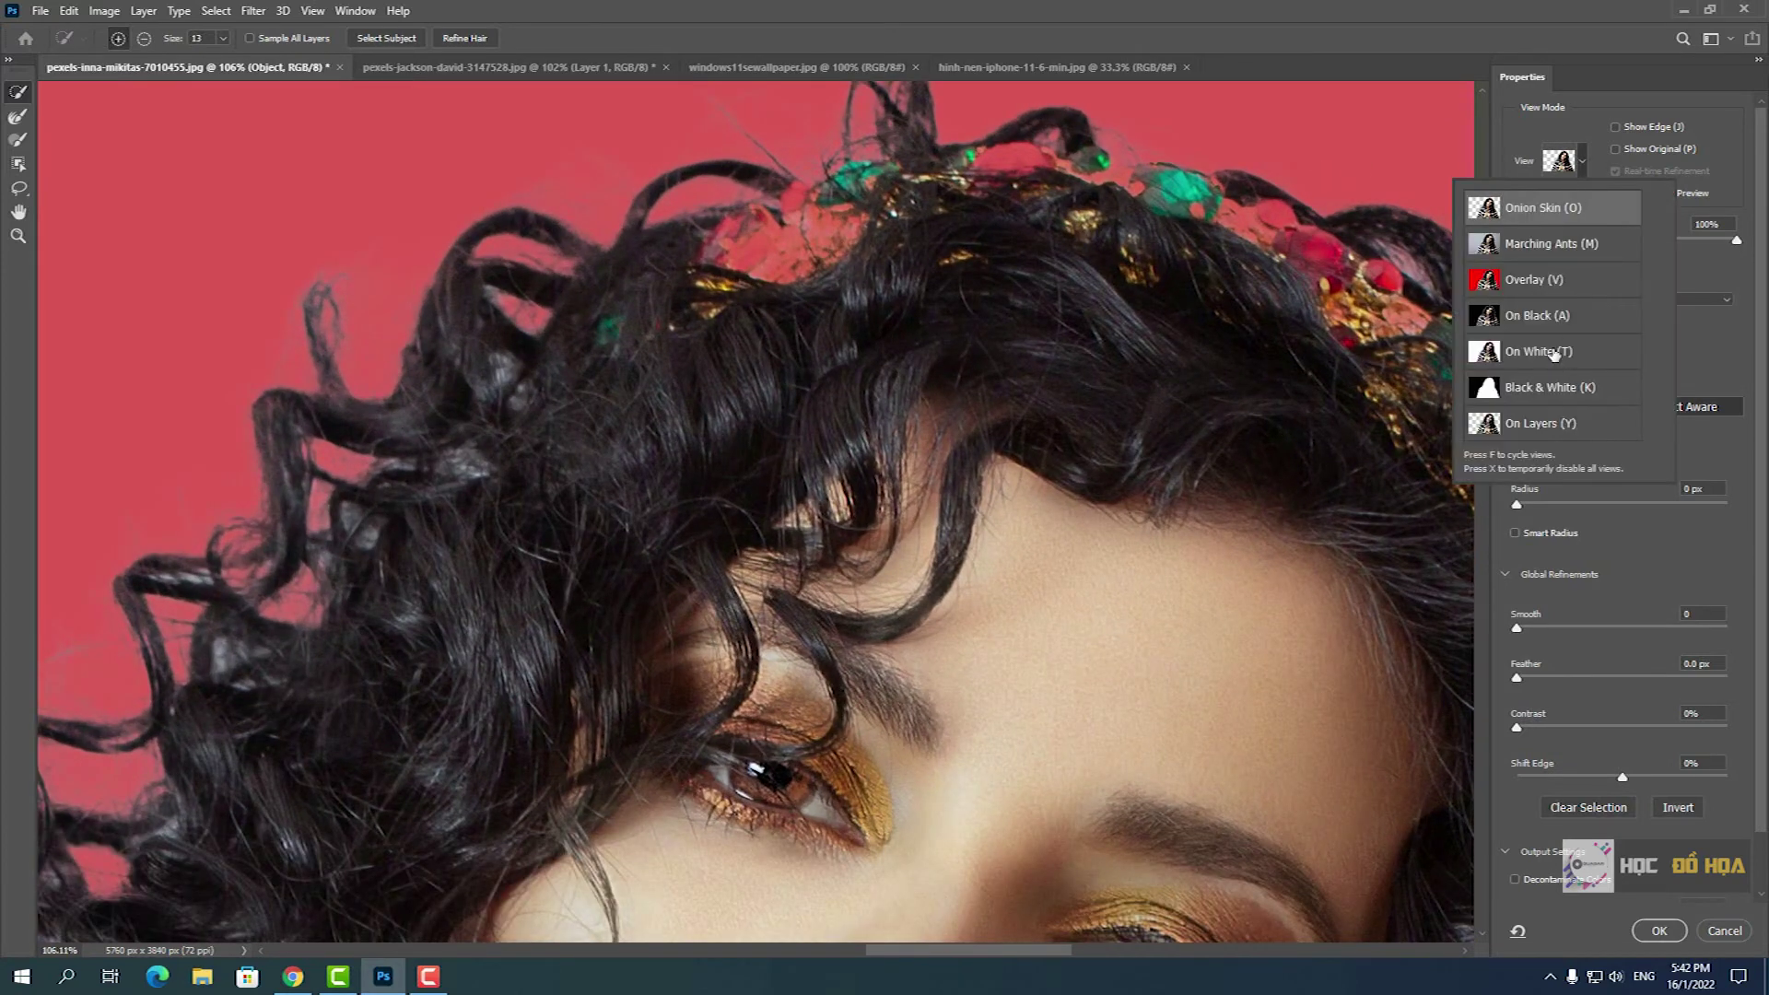
click(1555, 353)
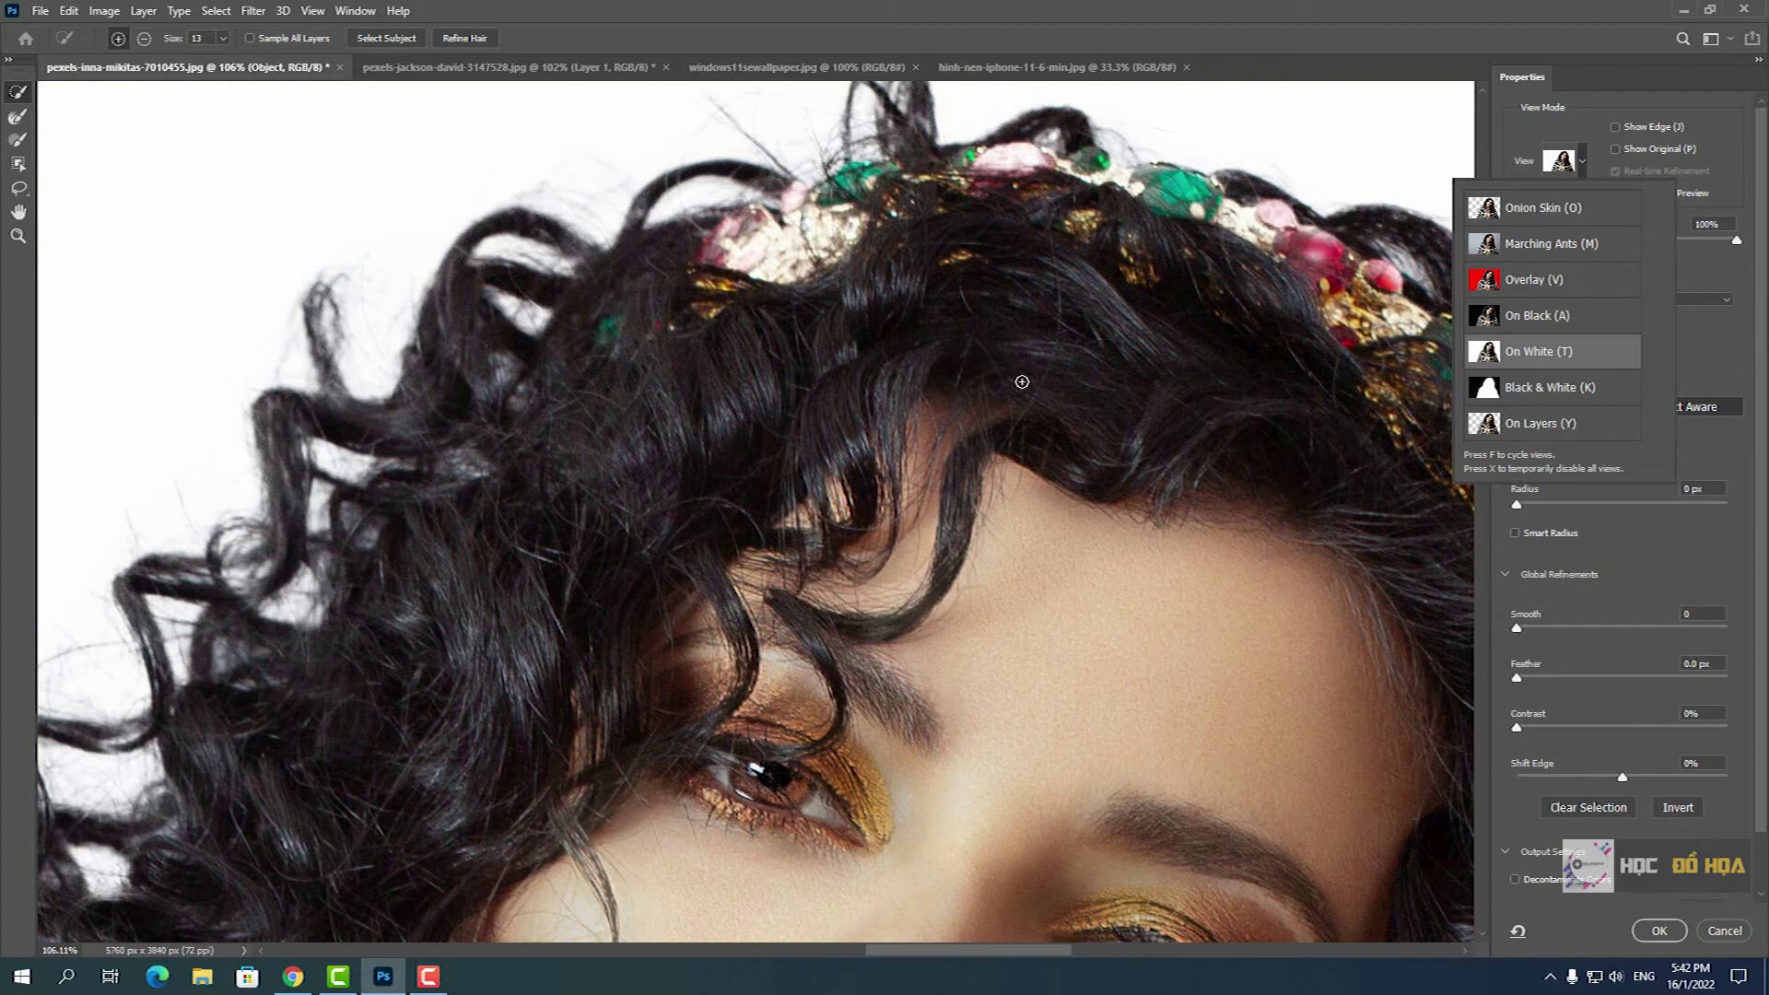
click(1696, 357)
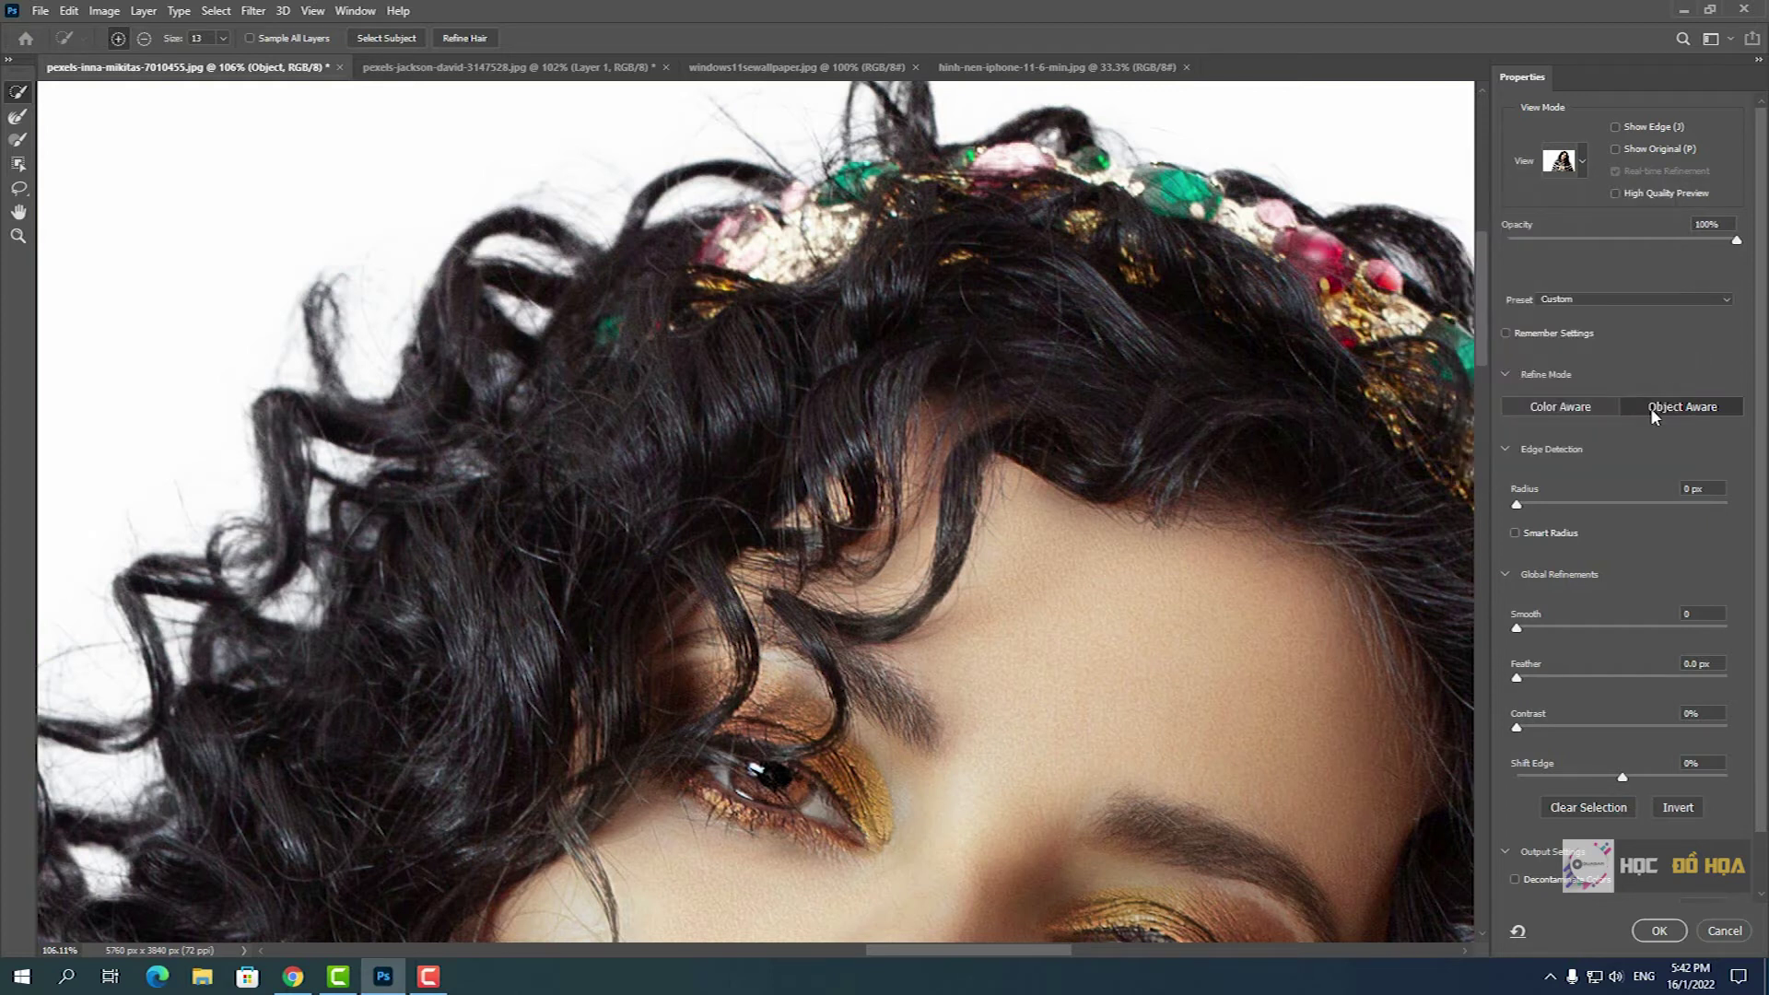
- Switch Refine Mode to Color Aware and pick the Refine Edge Brush Tool
click(1556, 408)
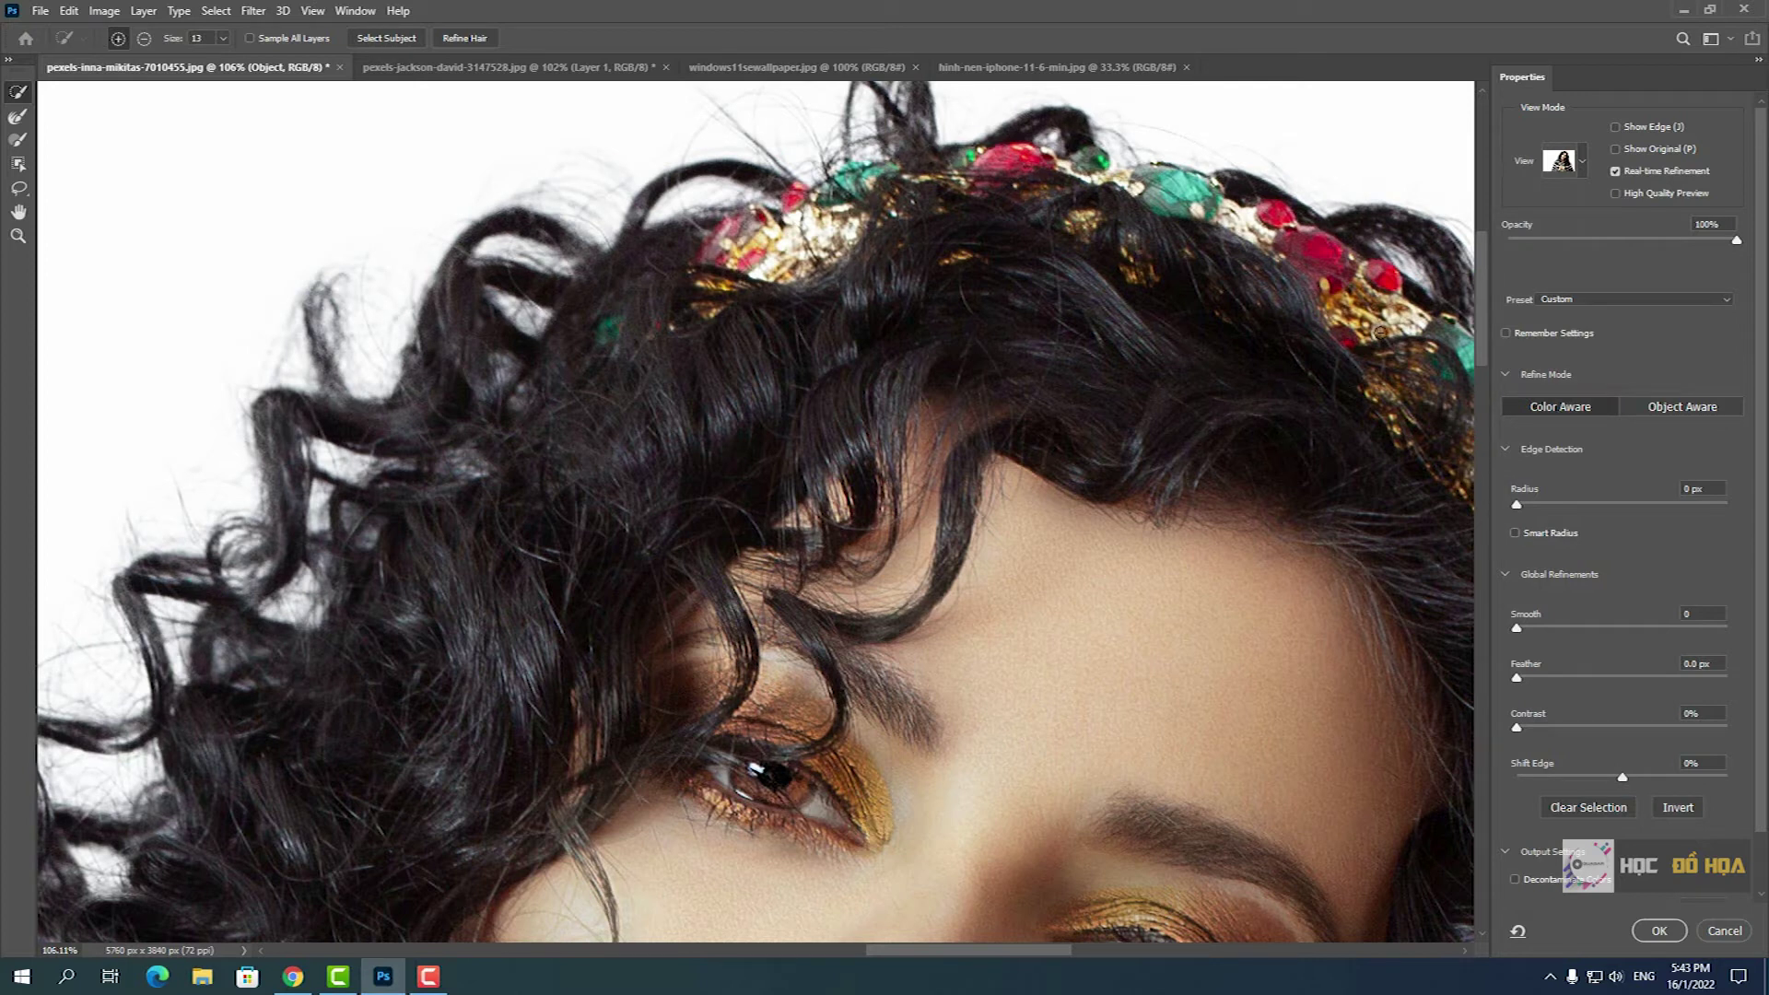
mouse_move(726, 407)
mouse_down()
mouse_move(842, 304)
mouse_move(898, 368)
mouse_move(917, 285)
mouse_move(931, 301)
mouse_up()
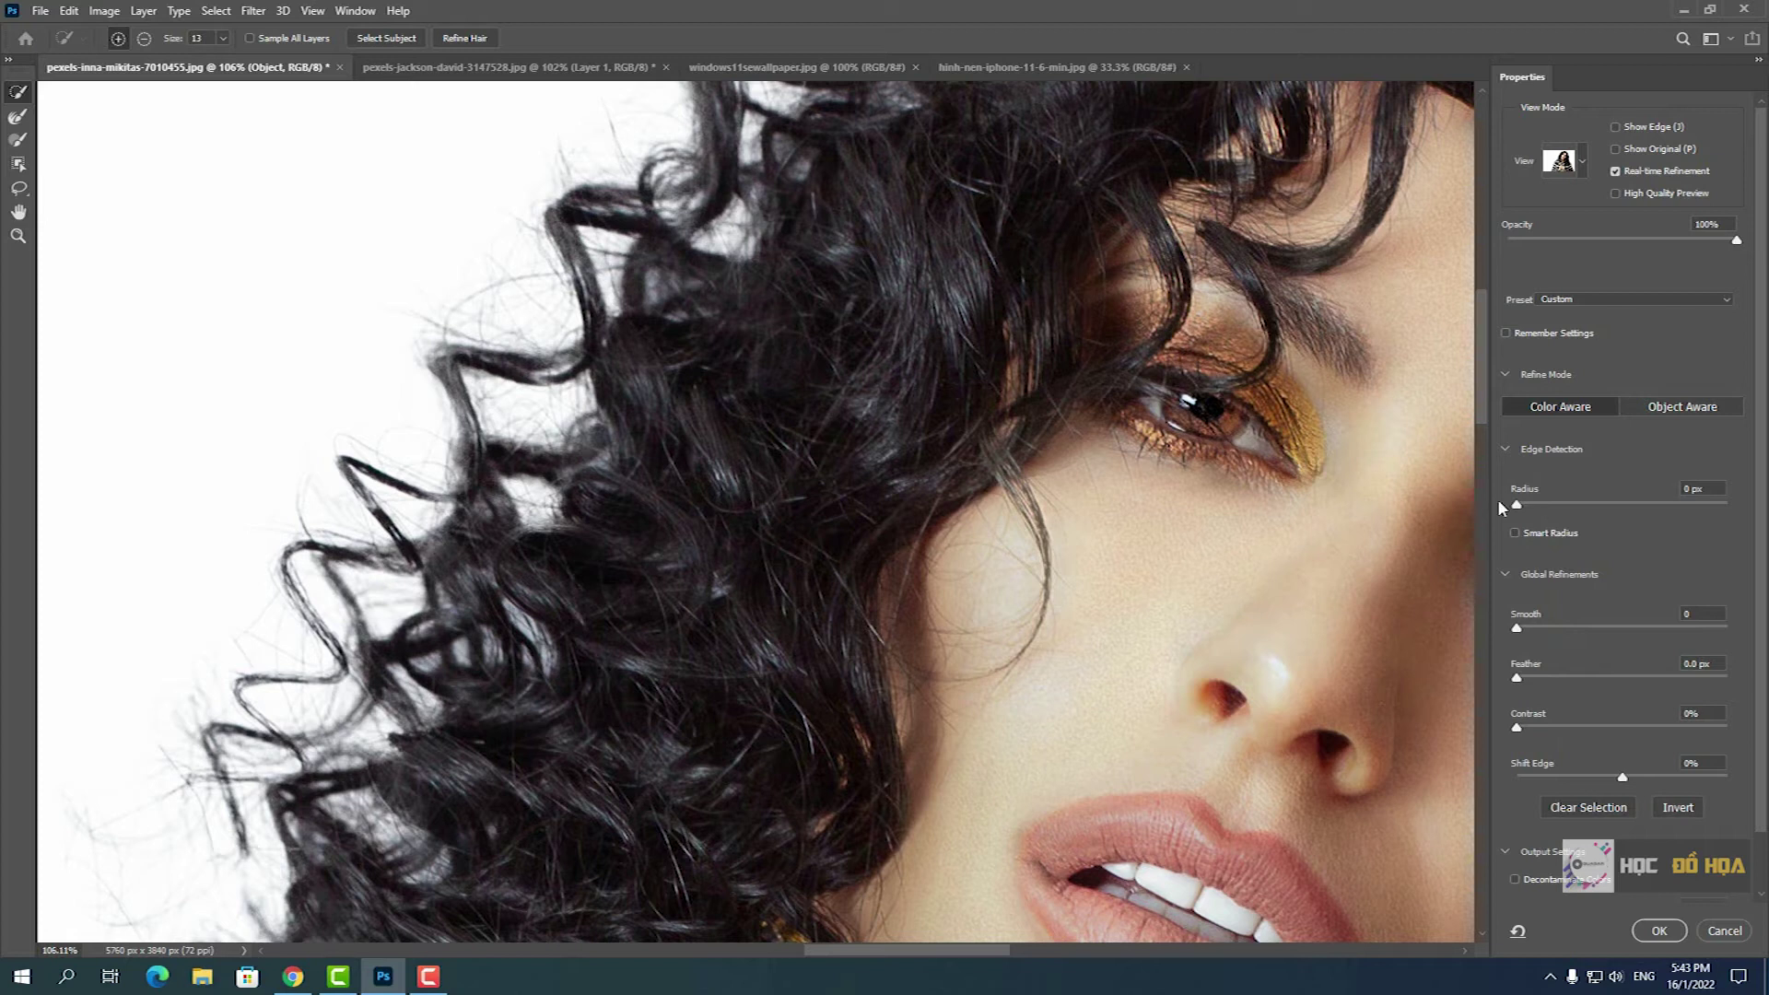
click(18, 120)
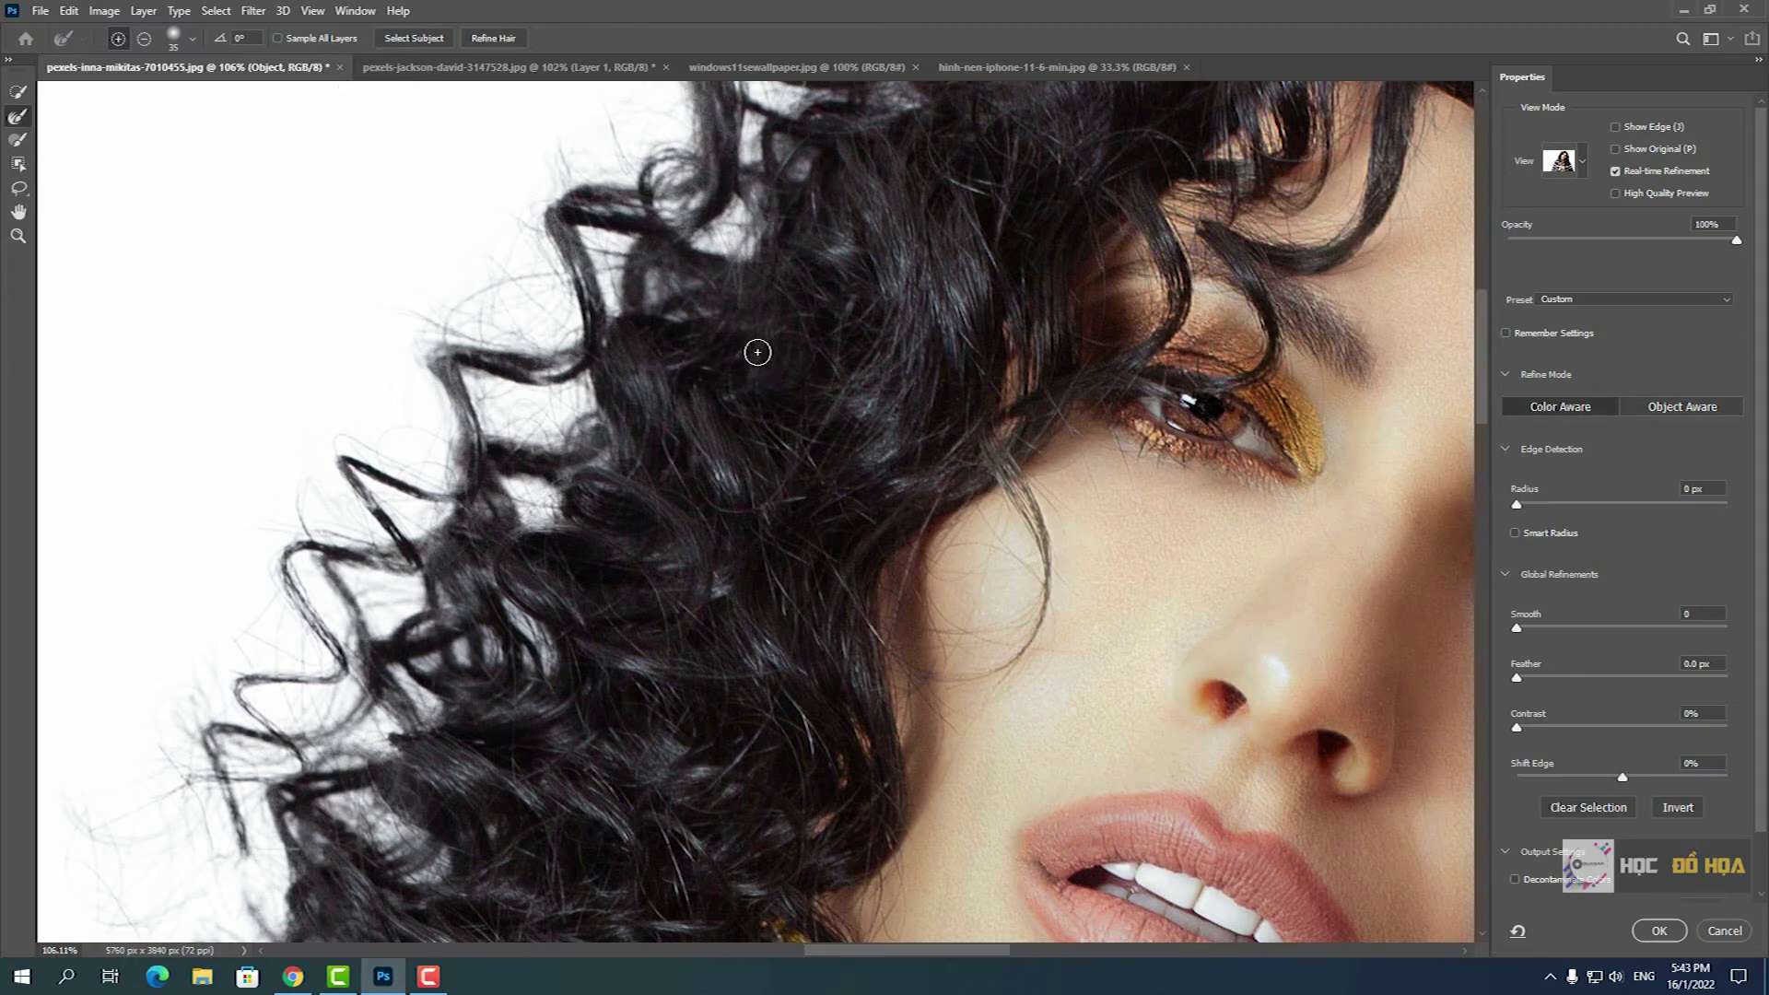
- Pan across the face, earring curls and jeweled headband to inspect the hair edges
mouse_move(793, 335)
mouse_down()
mouse_move(727, 452)
mouse_move(709, 564)
mouse_up()
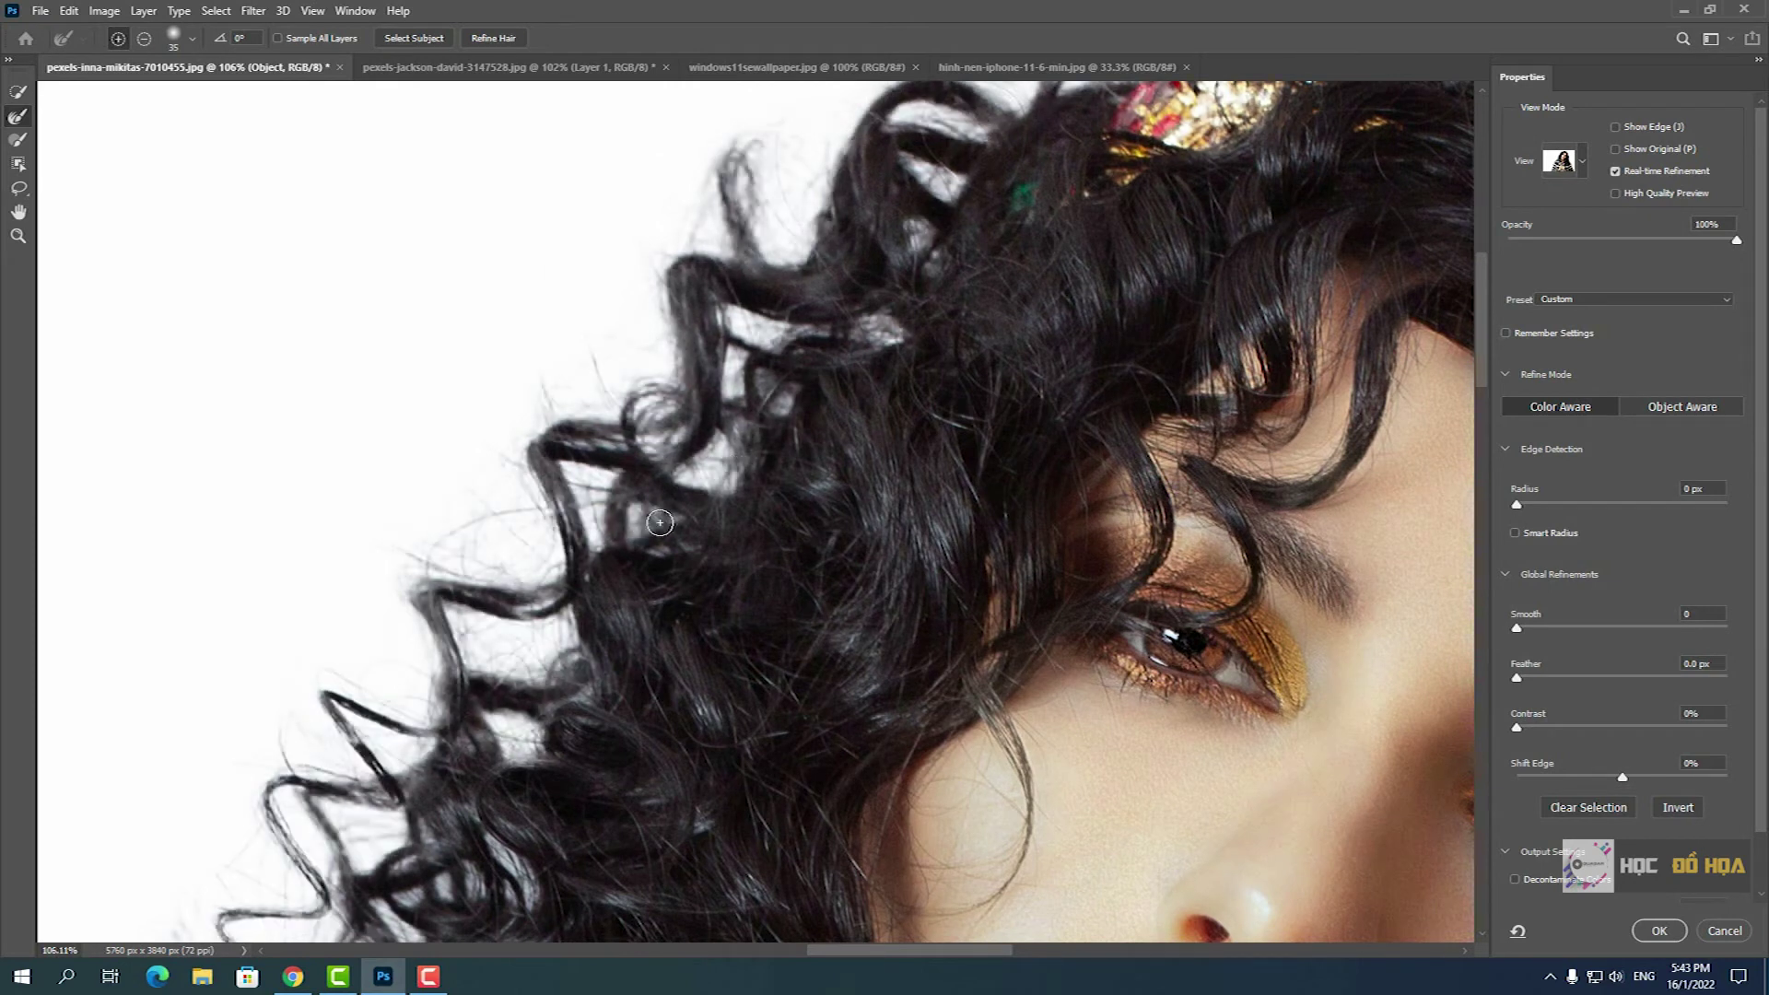
drag(657, 524, 692, 441)
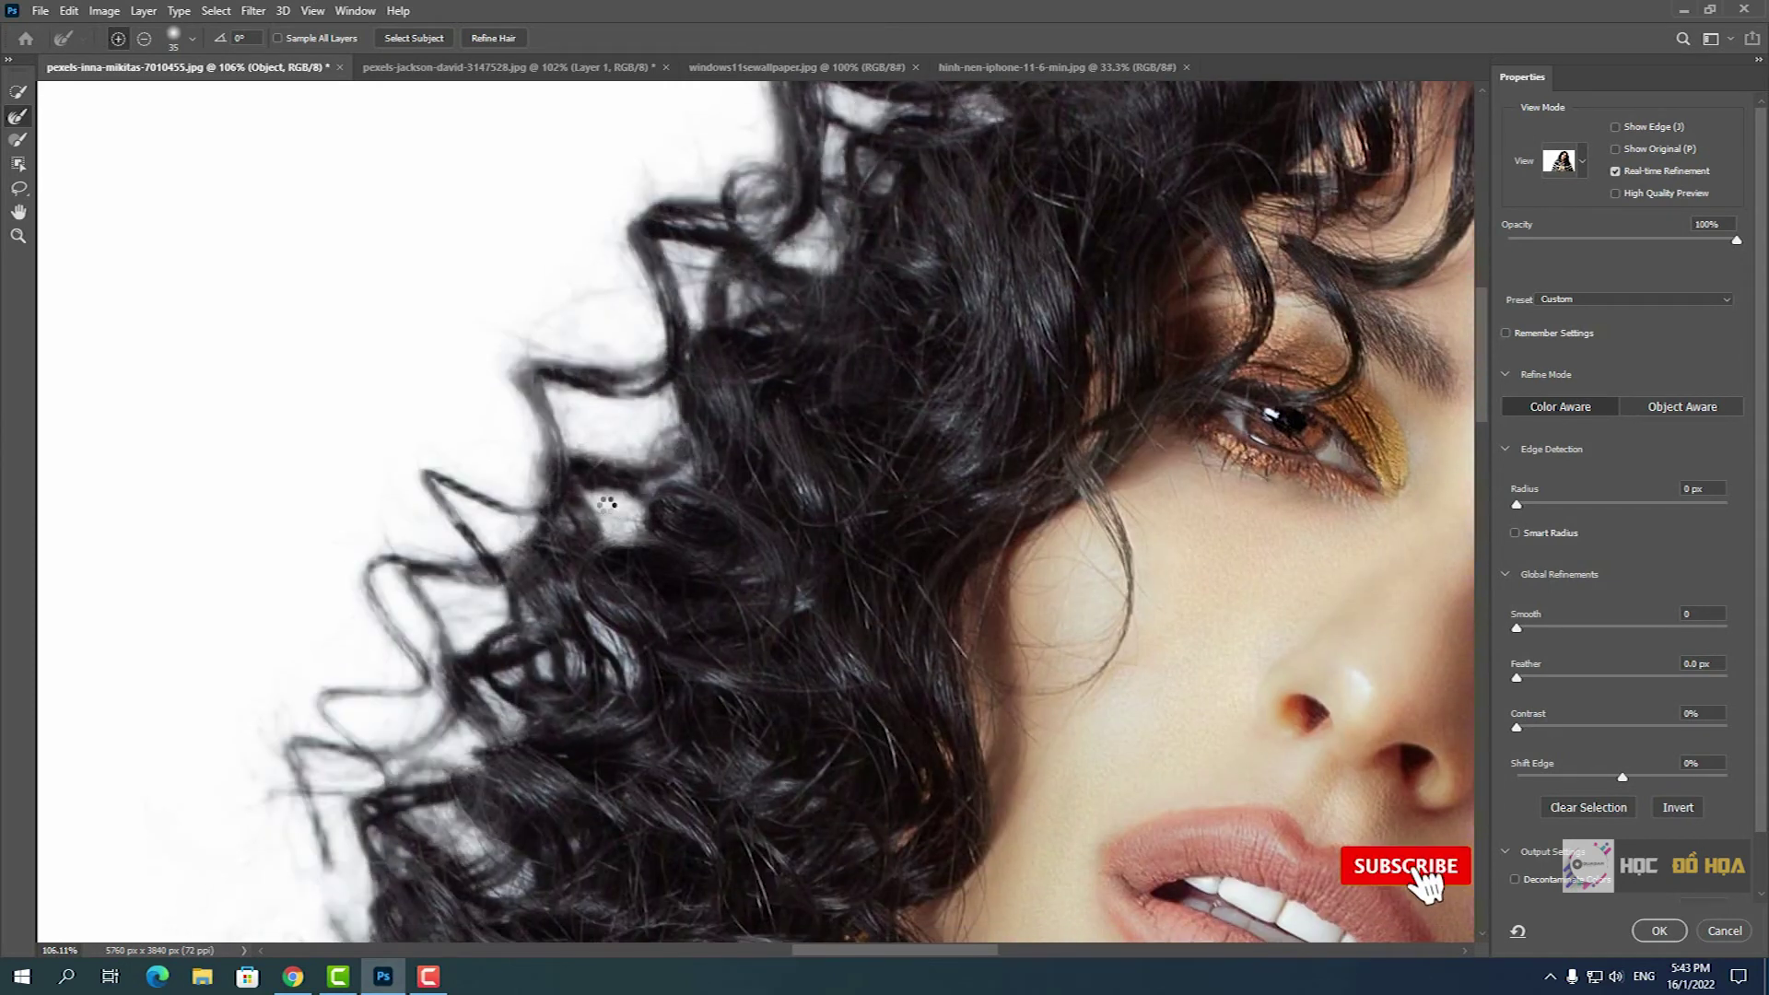
drag(627, 521, 702, 480)
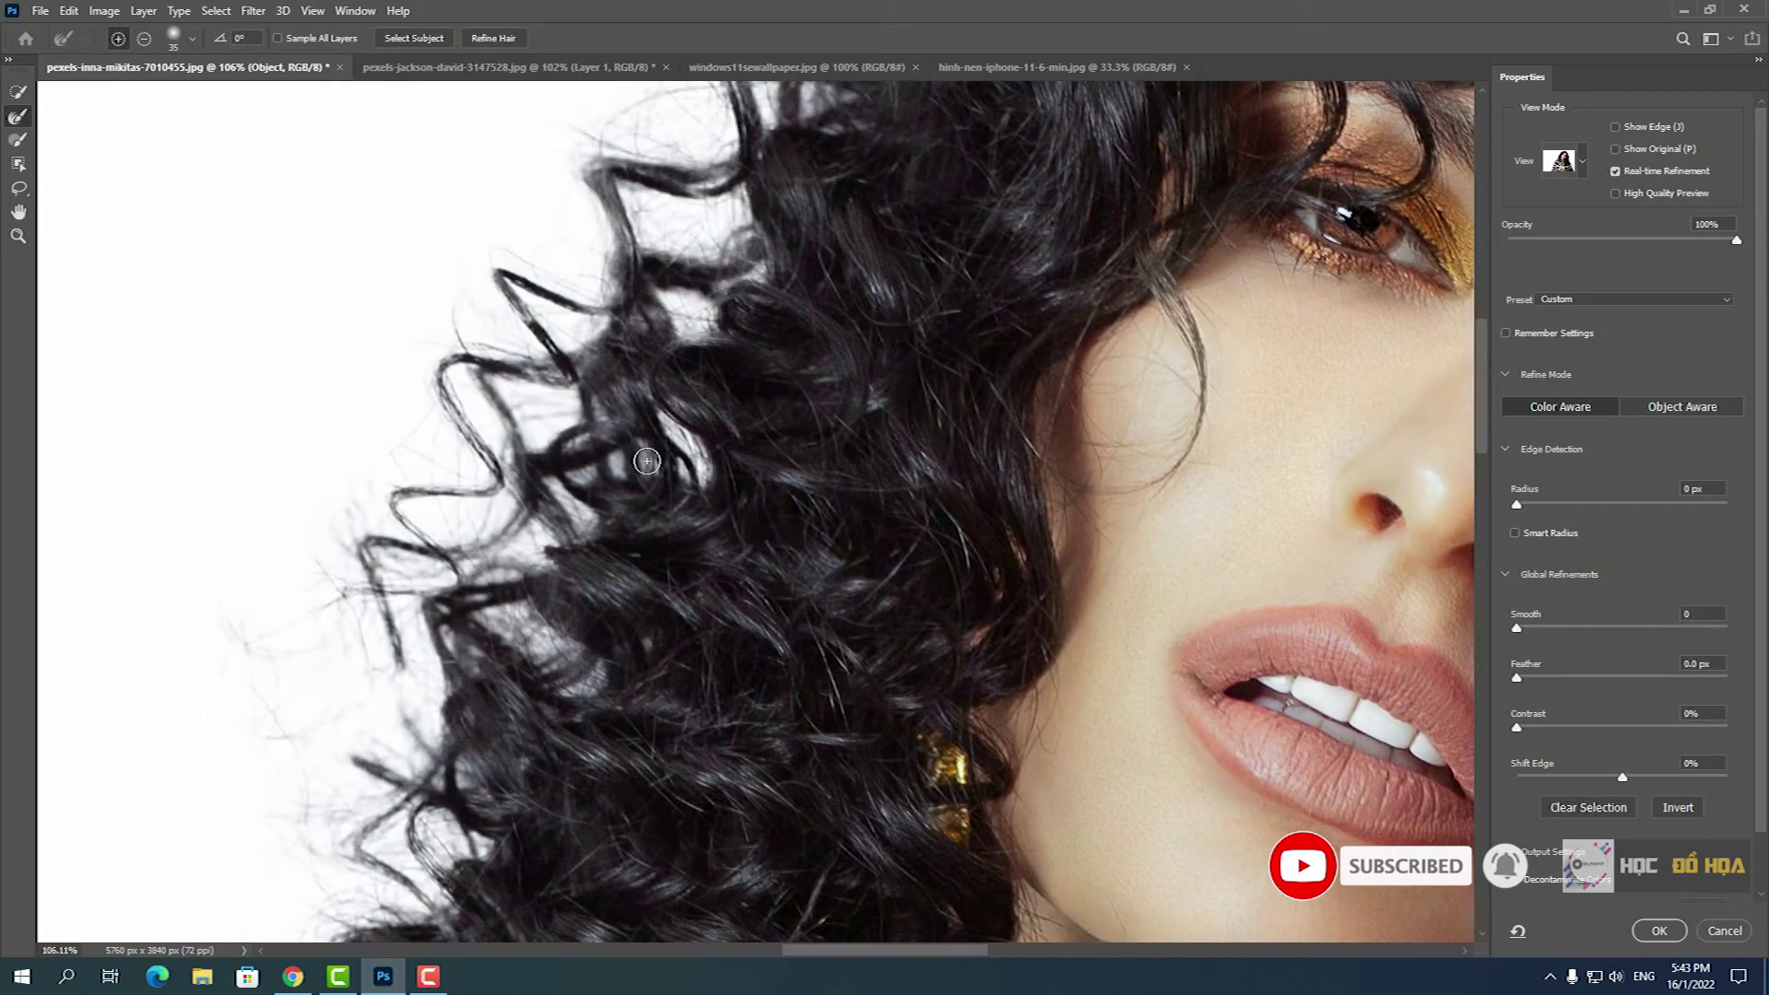
drag(630, 468, 726, 292)
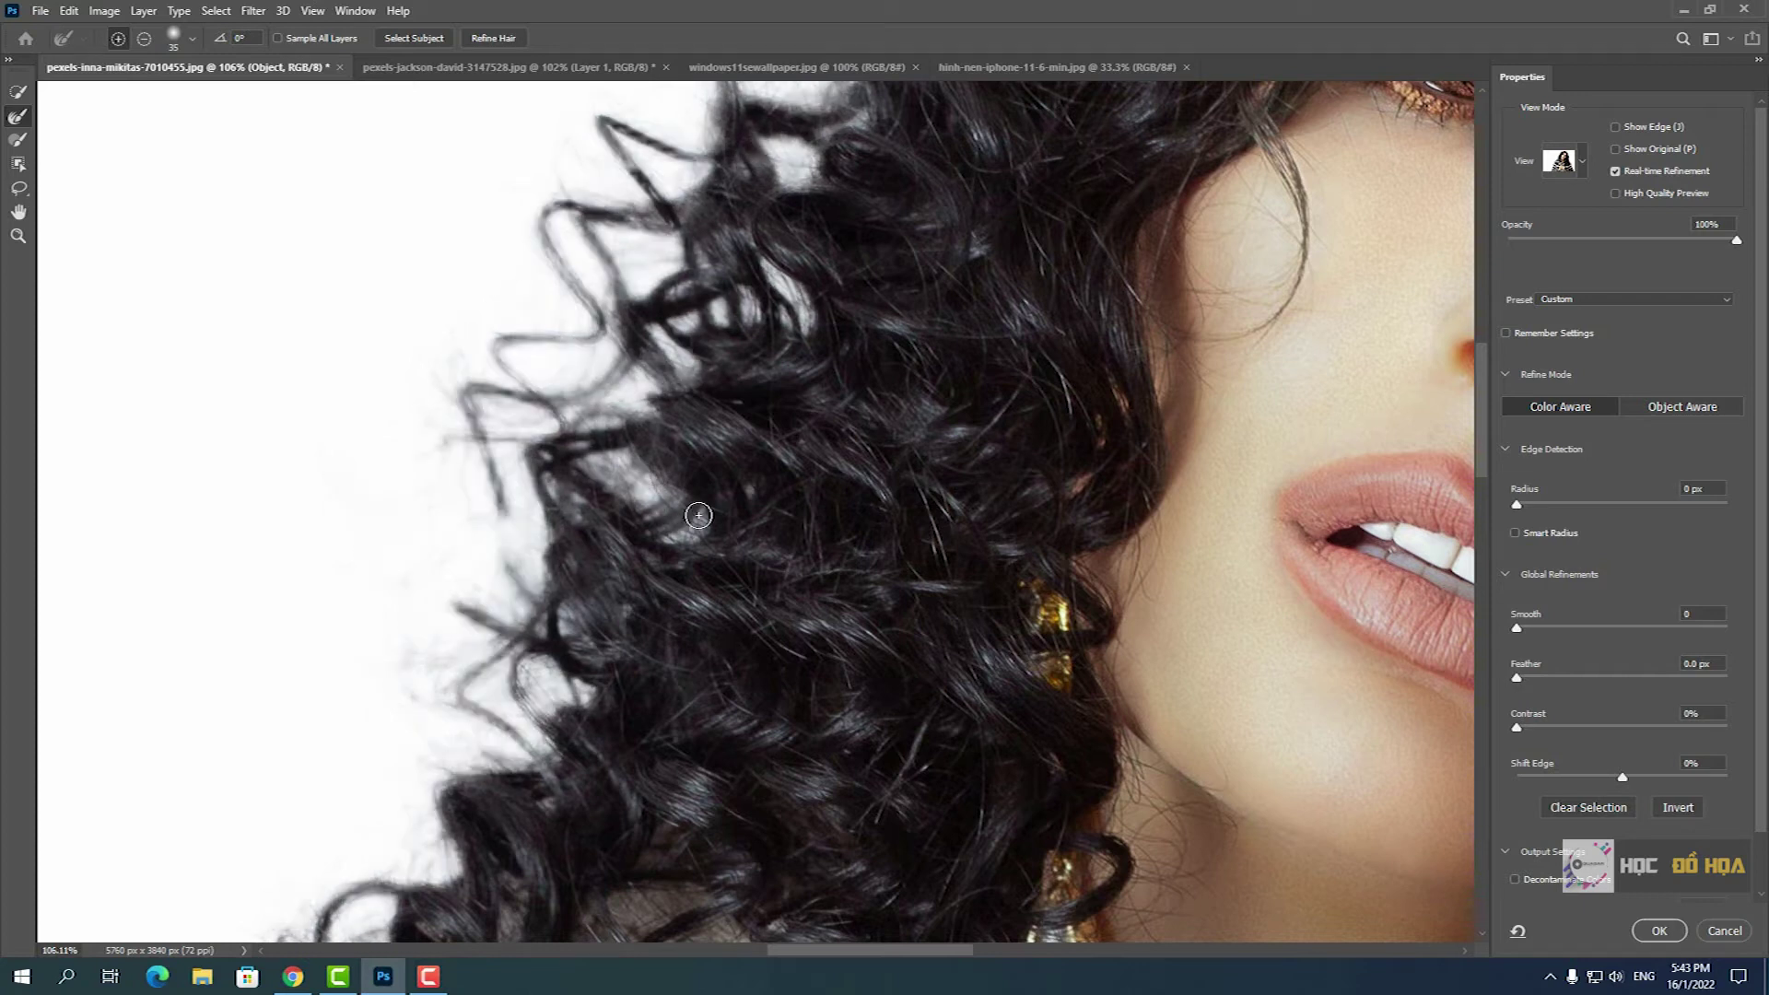
mouse_move(690, 502)
mouse_down()
mouse_move(696, 477)
mouse_move(656, 608)
mouse_move(304, 922)
mouse_up()
drag(751, 334, 572, 572)
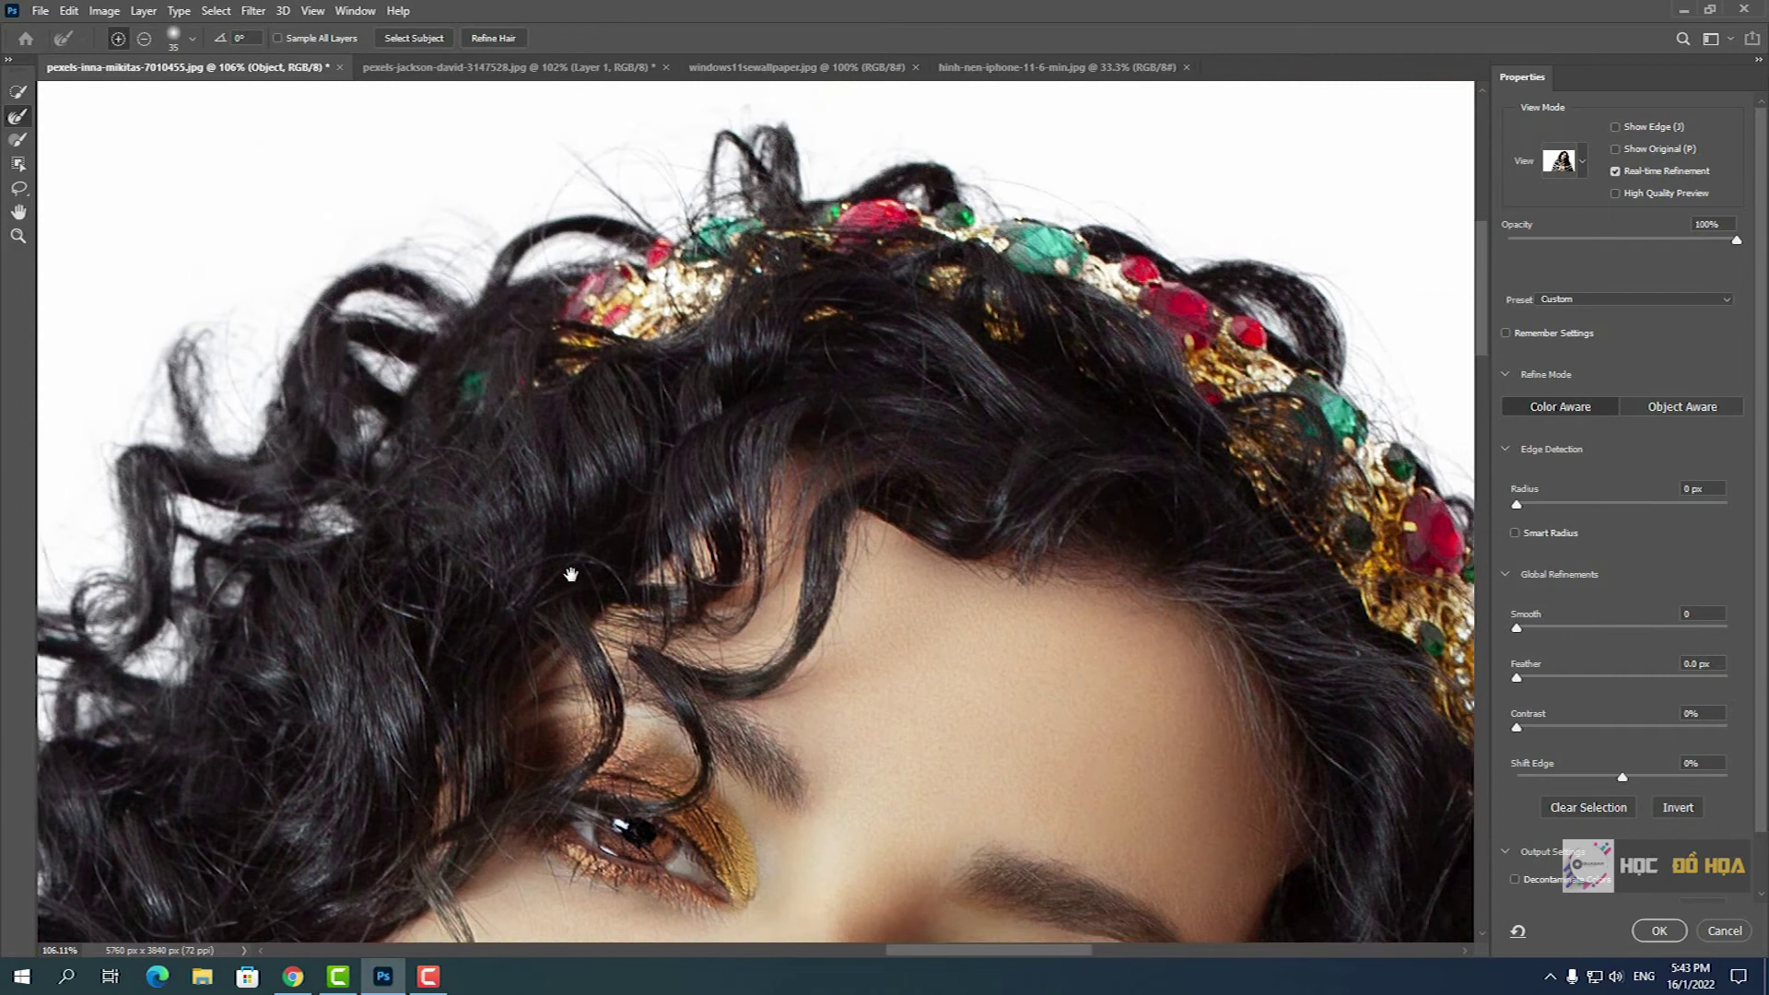
drag(732, 218, 533, 454)
drag(774, 461, 873, 547)
- Brush the hair edge by the headband and the right-side curls, then fit the image on screen
drag(946, 277, 924, 259)
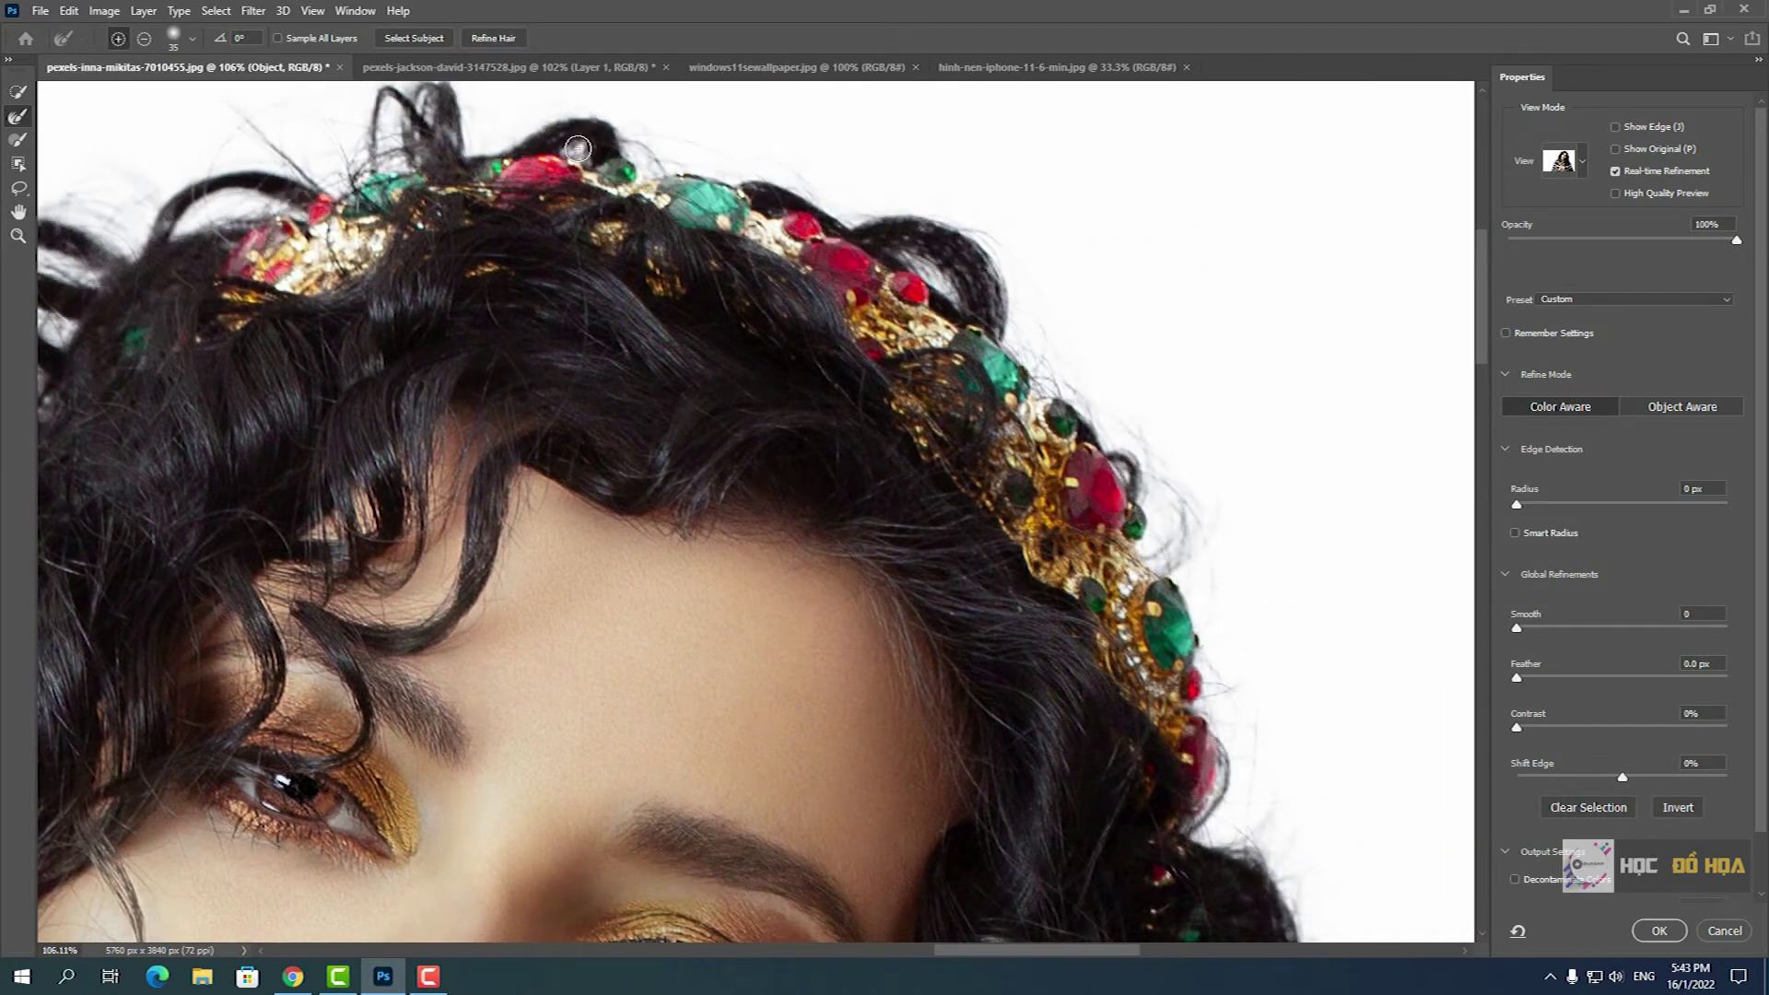
mouse_move(1161, 562)
mouse_down()
mouse_move(983, 316)
mouse_move(894, 49)
mouse_up()
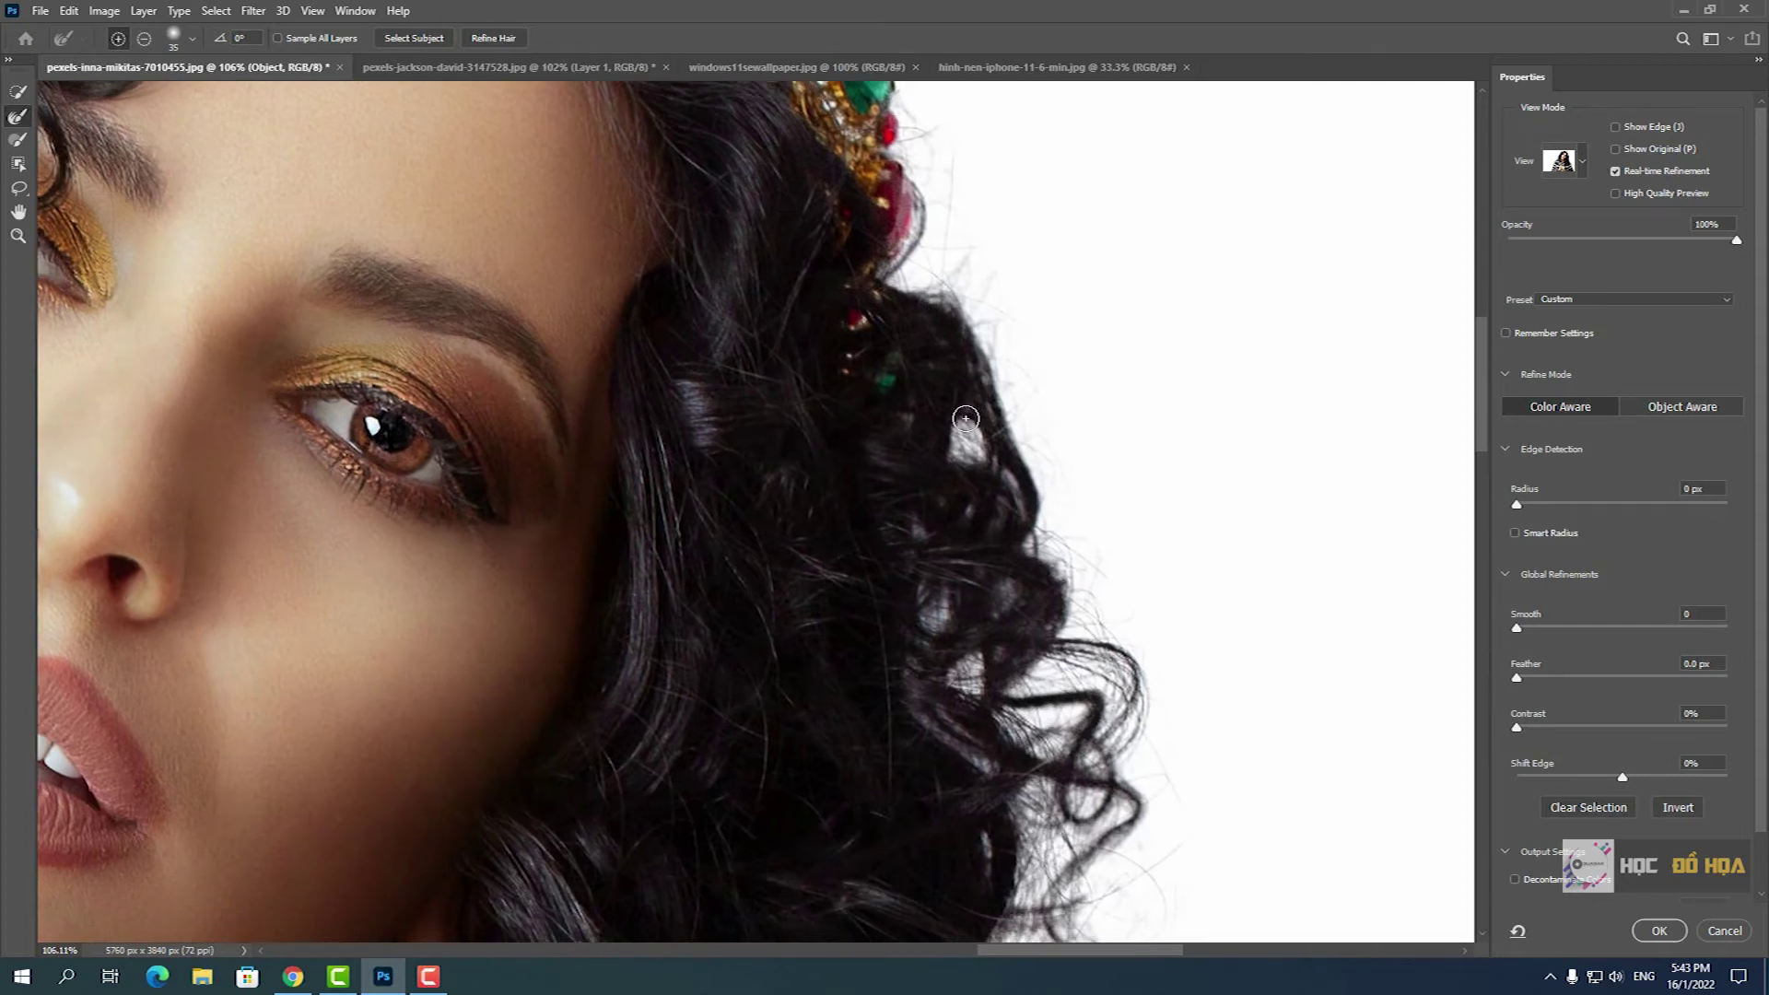
drag(953, 445, 932, 537)
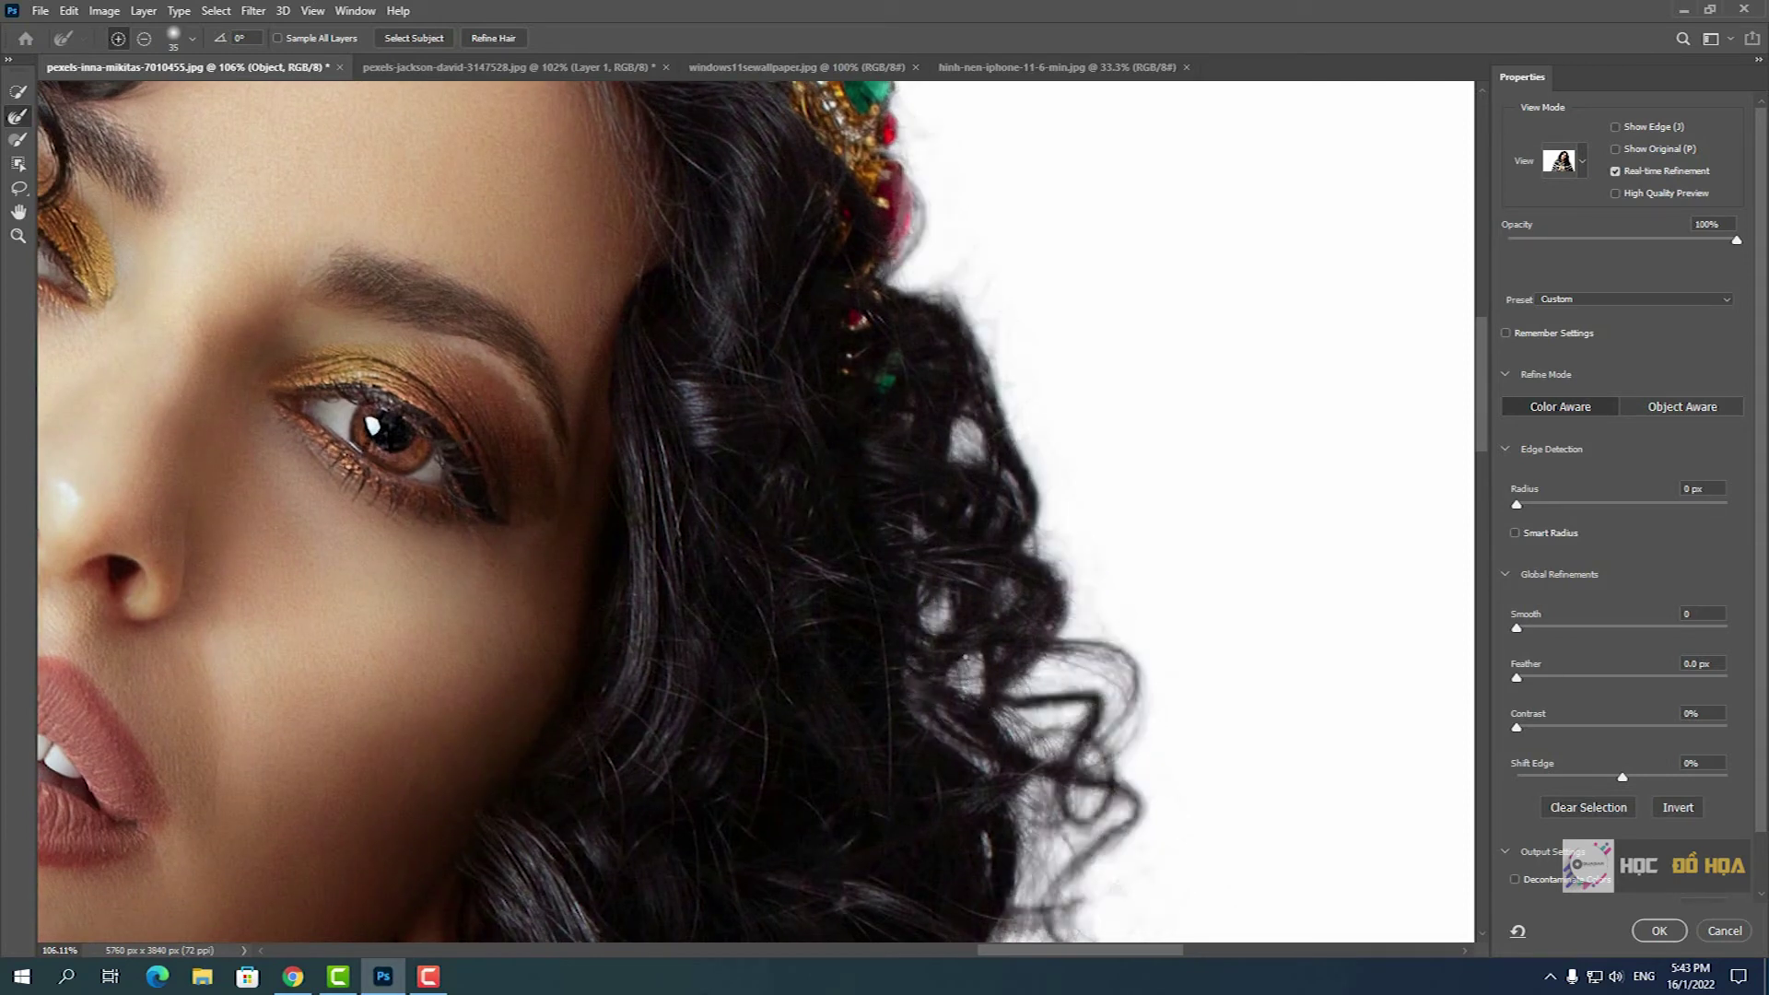
drag(938, 676, 1121, 684)
key(ctrl+0)
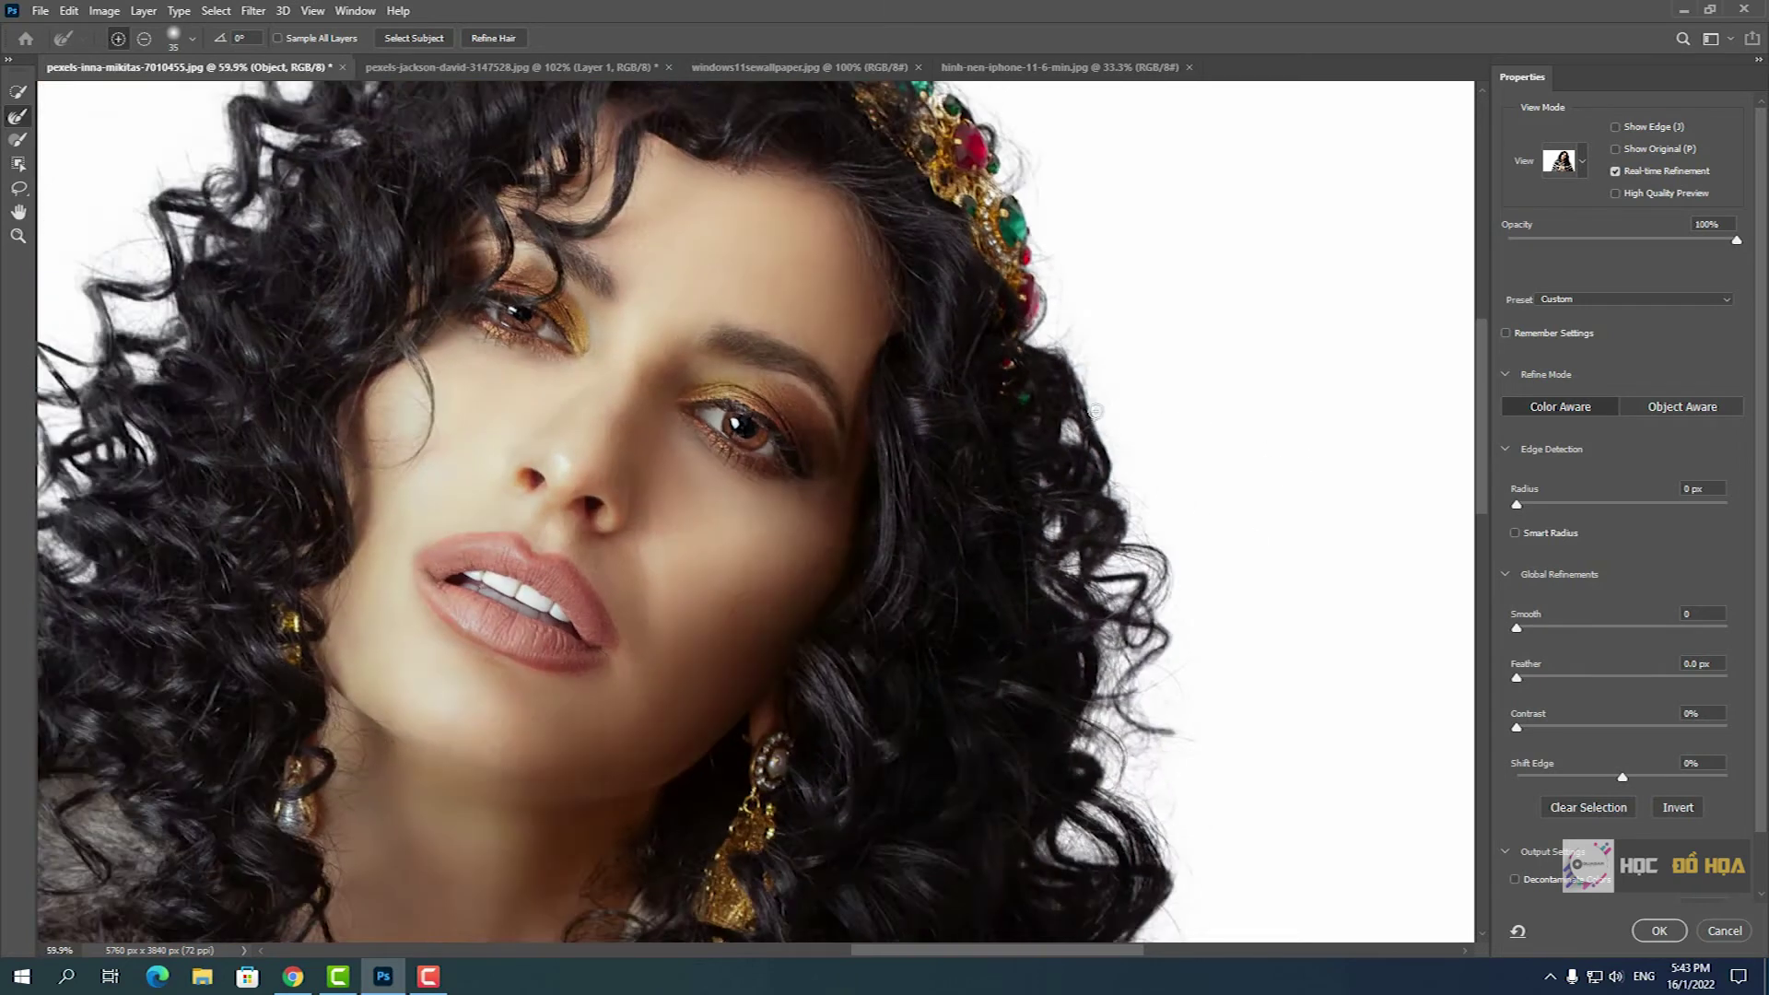
click(1579, 164)
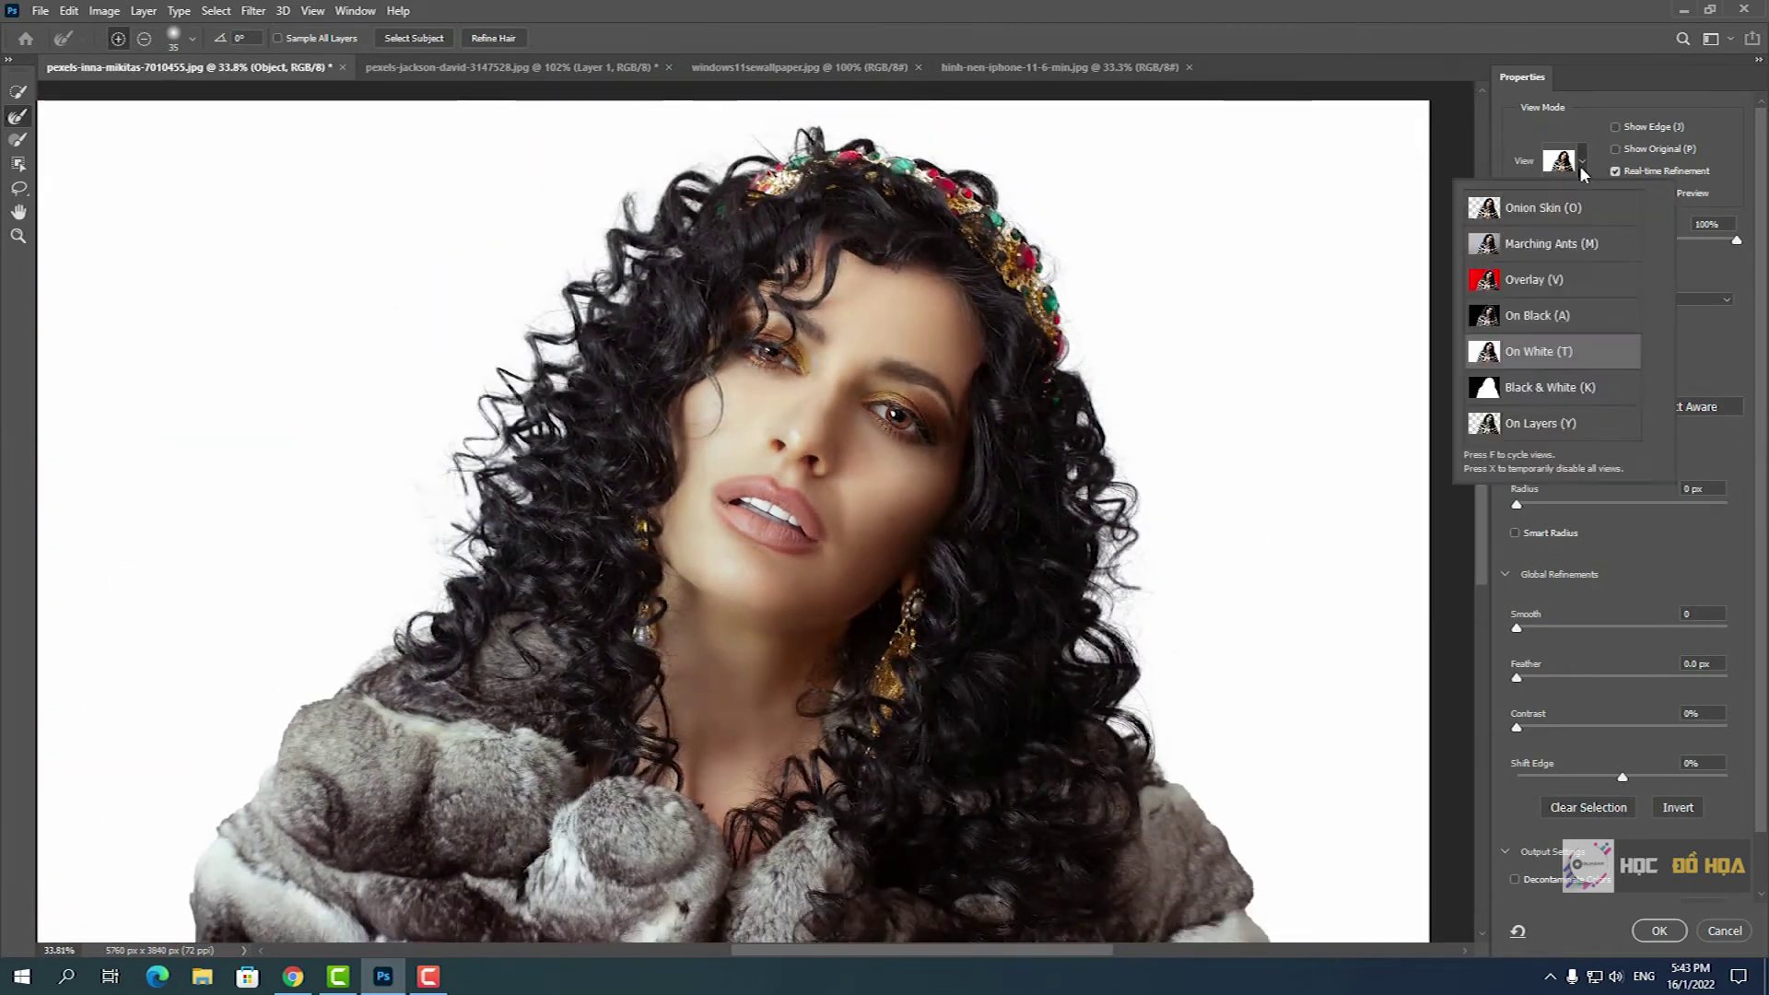
click(1555, 281)
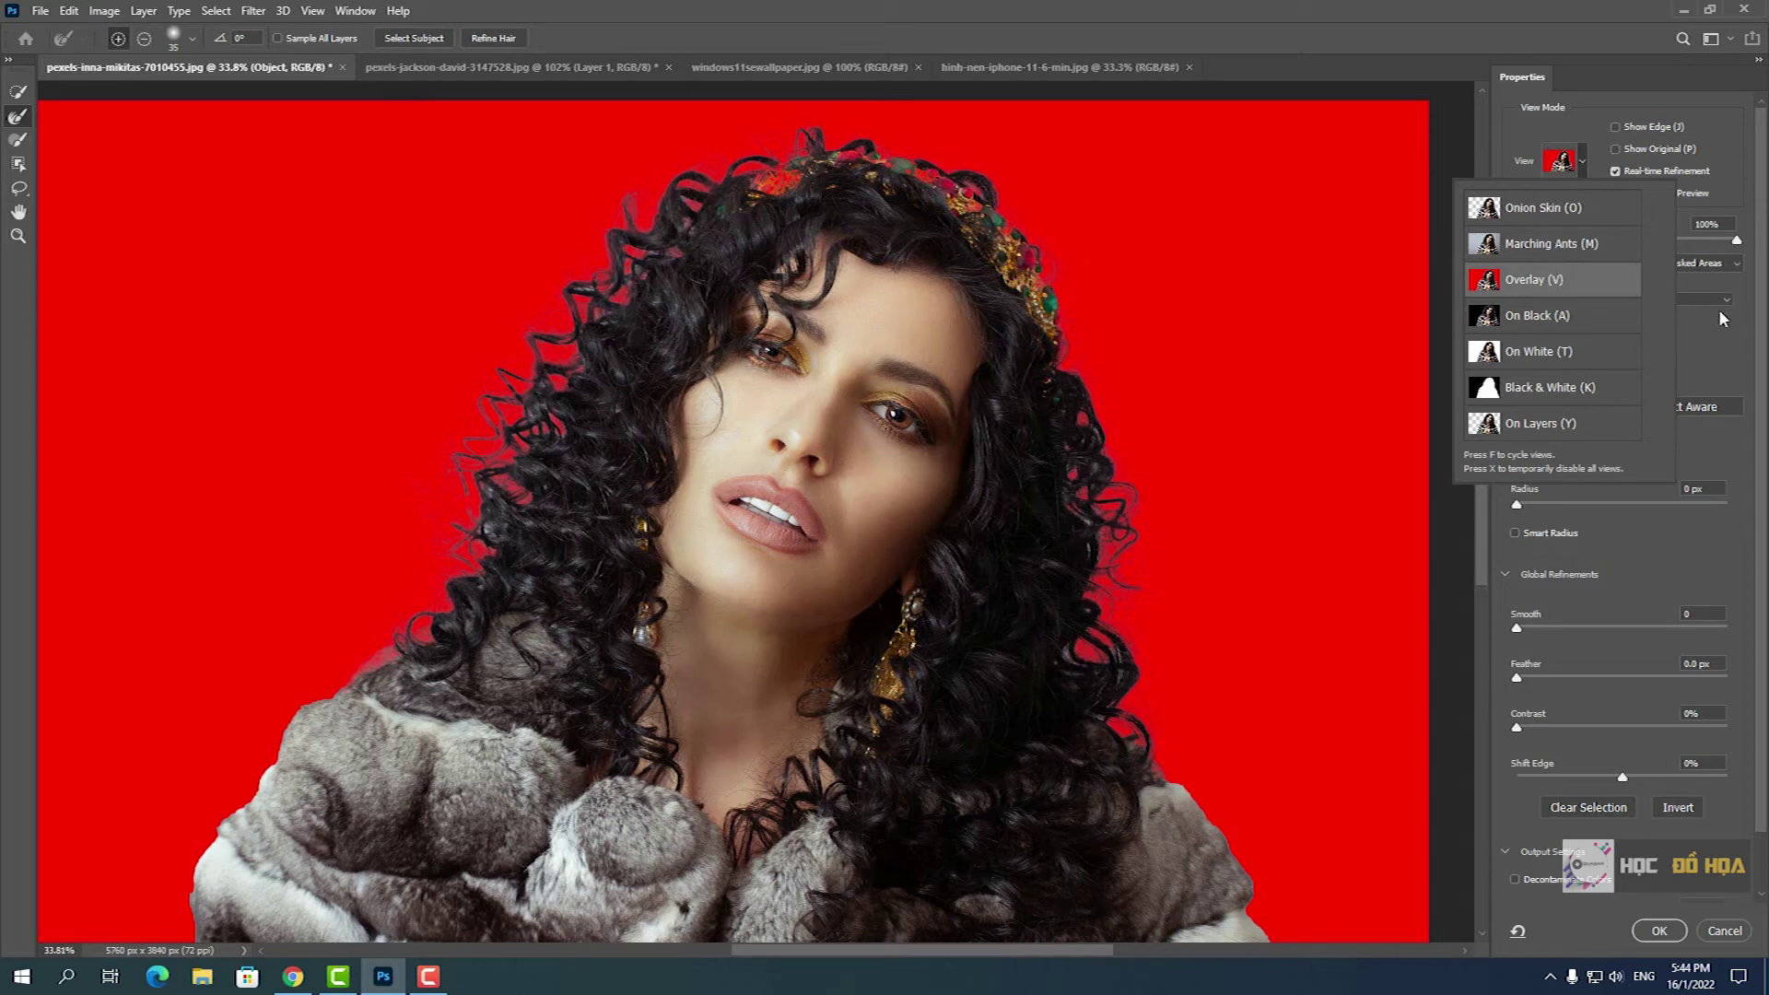
click(1736, 333)
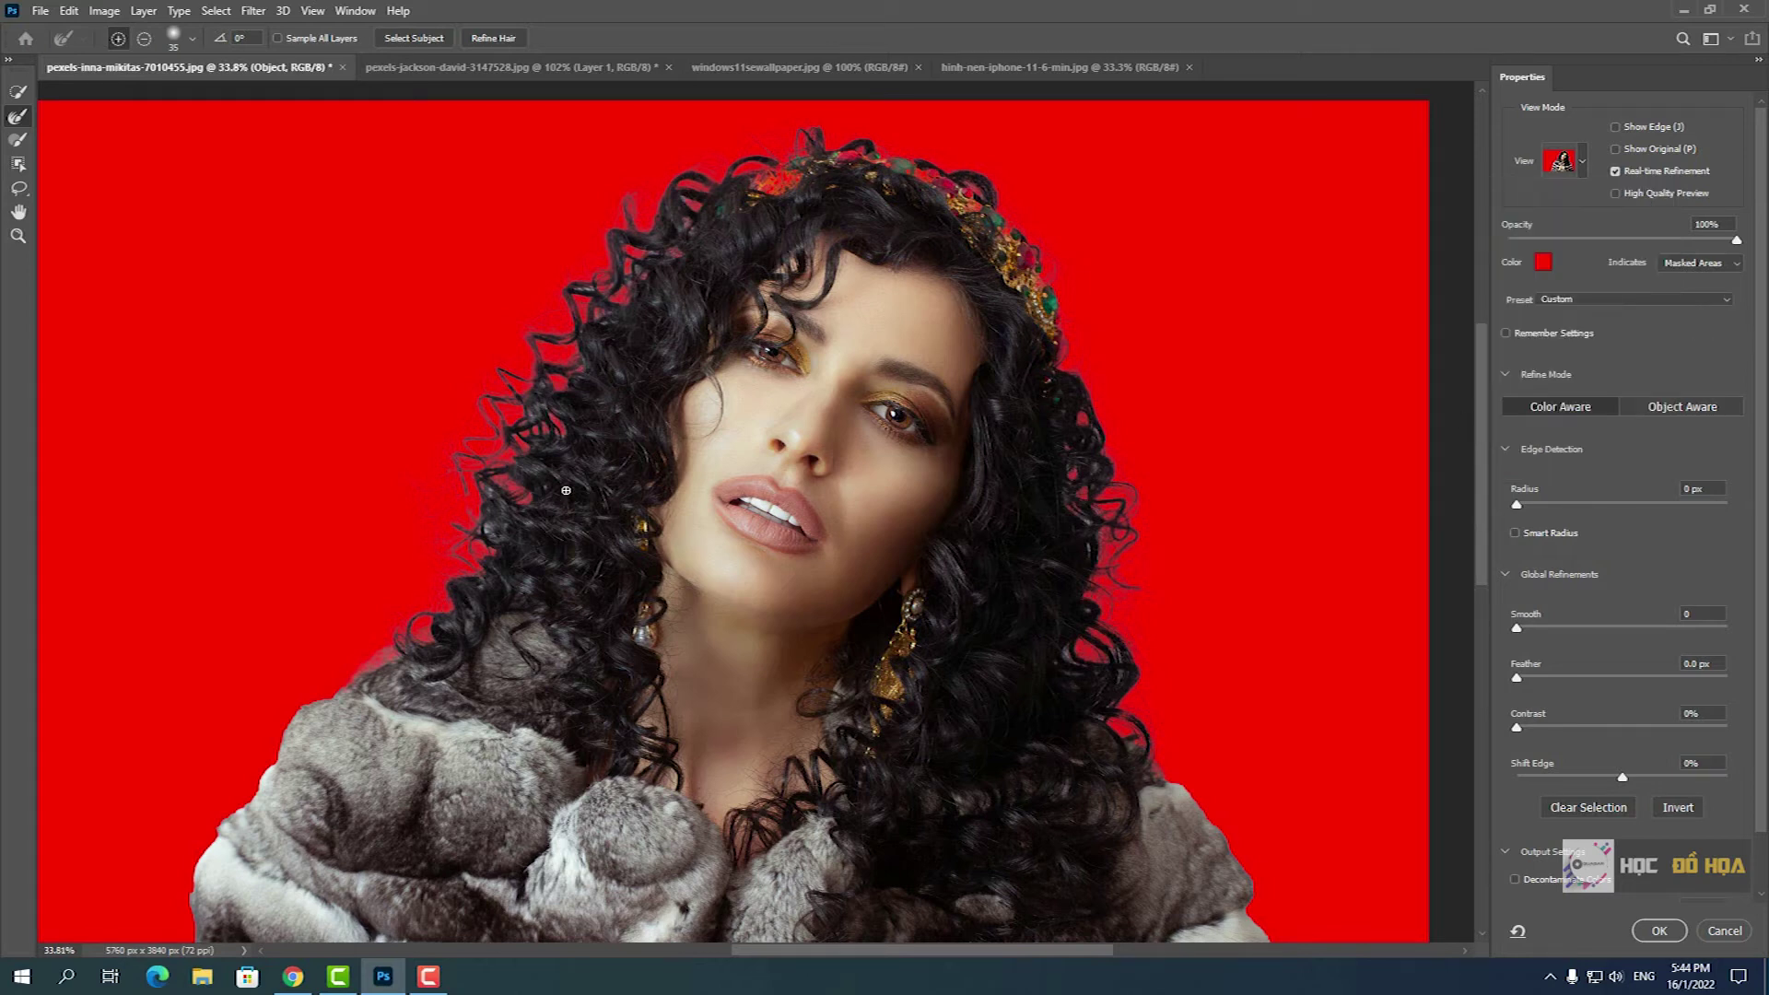
scroll(566, 491, up, 3)
scroll(566, 490, up, 3)
scroll(565, 490, up, 2)
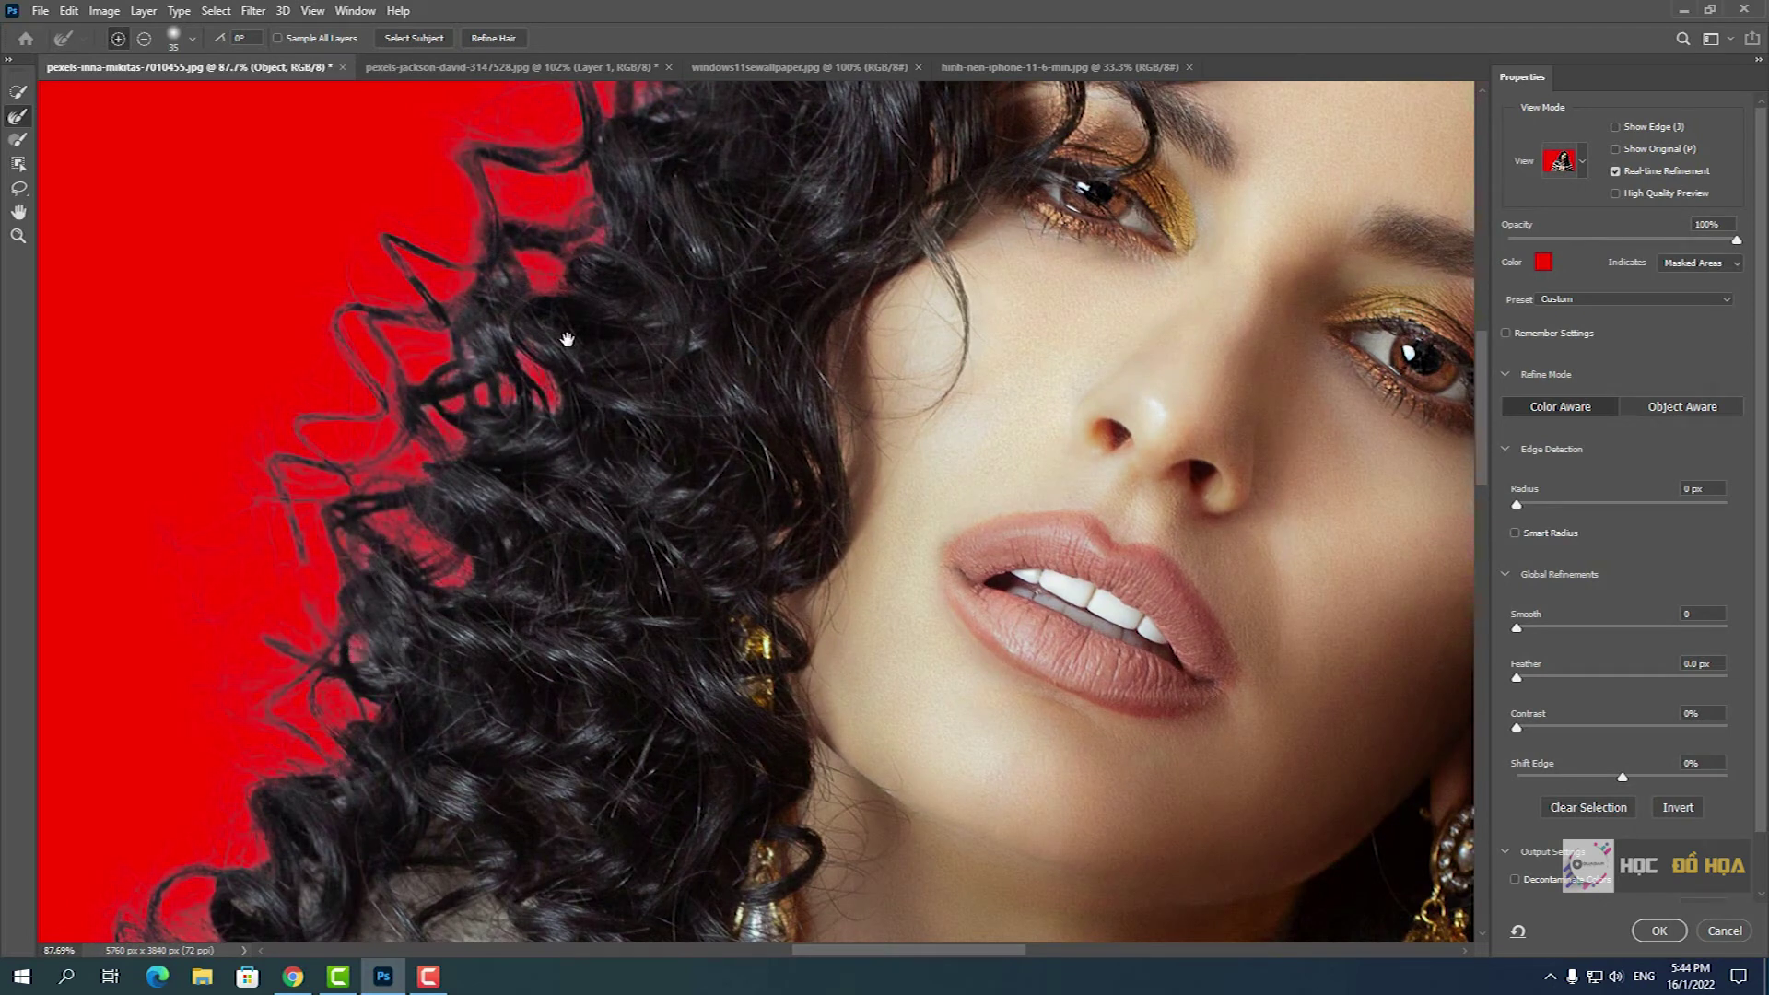
drag(567, 339, 652, 515)
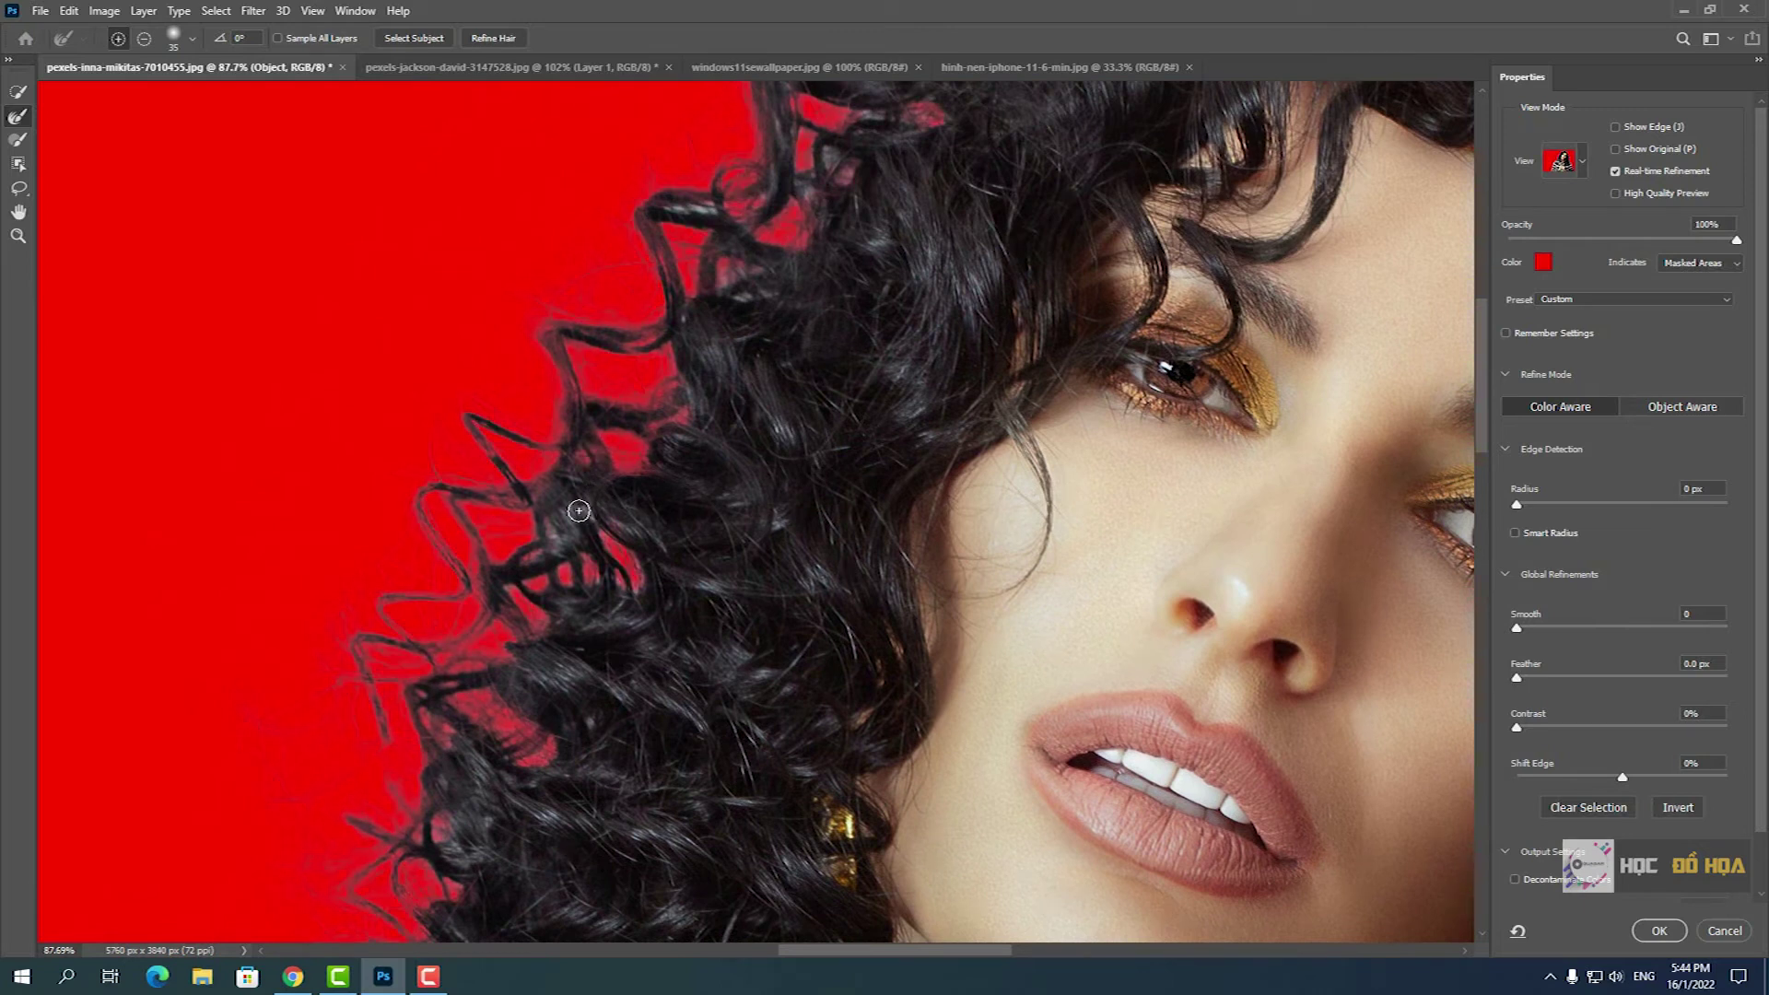
drag(561, 513, 639, 776)
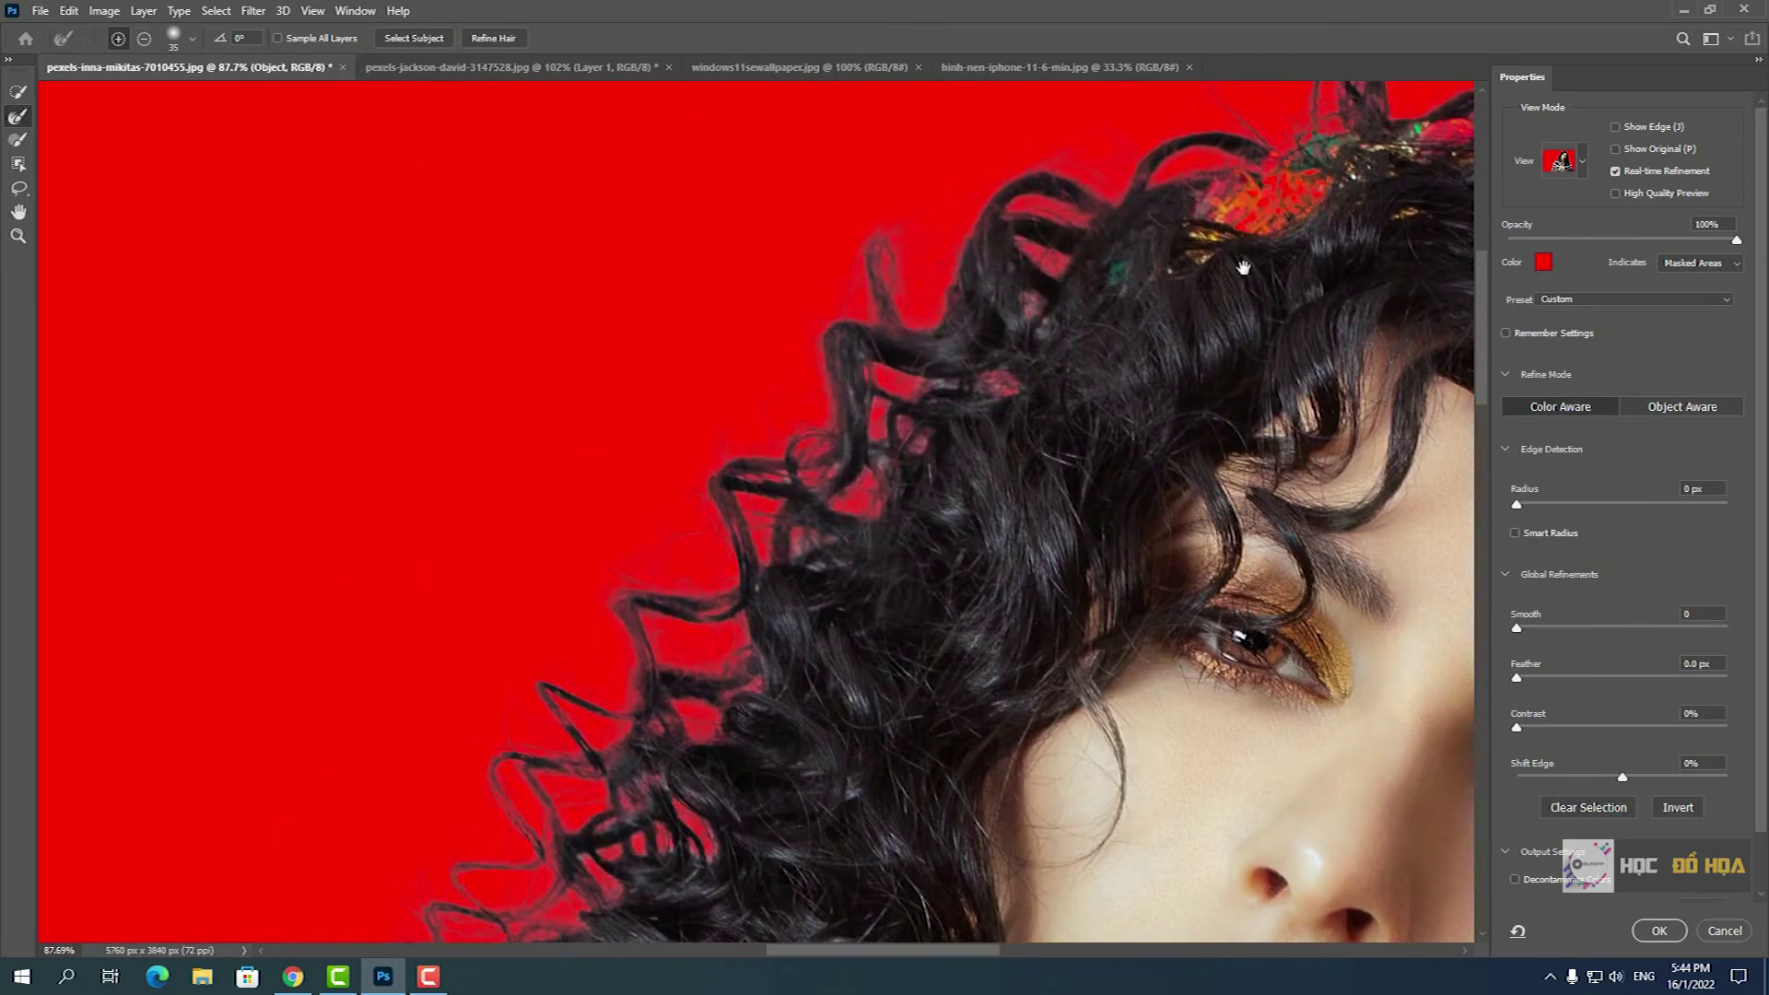
drag(1243, 267, 985, 619)
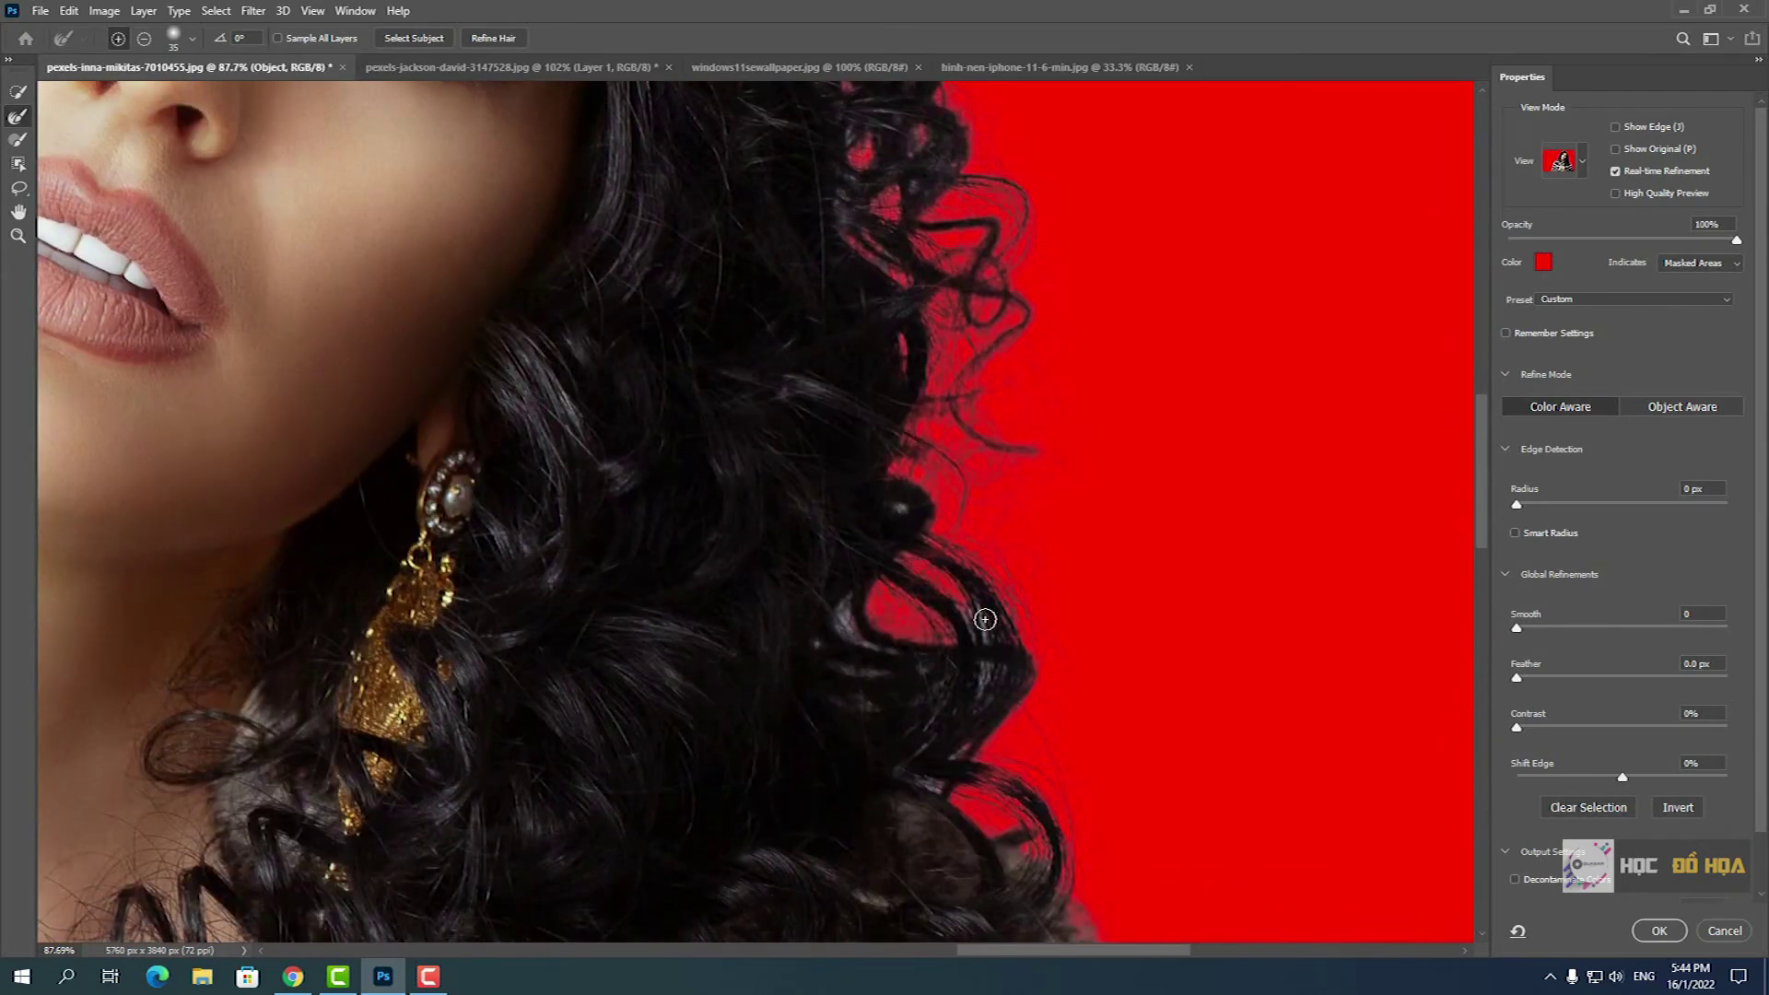
scroll(958, 553, down, 3)
scroll(958, 553, down, 2)
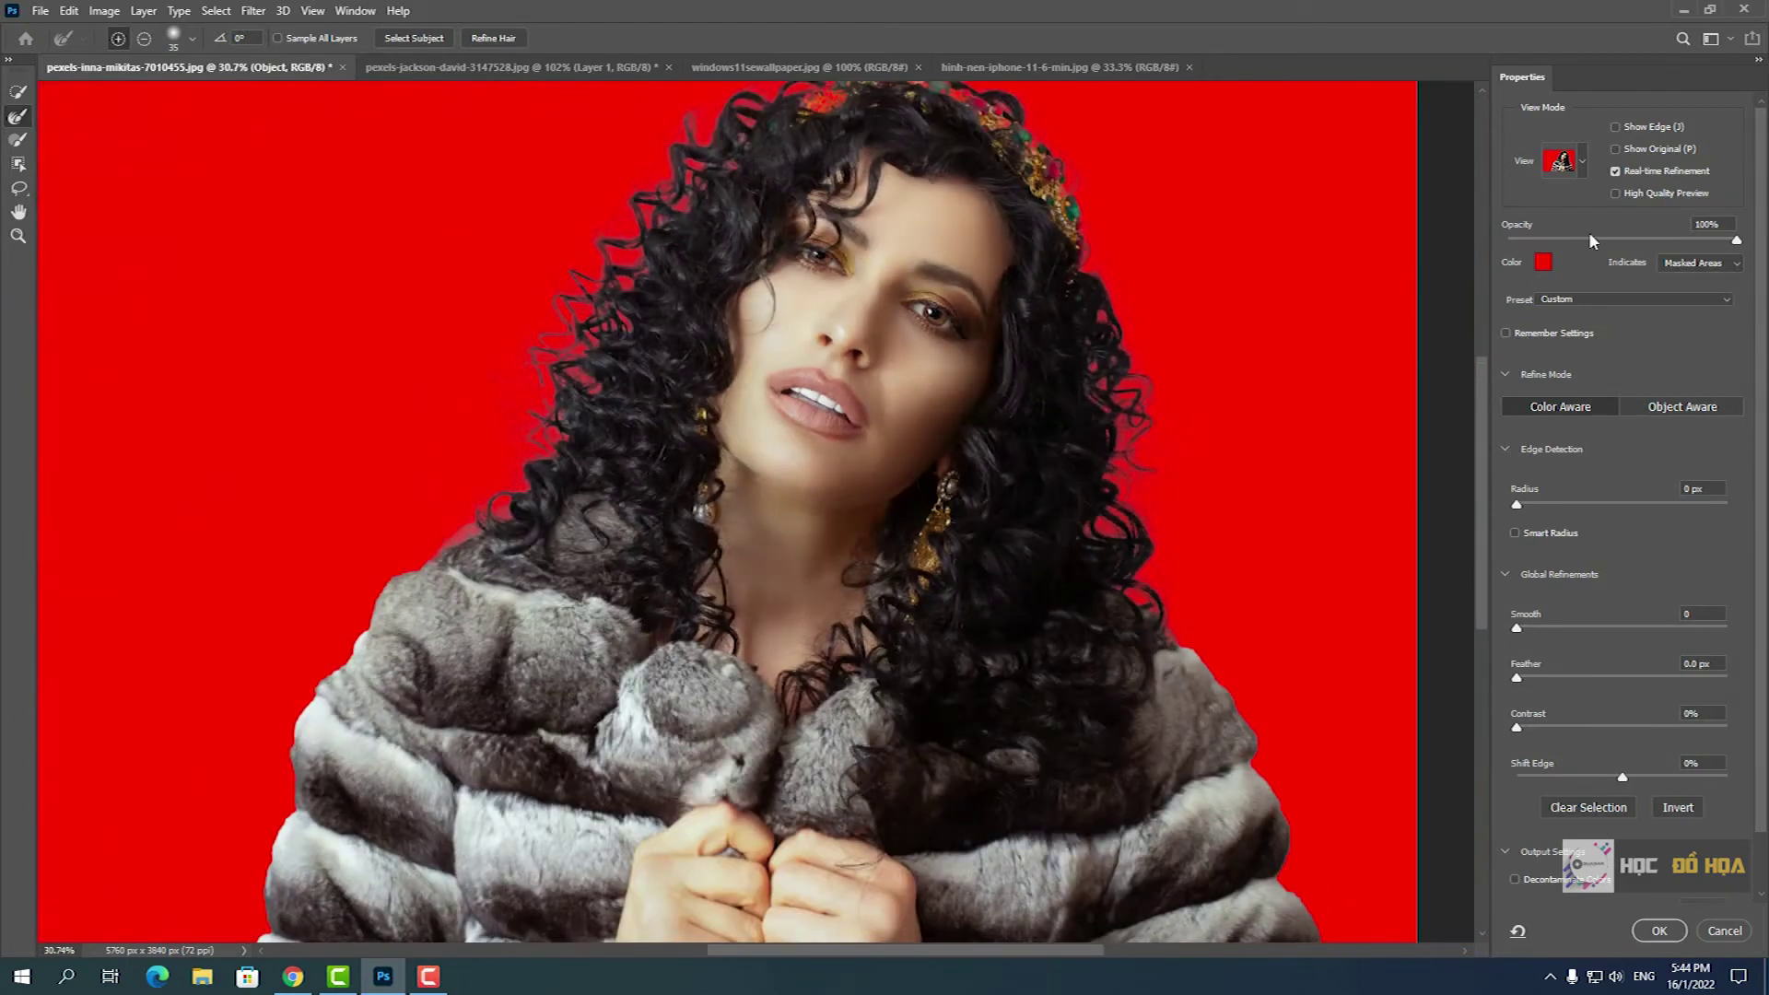
click(1578, 163)
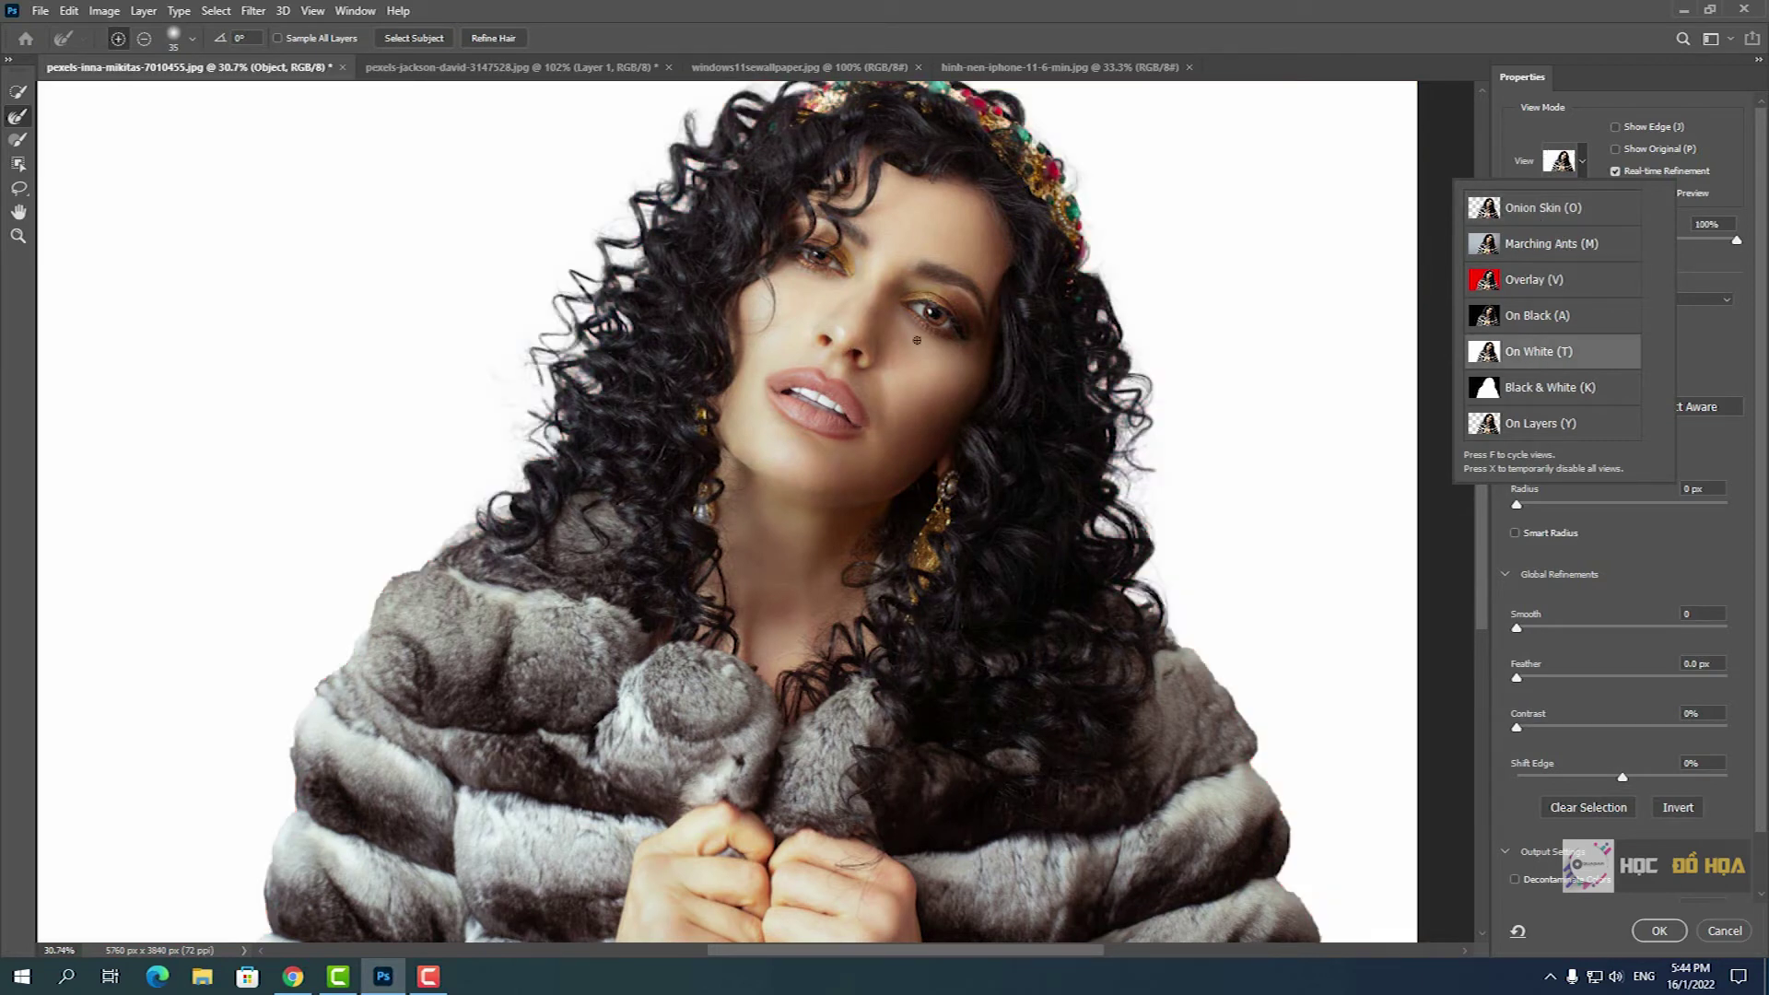
key(Escape)
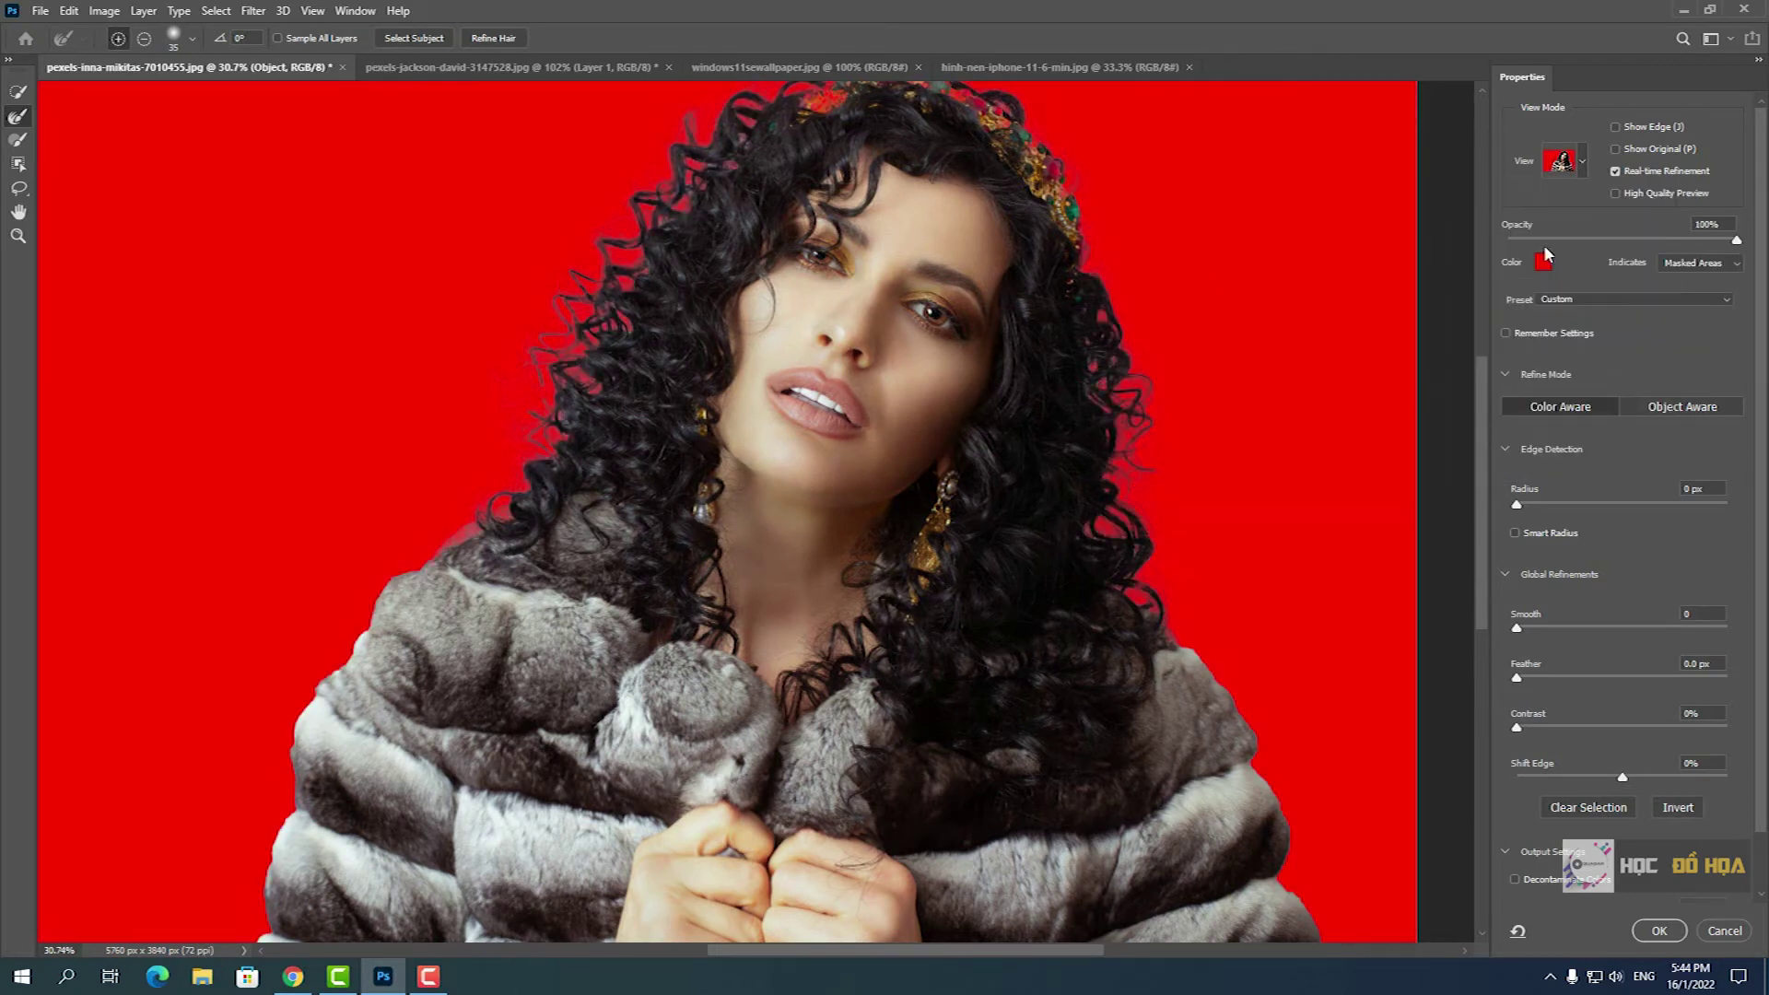
click(1579, 168)
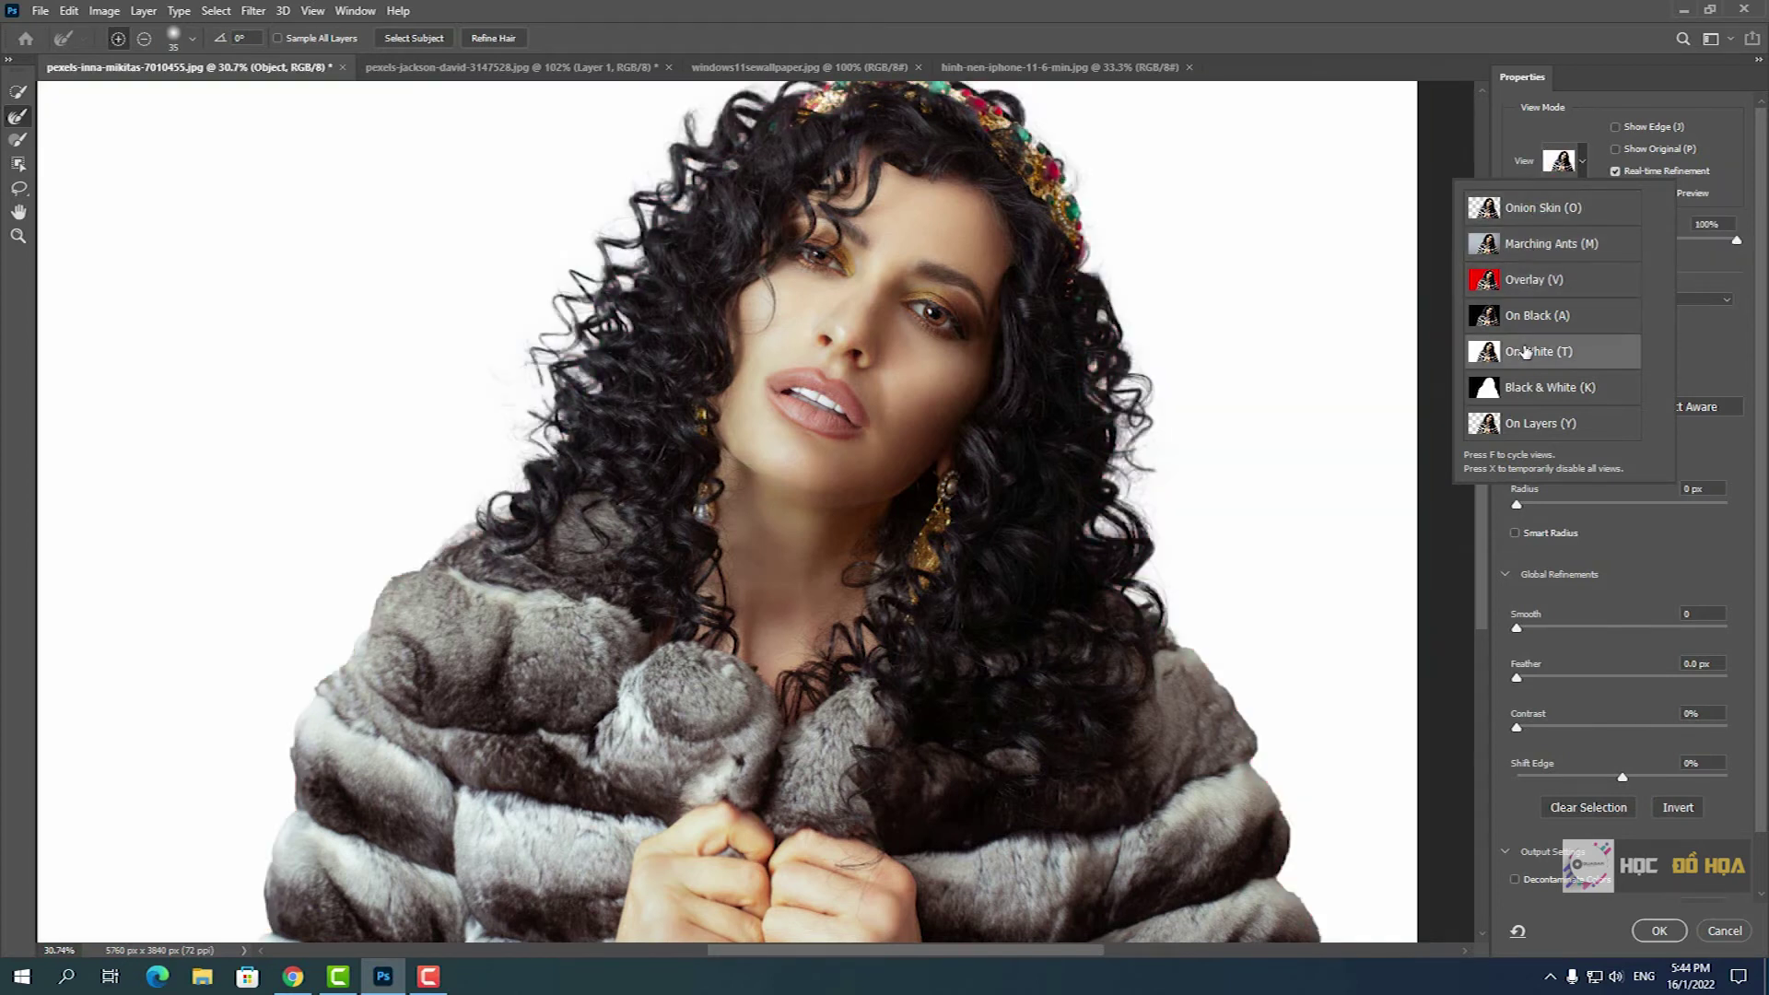
click(1719, 341)
scroll(1172, 516, down, 1)
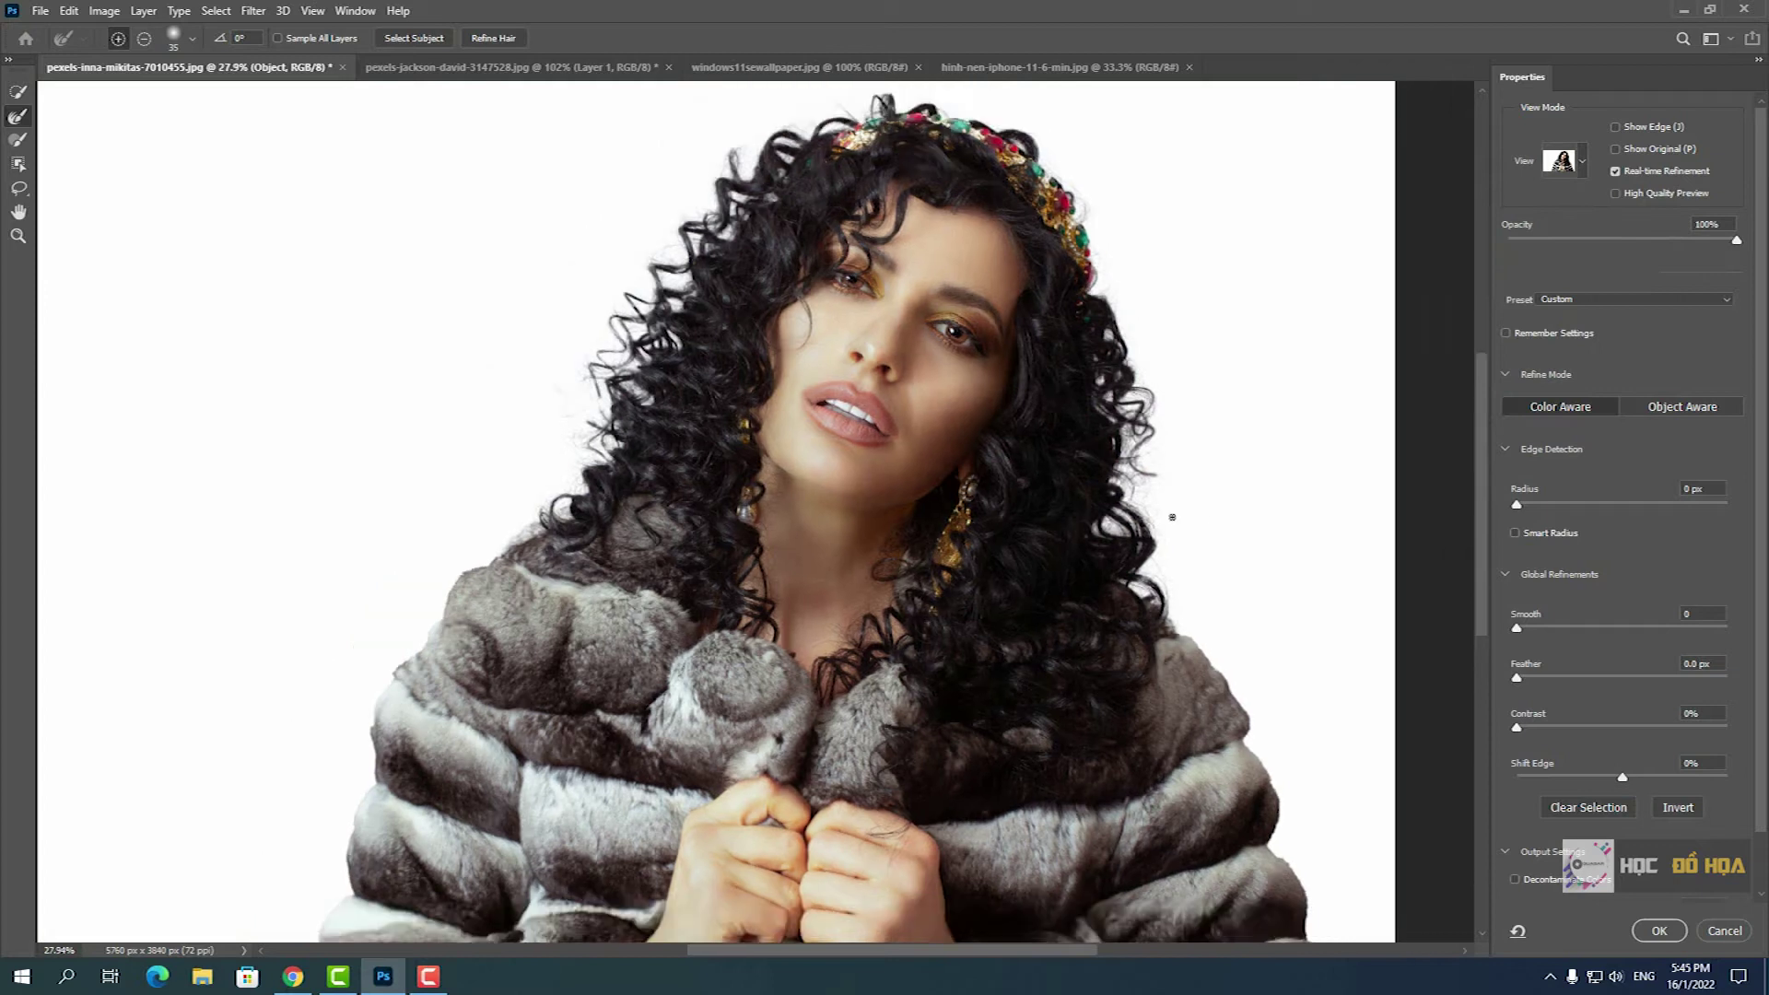
- Set Shift Edge to -2% in Select and Mask
scroll(454, 332, up, 2)
scroll(454, 332, up, 2)
scroll(540, 296, up, 3)
scroll(1127, 505, up, 2)
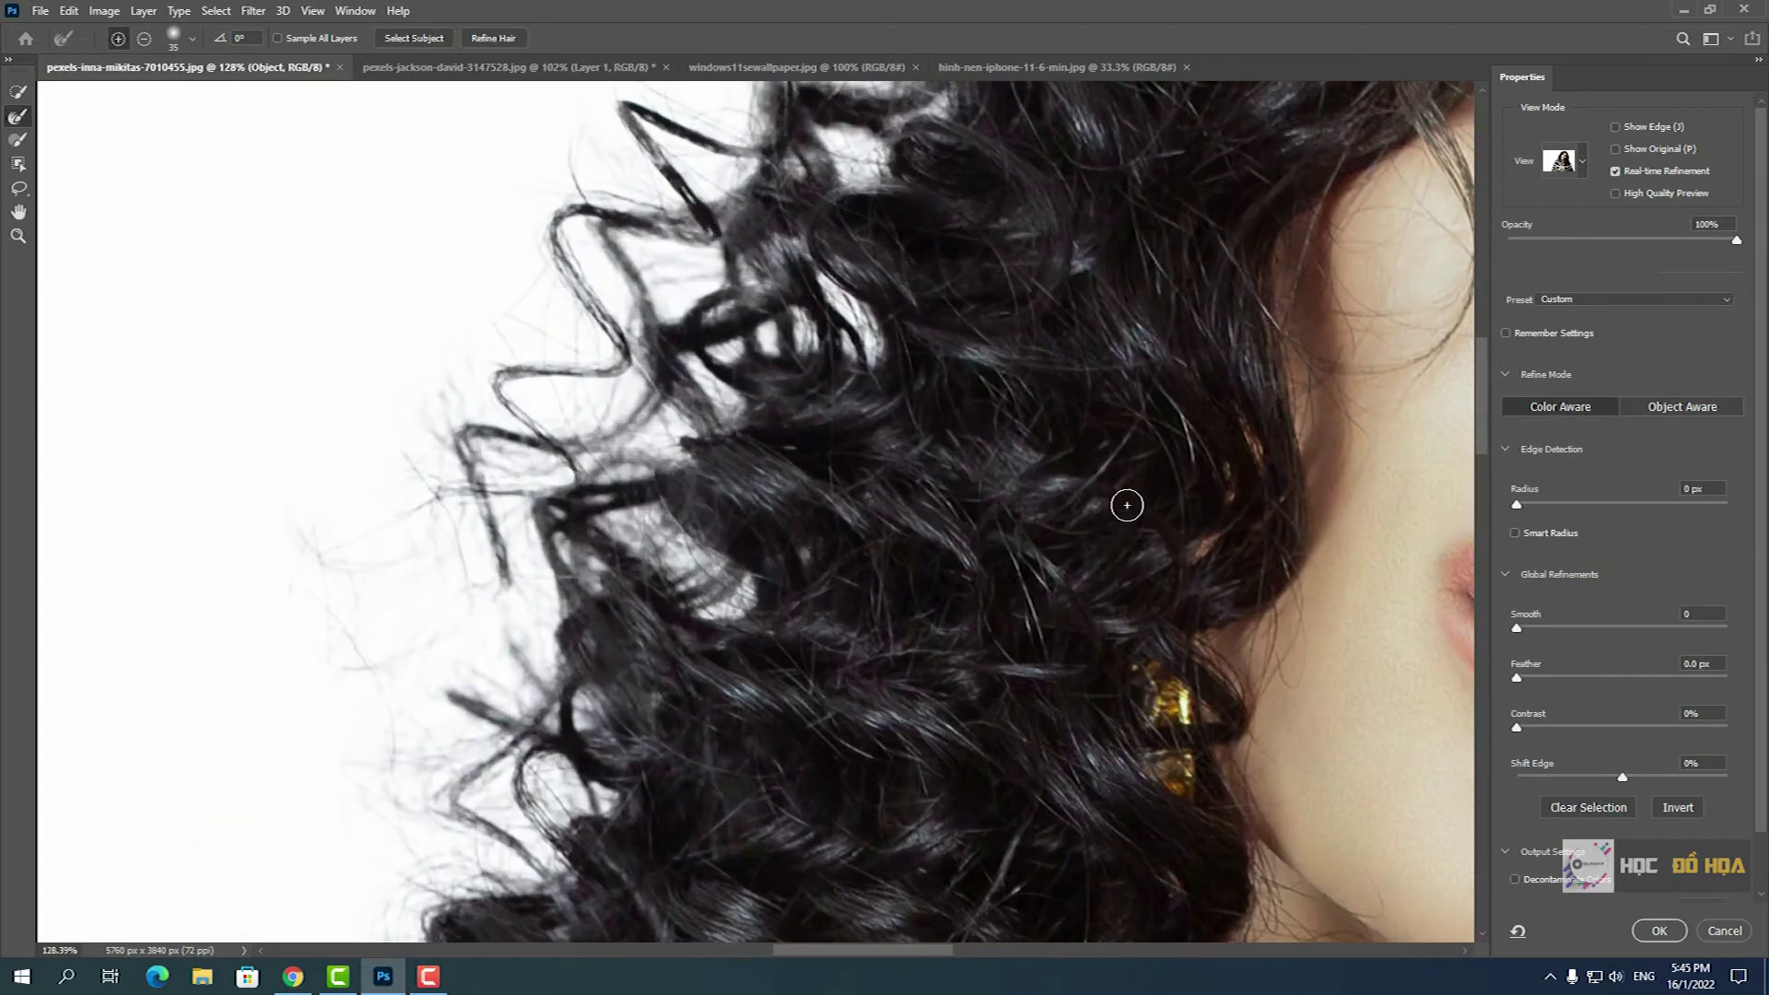
click(1621, 781)
drag(1760, 587, 1761, 662)
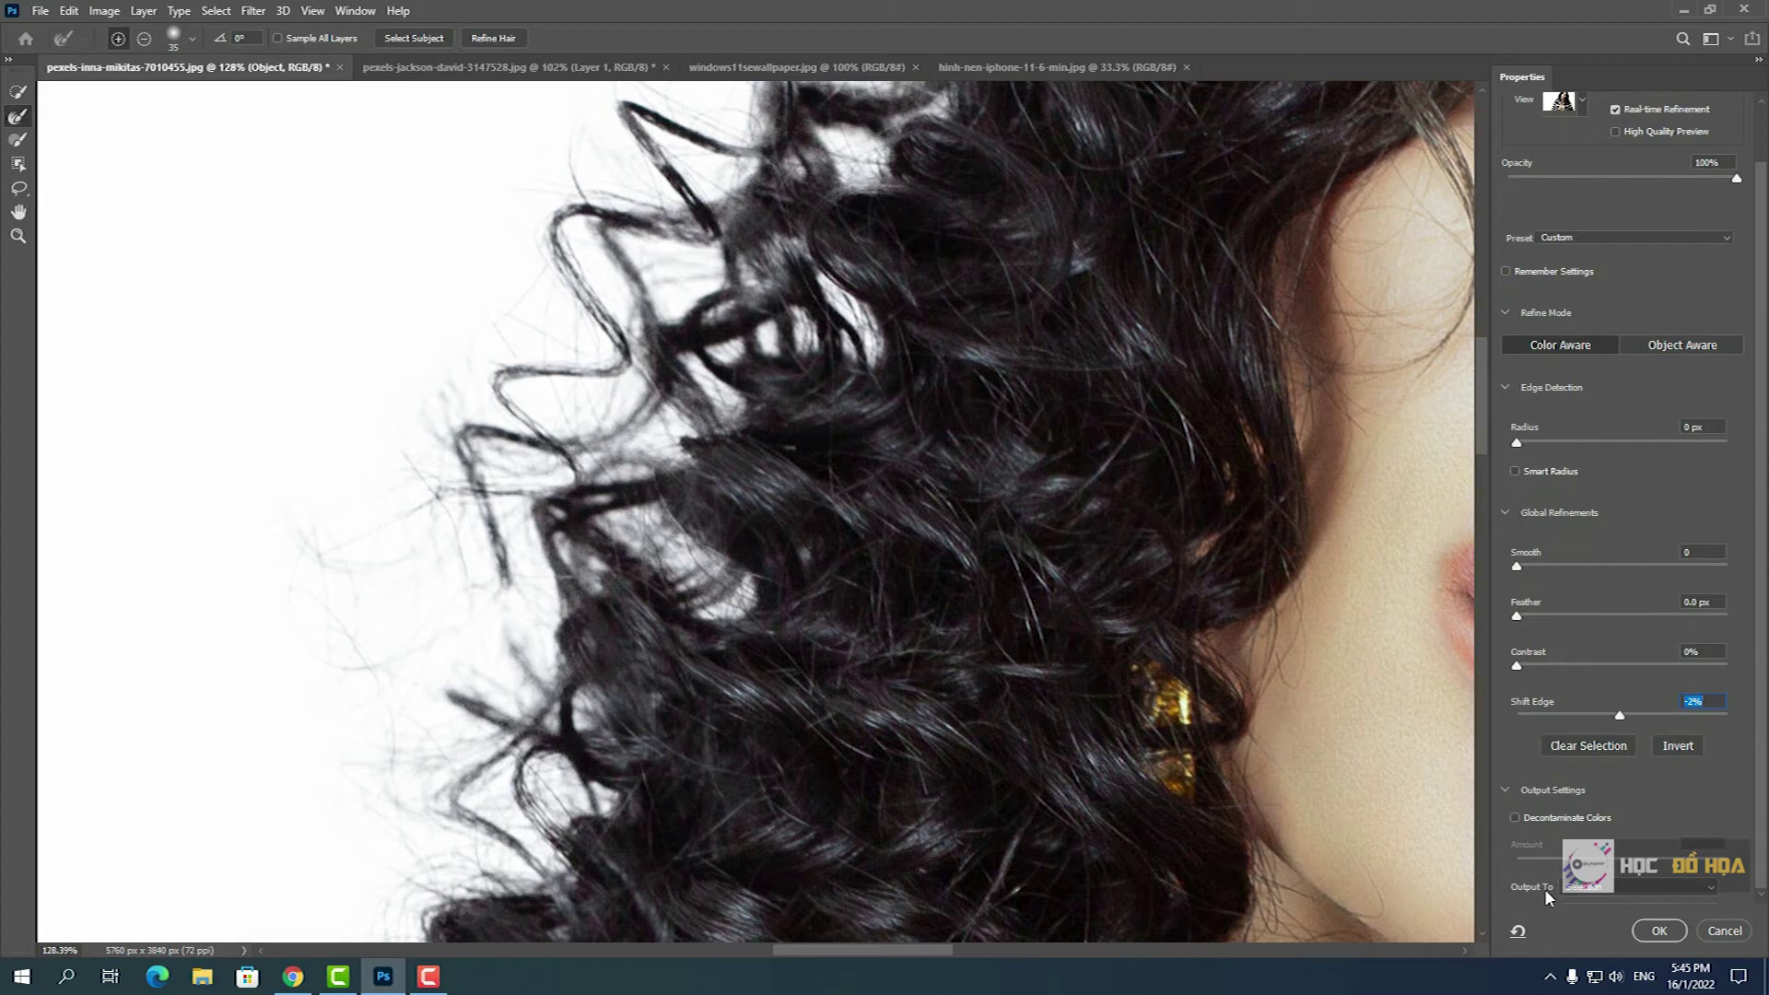
- Set Output To Selection and confirm the refinement with OK
click(1603, 889)
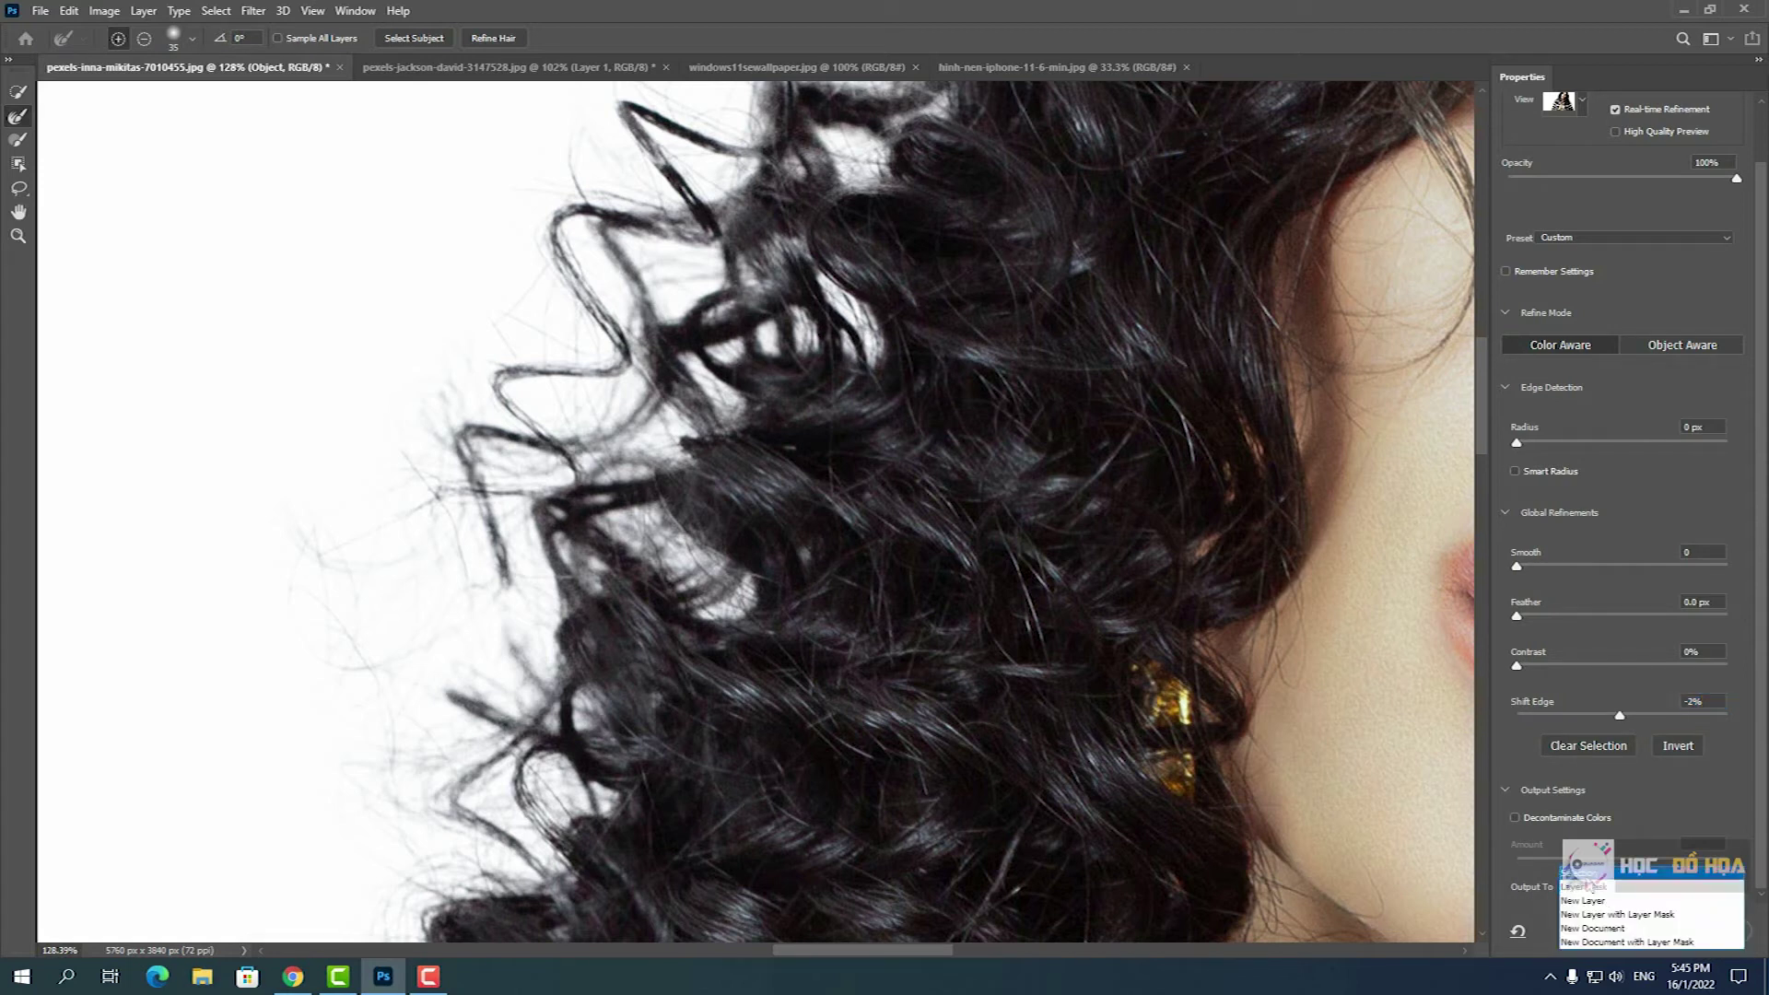
click(1587, 877)
click(1662, 931)
scroll(996, 488, down, 3)
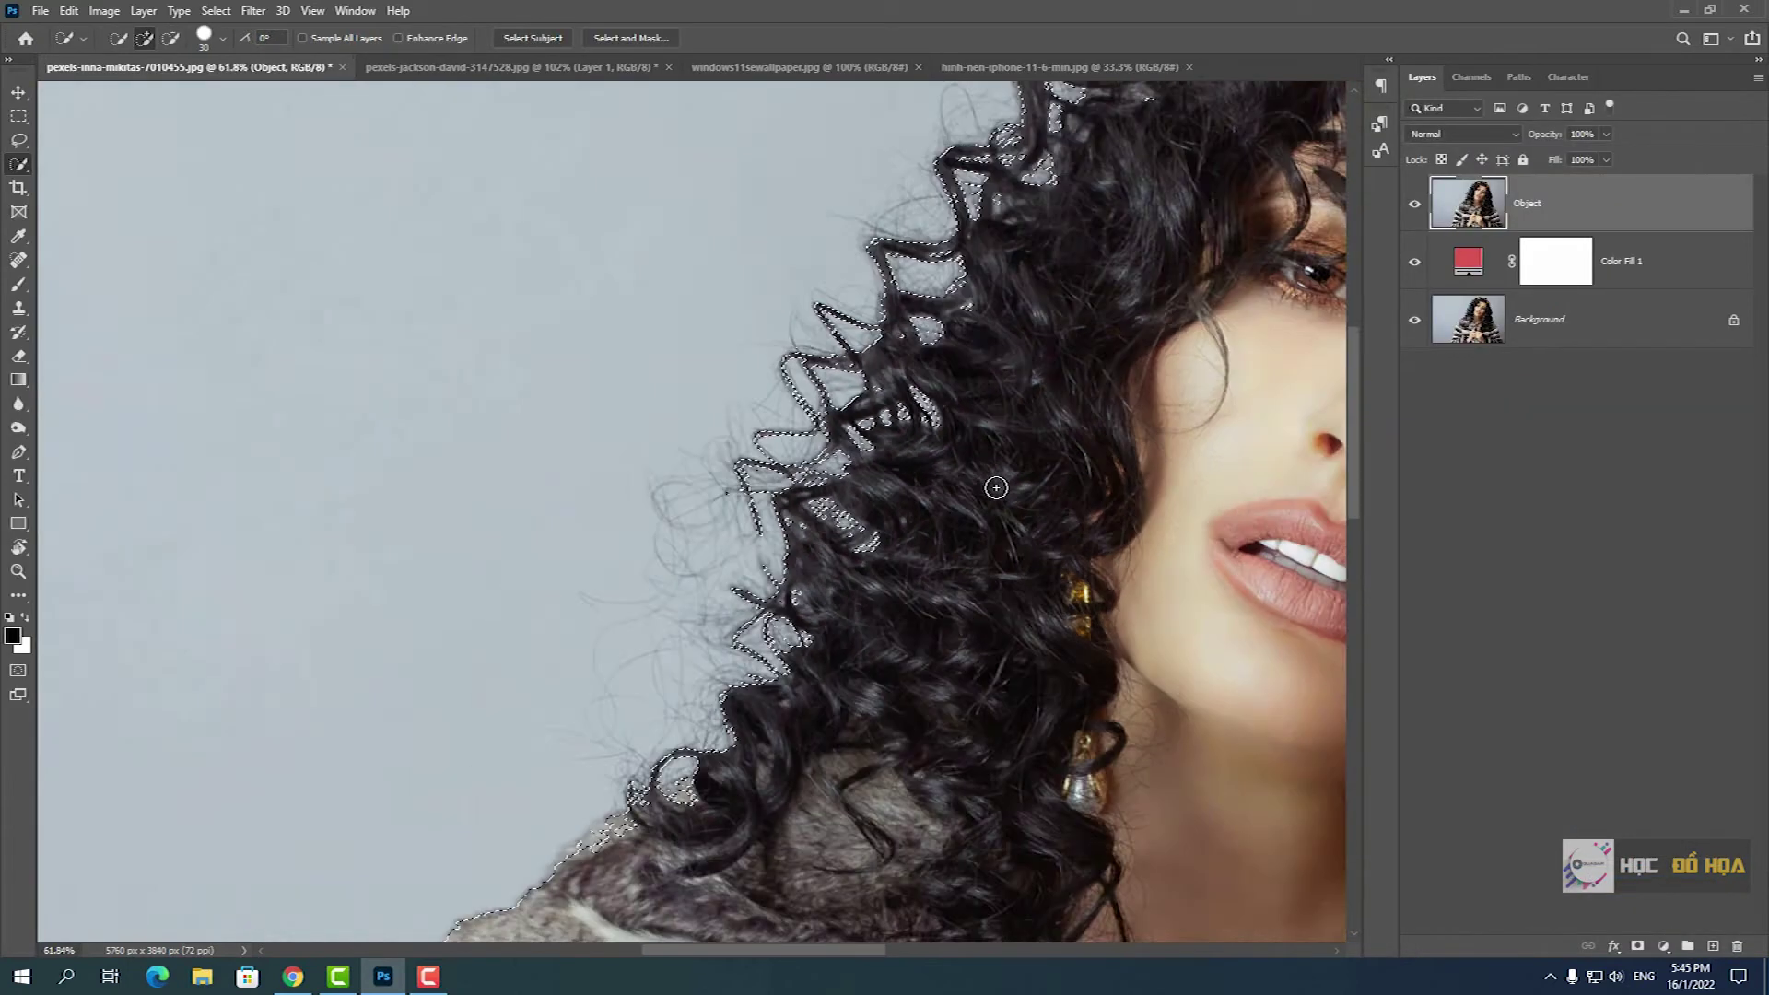
- Check the selection along the face and fur, then add a layer mask to the Object layer
scroll(996, 487, down, 2)
scroll(996, 487, down, 2)
scroll(996, 488, down, 2)
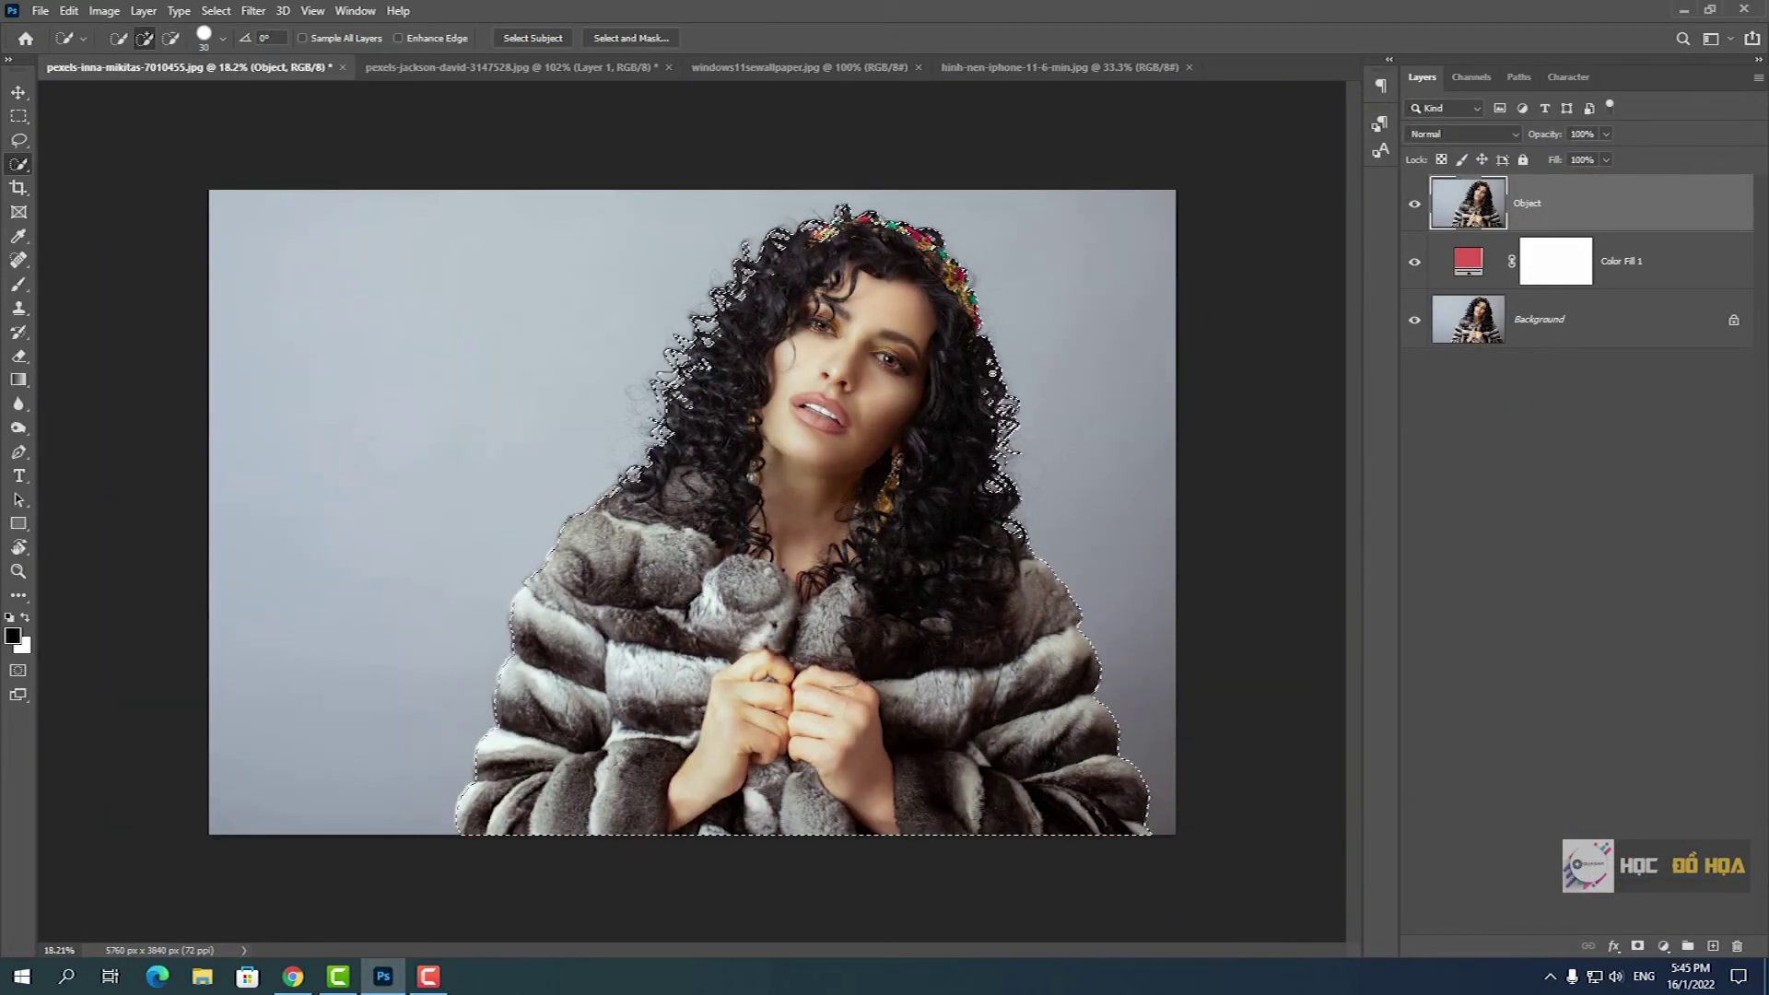
scroll(818, 441, up, 3)
drag(990, 316, 901, 426)
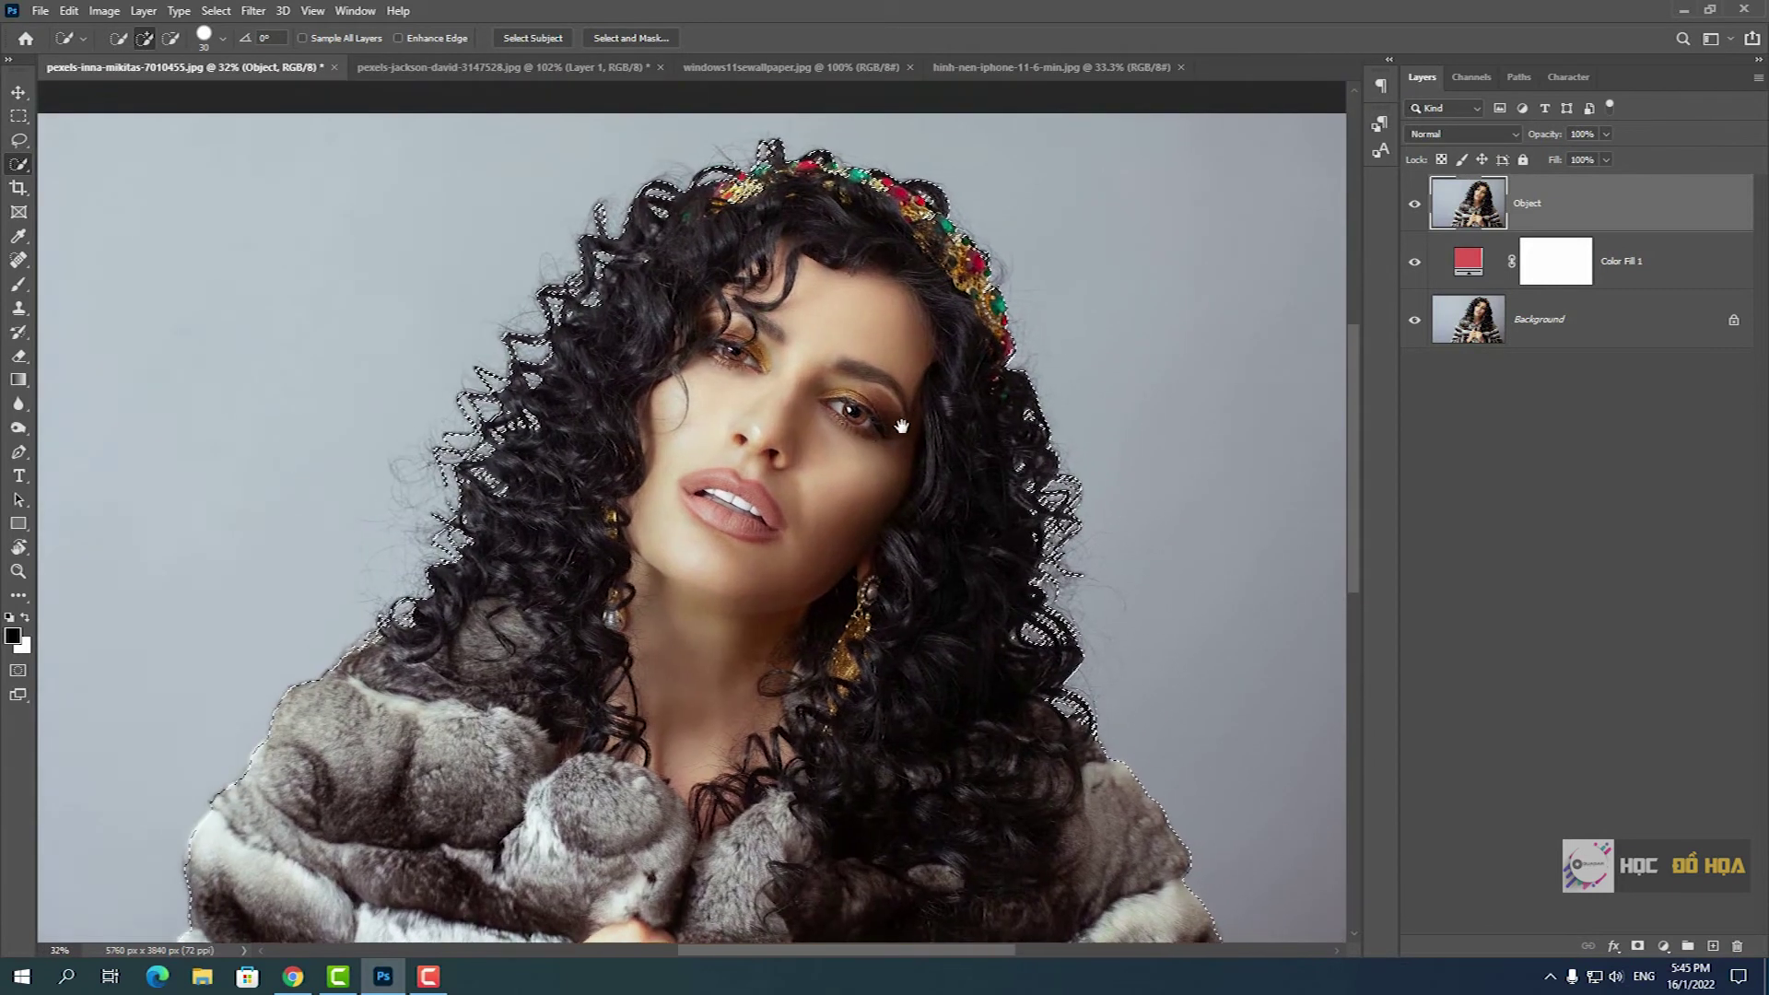
scroll(1156, 569, up, 5)
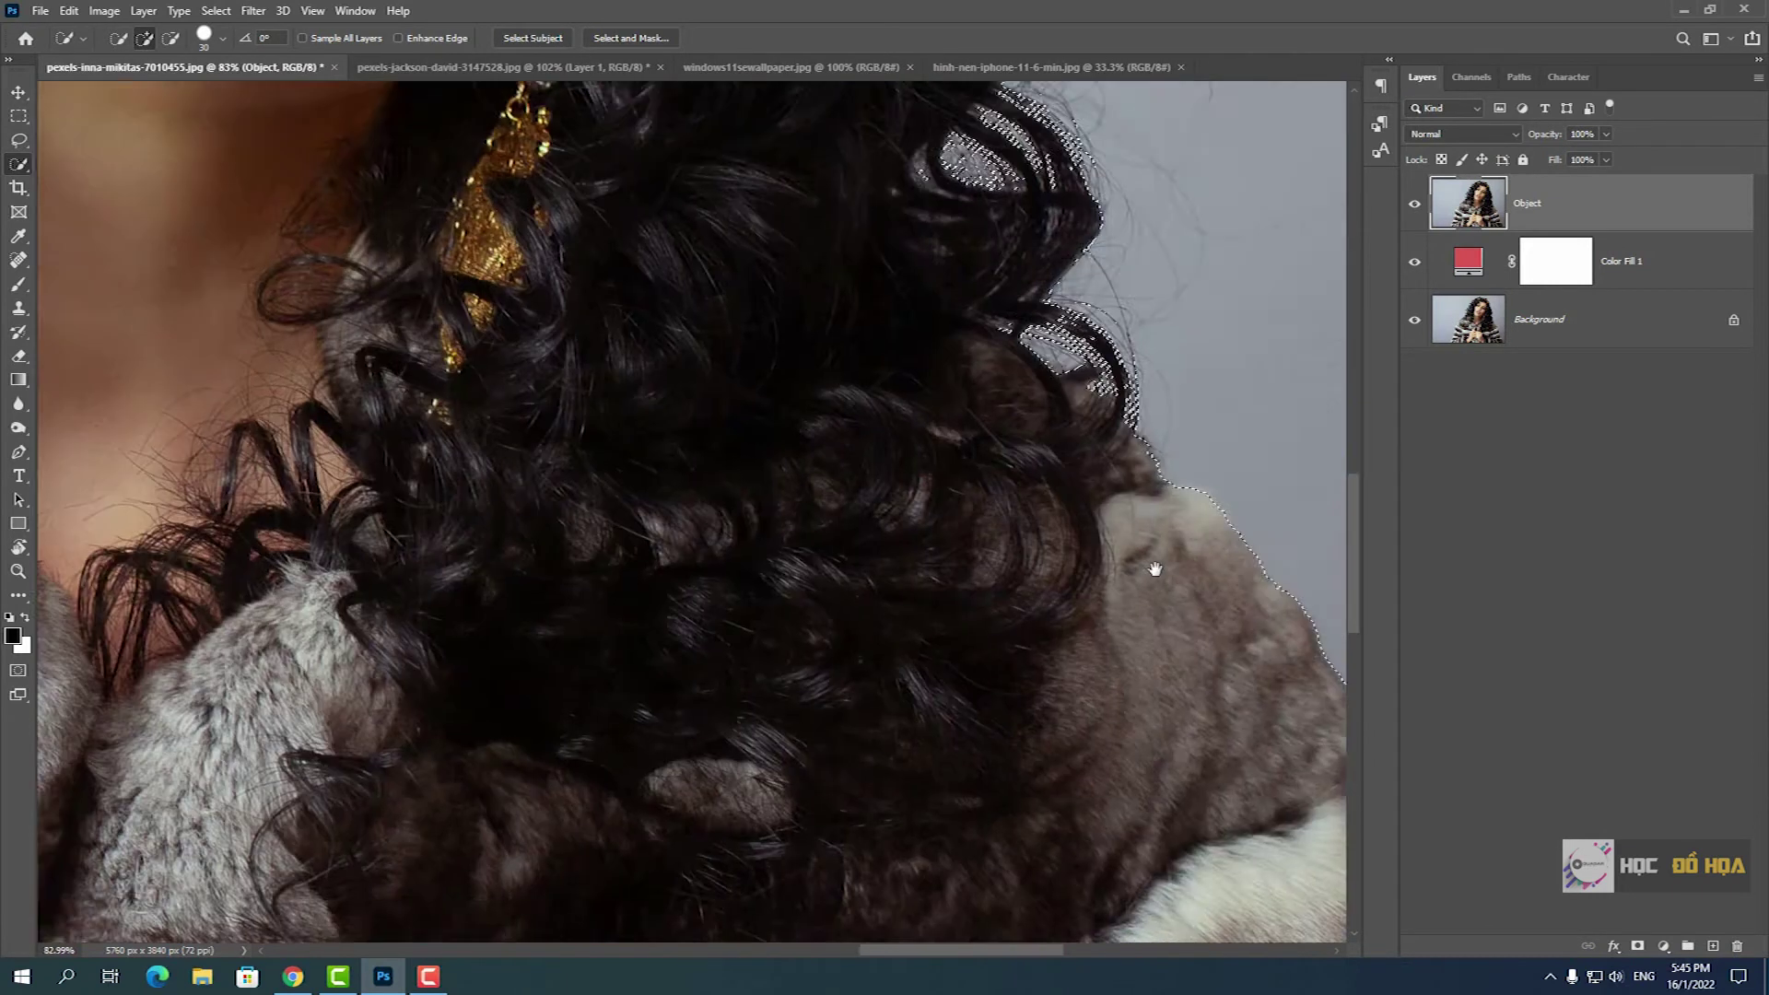
drag(1155, 569, 921, 585)
mouse_move(1105, 672)
mouse_down()
mouse_move(510, 461)
mouse_move(857, 523)
mouse_up()
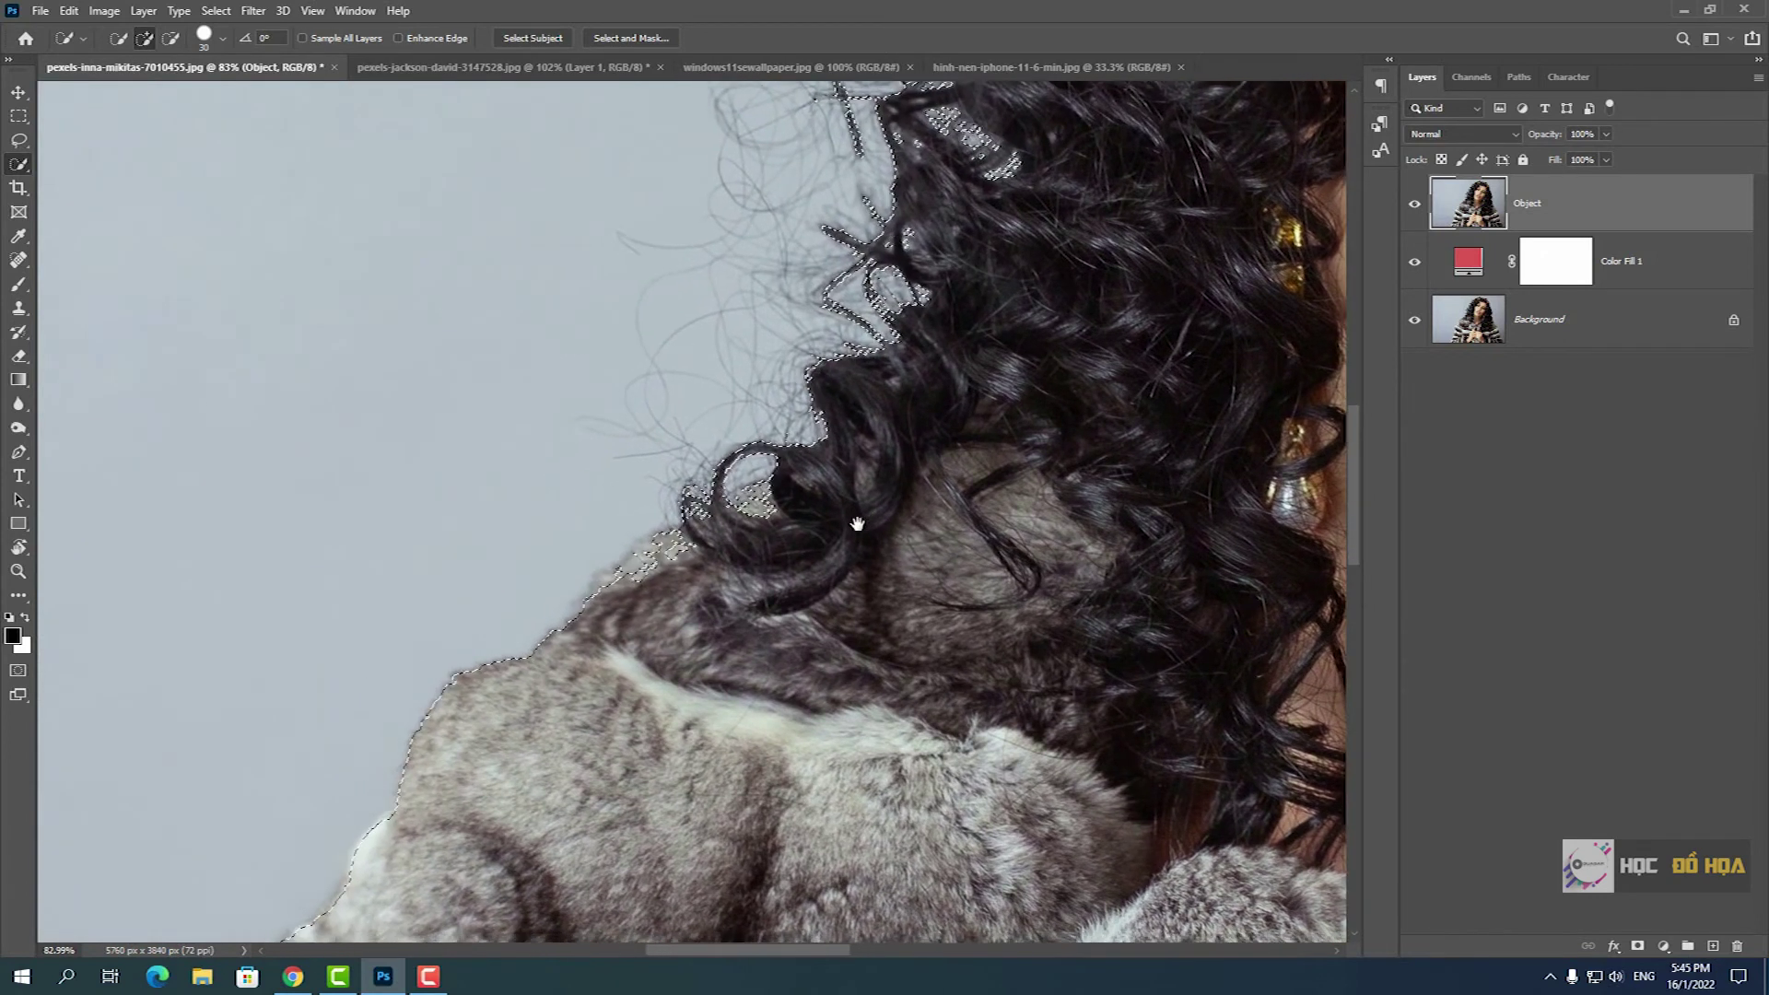
mouse_move(859, 525)
mouse_down()
mouse_move(837, 636)
mouse_move(774, 636)
mouse_up()
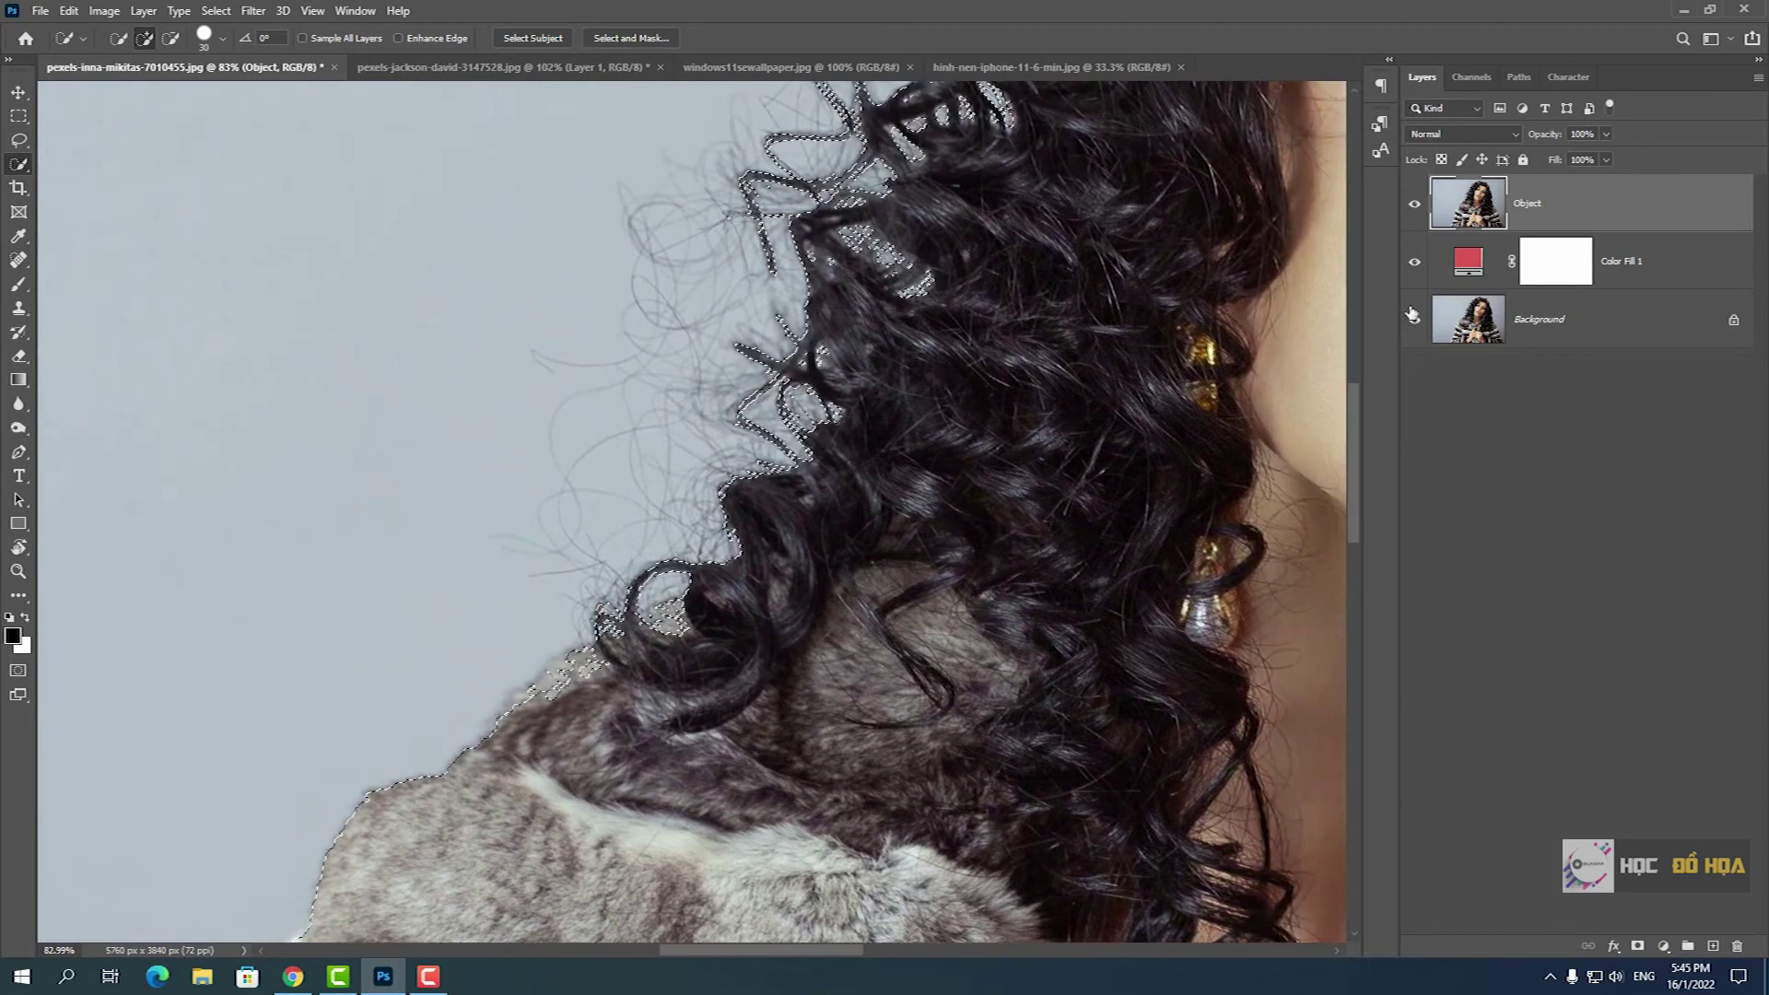
click(1637, 946)
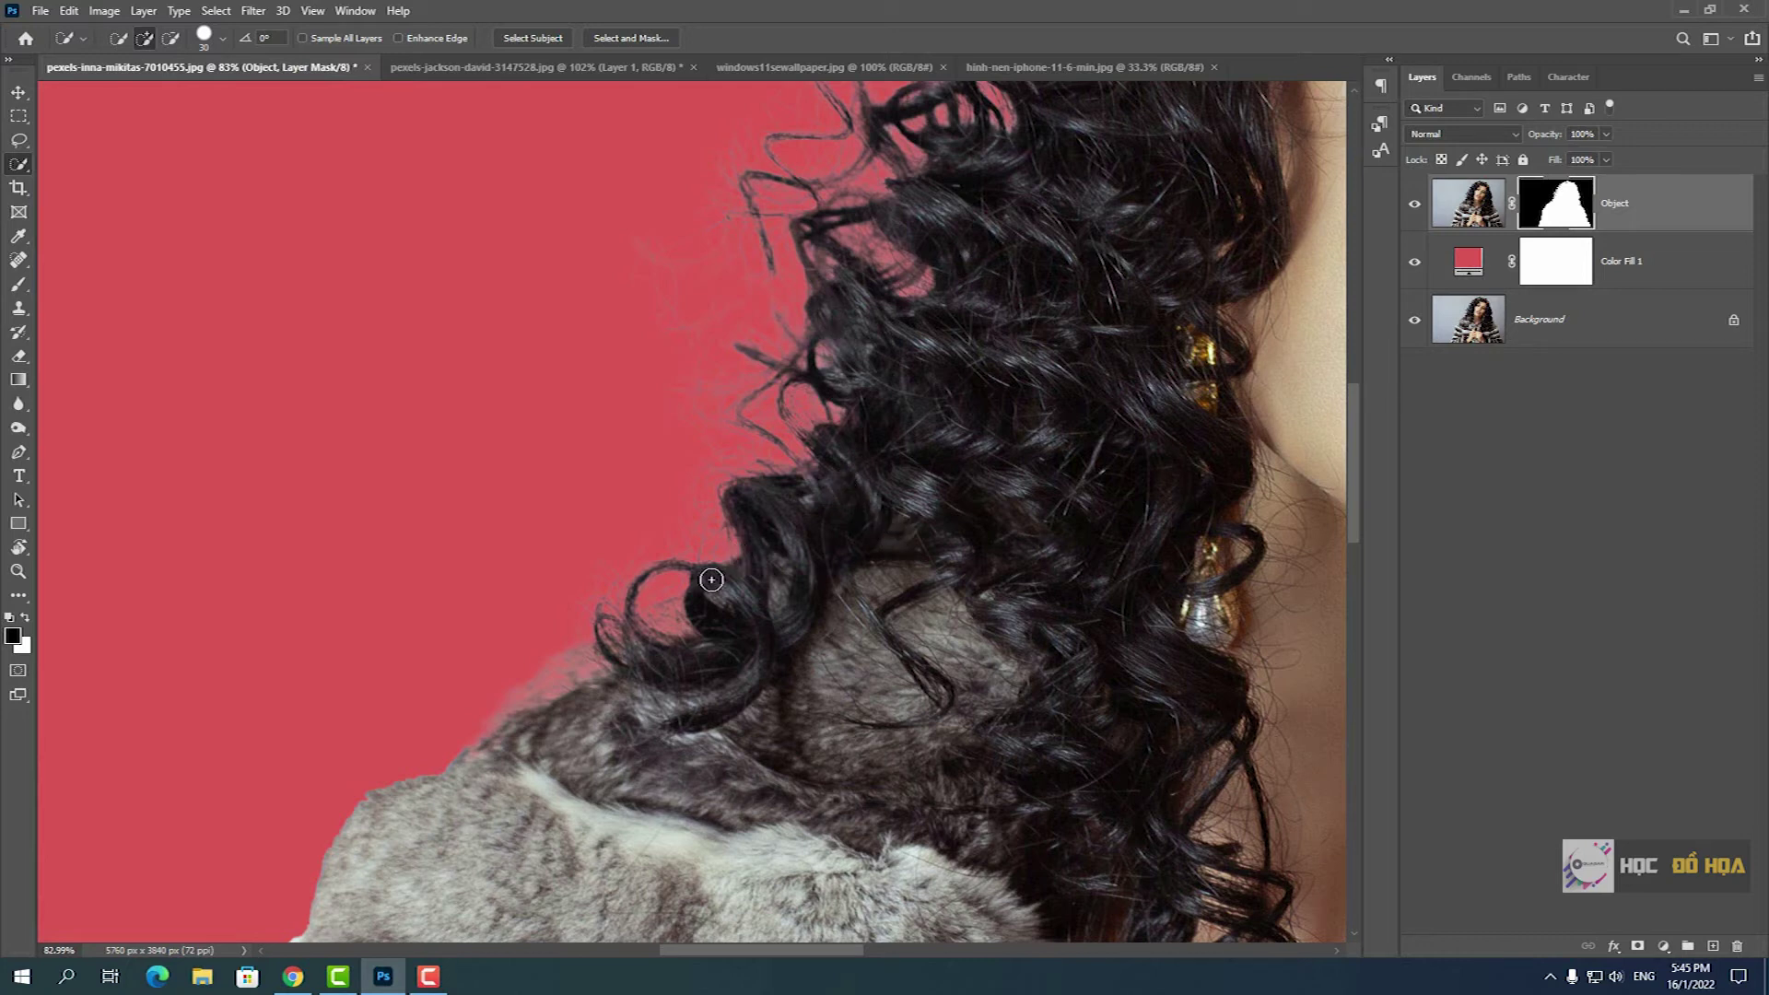
scroll(646, 629, up, 2)
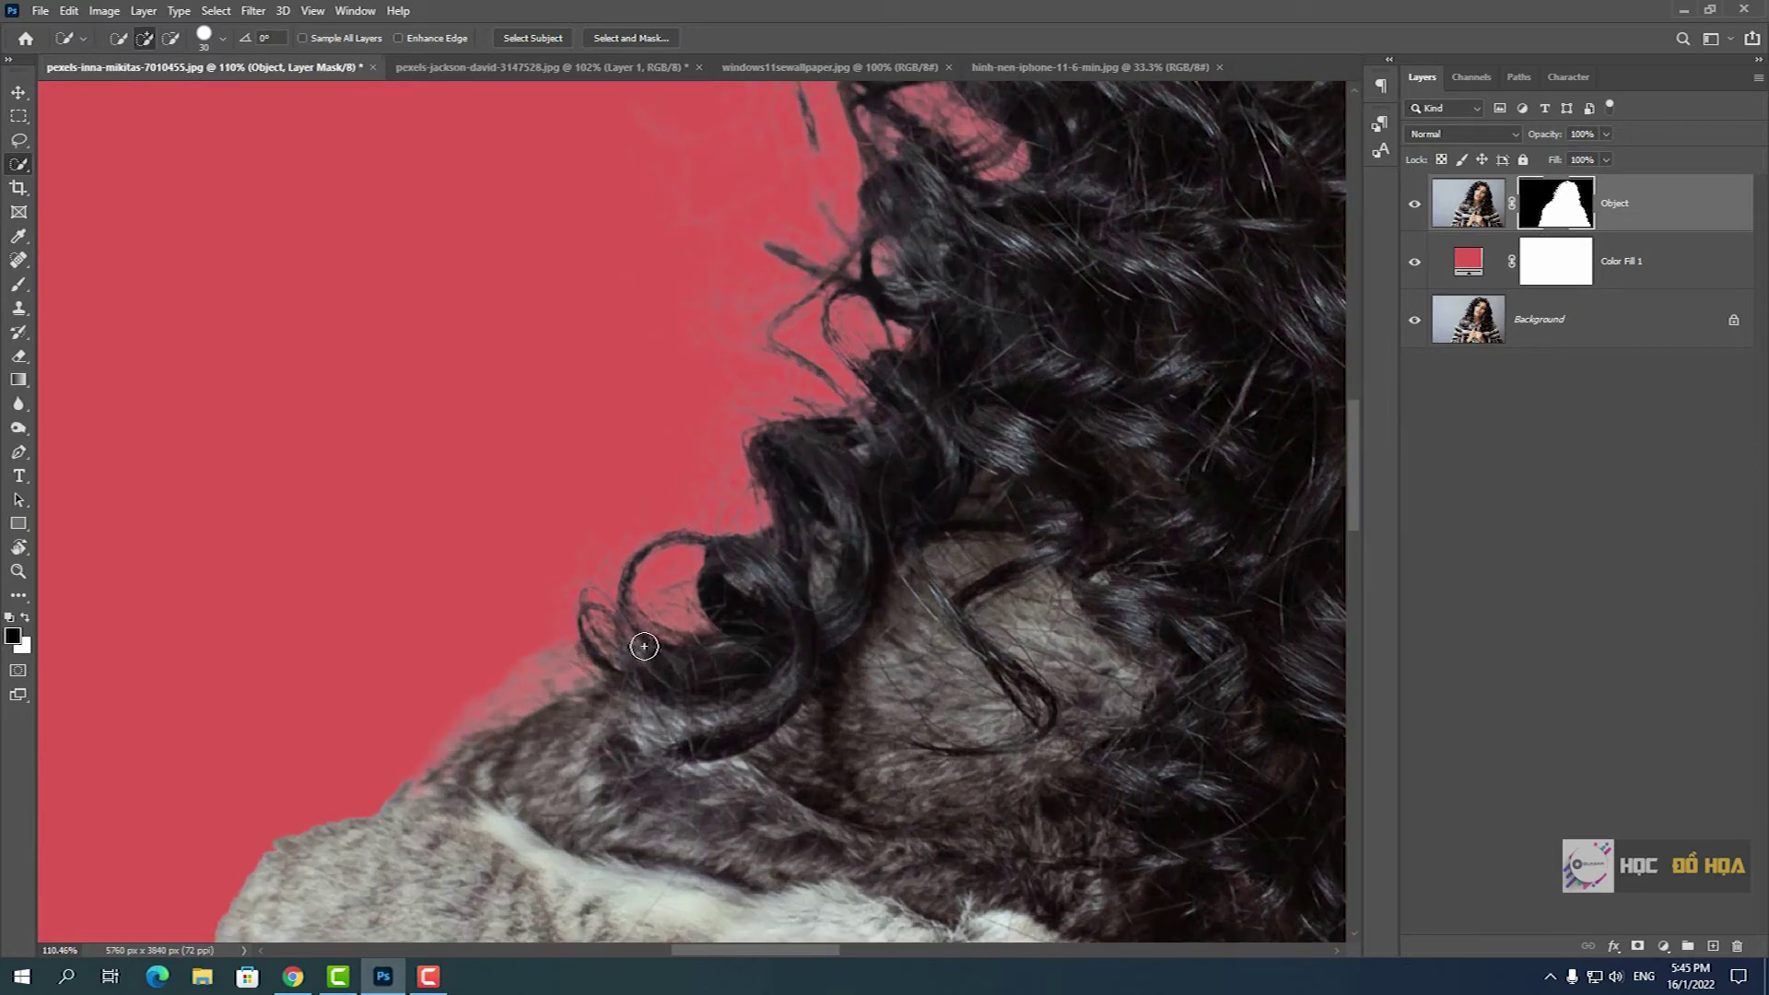
scroll(671, 608, up, 3)
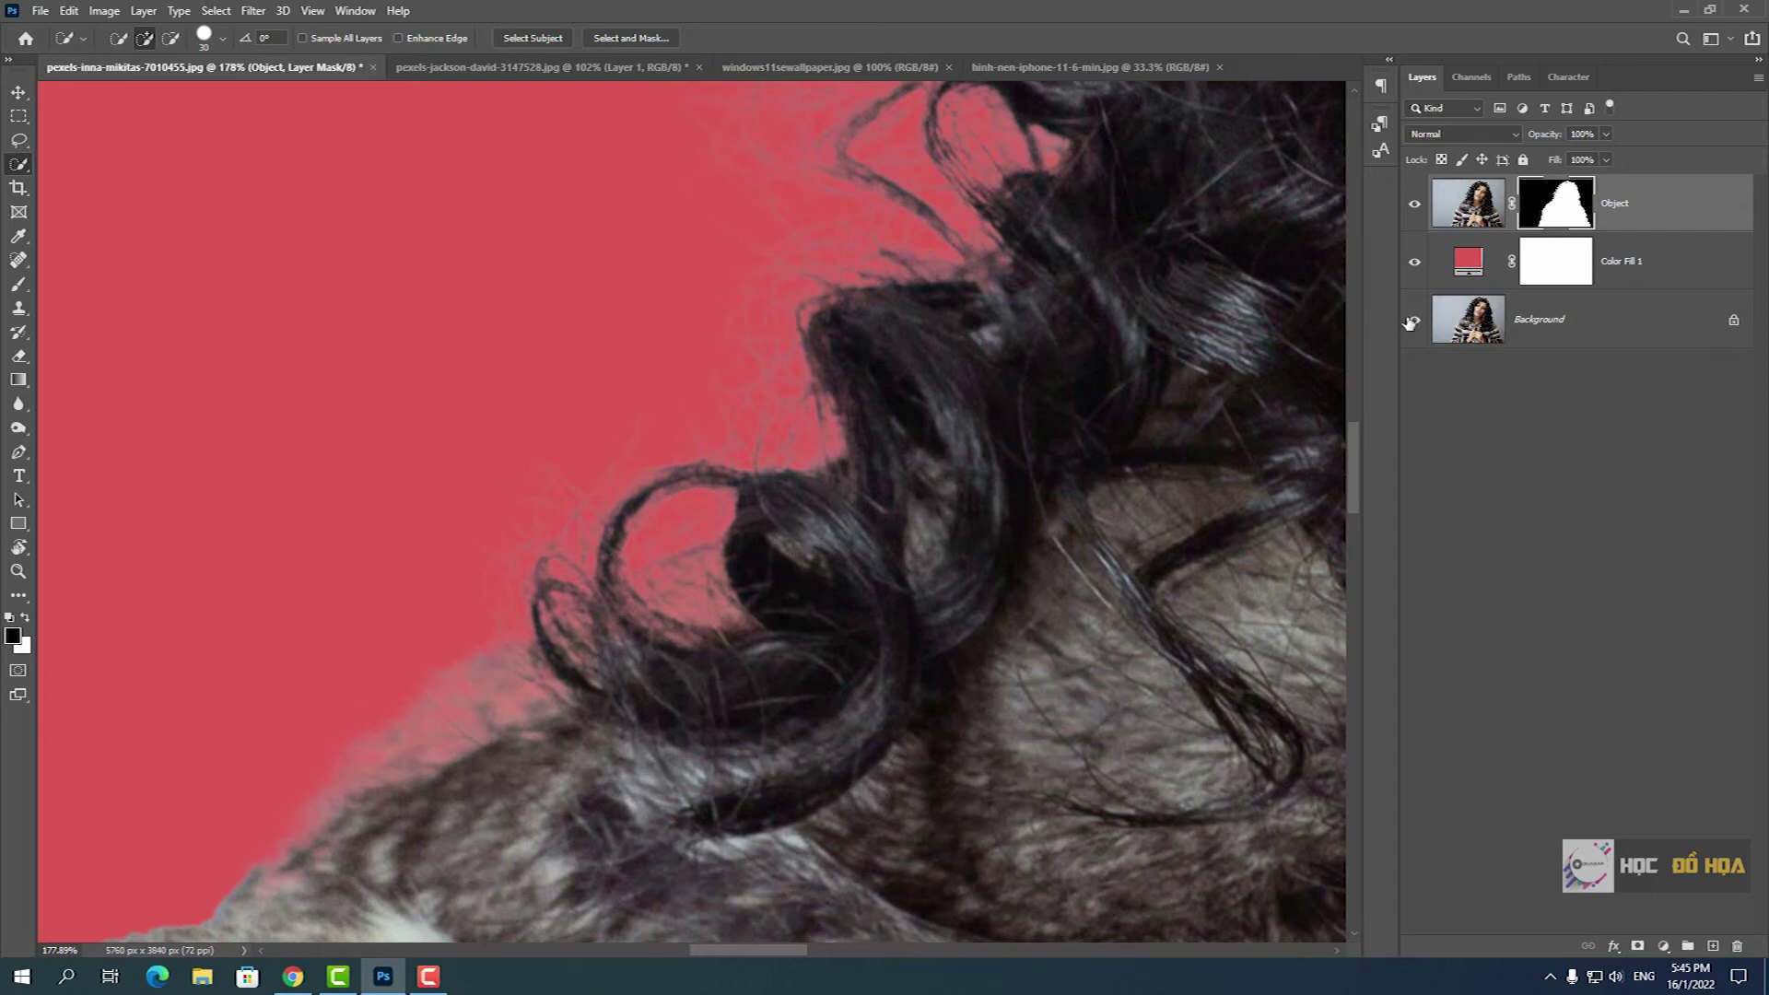
click(1417, 267)
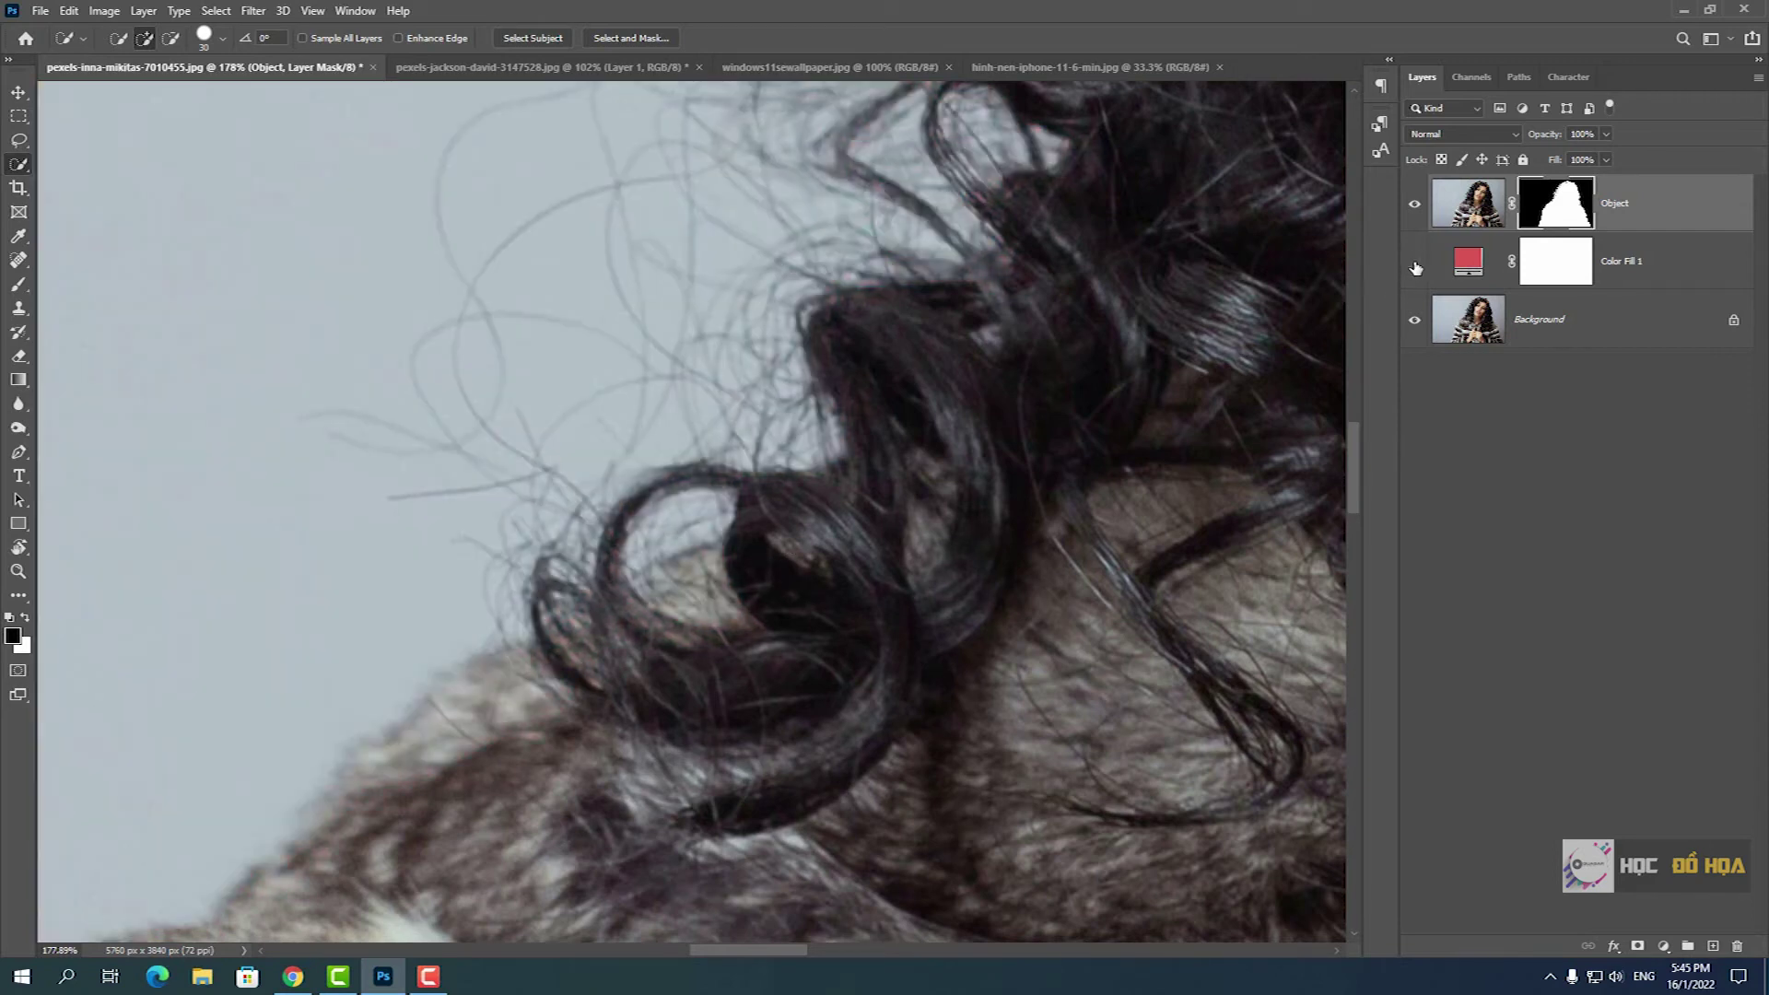
click(1415, 264)
click(1414, 261)
mouse_move(1165, 267)
mouse_down()
mouse_move(993, 479)
mouse_move(955, 478)
mouse_move(921, 644)
mouse_move(755, 549)
mouse_move(770, 475)
mouse_move(627, 526)
mouse_up()
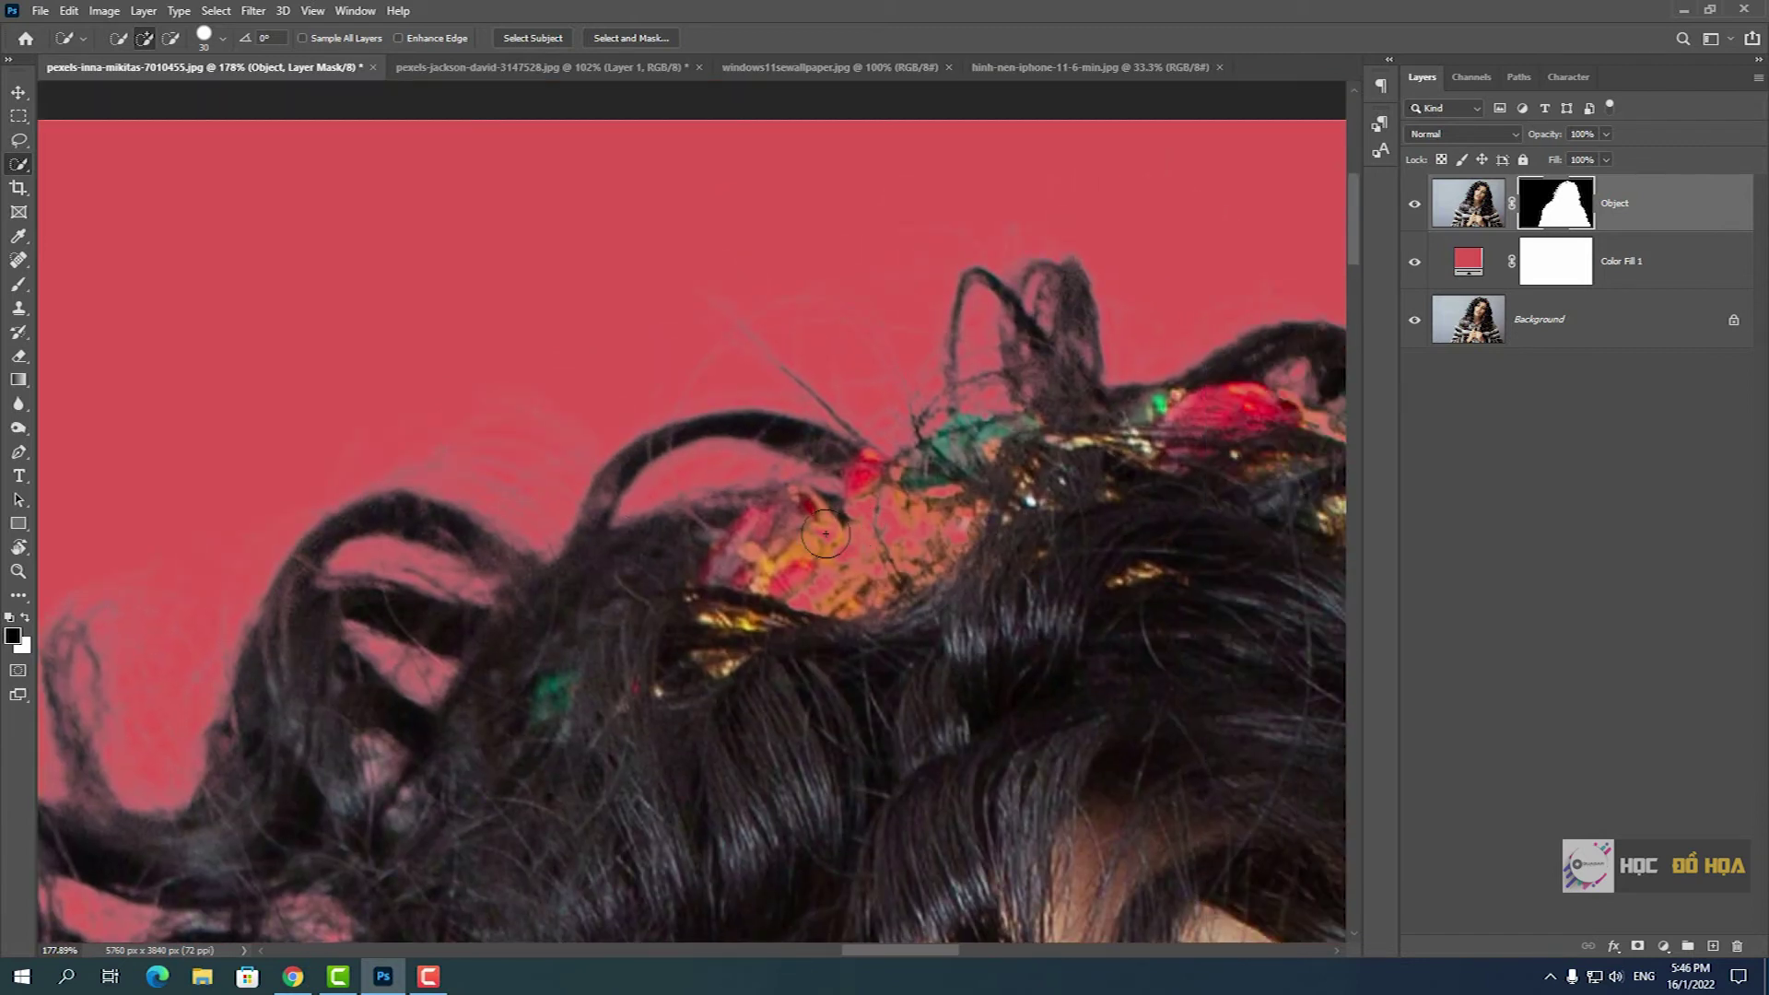
click(1414, 262)
drag(940, 408, 691, 376)
mouse_move(1267, 517)
mouse_down()
mouse_move(997, 466)
mouse_move(873, 470)
mouse_up()
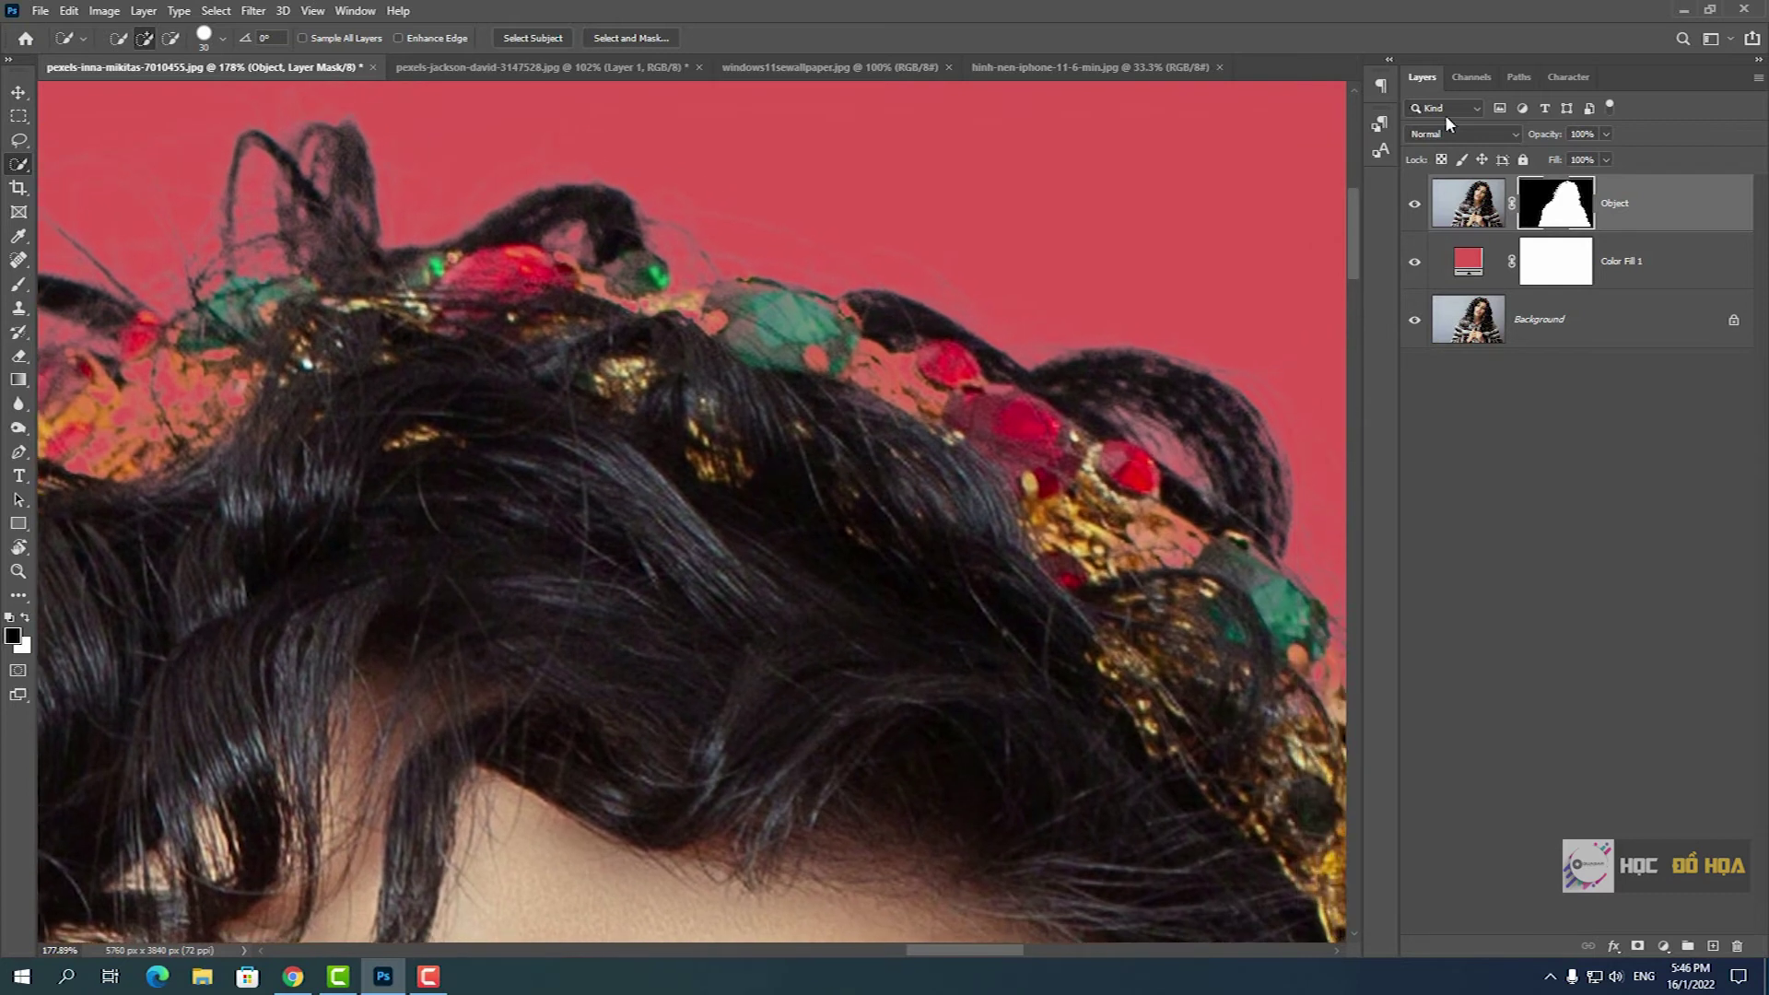
click(1415, 262)
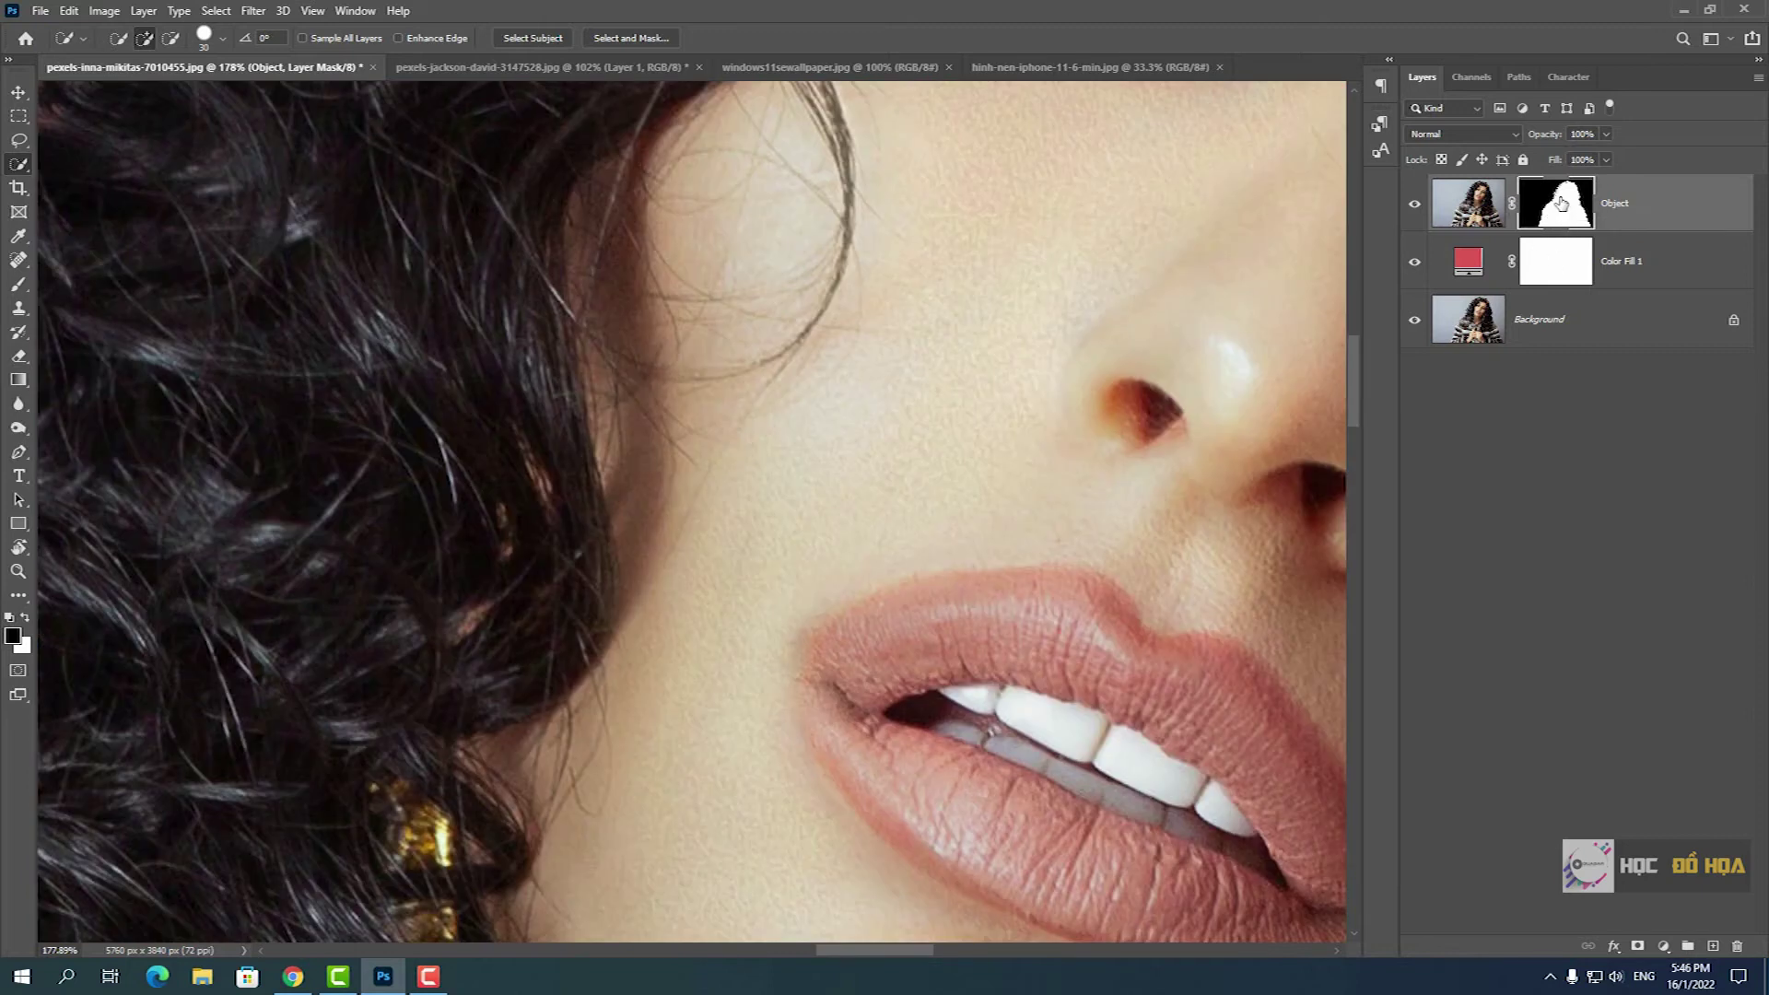
alt+click(1553, 209)
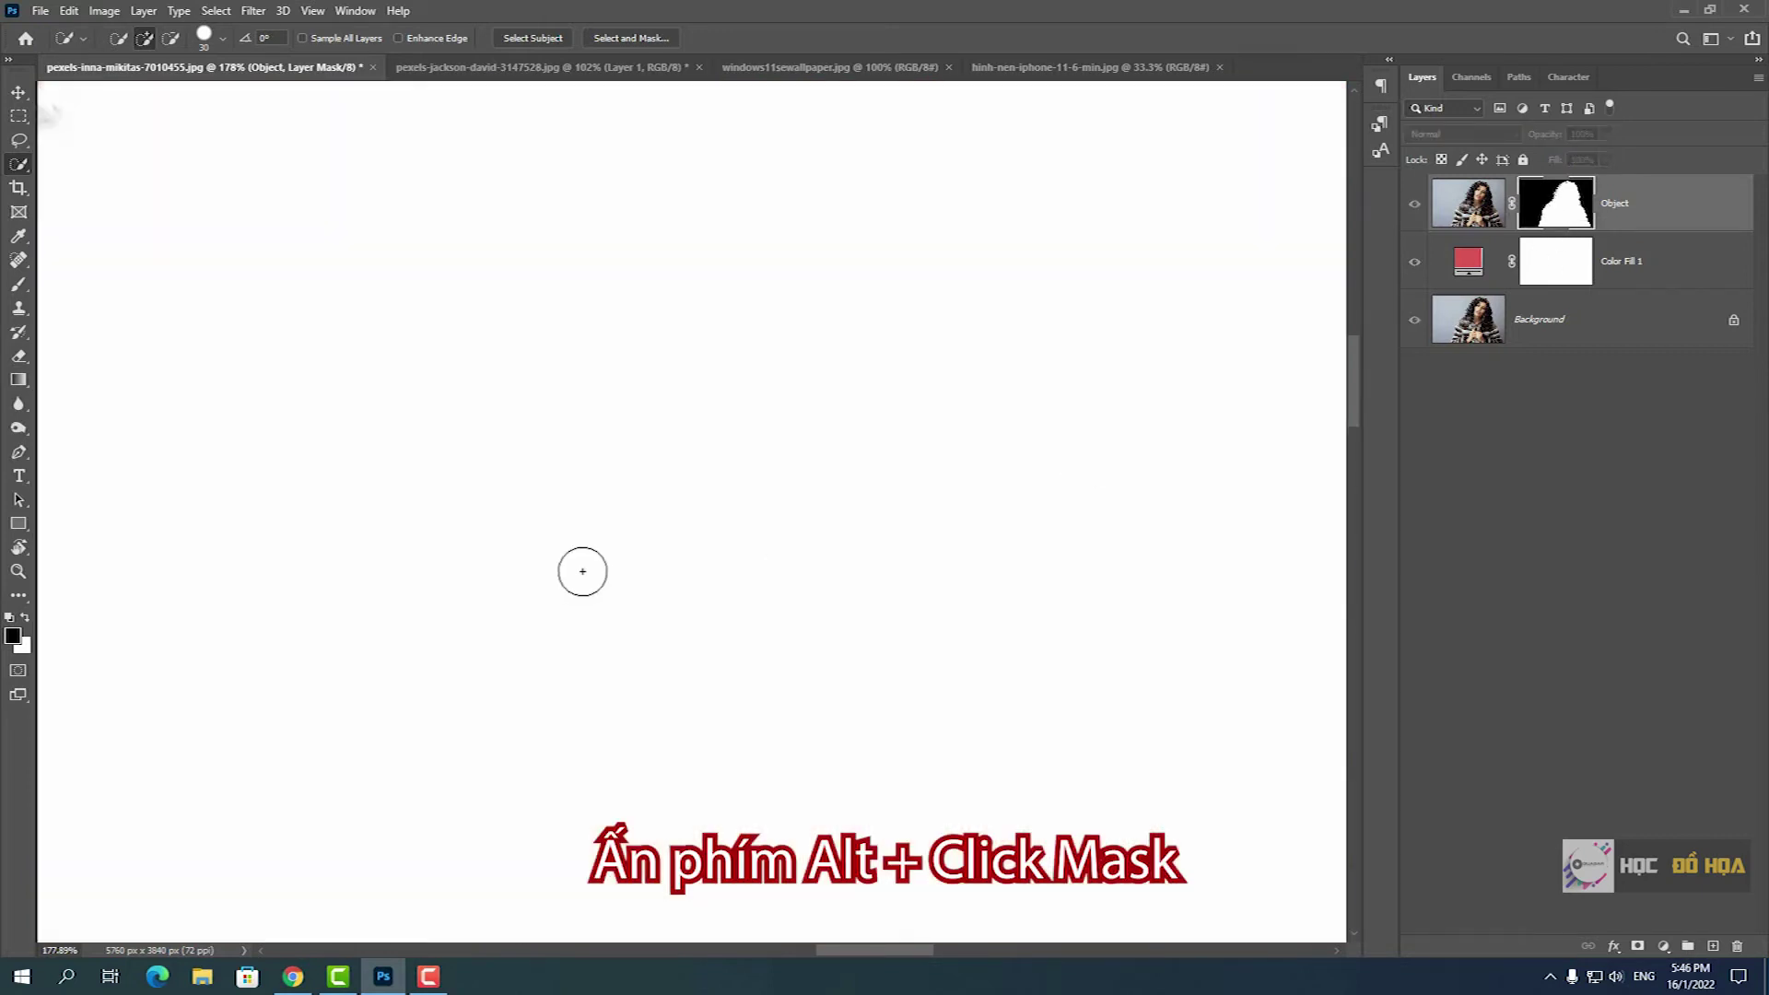
key(ctrl+minus)
key(ctrl+minus)
mouse_move(601, 556)
mouse_down()
mouse_move(655, 577)
mouse_move(761, 522)
mouse_up()
scroll(462, 652, up, 5)
scroll(465, 672, down, 3)
scroll(468, 704, up, 1)
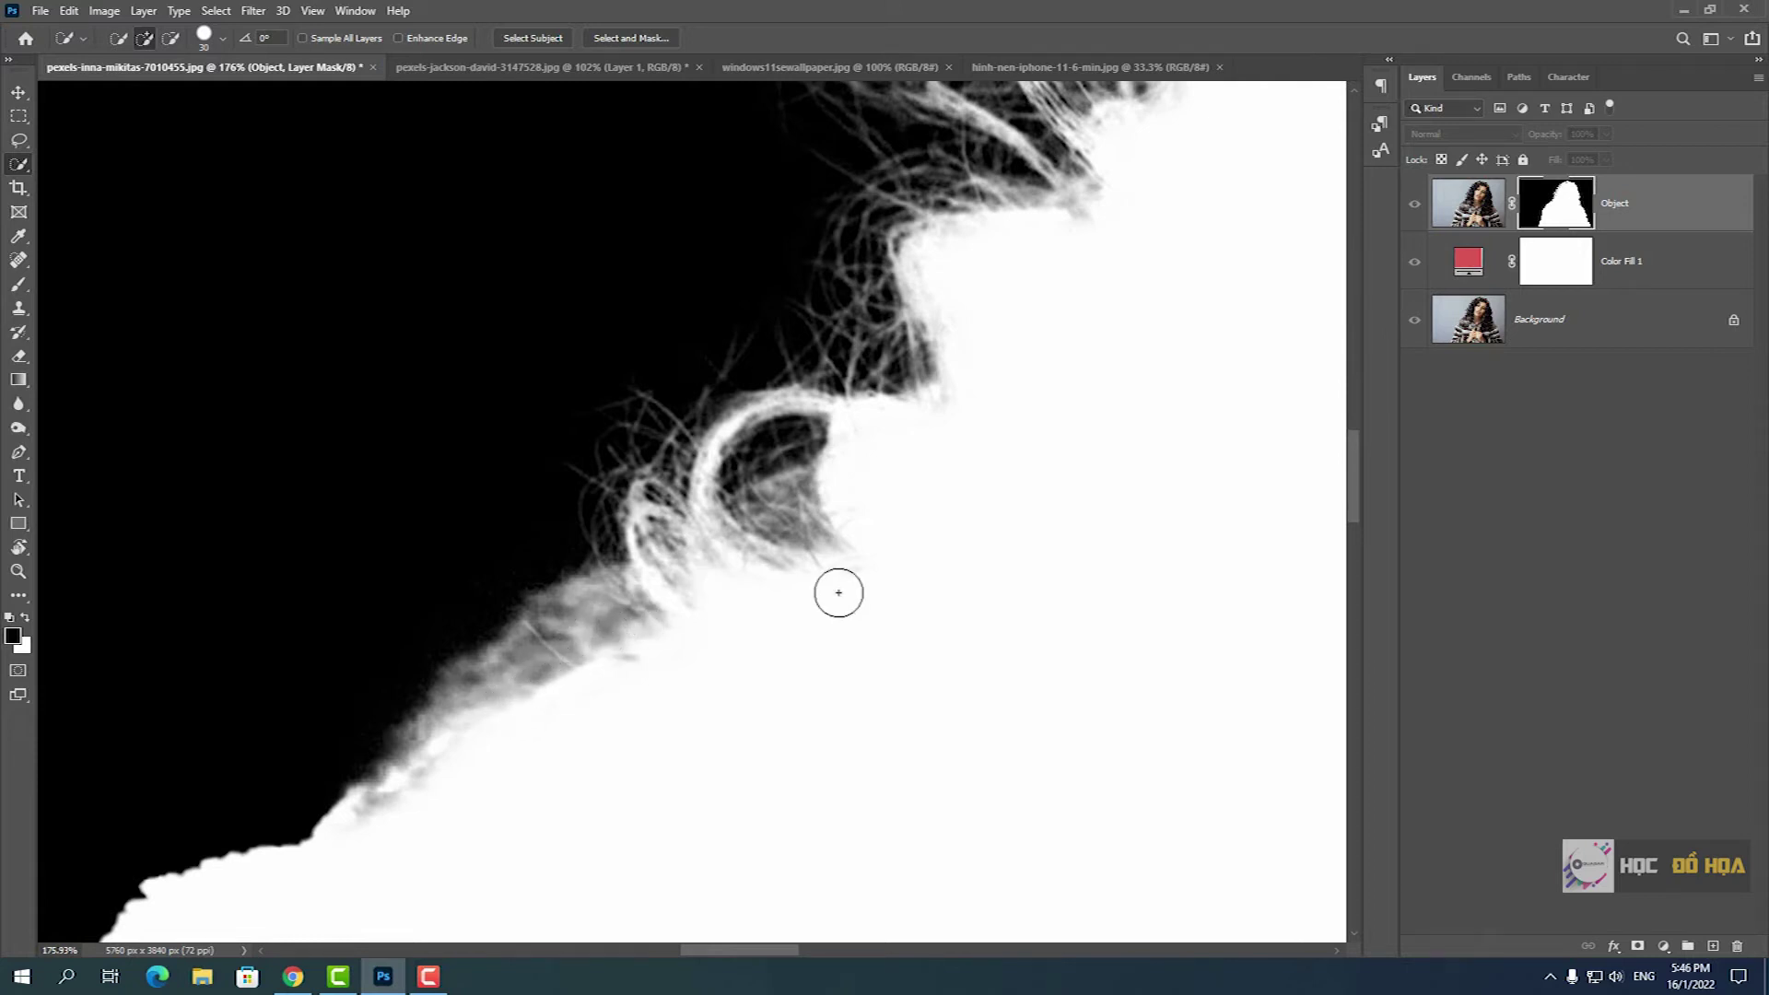
drag(900, 513, 790, 623)
mouse_move(825, 419)
mouse_down()
mouse_move(896, 455)
mouse_move(508, 527)
mouse_up()
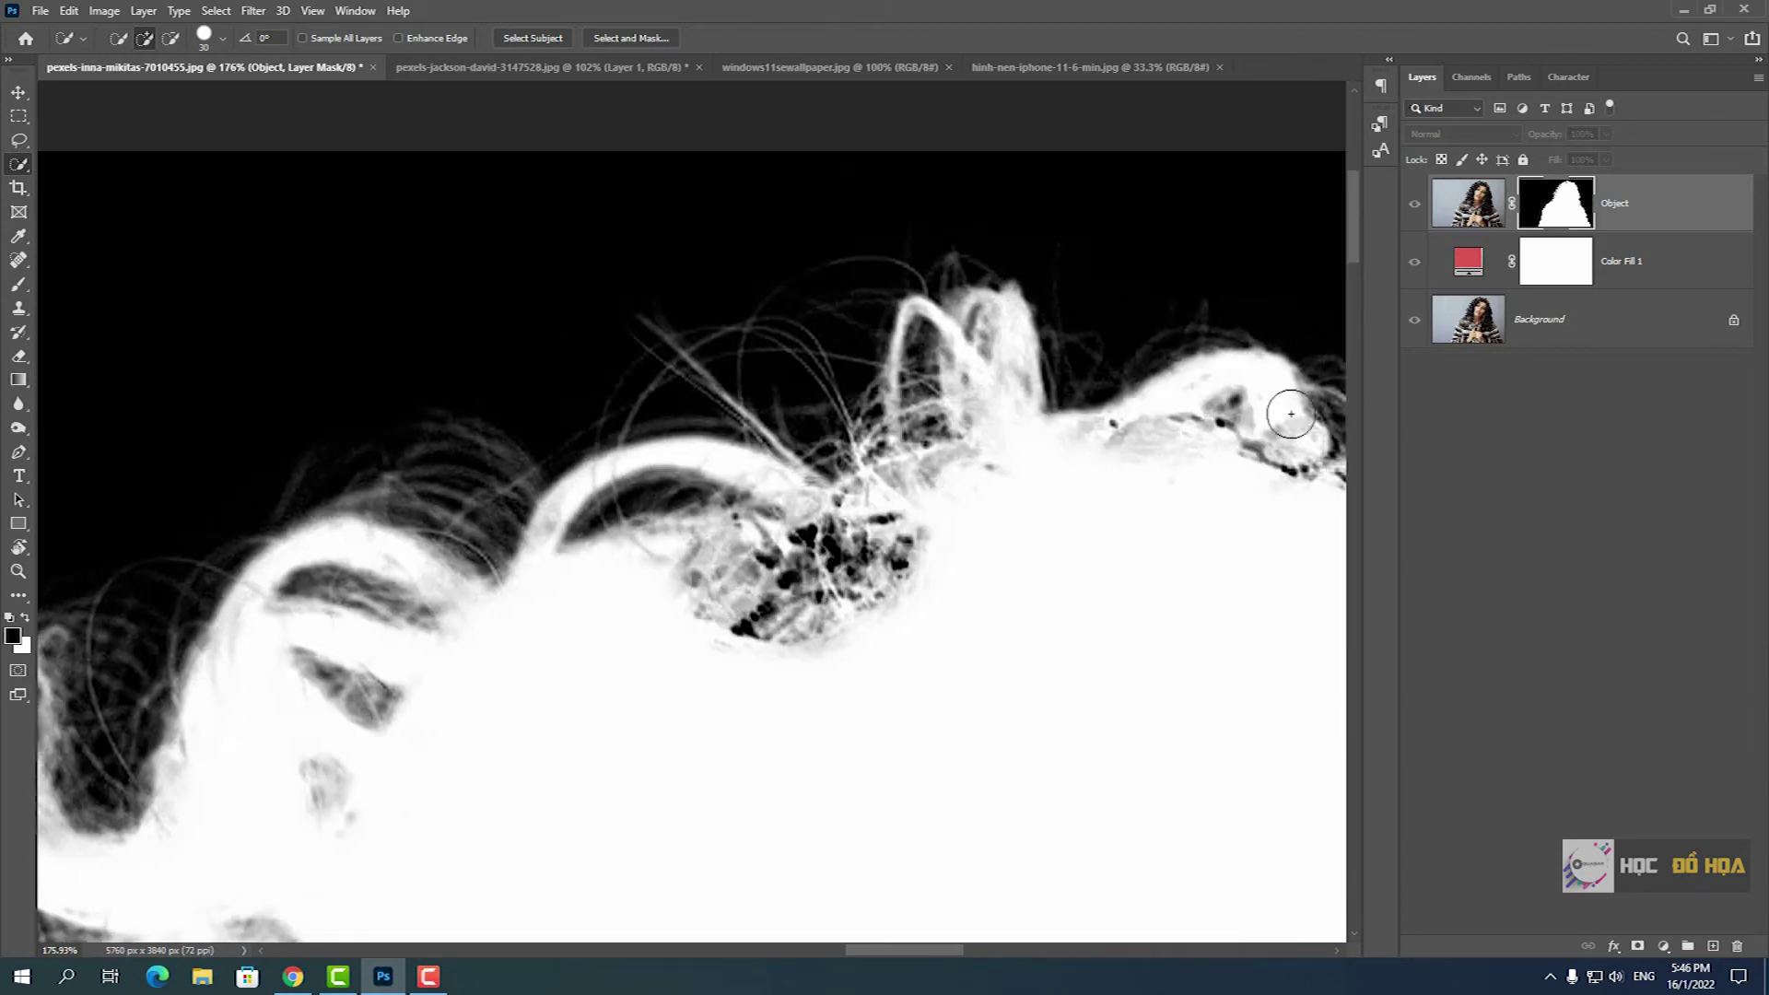
click(1500, 226)
click(1553, 213)
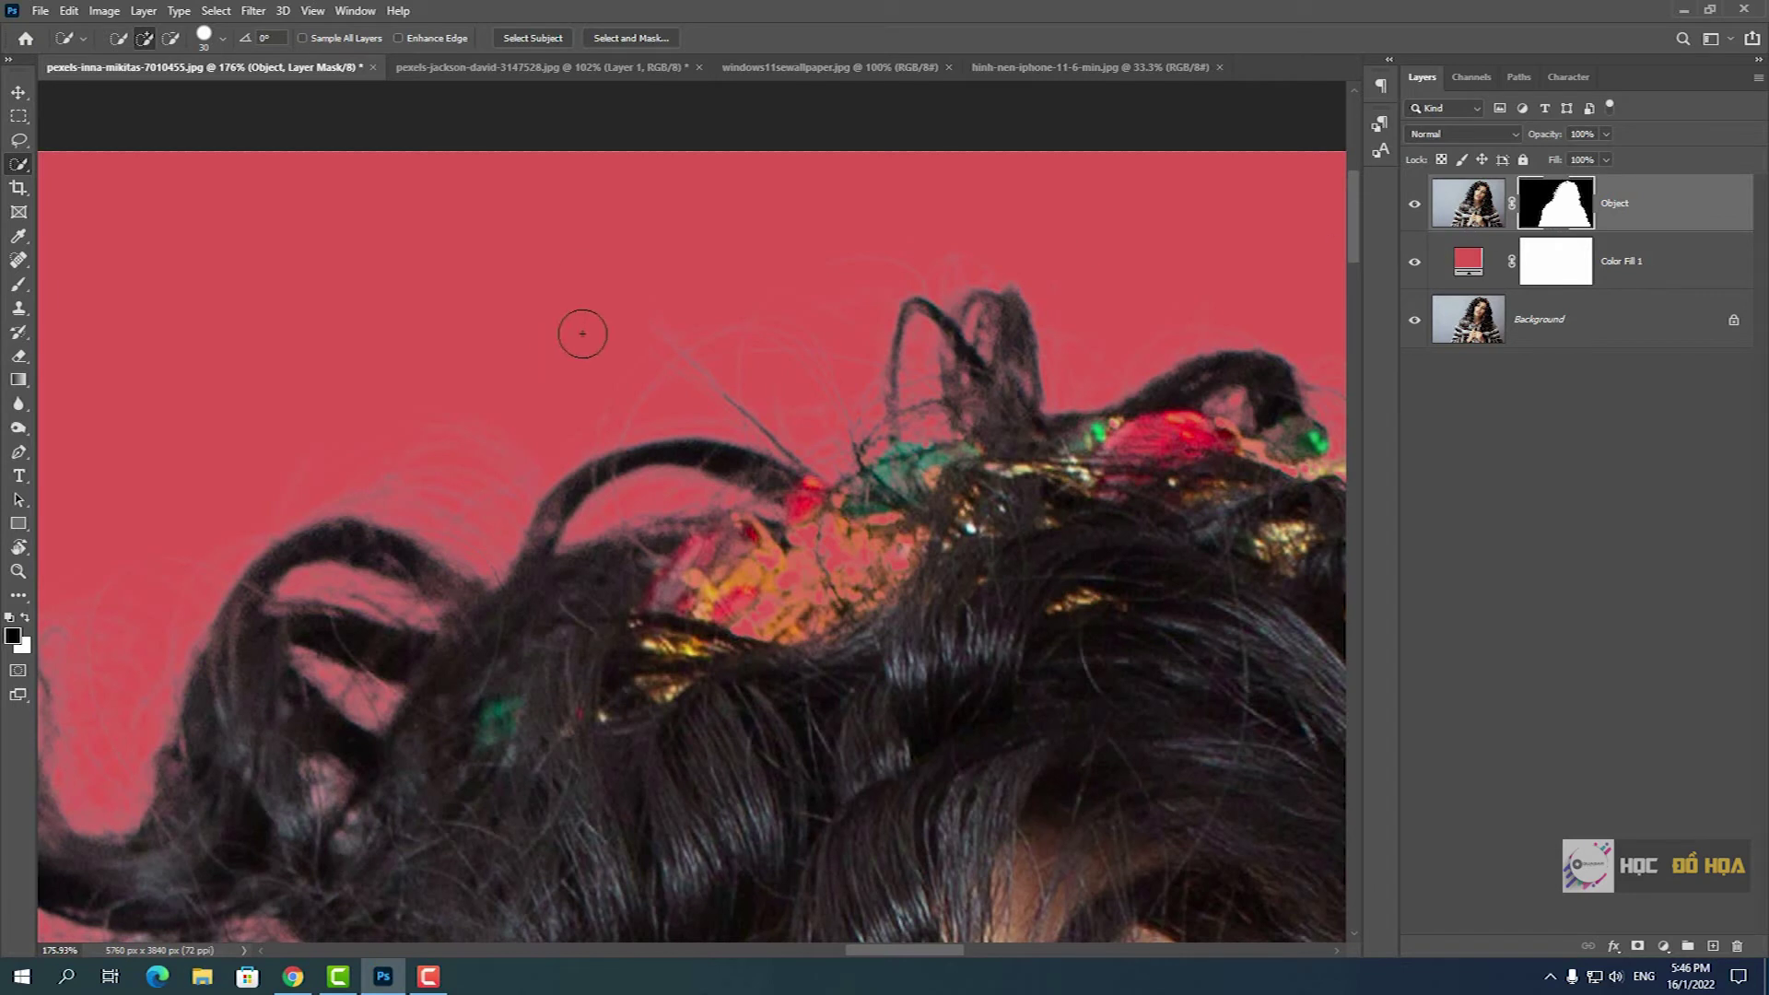
click(16, 286)
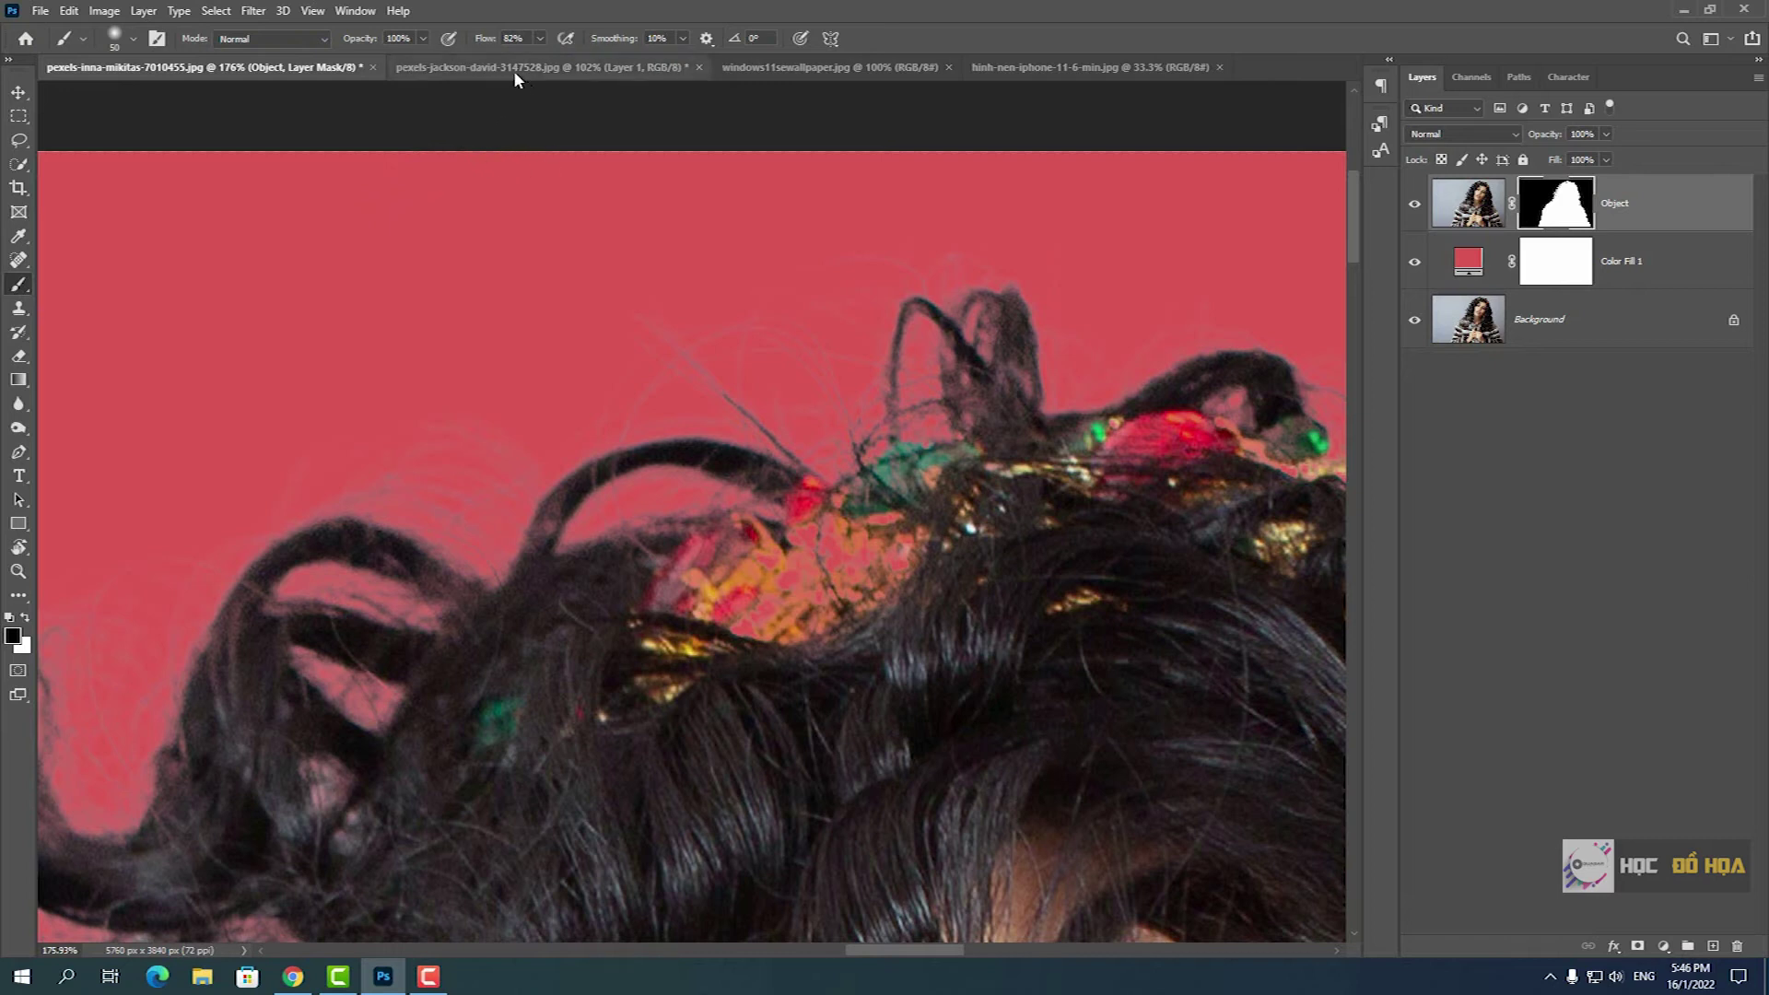
- Lower the Brush tool's Flow to 49%
click(540, 38)
drag(521, 61, 515, 60)
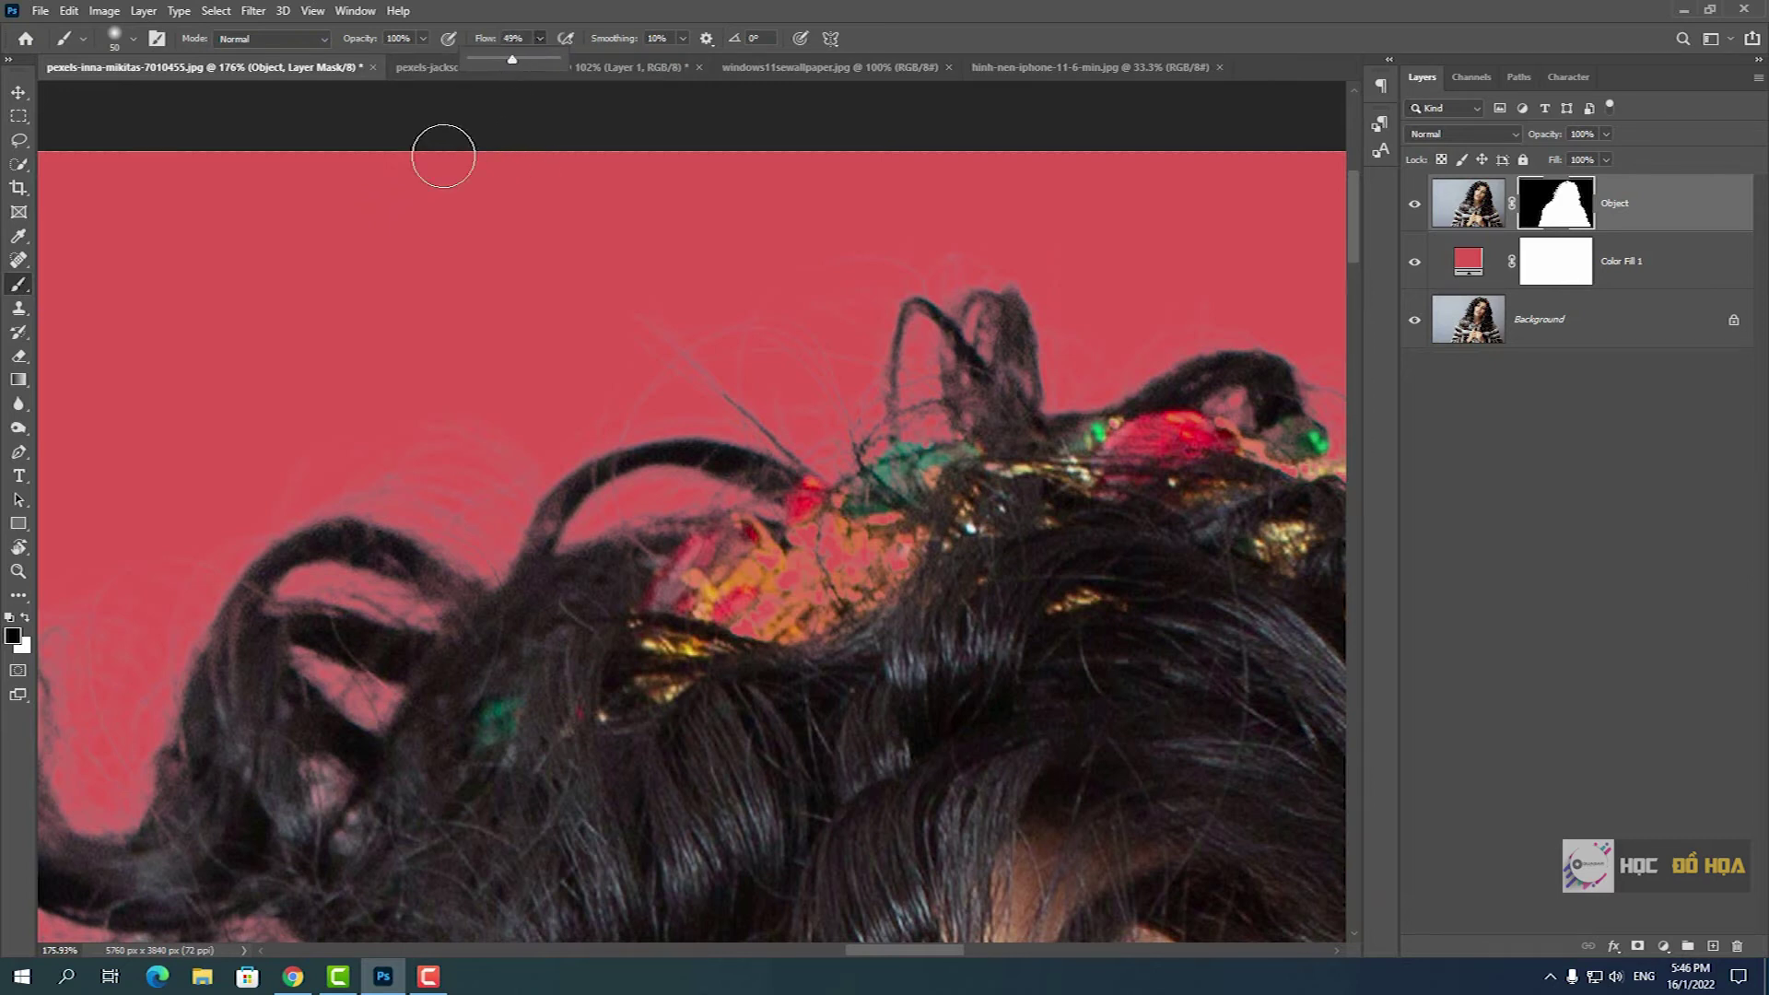
click(25, 618)
- Paint the mask to restore the gold tiara ornament, shrinking the brush as needed
drag(673, 608, 803, 629)
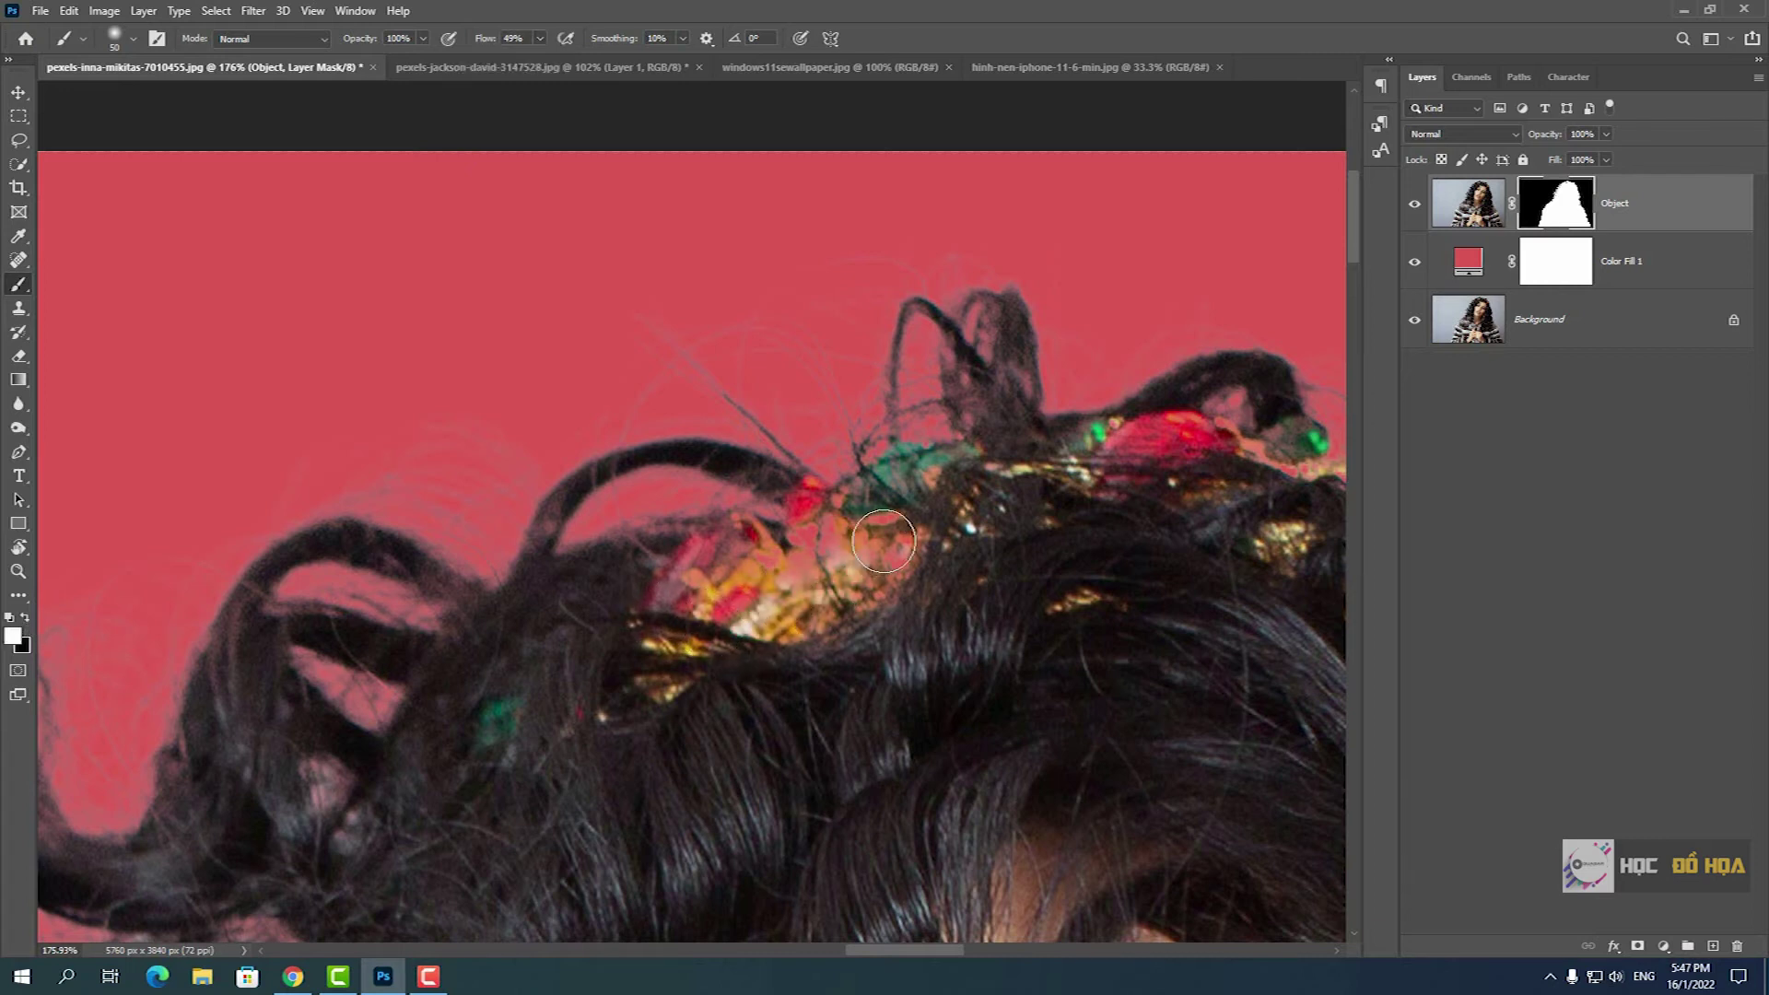
alt+right_click(812, 584)
drag(830, 553, 913, 539)
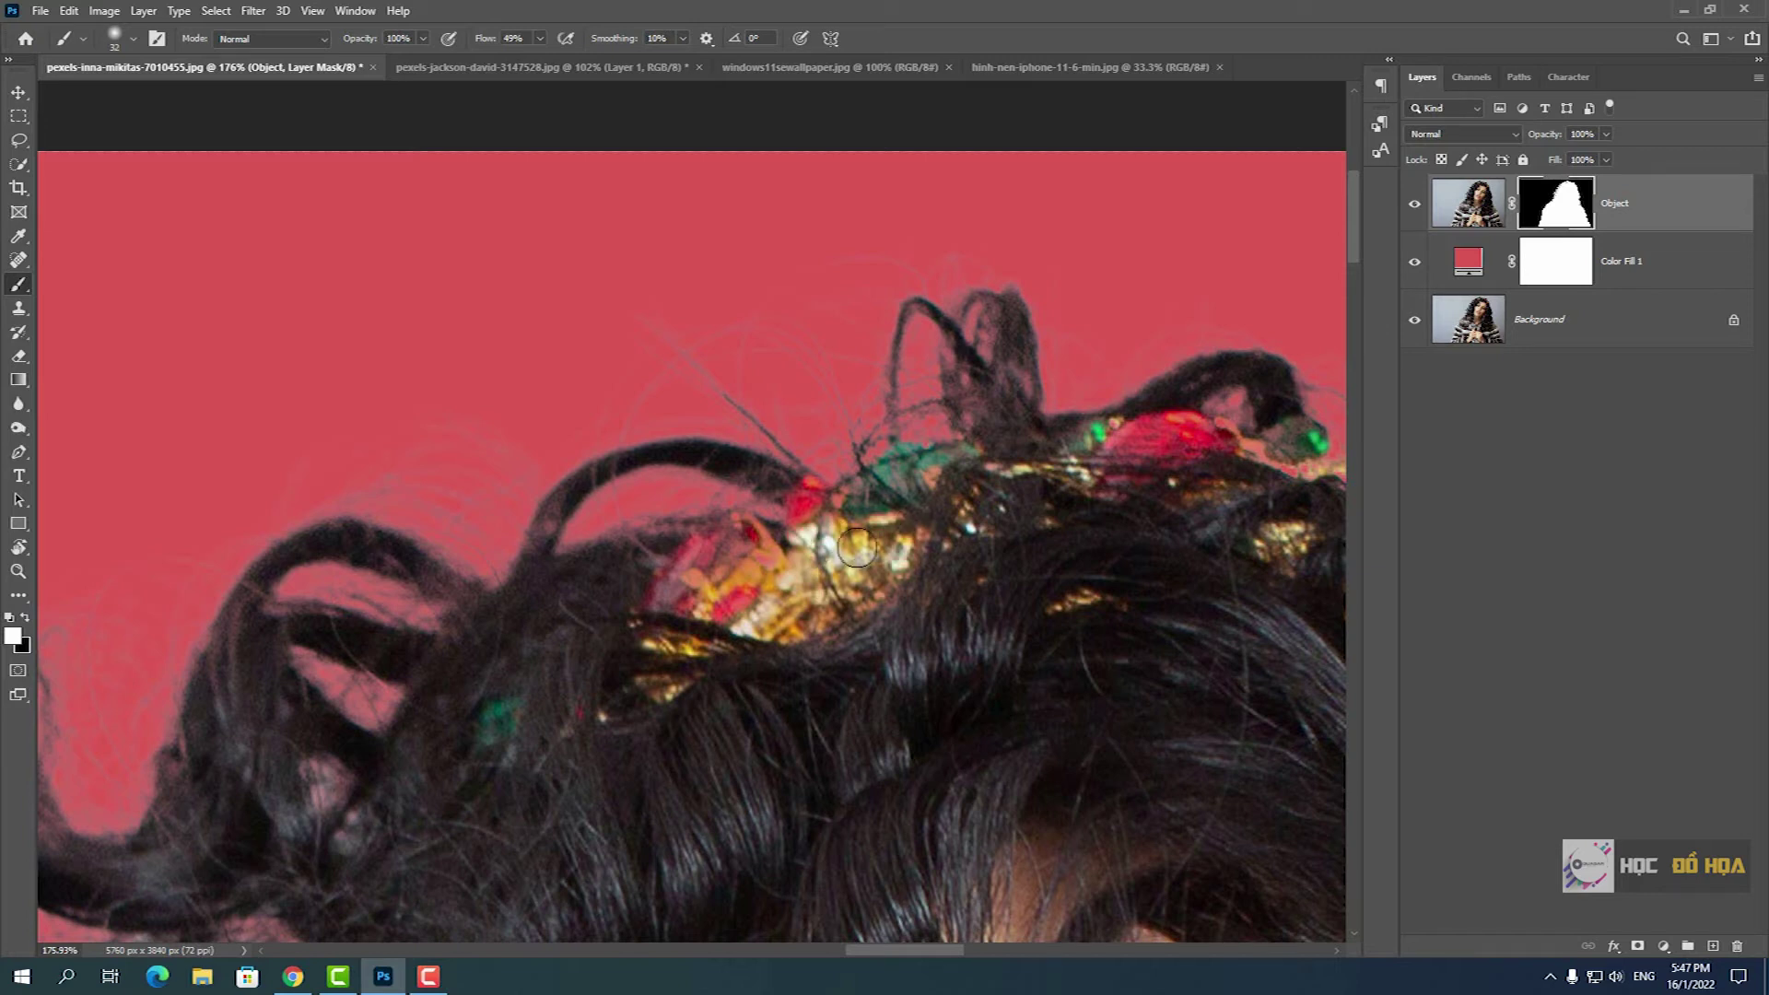
drag(1111, 469, 681, 463)
right_click(792, 470)
mouse_move(870, 456)
mouse_down()
mouse_move(919, 470)
mouse_move(502, 337)
mouse_up()
drag(591, 382, 705, 405)
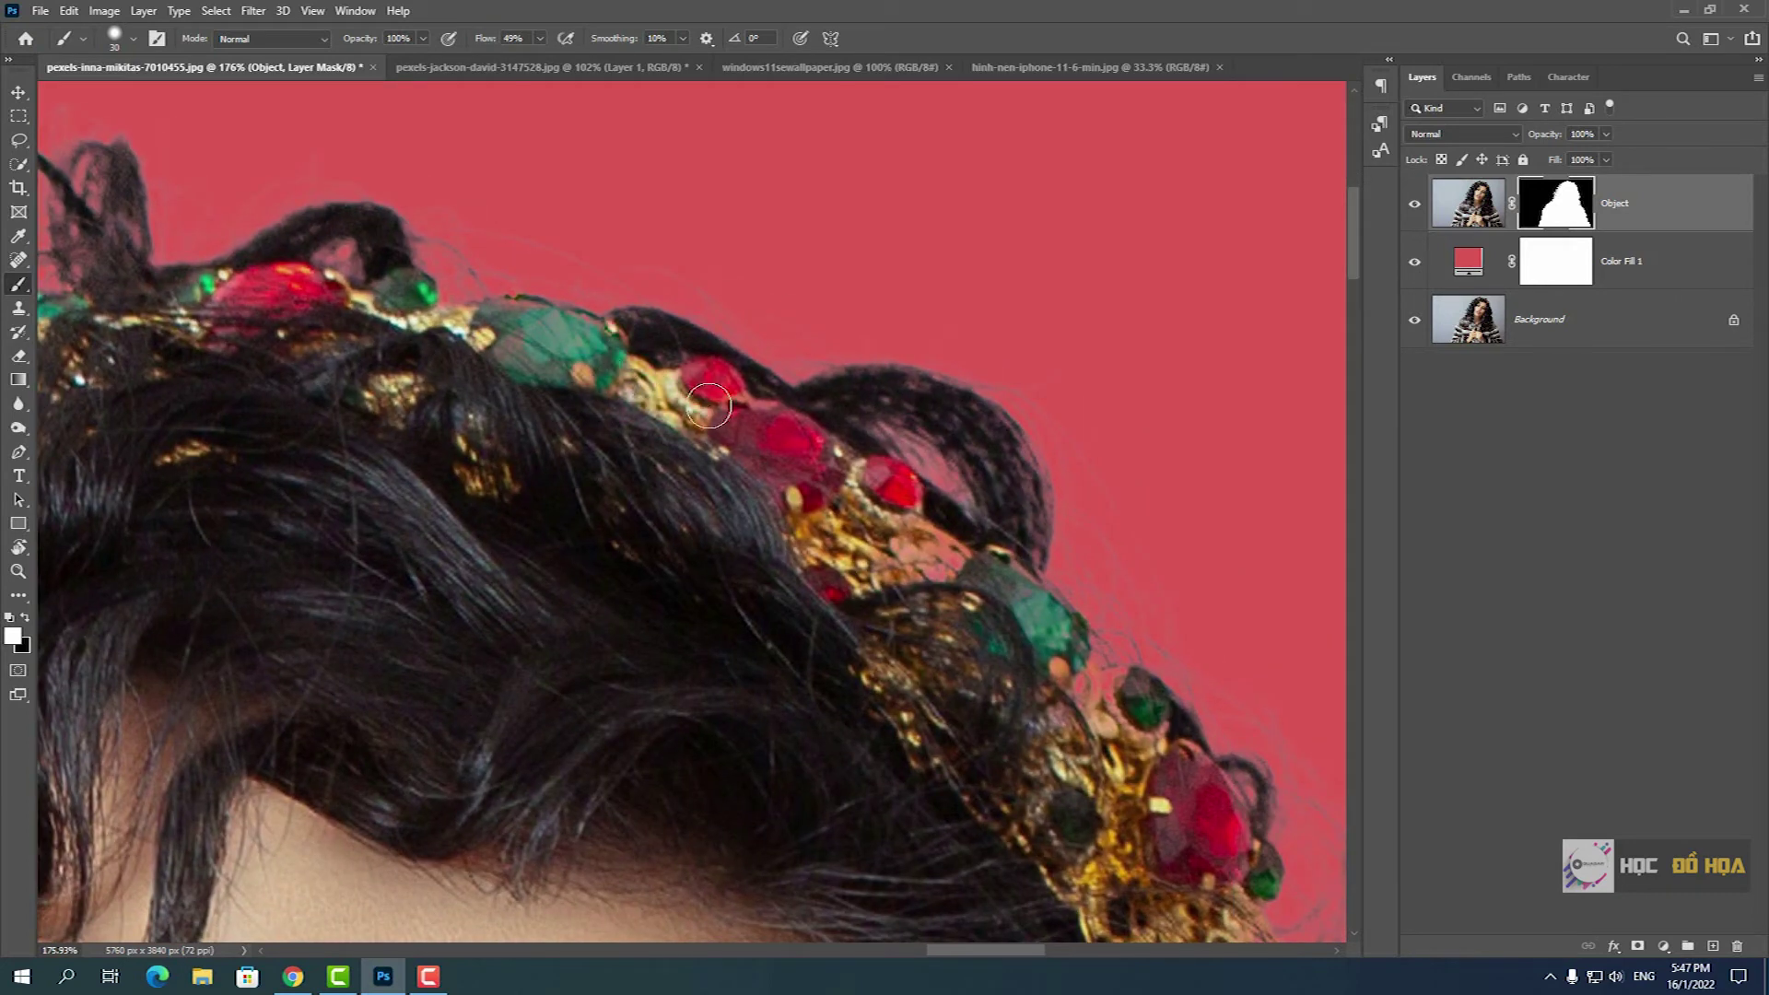
drag(1106, 553, 553, 157)
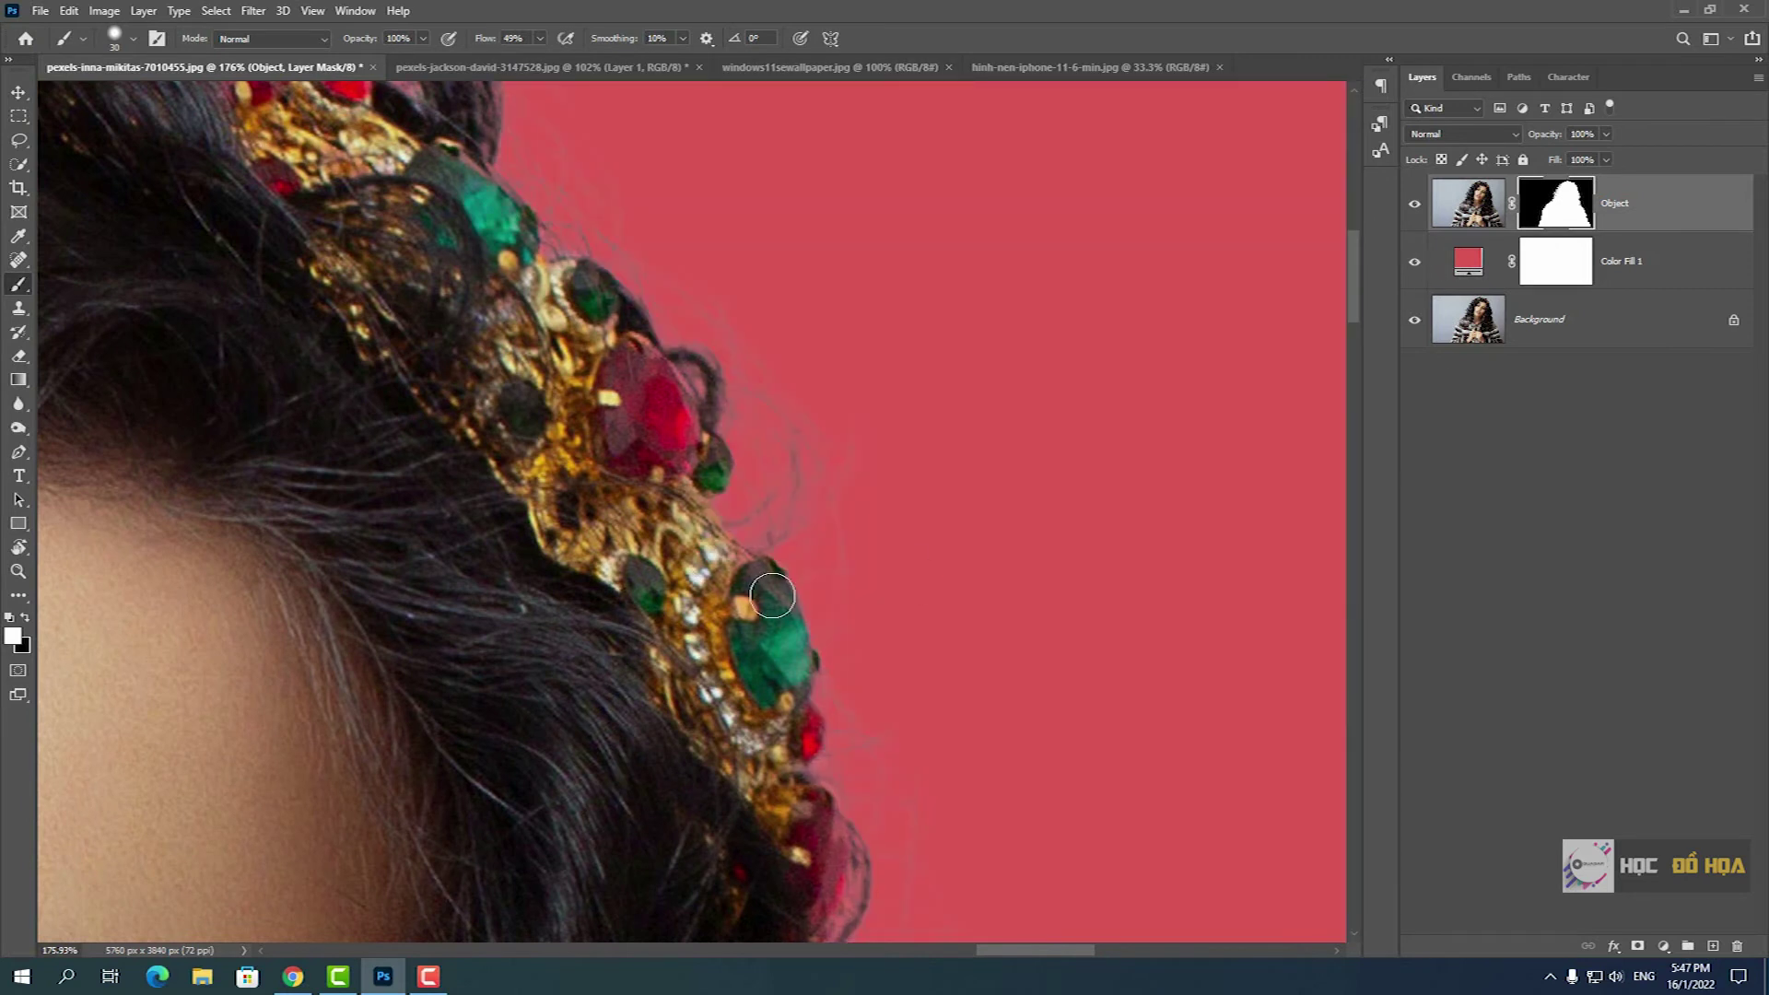
drag(779, 594, 723, 299)
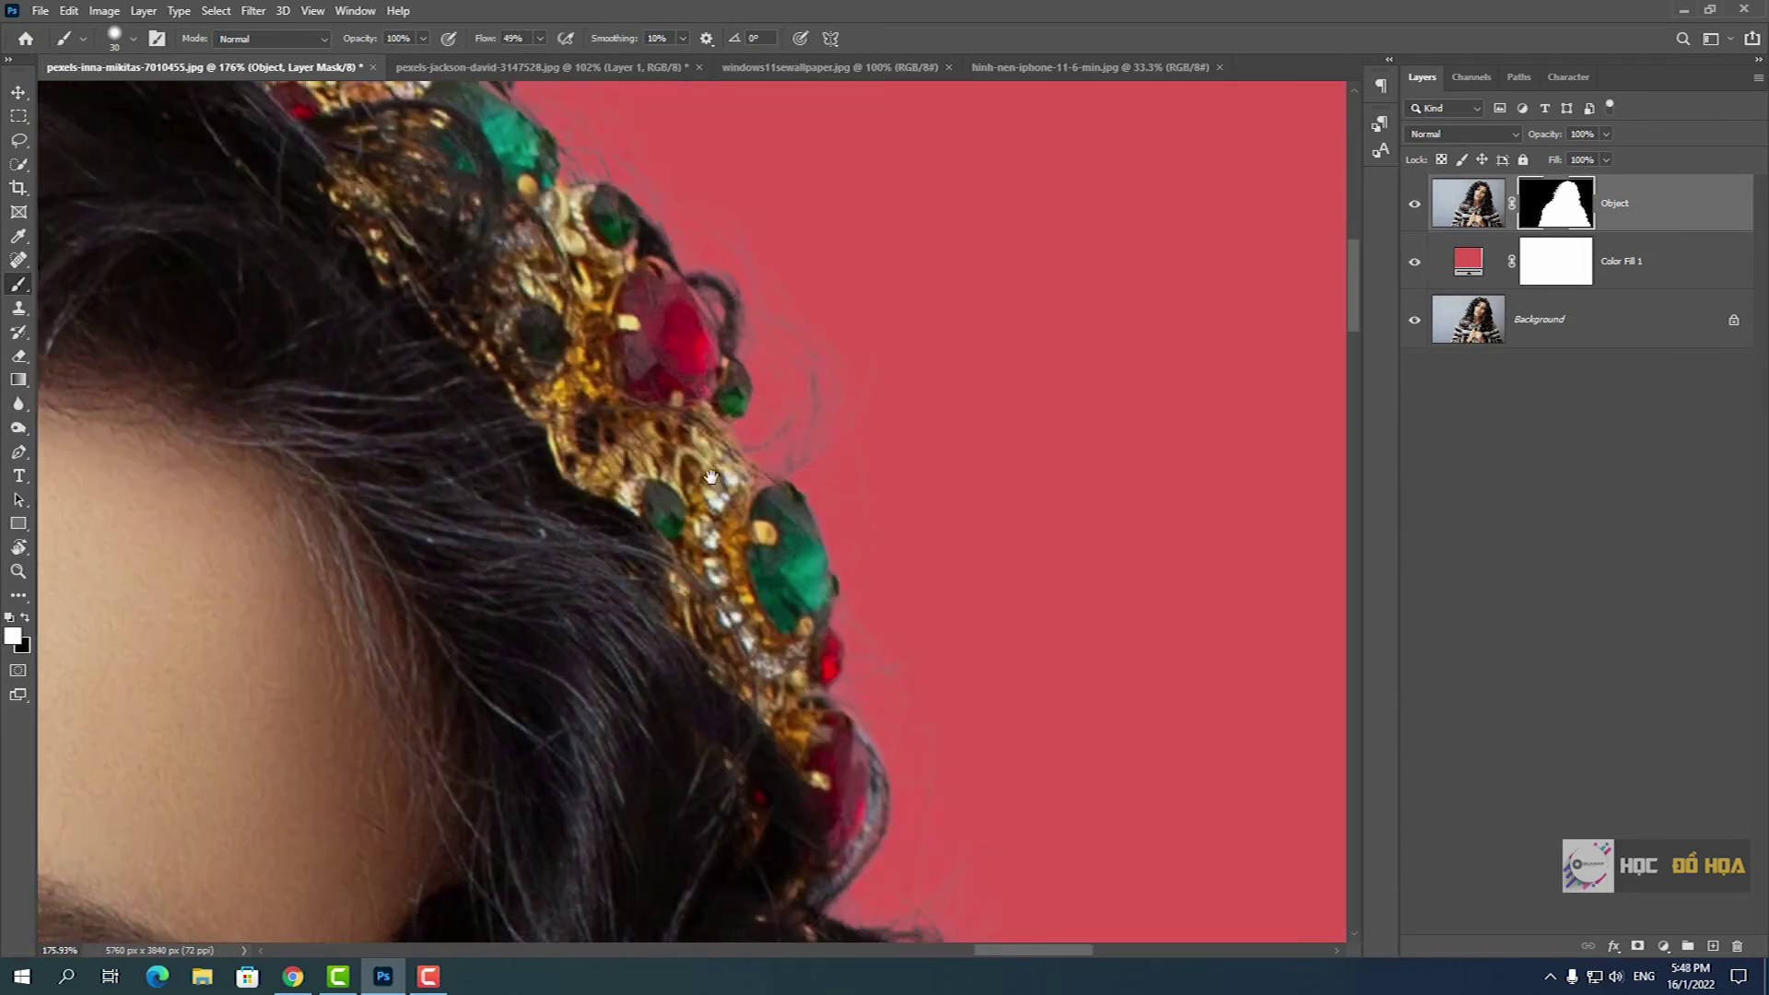
scroll(626, 265, down, 3)
scroll(1106, 549, down, 5)
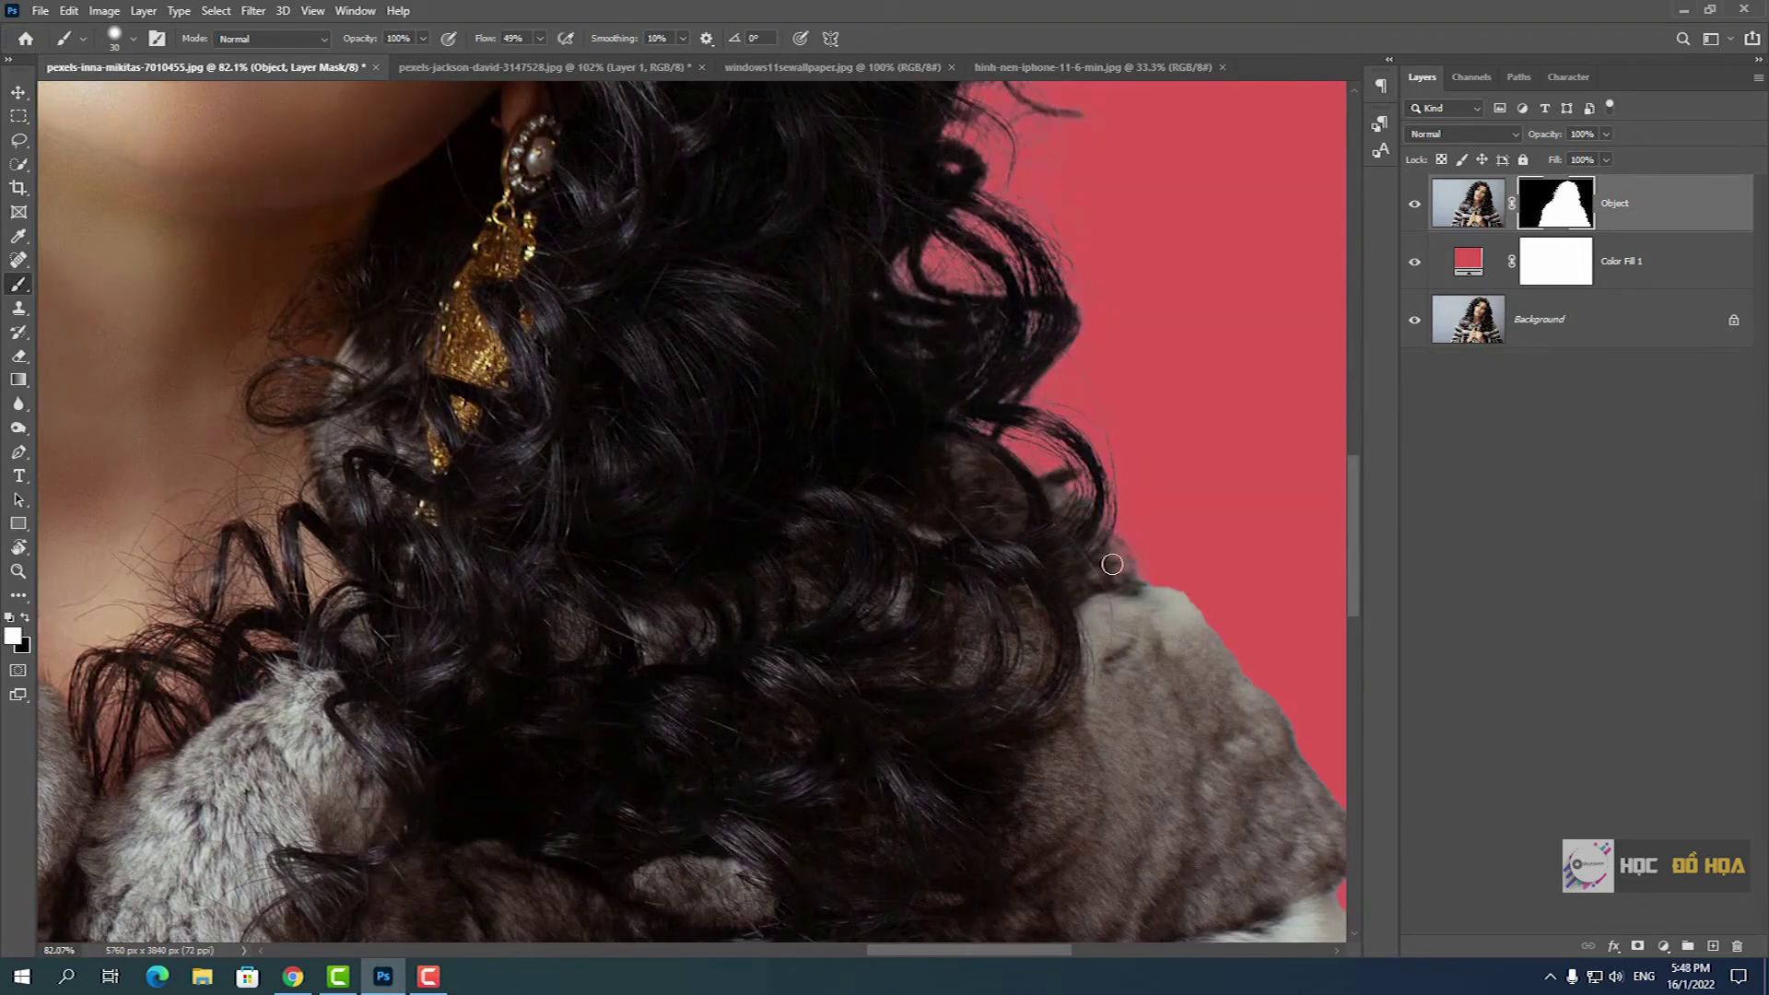
- Restore the fur and hair along the shoulder edge, toggling between black and white
drag(1062, 491, 1004, 461)
scroll(1143, 574, up, 3)
key(x)
drag(805, 471, 940, 364)
key(x)
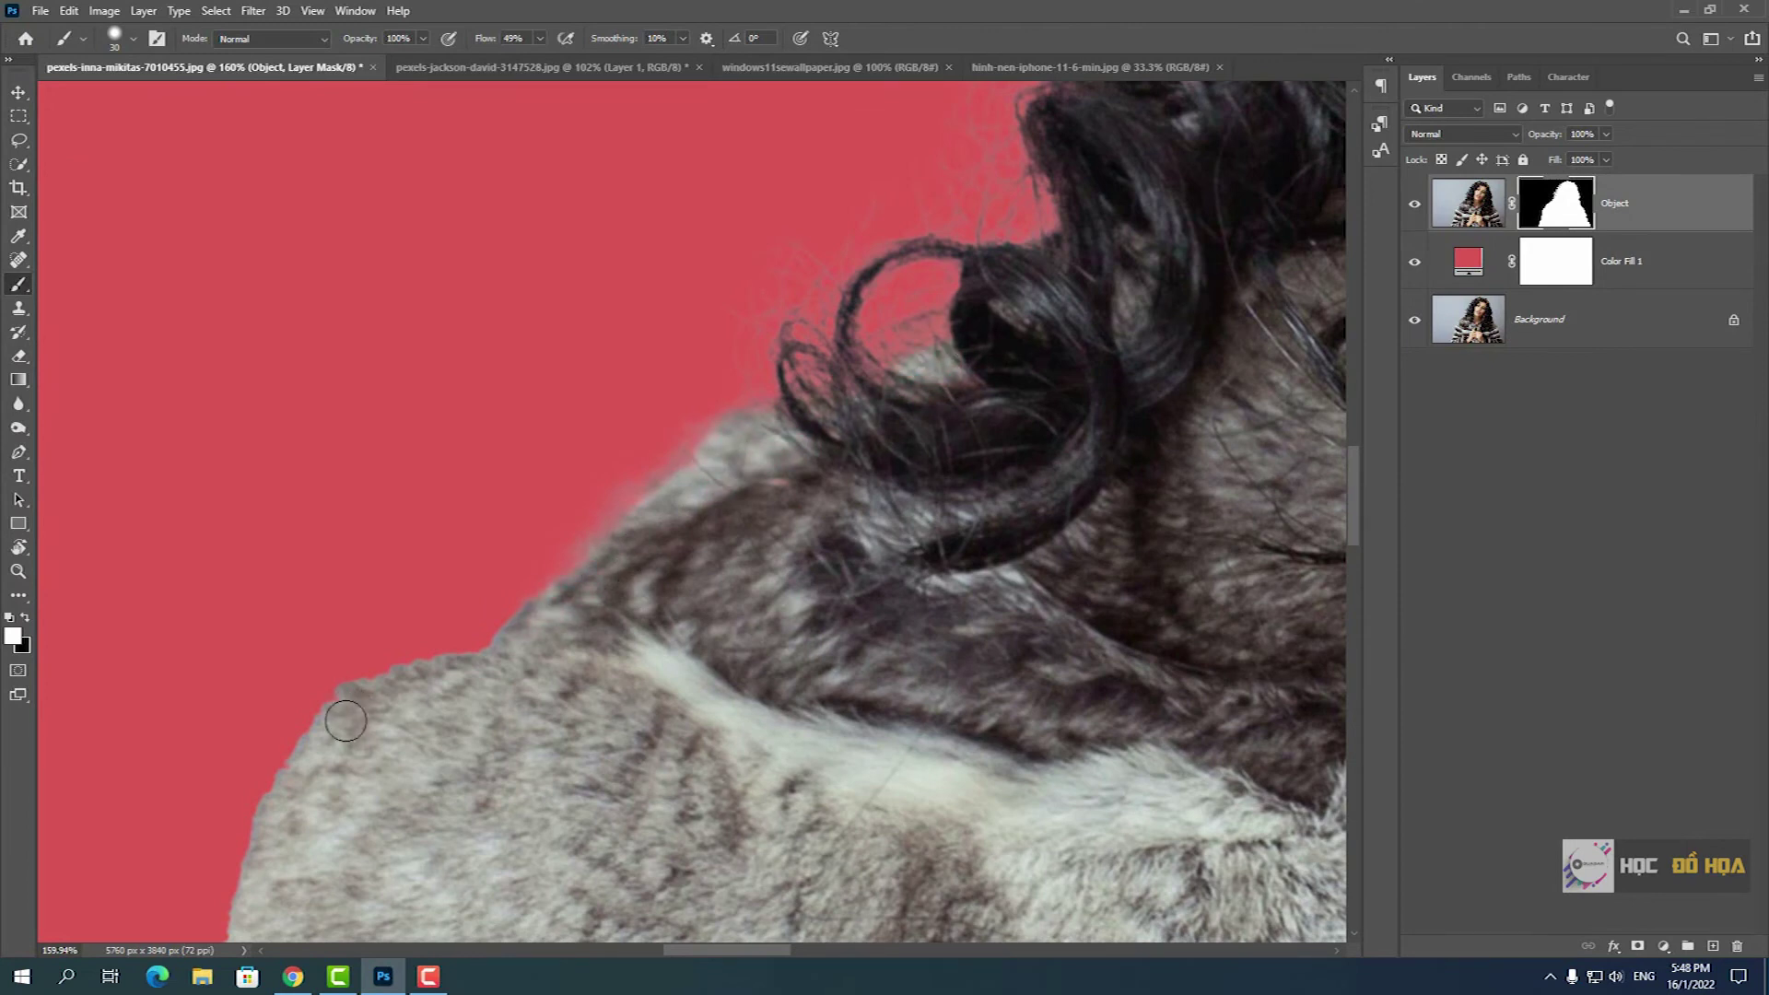
scroll(586, 741, down, 2)
- Review the curly hair, face and lips closely over the red fill
mouse_move(568, 731)
mouse_down()
mouse_move(736, 519)
mouse_move(727, 626)
mouse_up()
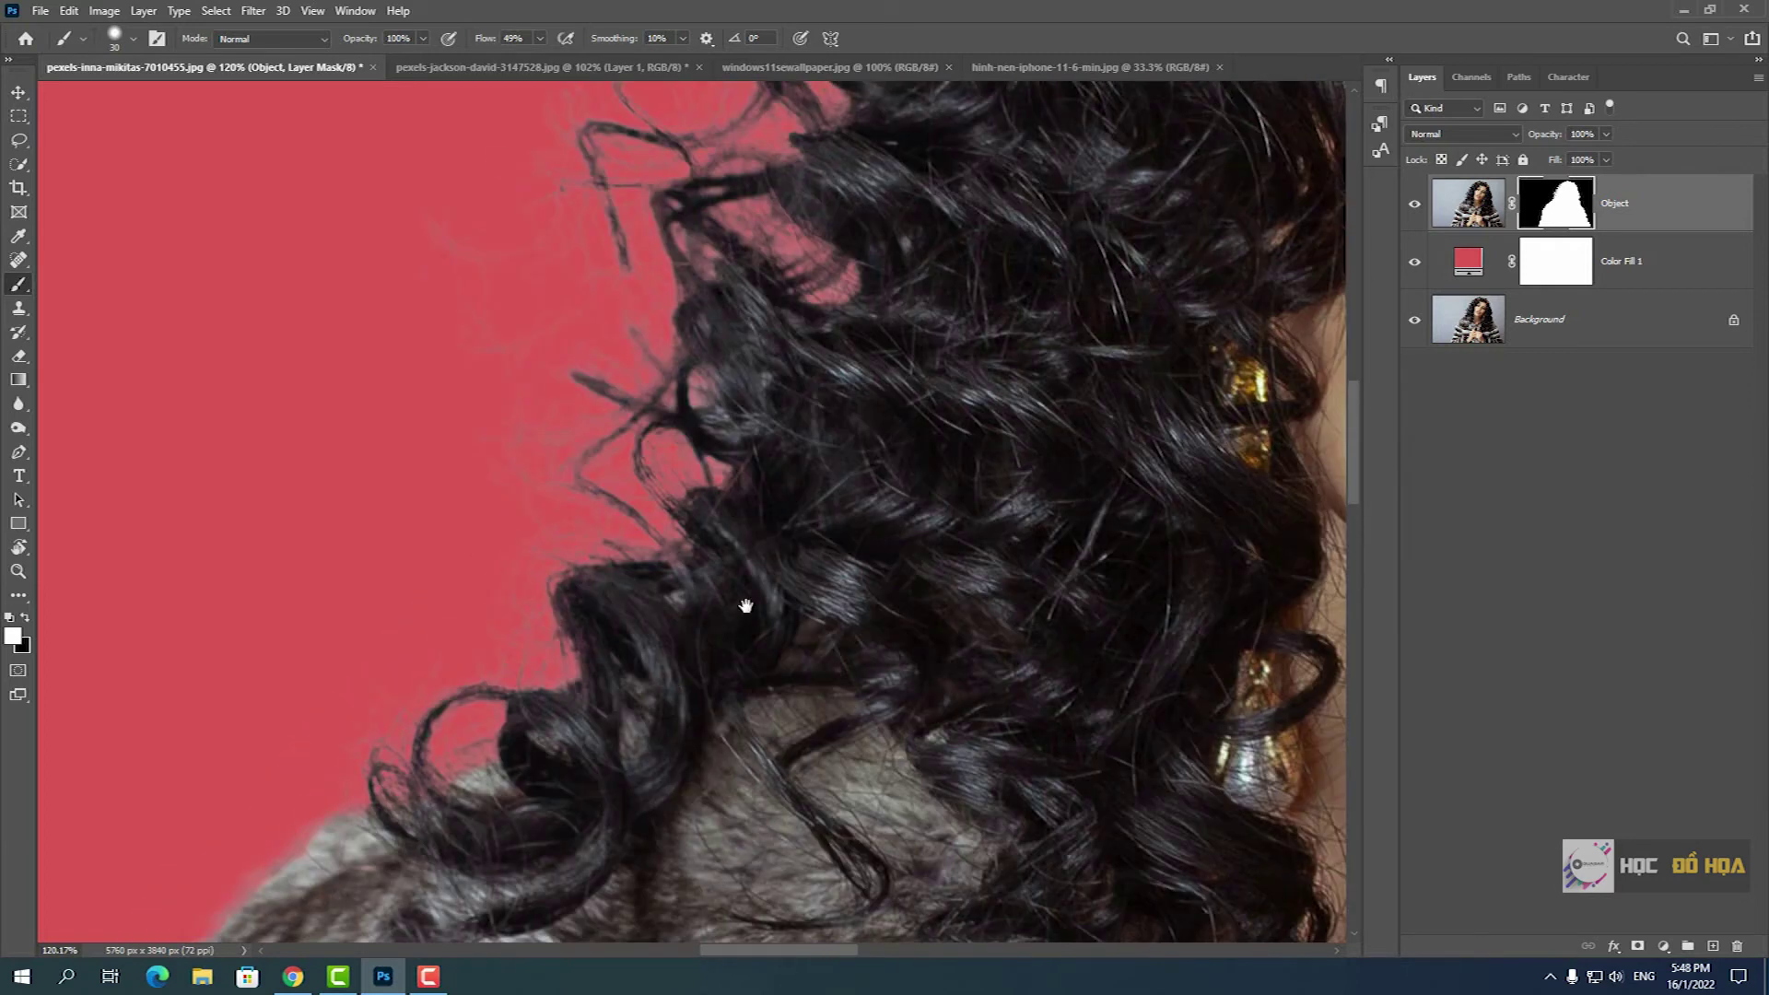
mouse_move(939, 509)
mouse_down()
mouse_move(908, 553)
mouse_move(856, 534)
mouse_up()
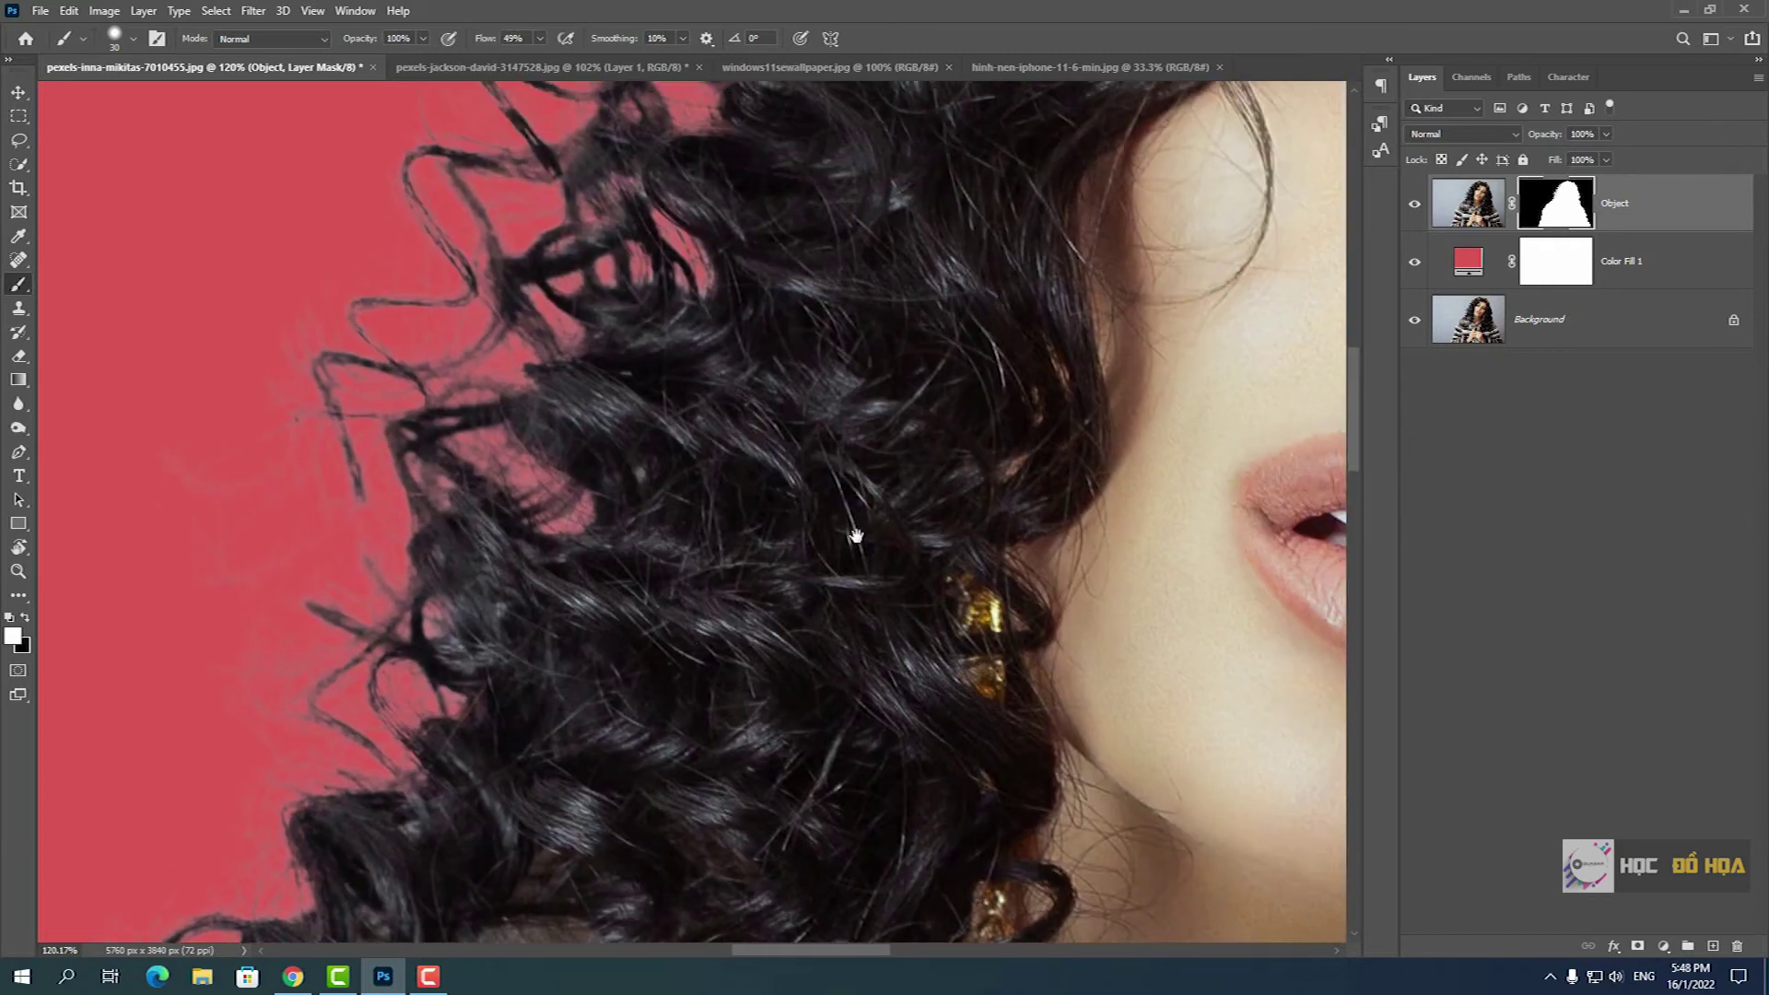
scroll(856, 534, down, 1)
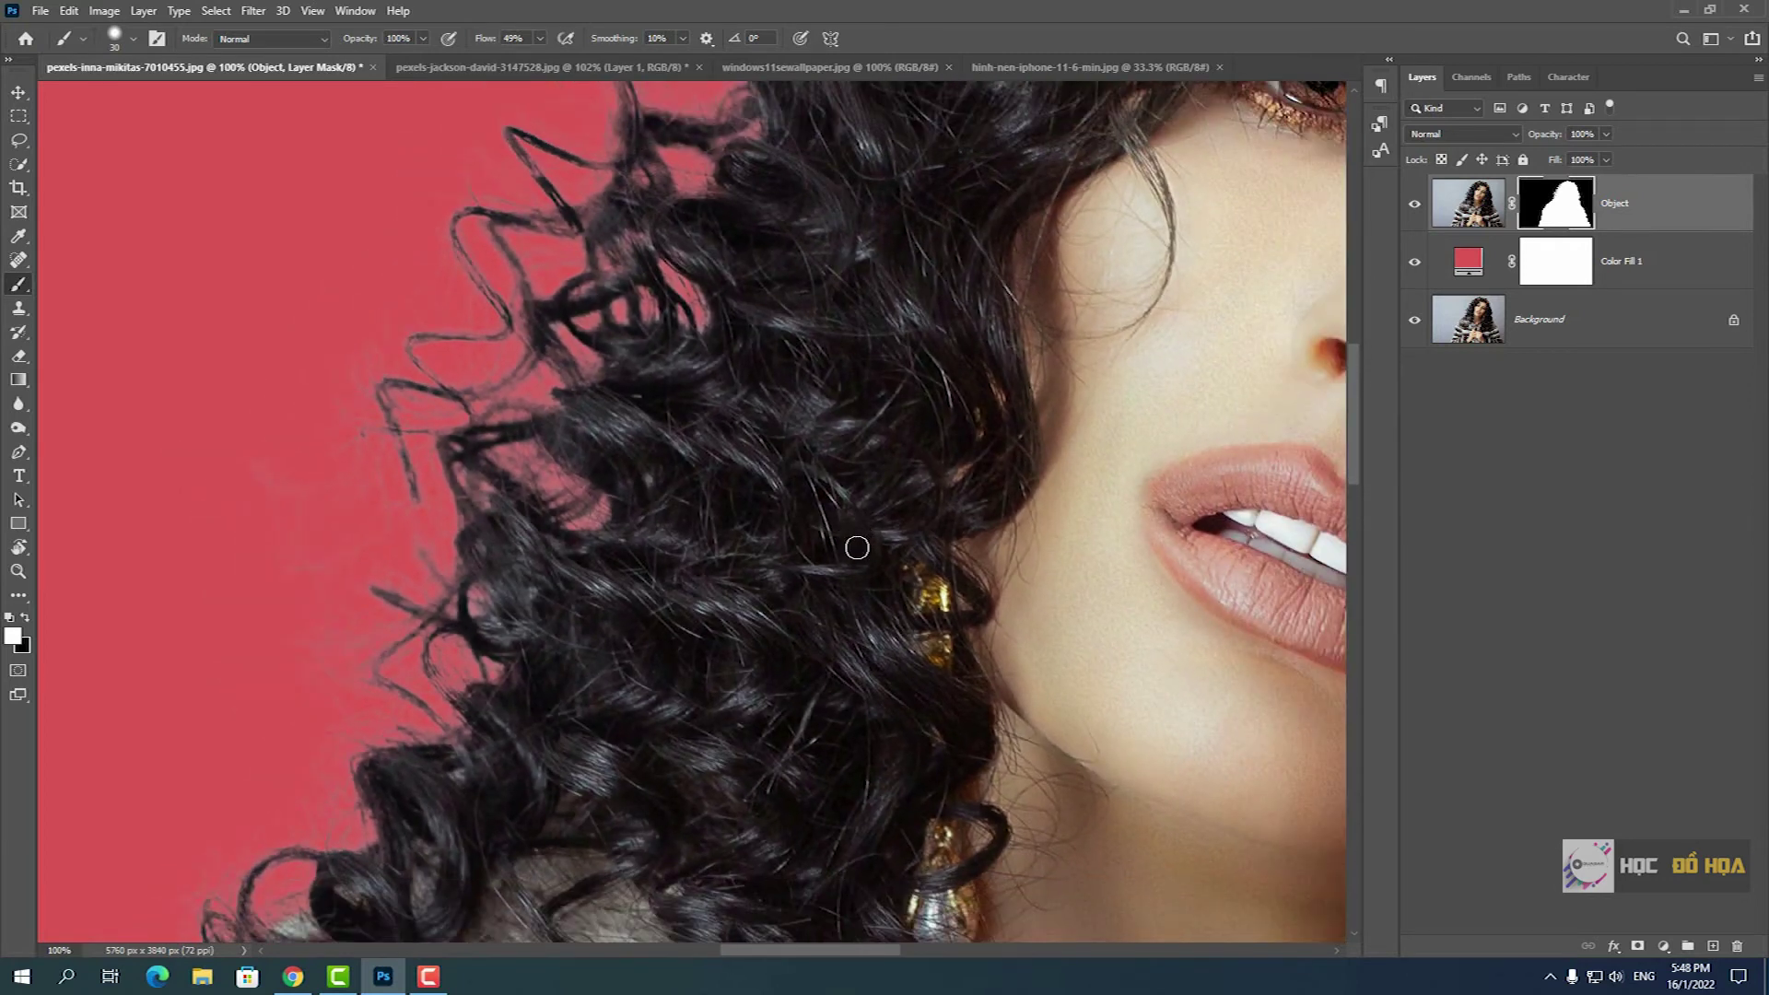
scroll(857, 547, down, 2)
scroll(829, 534, down, 2)
key(v)
mouse_move(829, 533)
mouse_down()
mouse_move(853, 438)
mouse_move(676, 483)
mouse_up()
scroll(445, 477, up, 2)
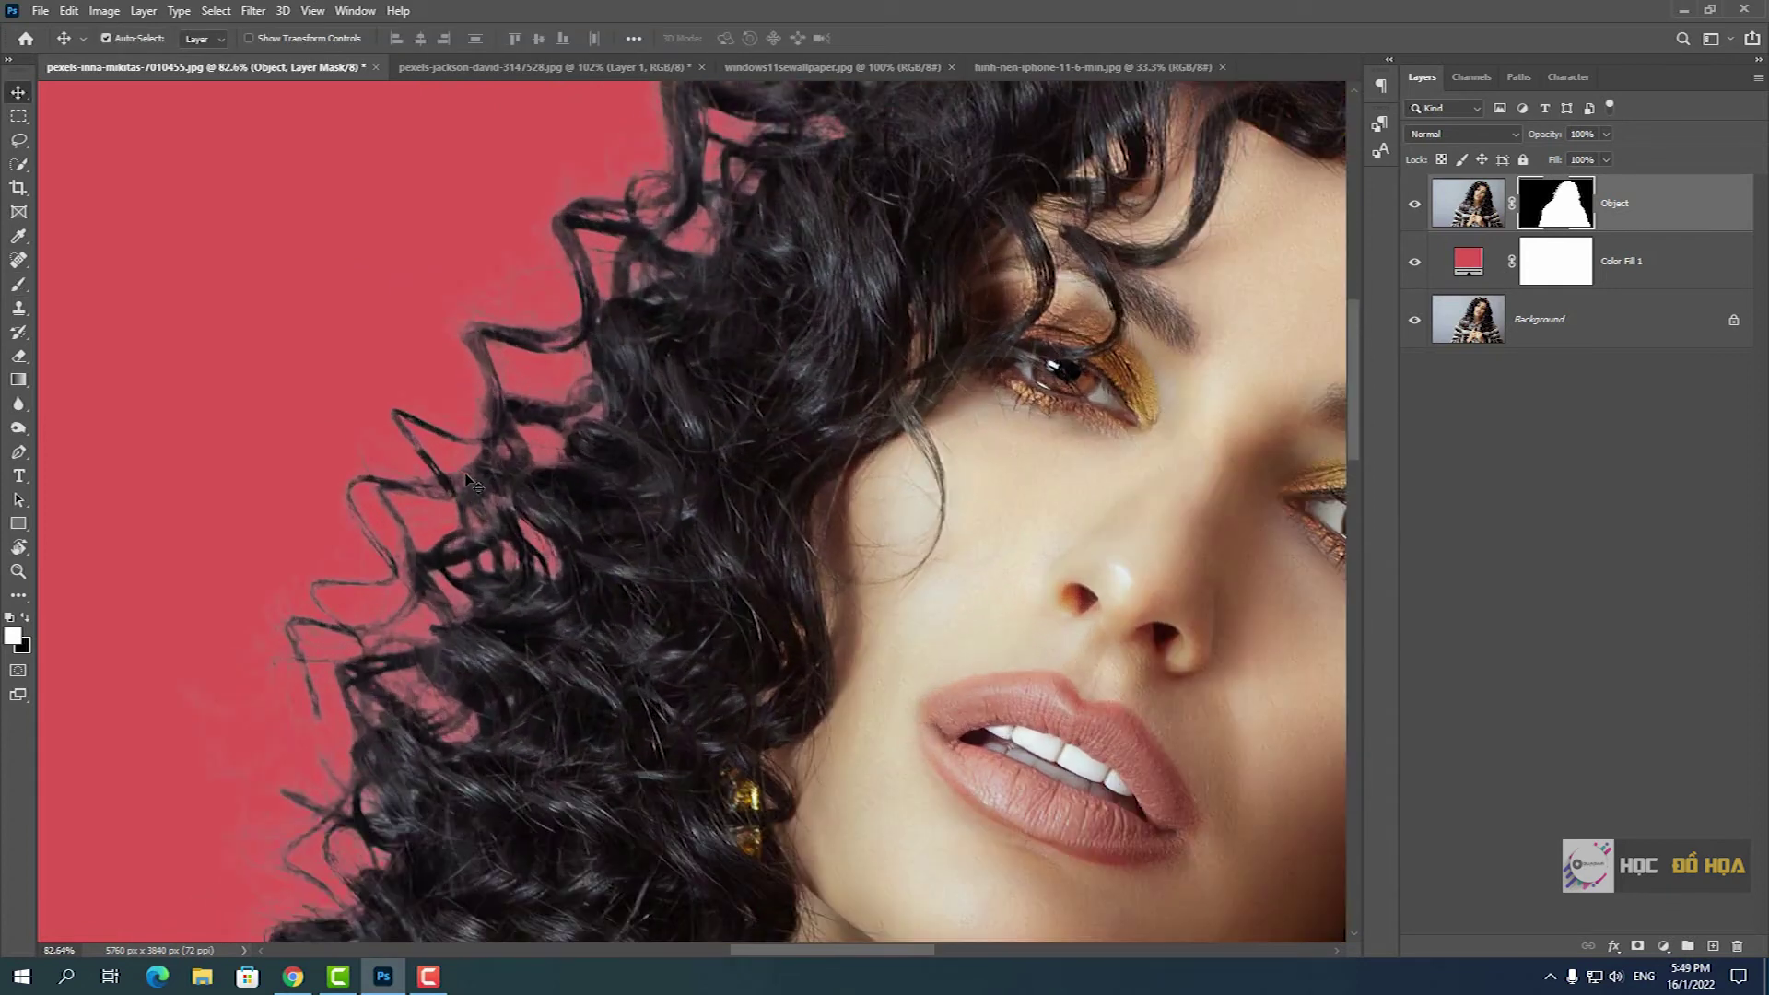
scroll(495, 495, up, 1)
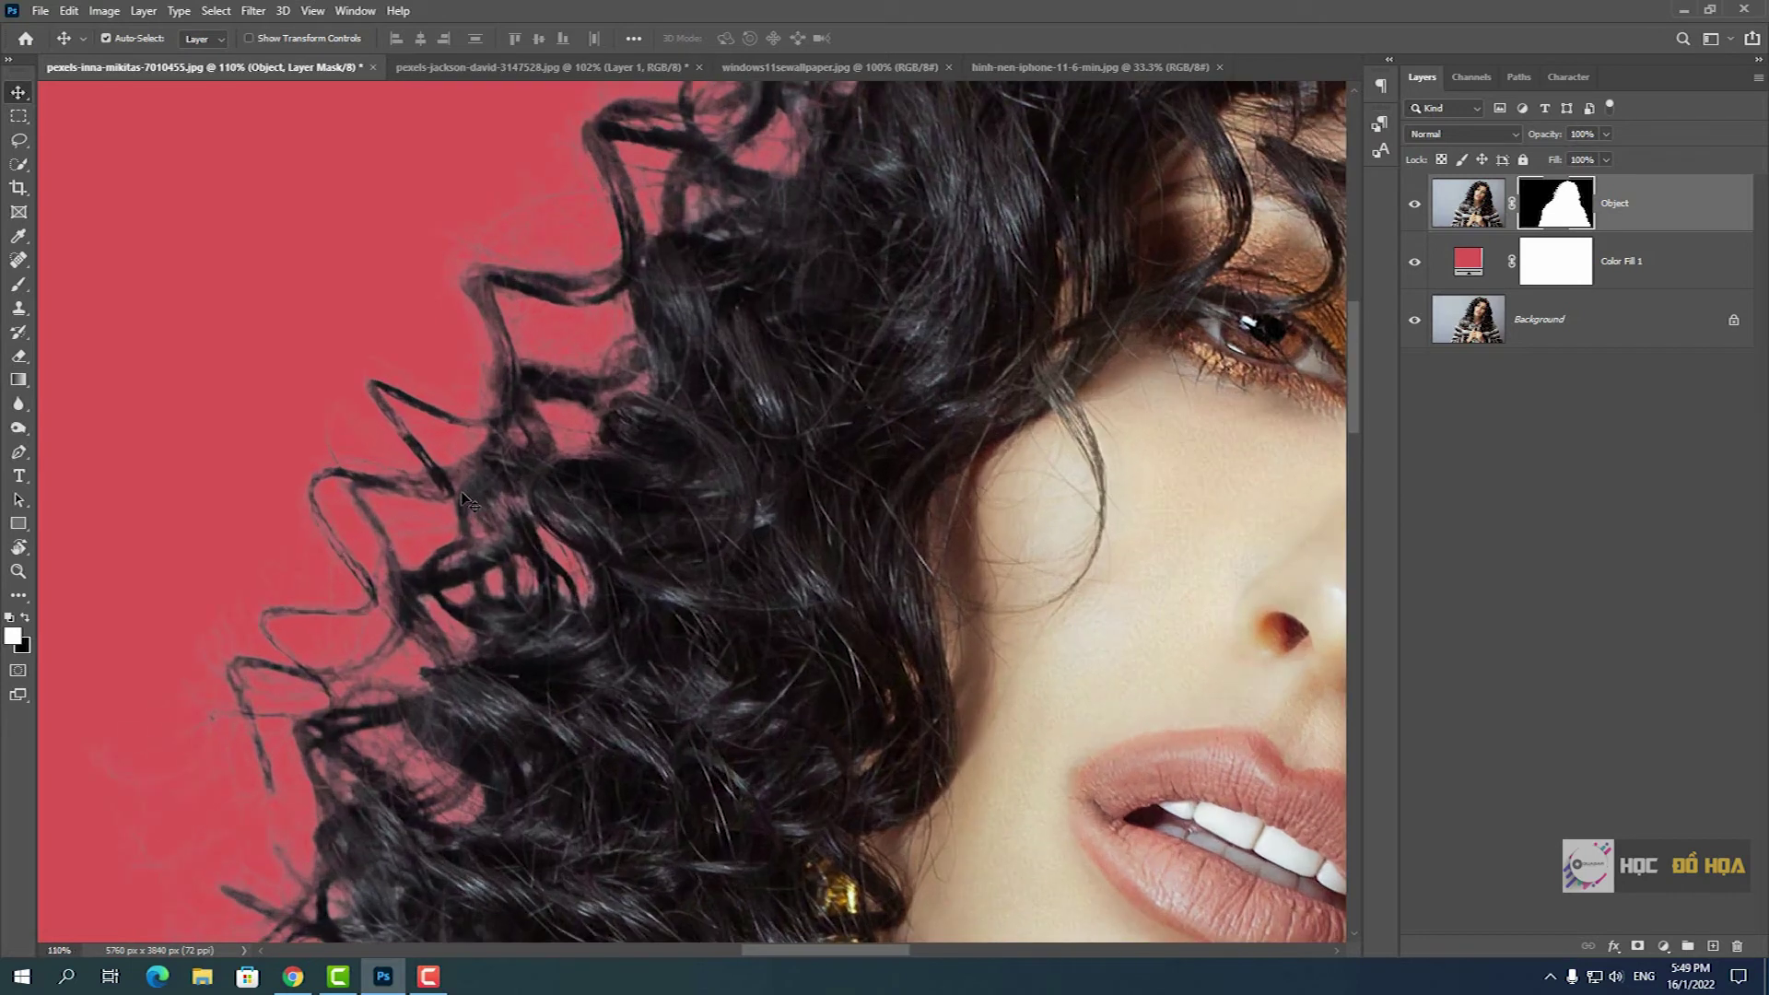
scroll(495, 495, up, 2)
scroll(494, 494, up, 1)
drag(376, 503, 645, 471)
scroll(530, 516, up, 2)
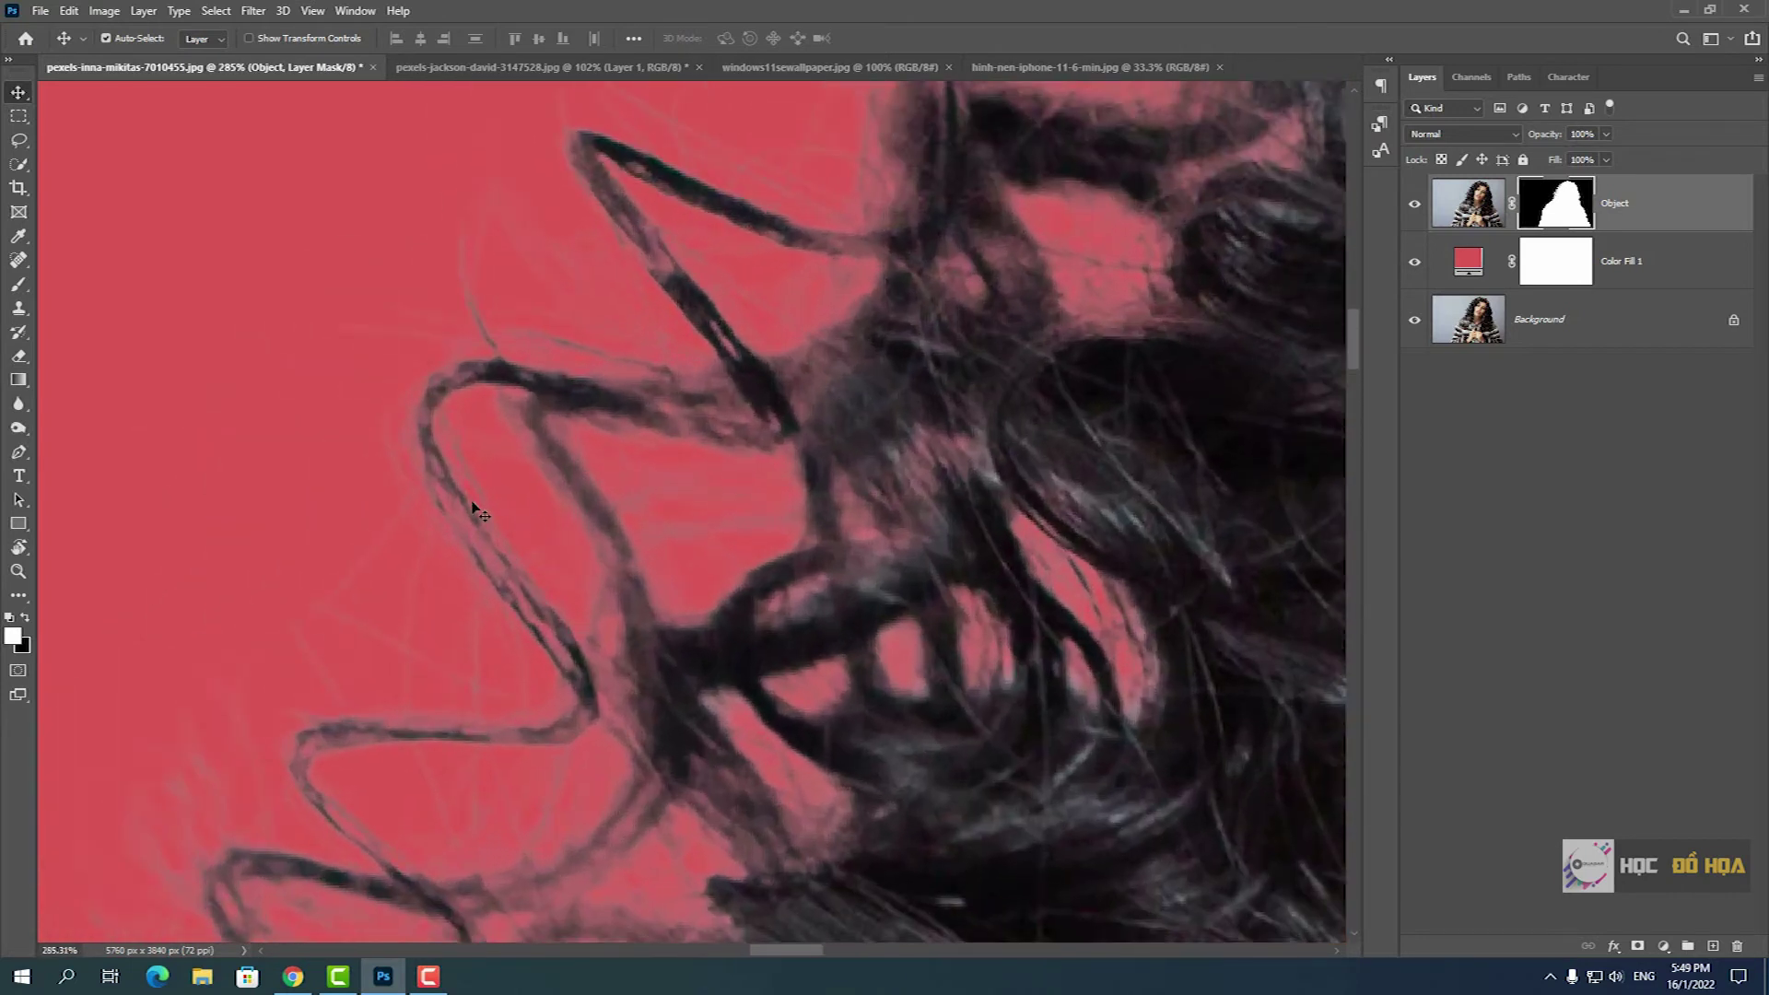
scroll(530, 516, up, 1)
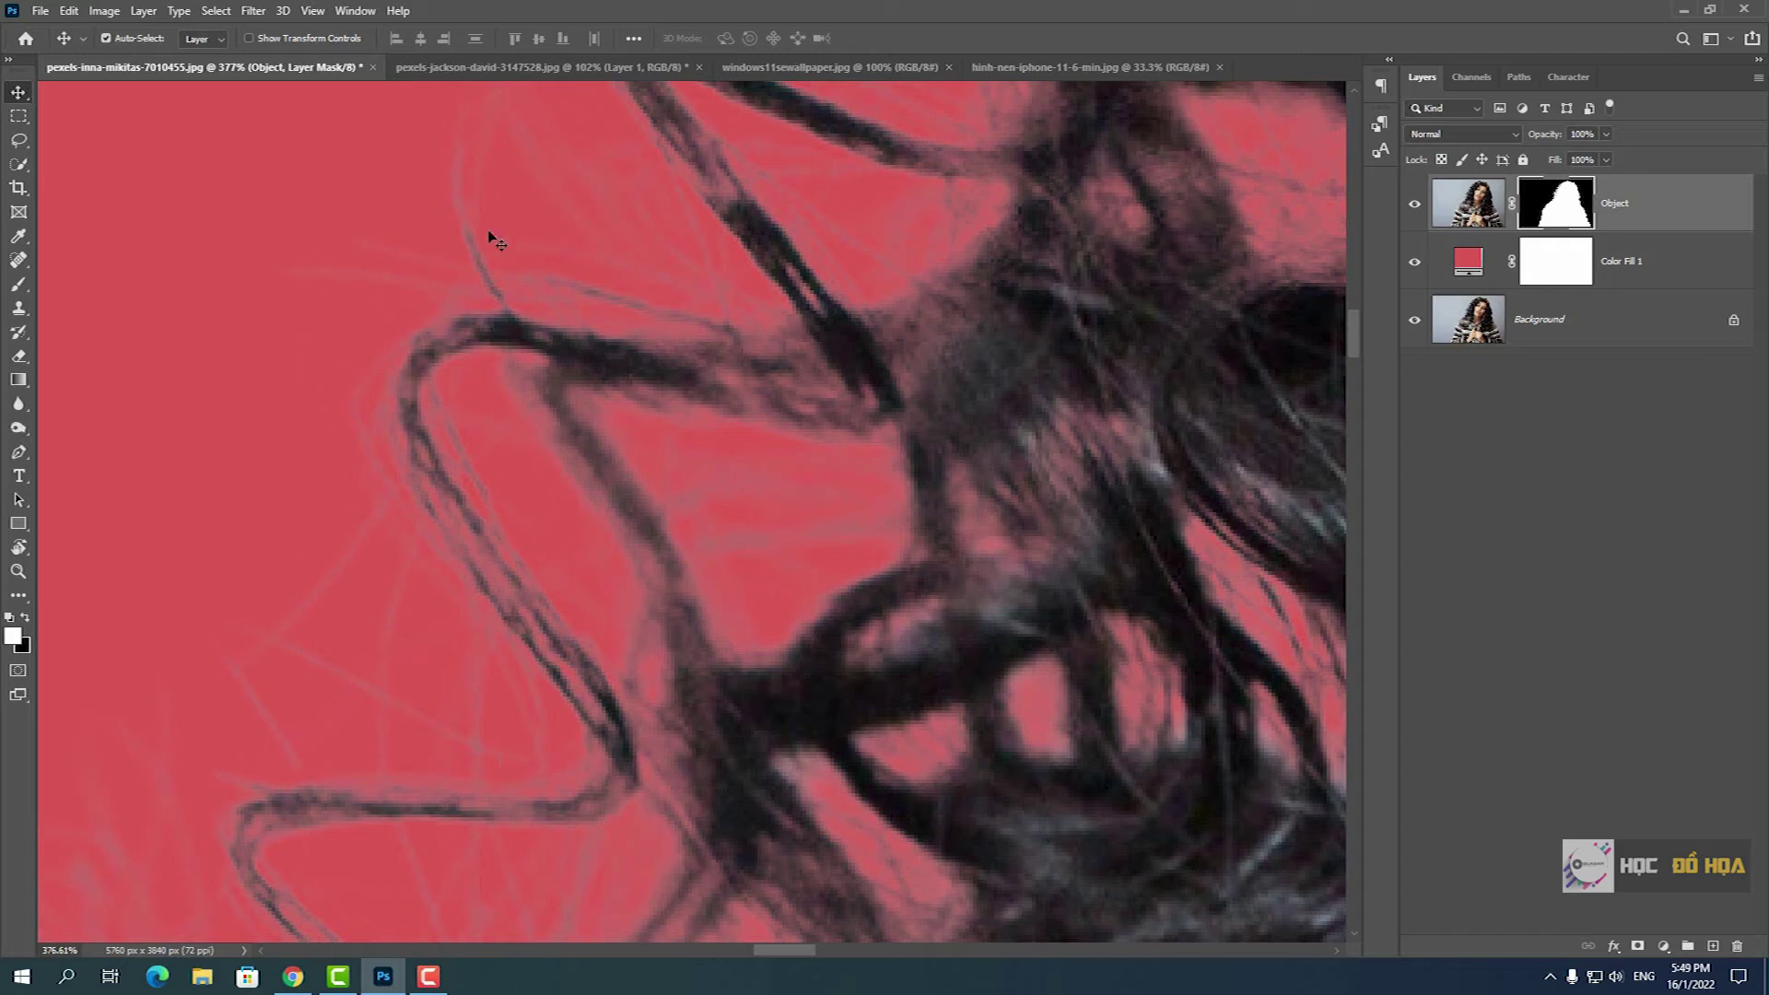
scroll(728, 369, down, 1)
scroll(747, 391, down, 2)
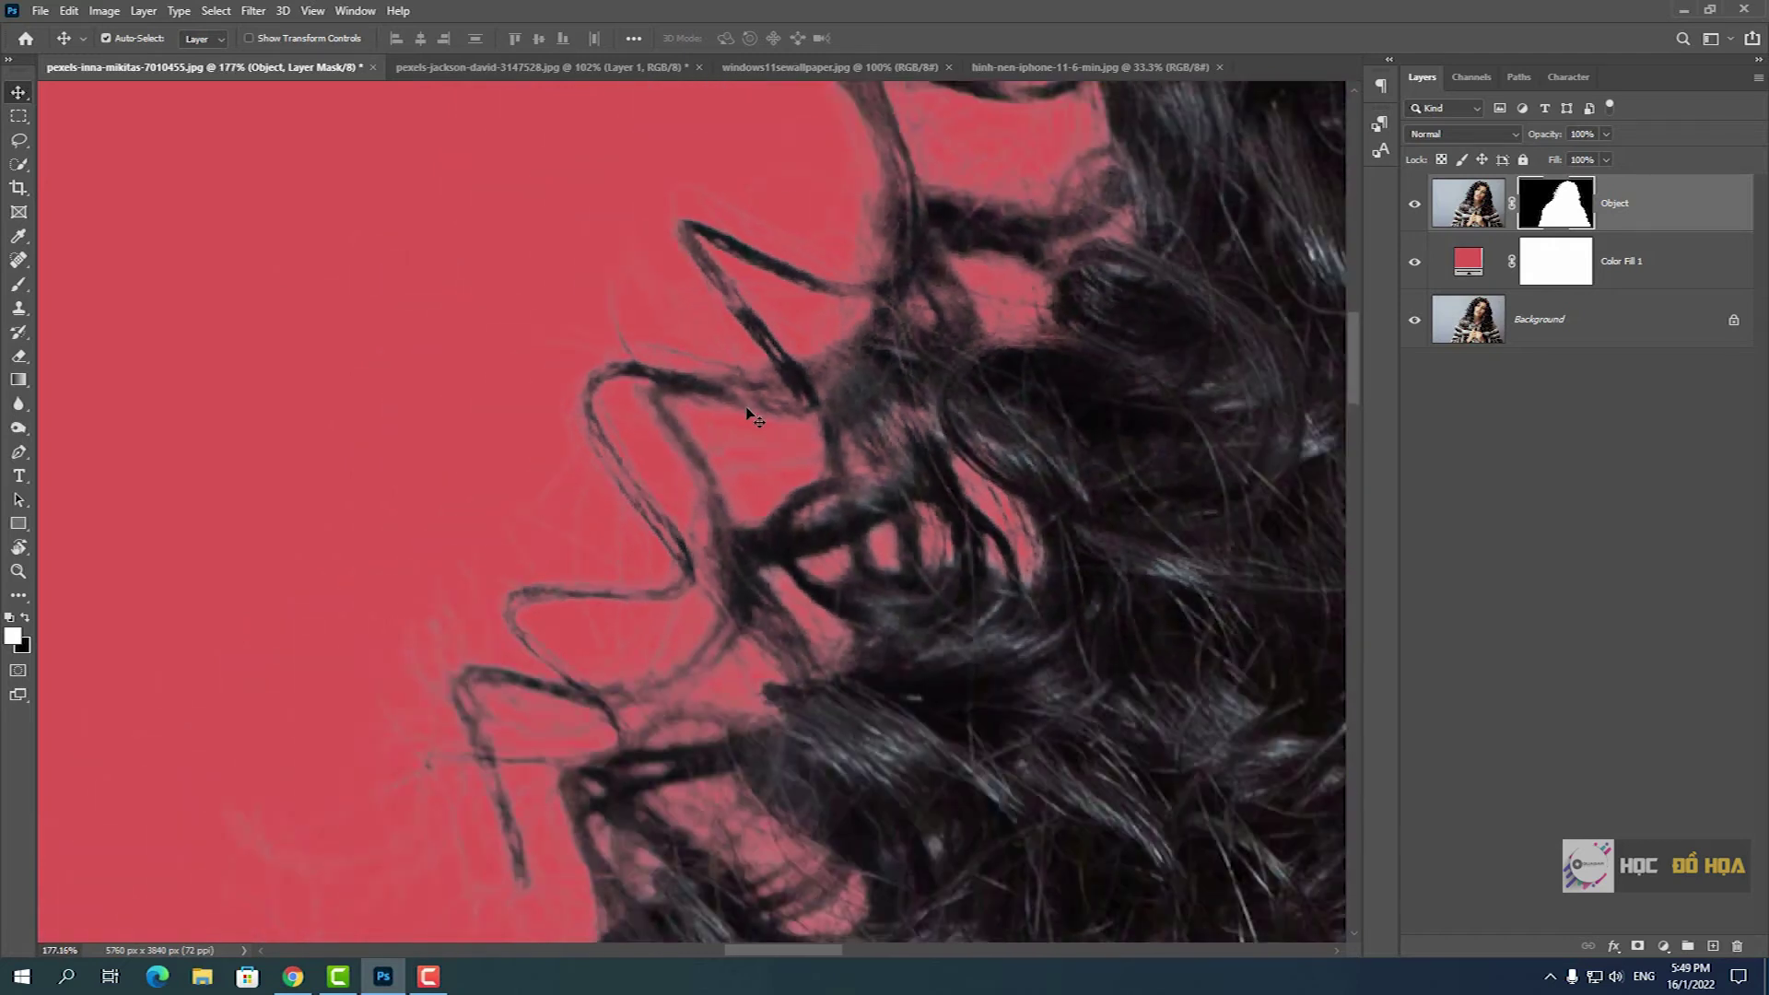
scroll(751, 397, down, 1)
scroll(763, 416, down, 1)
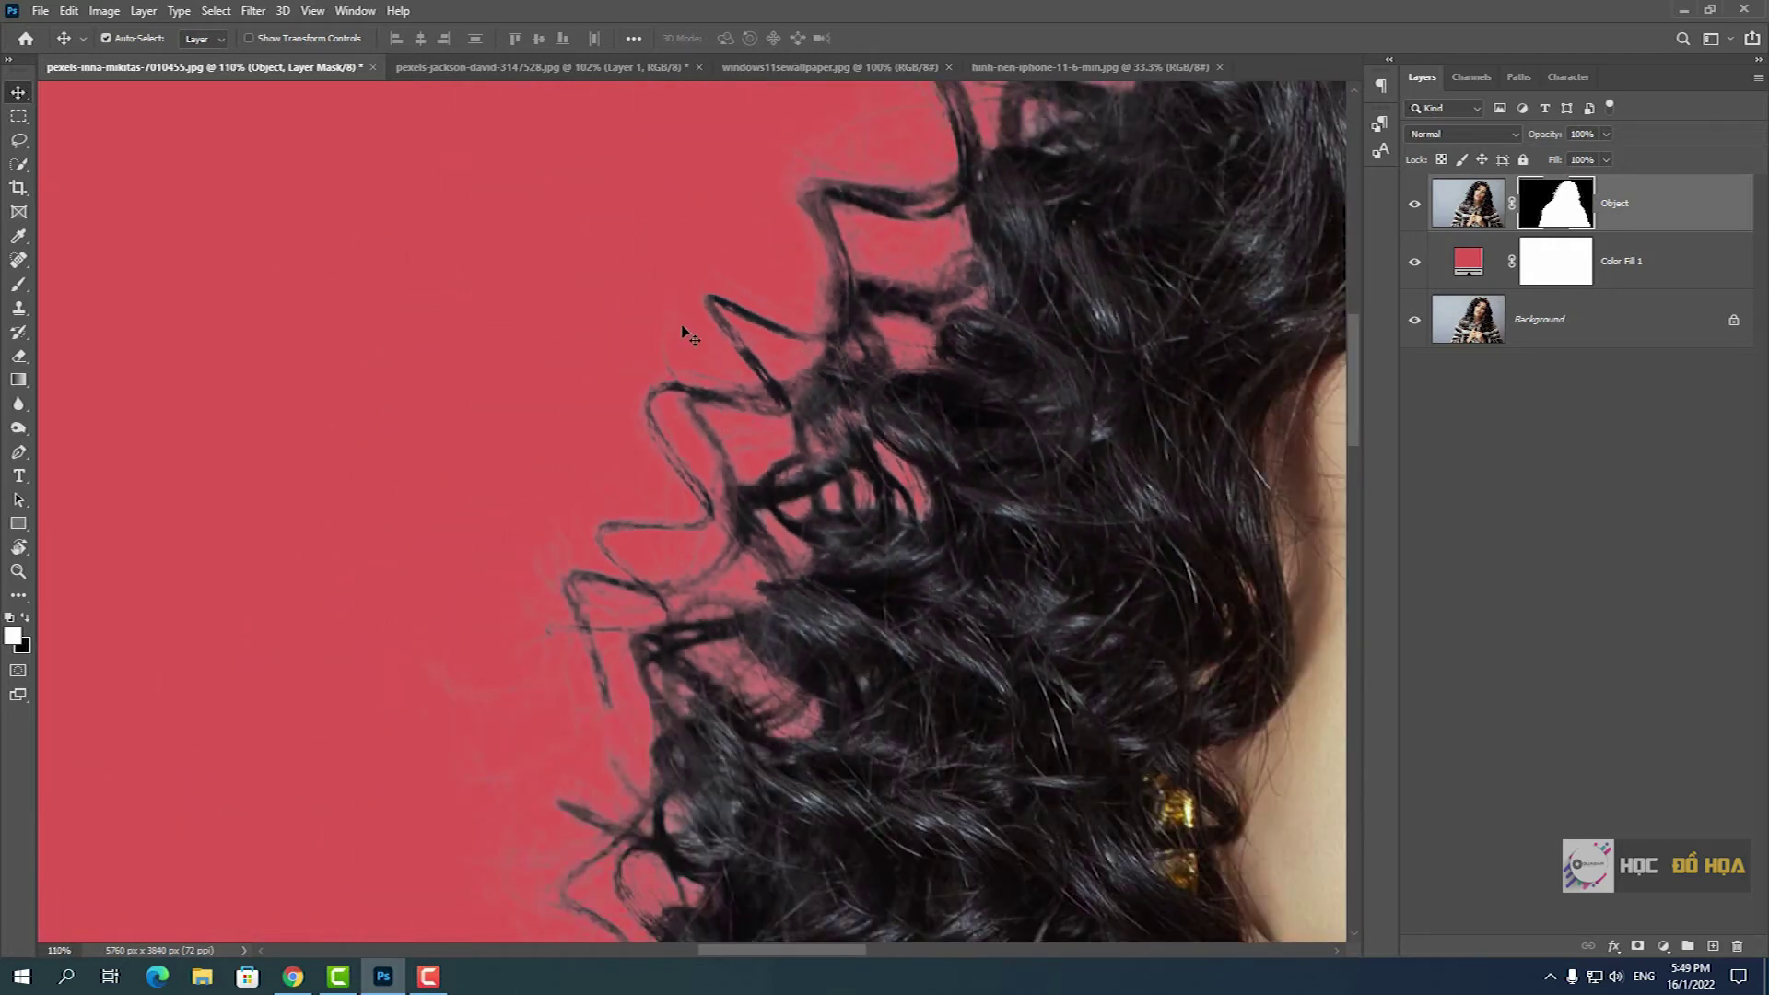
scroll(728, 488, up, 2)
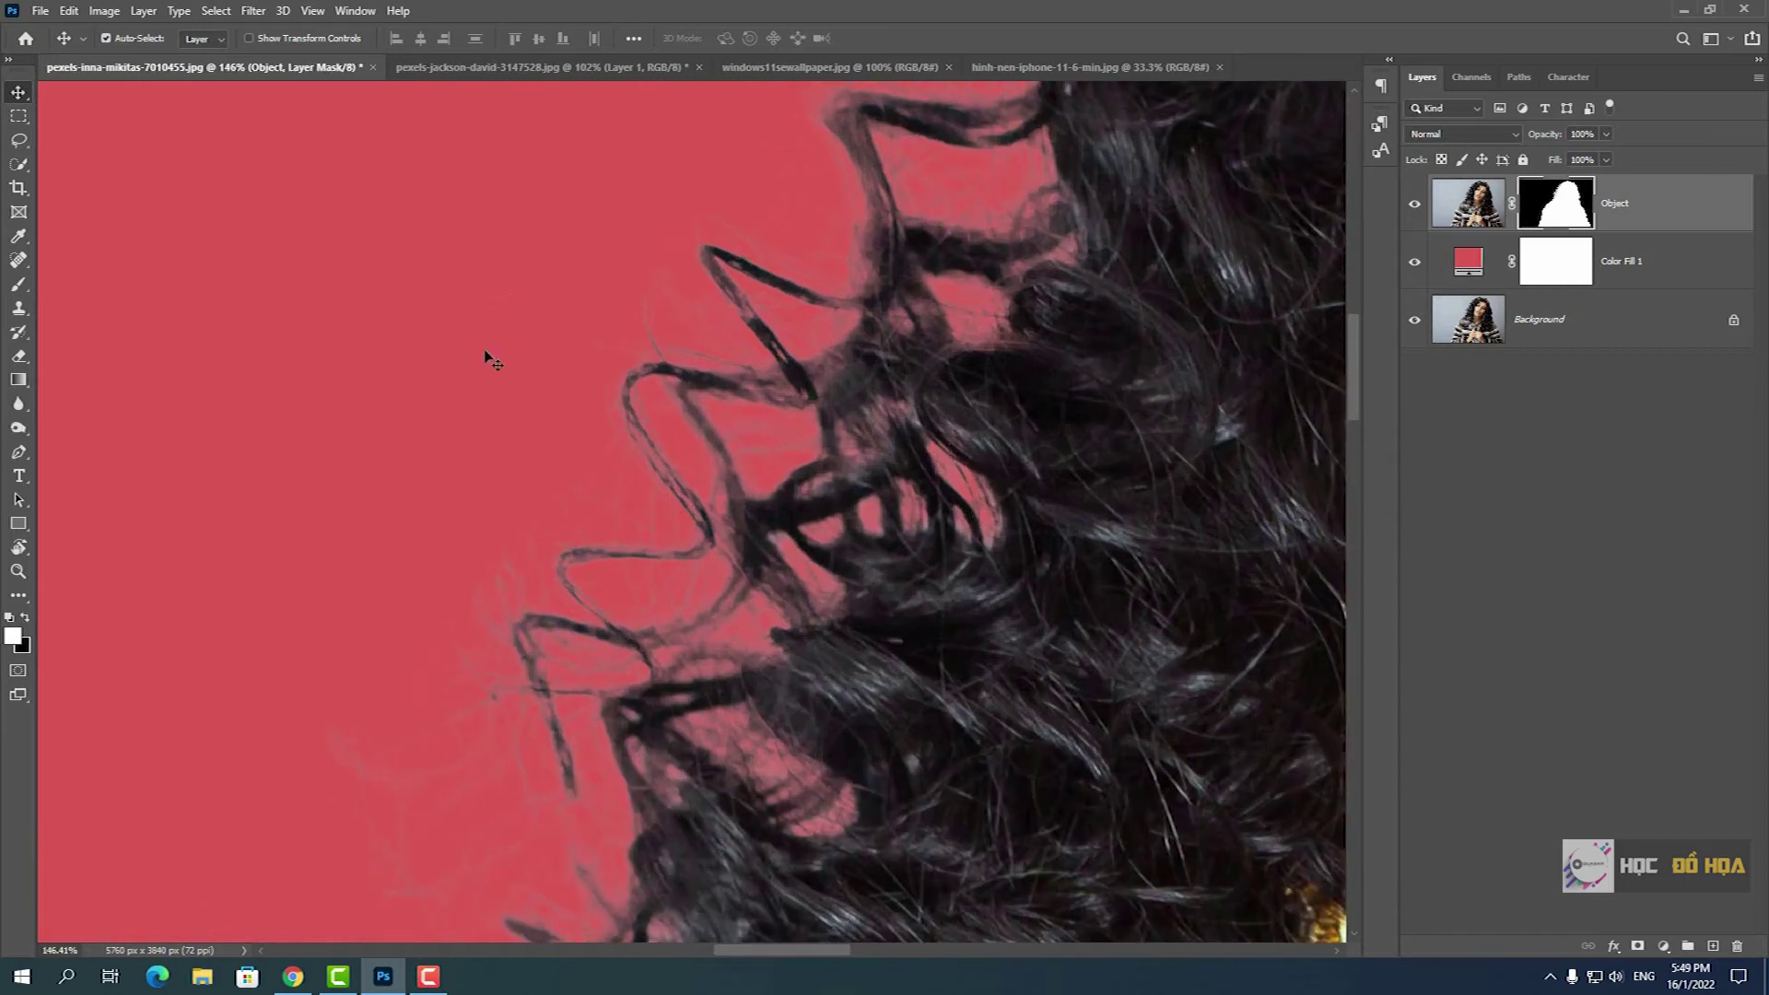
scroll(678, 461, up, 2)
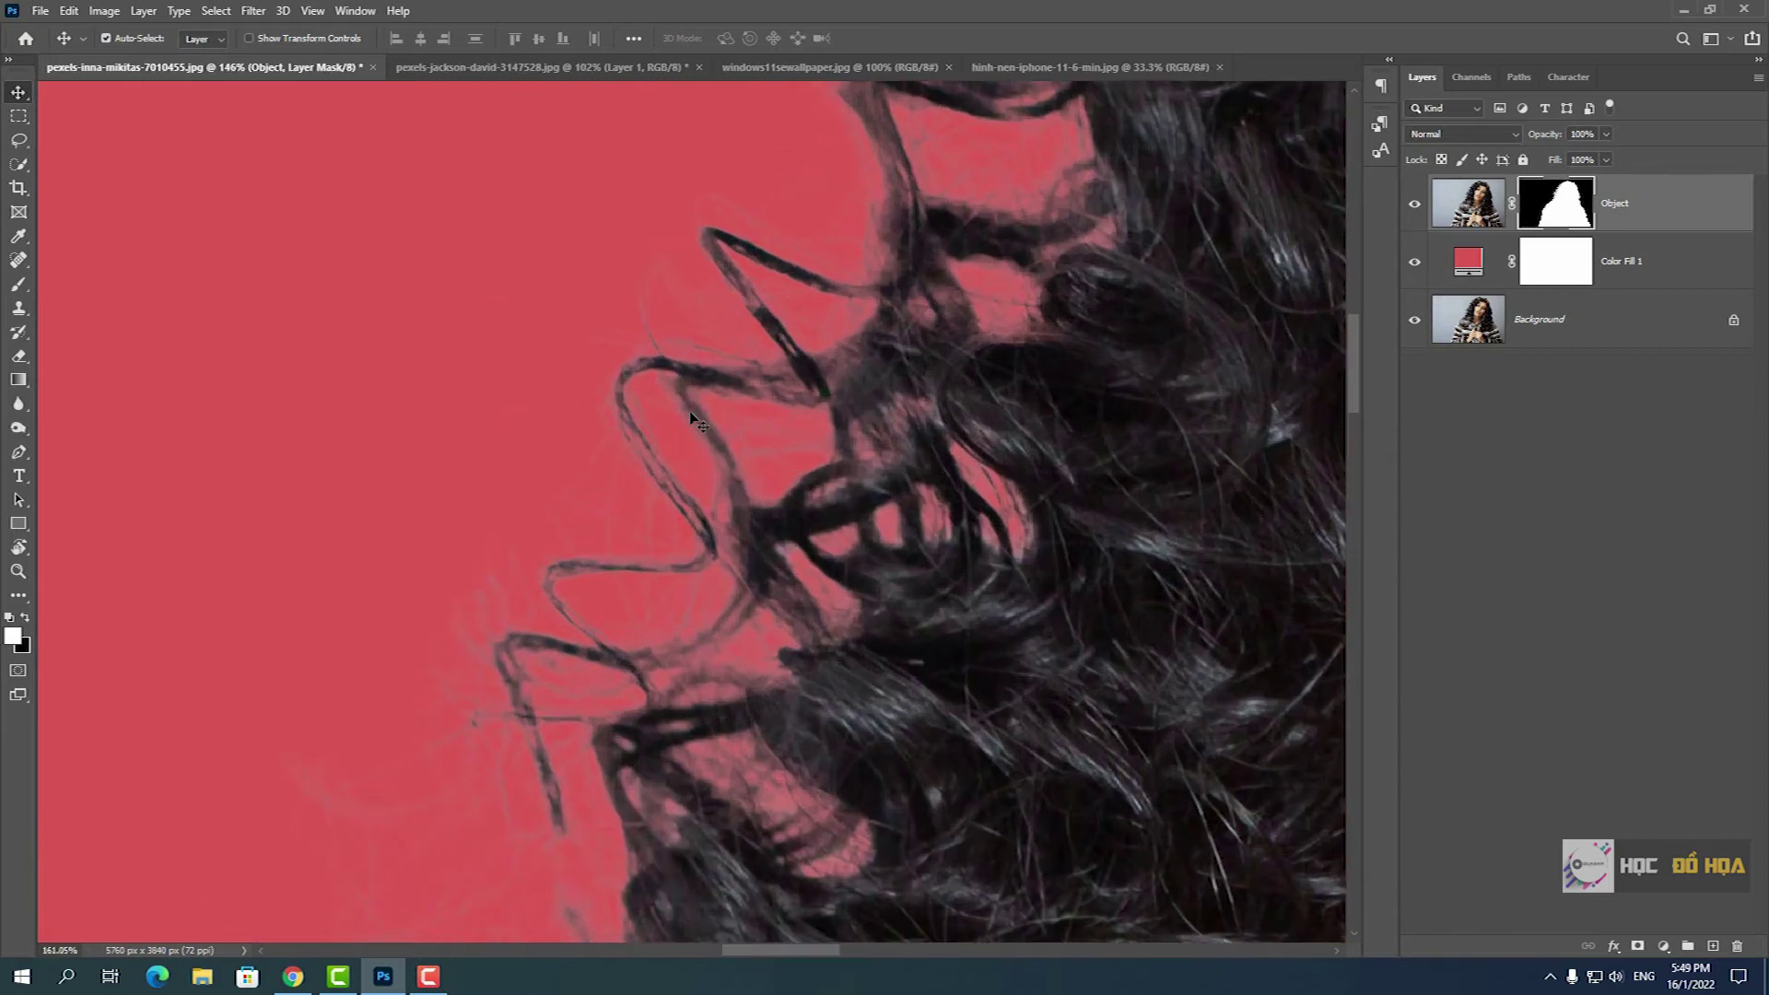
scroll(645, 405, up, 2)
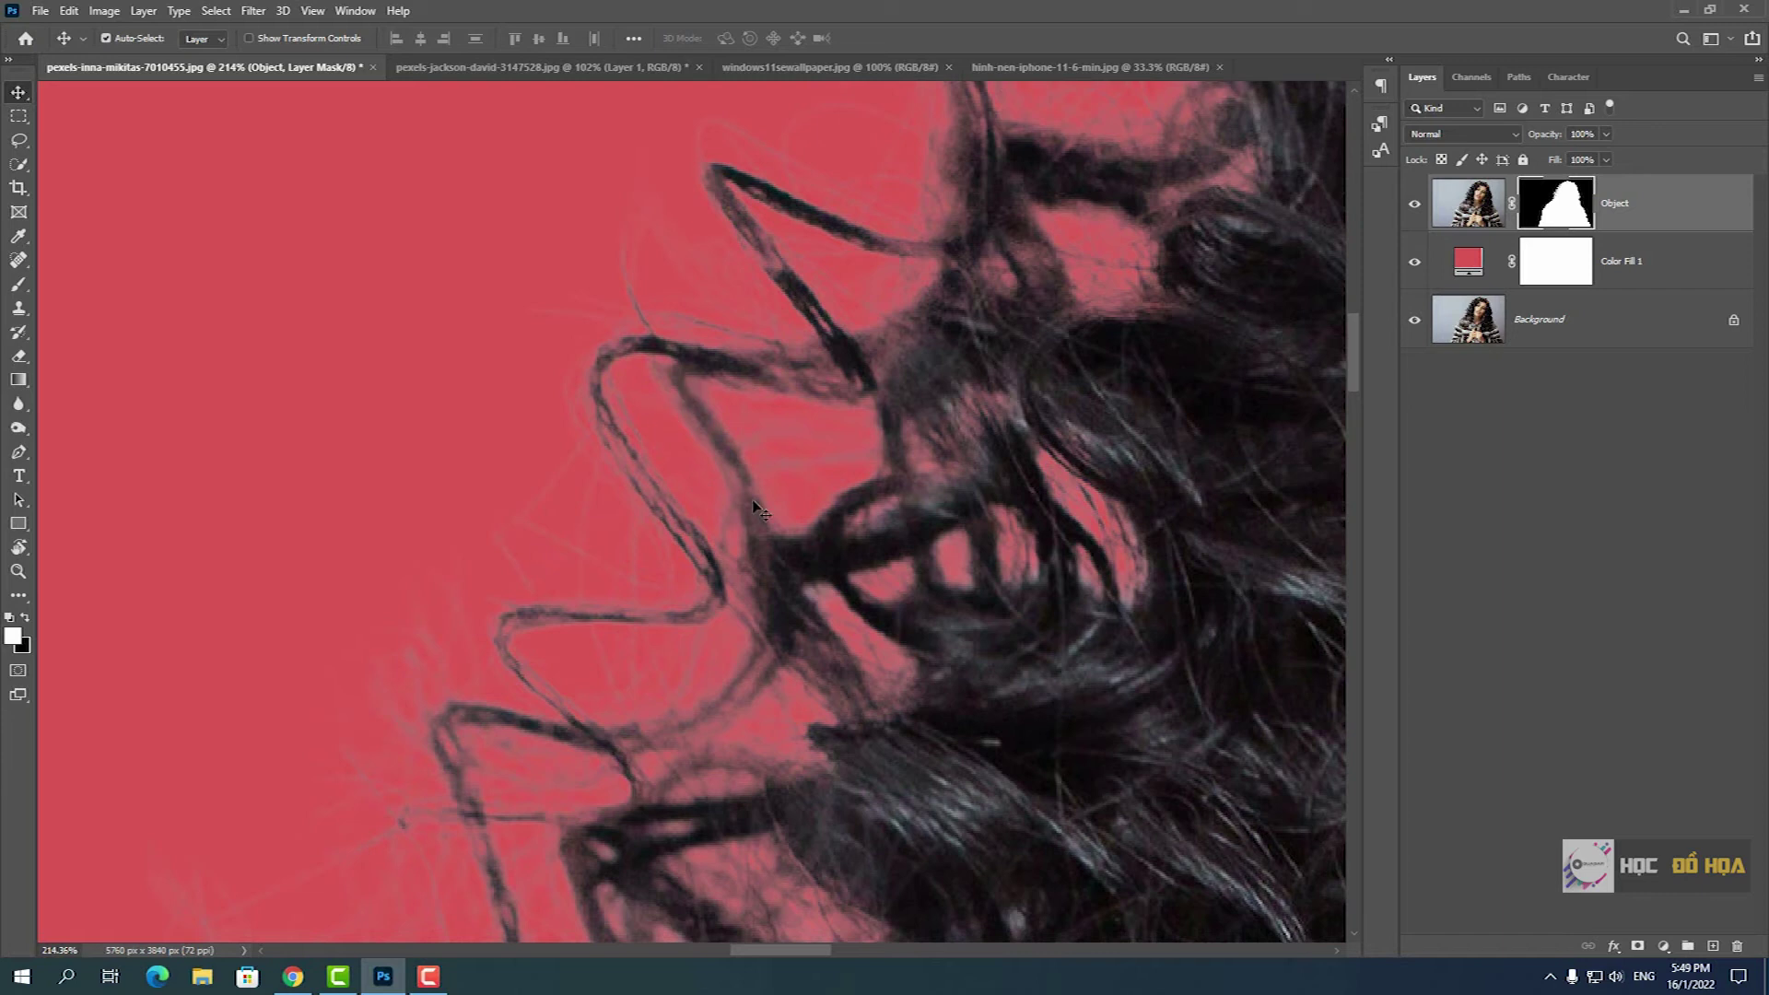
scroll(1110, 344, down, 9)
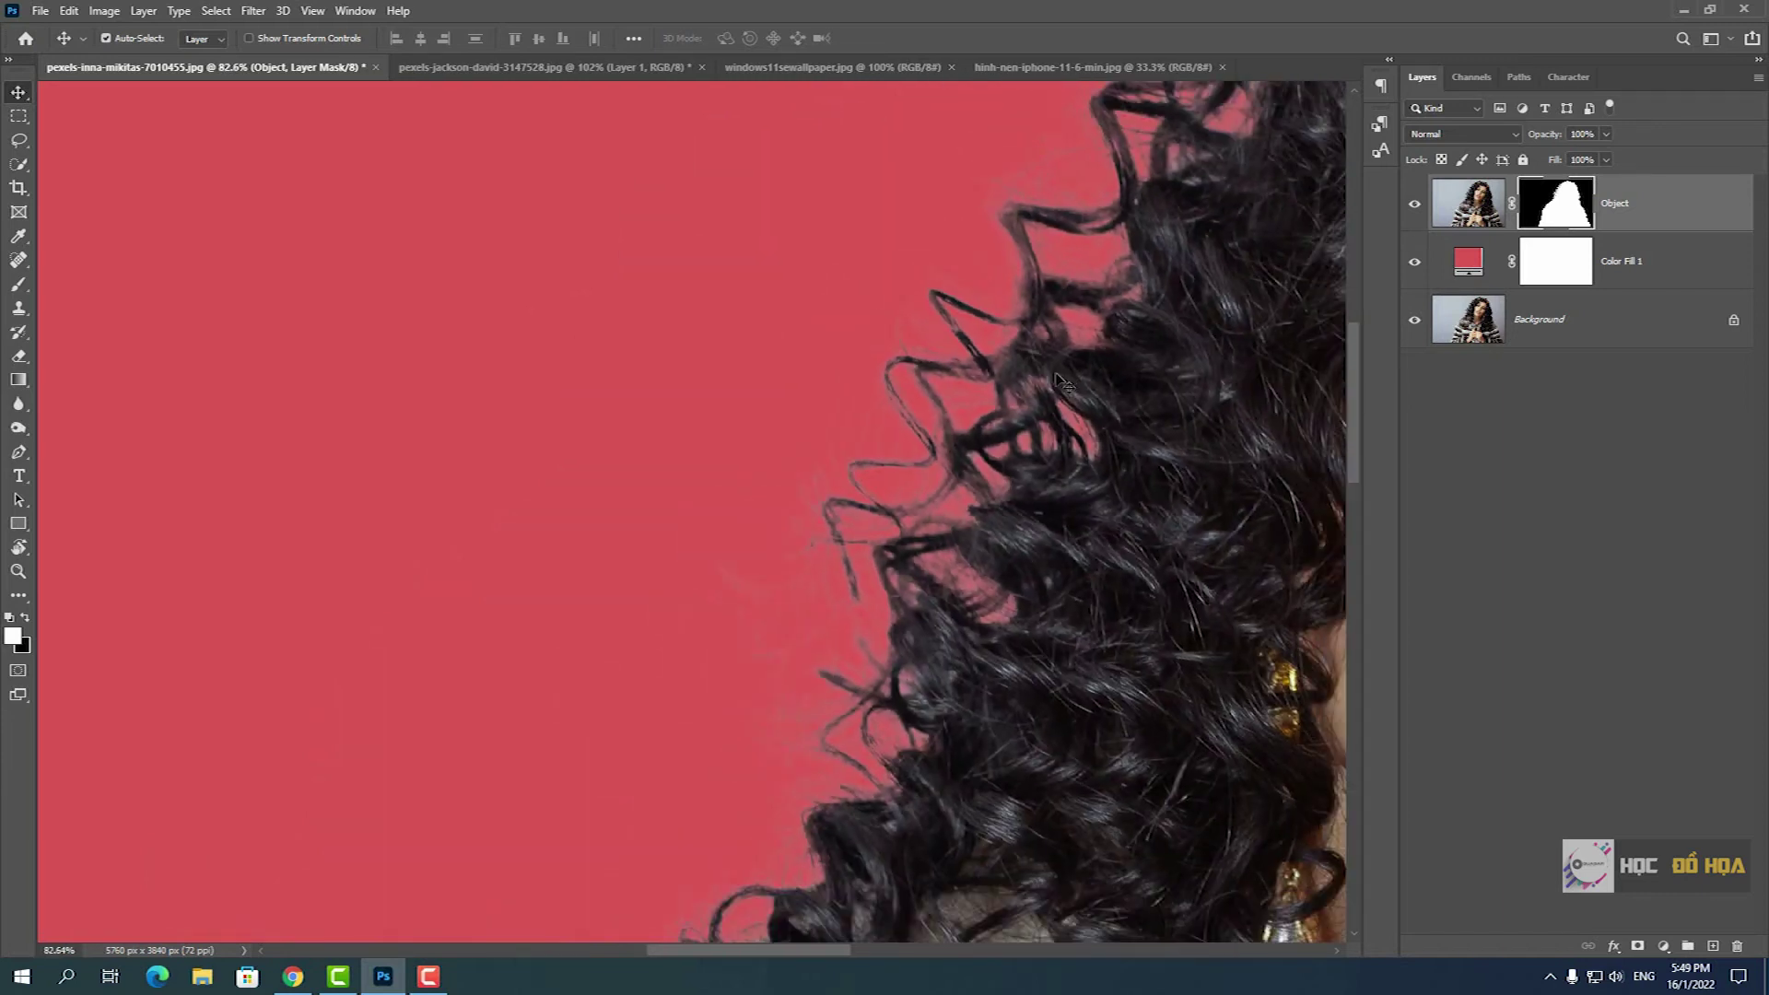
scroll(1059, 381, down, 4)
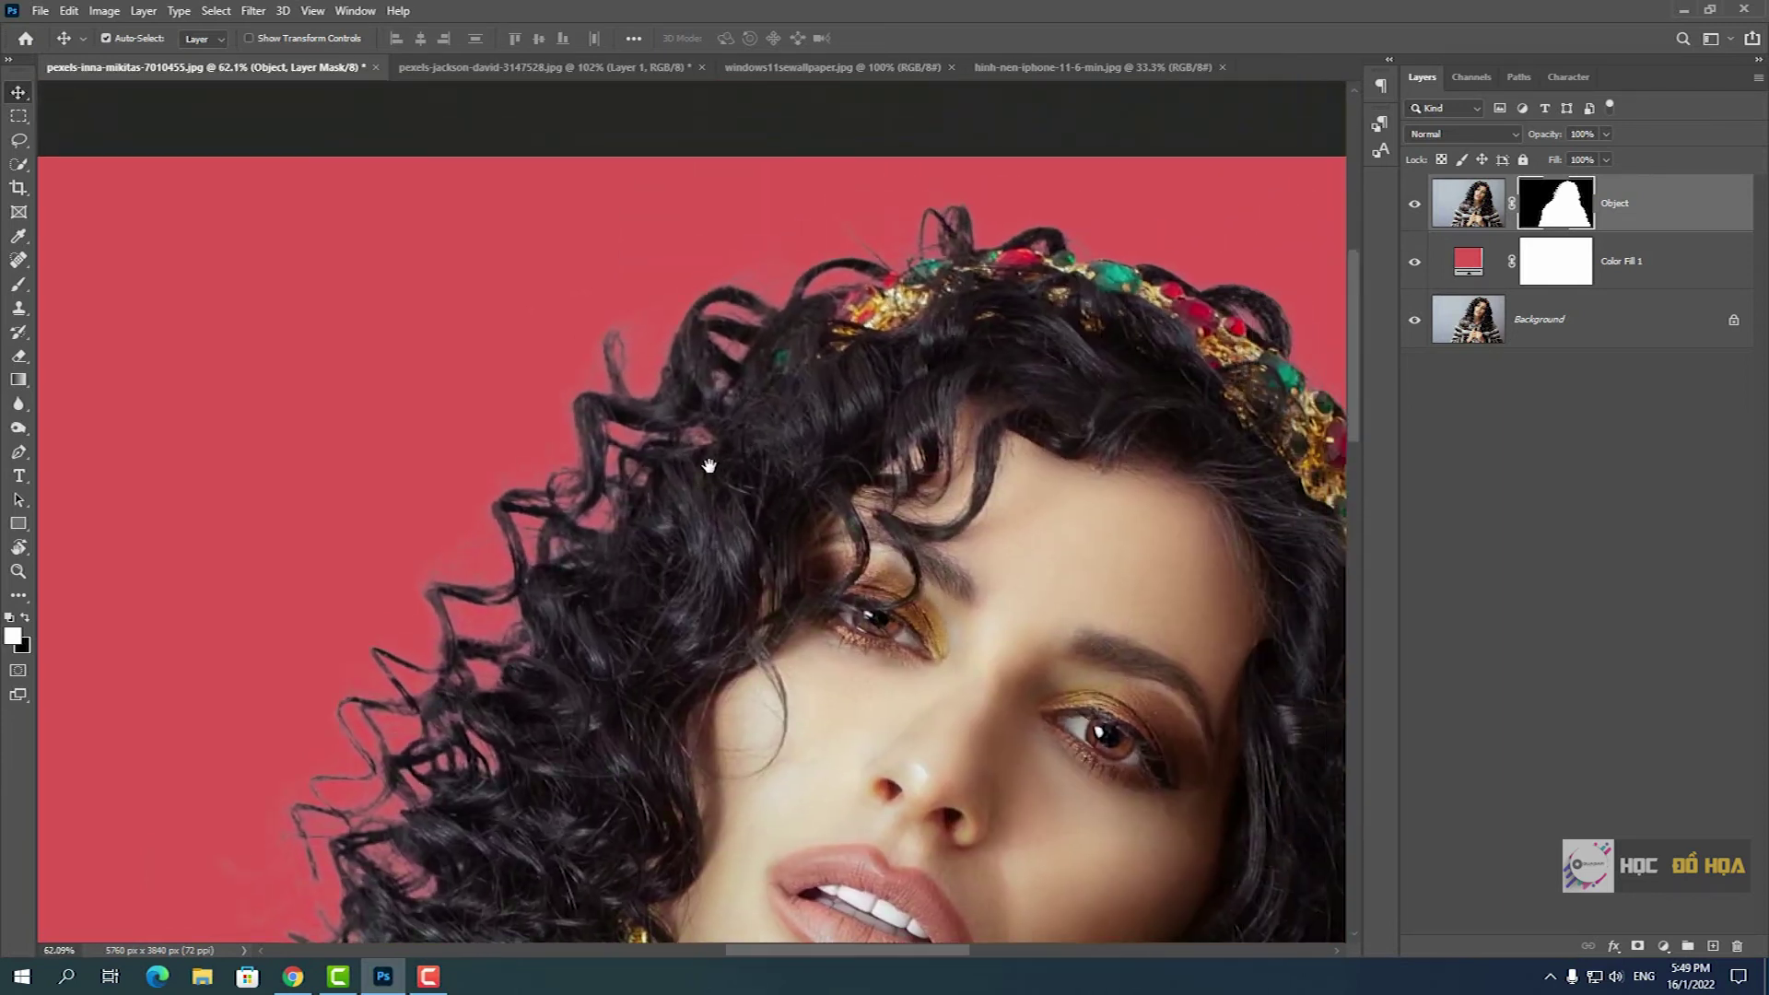
drag(1088, 341, 572, 430)
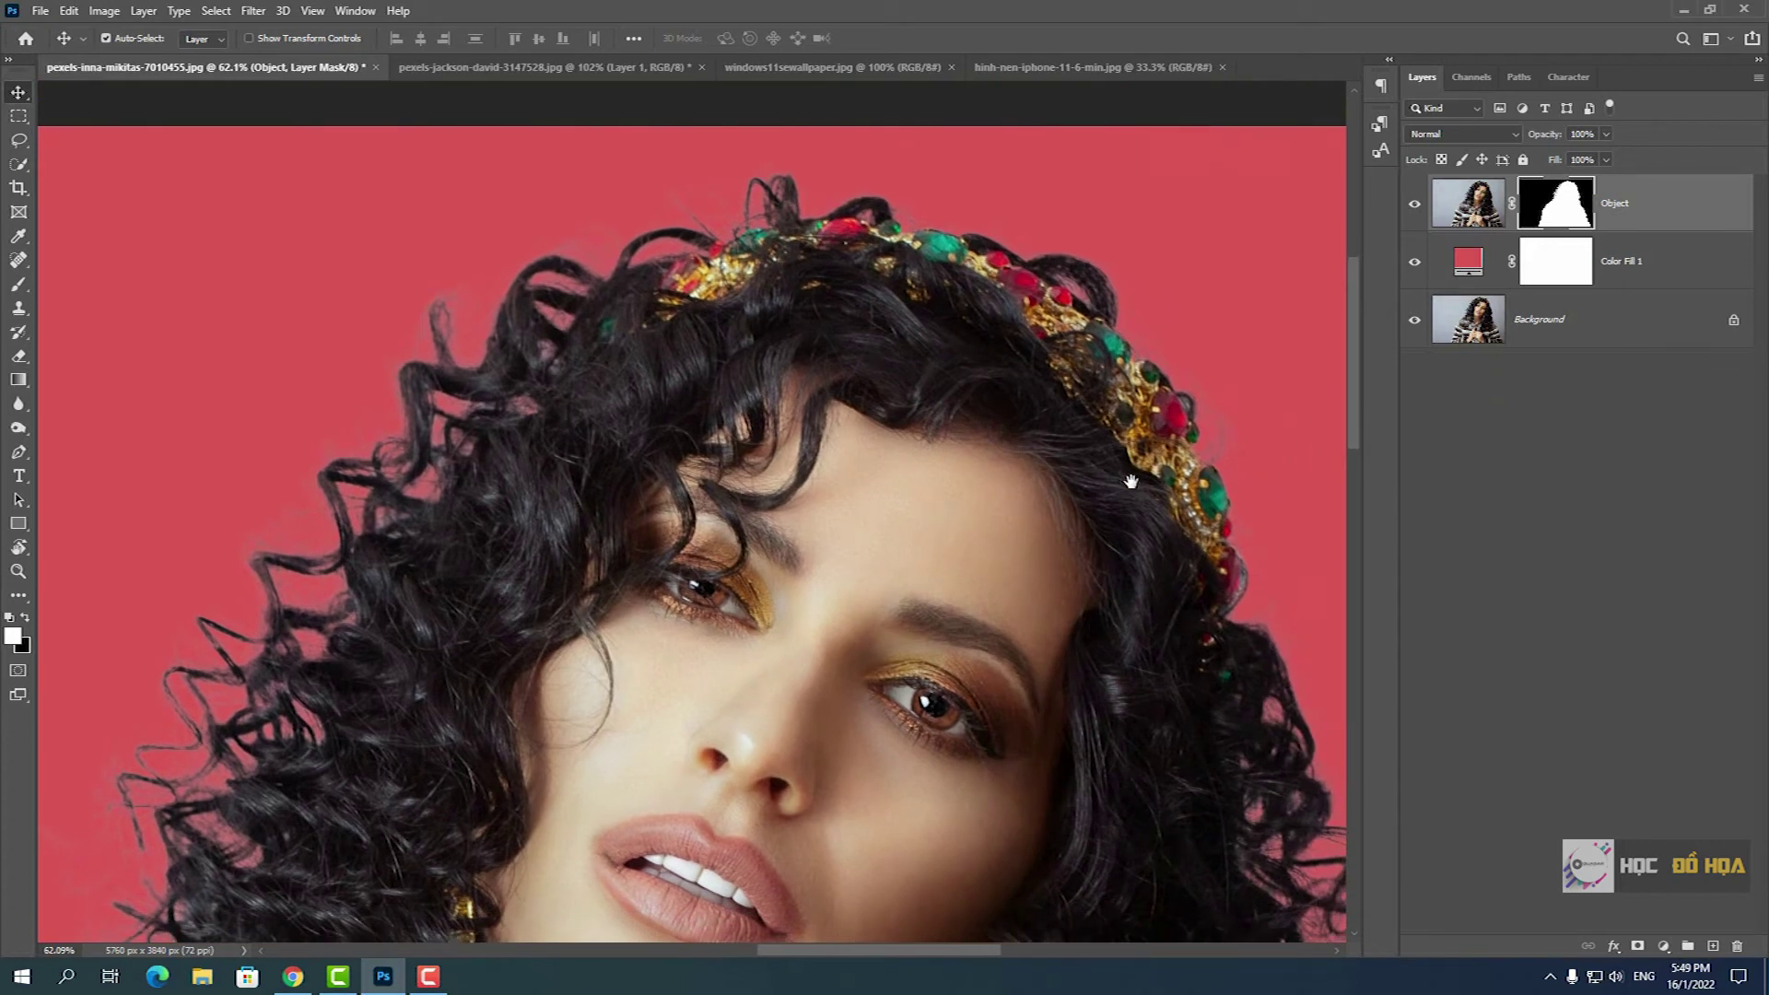
scroll(1131, 481, down, 2)
scroll(1096, 463, down, 2)
scroll(1059, 447, down, 2)
scroll(1023, 428, down, 2)
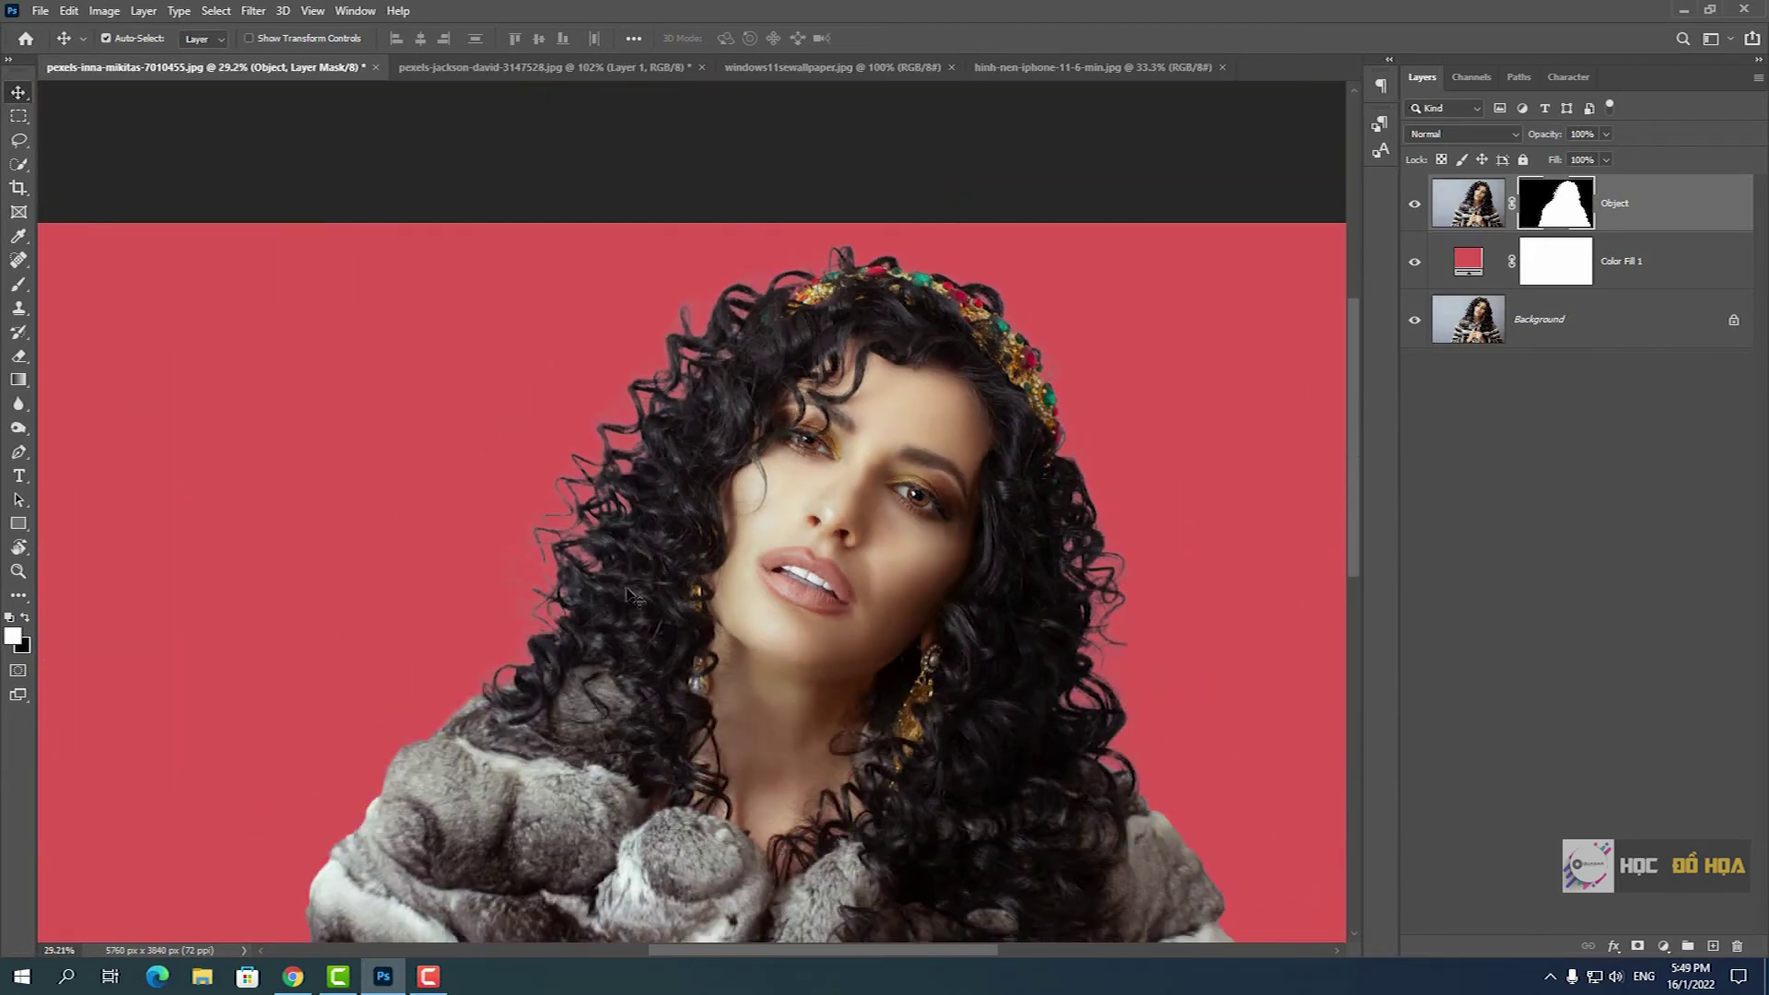
key(ctrl+2)
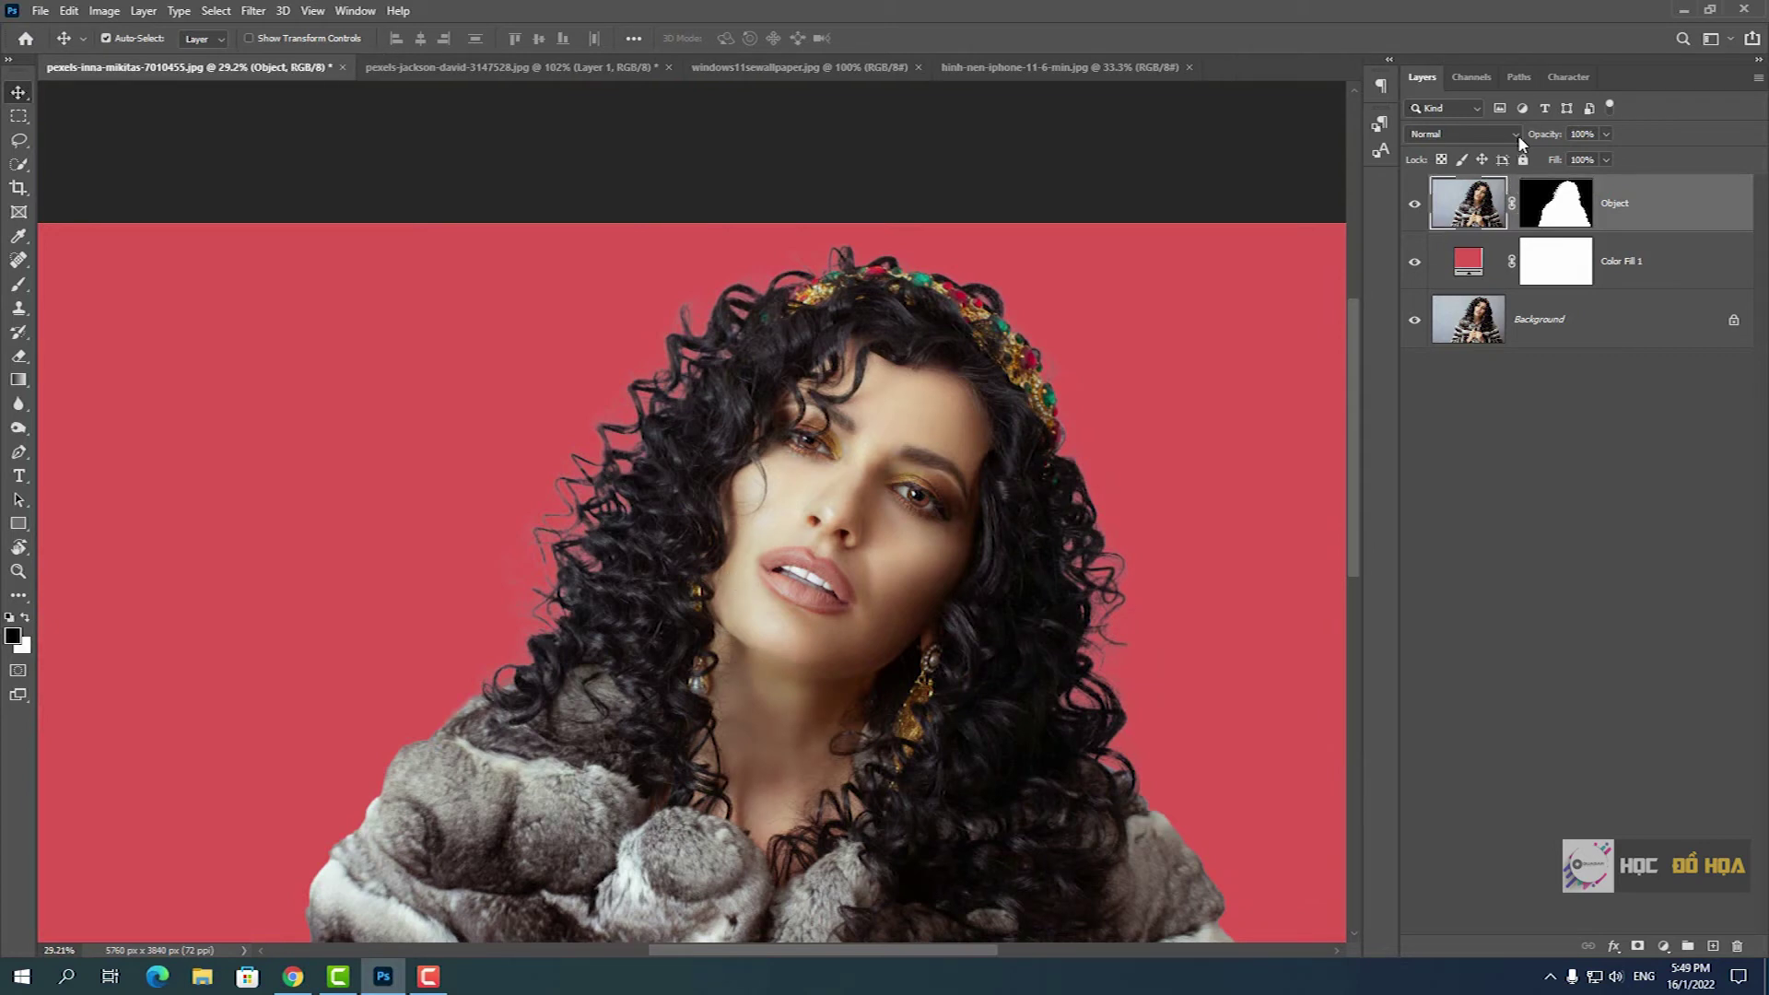
- Set the Object layer's blend mode to Multiply and zoom in to inspect the tinted curls
click(1516, 134)
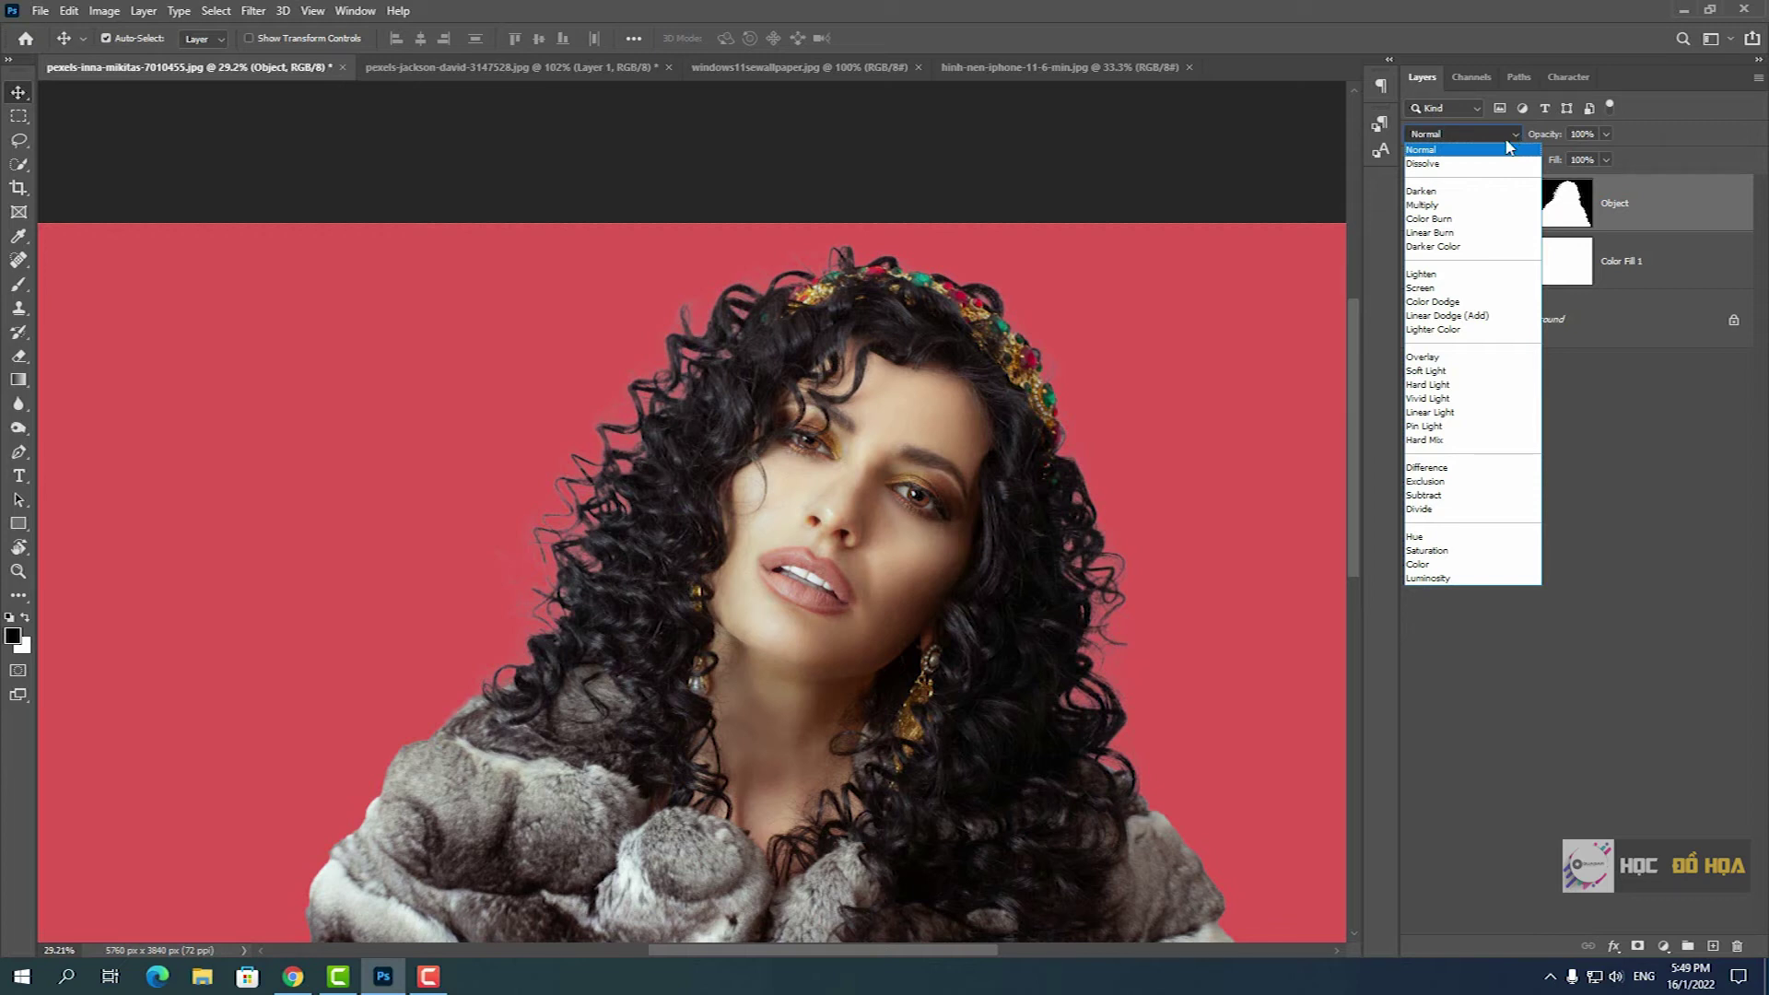
click(1434, 205)
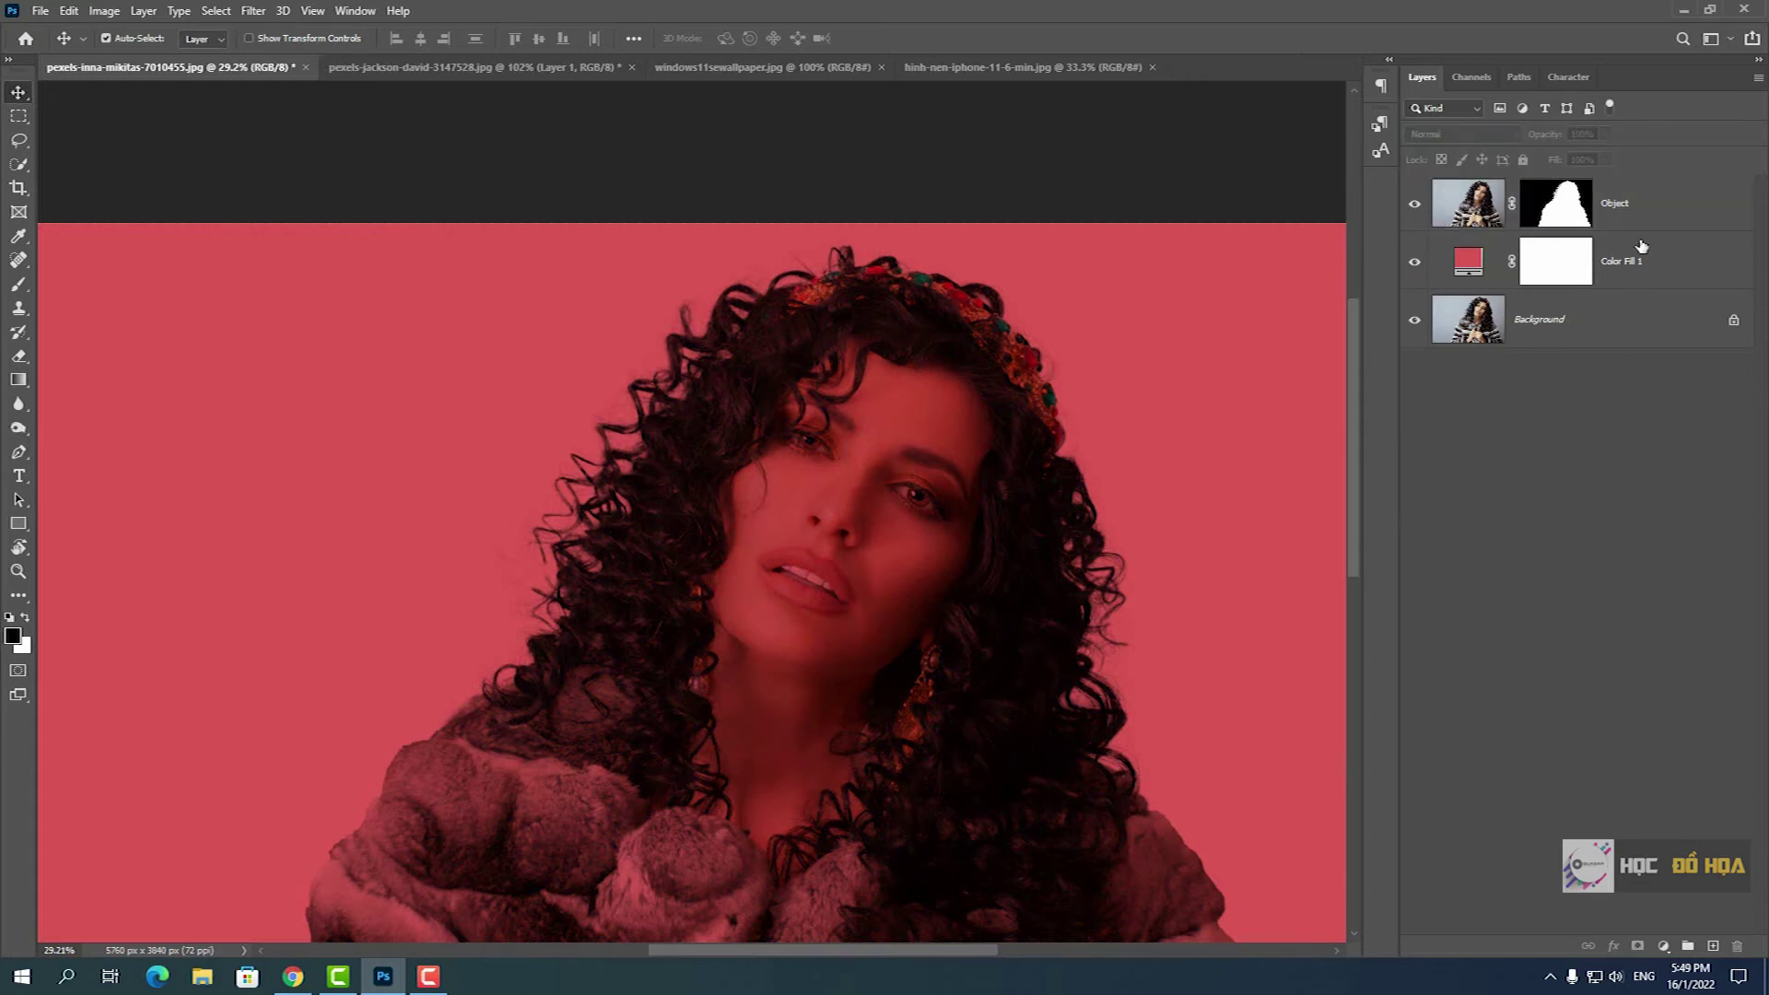
scroll(600, 522, up, 3)
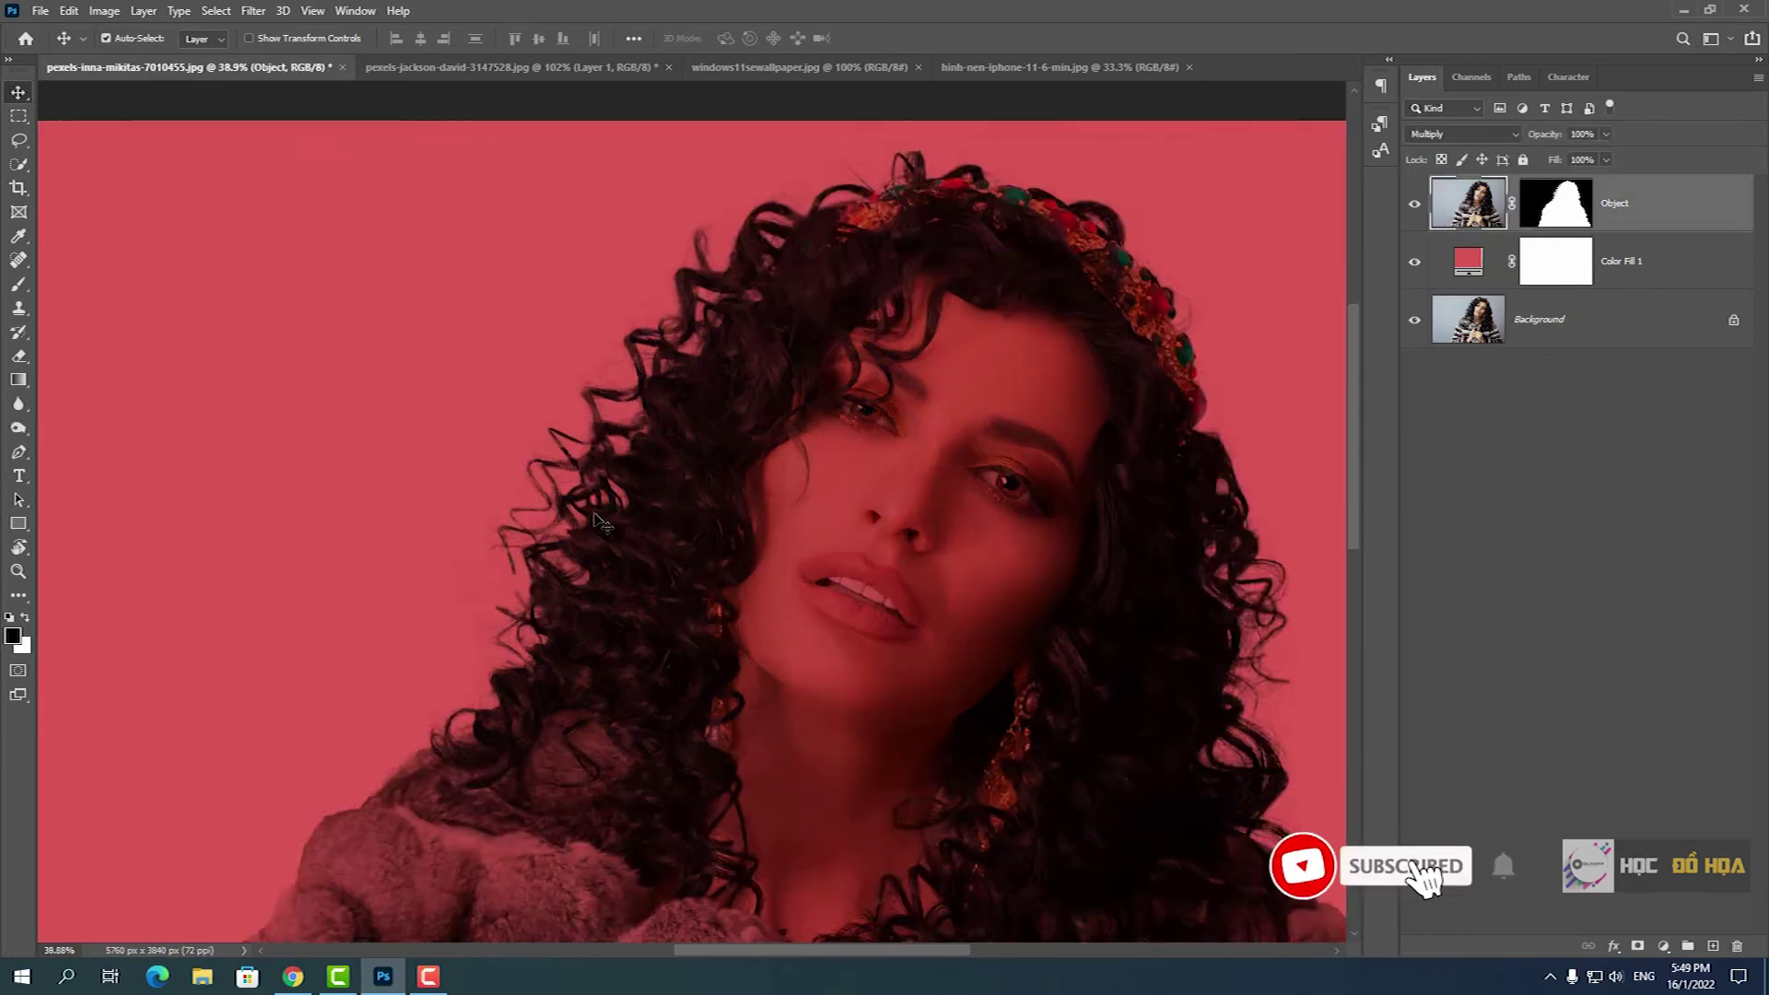
scroll(601, 521, up, 5)
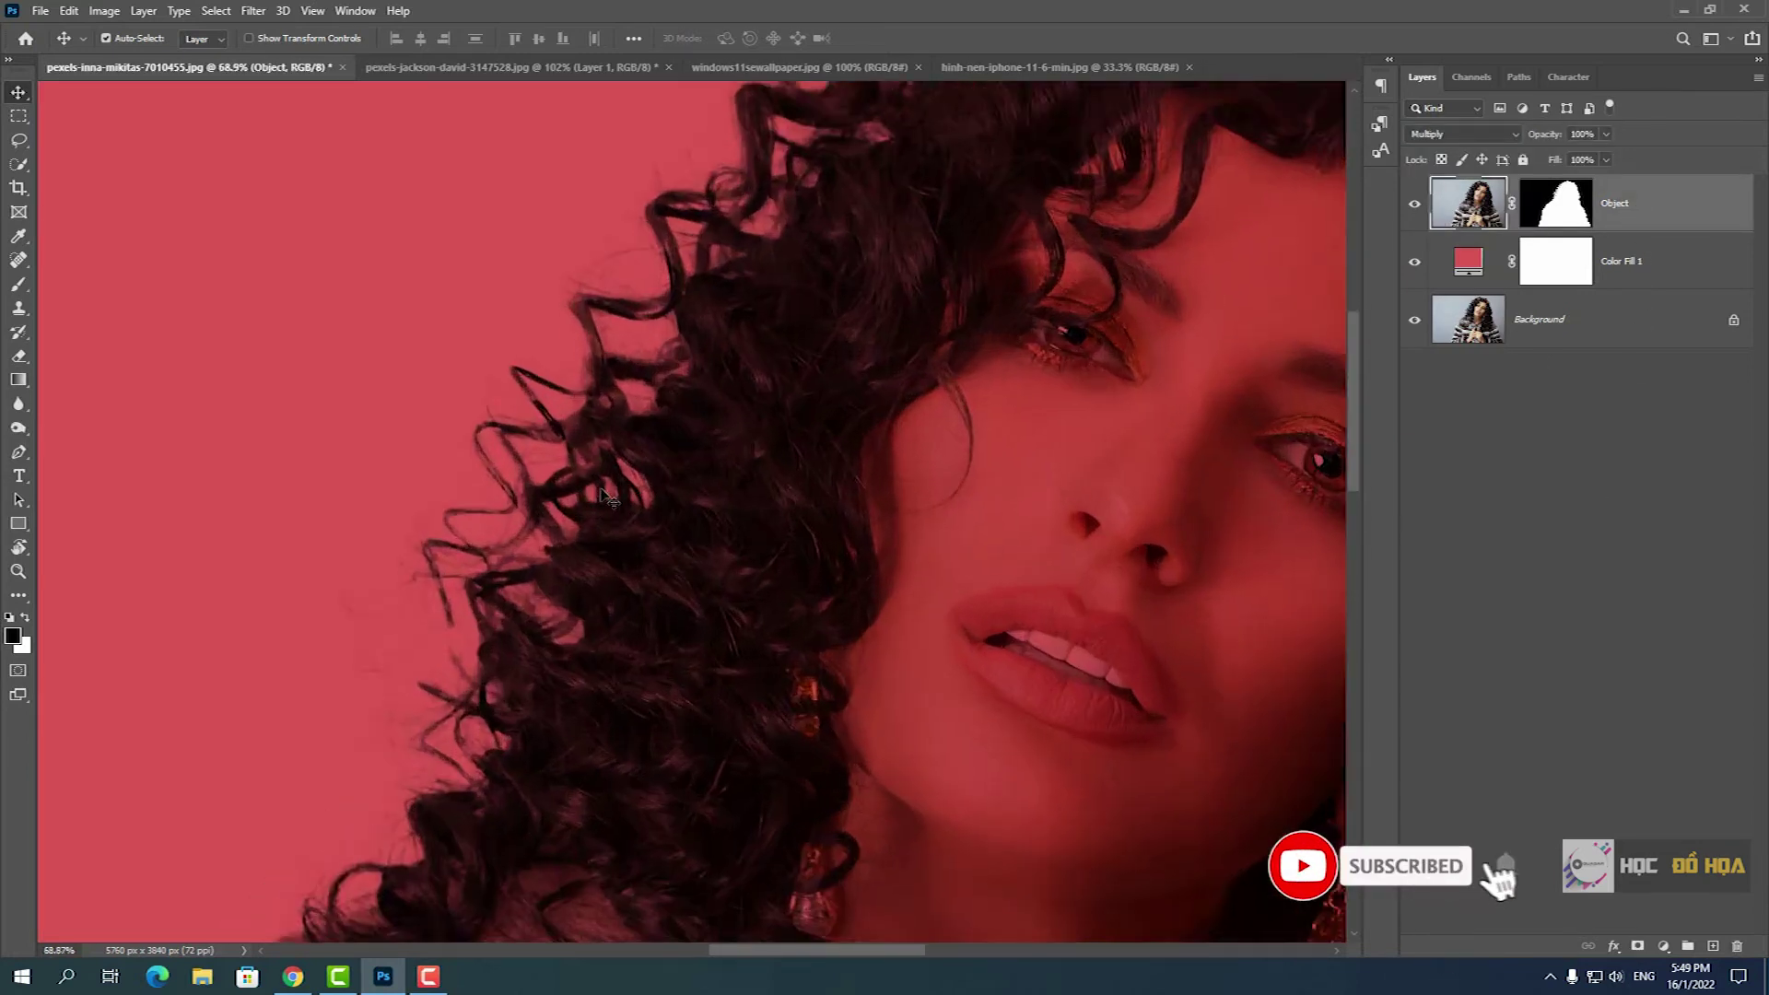
scroll(601, 522, up, 5)
scroll(601, 521, up, 5)
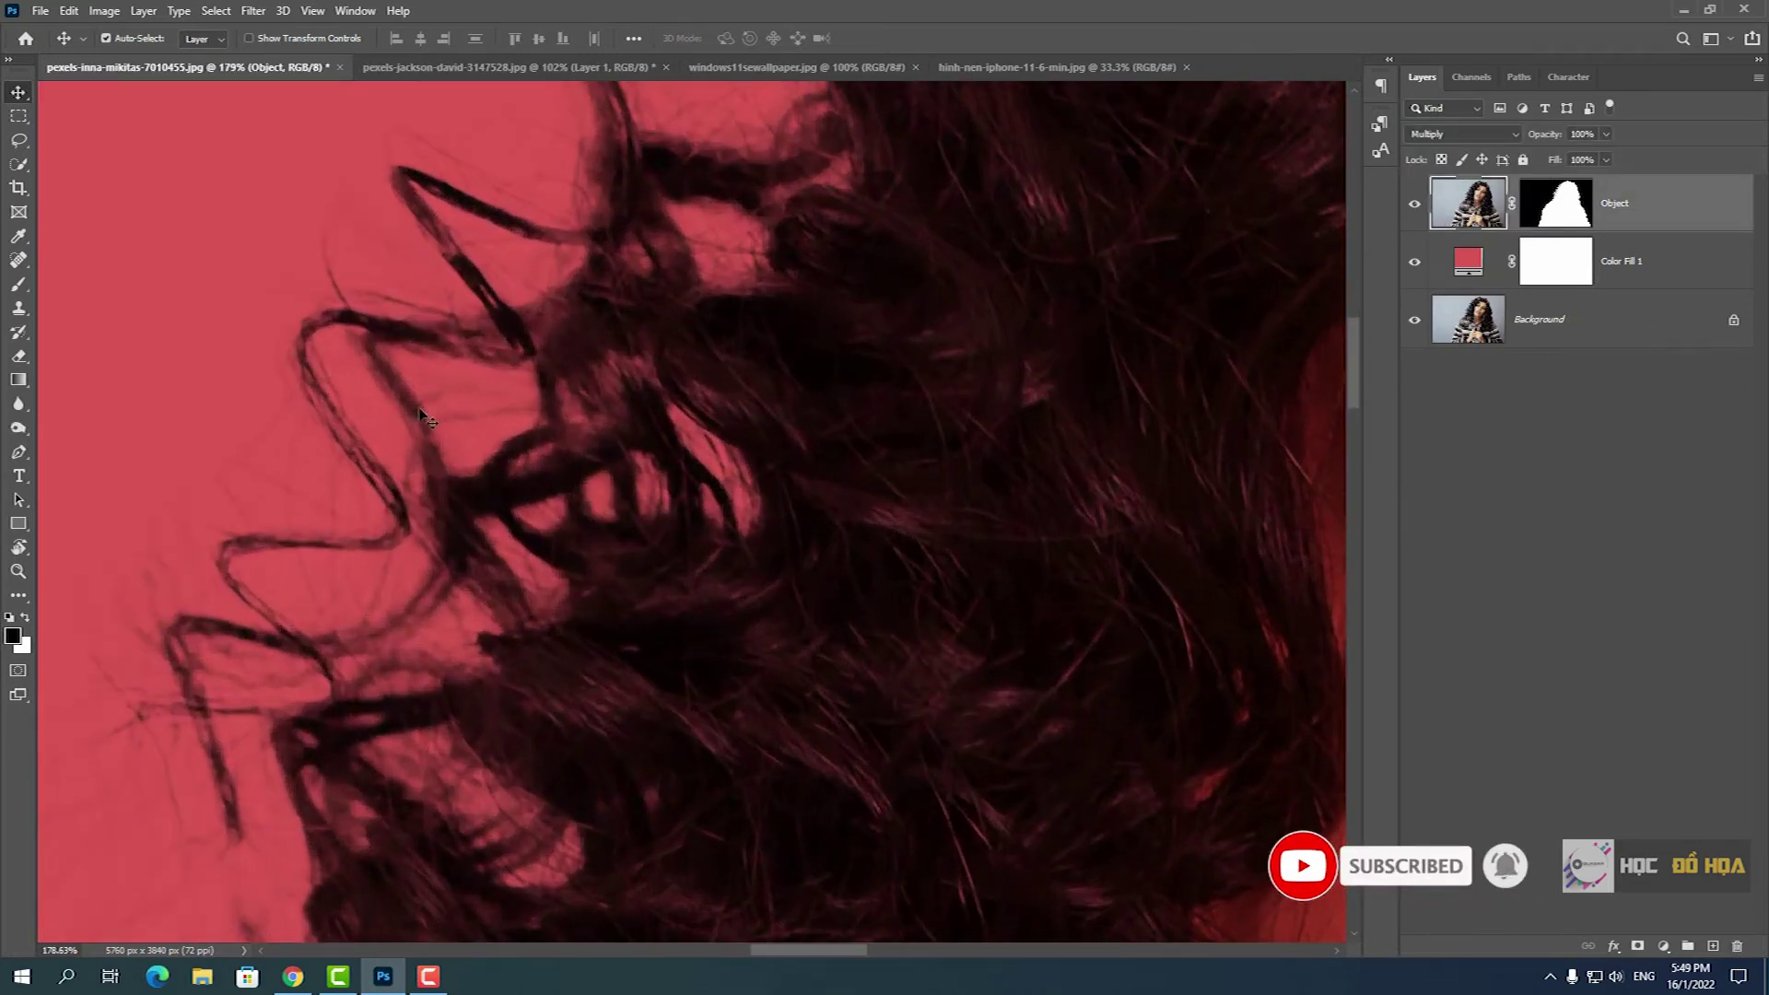
mouse_move(353, 389)
mouse_down()
mouse_move(434, 513)
mouse_move(592, 549)
mouse_up()
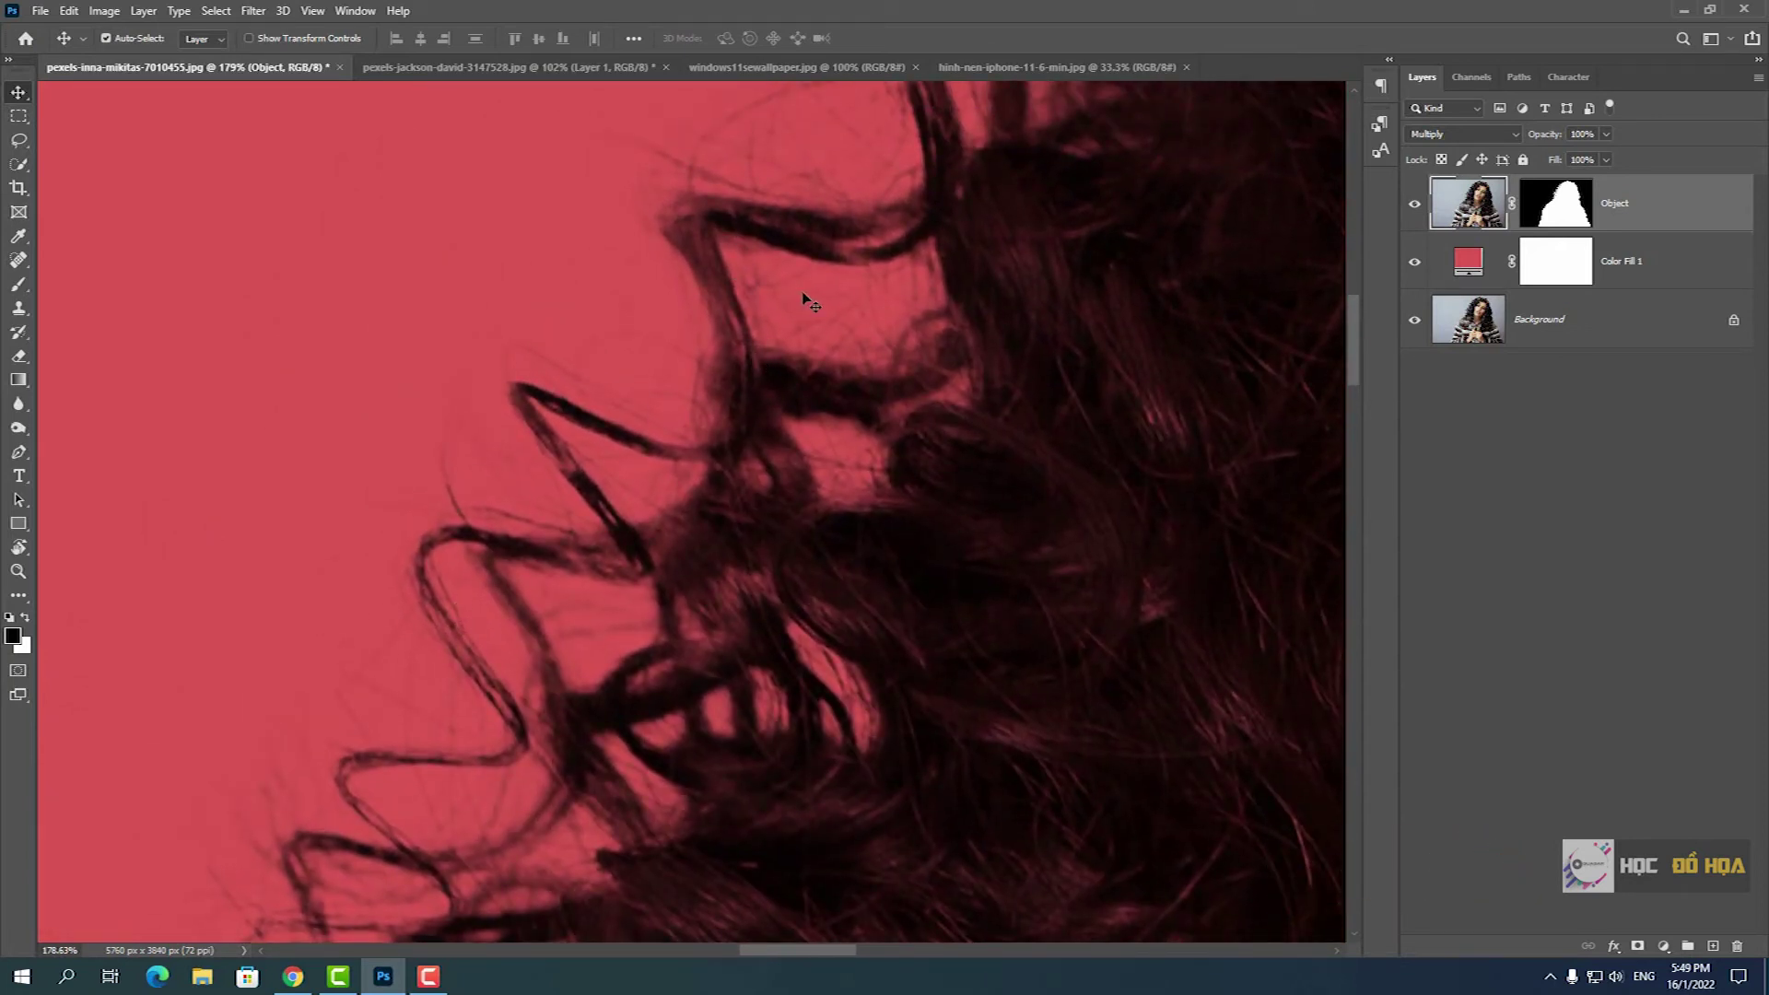
scroll(834, 332, down, 4)
scroll(843, 341, down, 3)
scroll(857, 350, down, 3)
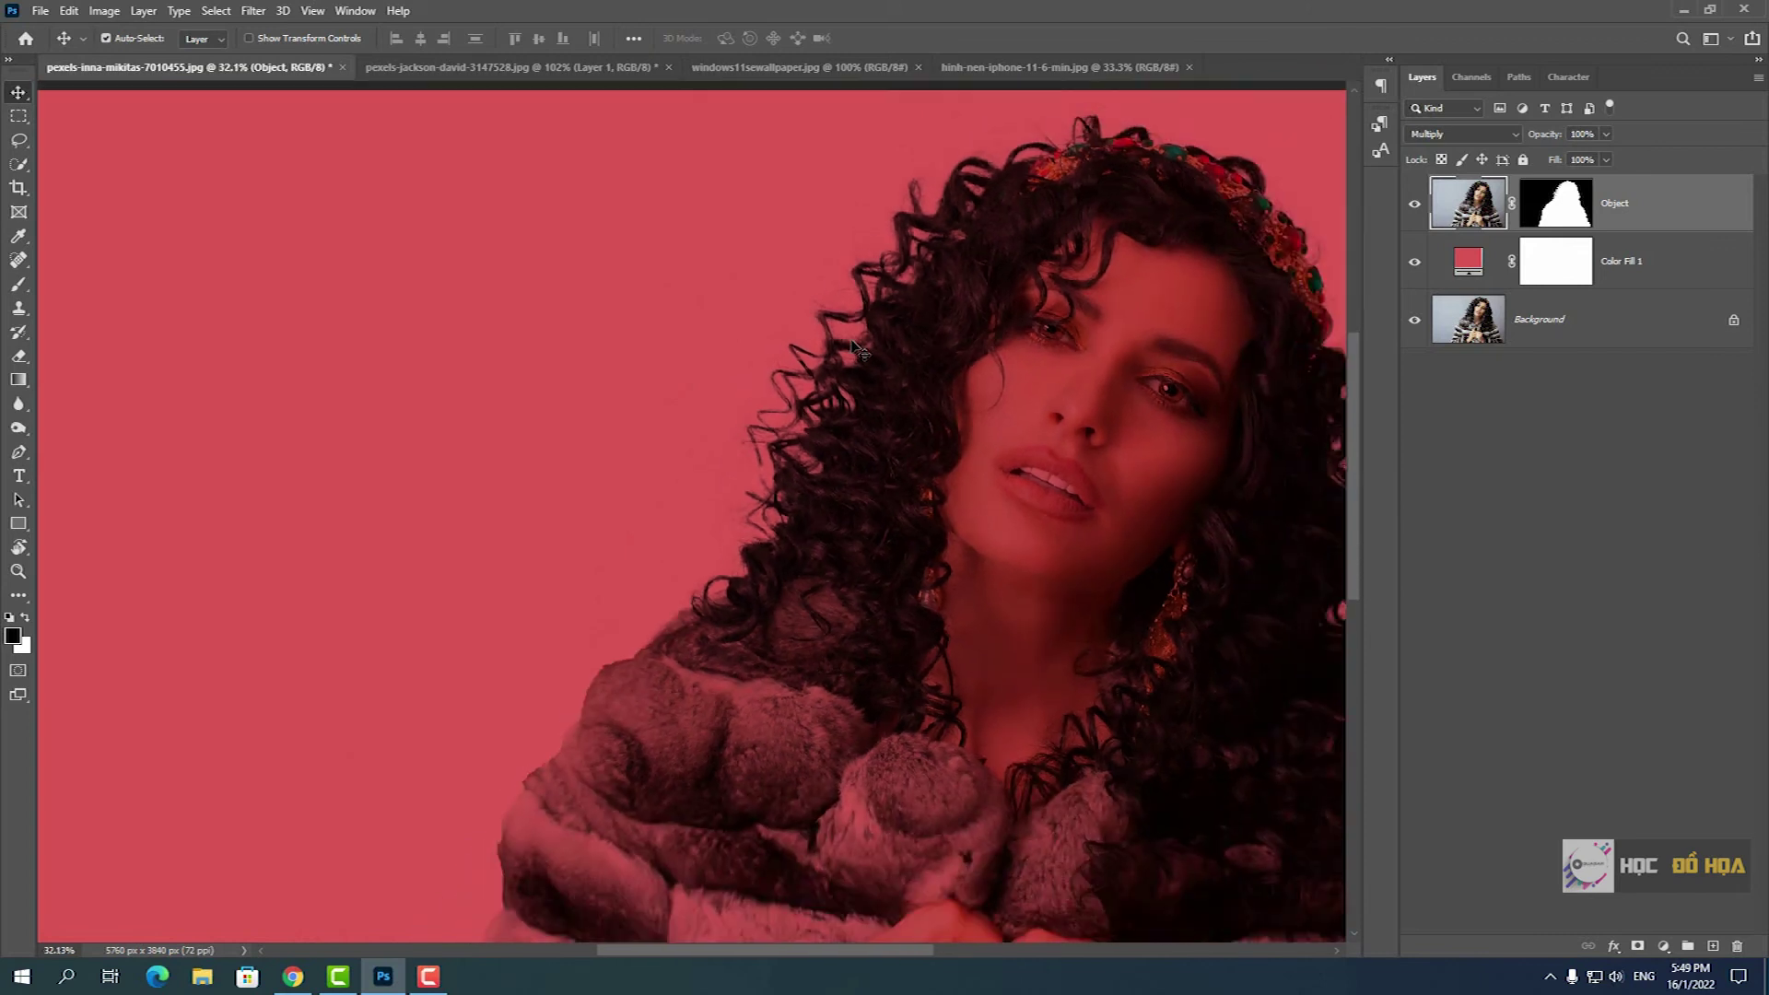
scroll(857, 350, down, 2)
scroll(924, 327, down, 2)
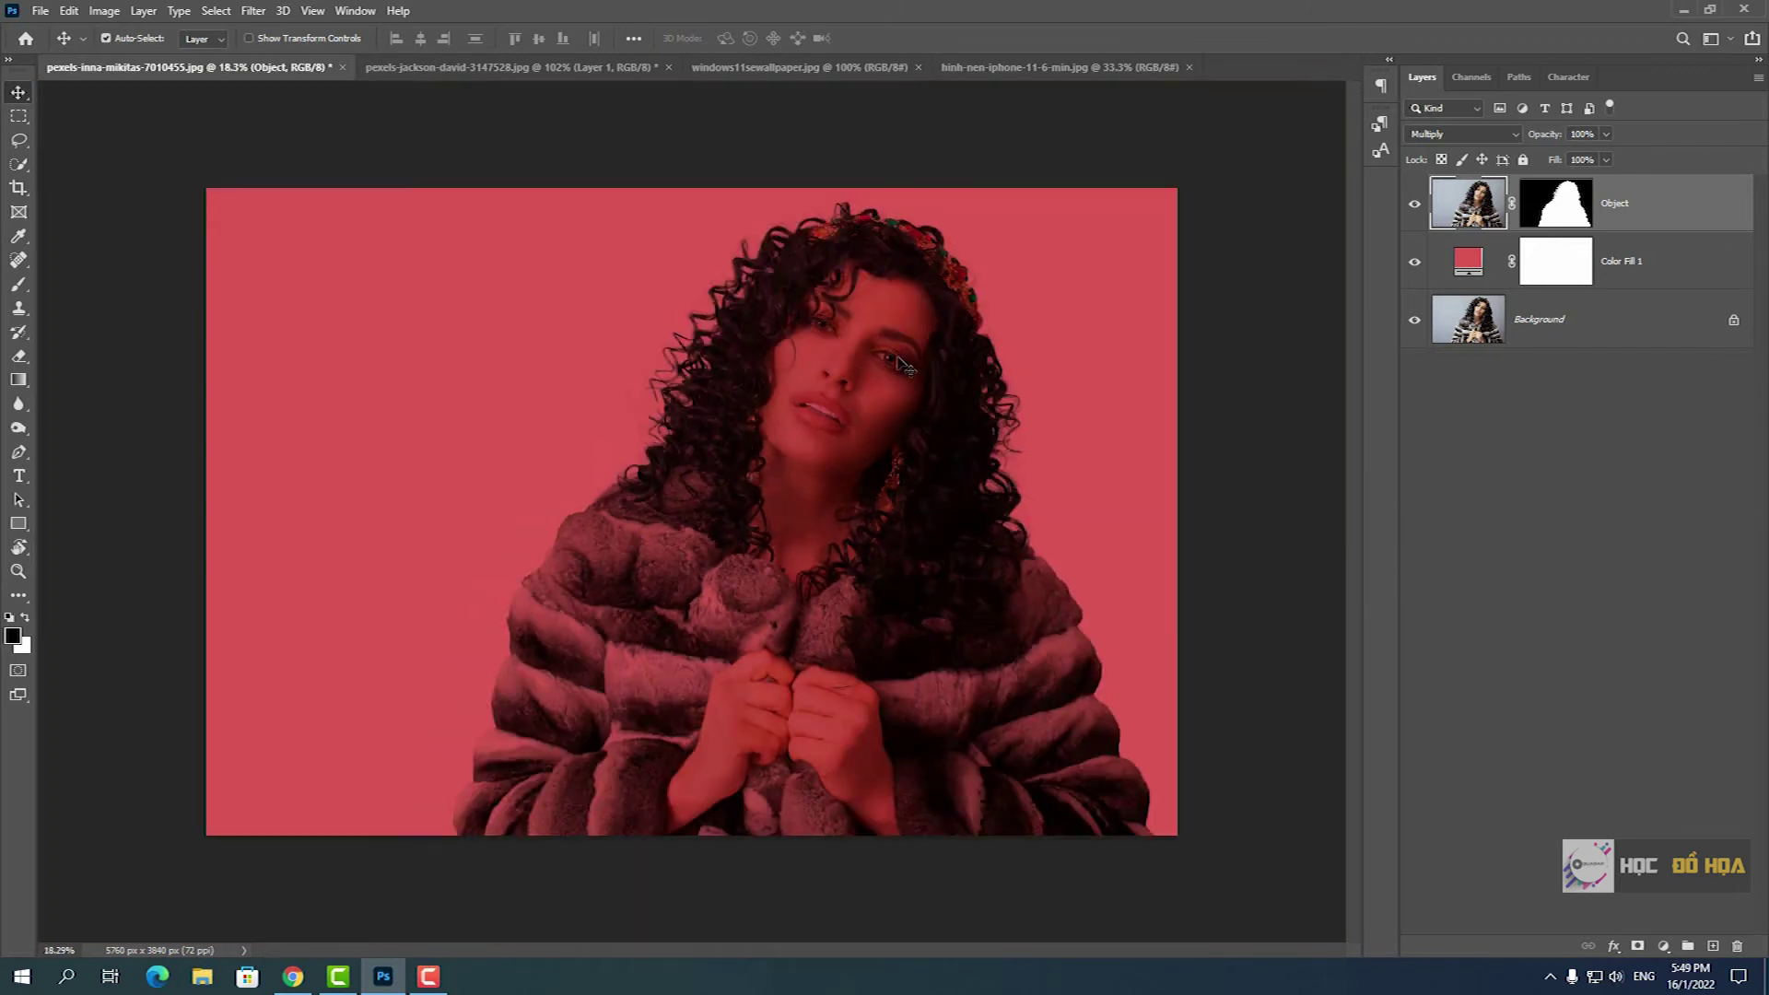
- With Color Fill 1 selected, drag the unlocked windows11sewallpaper layer into the portrait
scroll(903, 364, up, 1)
click(1652, 267)
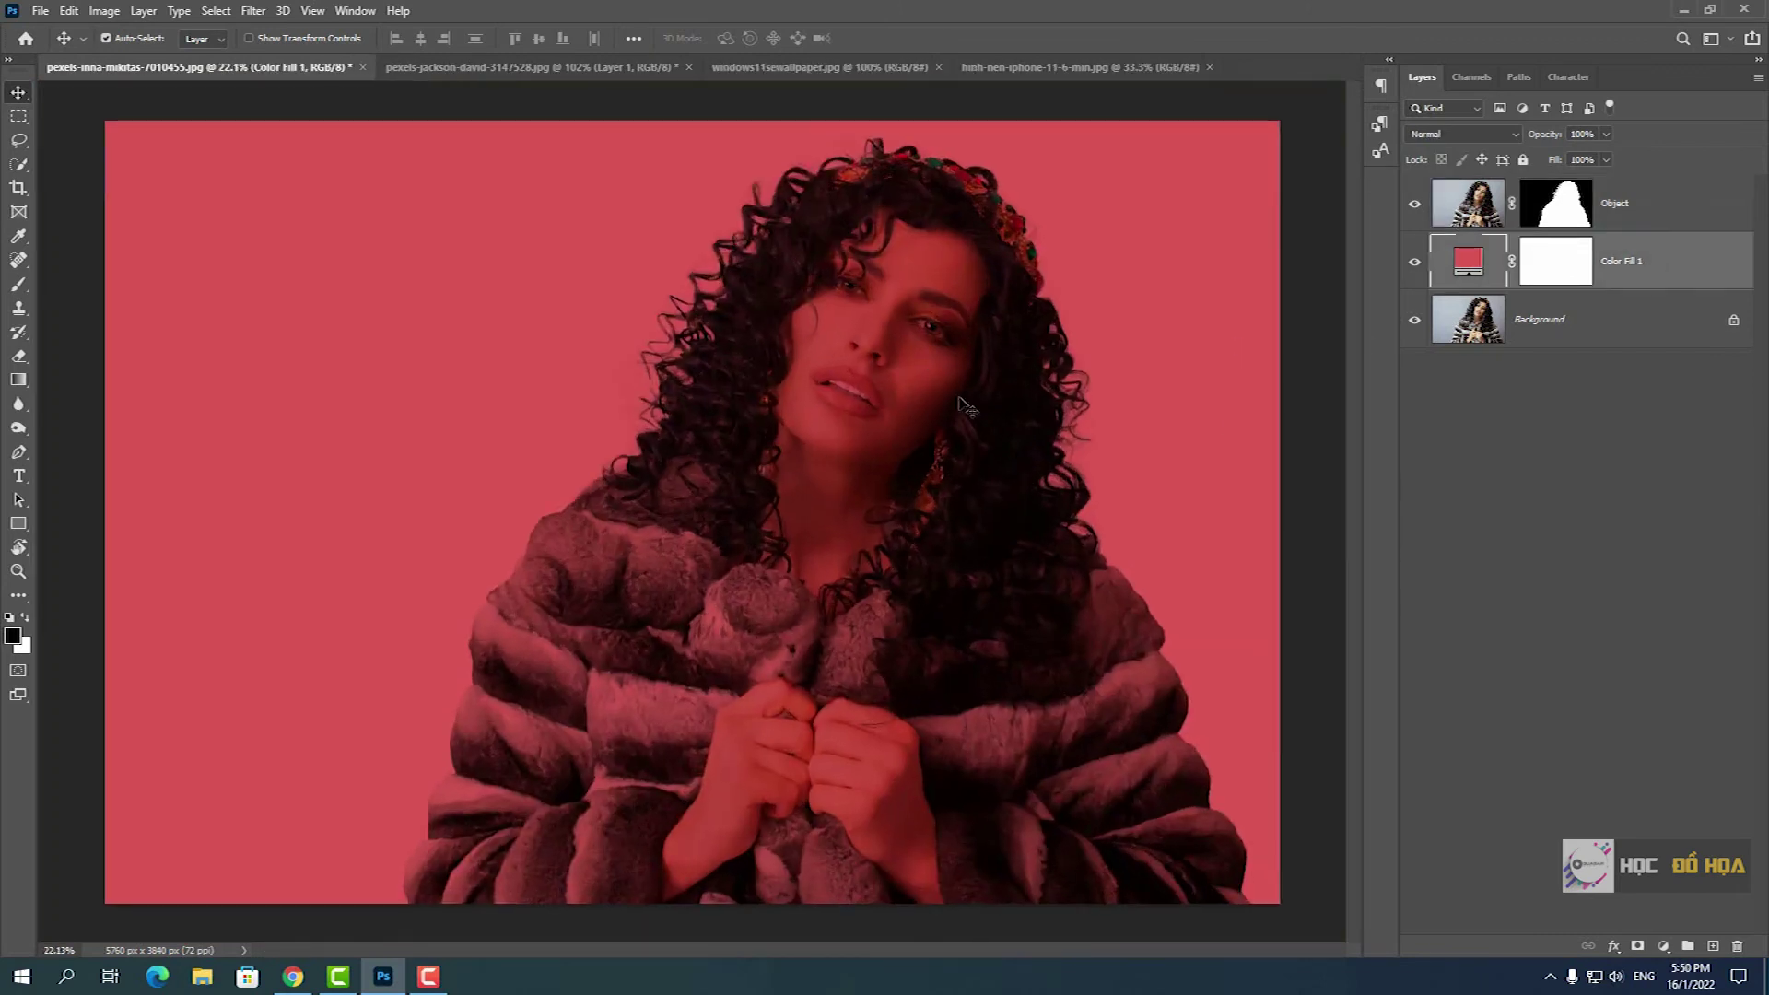
click(1016, 66)
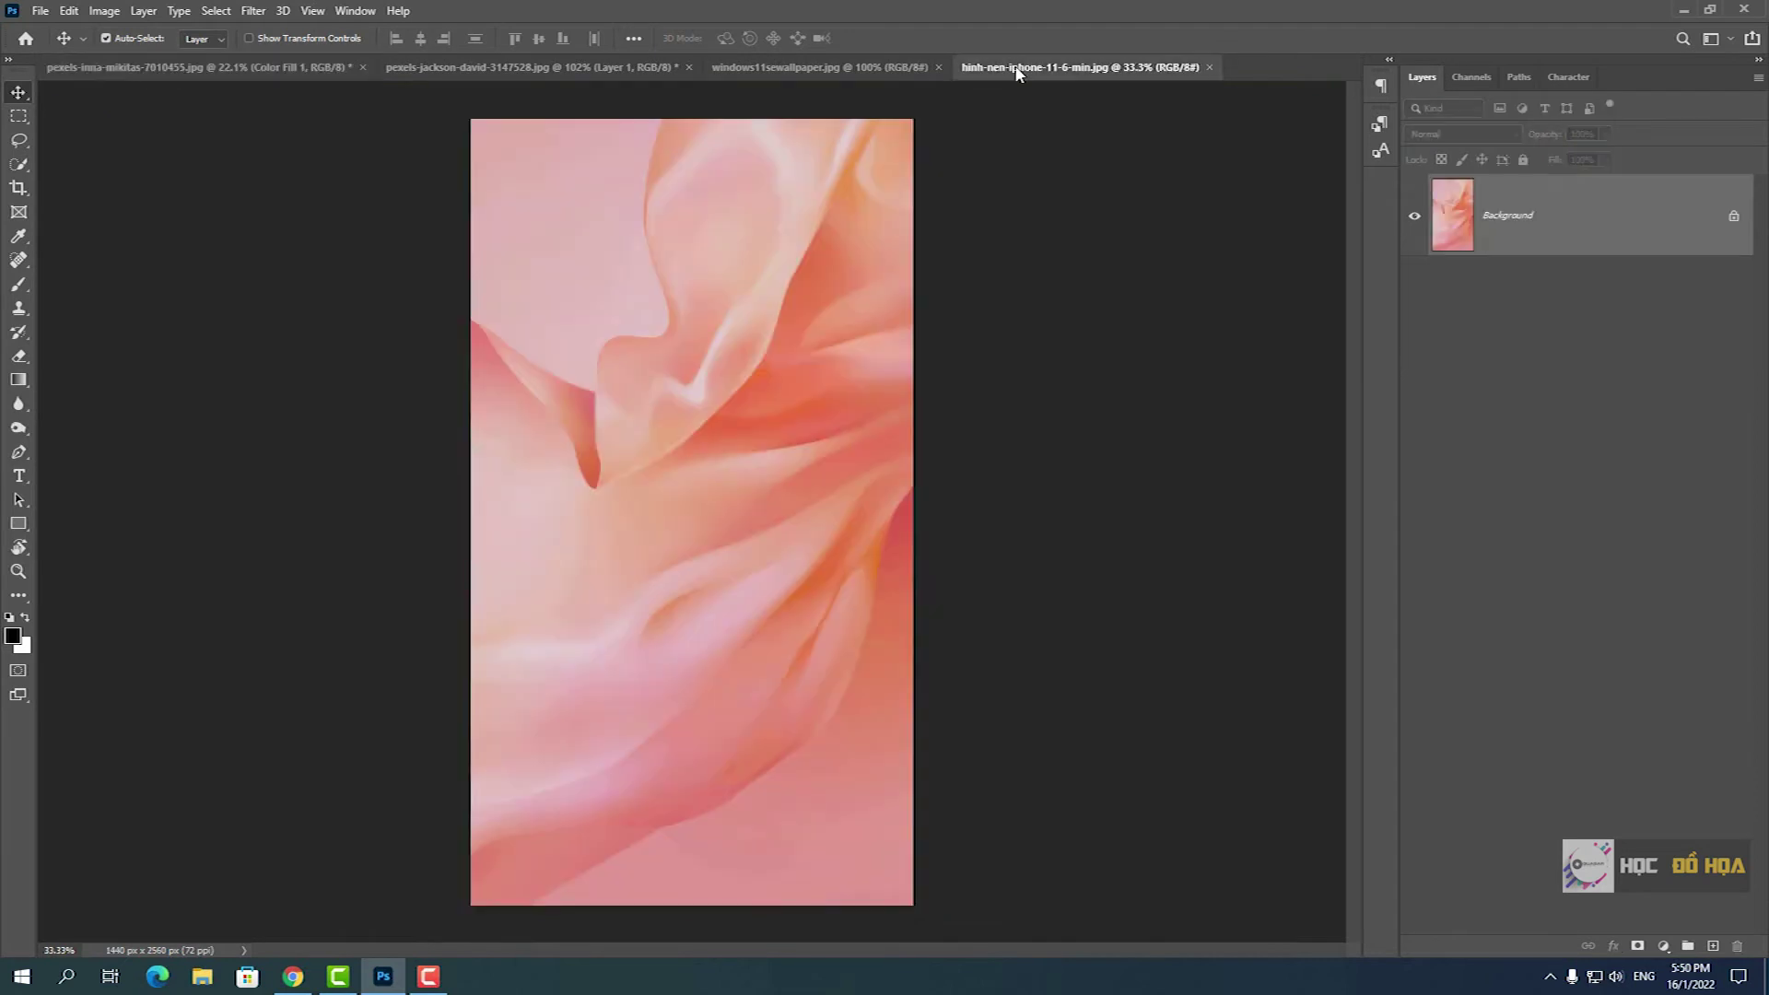
key(ctrl+shift+Tab)
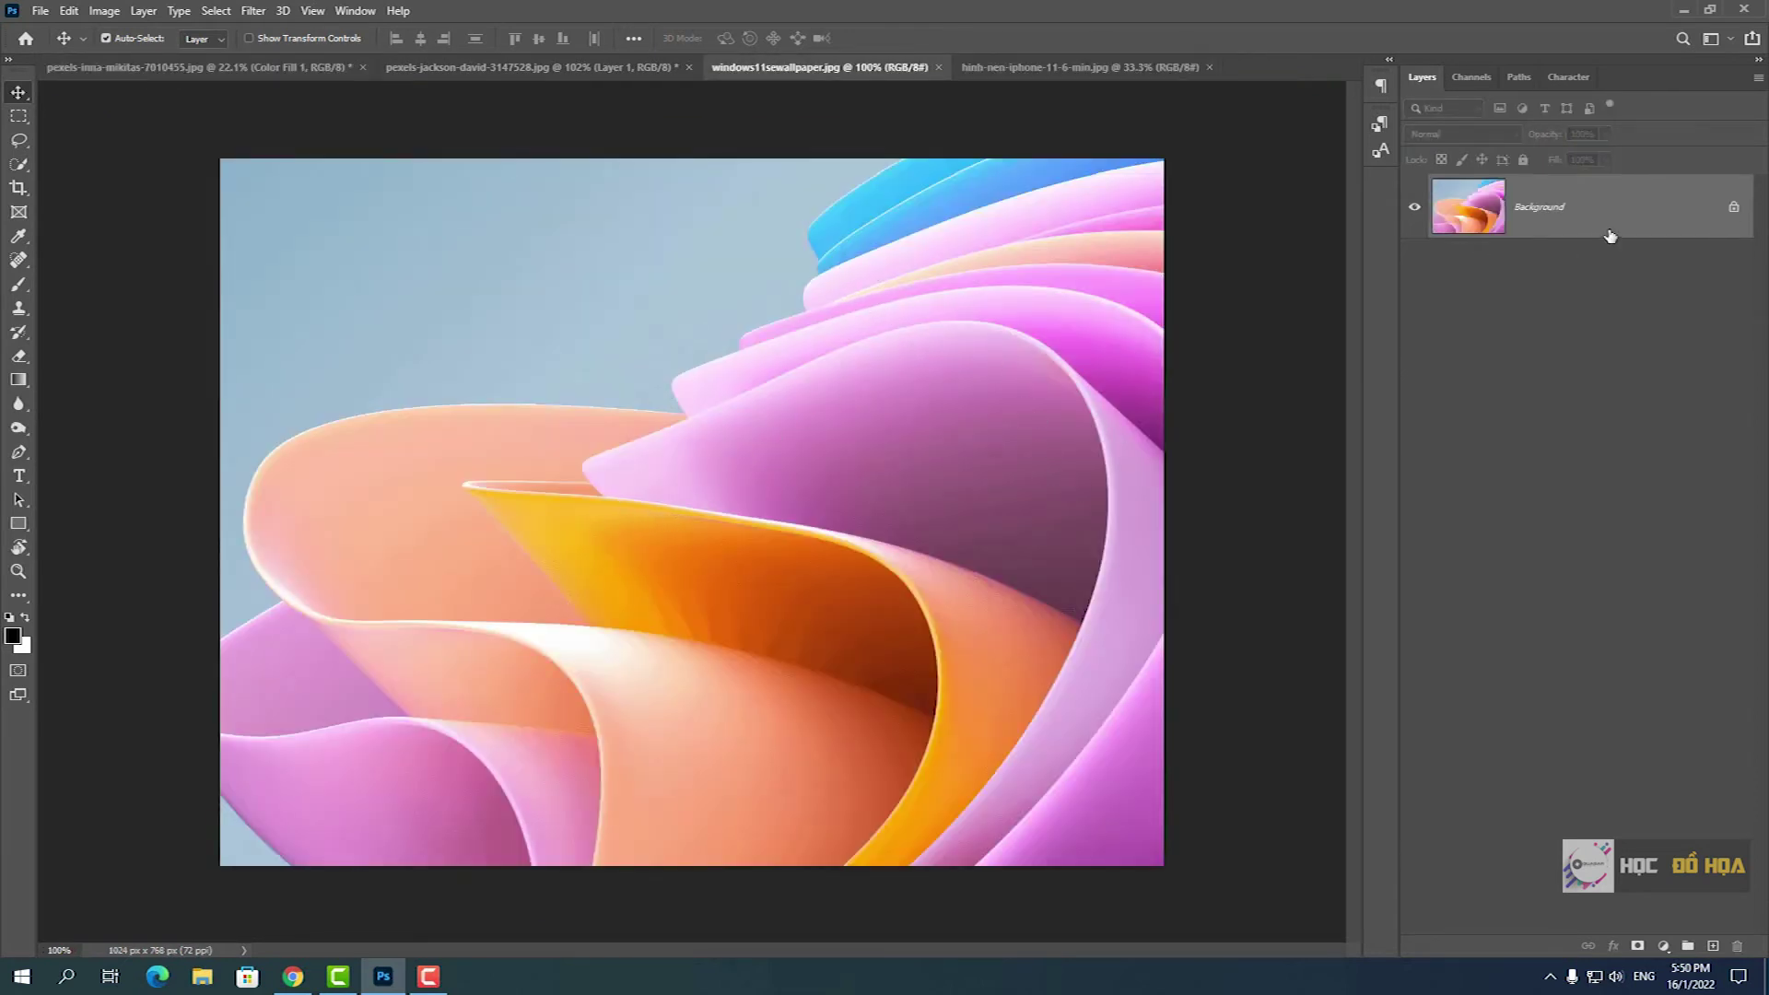
click(1733, 207)
drag(874, 461, 302, 71)
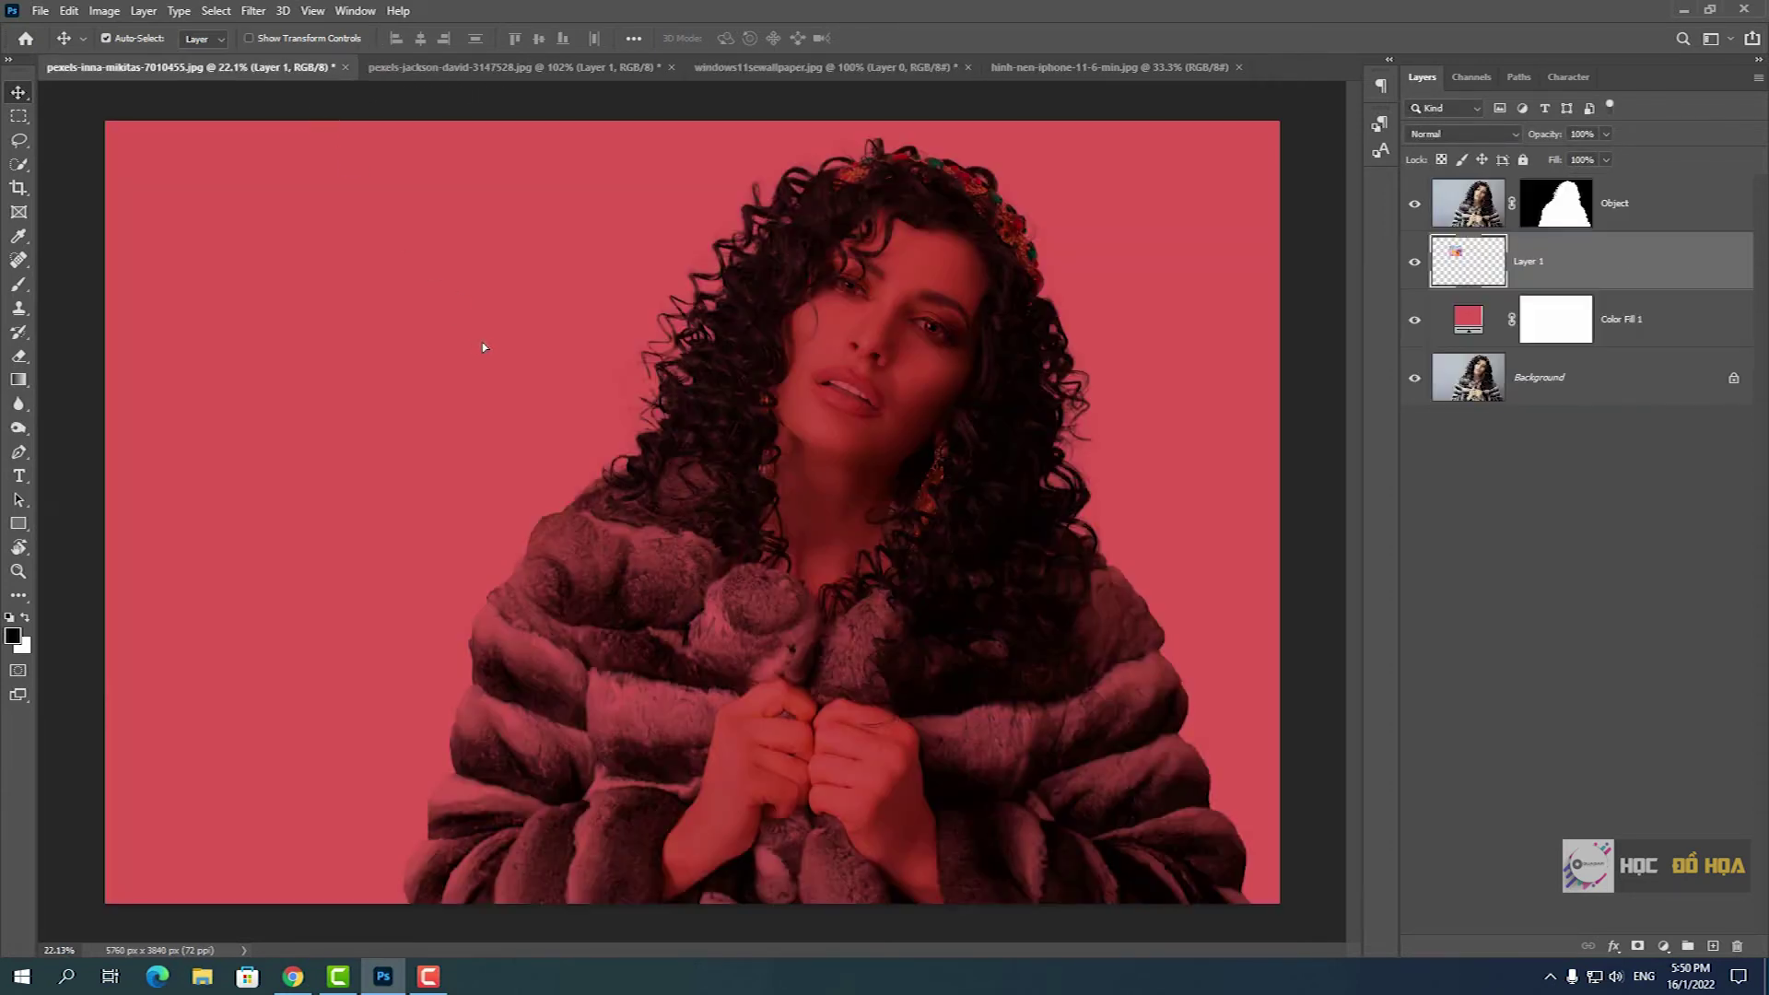
drag(302, 71, 483, 341)
- Scale the wallpaper Layer 1 up to about 409% so it covers the whole canvas
key(ctrl+t)
drag(586, 412, 1375, 857)
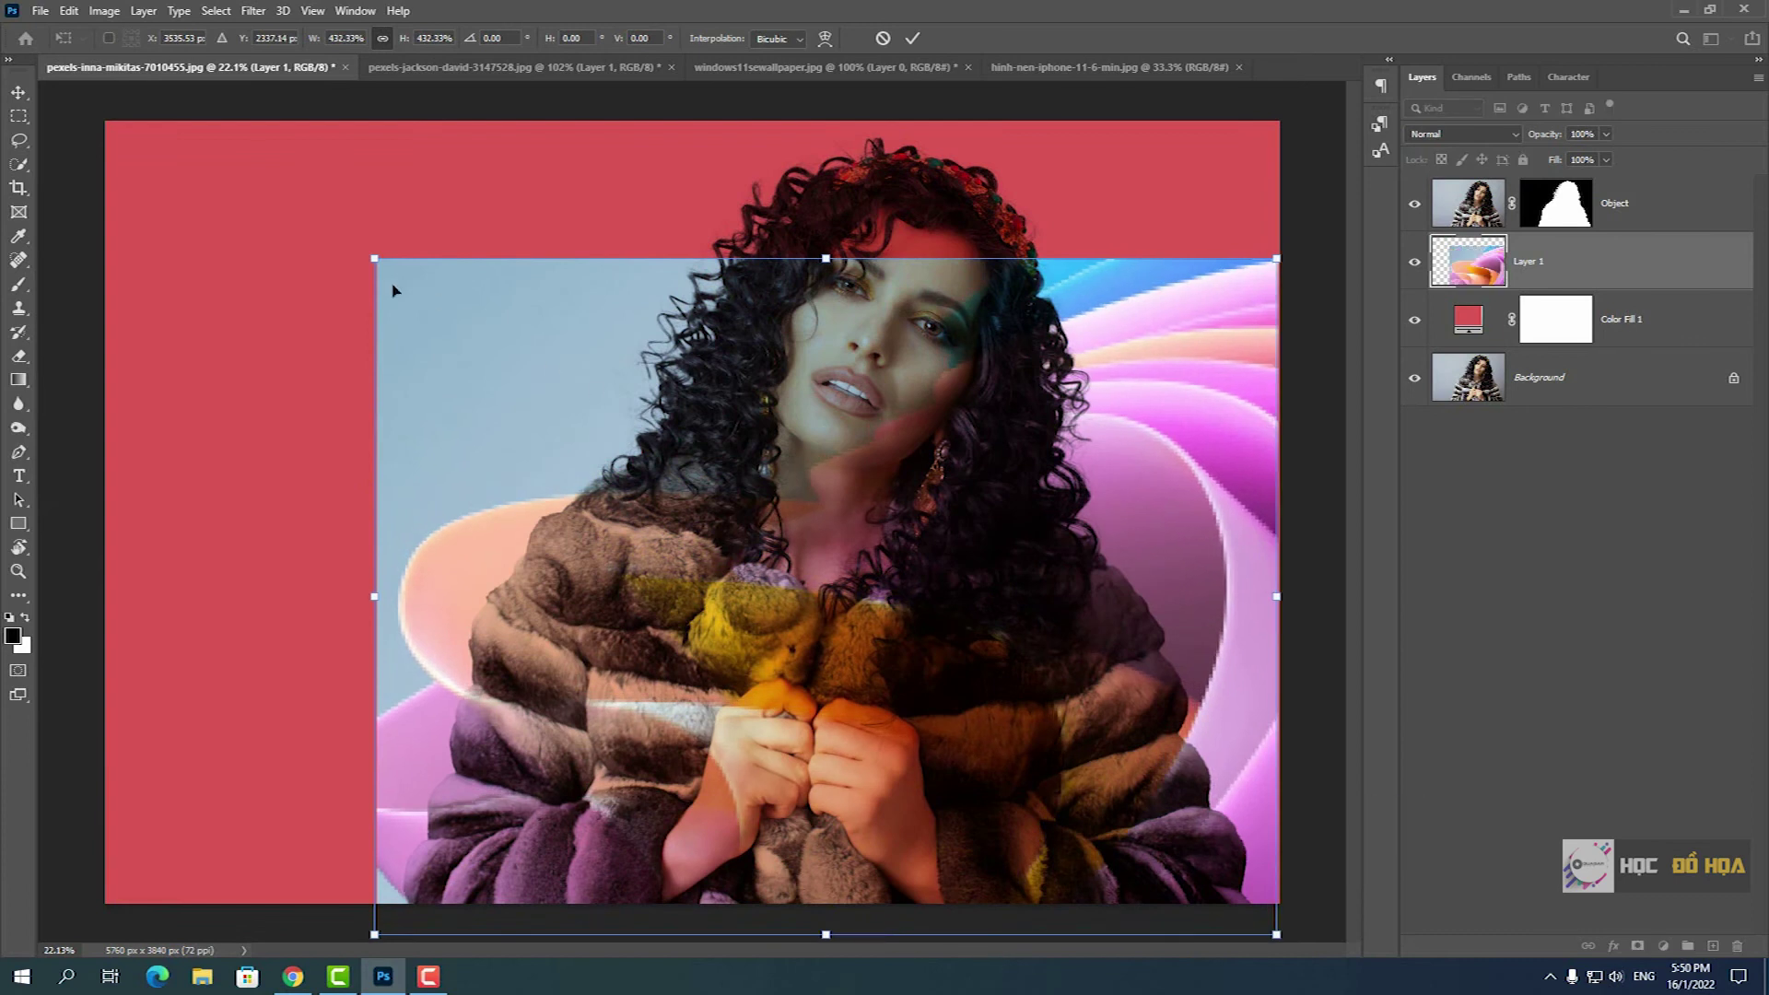
drag(375, 258, 130, 83)
drag(123, 515, 106, 515)
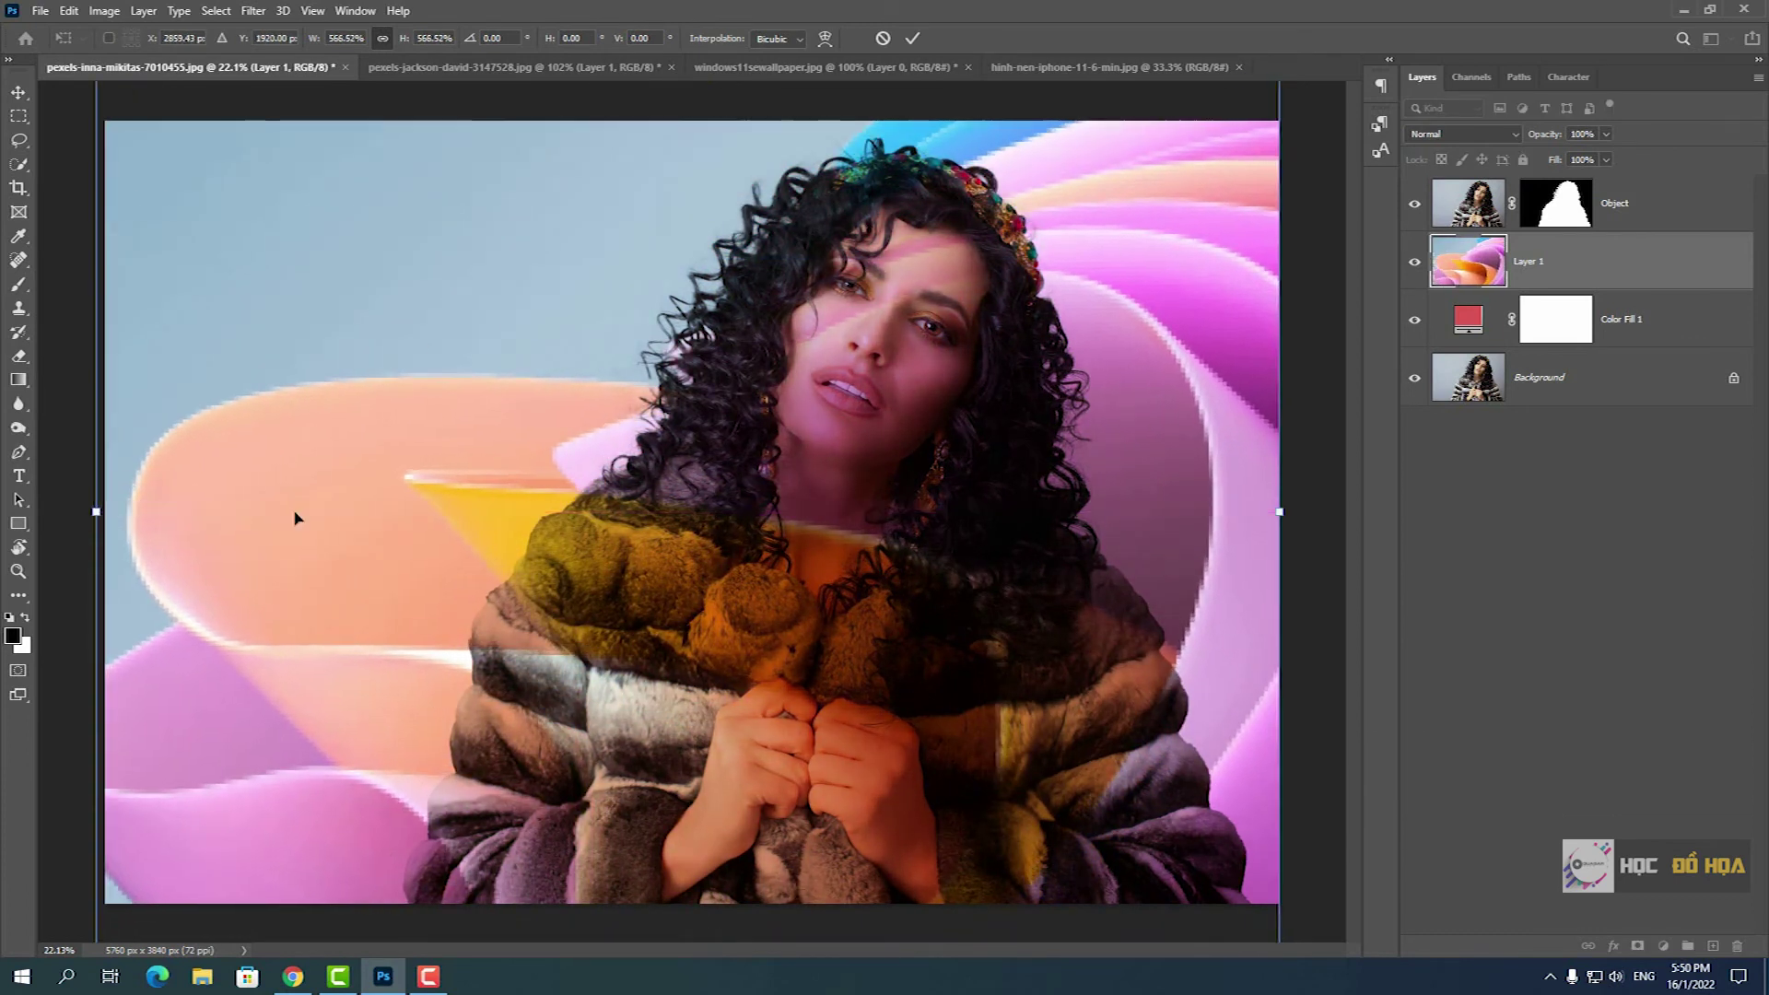
key(Return)
scroll(296, 514, down, 2)
scroll(739, 332, up, 4)
scroll(739, 332, up, 3)
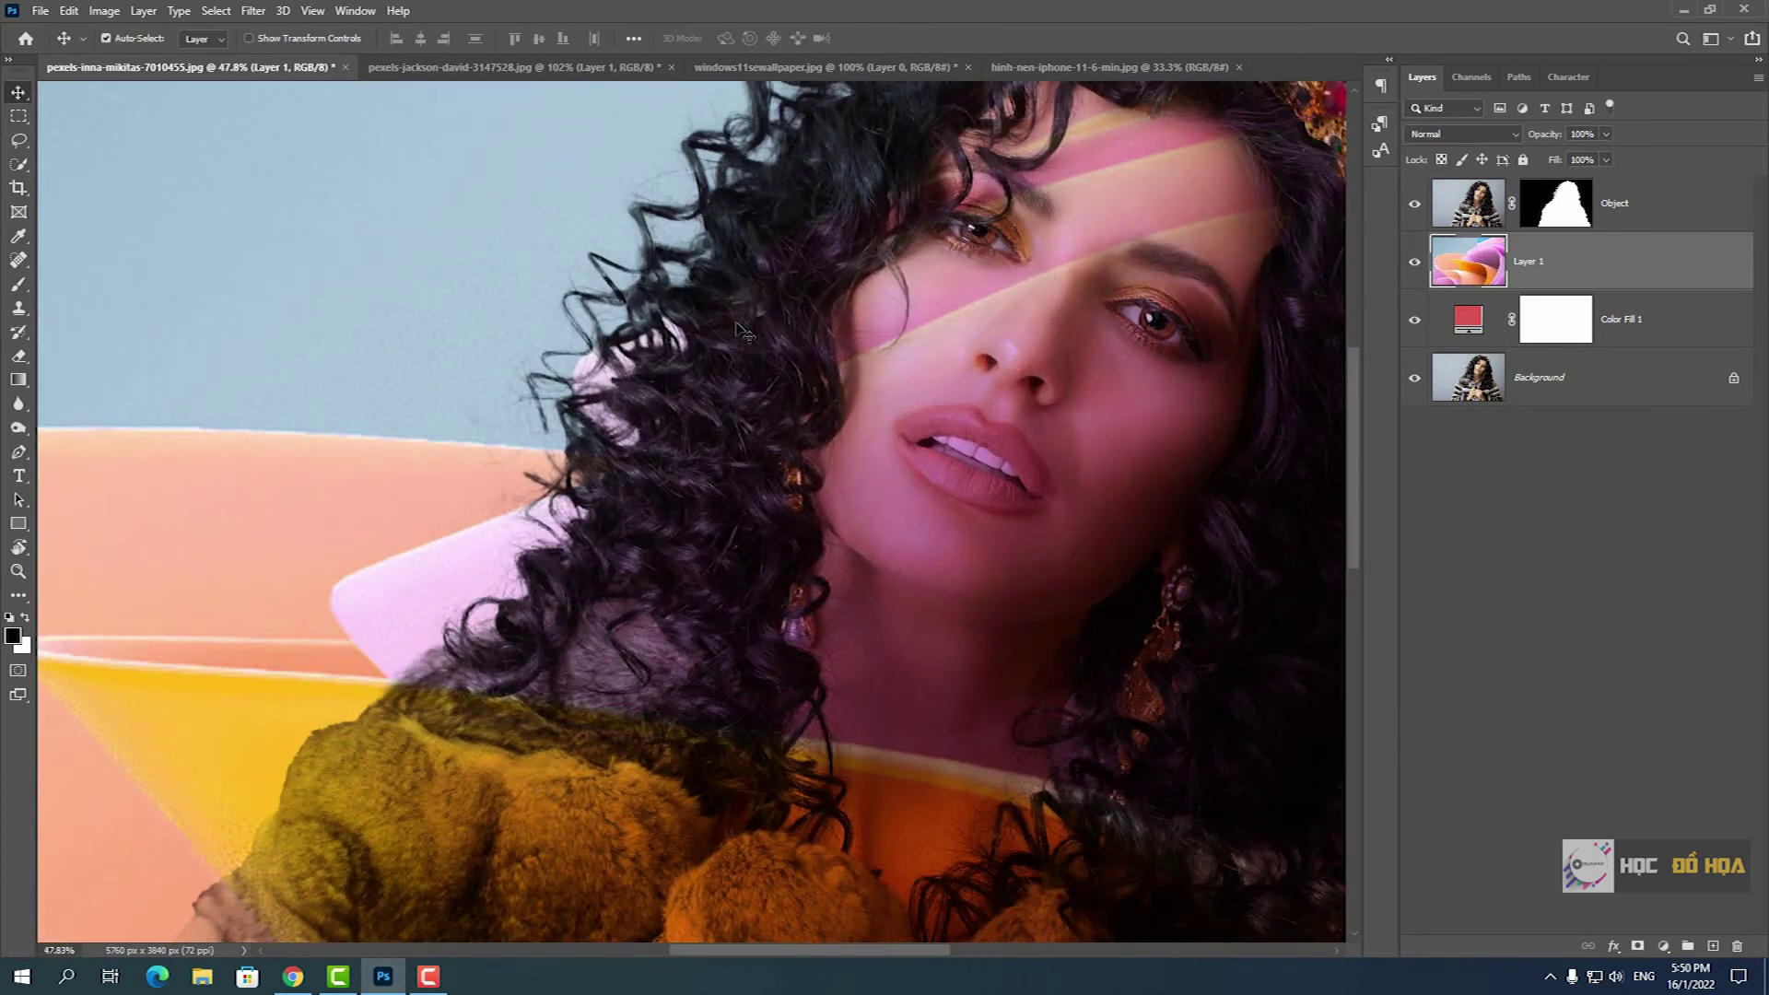
scroll(739, 332, down, 2)
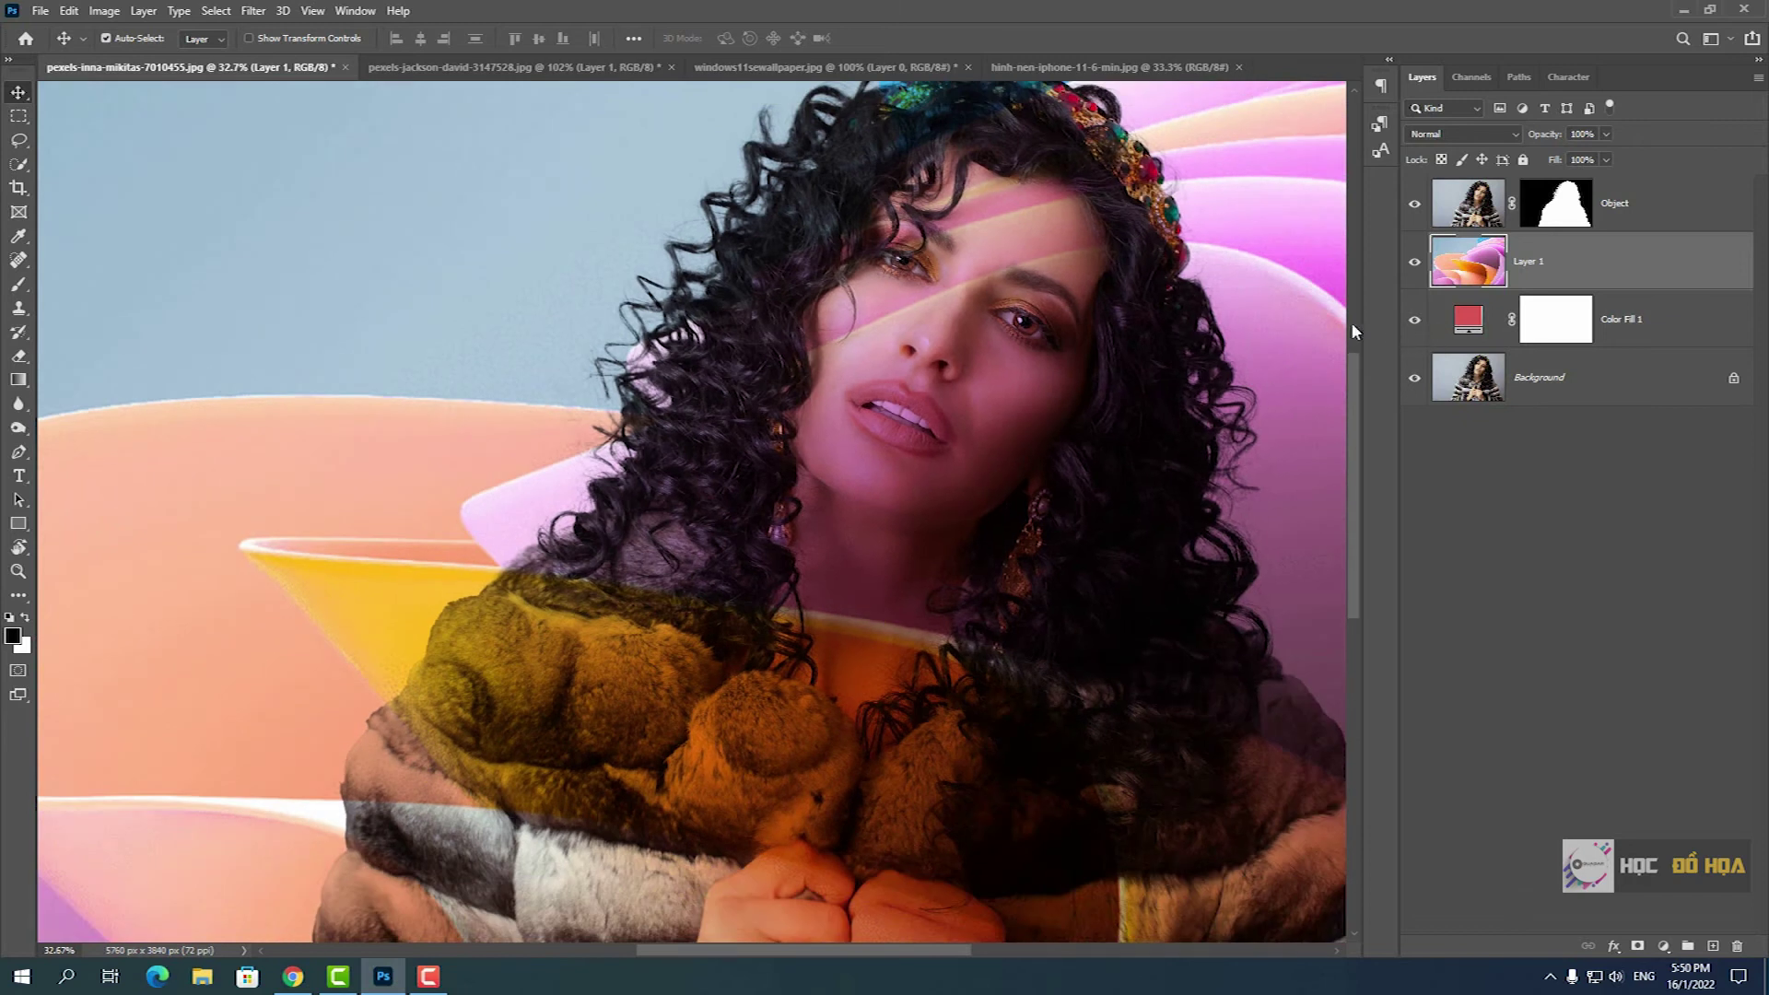
scroll(725, 329, up, 2)
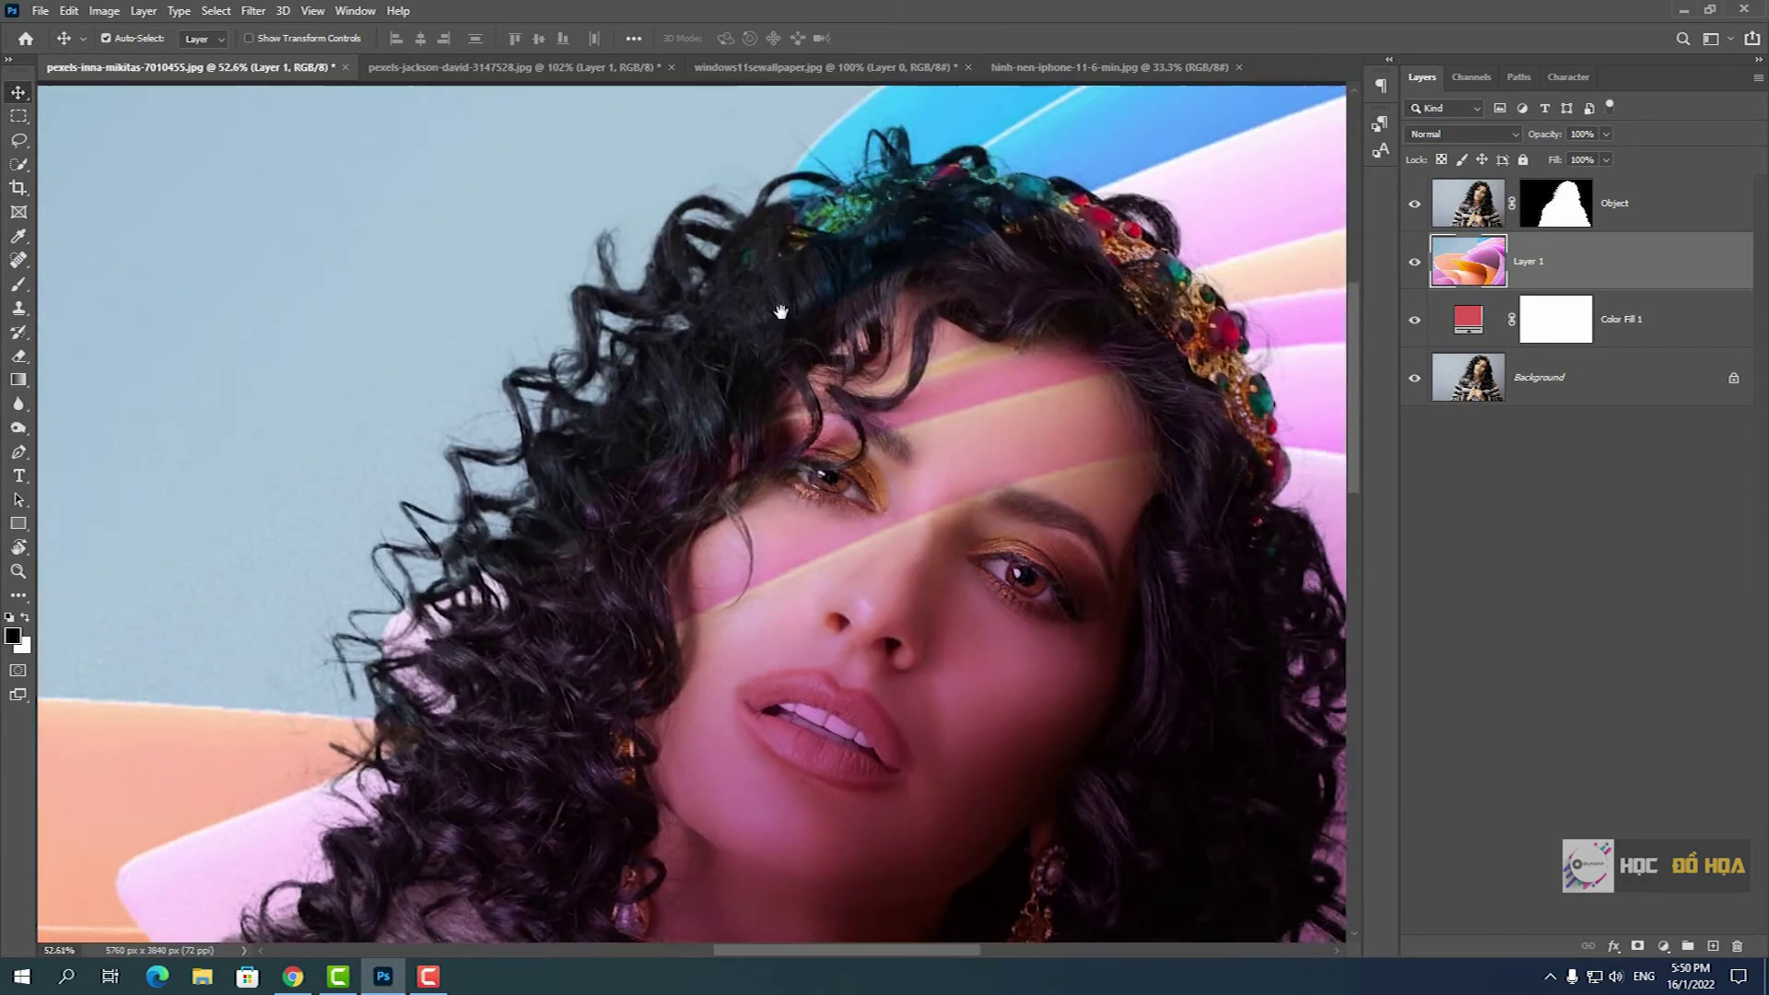
drag(922, 148, 763, 338)
scroll(764, 338, up, 2)
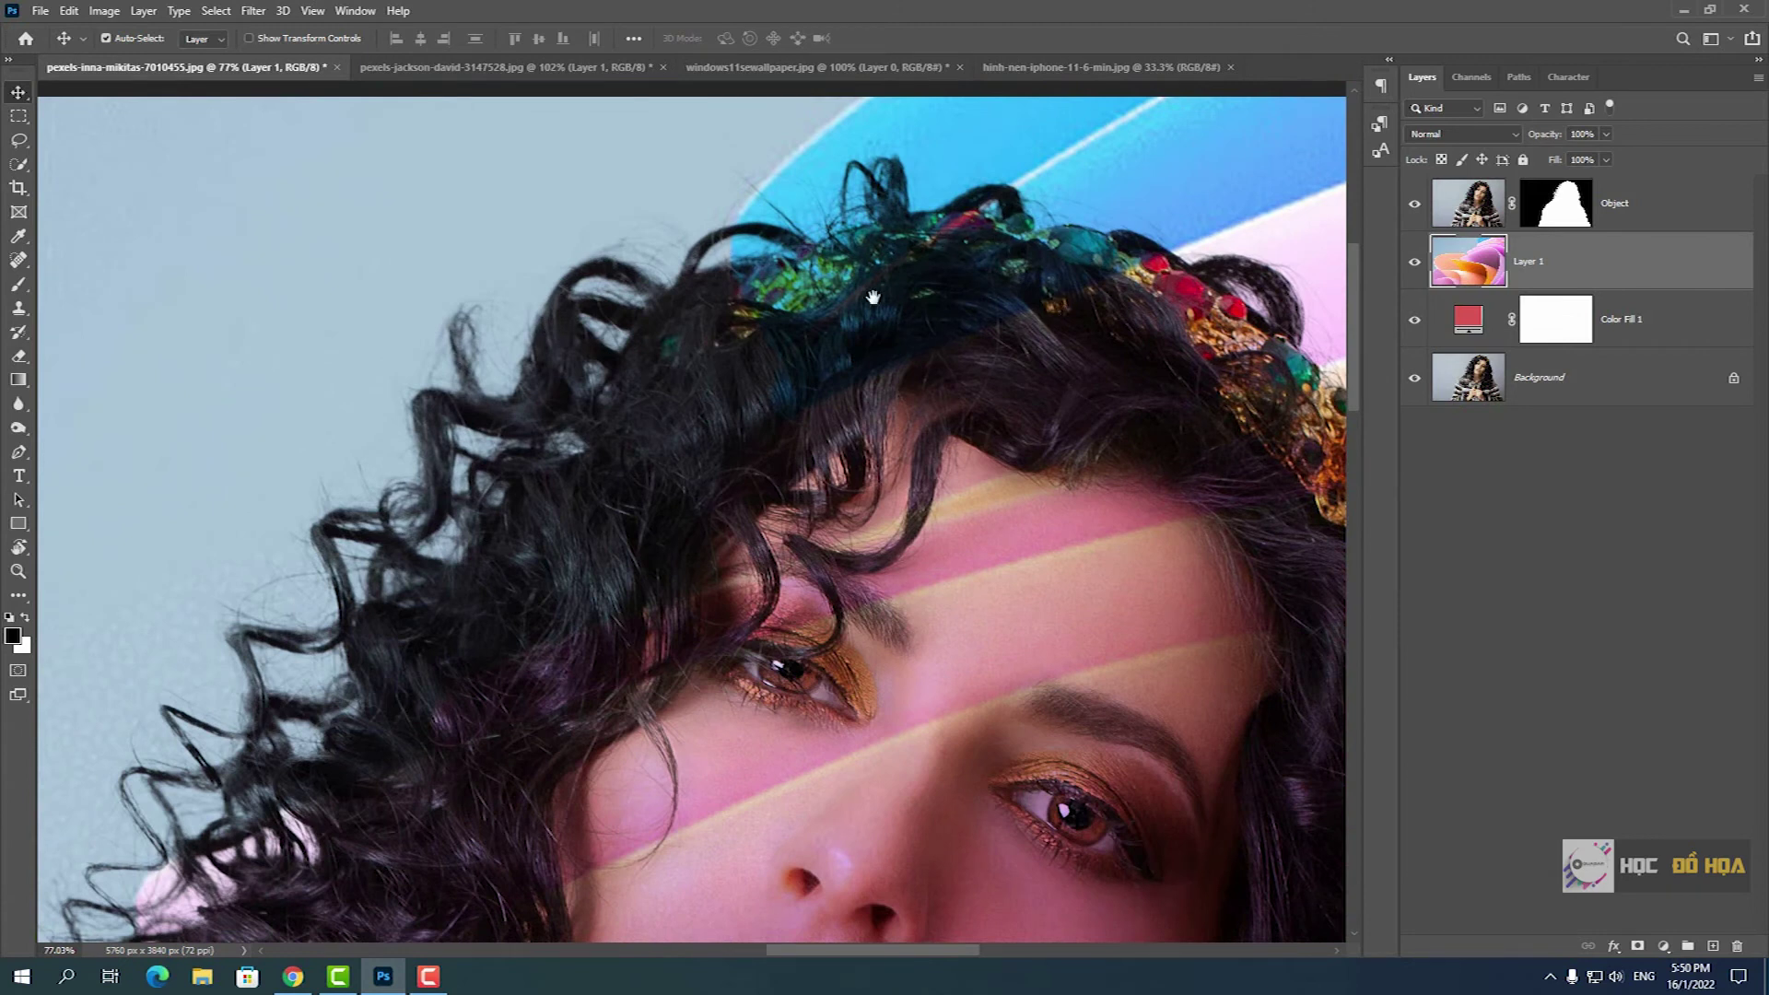
drag(684, 356, 742, 237)
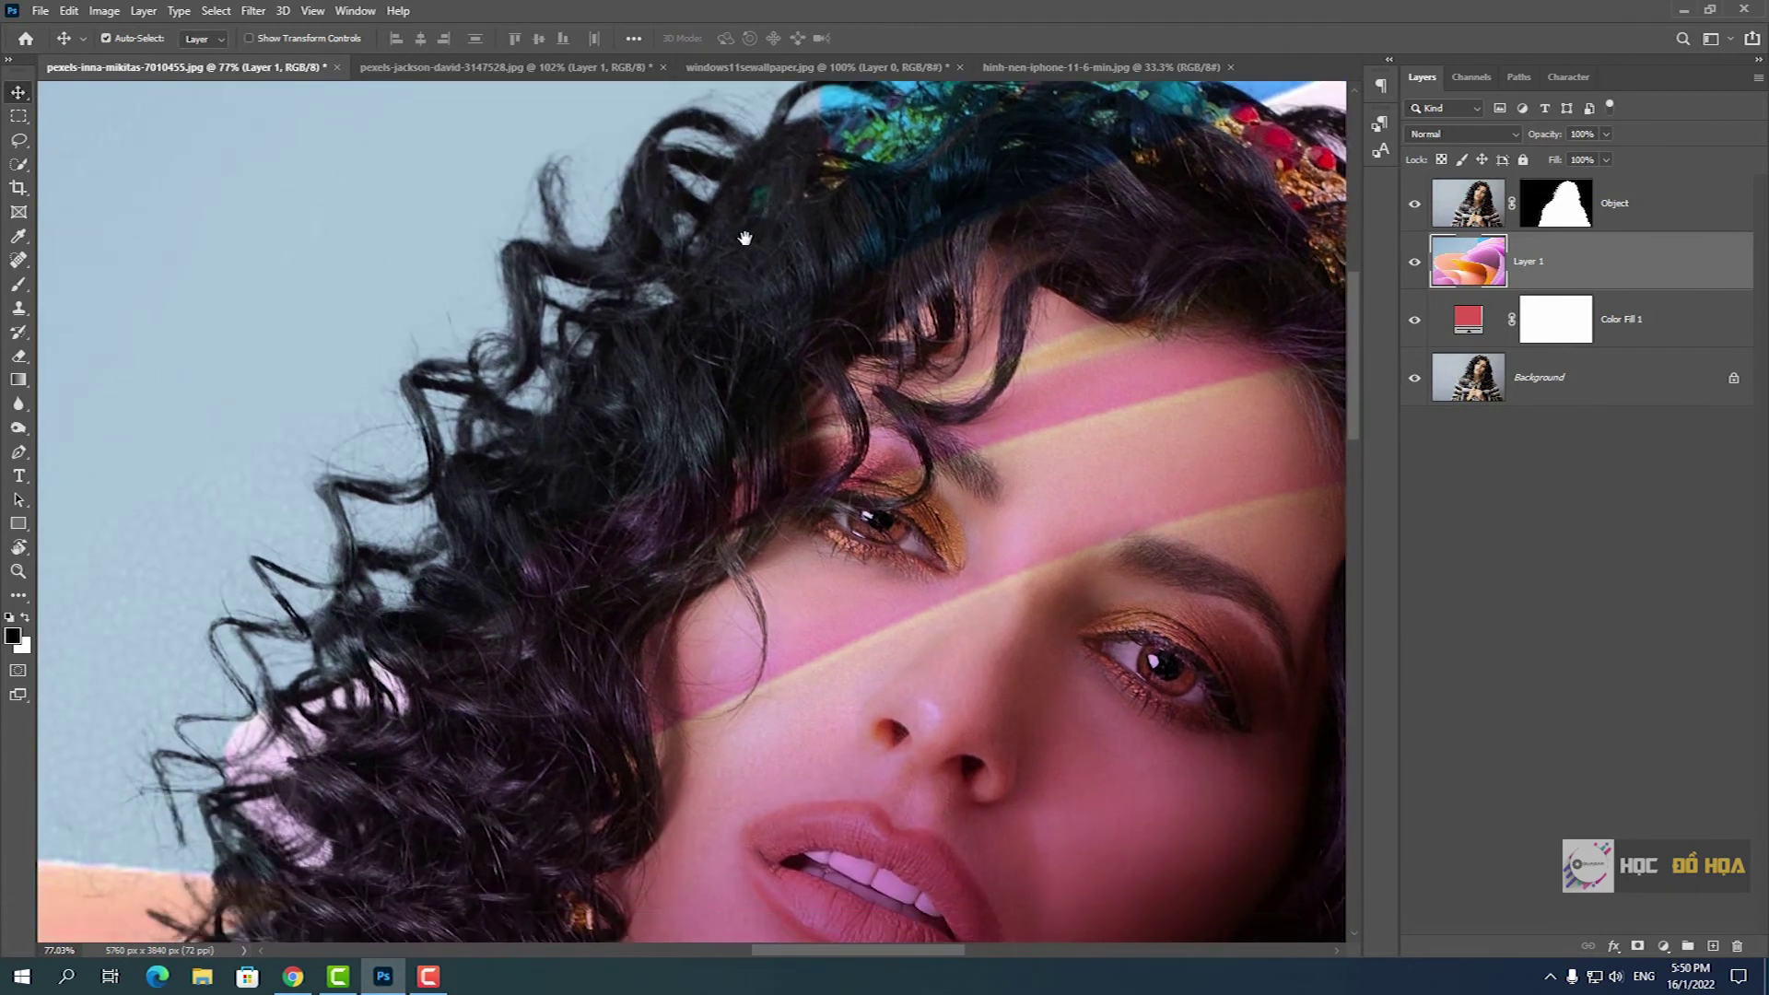
scroll(765, 238, right, 3)
scroll(846, 603, down, 4)
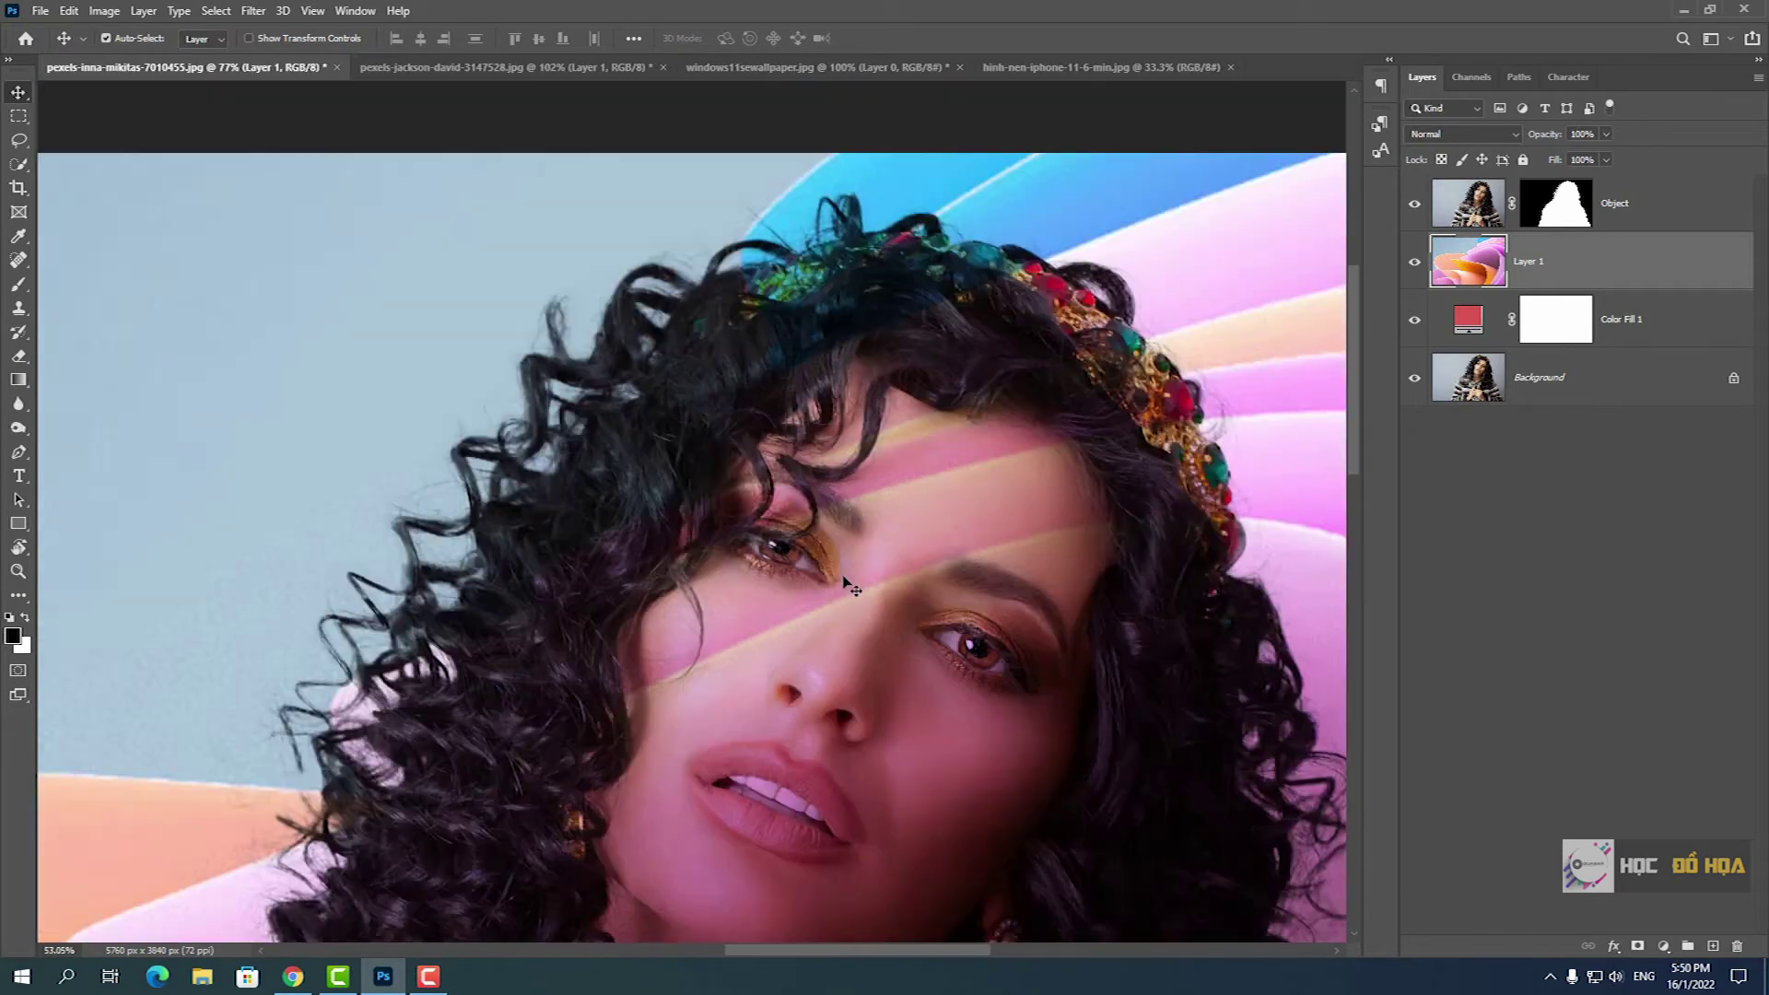
drag(856, 668, 824, 433)
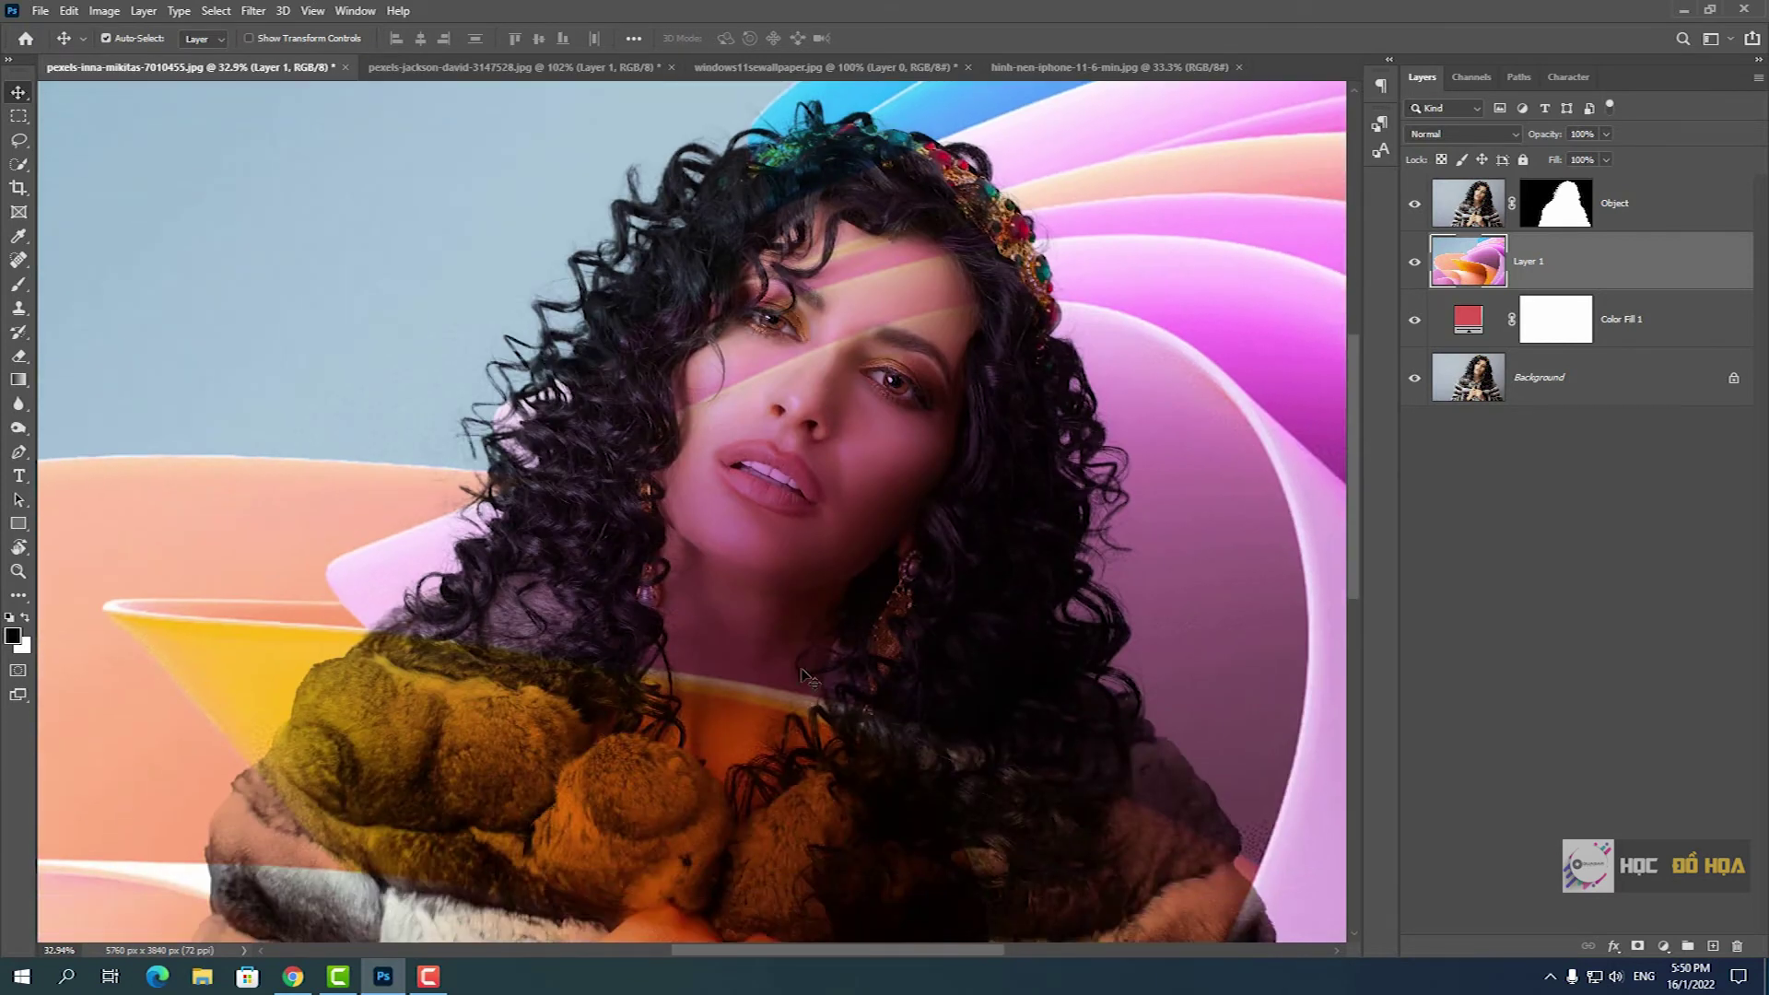
drag(801, 678, 845, 482)
drag(837, 734, 824, 508)
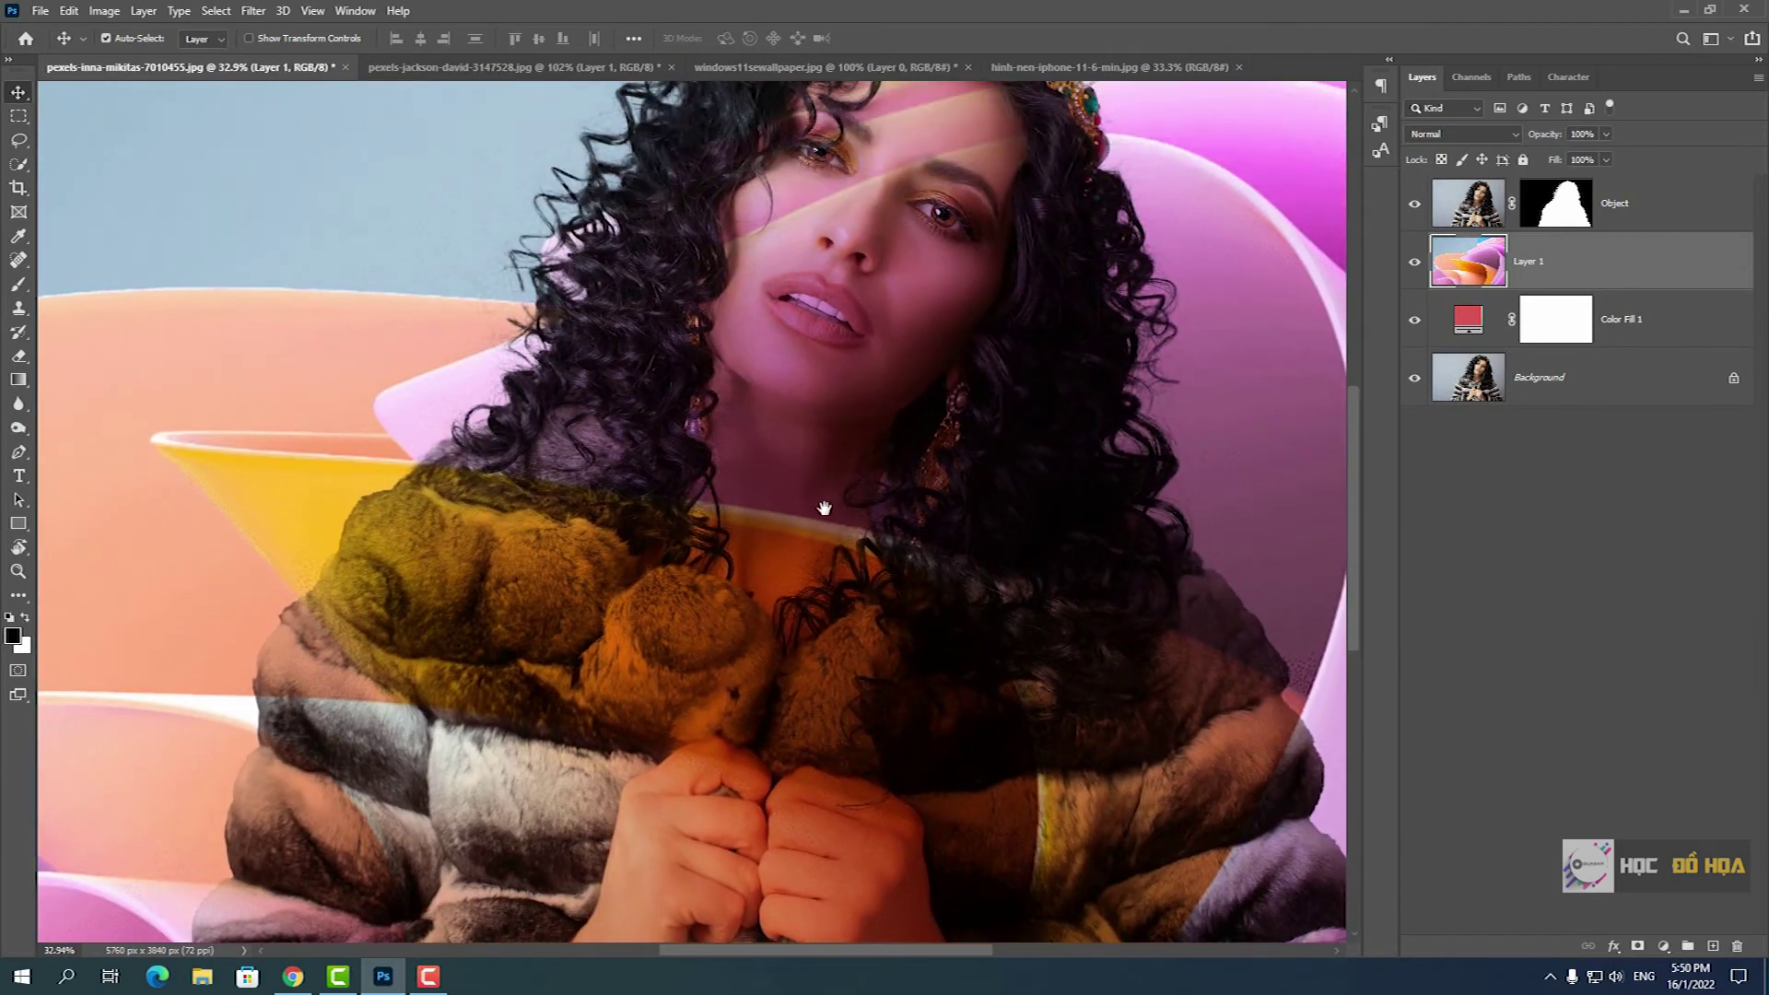
drag(875, 349, 796, 506)
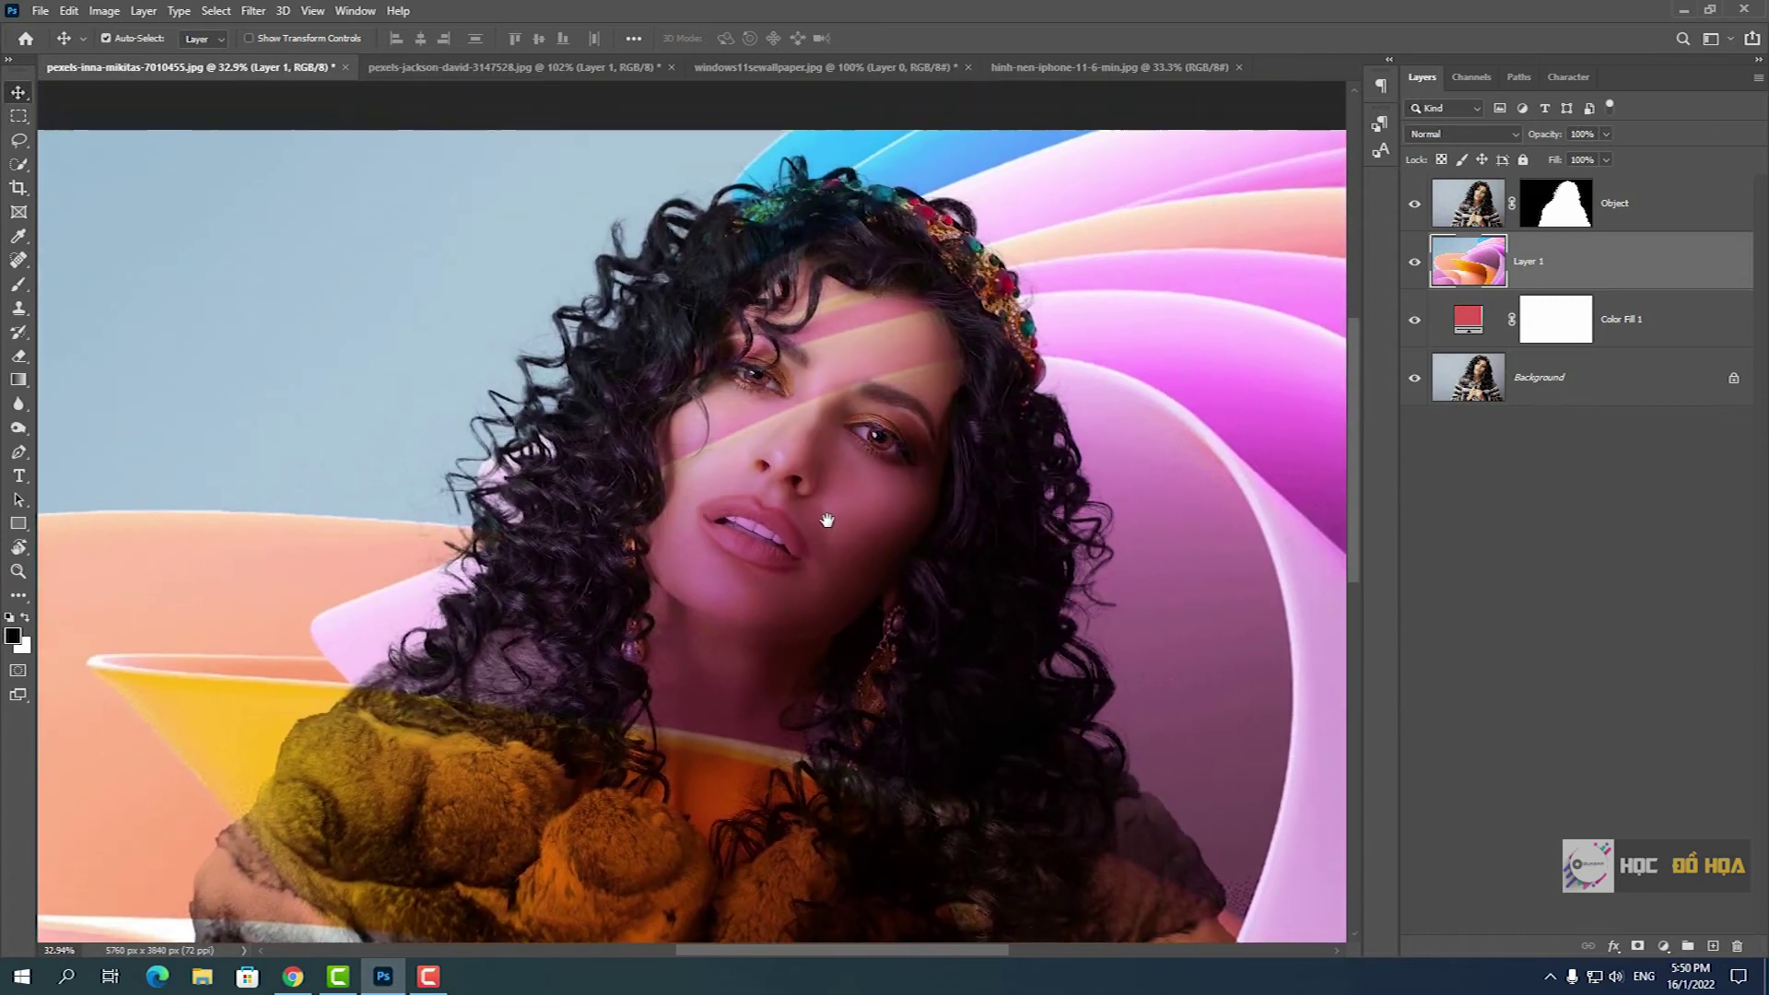
scroll(796, 506, up, 2)
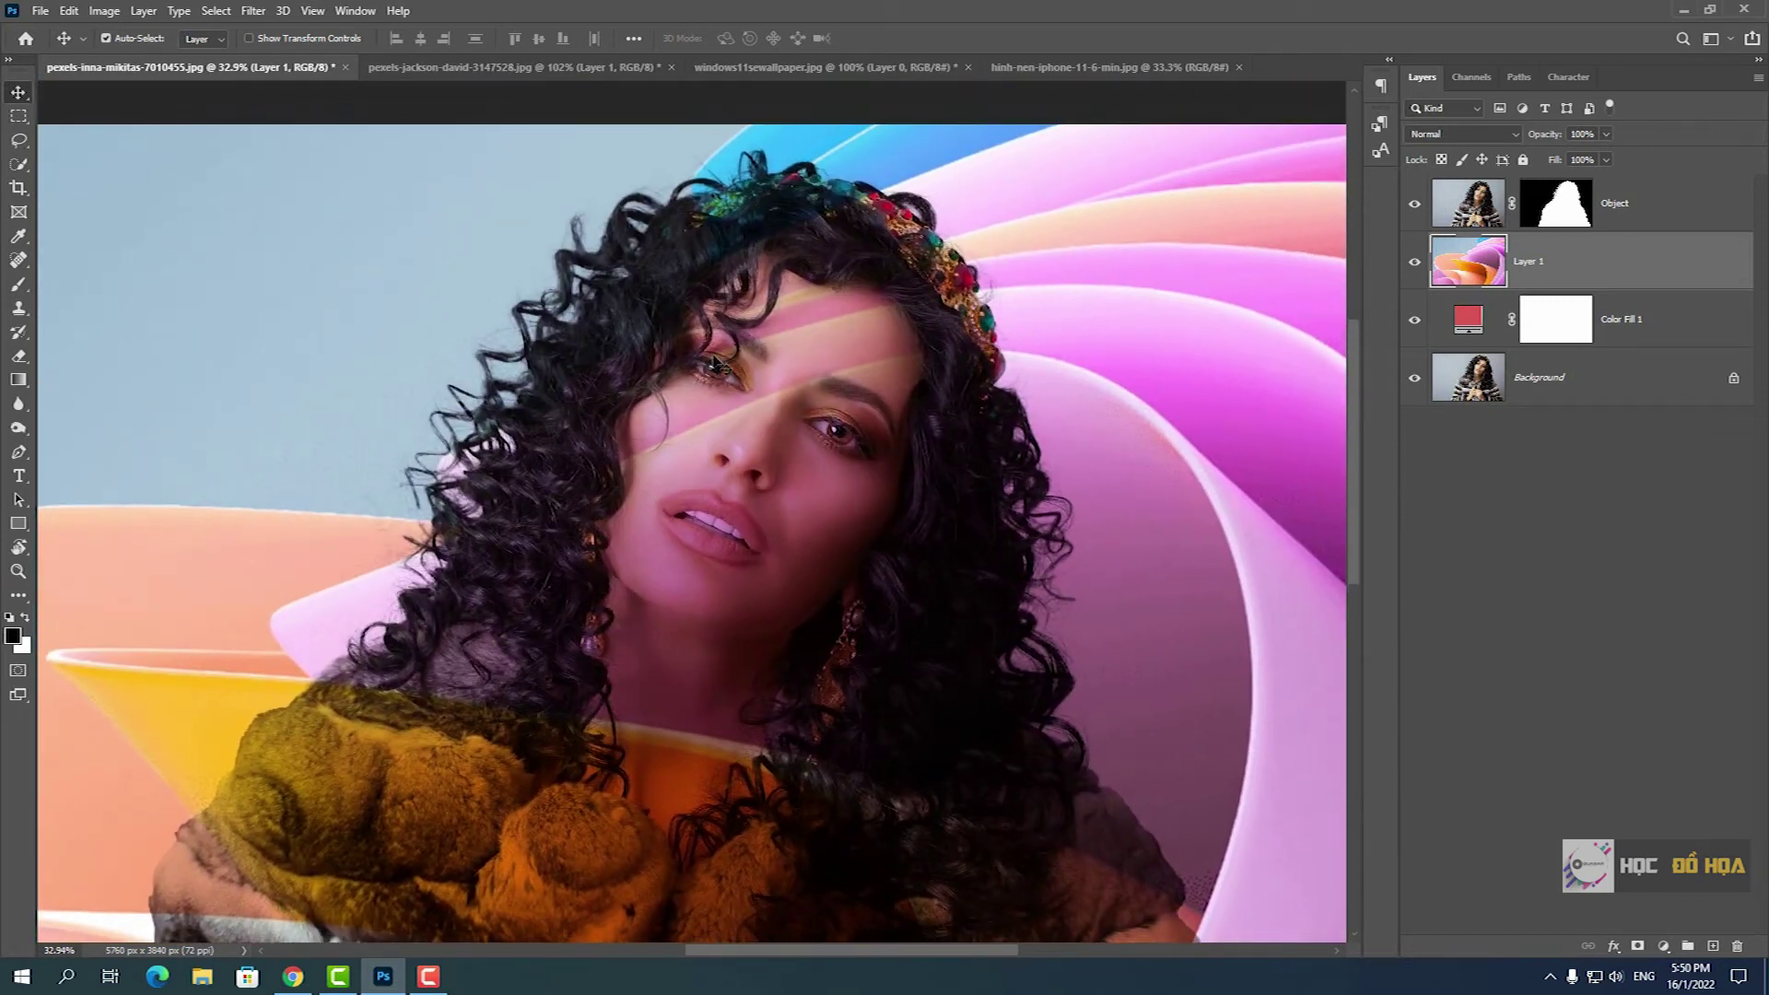
scroll(790, 513, up, 3)
drag(727, 238, 716, 324)
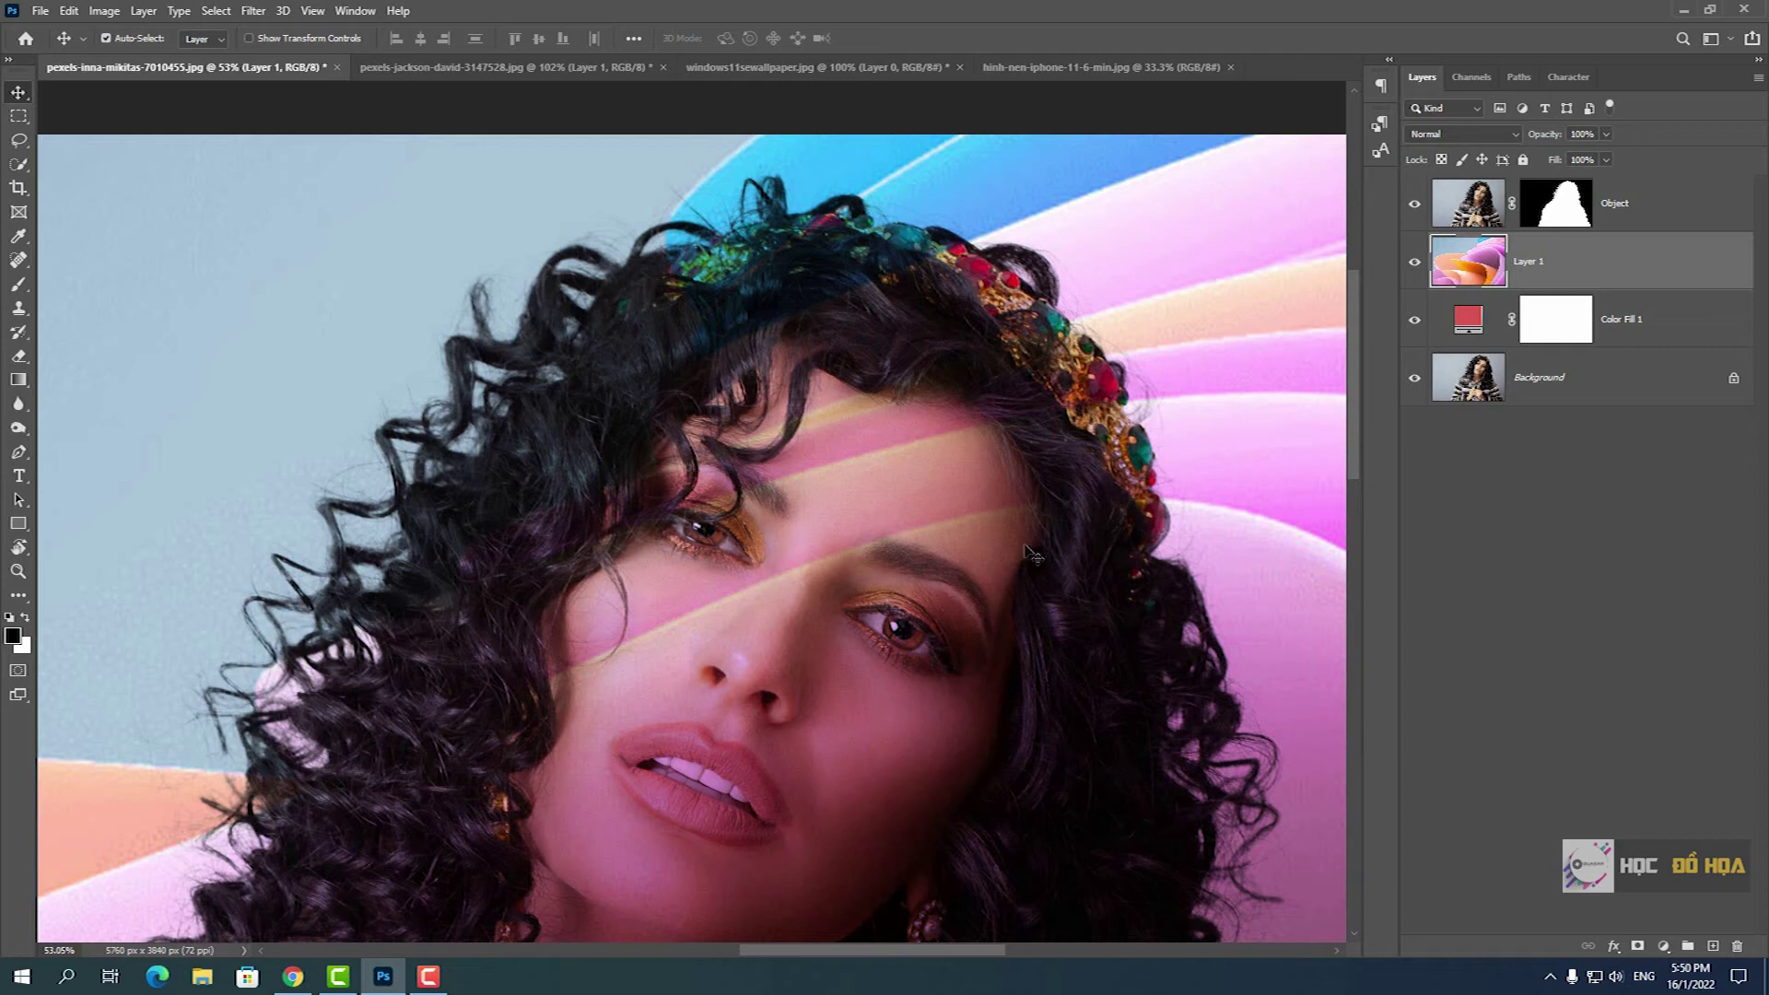
drag(892, 663, 917, 565)
drag(912, 632, 934, 470)
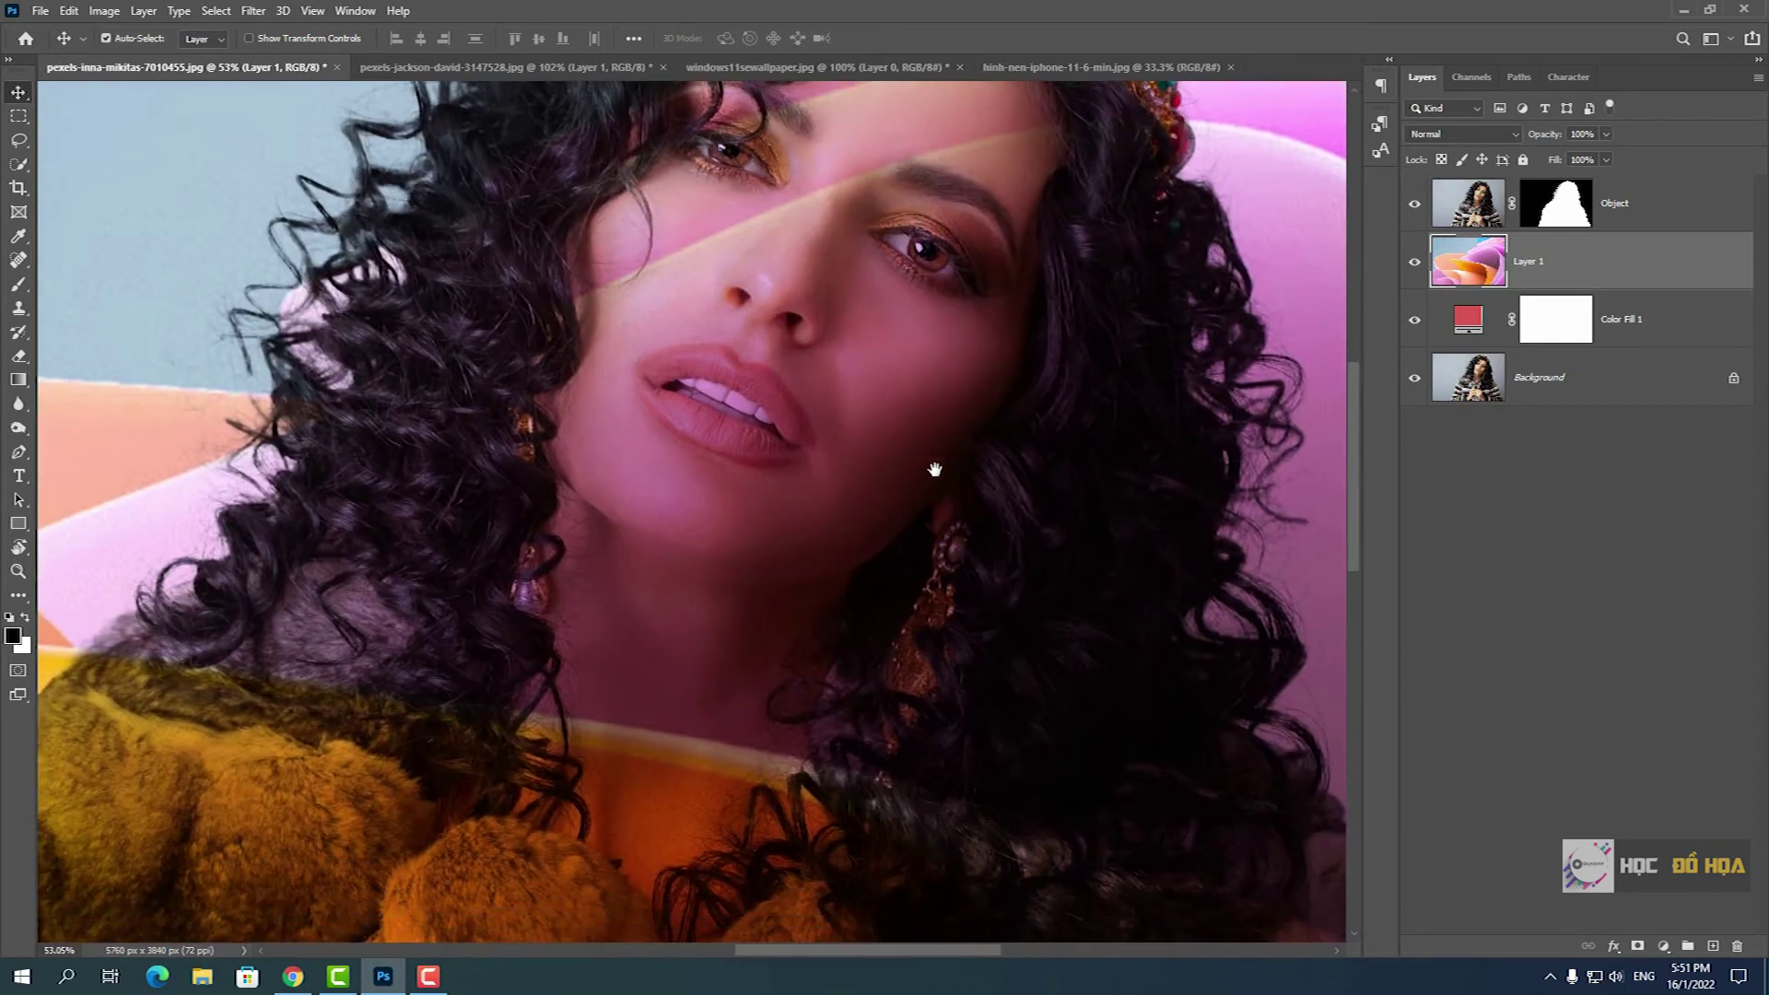
scroll(908, 590, down, 1)
scroll(912, 604, down, 1)
scroll(912, 604, down, 1)
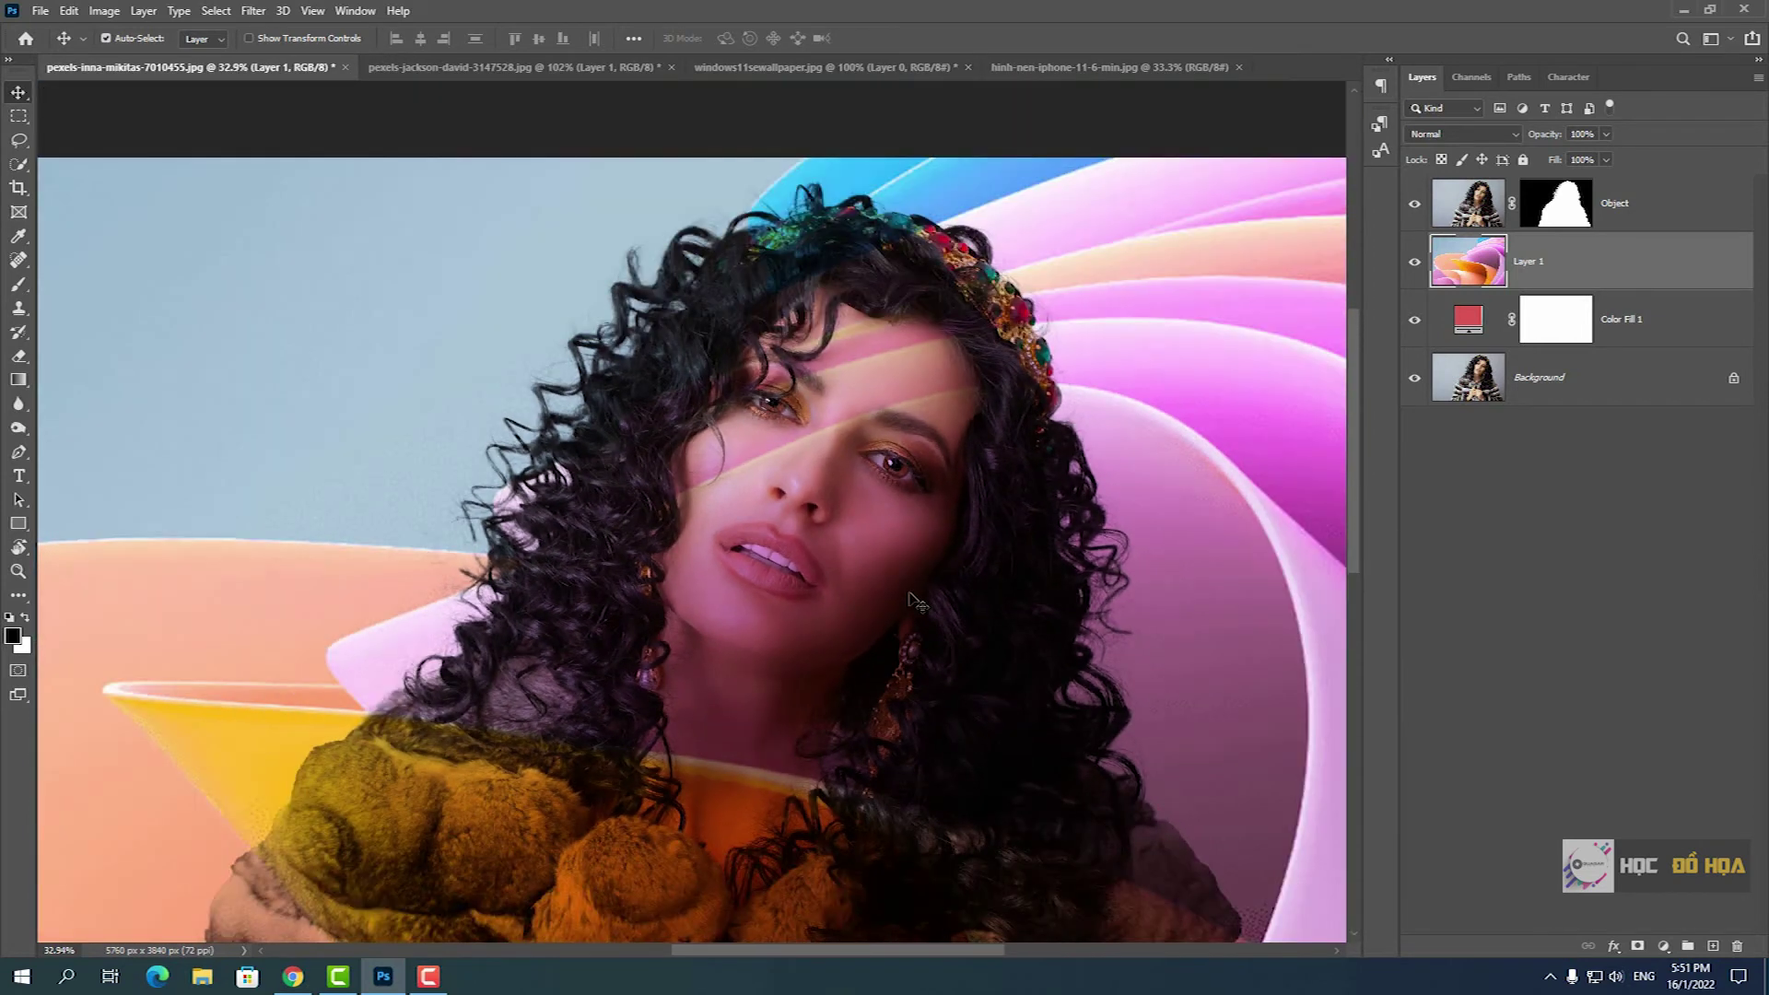
scroll(915, 606, down, 1)
- Duplicate the Object layer with Ctrl+J and set Object copy's blend mode to Normal
click(1663, 217)
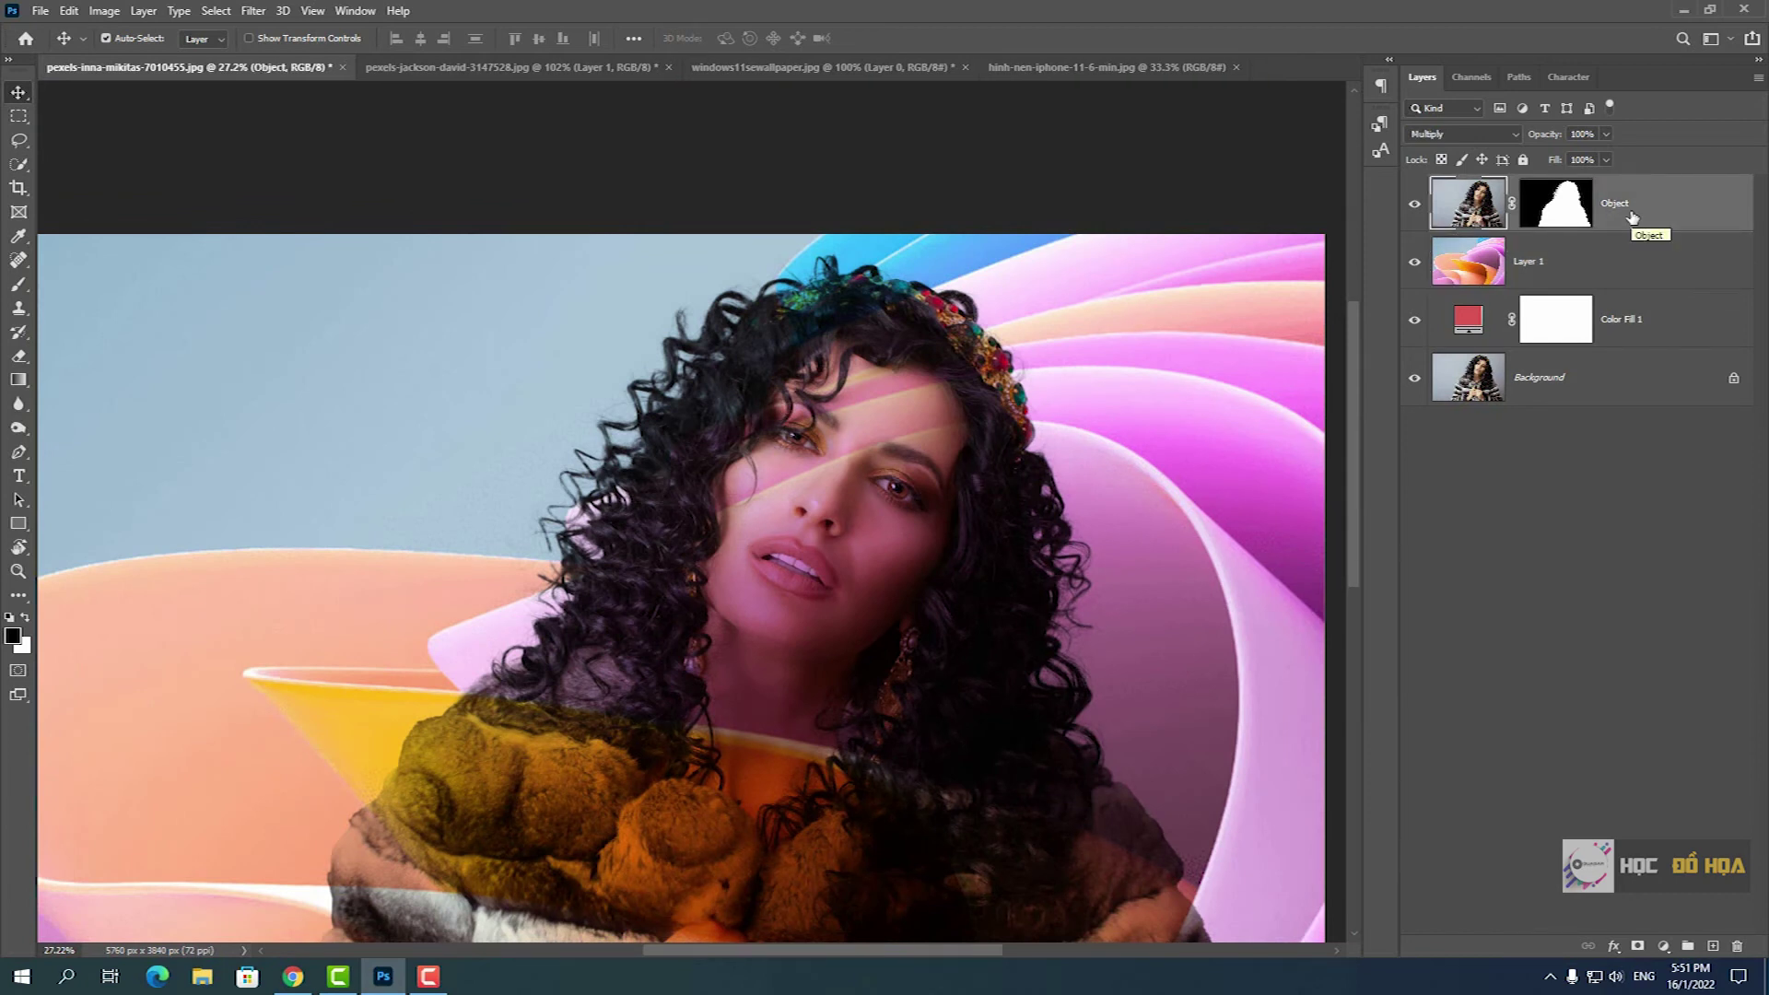
key(ctrl)
key(ctrl+j)
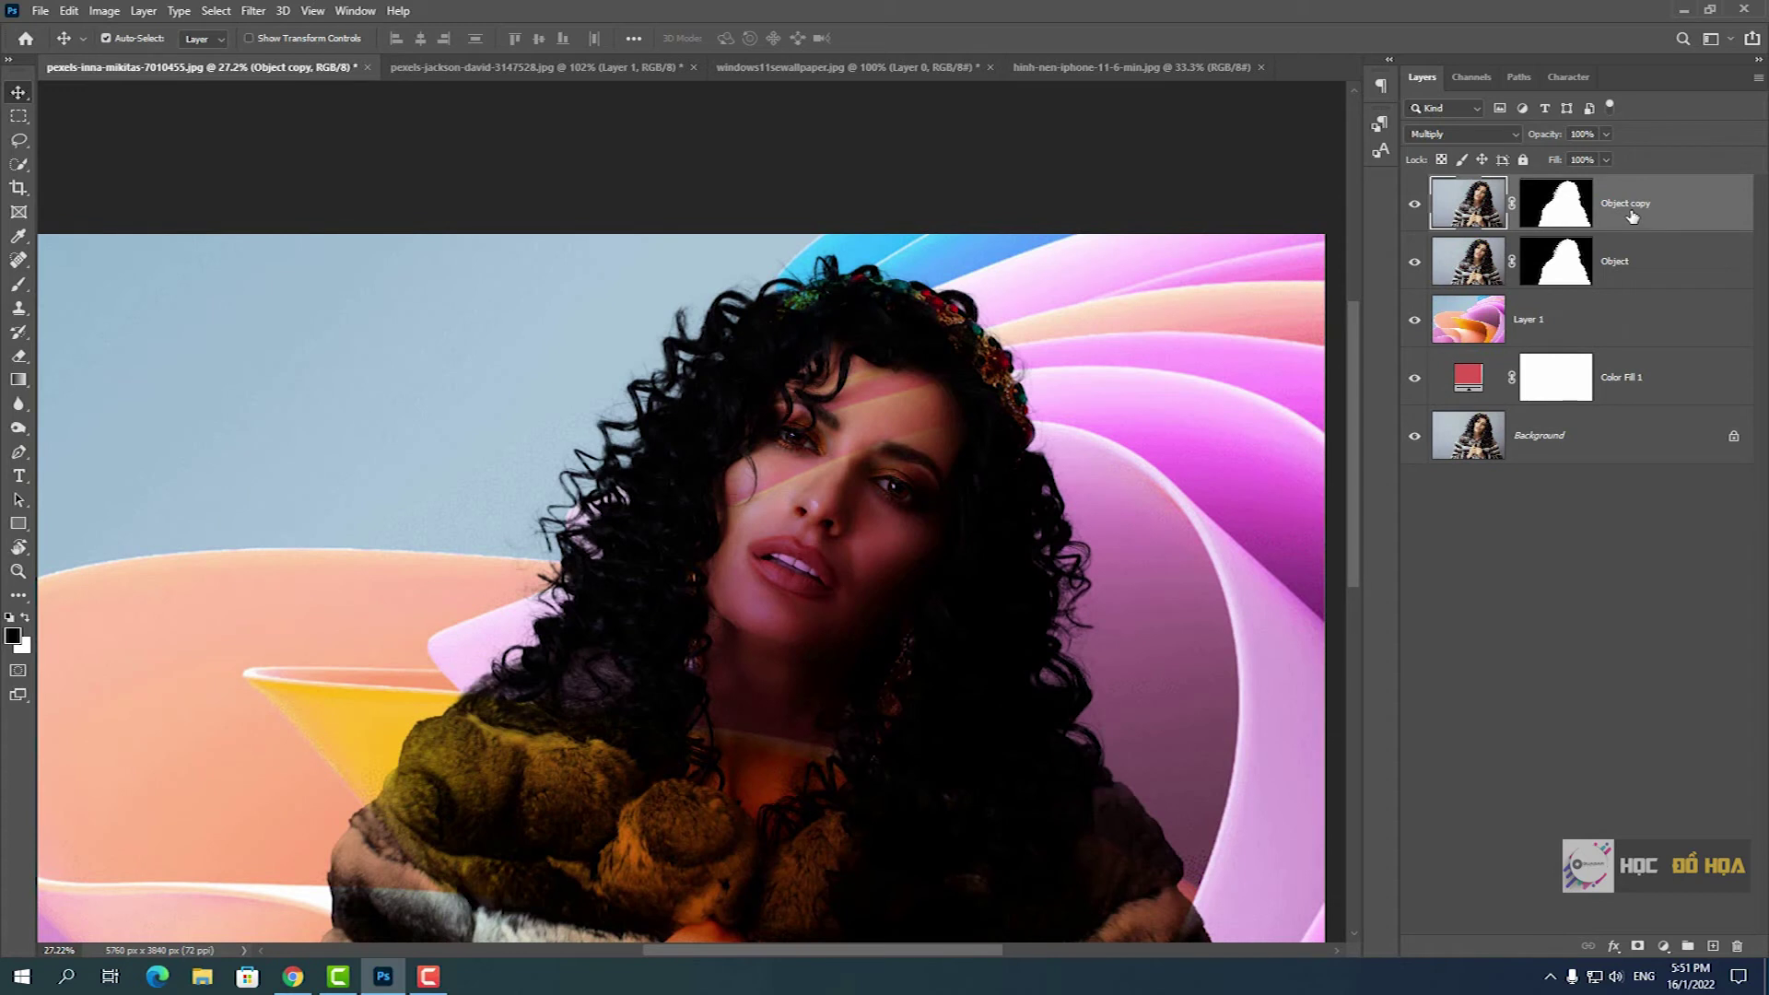
click(1515, 138)
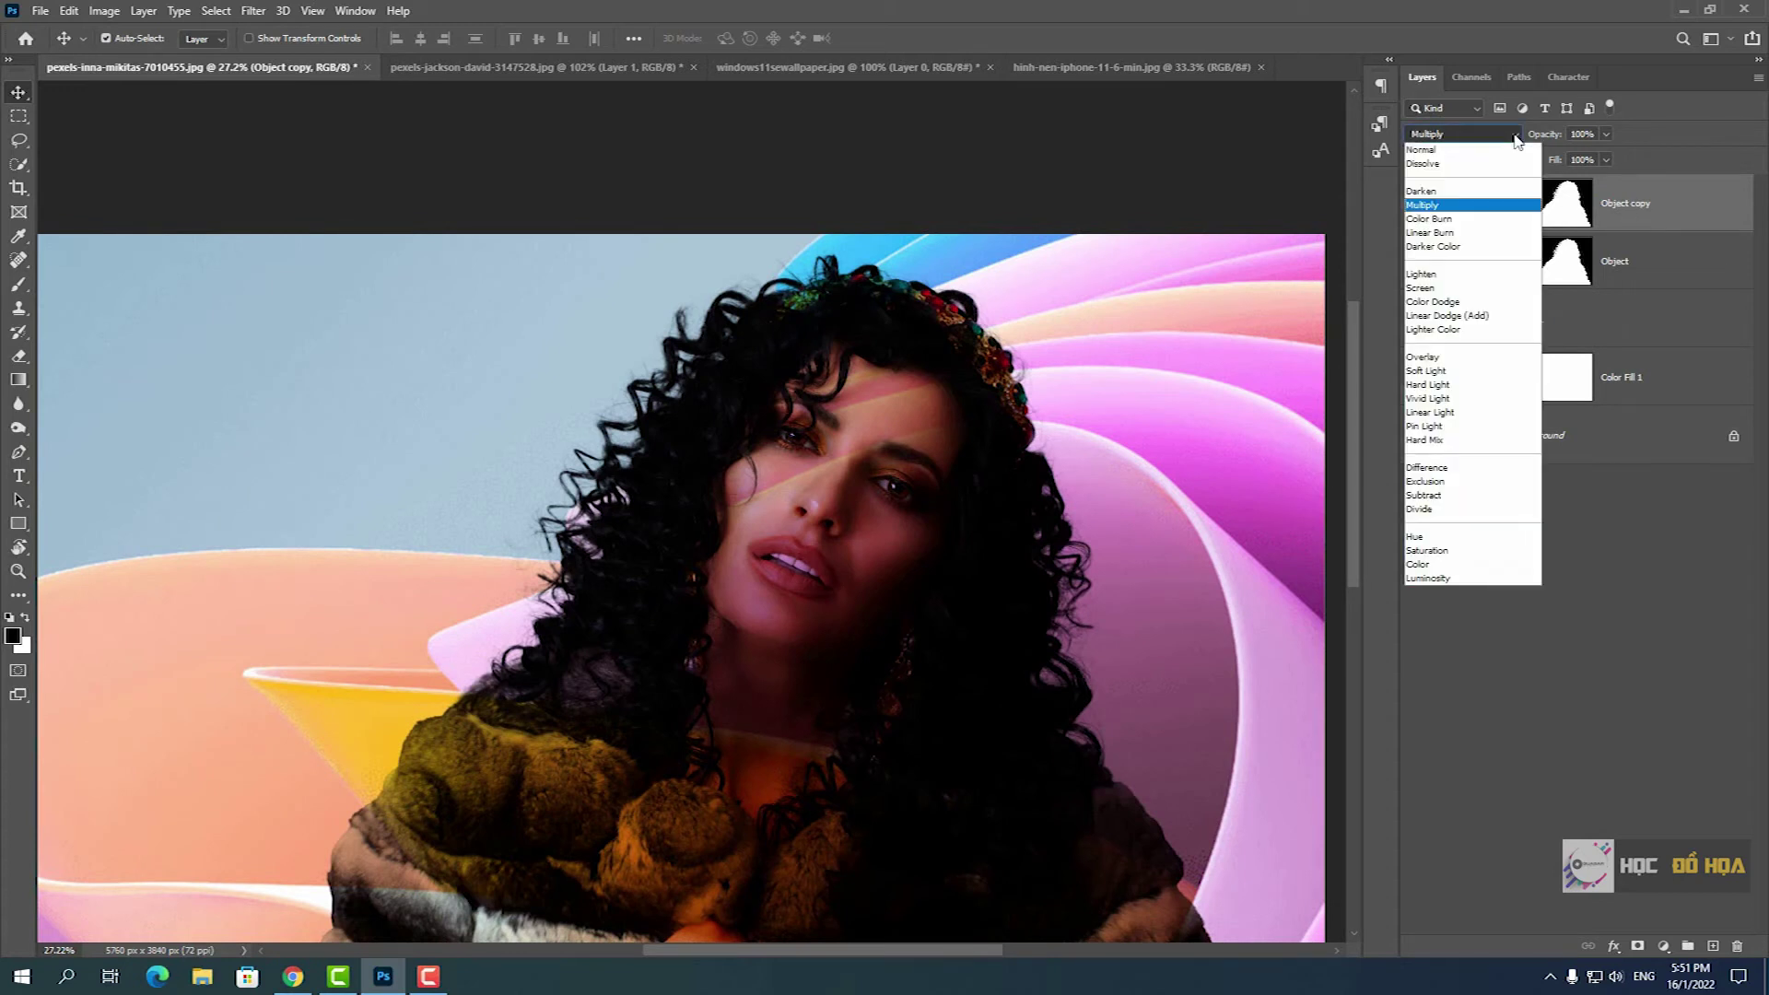
click(1434, 138)
click(1657, 348)
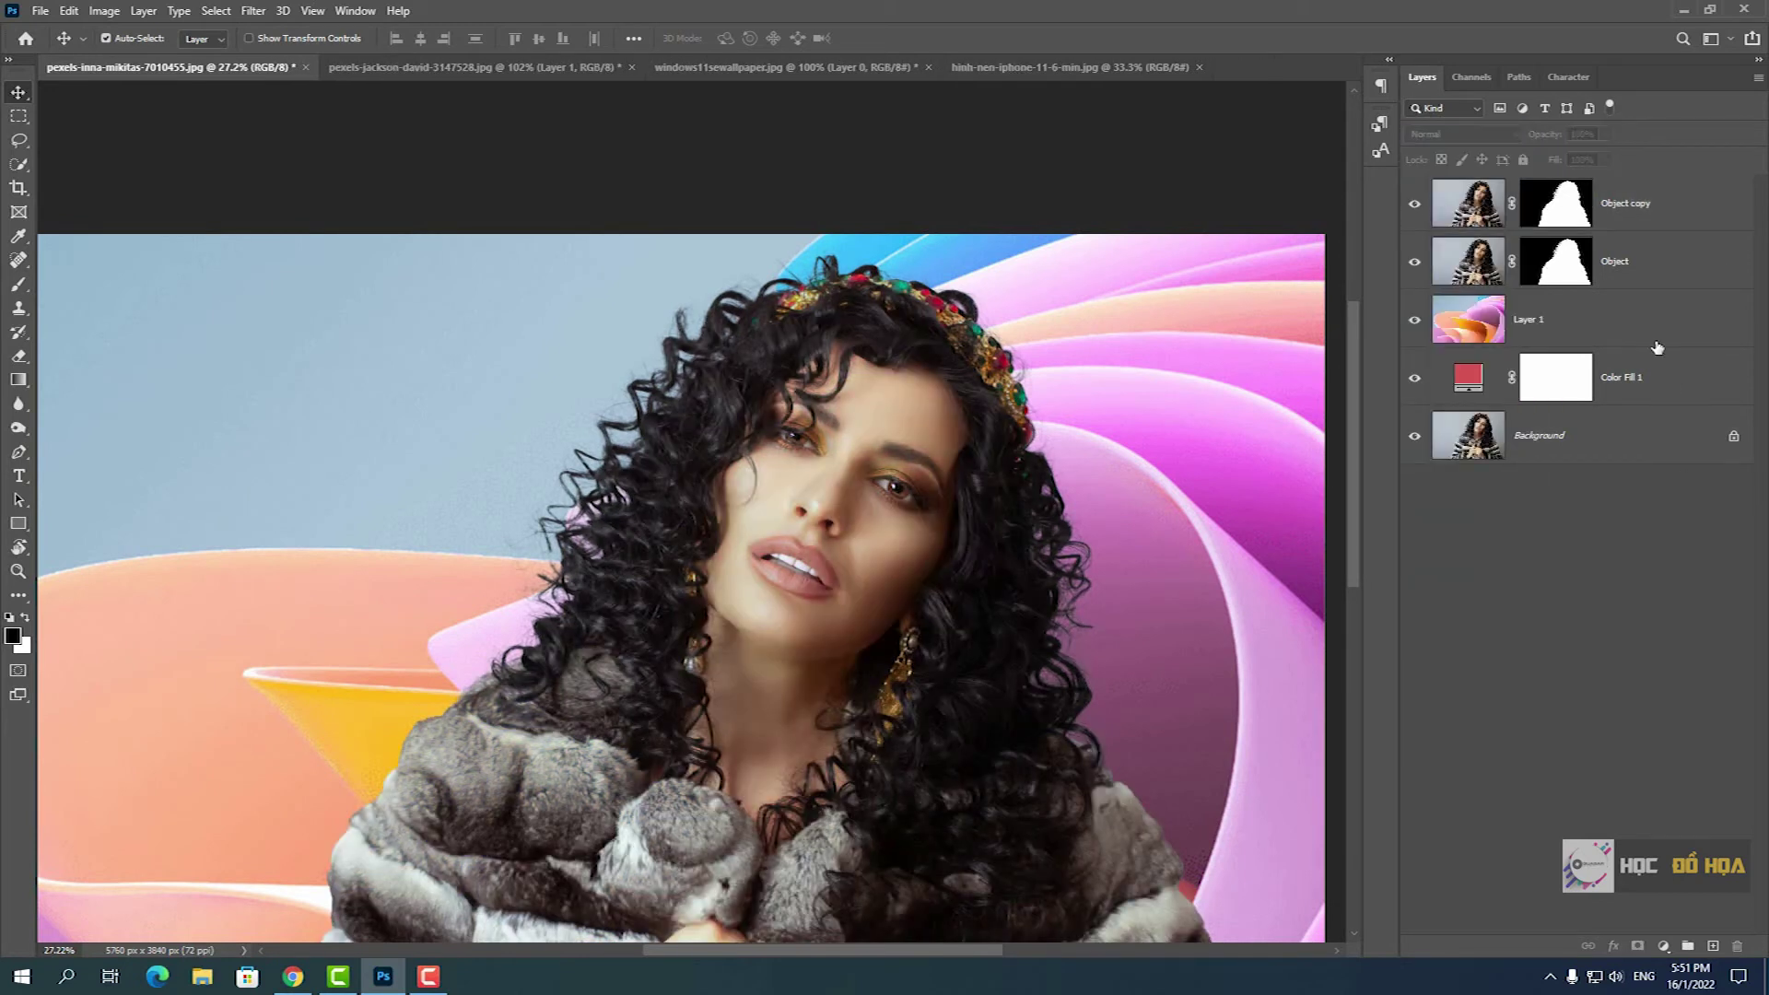
click(1631, 204)
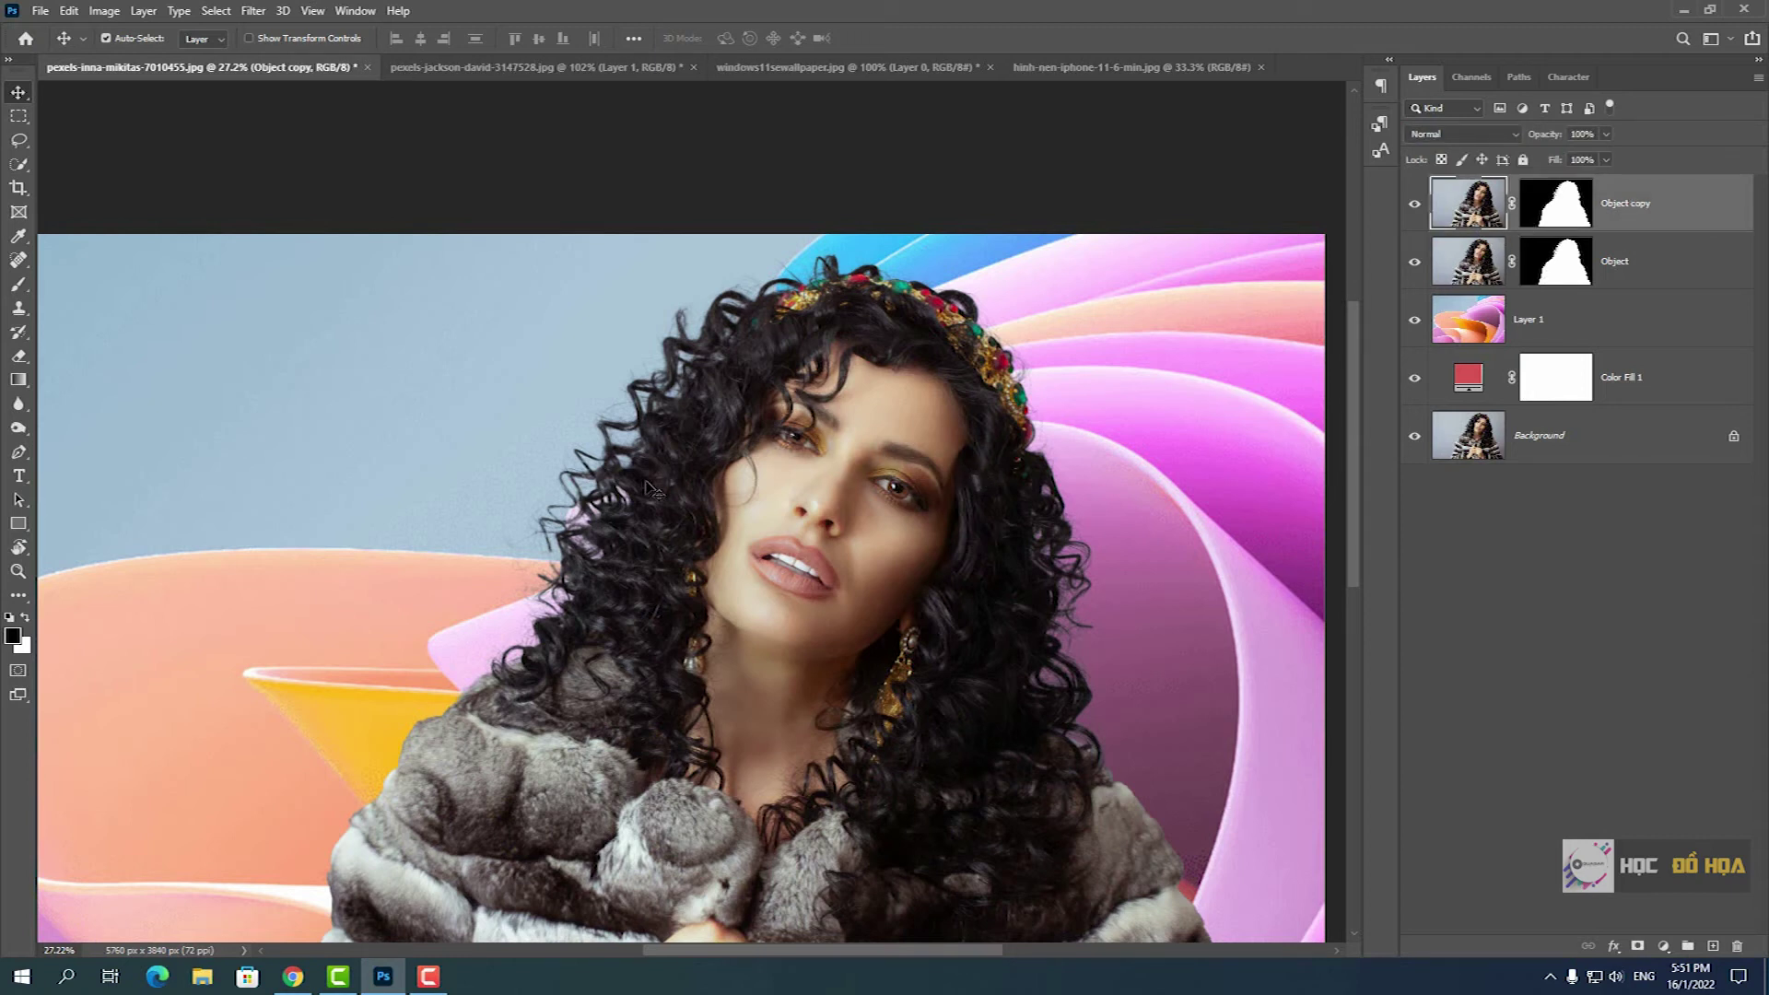
- Zoom in on the hair and headpiece to inspect the cut-out edges
scroll(636, 460, up, 2)
scroll(627, 424, up, 3)
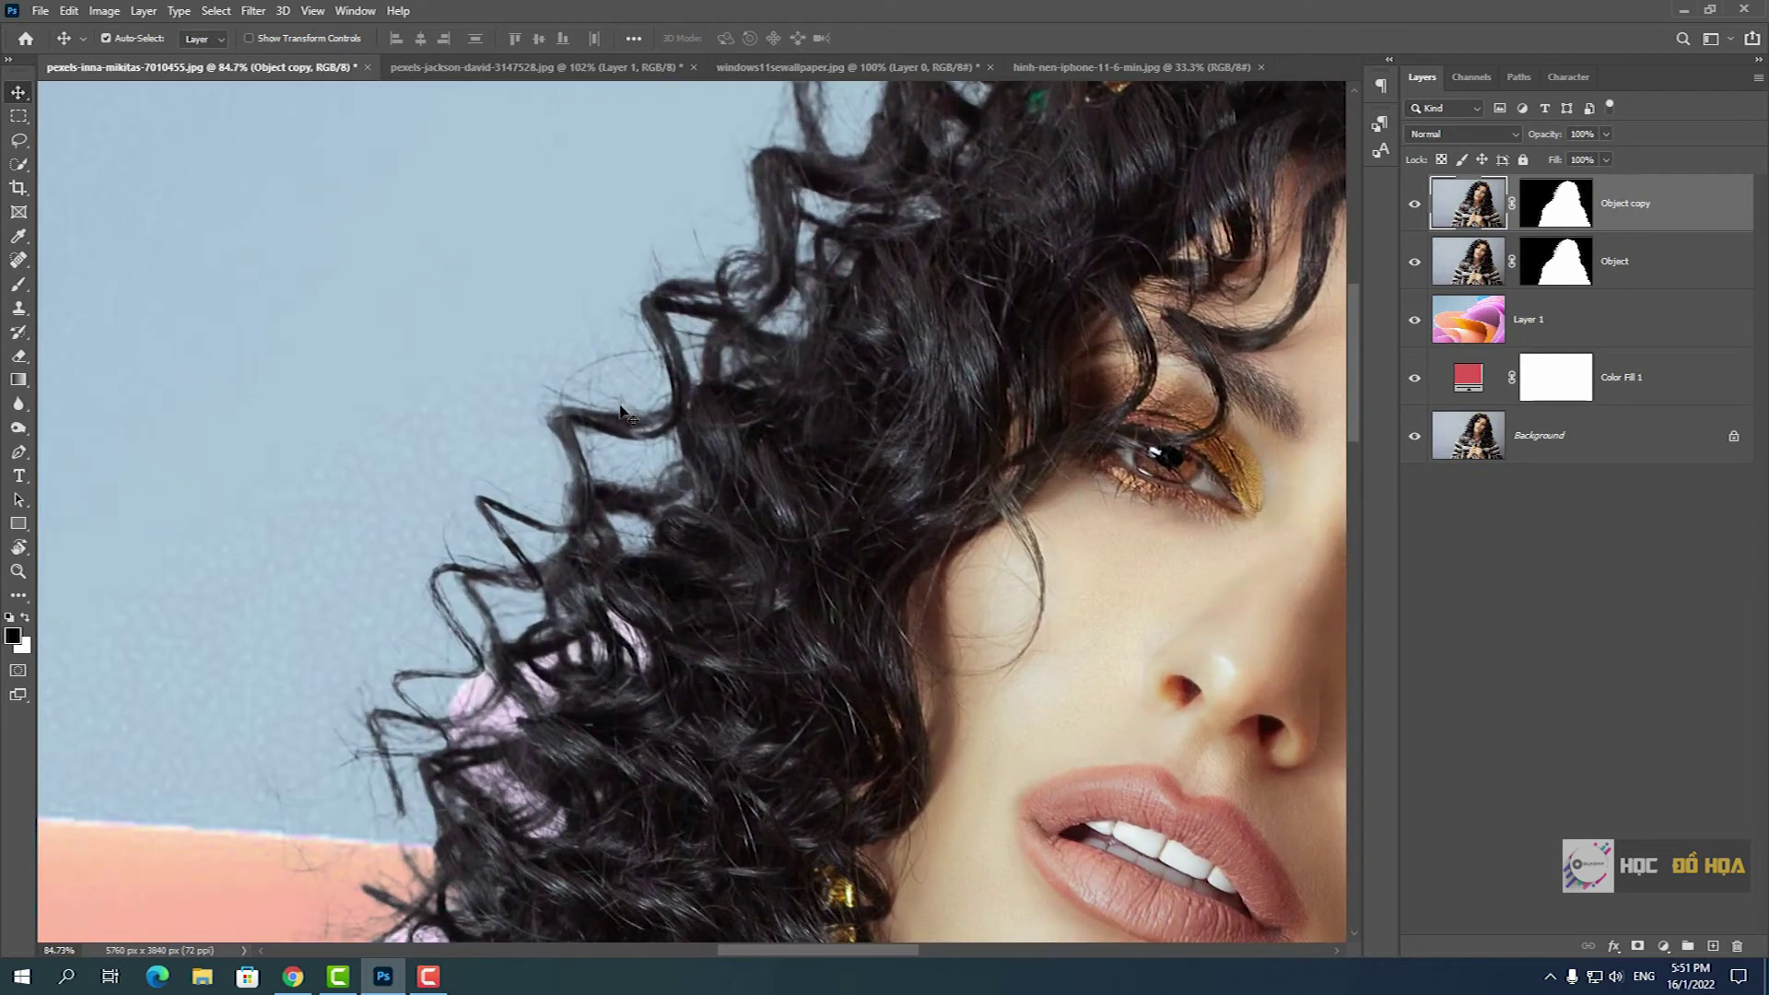
scroll(623, 412, up, 2)
mouse_move(815, 184)
mouse_down()
mouse_move(779, 378)
mouse_move(945, 259)
mouse_up()
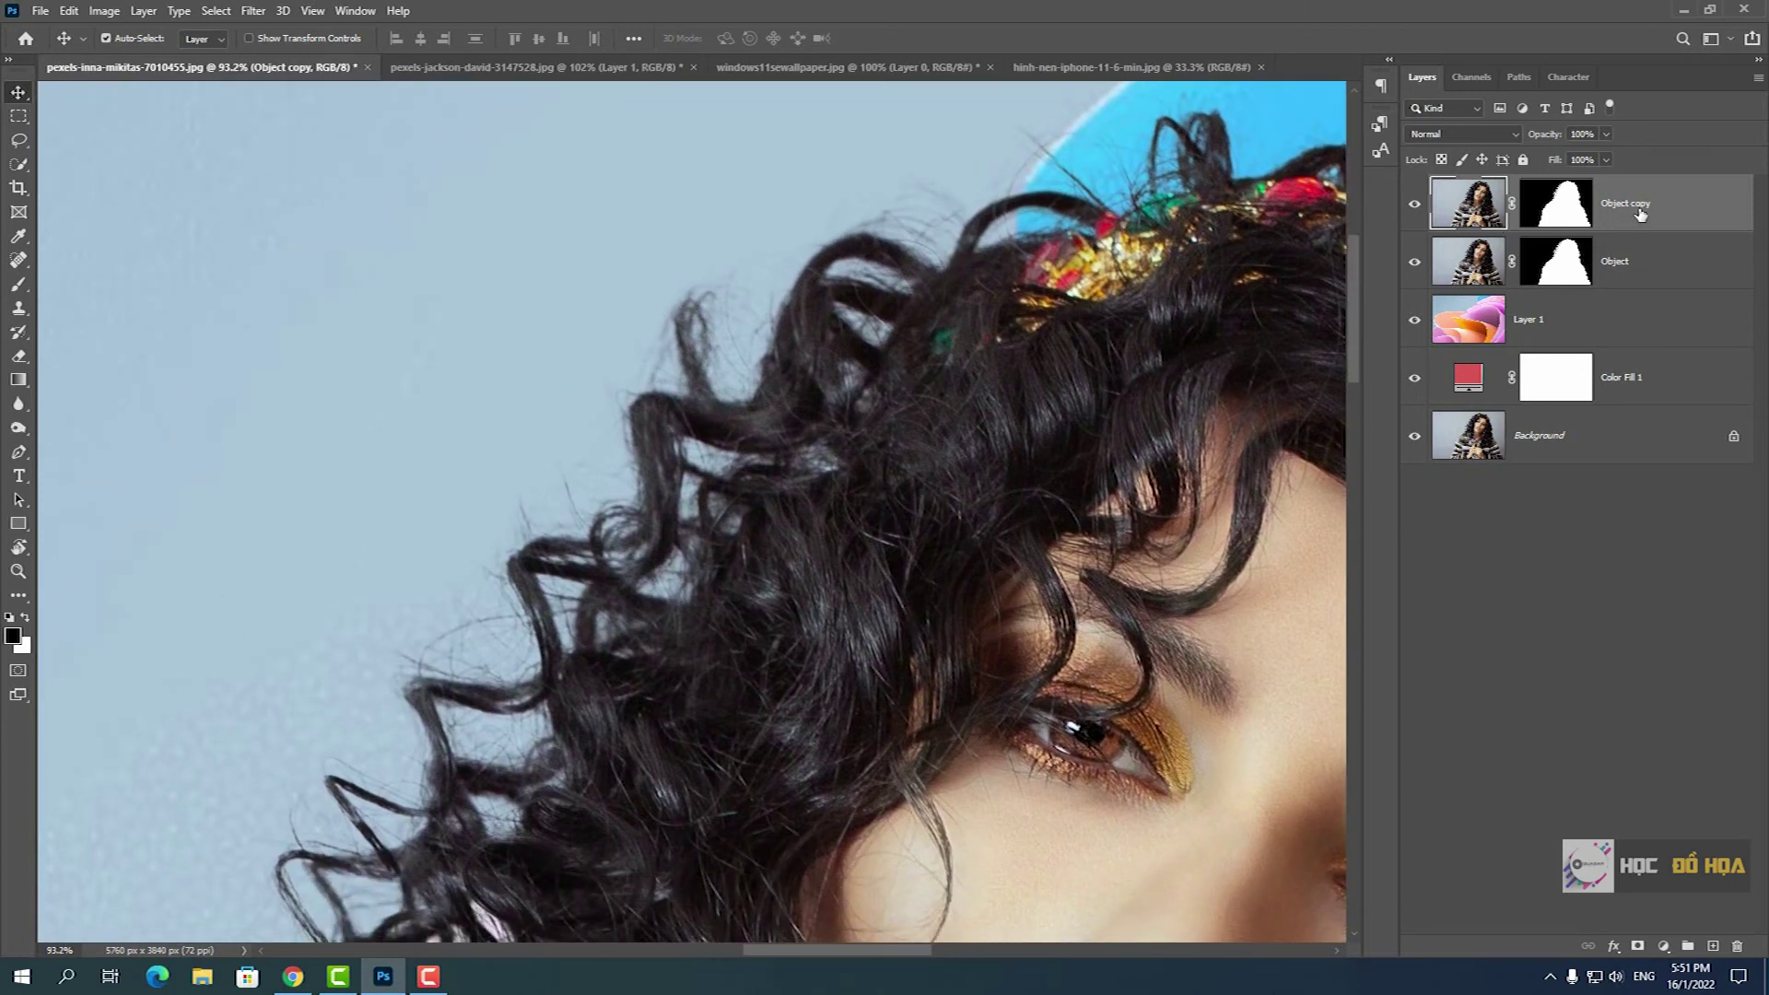
- Compare Object copy against Object by toggling its visibility, then target the copy's mask
click(1619, 265)
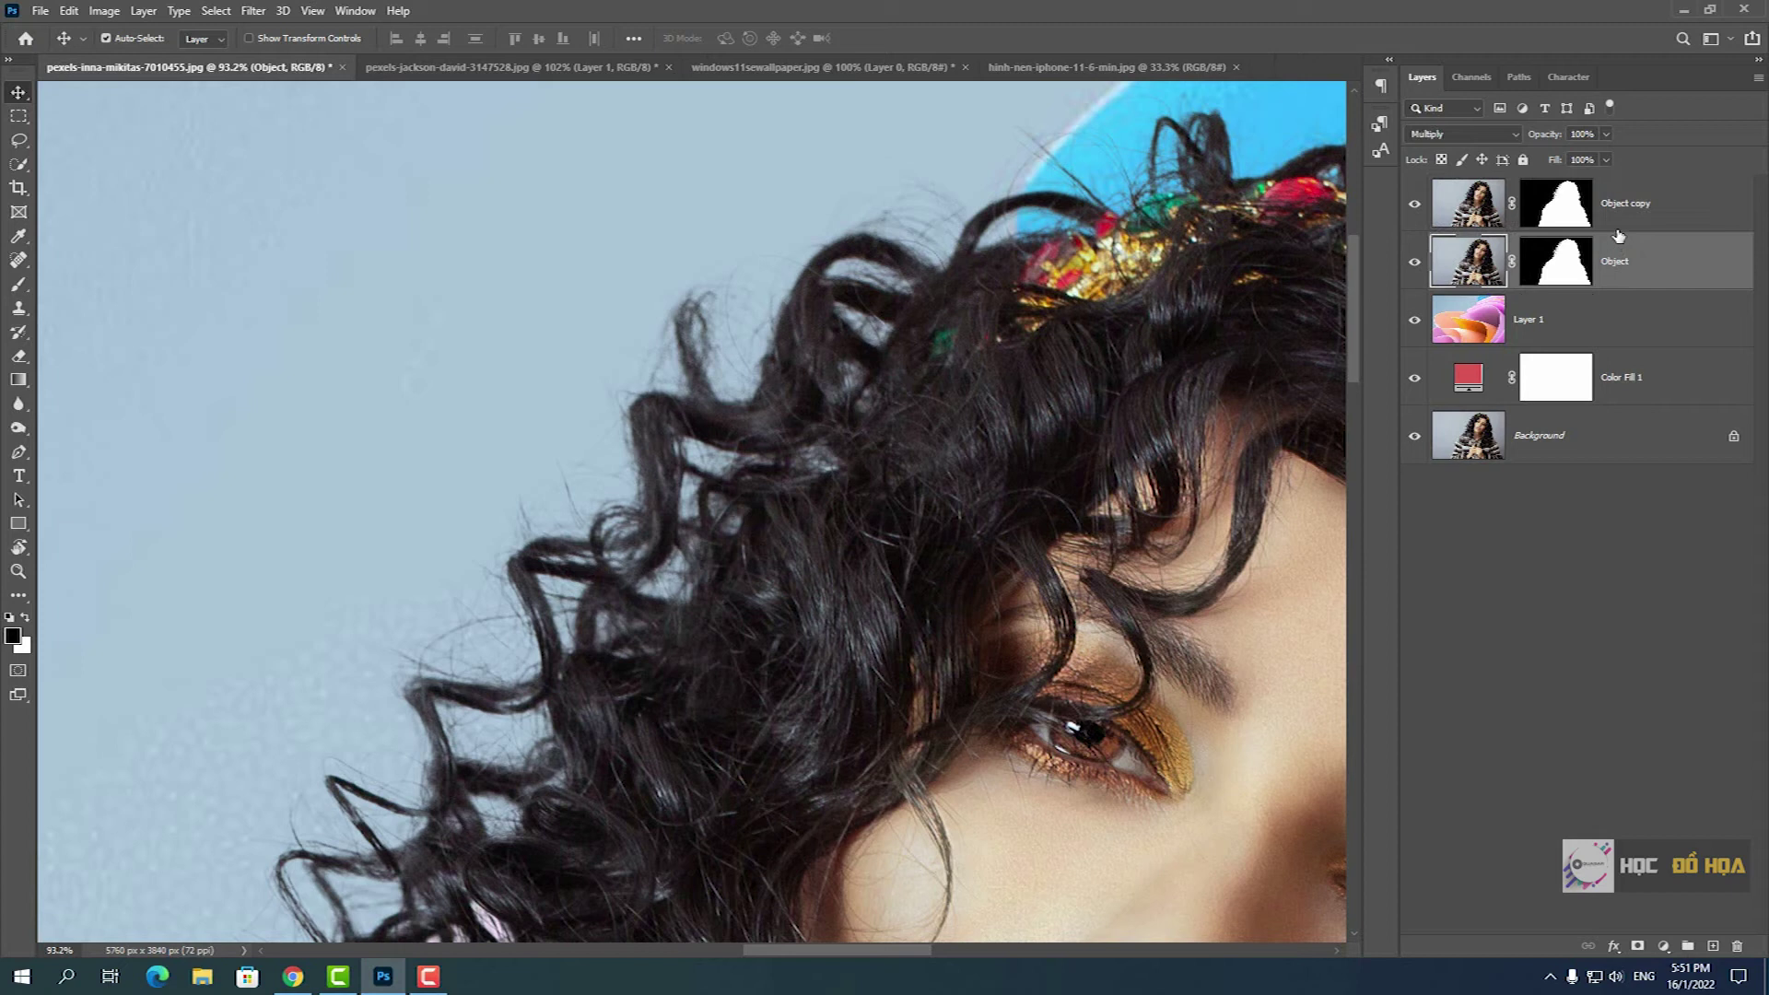
click(1621, 215)
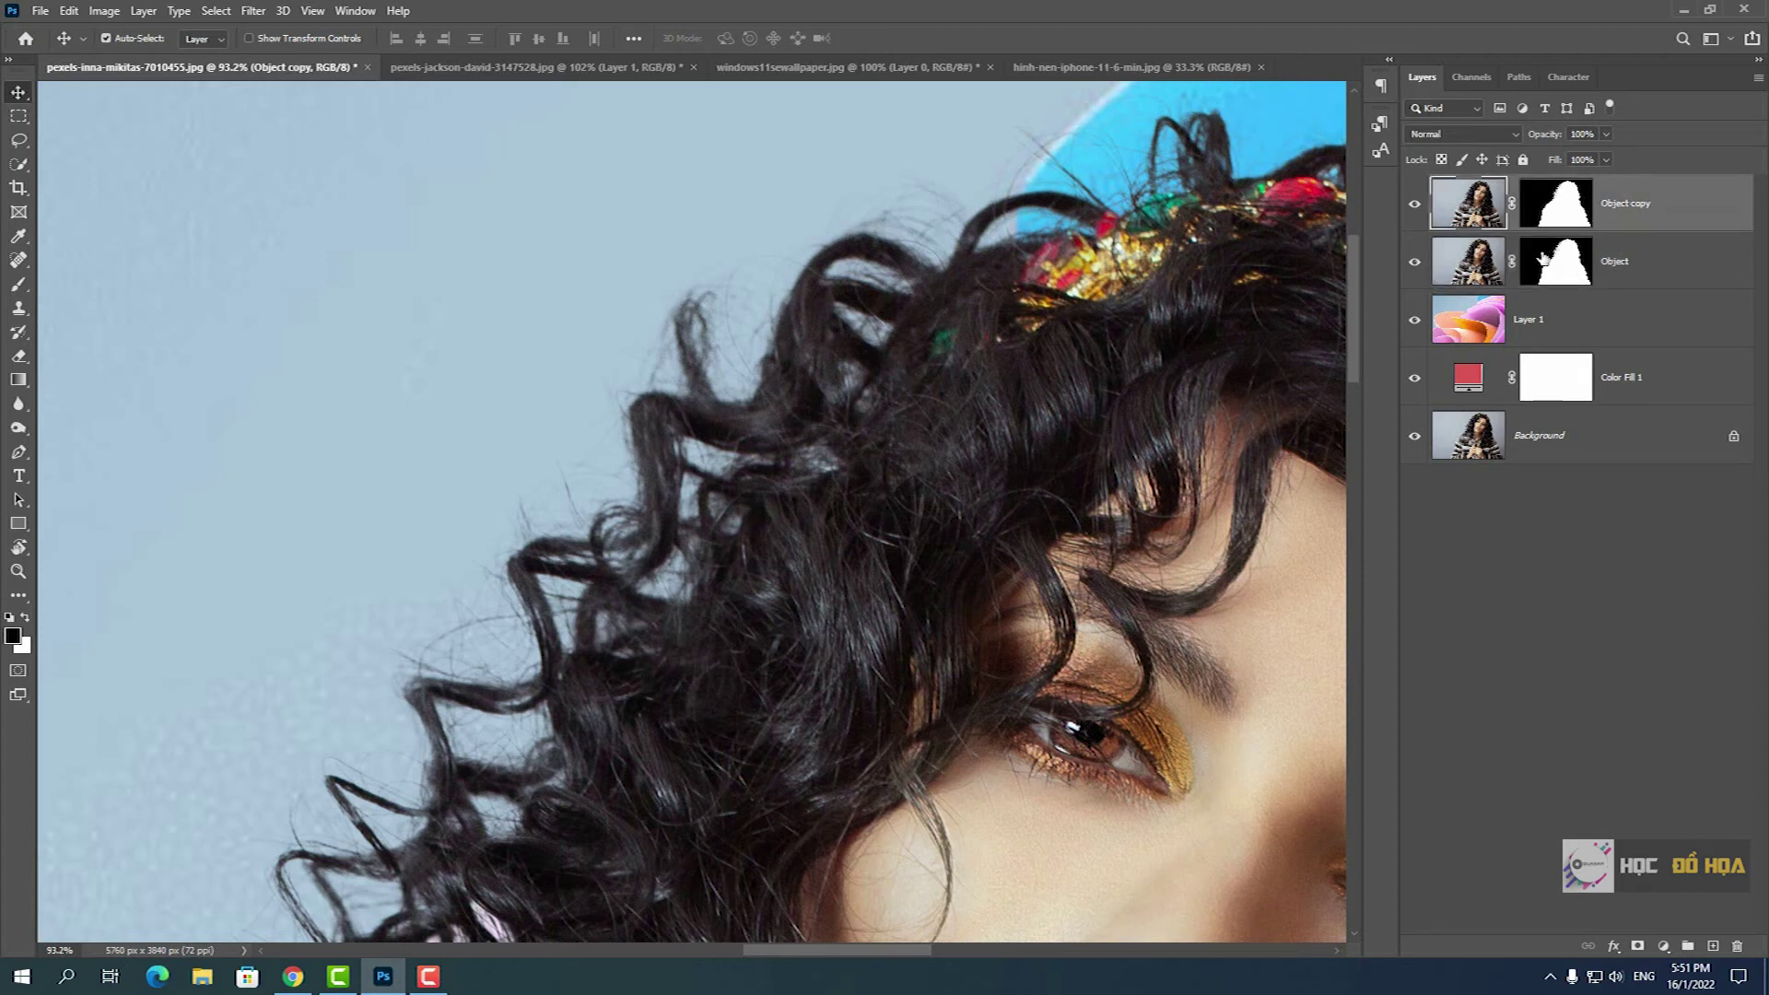
scroll(998, 434, down, 3)
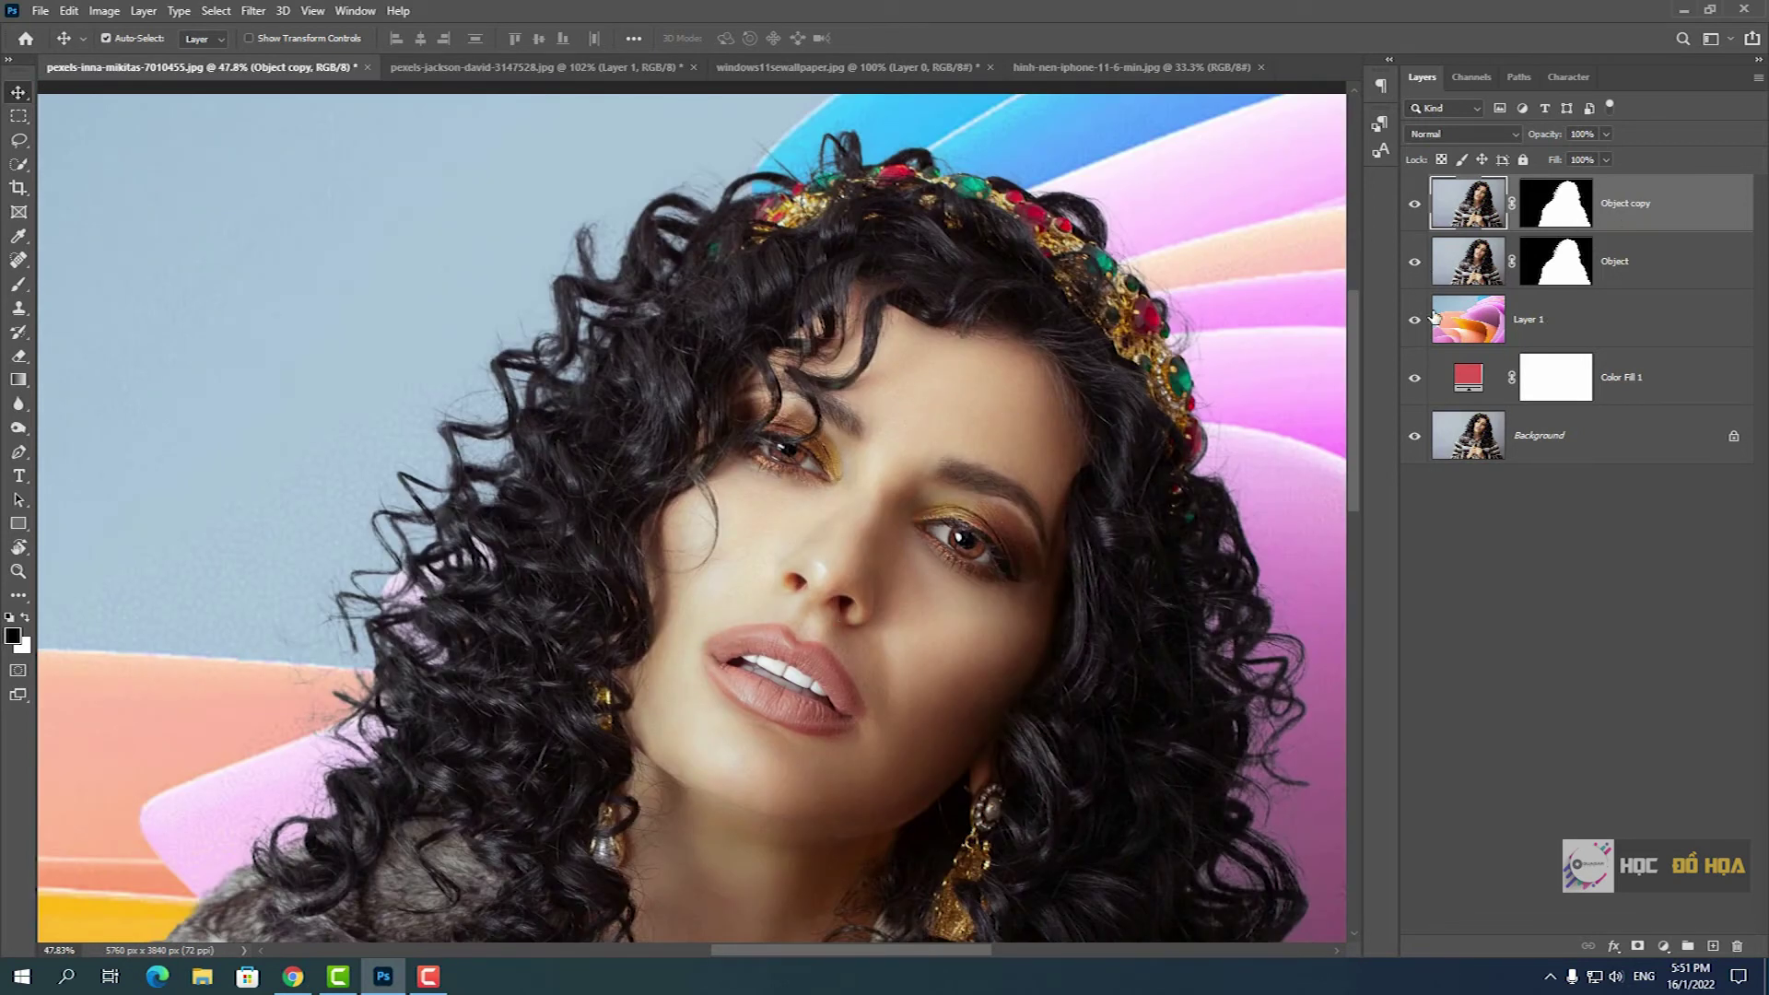
click(1555, 202)
click(1414, 204)
click(1415, 203)
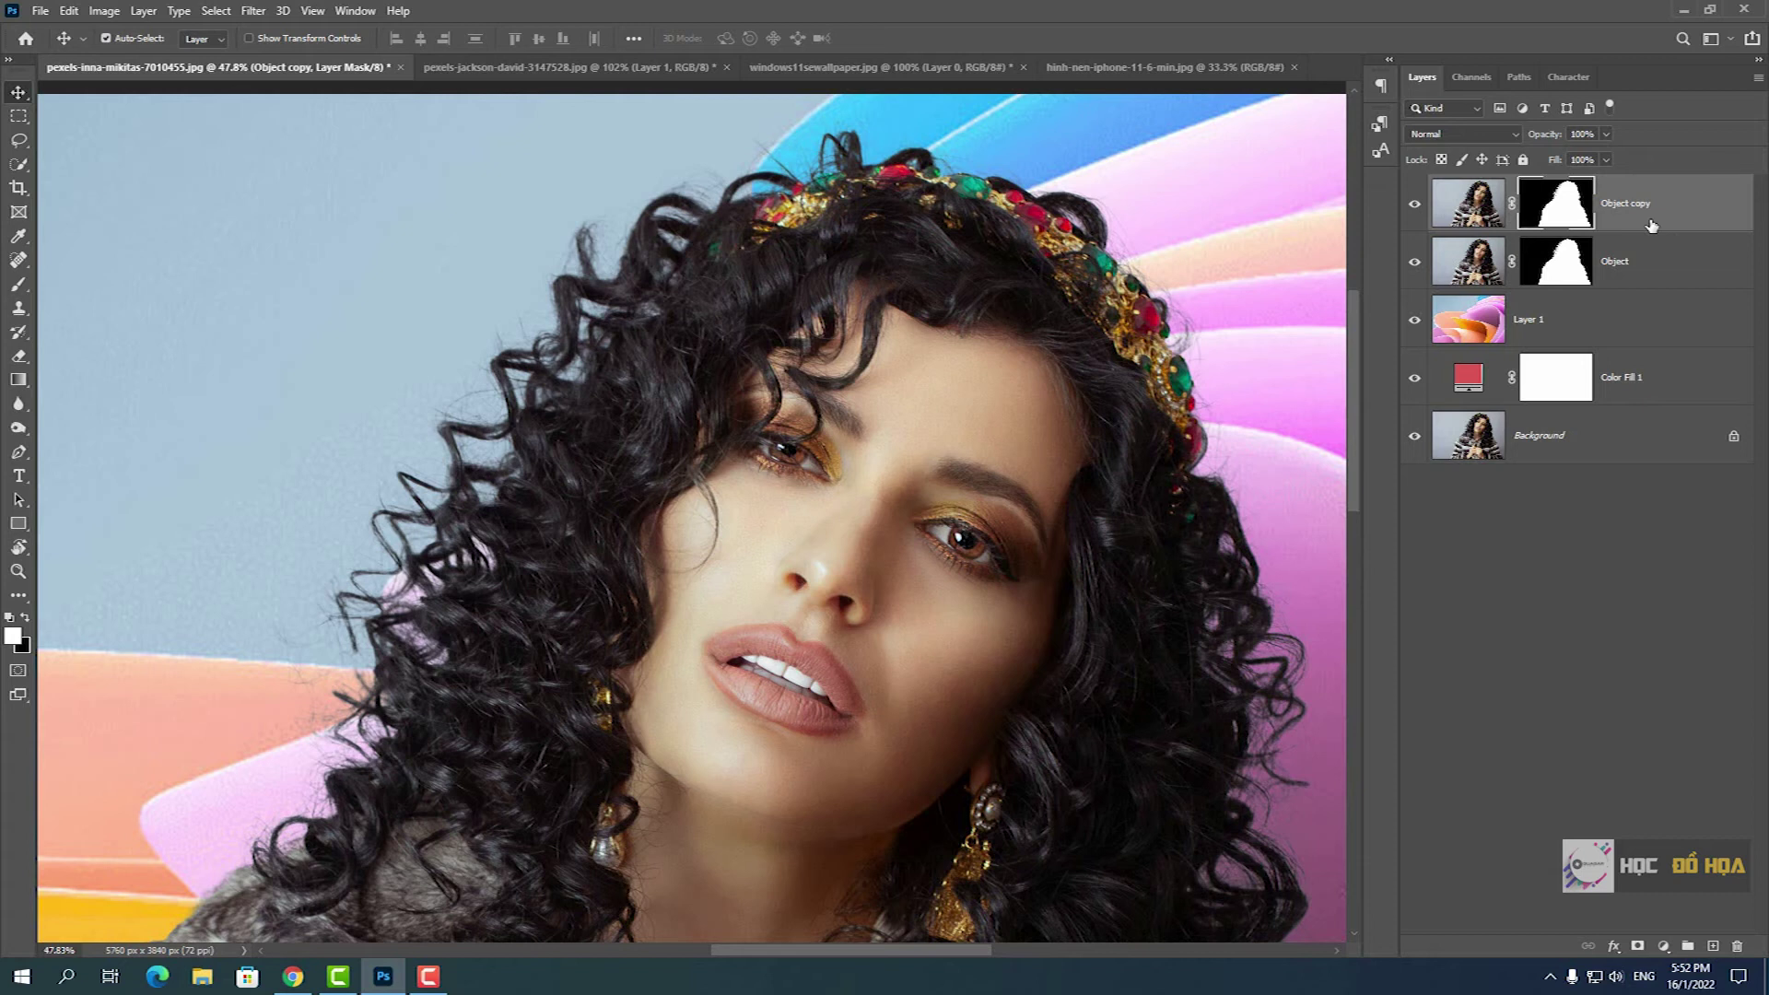
- Open Blending Options for Object copy and try hiding its darkest tones with Blend If
right_click(1668, 206)
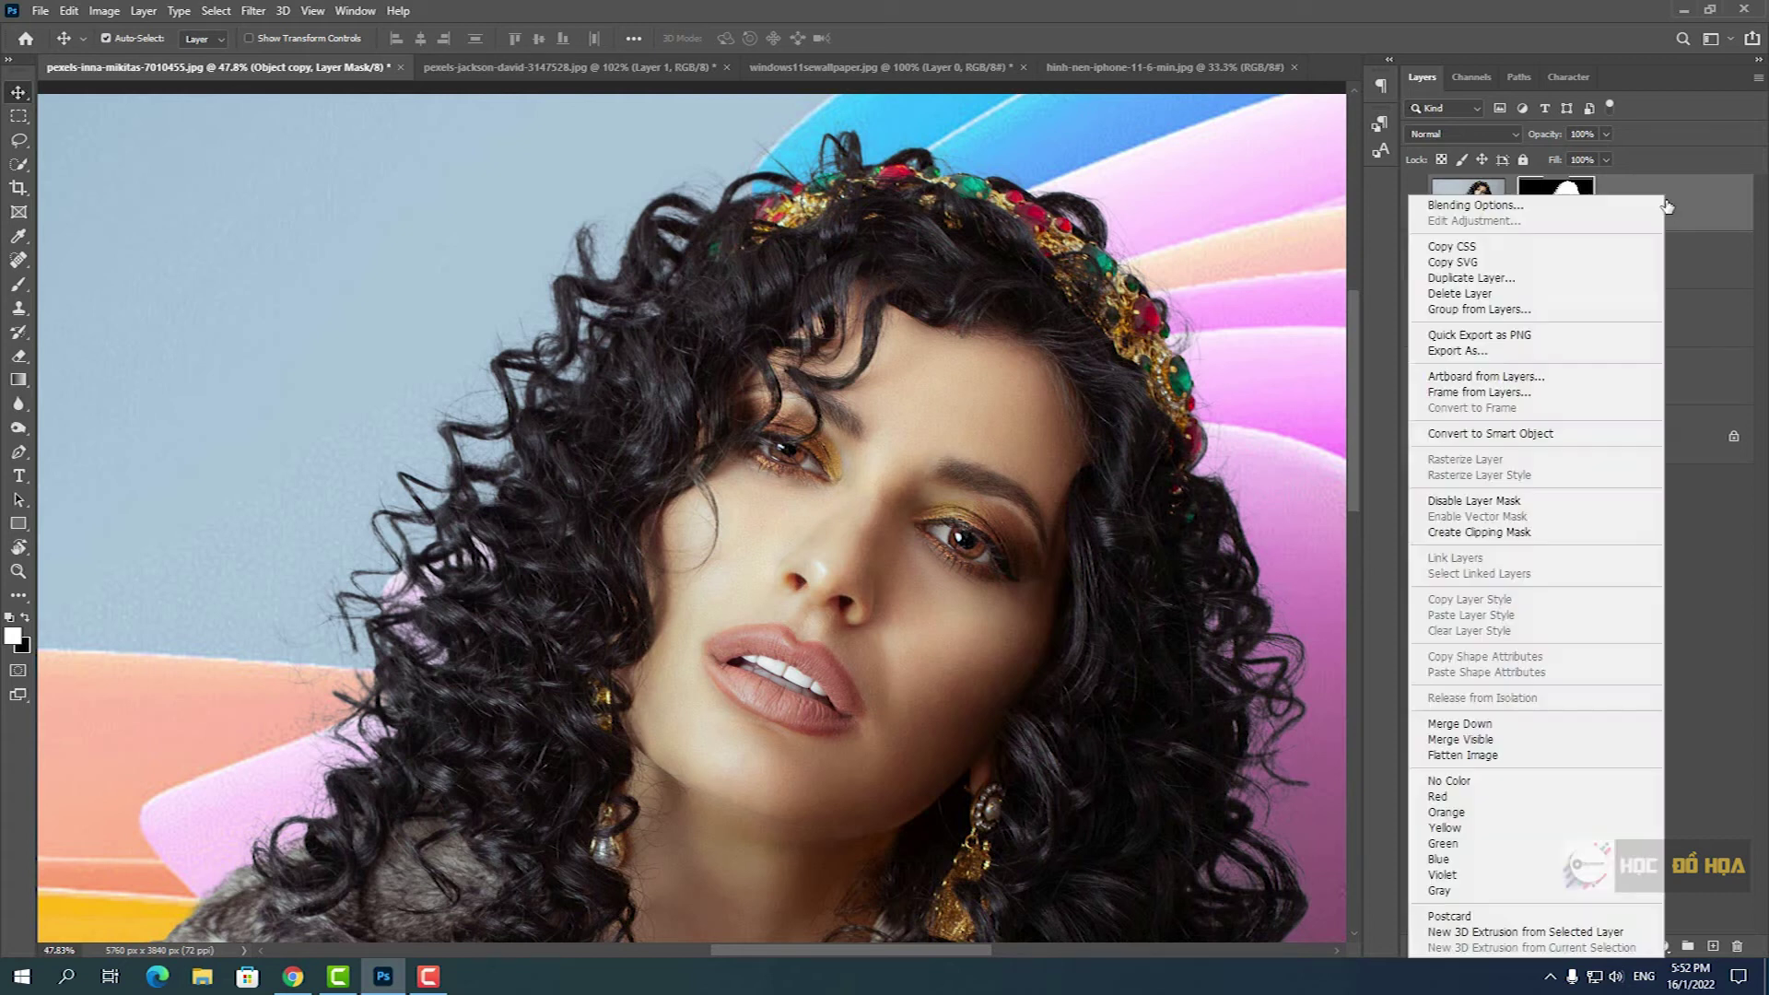
click(1524, 210)
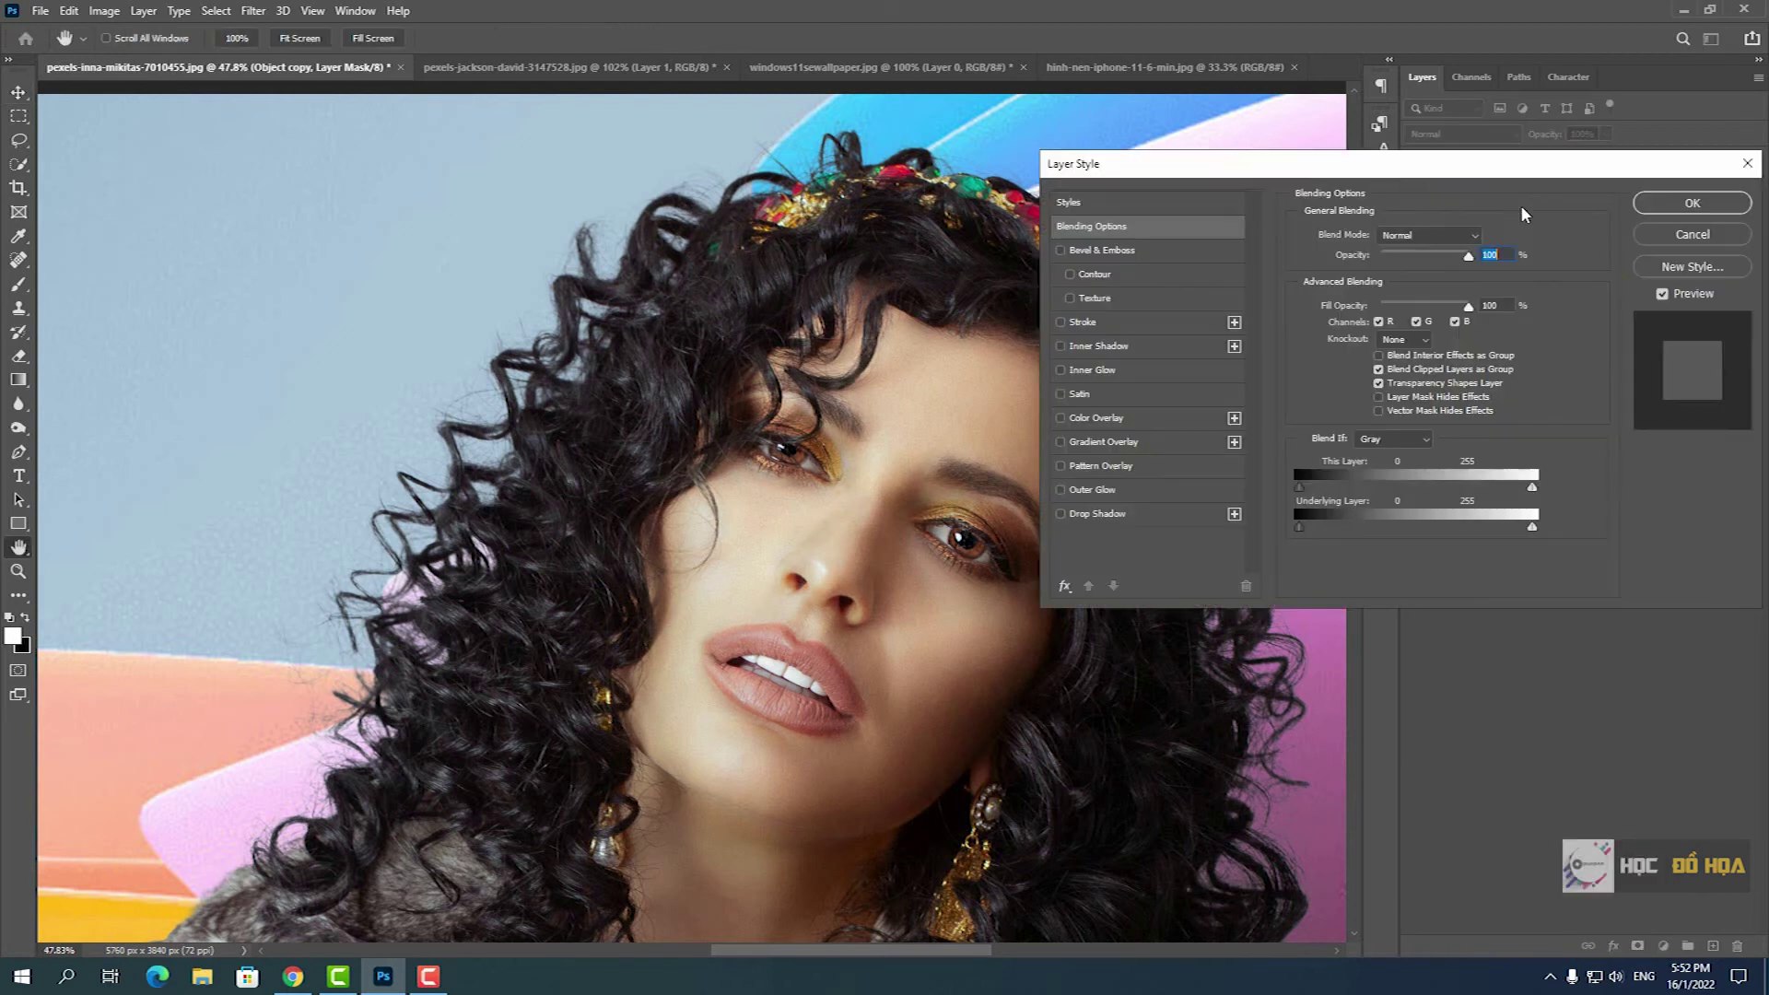
drag(1329, 178, 1342, 135)
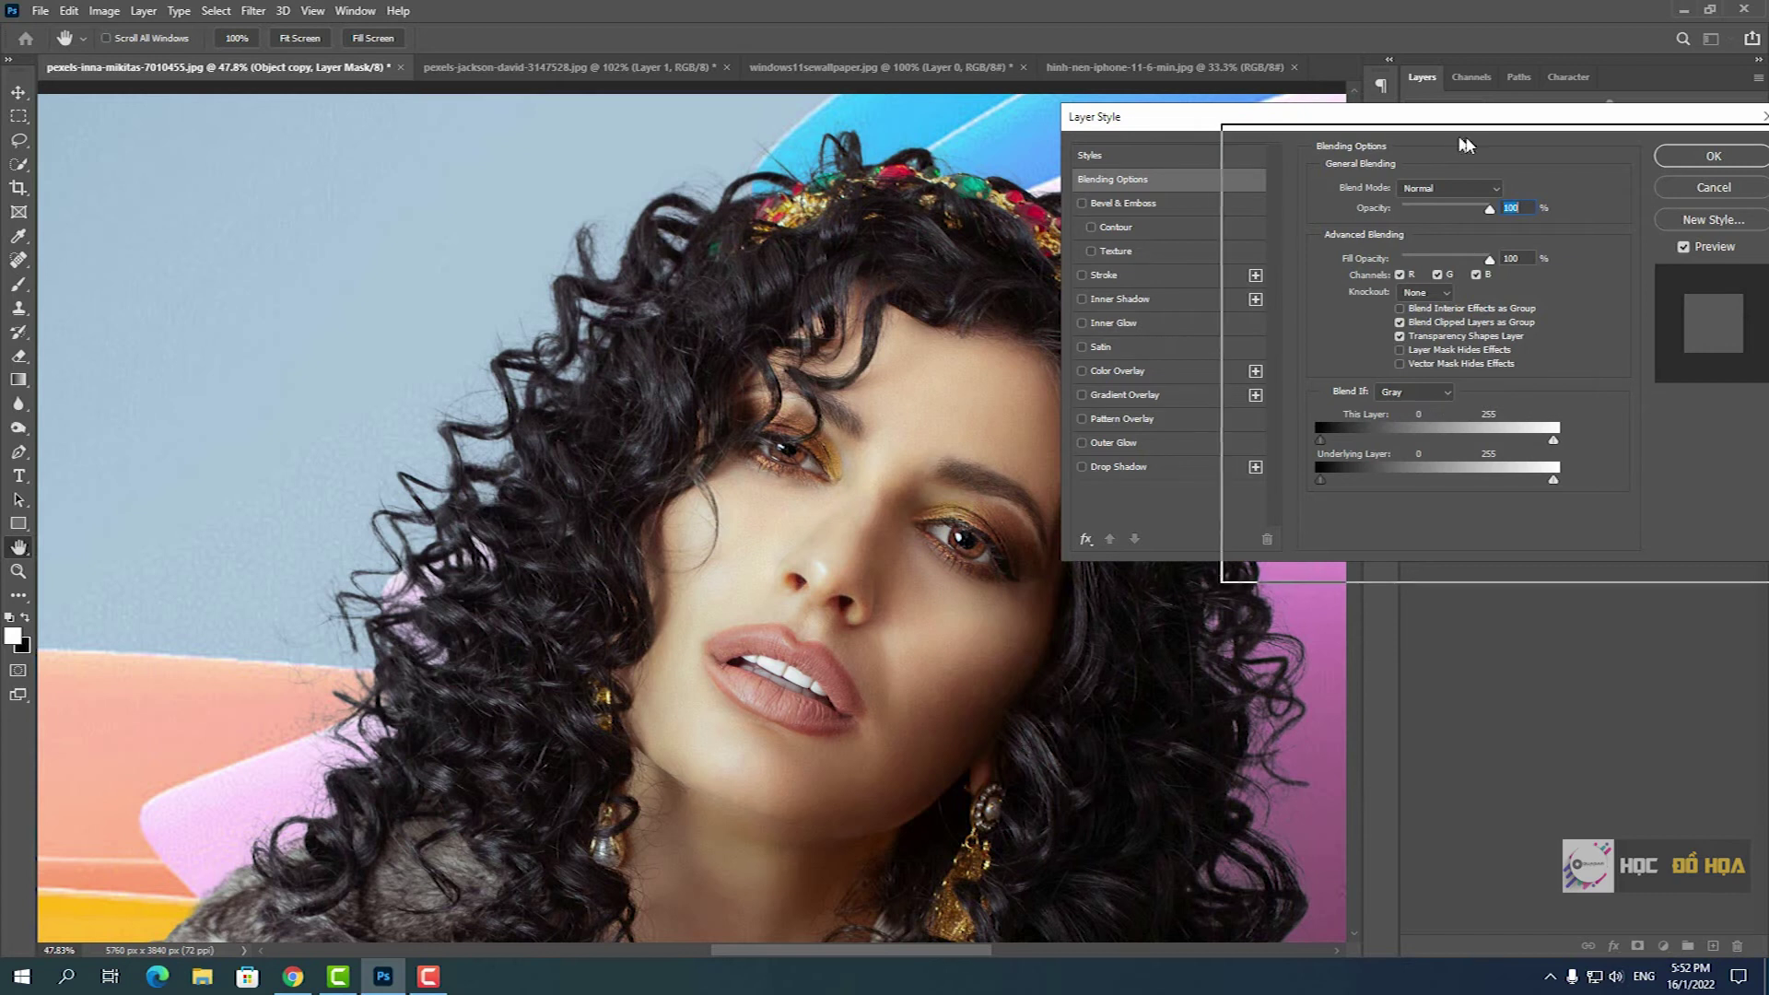
drag(1300, 120, 1392, 248)
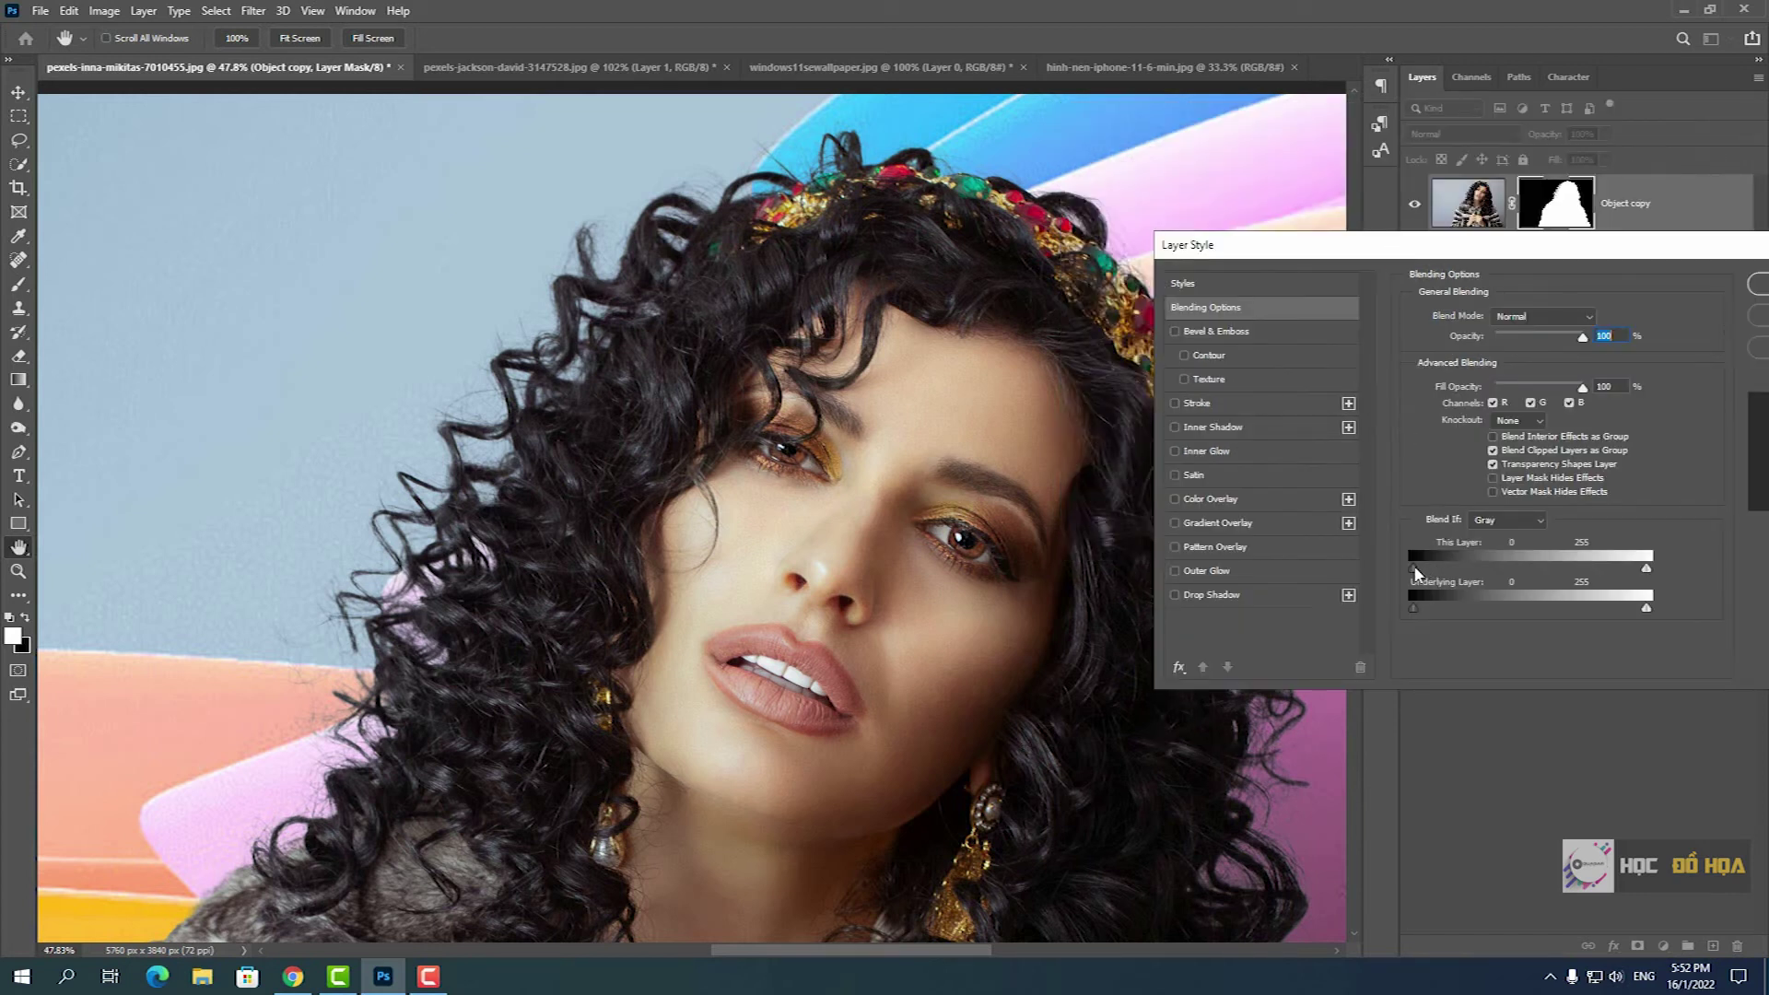
mouse_move(1414, 570)
mouse_down()
mouse_move(1491, 565)
mouse_move(1469, 563)
mouse_up()
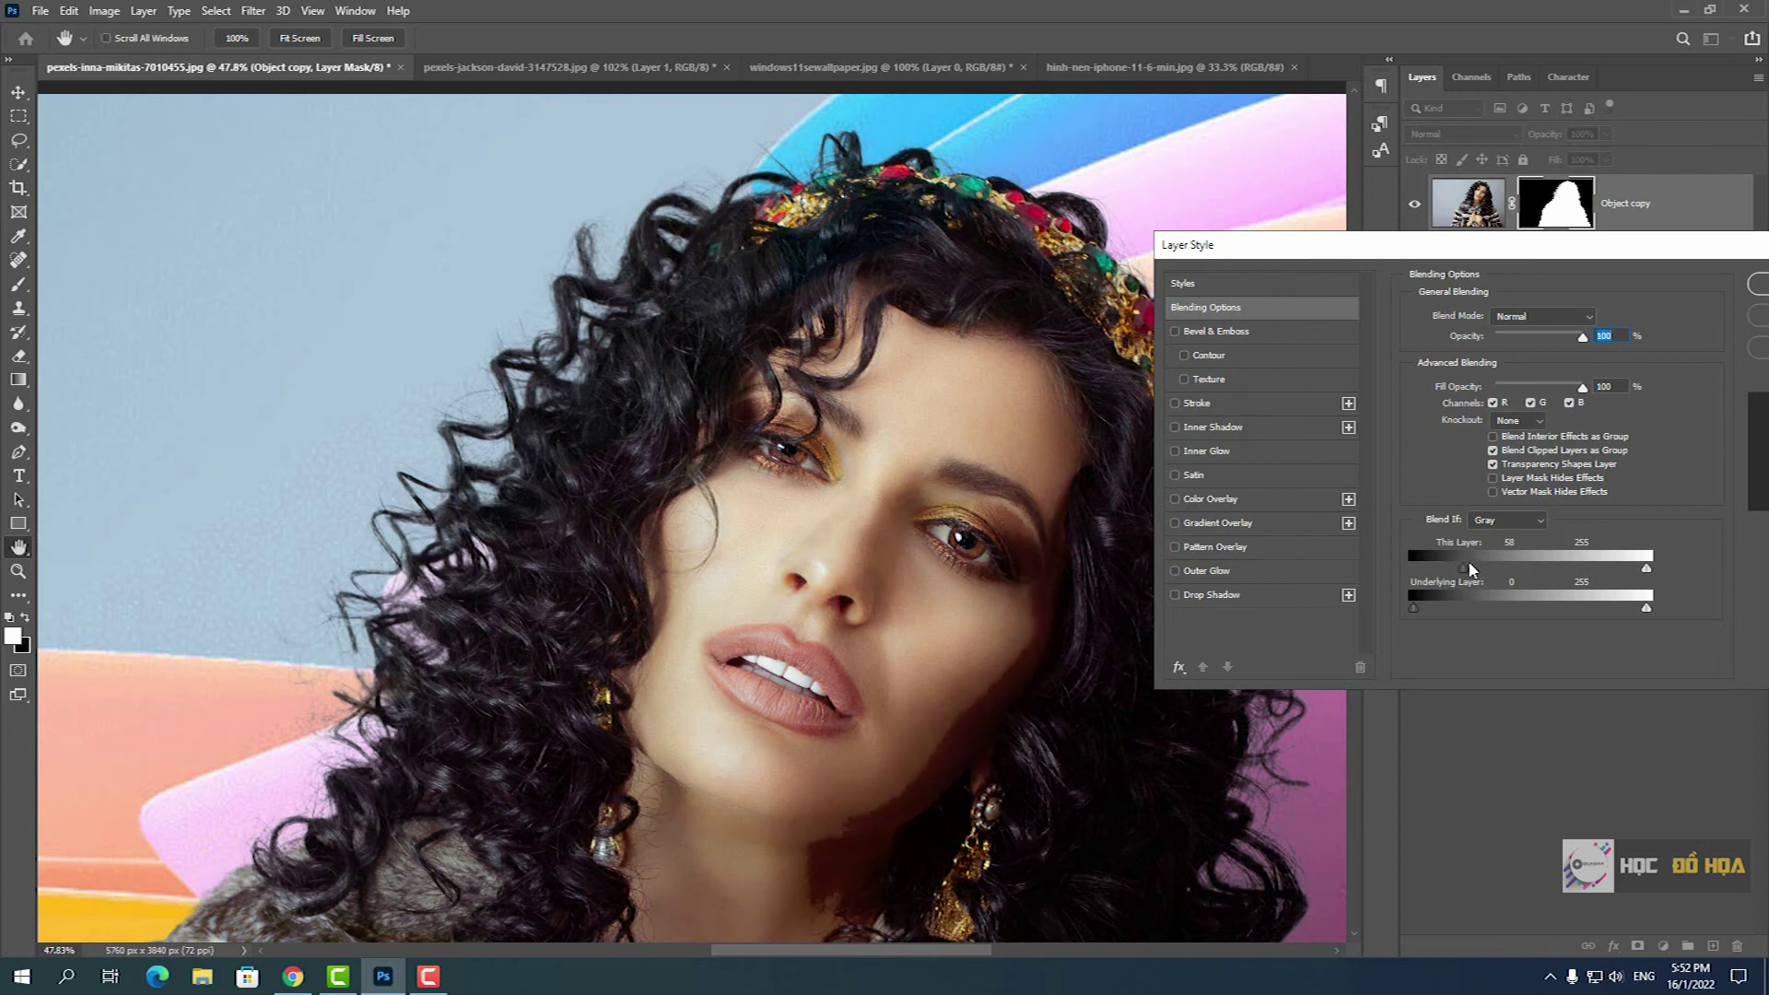
drag(1486, 258, 1381, 343)
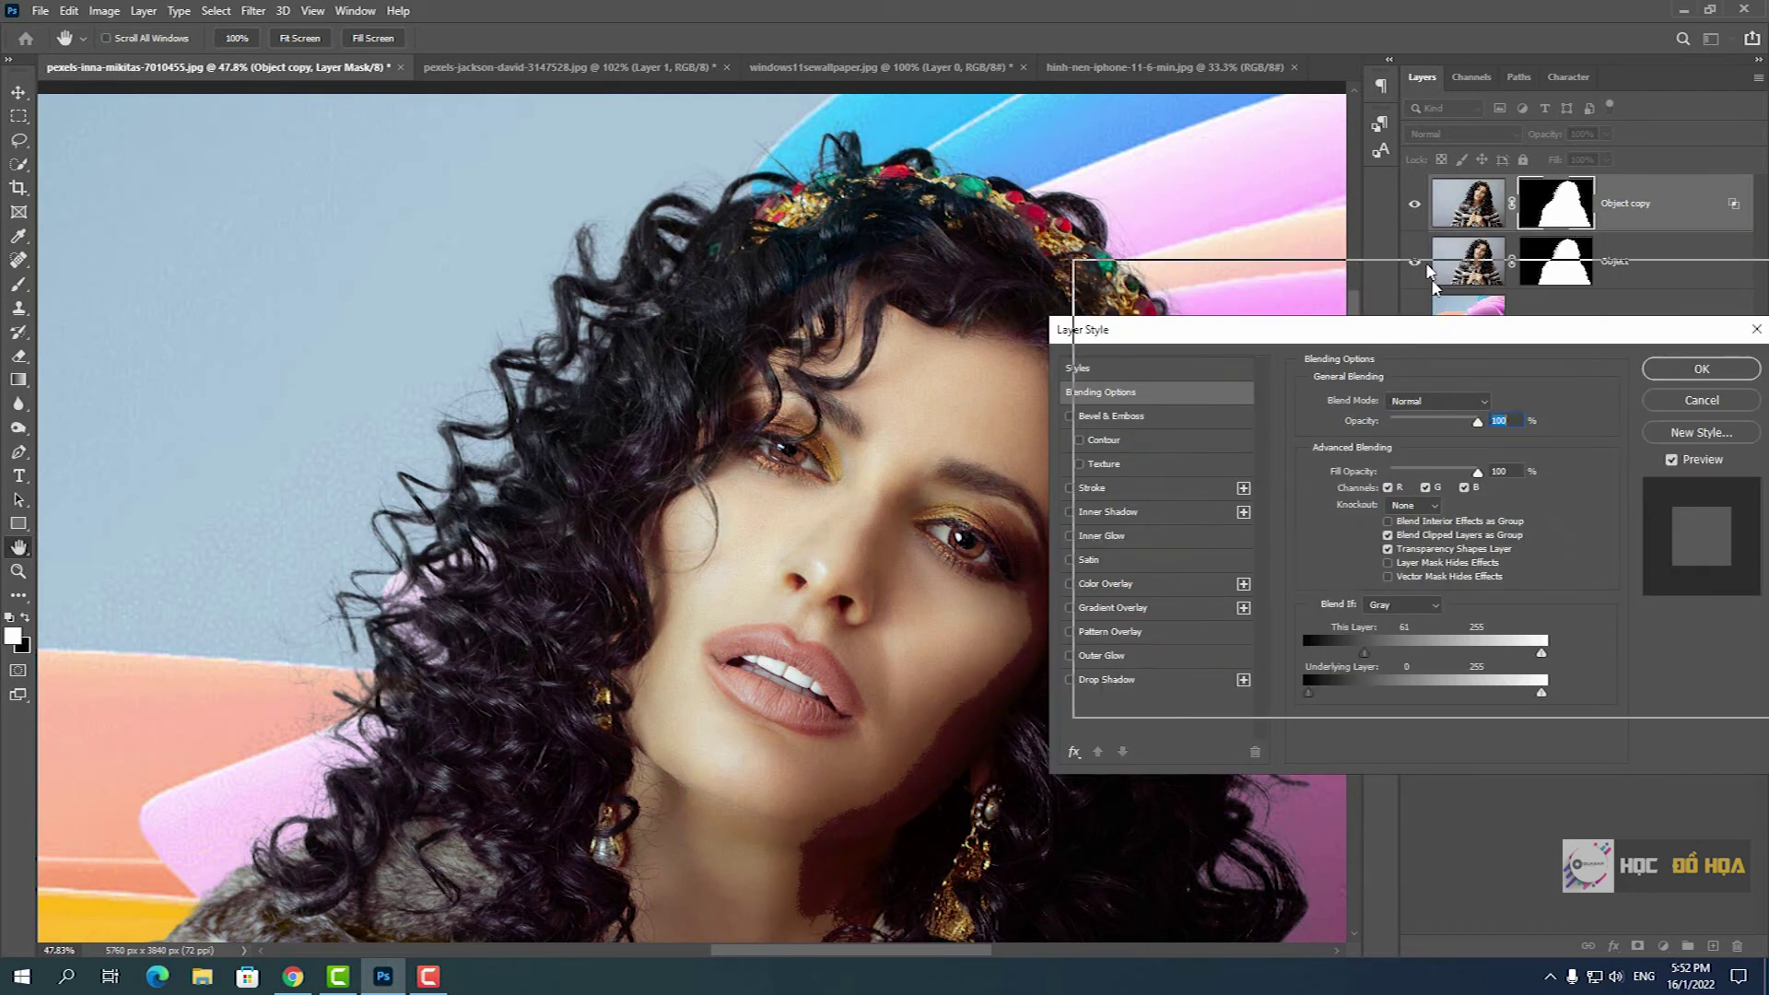
drag(1431, 335, 1453, 254)
drag(1389, 576, 1550, 583)
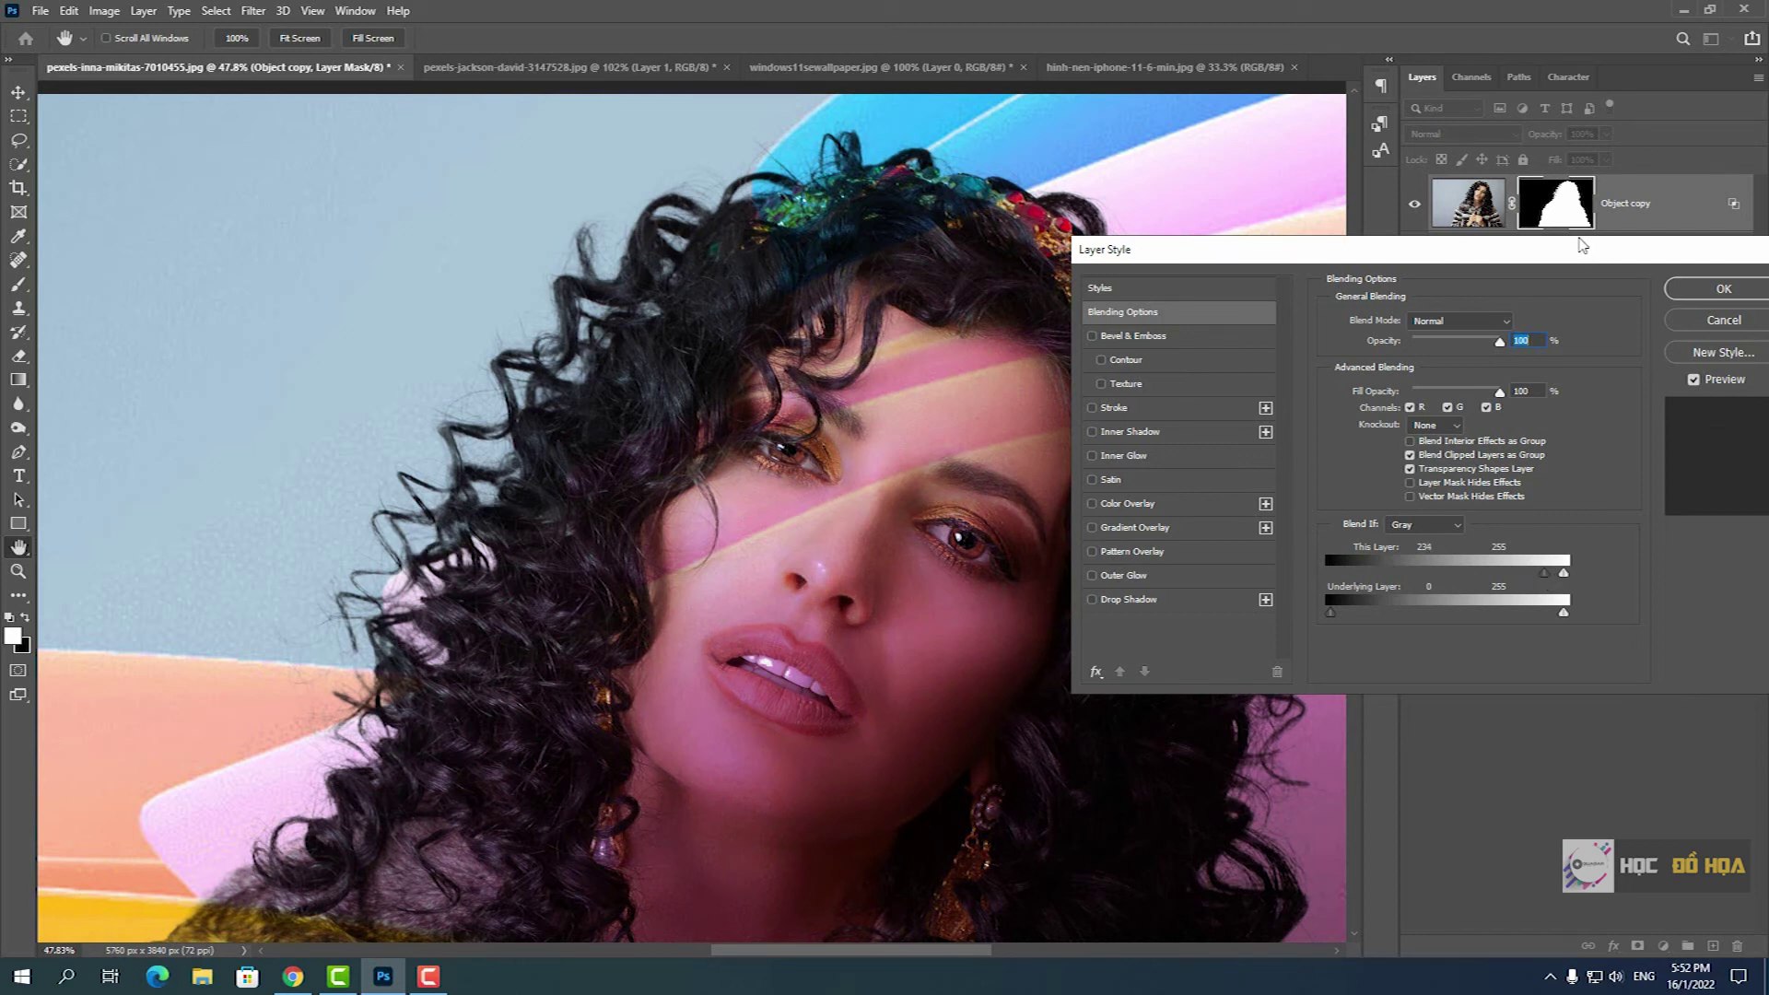
drag(1569, 256, 1534, 306)
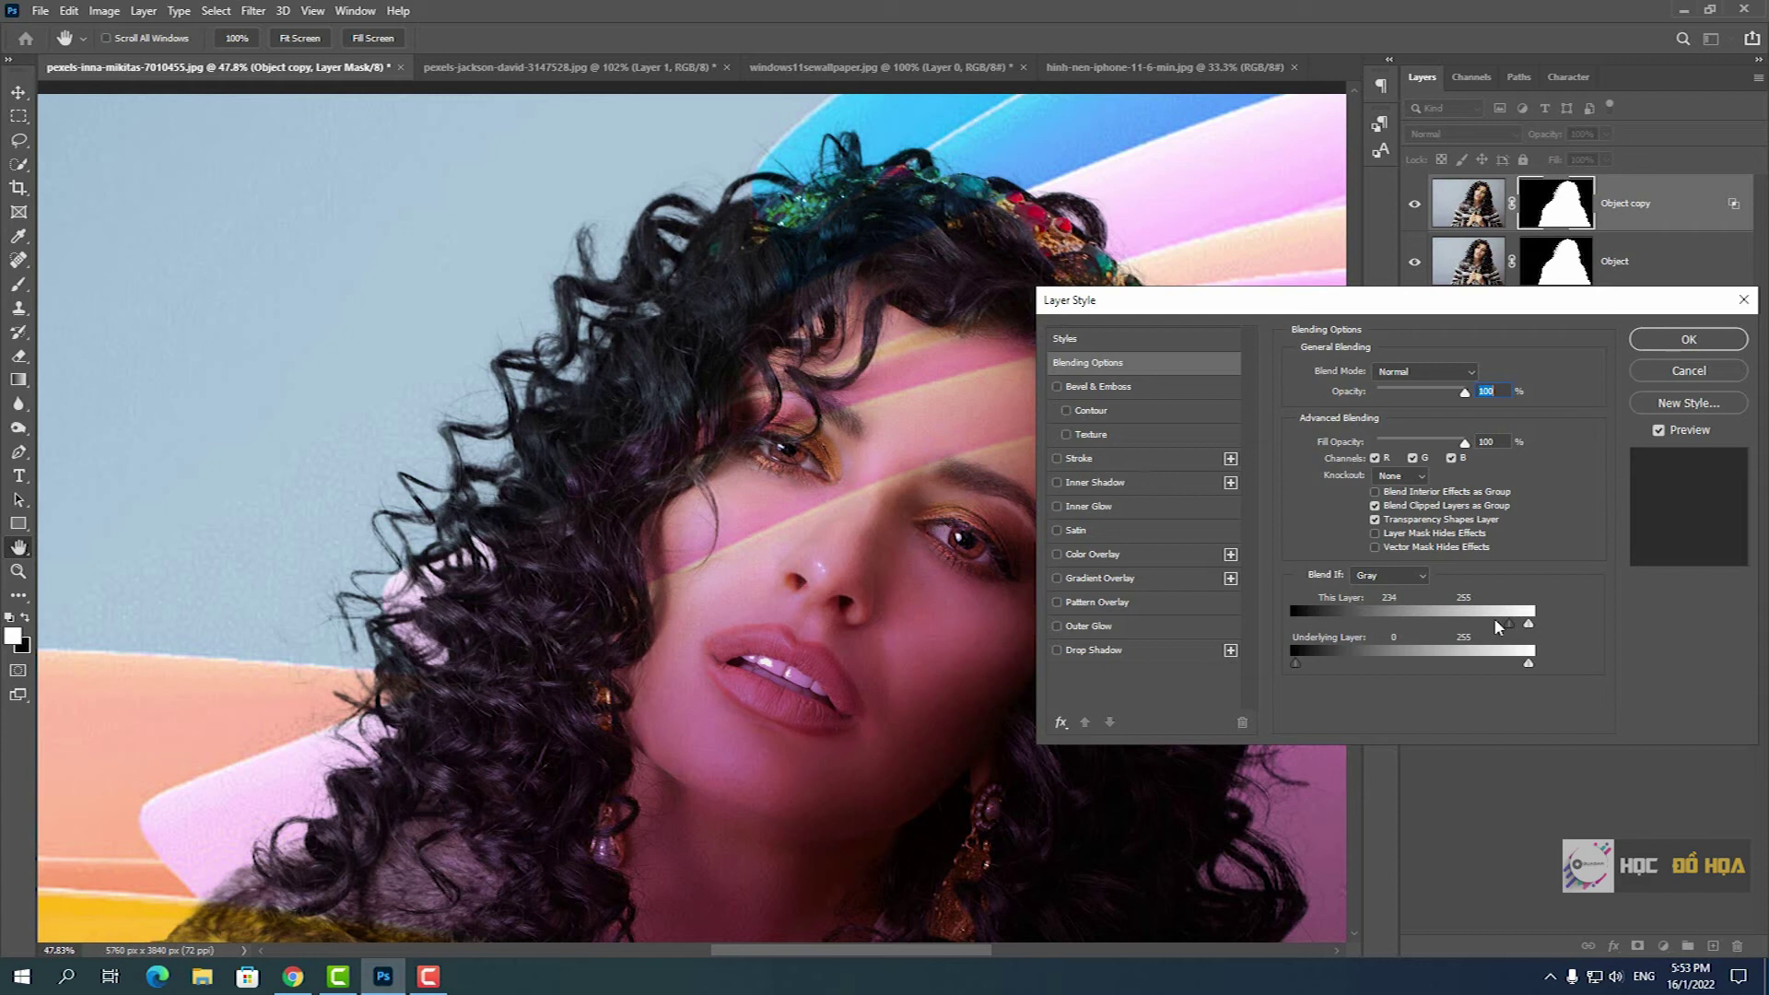
- Fine-tune the Blend If dark-tone values (196, 0, 35, 7, 225) while watching the hair
drag(1508, 624, 1360, 626)
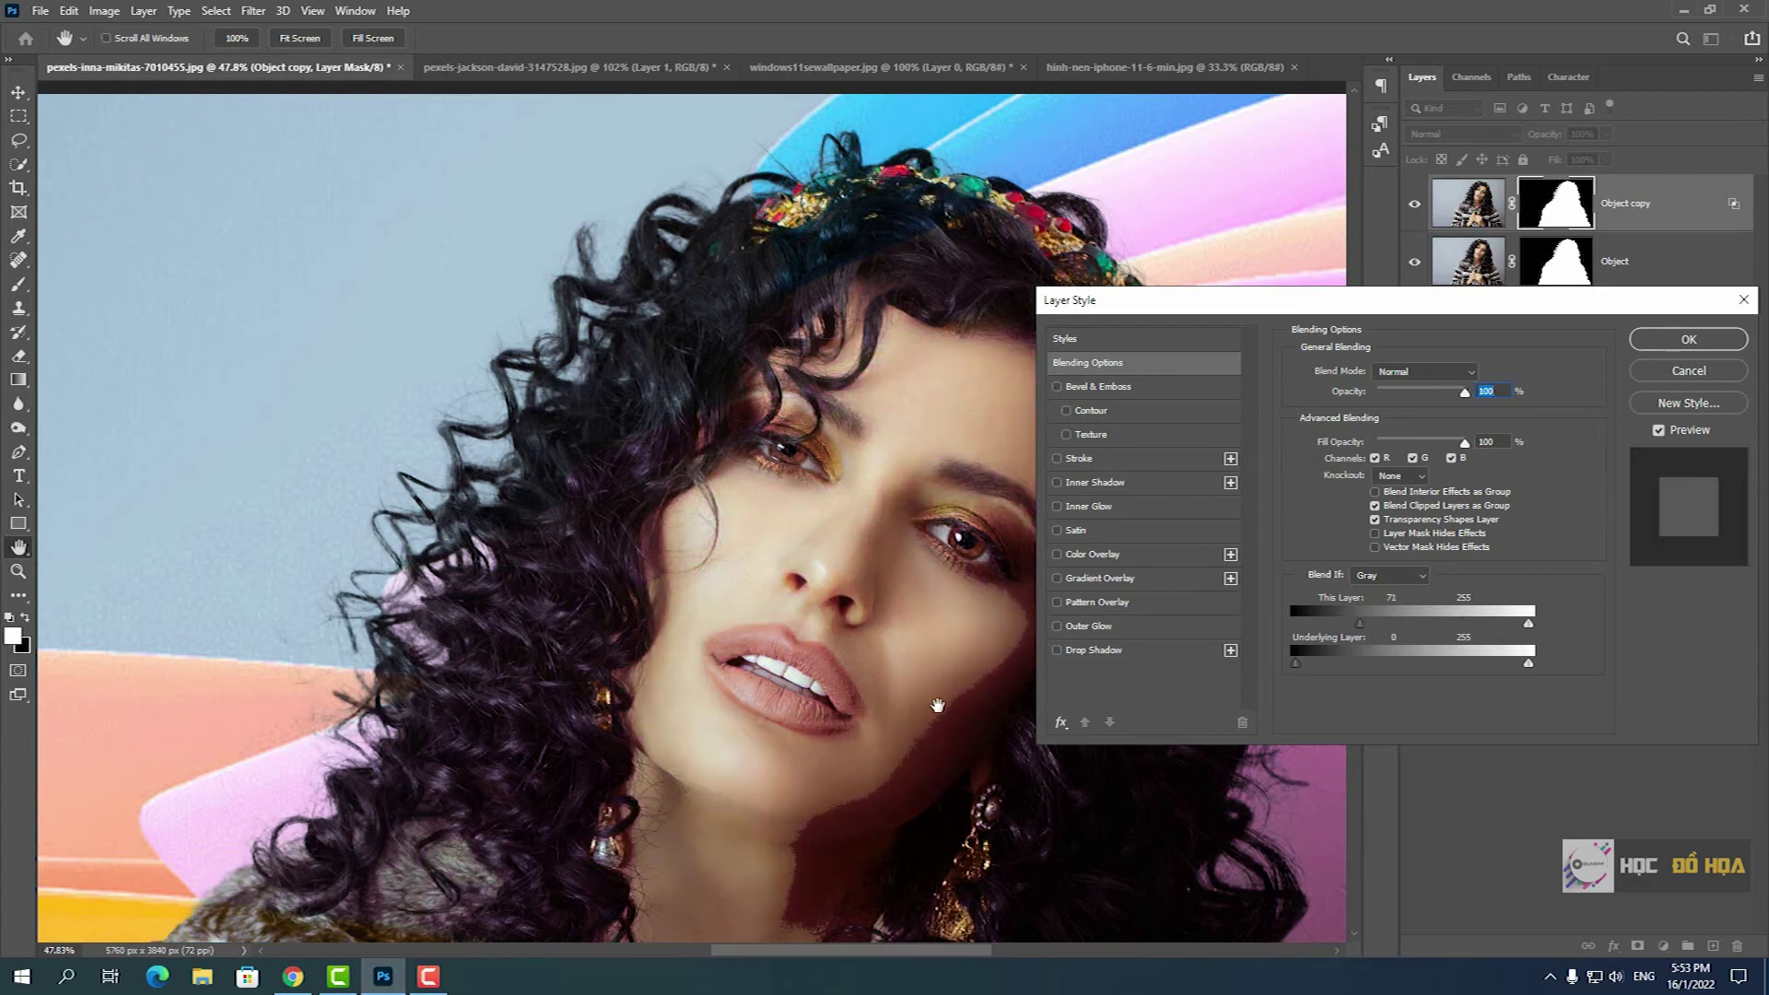
drag(1360, 624, 1295, 624)
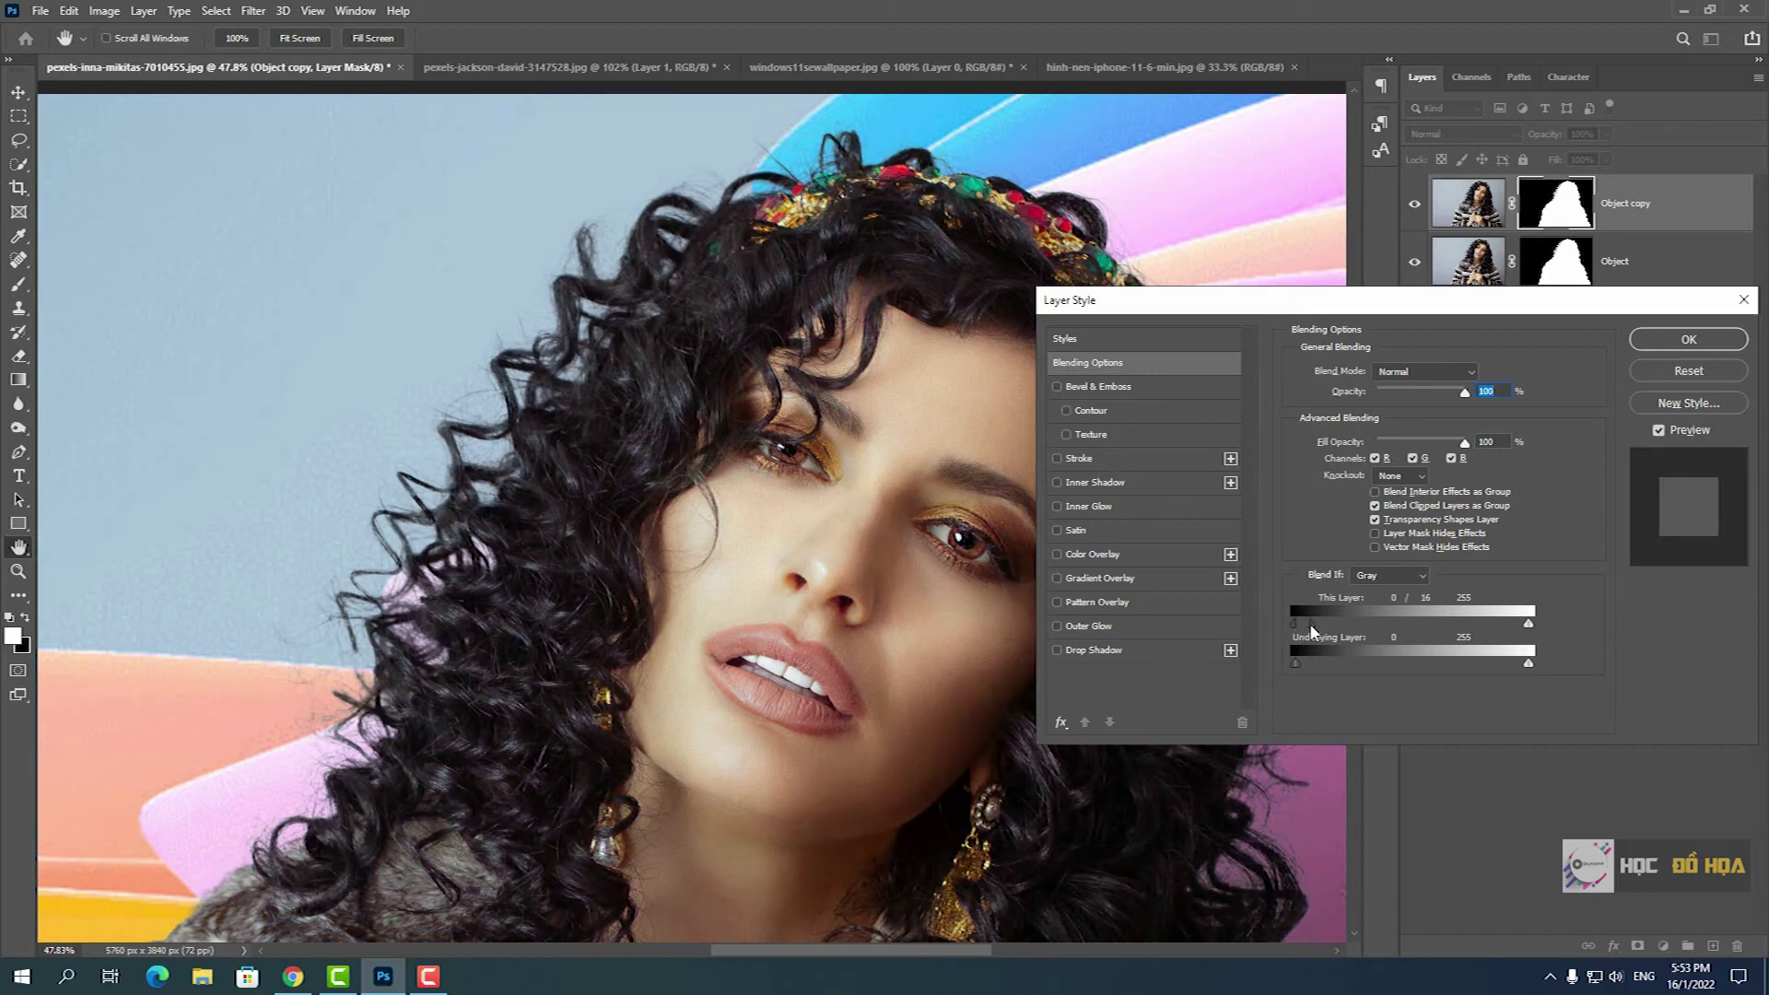
drag(1313, 626, 1483, 629)
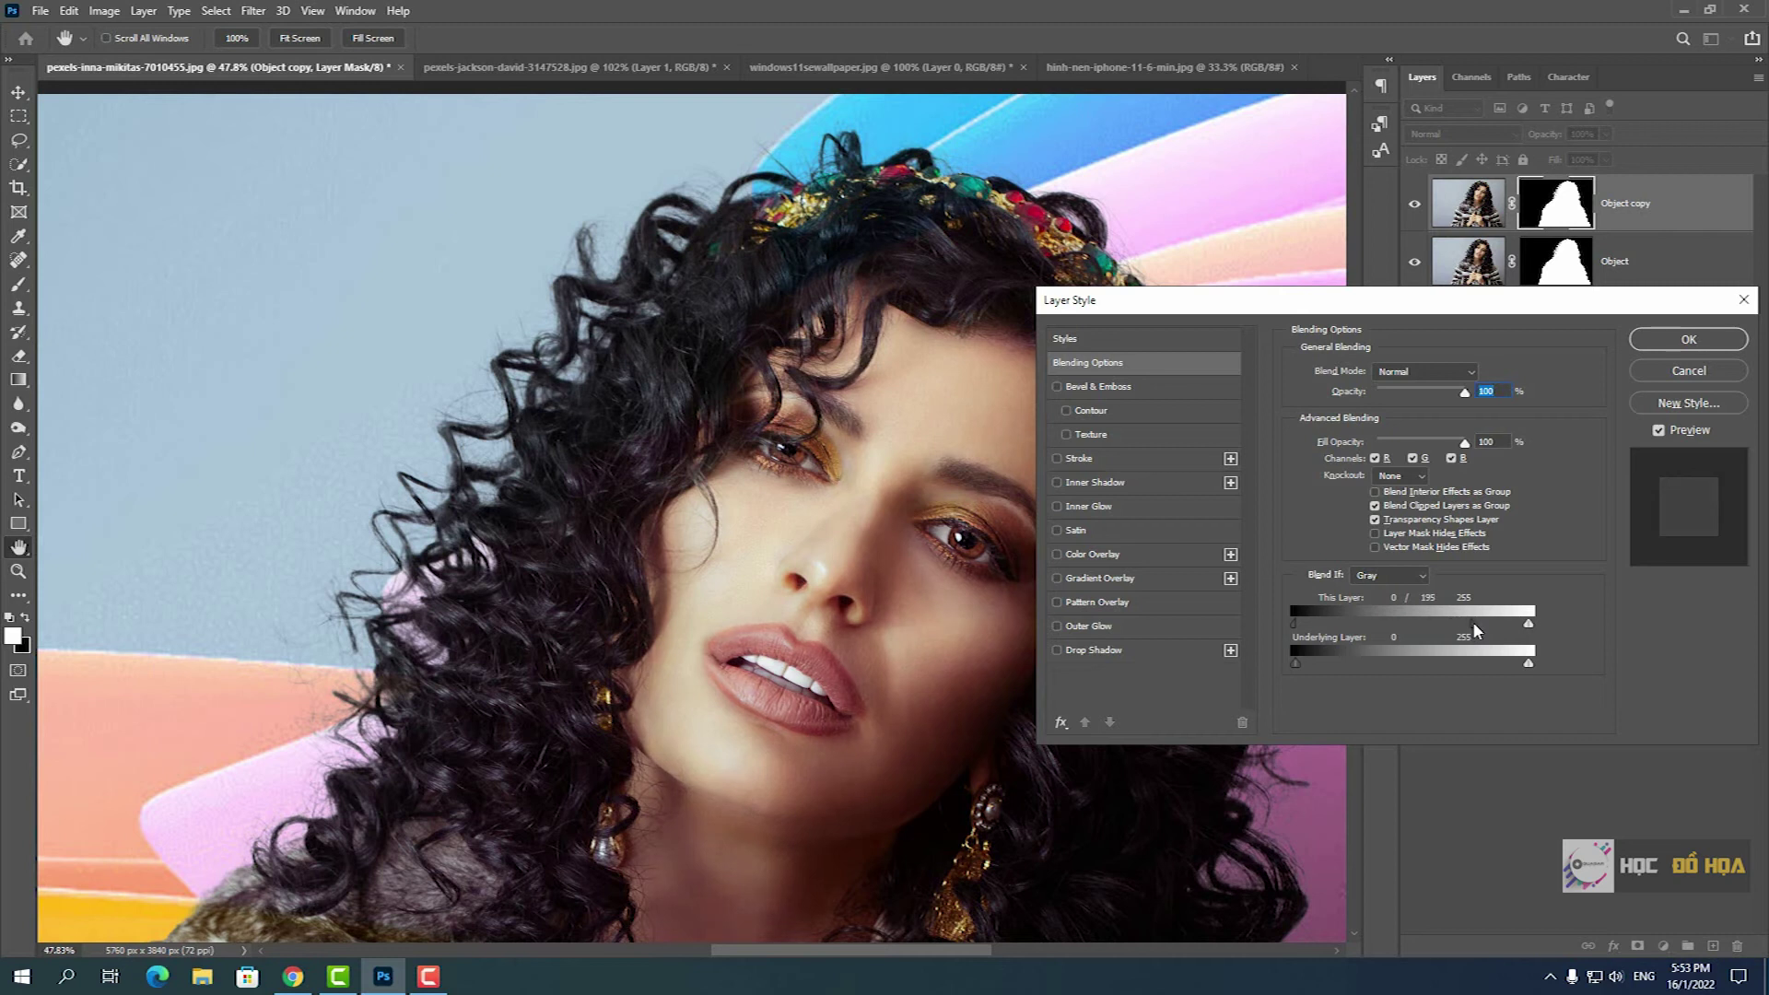
drag(1294, 623, 1301, 622)
drag(1477, 631, 1507, 631)
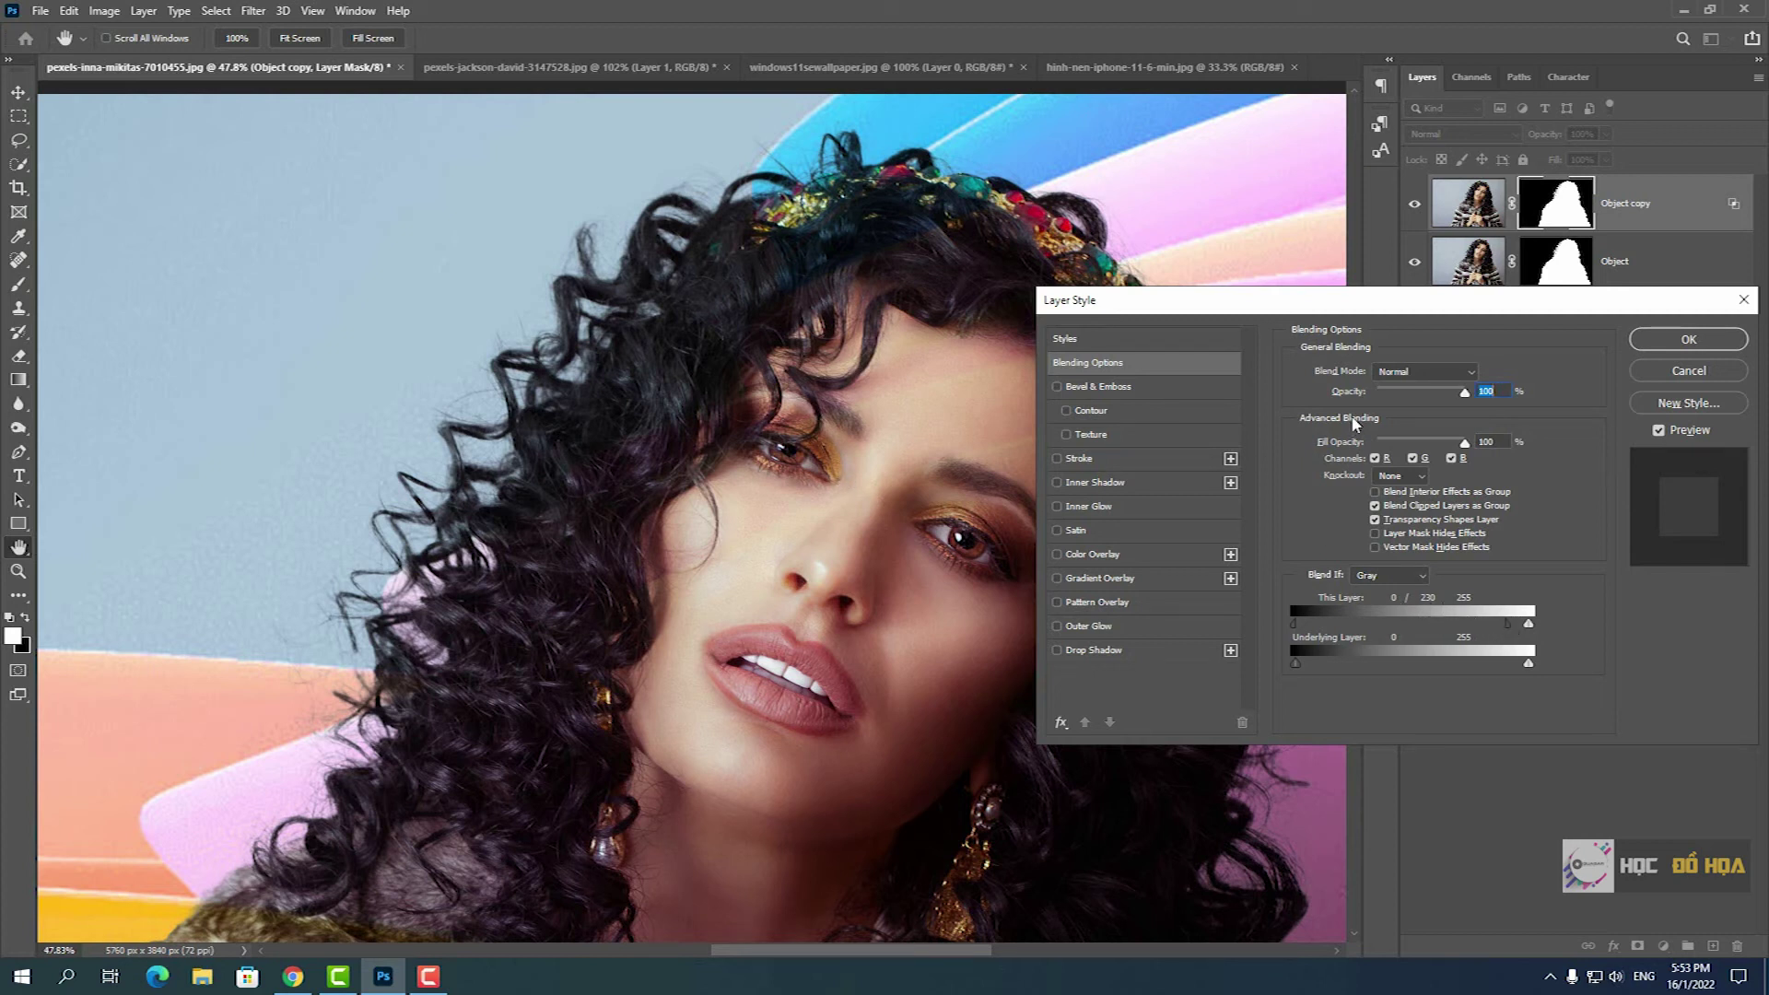
- Split the This Layer highlight slider at 230/239 and apply the blending options
drag(1245, 306, 1291, 250)
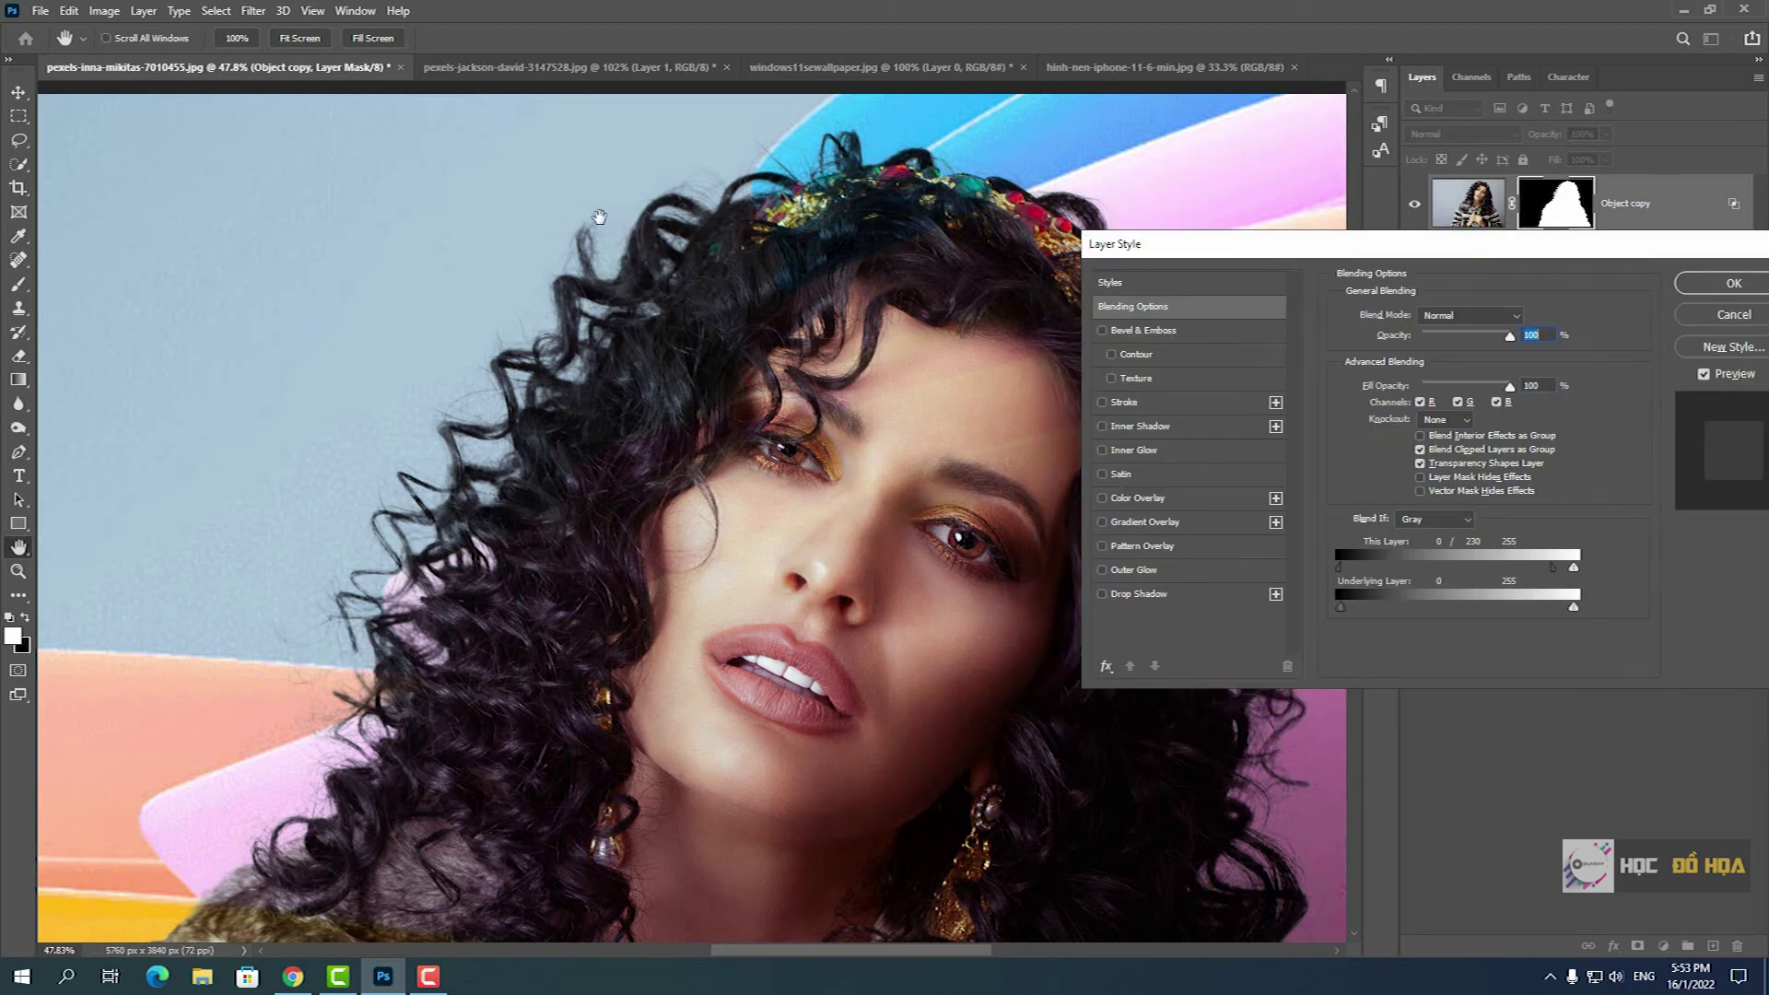
drag(1314, 249, 1292, 385)
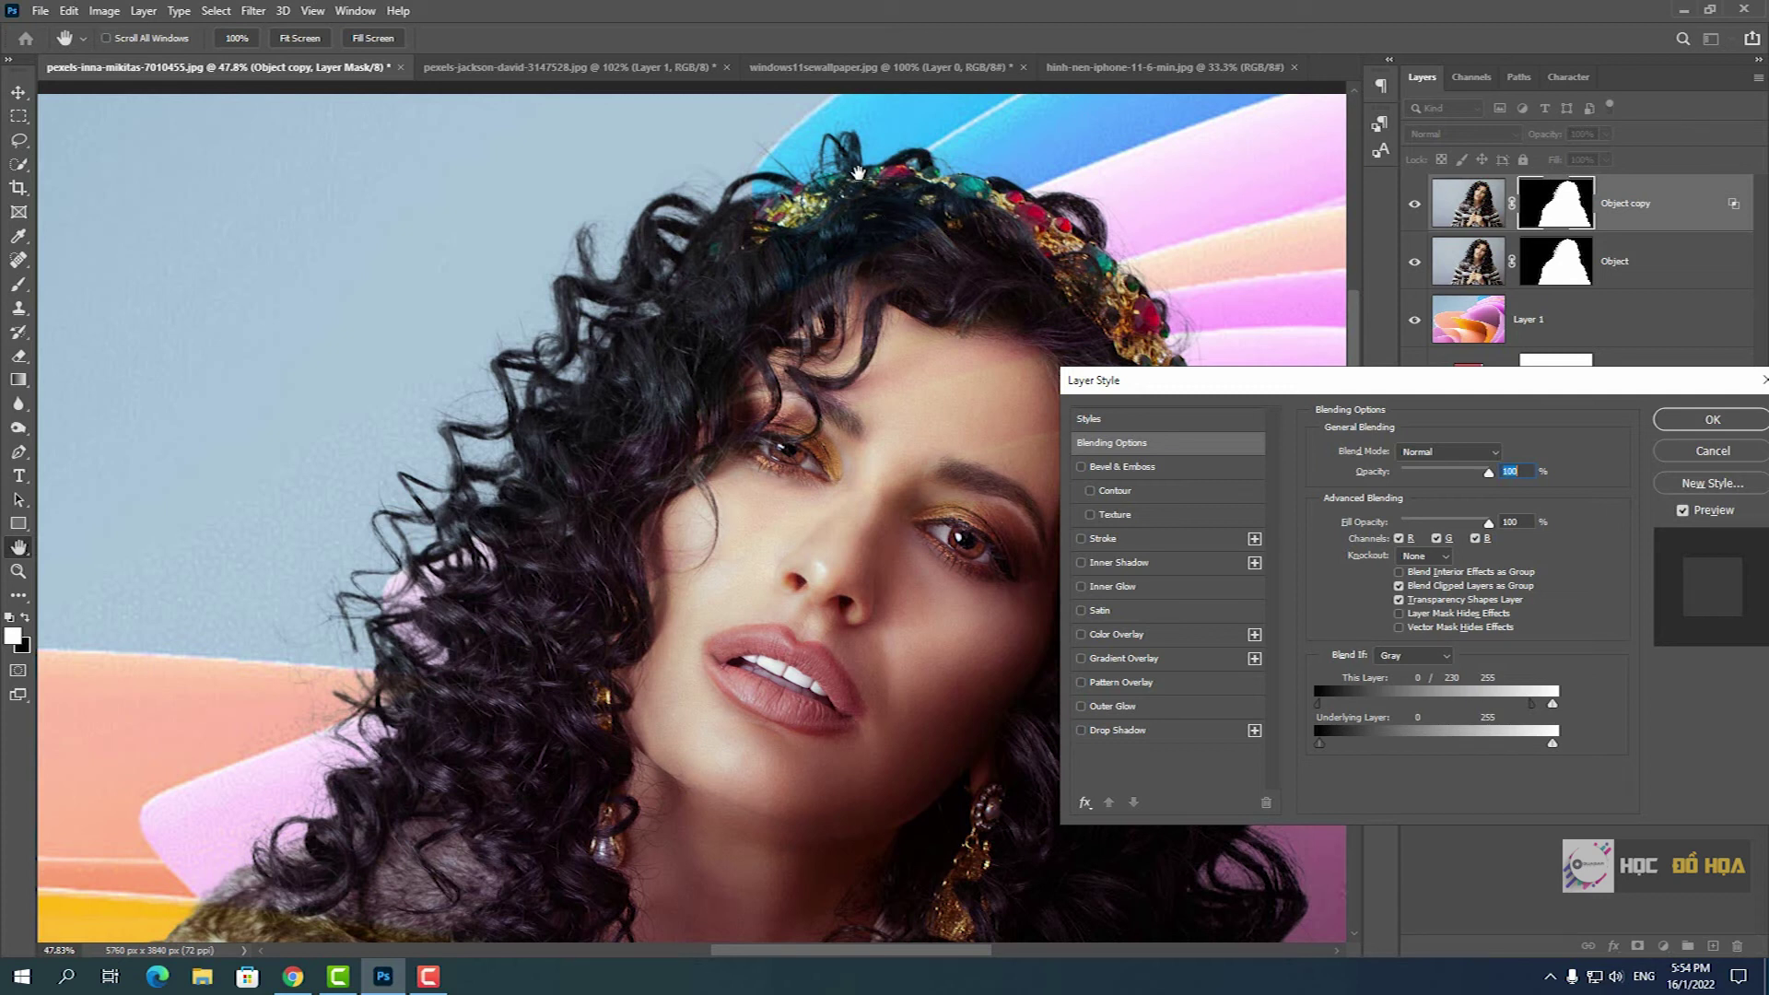
drag(1378, 380, 1283, 317)
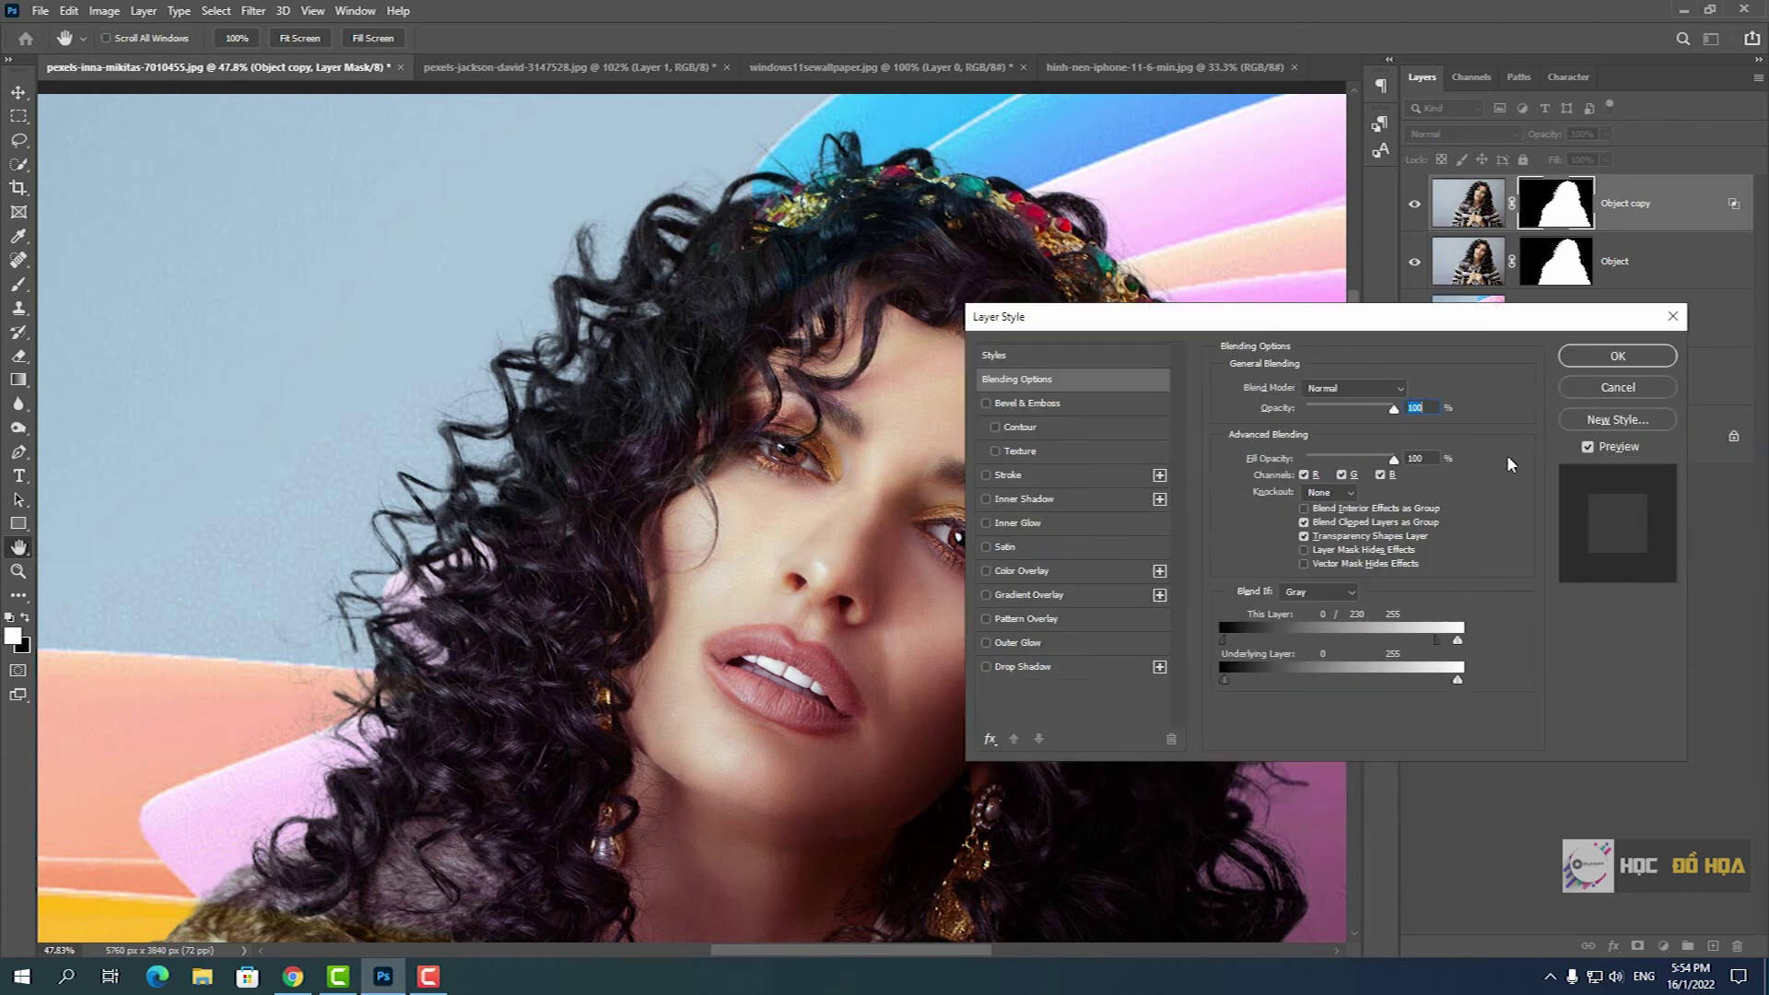
drag(1437, 641, 1454, 638)
drag(1401, 641, 1463, 648)
drag(1198, 316, 669, 256)
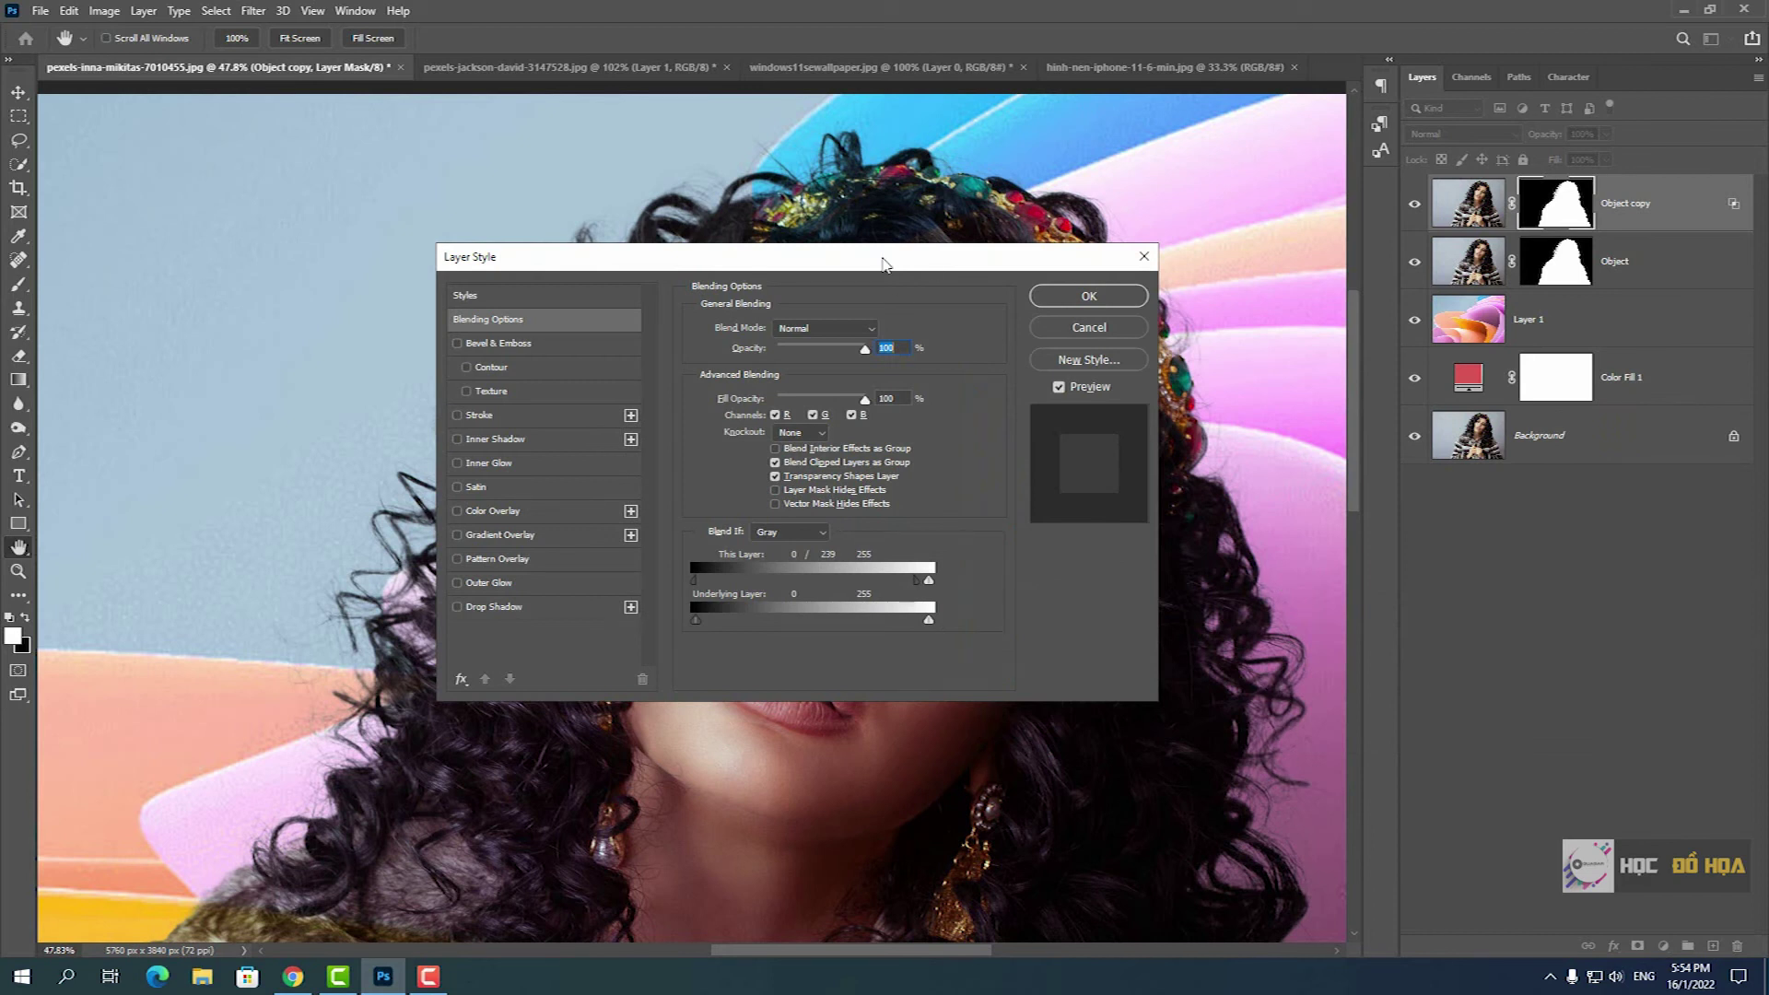
drag(853, 260, 741, 237)
click(978, 271)
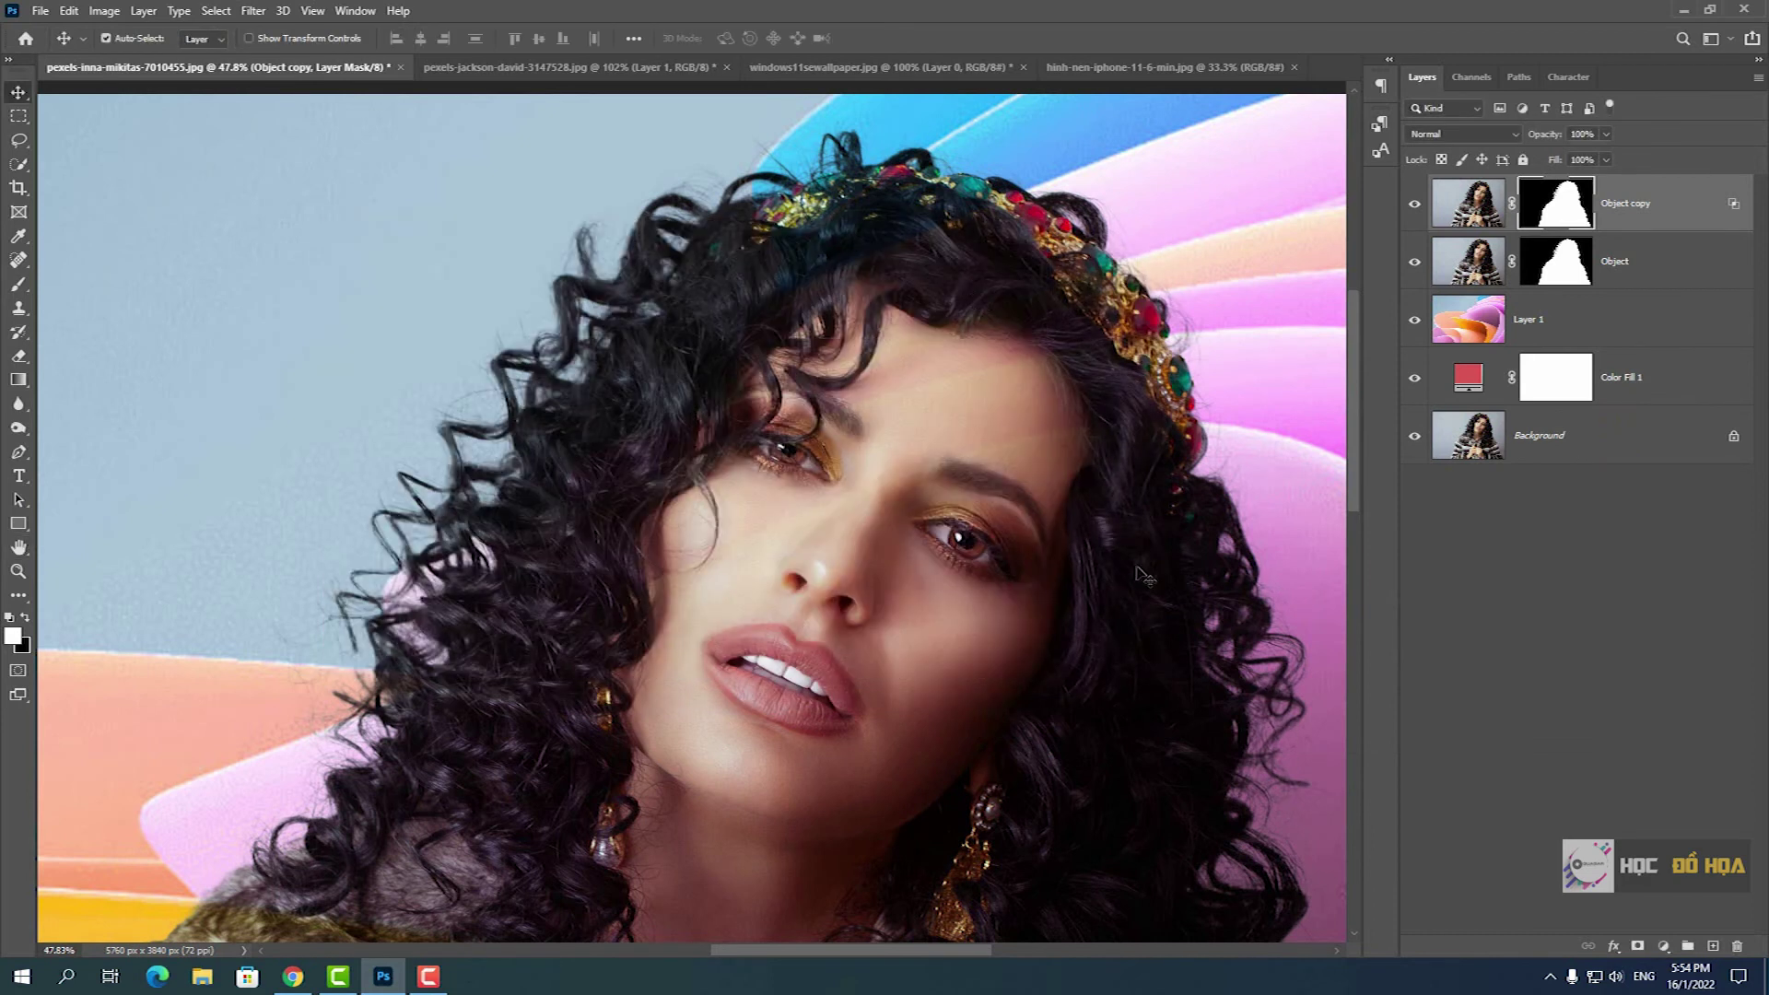
scroll(1124, 509, up, 2)
scroll(1124, 510, up, 1)
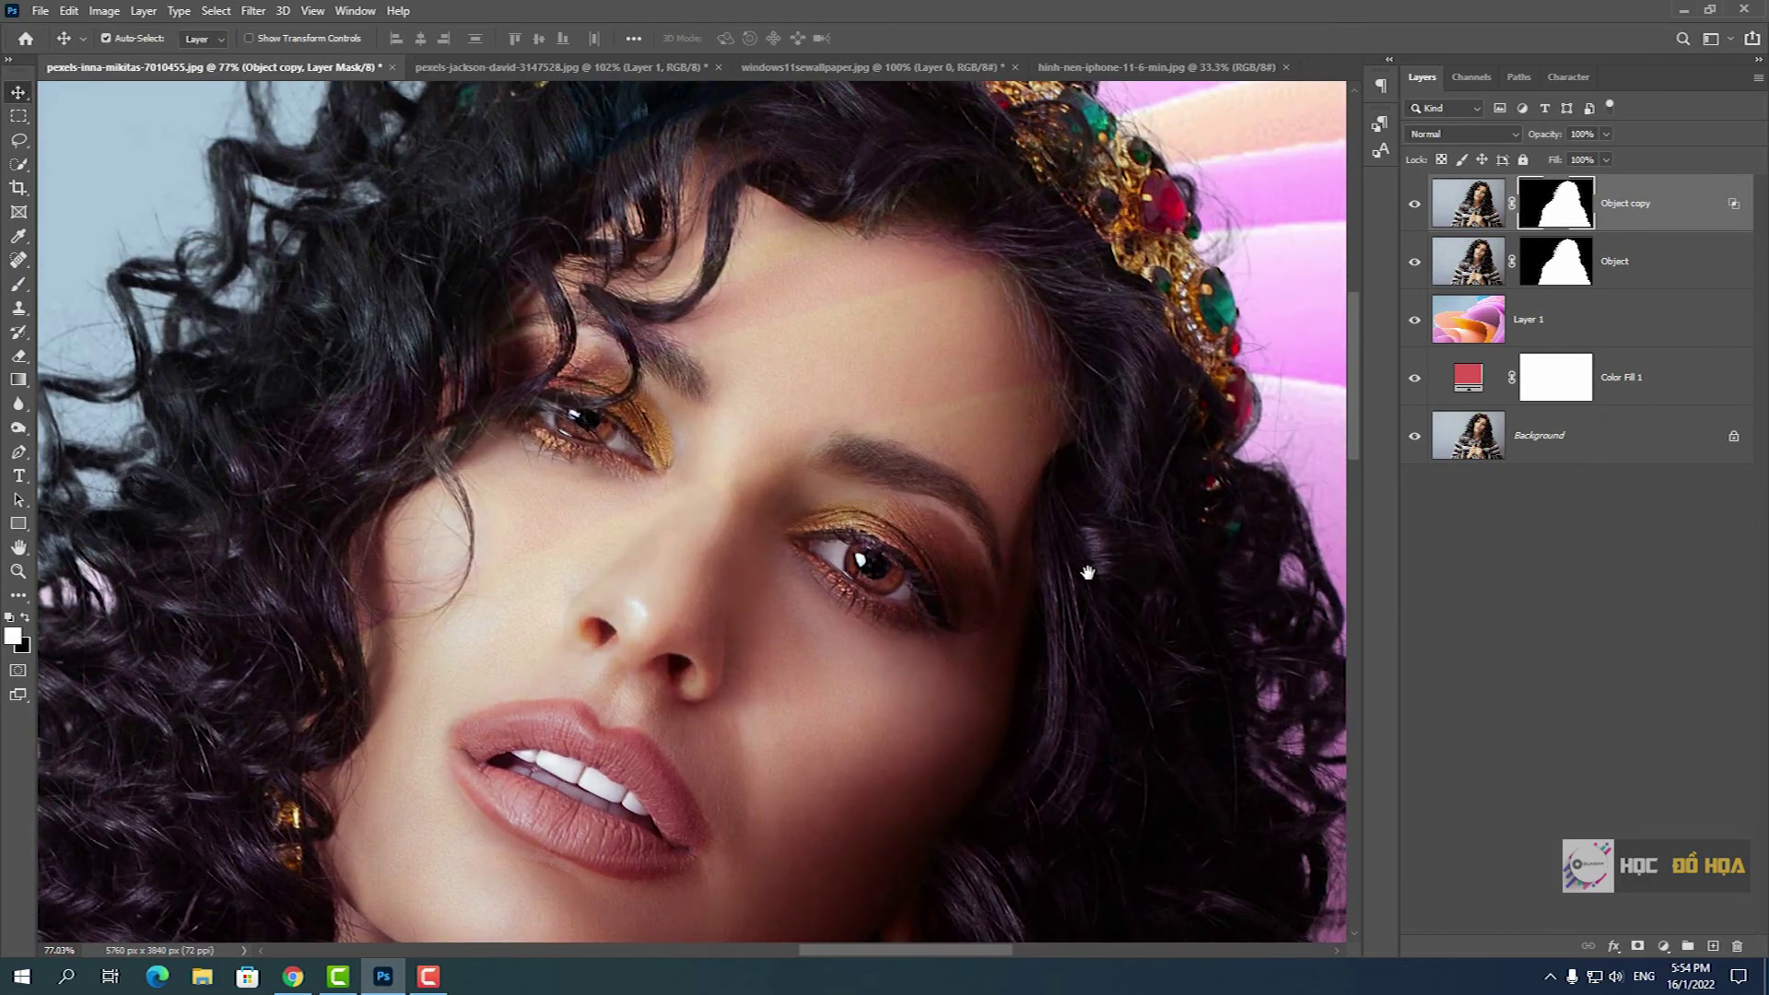
scroll(1125, 553, up, 2)
scroll(936, 597, up, 1)
scroll(921, 553, up, 1)
scroll(921, 553, up, 1)
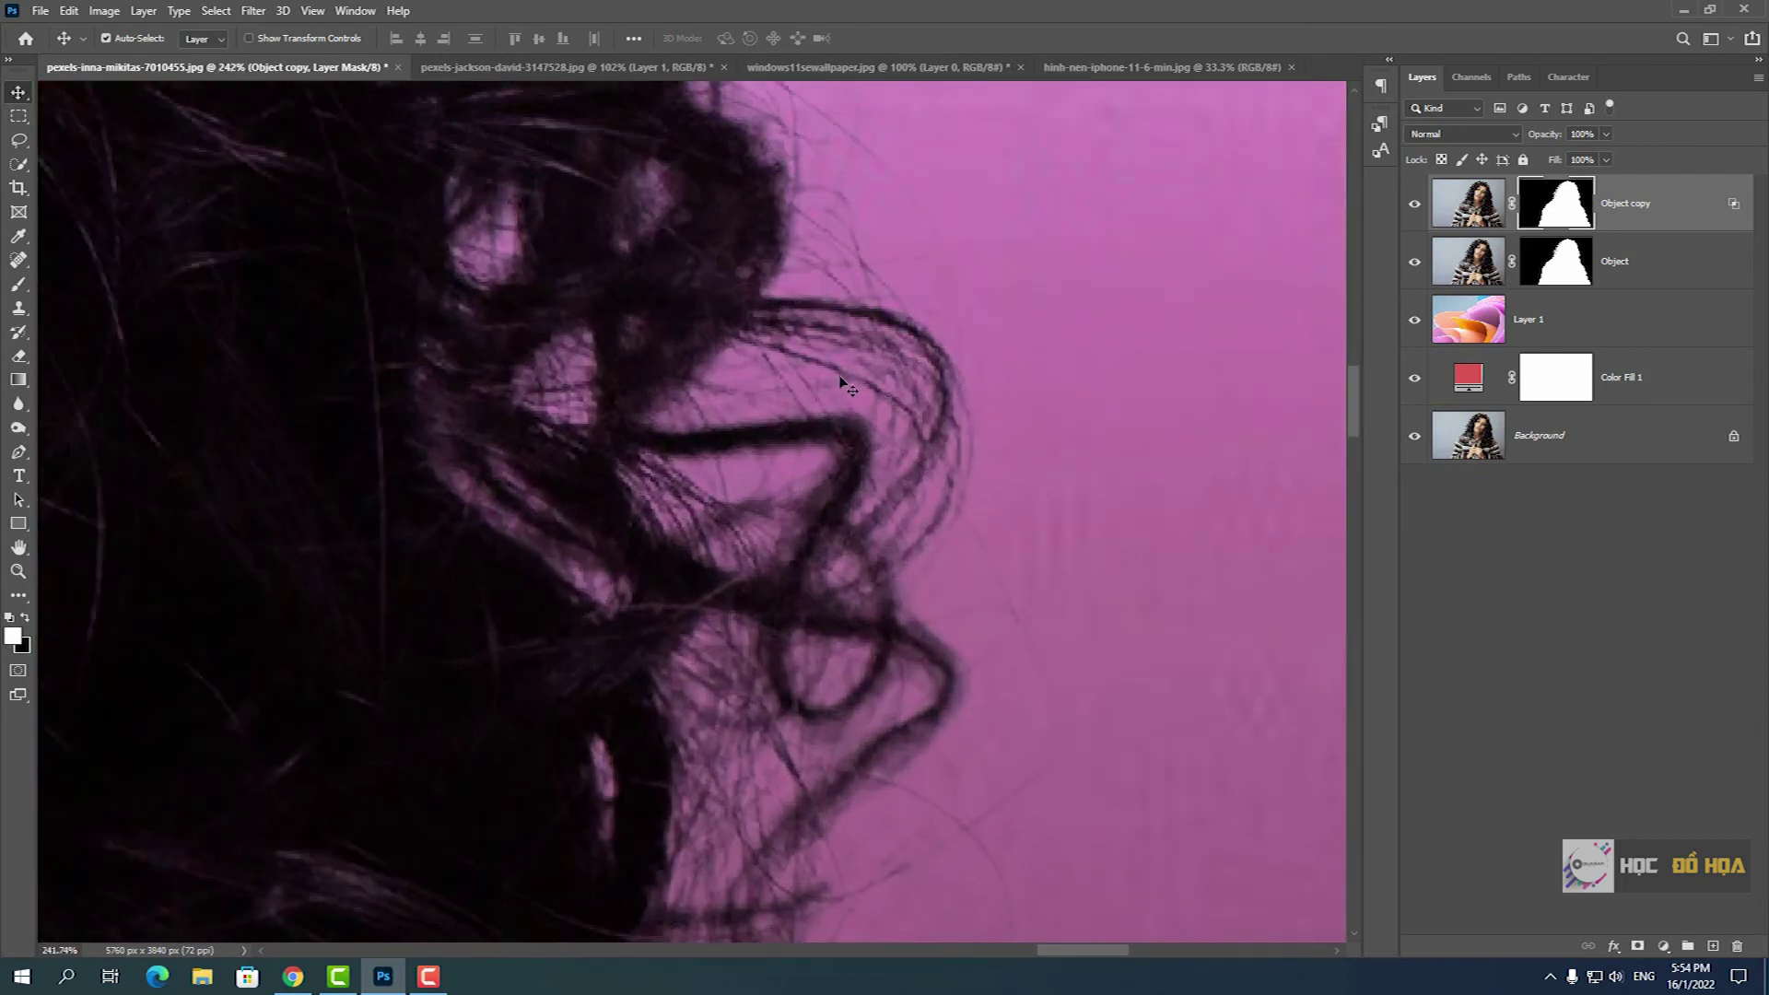
scroll(953, 433, up, 1)
scroll(954, 431, up, 2)
scroll(890, 312, down, 2)
scroll(945, 318, down, 2)
scroll(908, 597, down, 2)
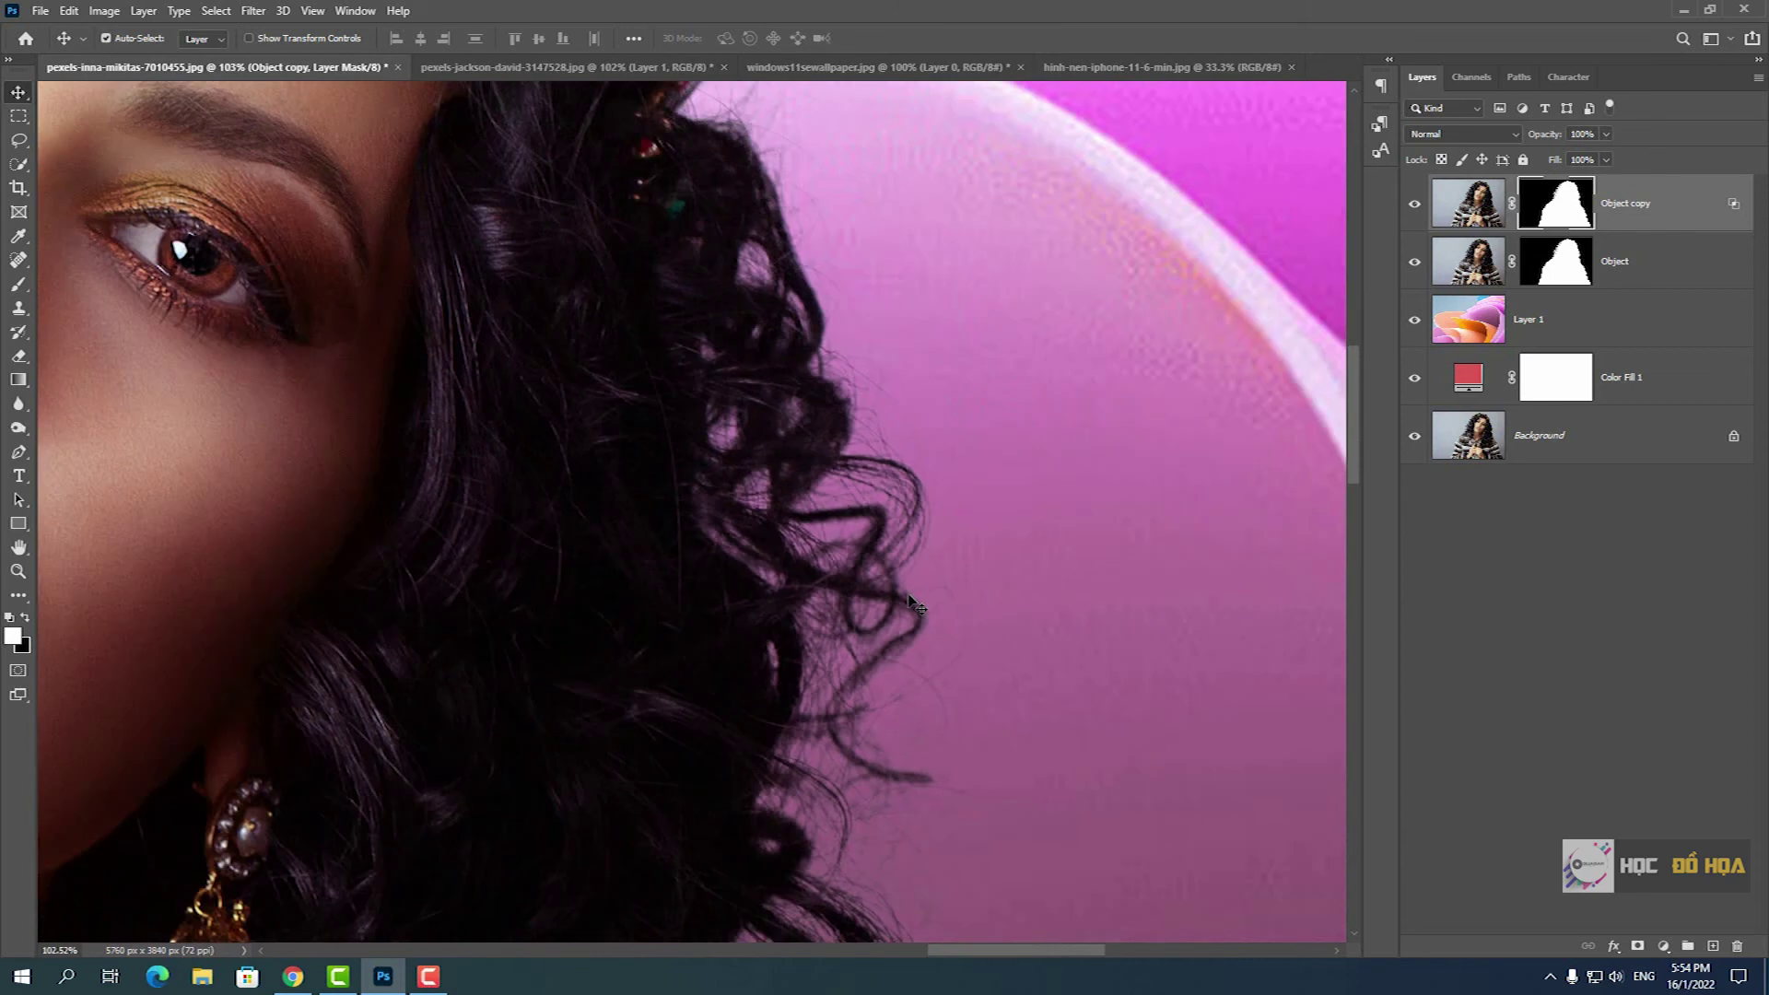
scroll(847, 355, down, 2)
scroll(889, 456, down, 2)
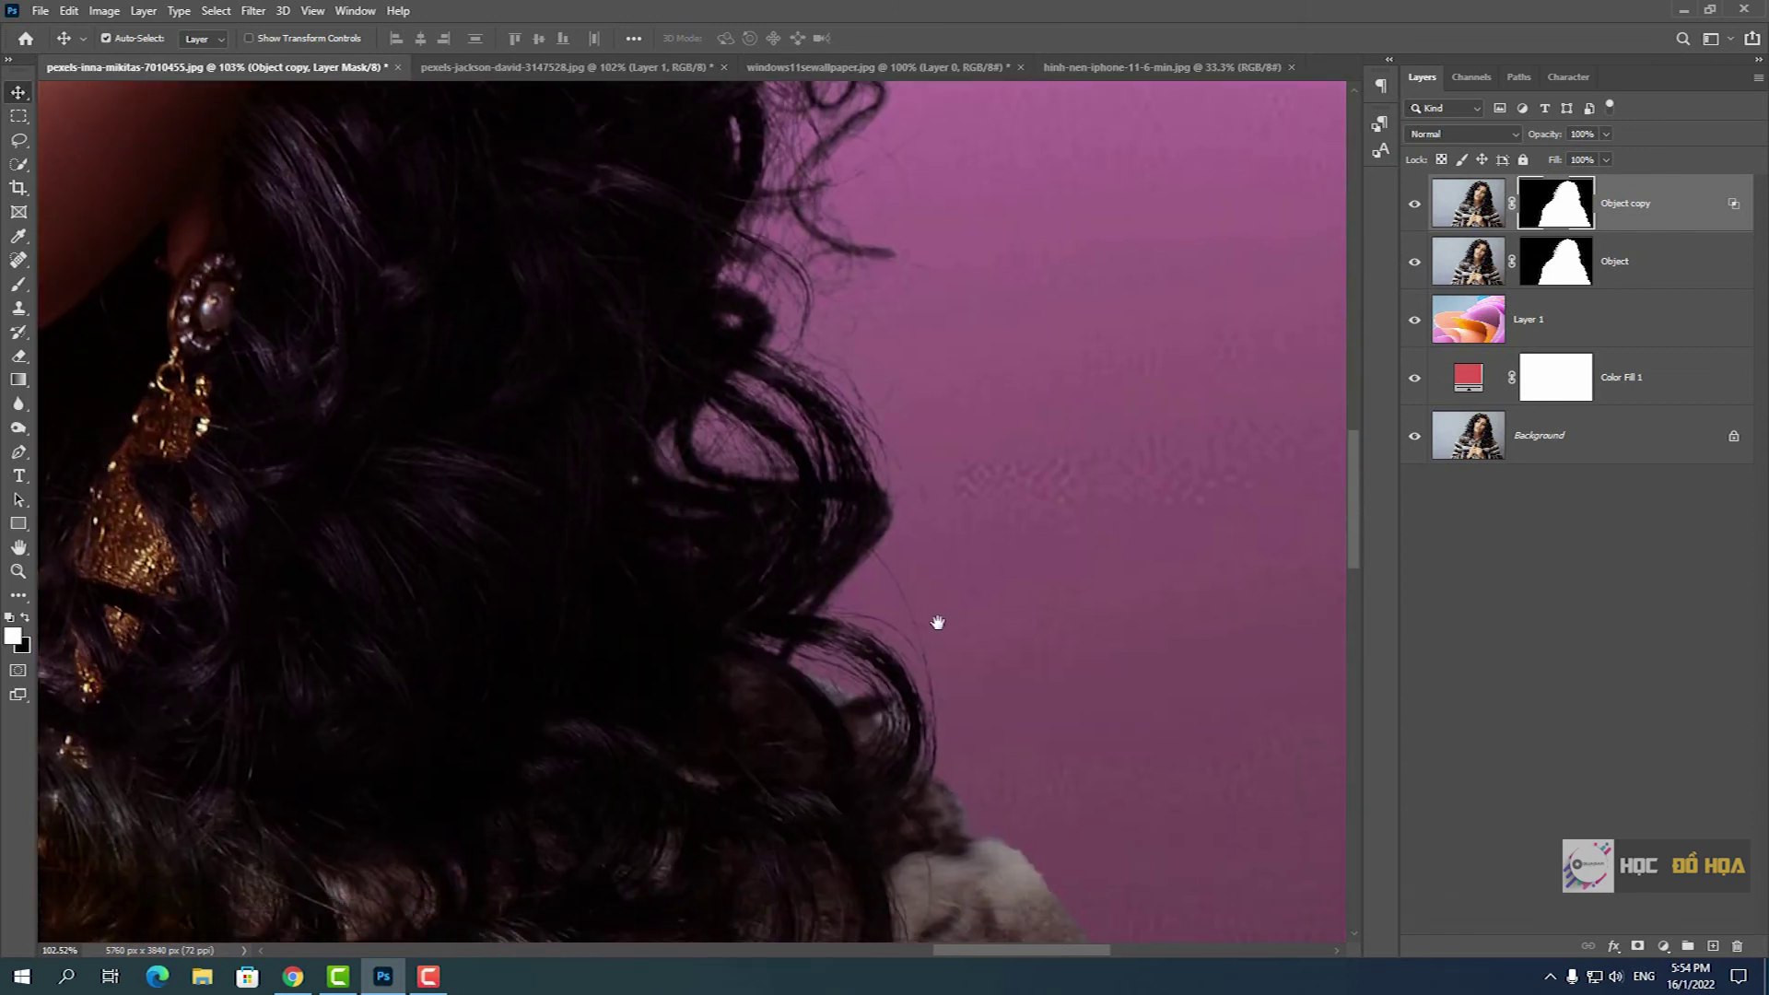
scroll(983, 746, up, 2)
scroll(787, 426, up, 2)
scroll(829, 415, down, 2)
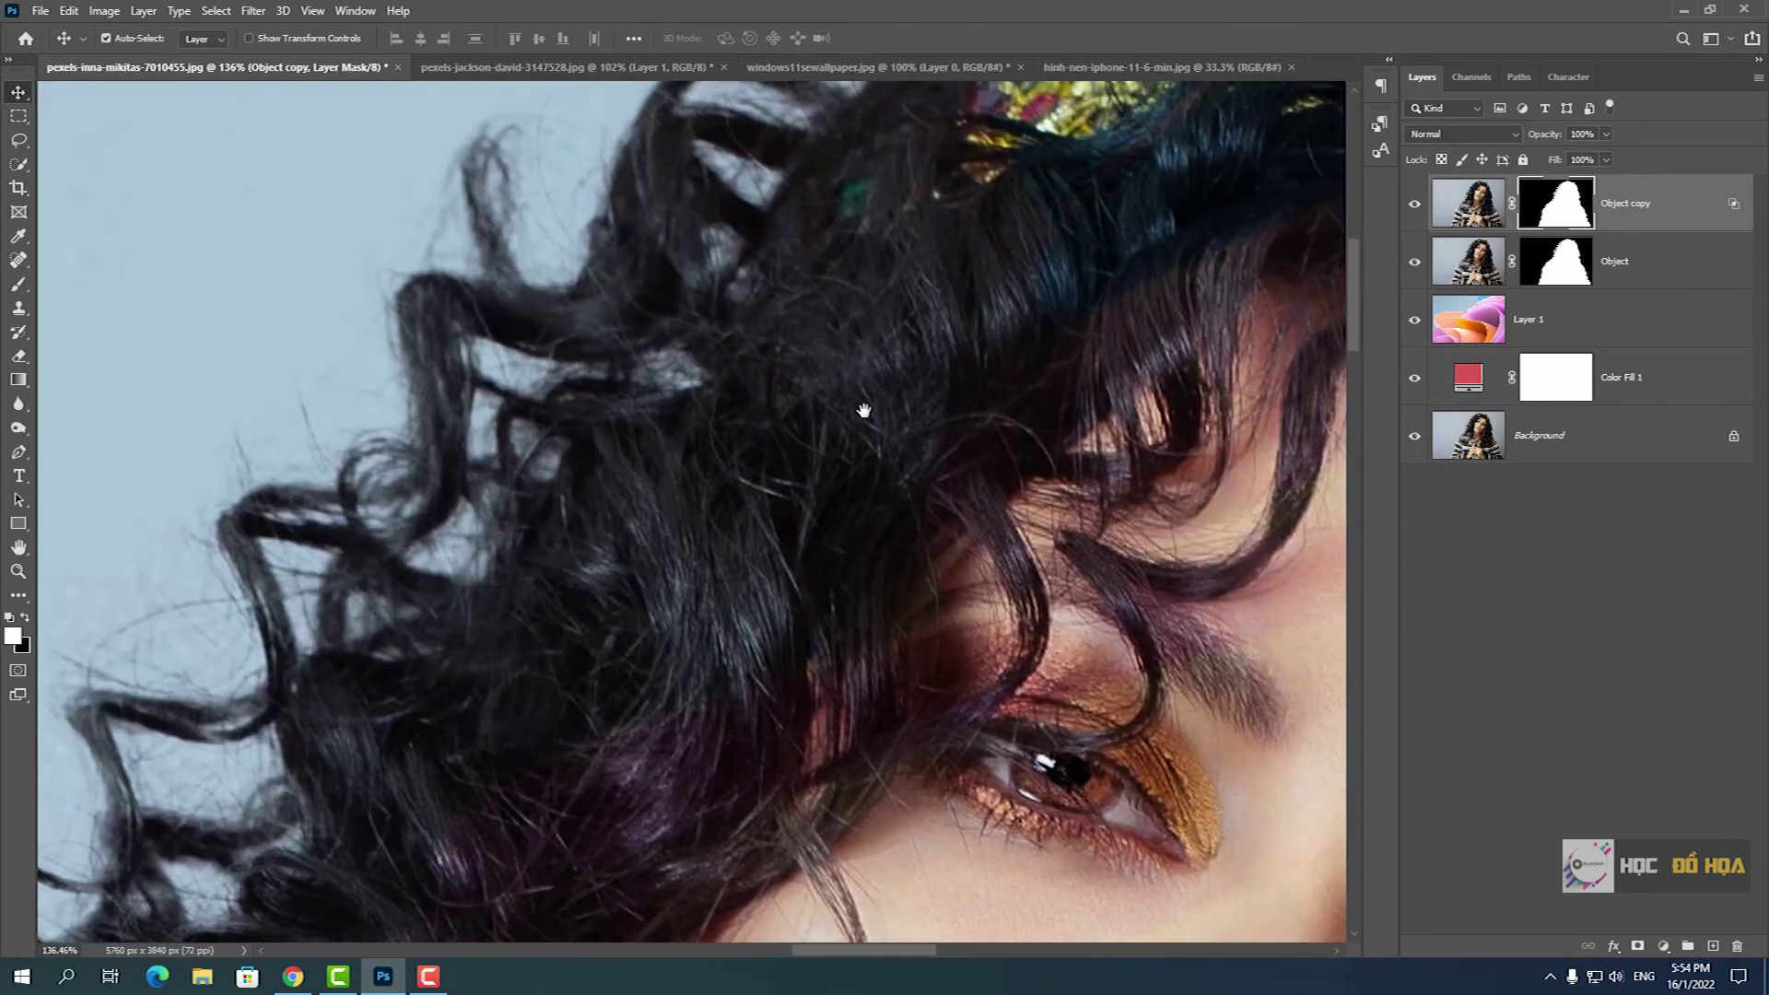
scroll(922, 405, down, 2)
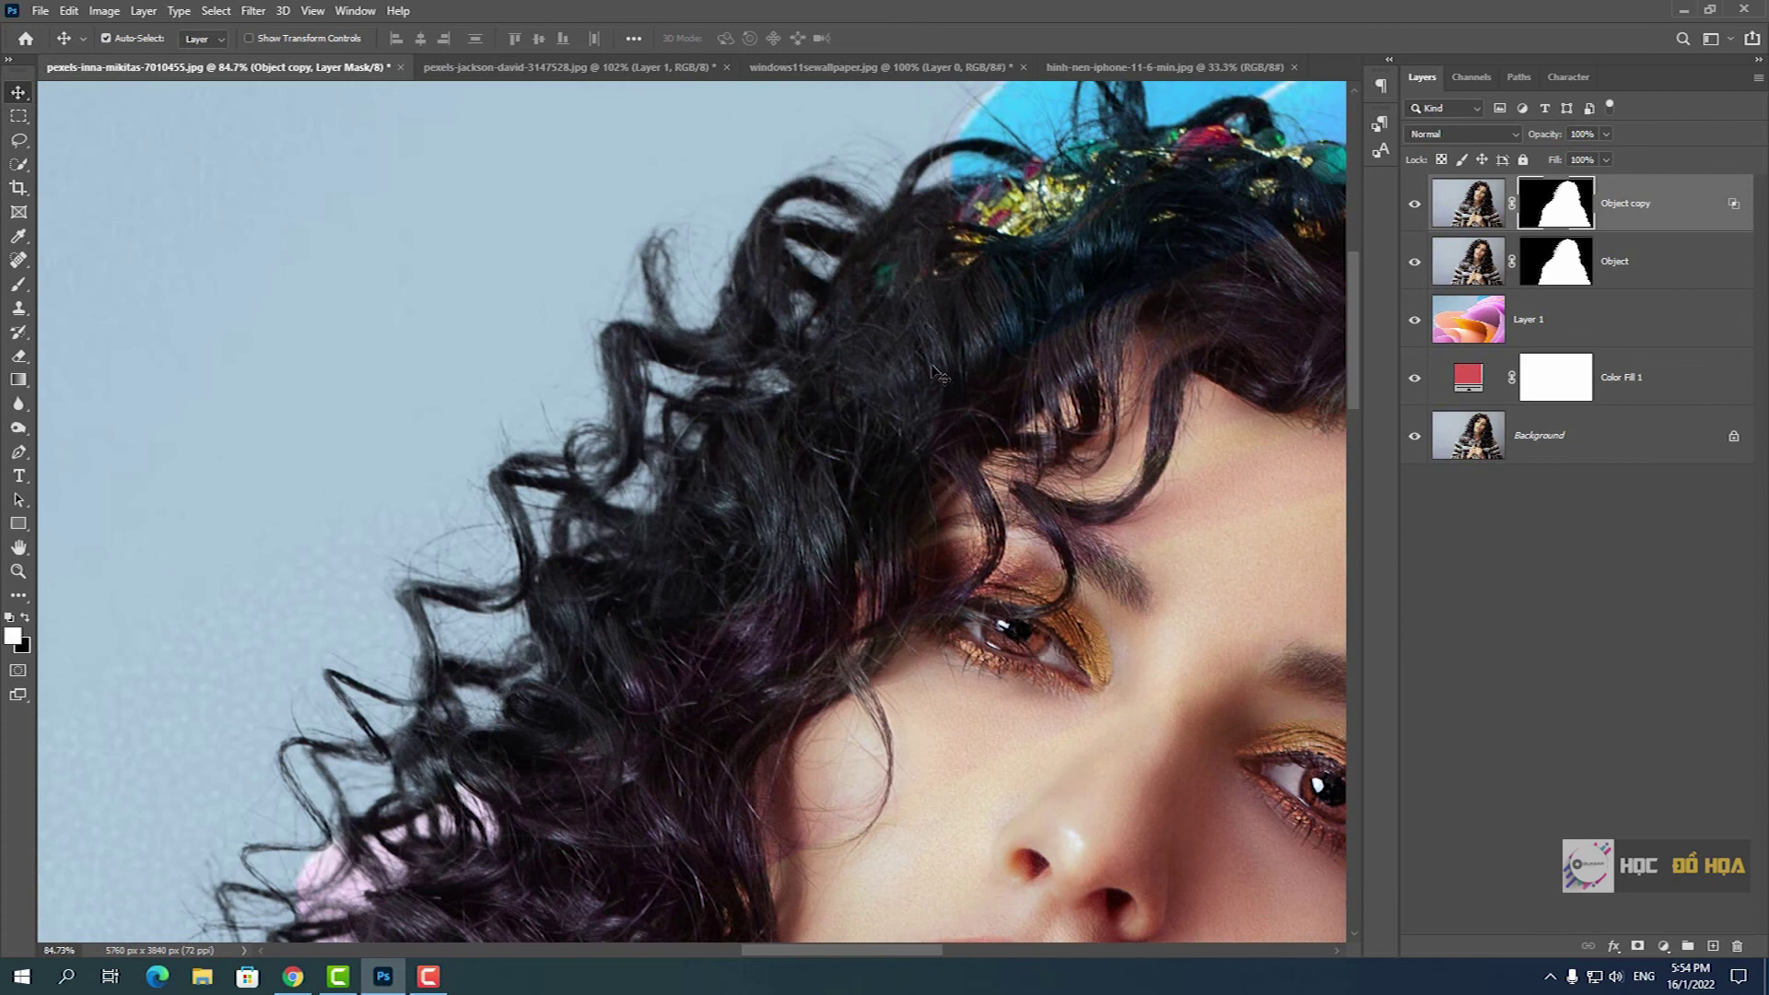
scroll(958, 389, down, 2)
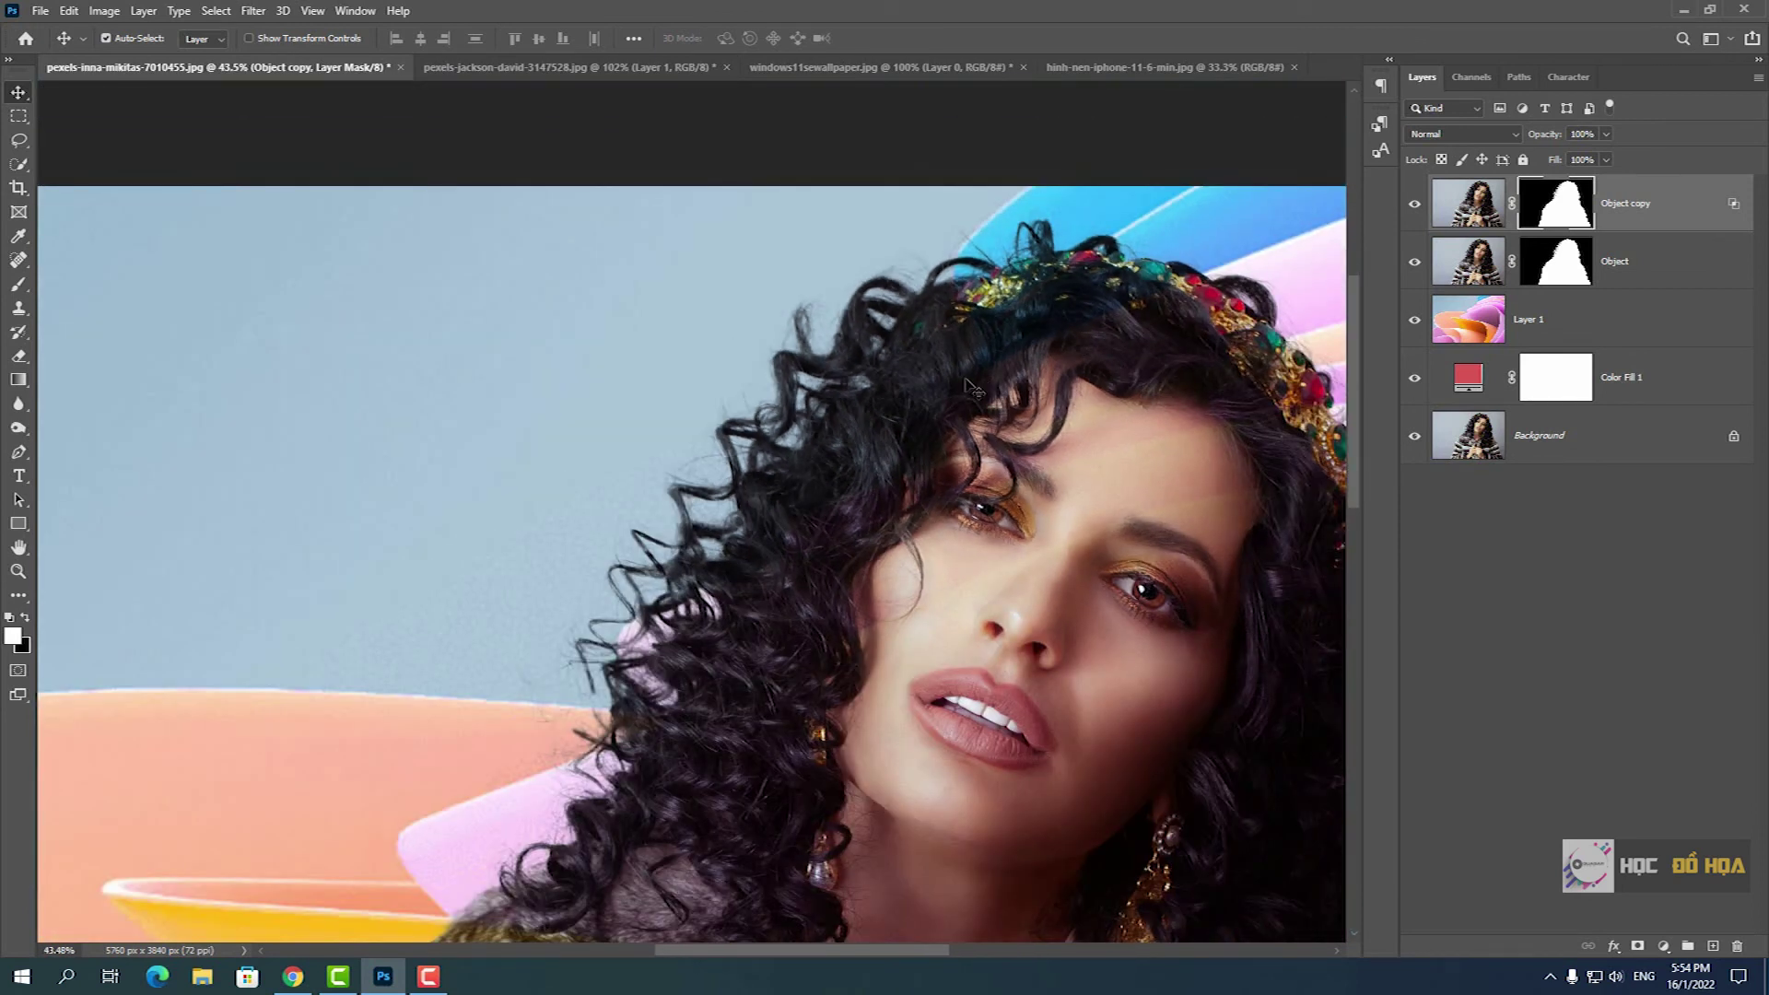
mouse_move(1111, 401)
mouse_down()
mouse_move(790, 263)
mouse_move(824, 228)
mouse_up()
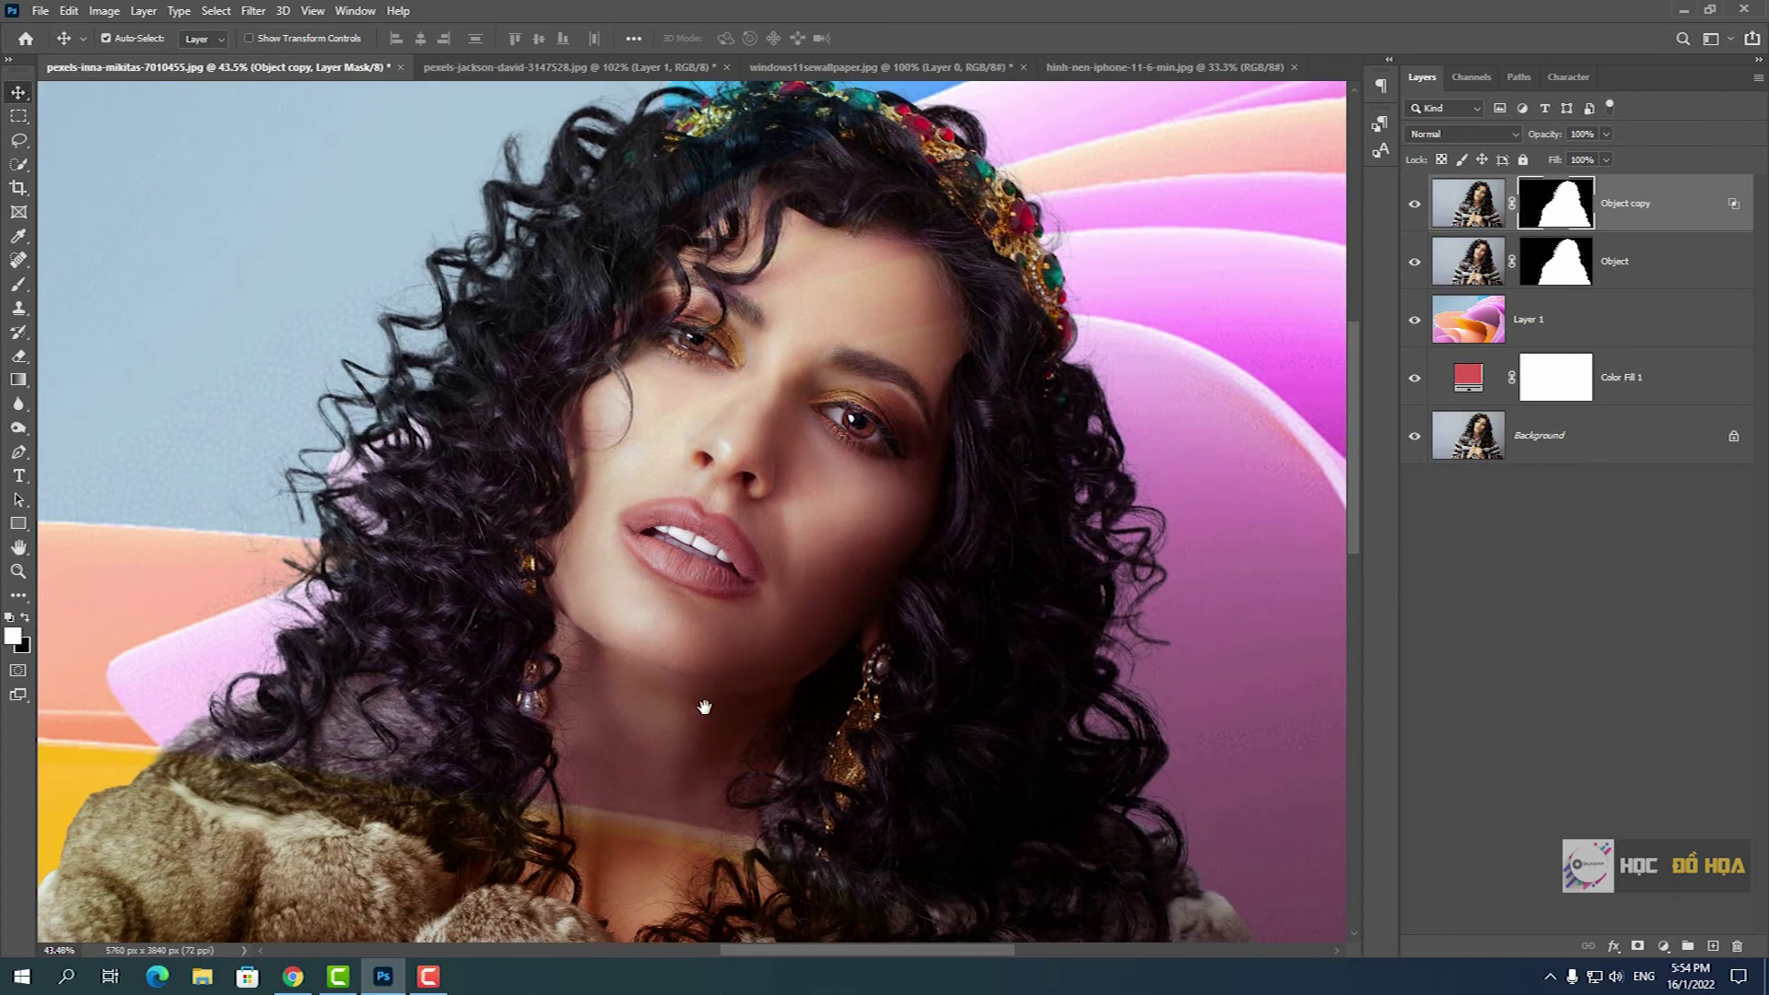
scroll(704, 707, up, 5)
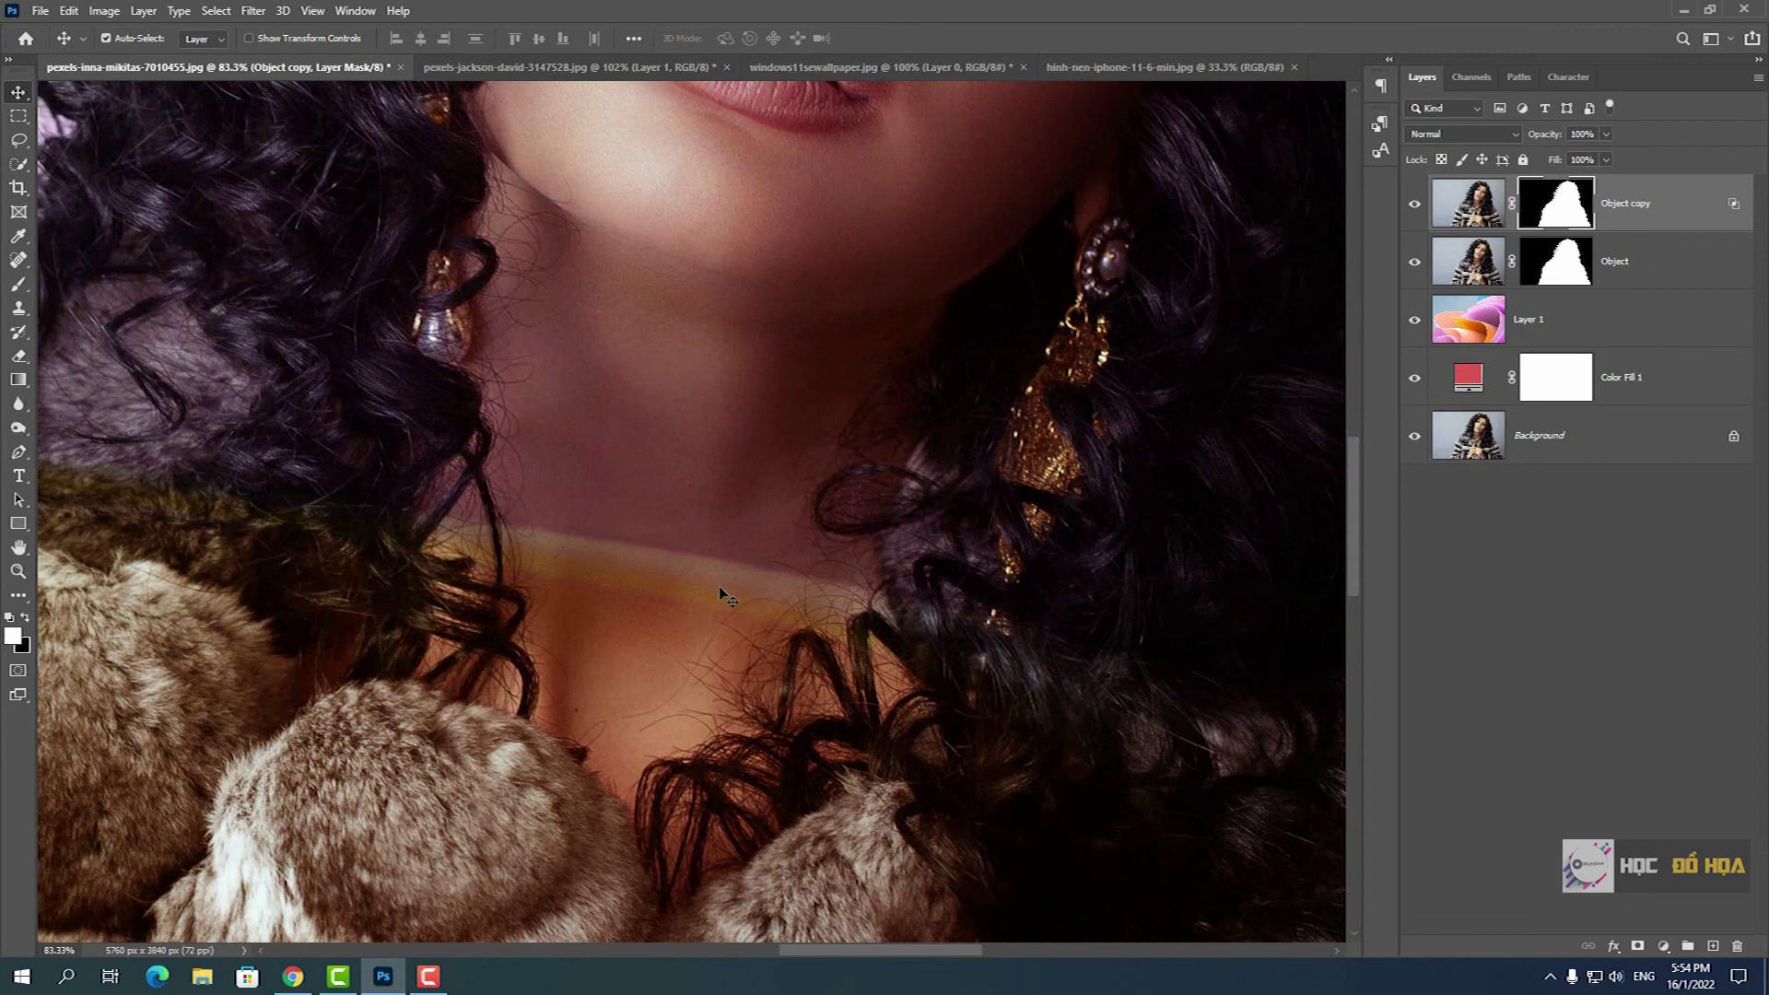
scroll(719, 586, down, 5)
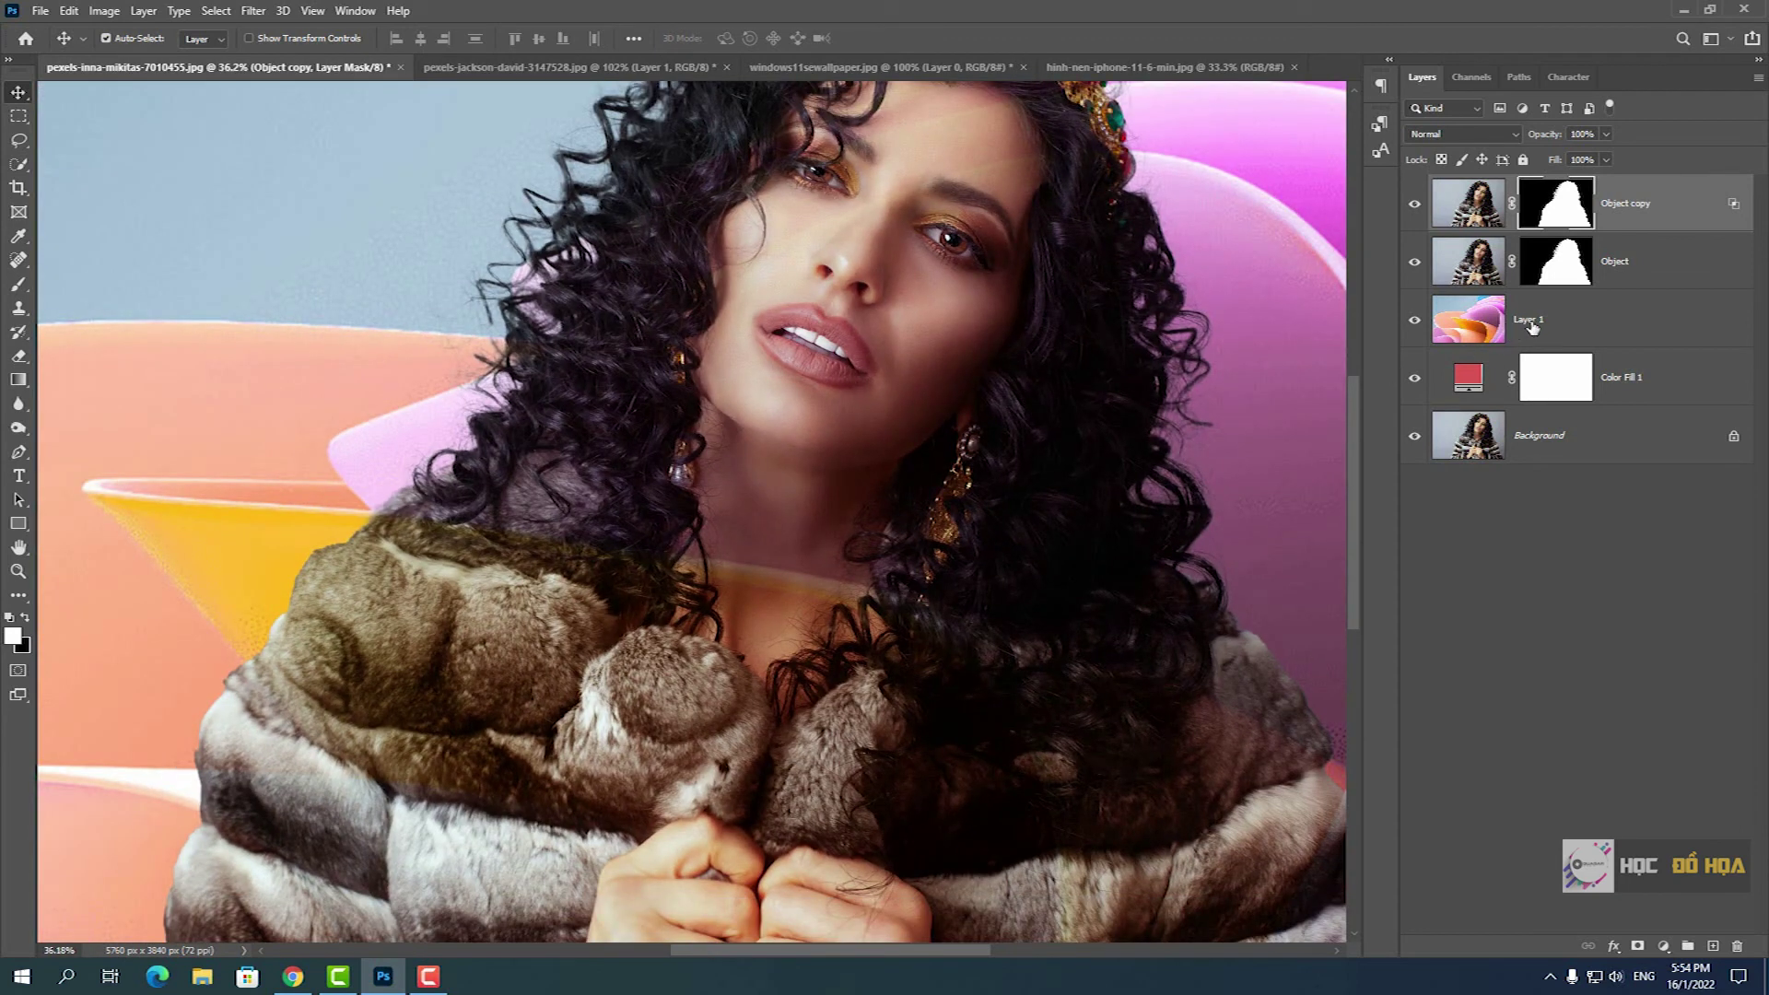
scroll(920, 339, up, 1)
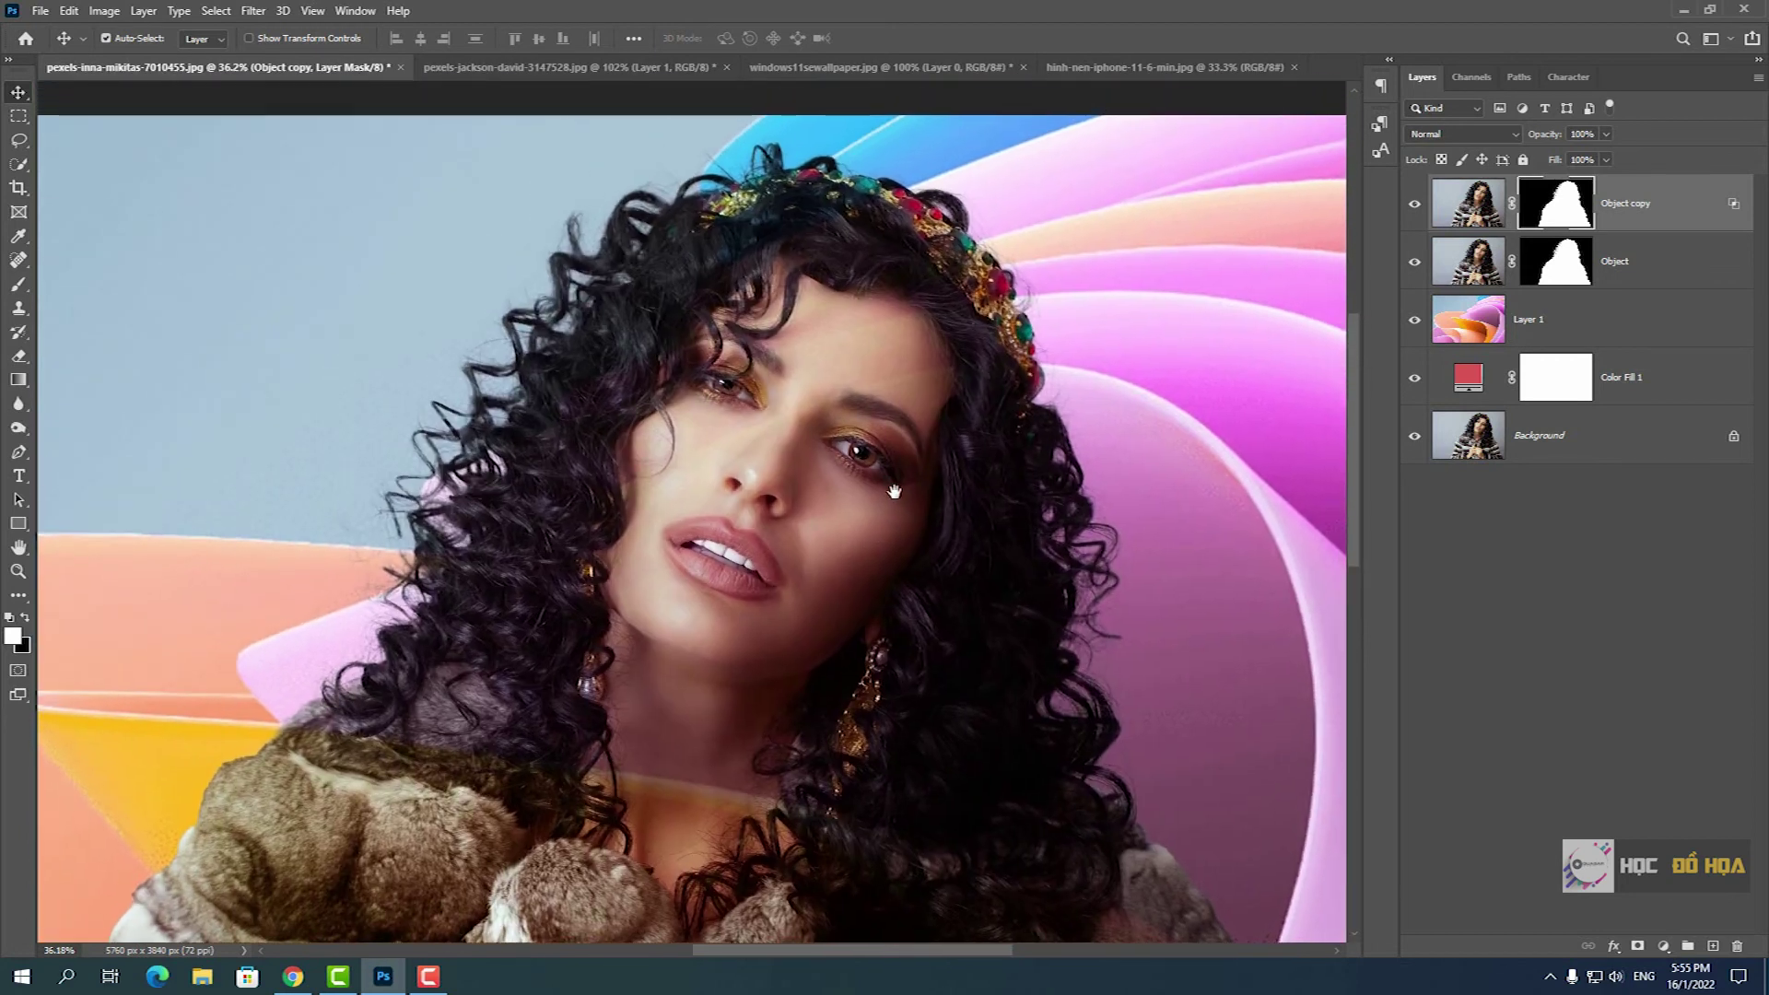
scroll(901, 355, up, 1)
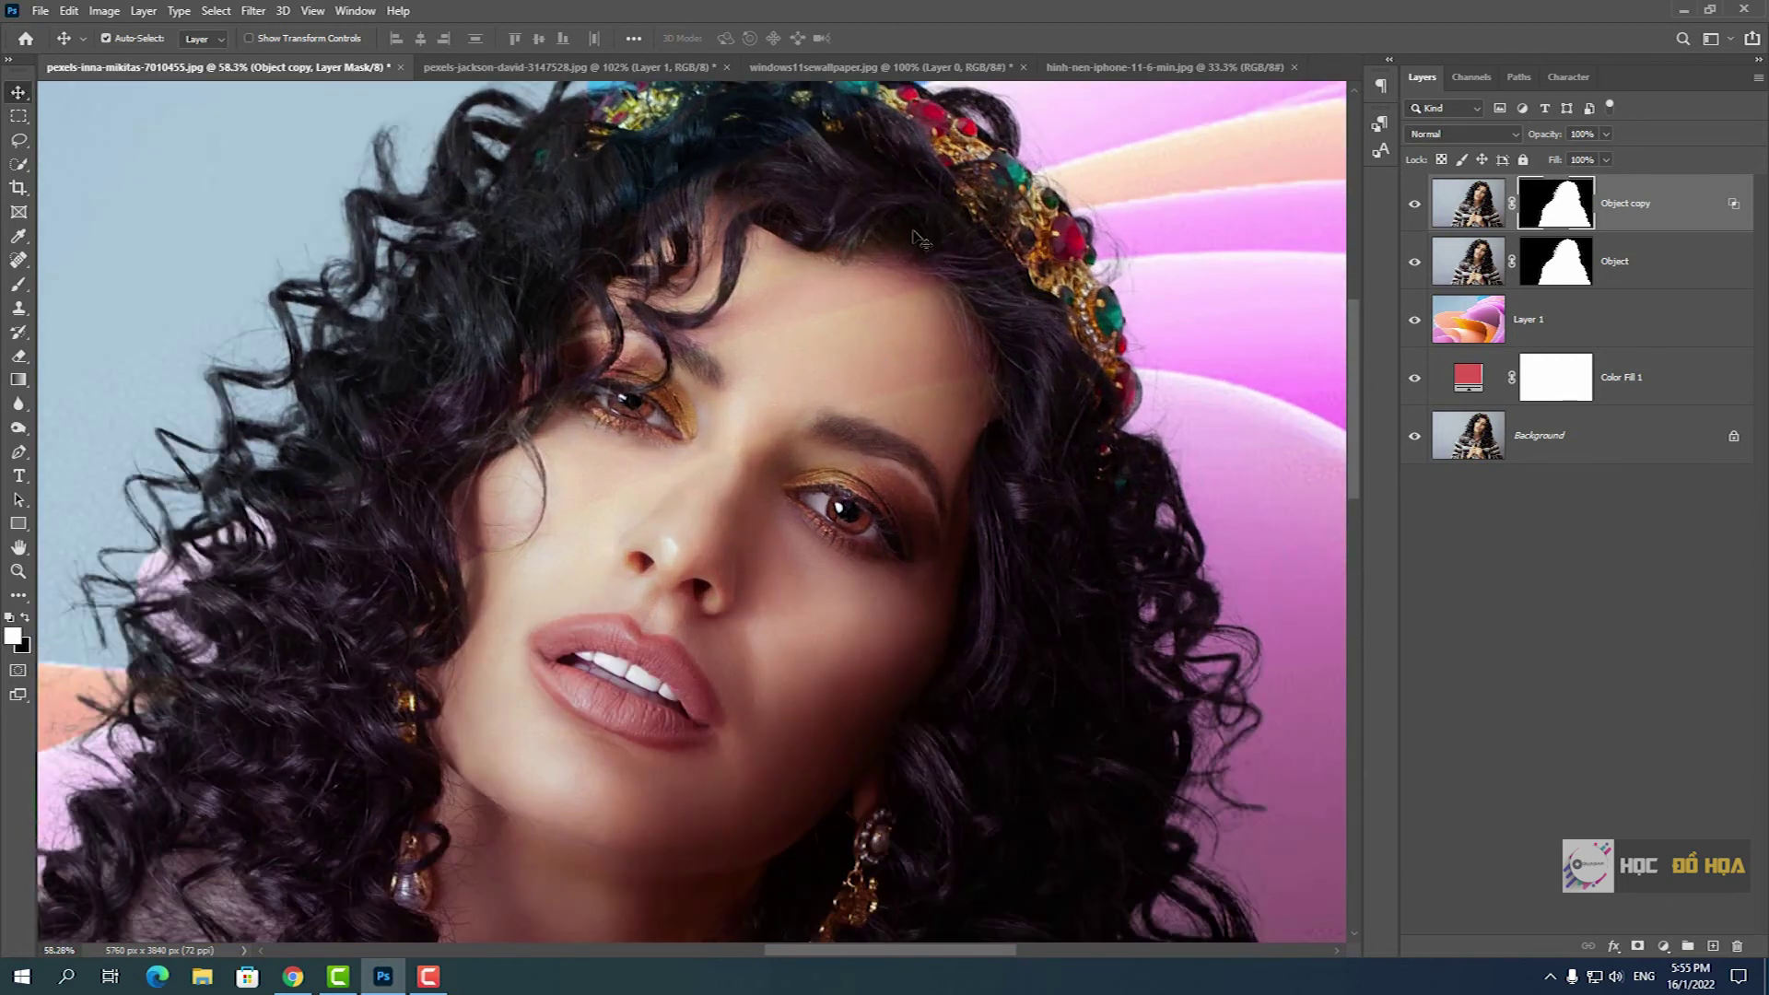
mouse_move(751, 216)
mouse_down()
mouse_move(787, 298)
mouse_move(803, 255)
mouse_up()
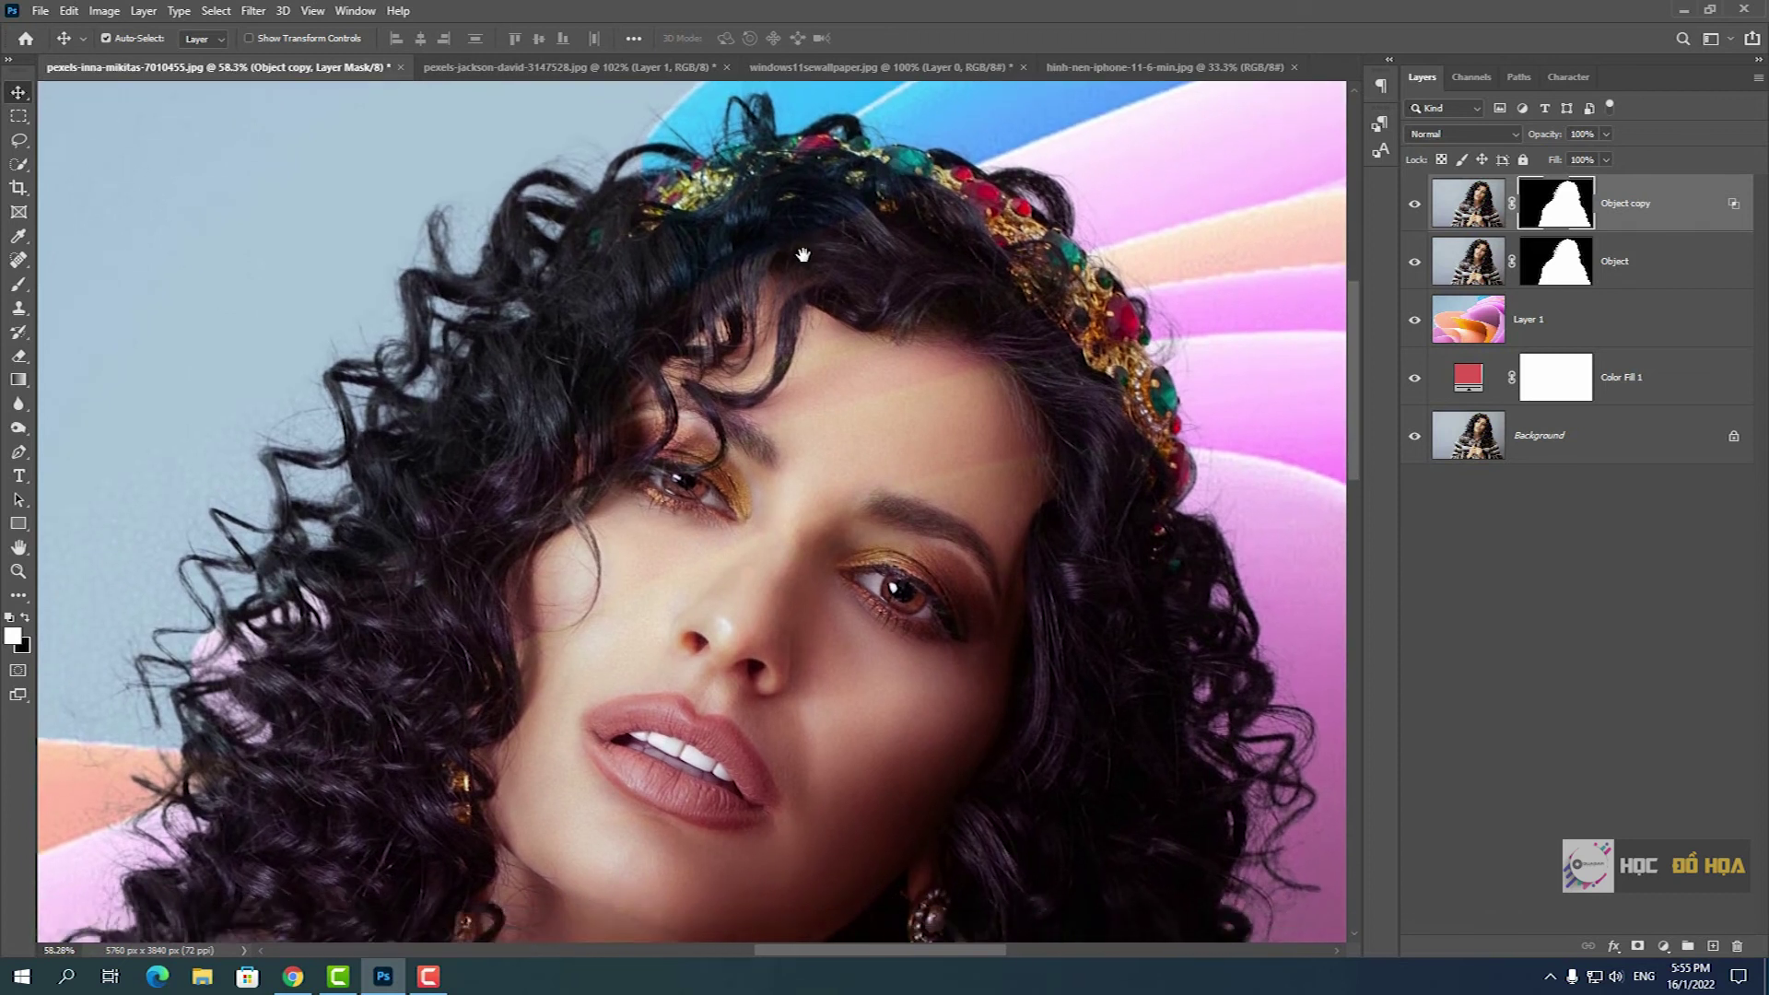
scroll(906, 398, down, 2)
scroll(906, 398, down, 1)
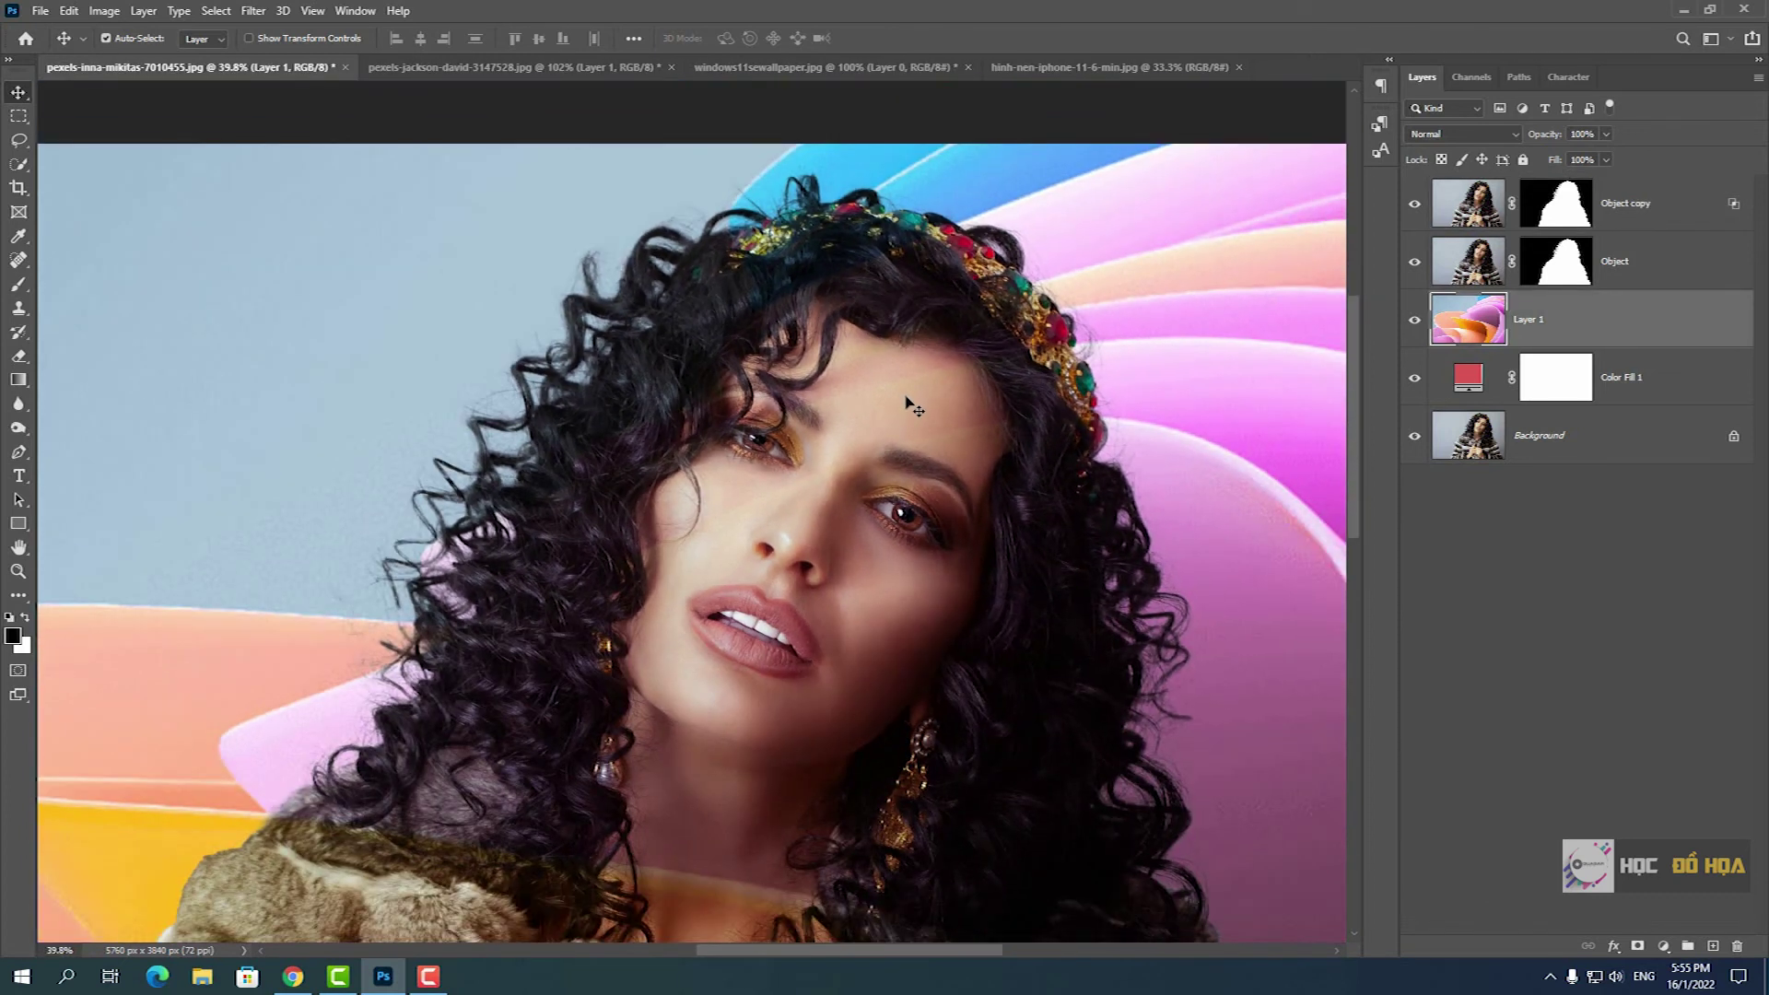
scroll(906, 398, down, 1)
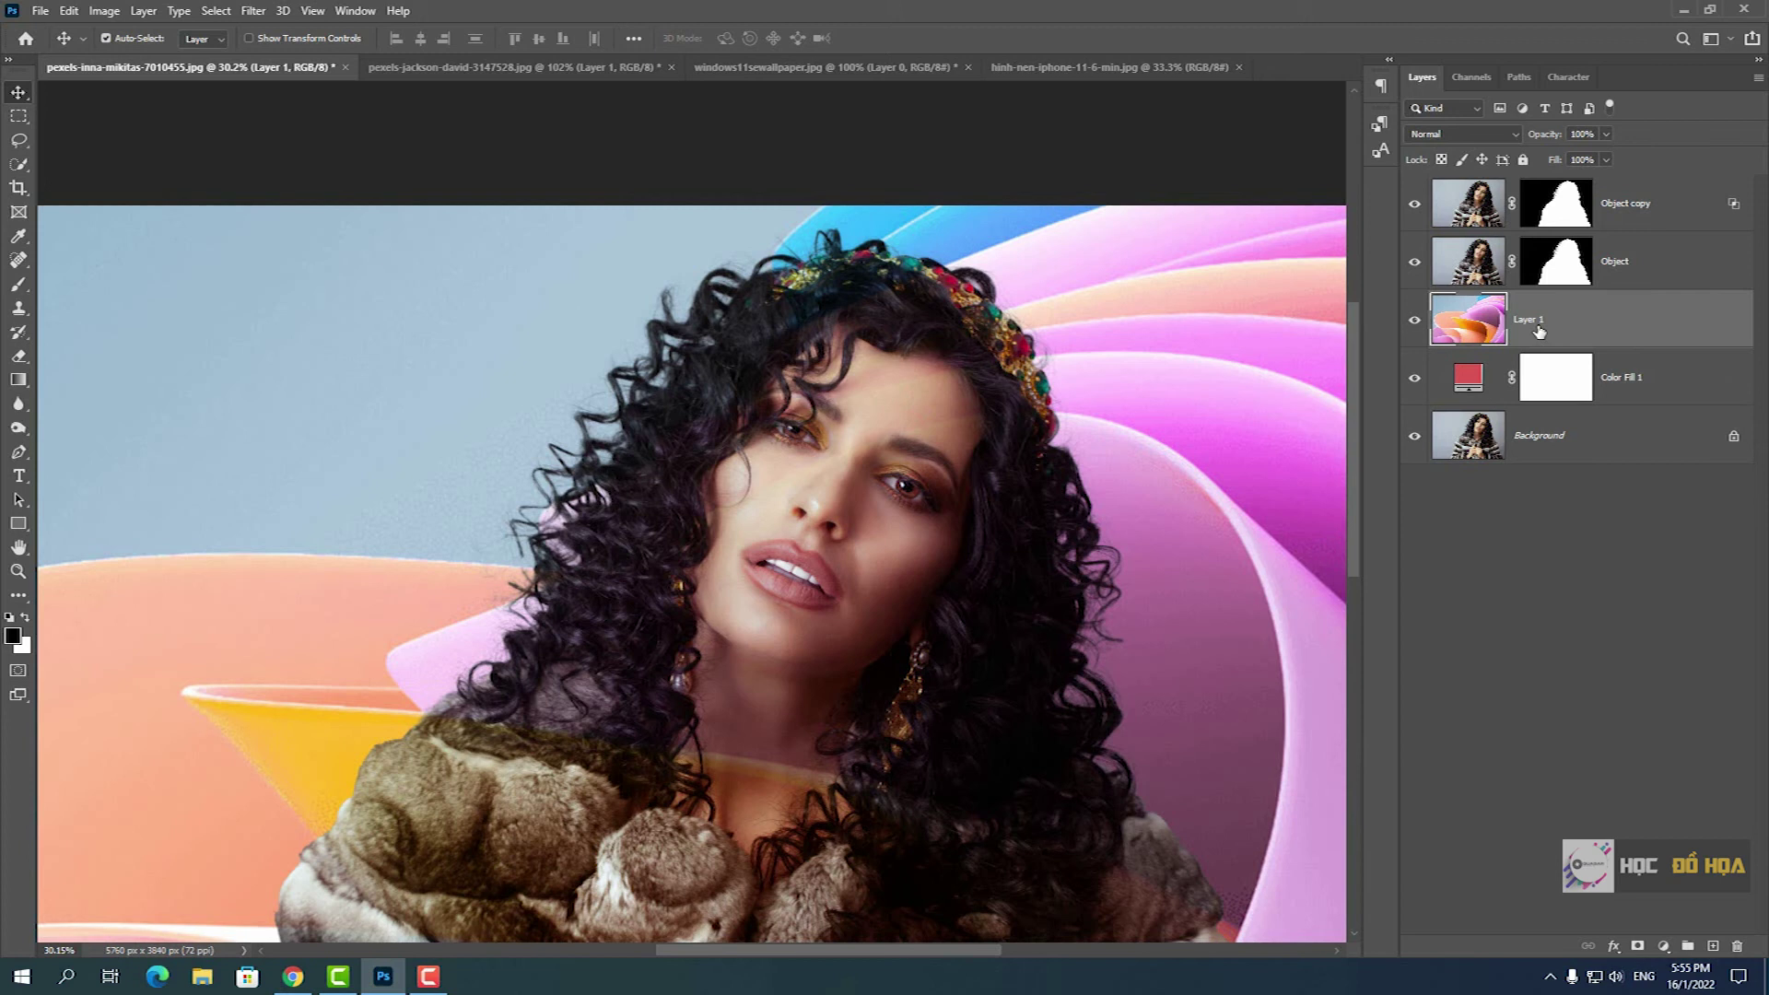
scroll(980, 488, down, 1)
scroll(842, 504, up, 2)
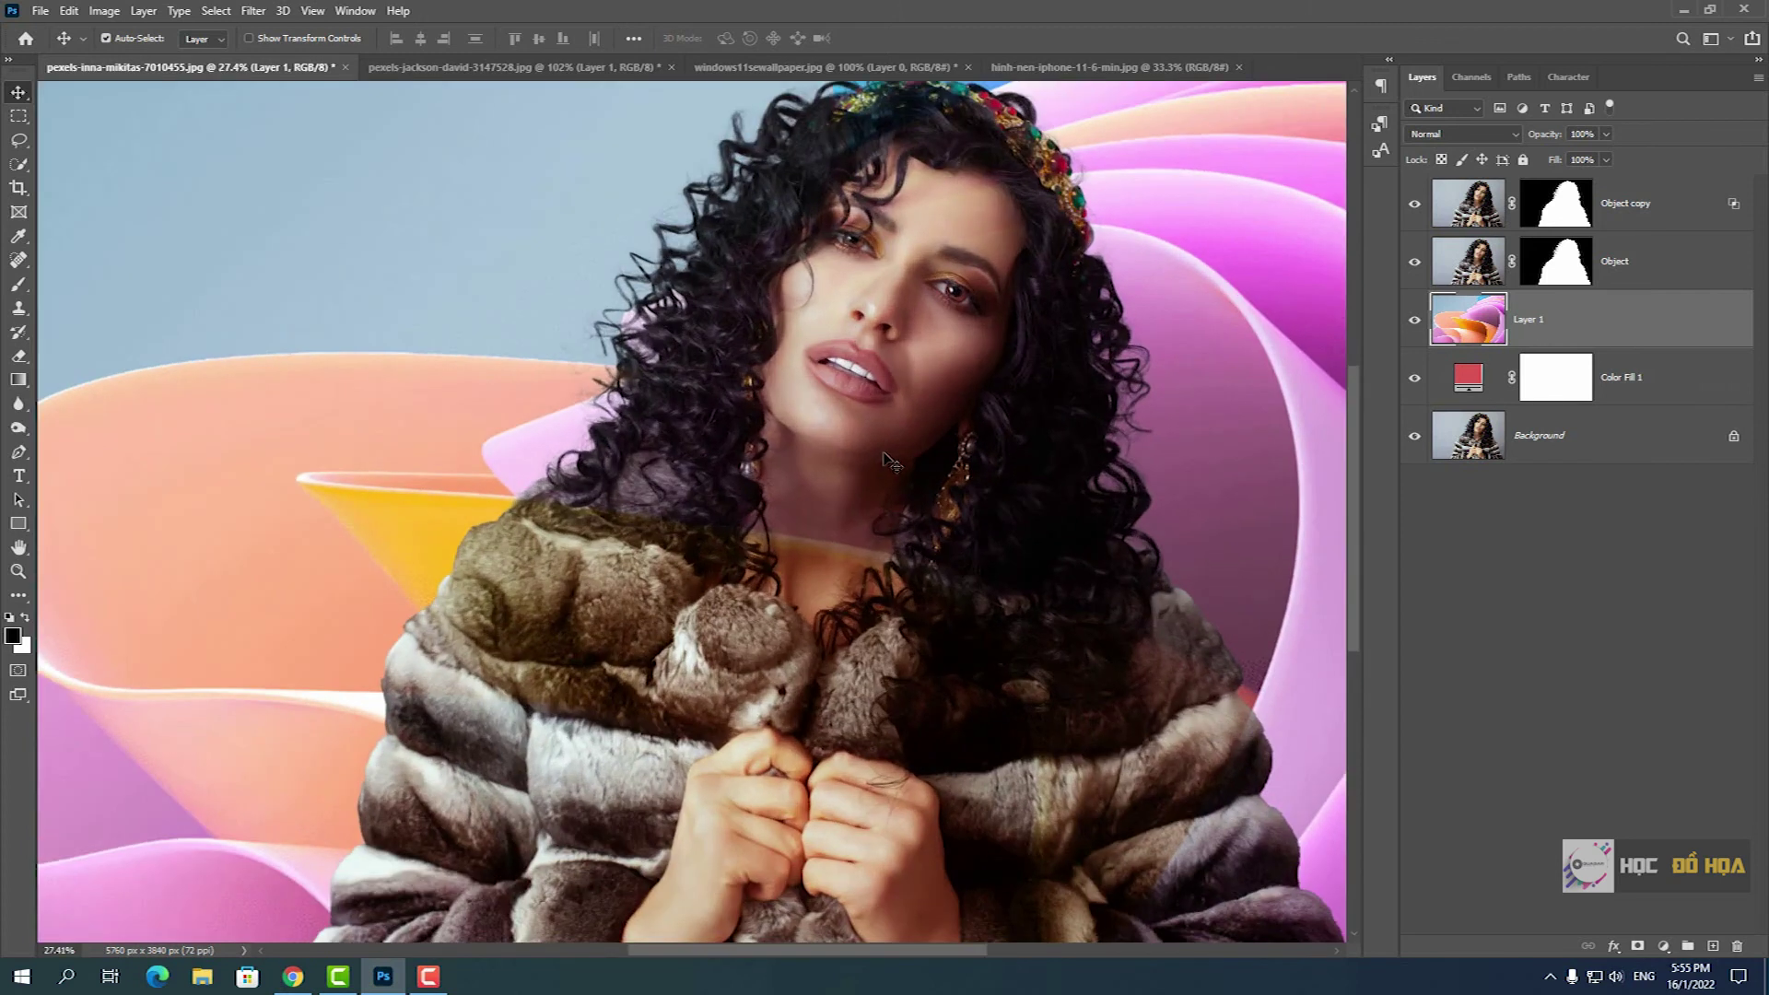
drag(900, 384, 909, 452)
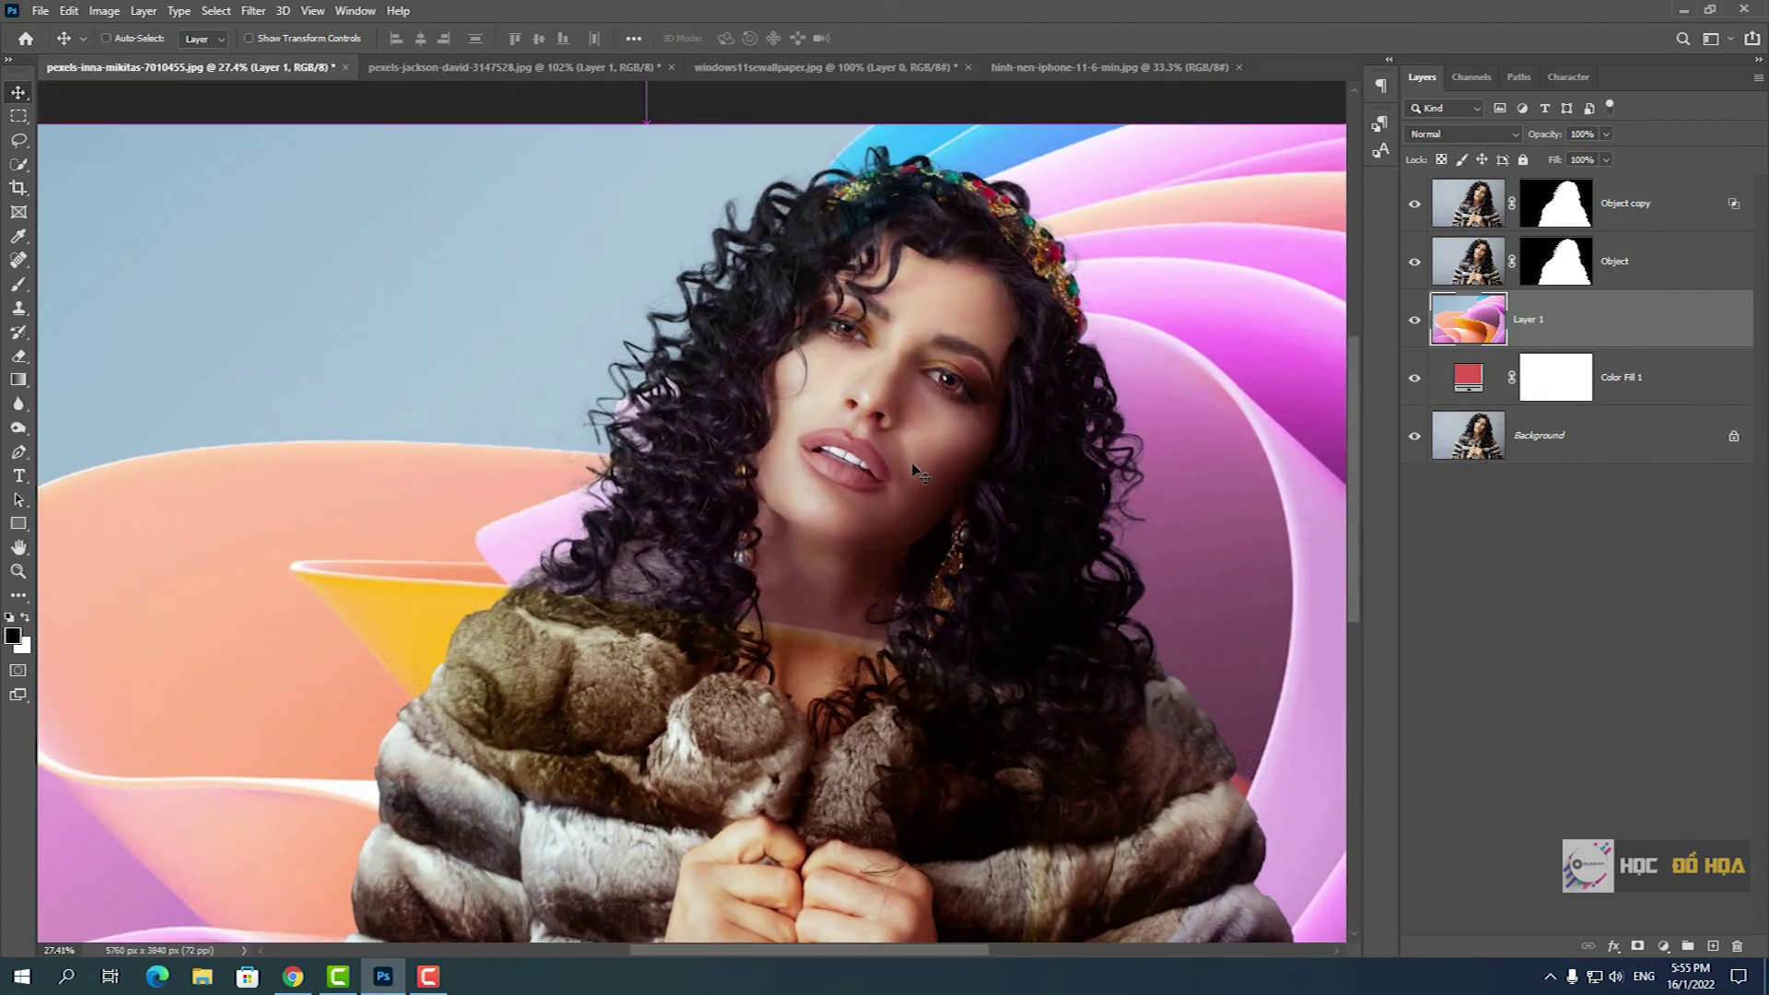
- Duplicate the wallpaper layer and rename the copy blur
key(ctrl+j)
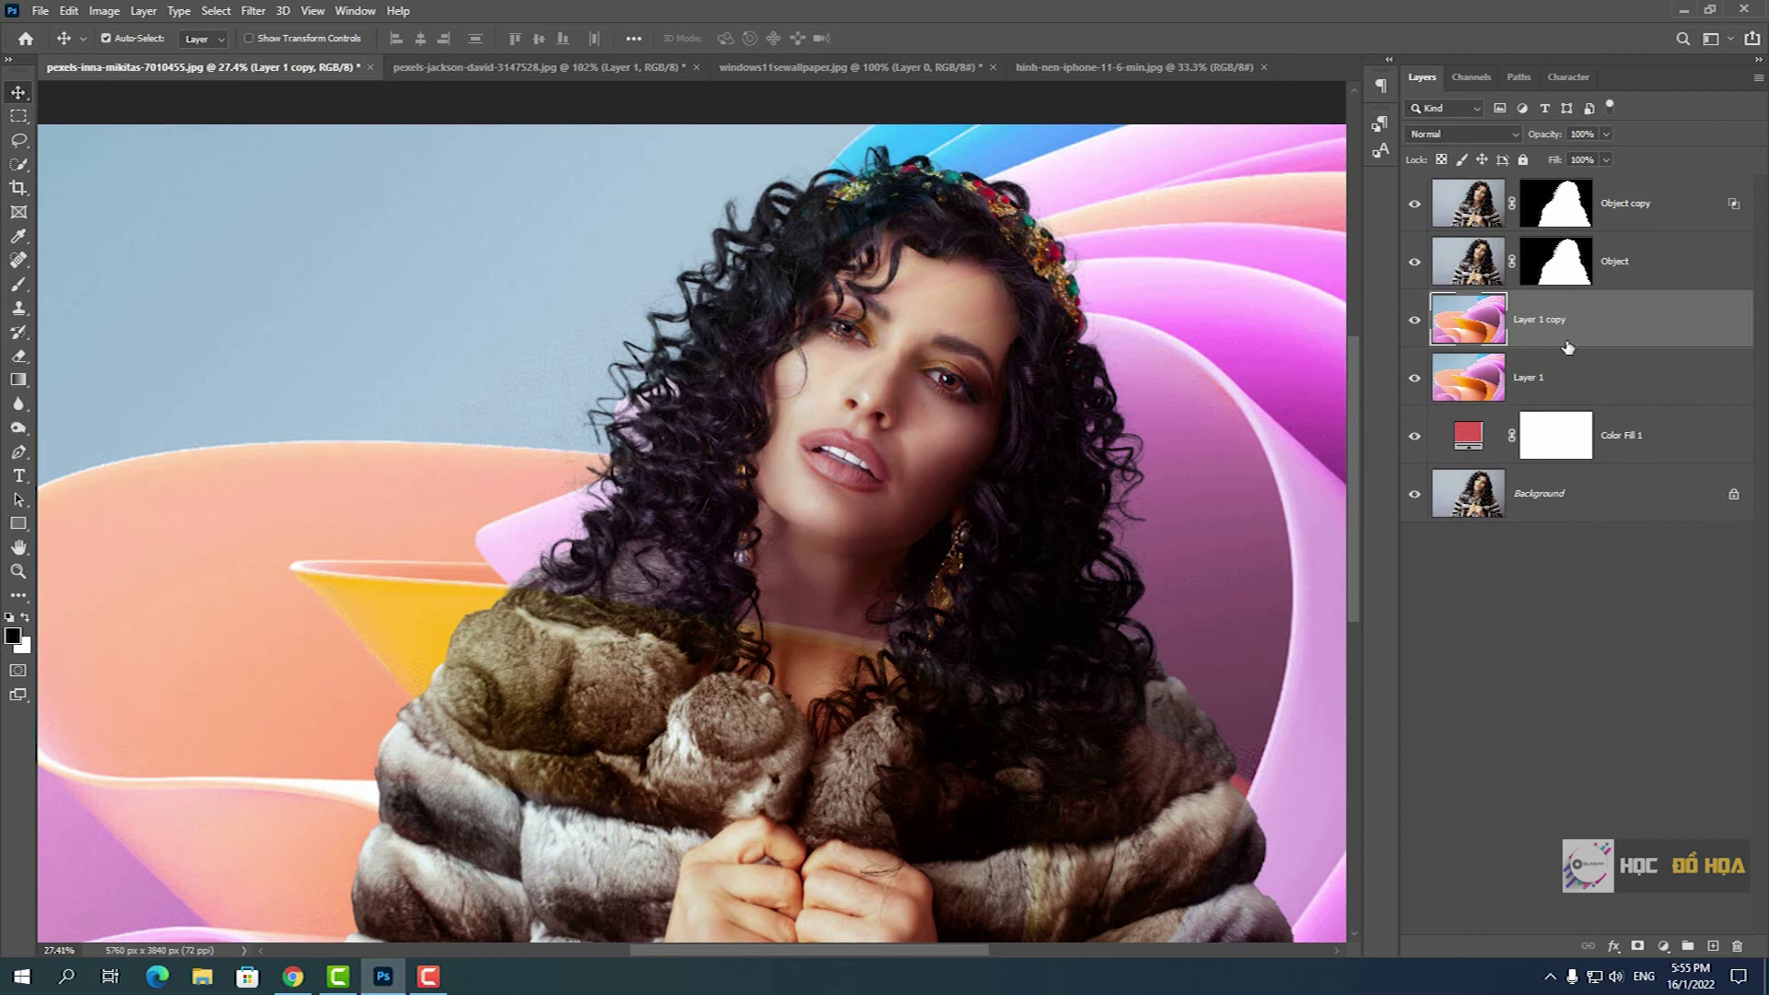
double_click(1536, 323)
text(B)
key(Return)
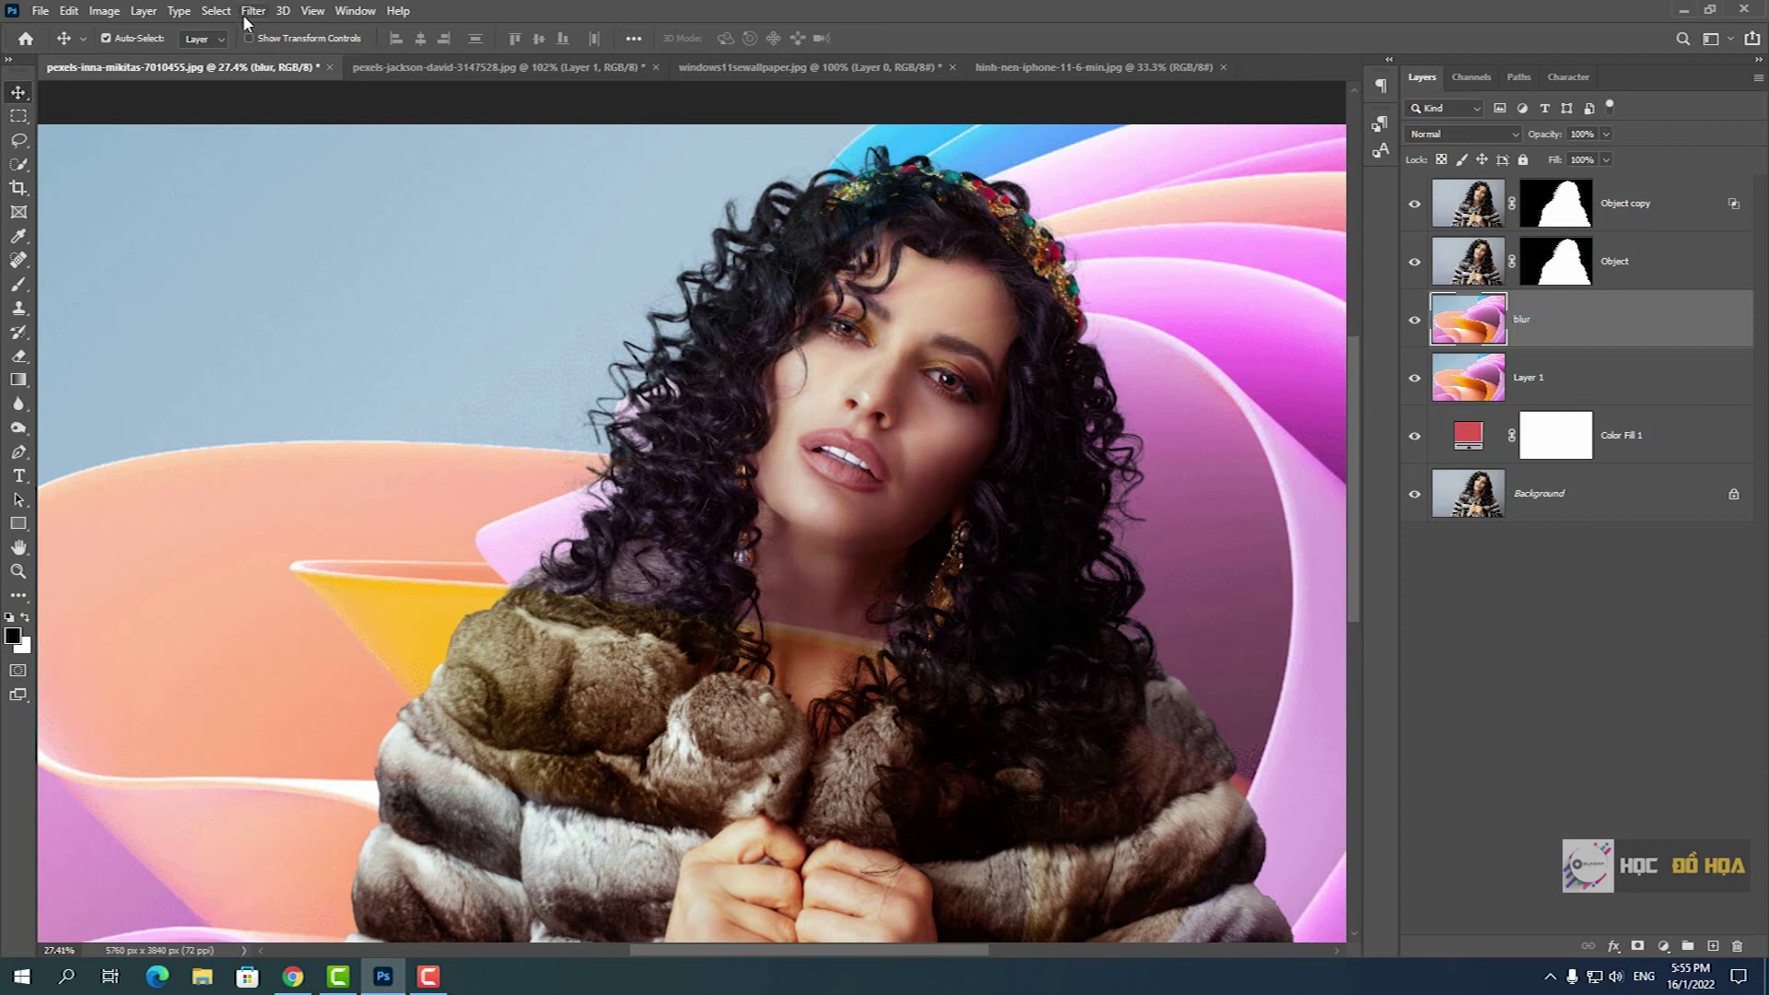
- Apply a 562.5-pixel Gaussian Blur to the blur layer
click(251, 11)
mouse_move(354, 246)
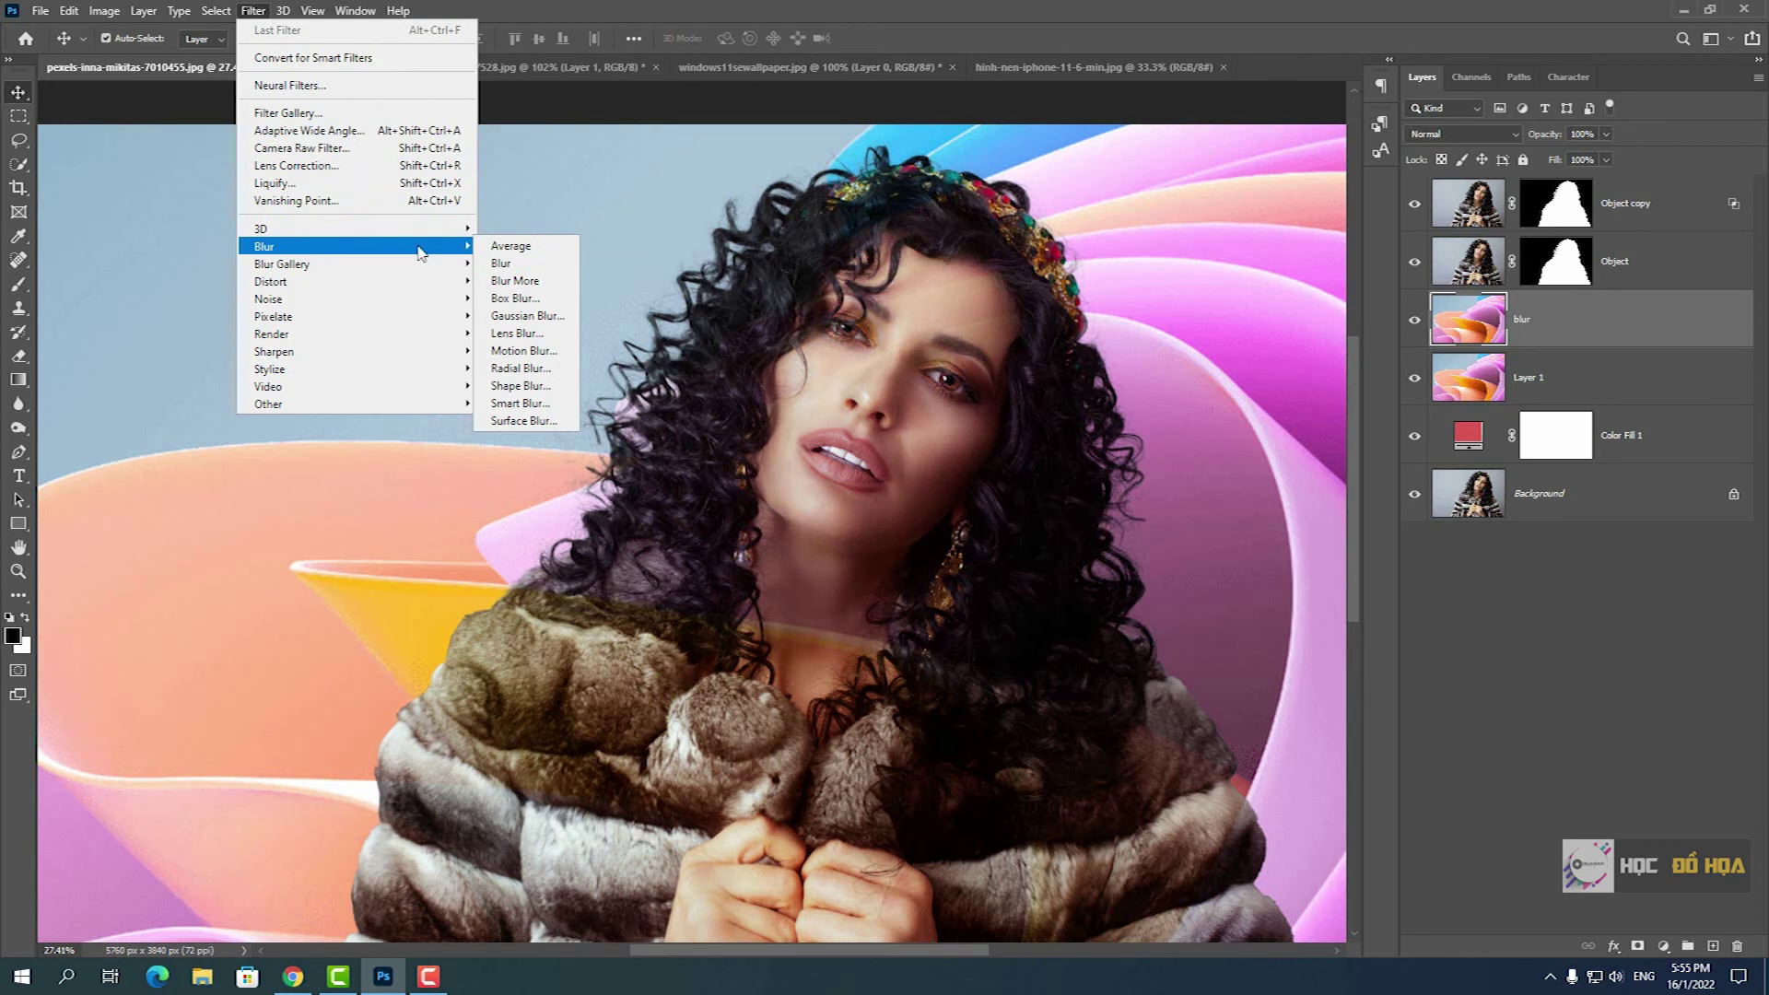
click(522, 317)
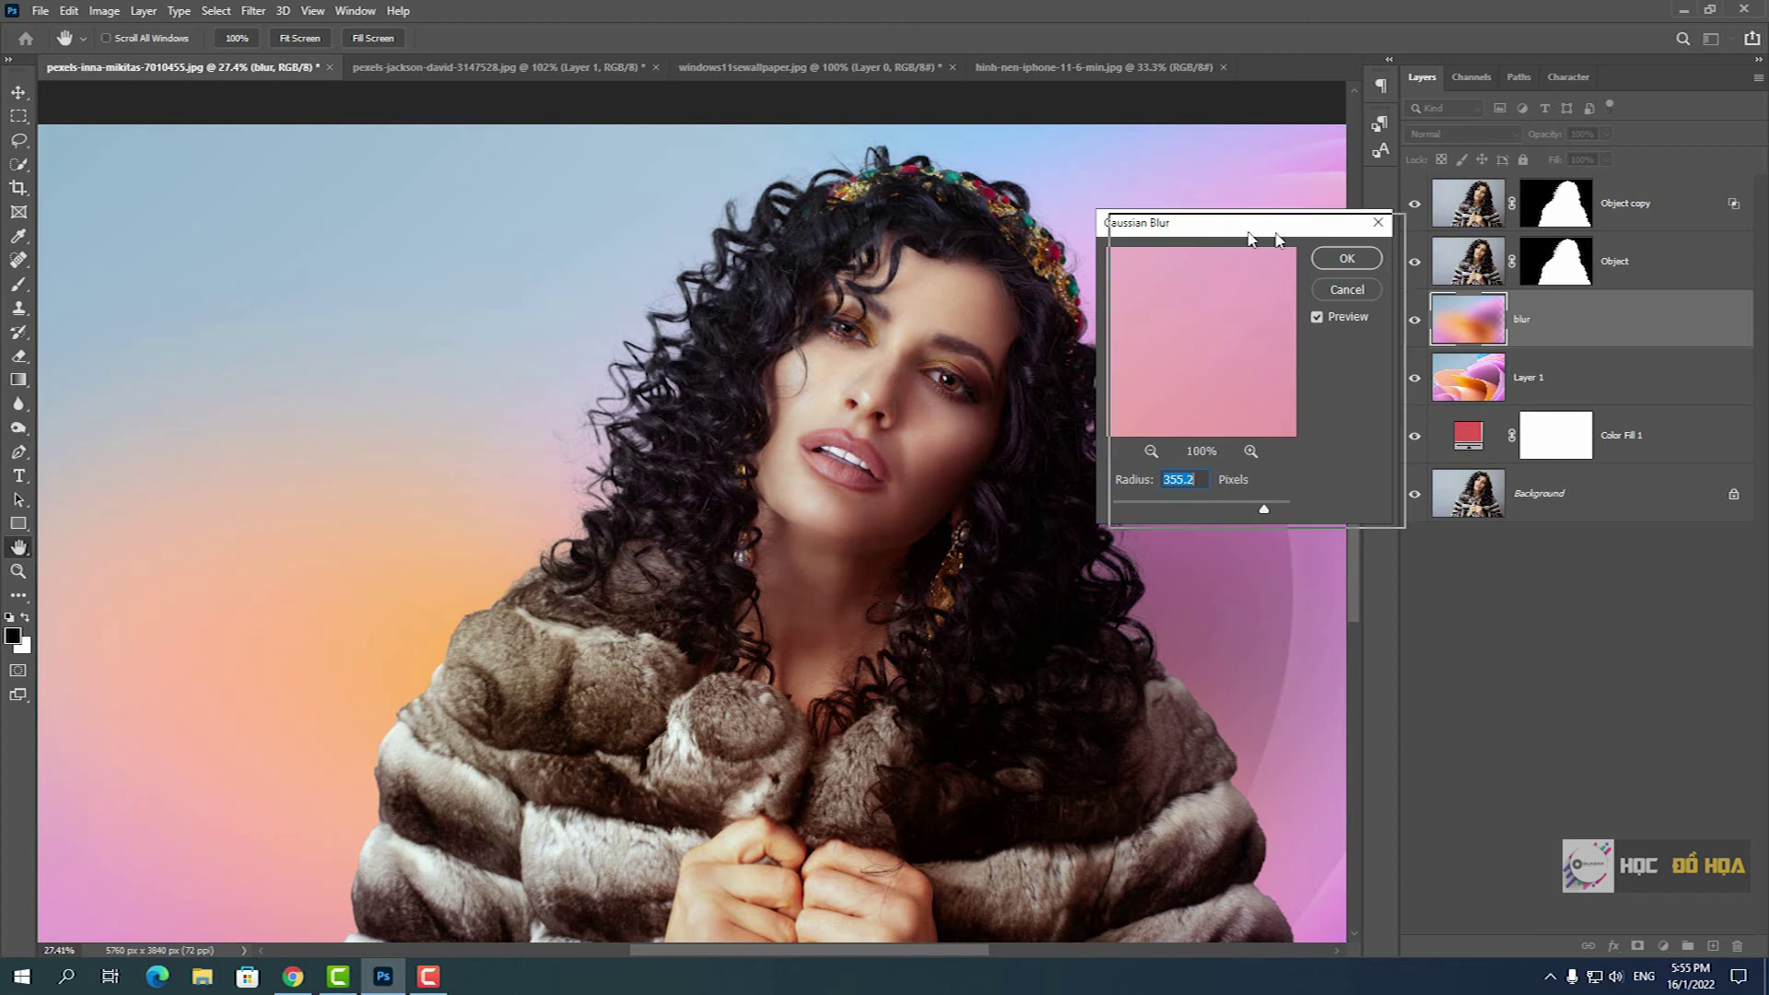
drag(1245, 244, 1466, 246)
drag(1485, 511, 1493, 512)
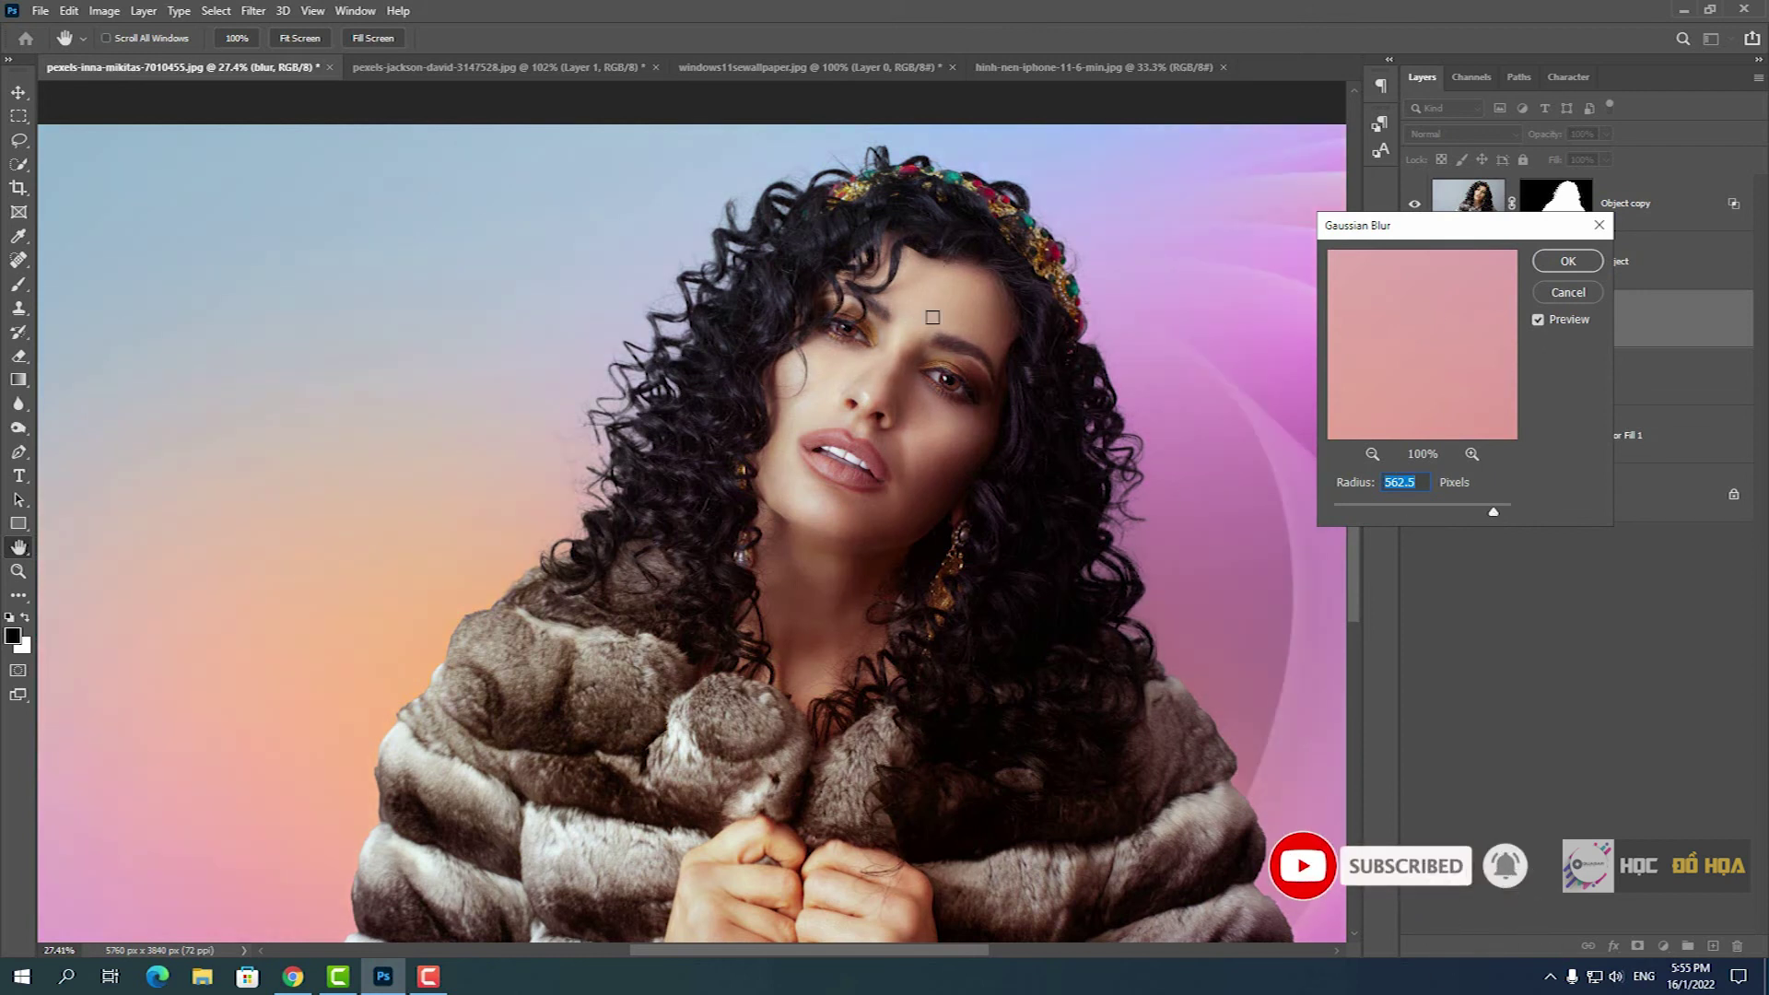
click(1567, 262)
key(v)
scroll(940, 387, up, 5)
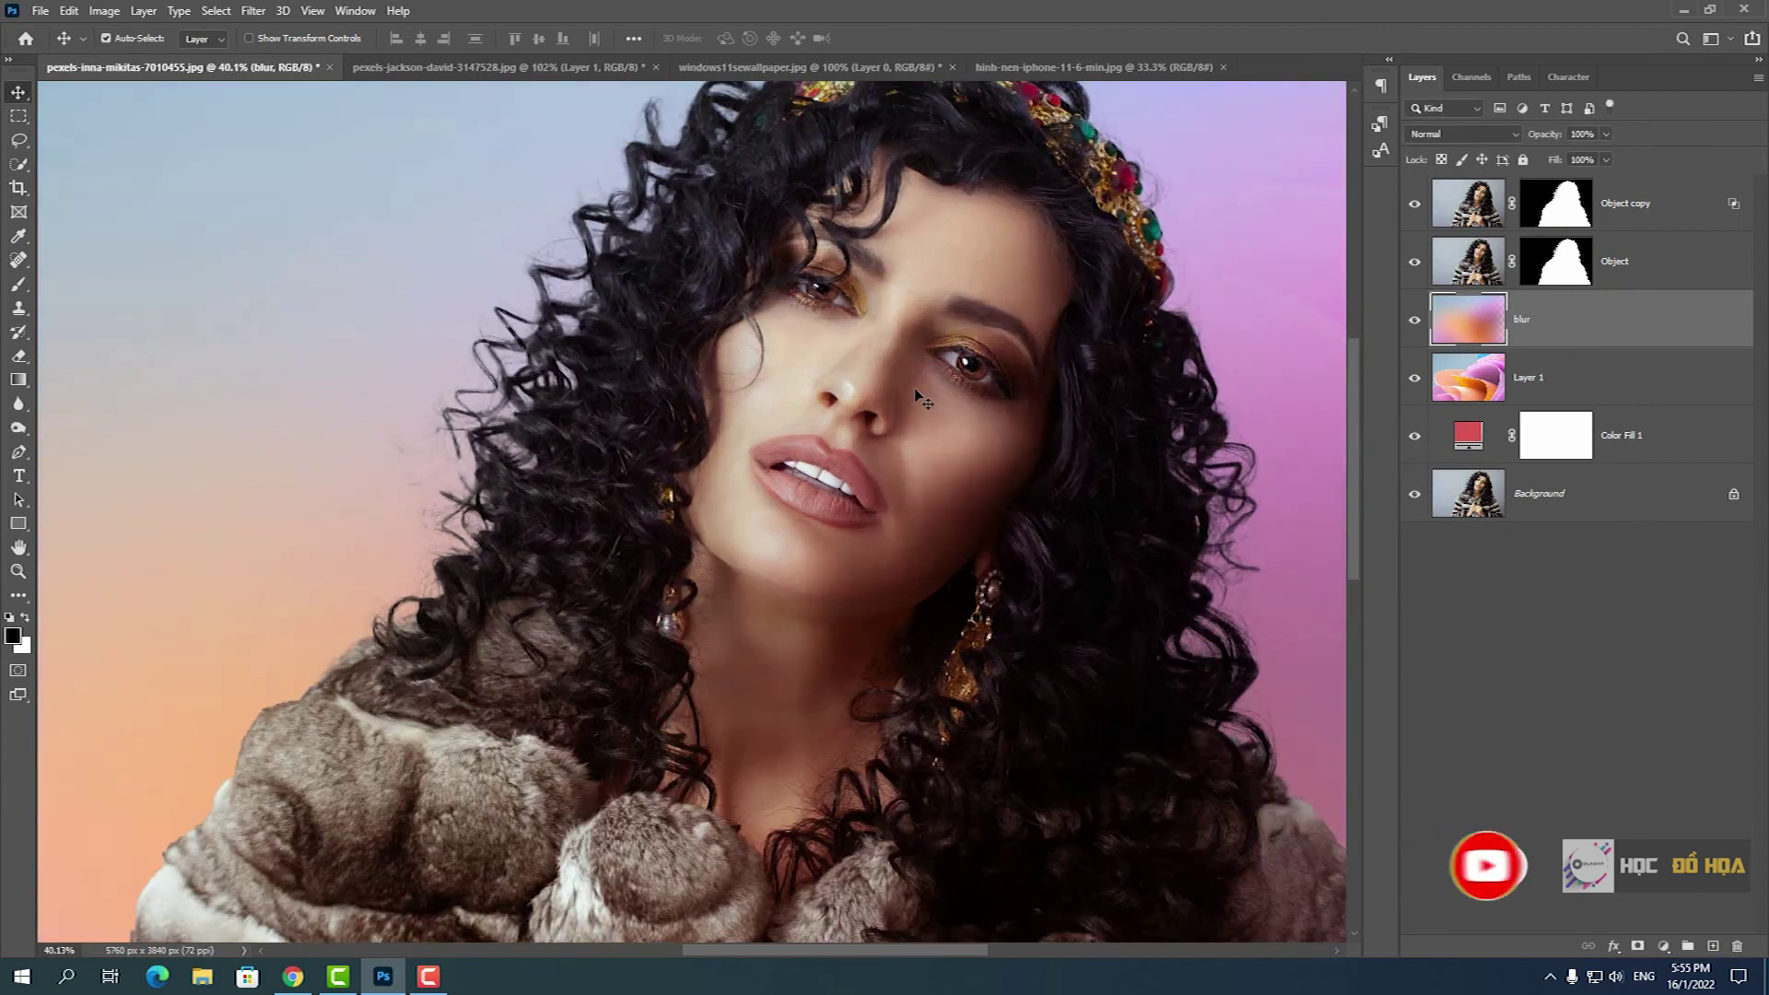
- Toggle the blur layer off and on to compare blurred and sharp backgrounds near the face
scroll(940, 369, up, 3)
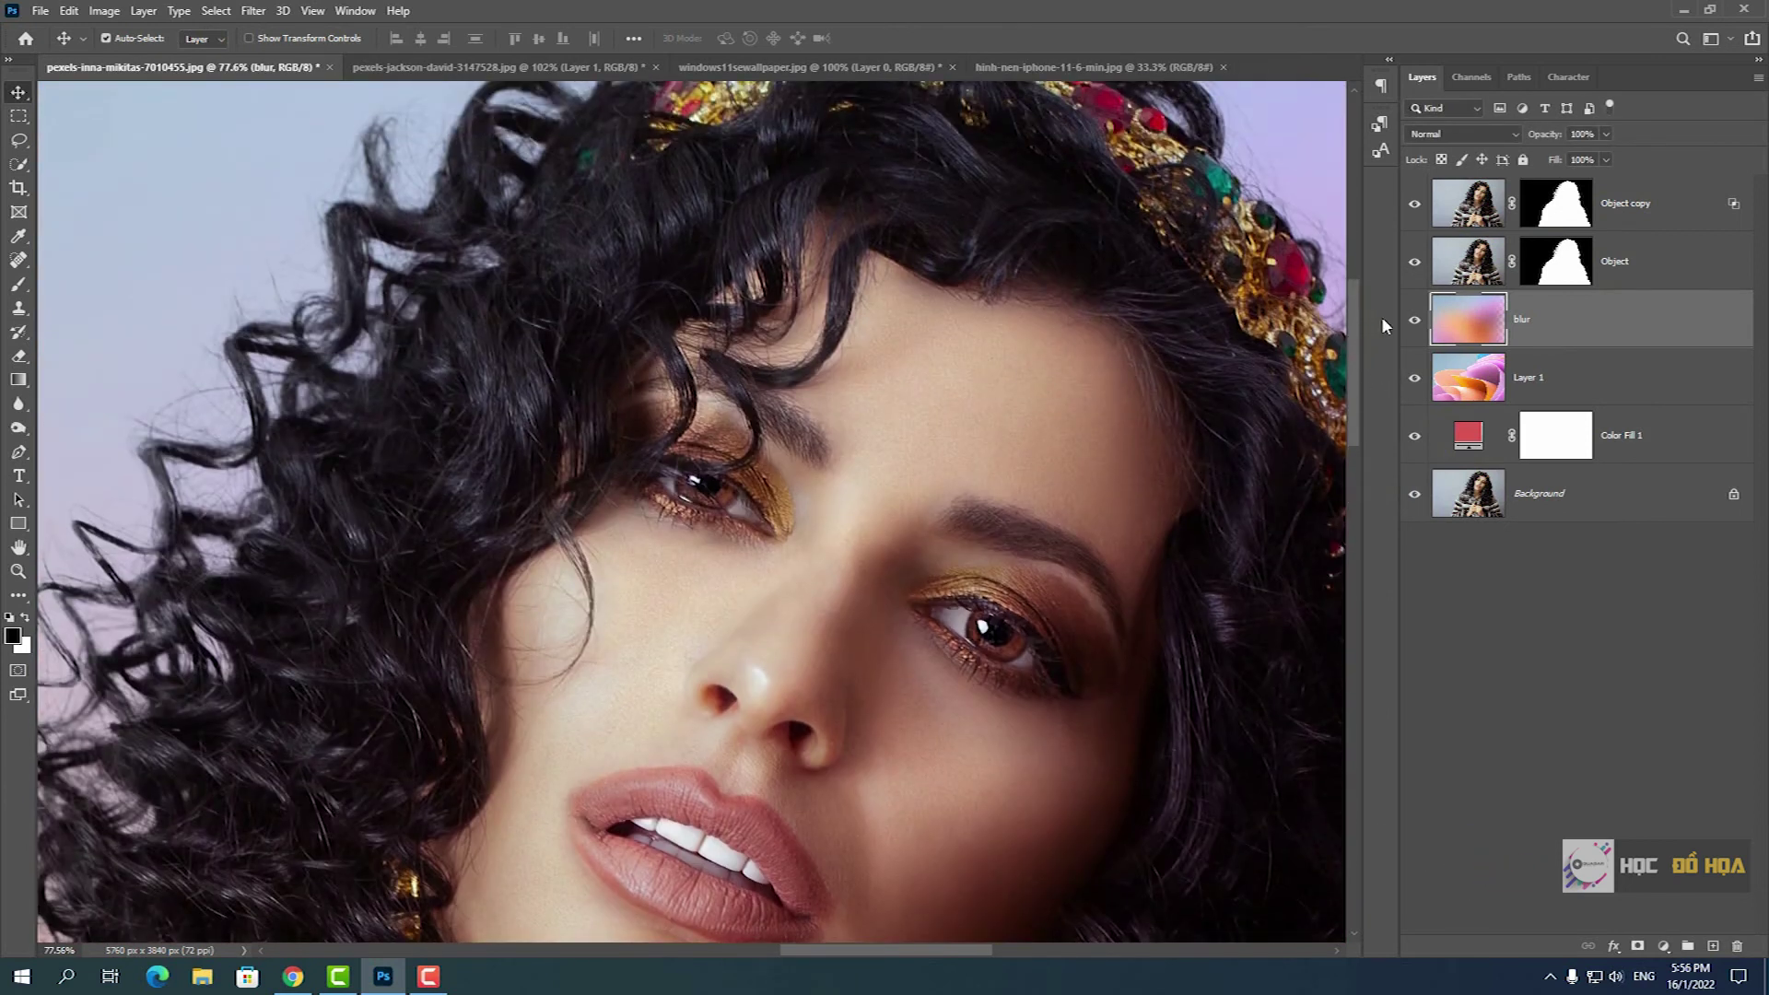
click(1414, 322)
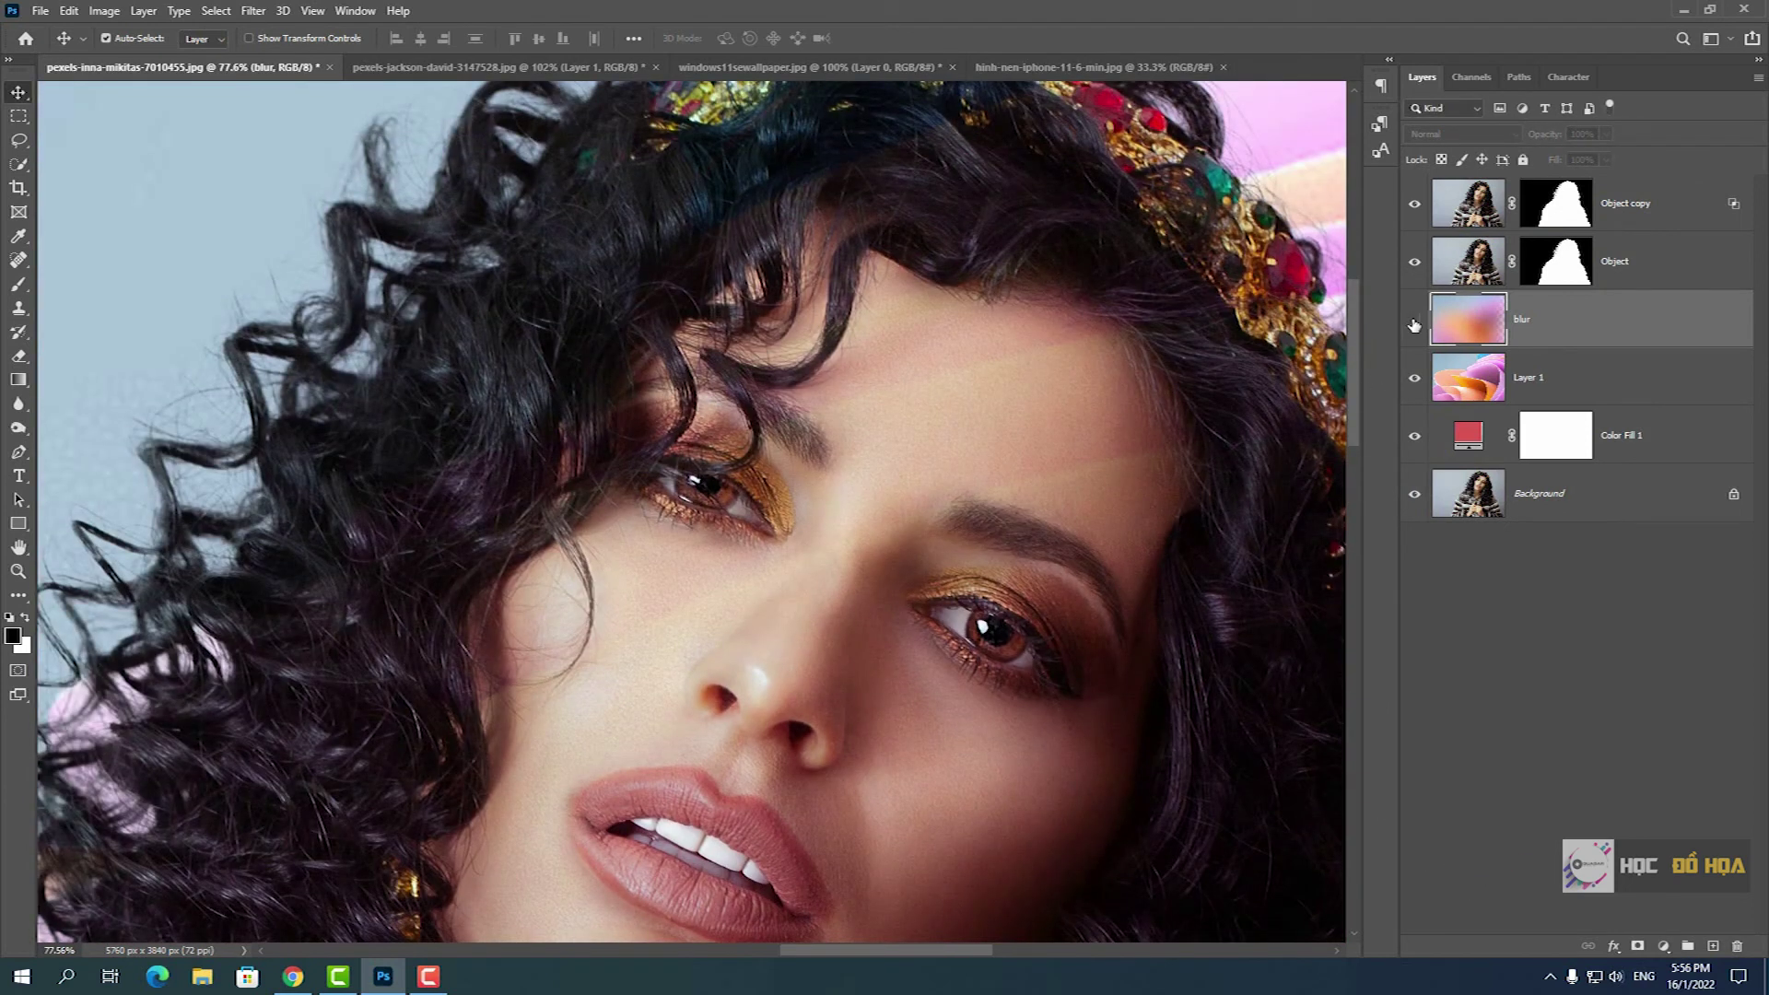
click(1414, 322)
scroll(1041, 520, down, 5)
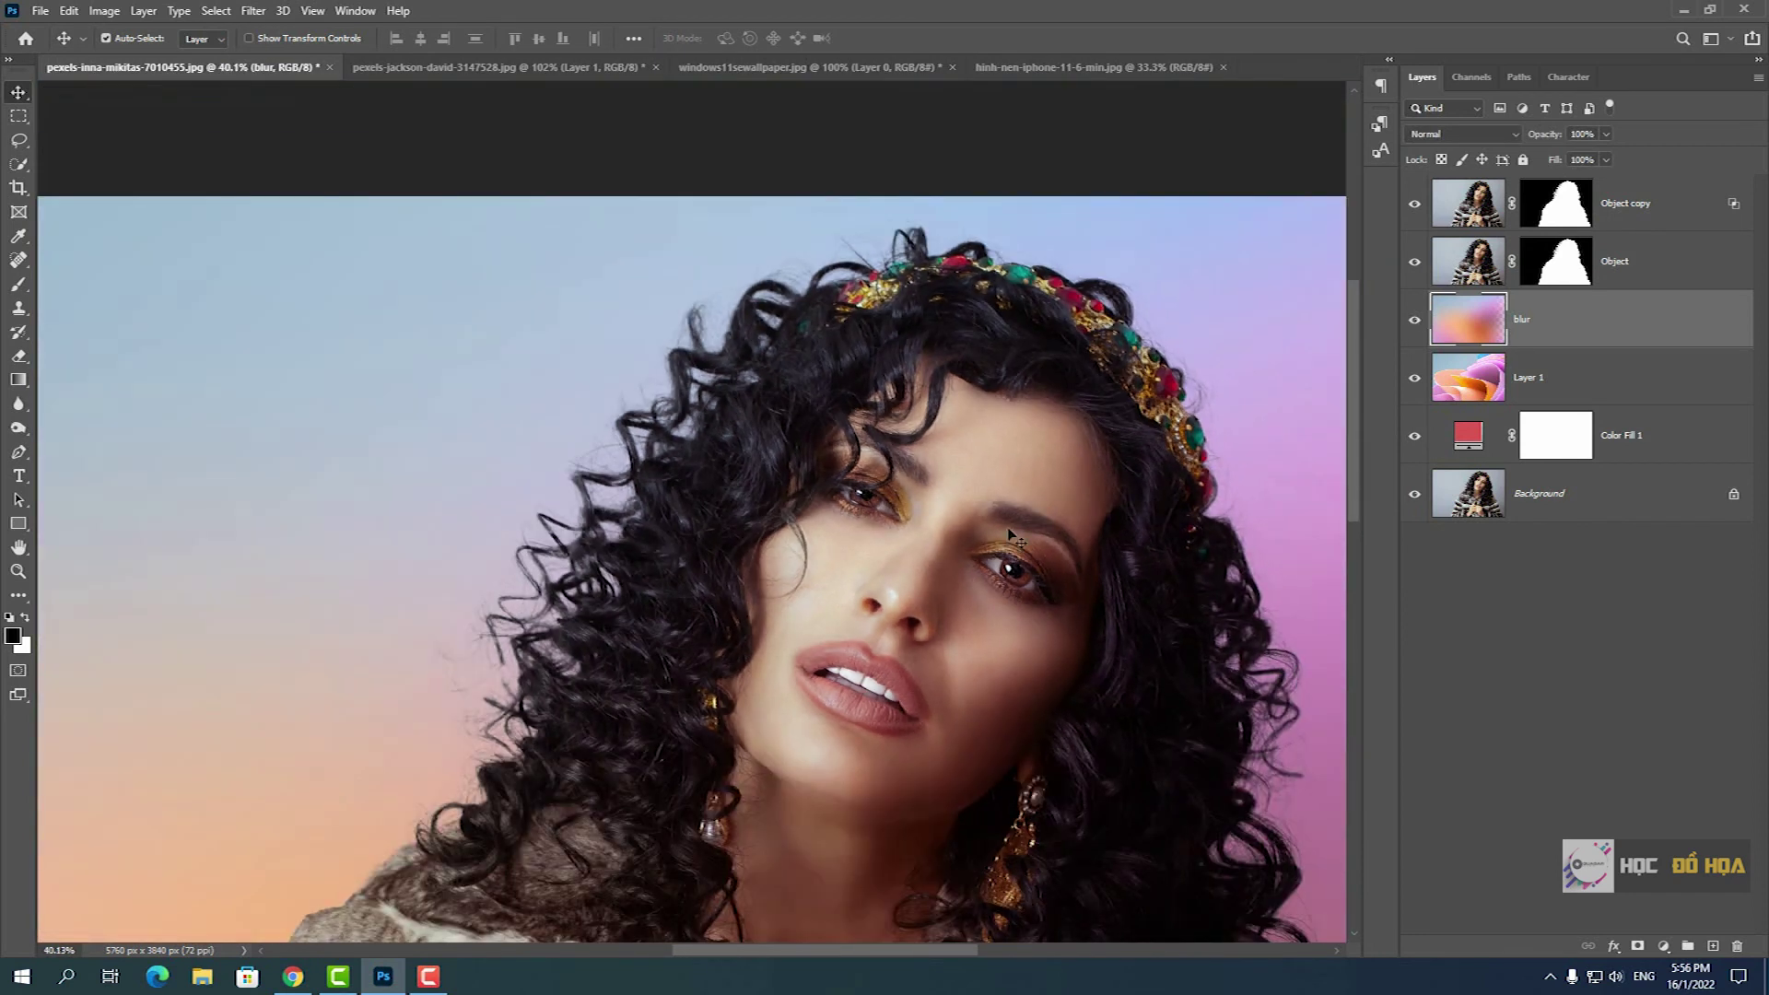
drag(964, 635, 857, 404)
click(1414, 322)
- Recheck both backgrounds at different zoom levels, leave the blur showing, and select Object's mask
scroll(880, 608, down, 2)
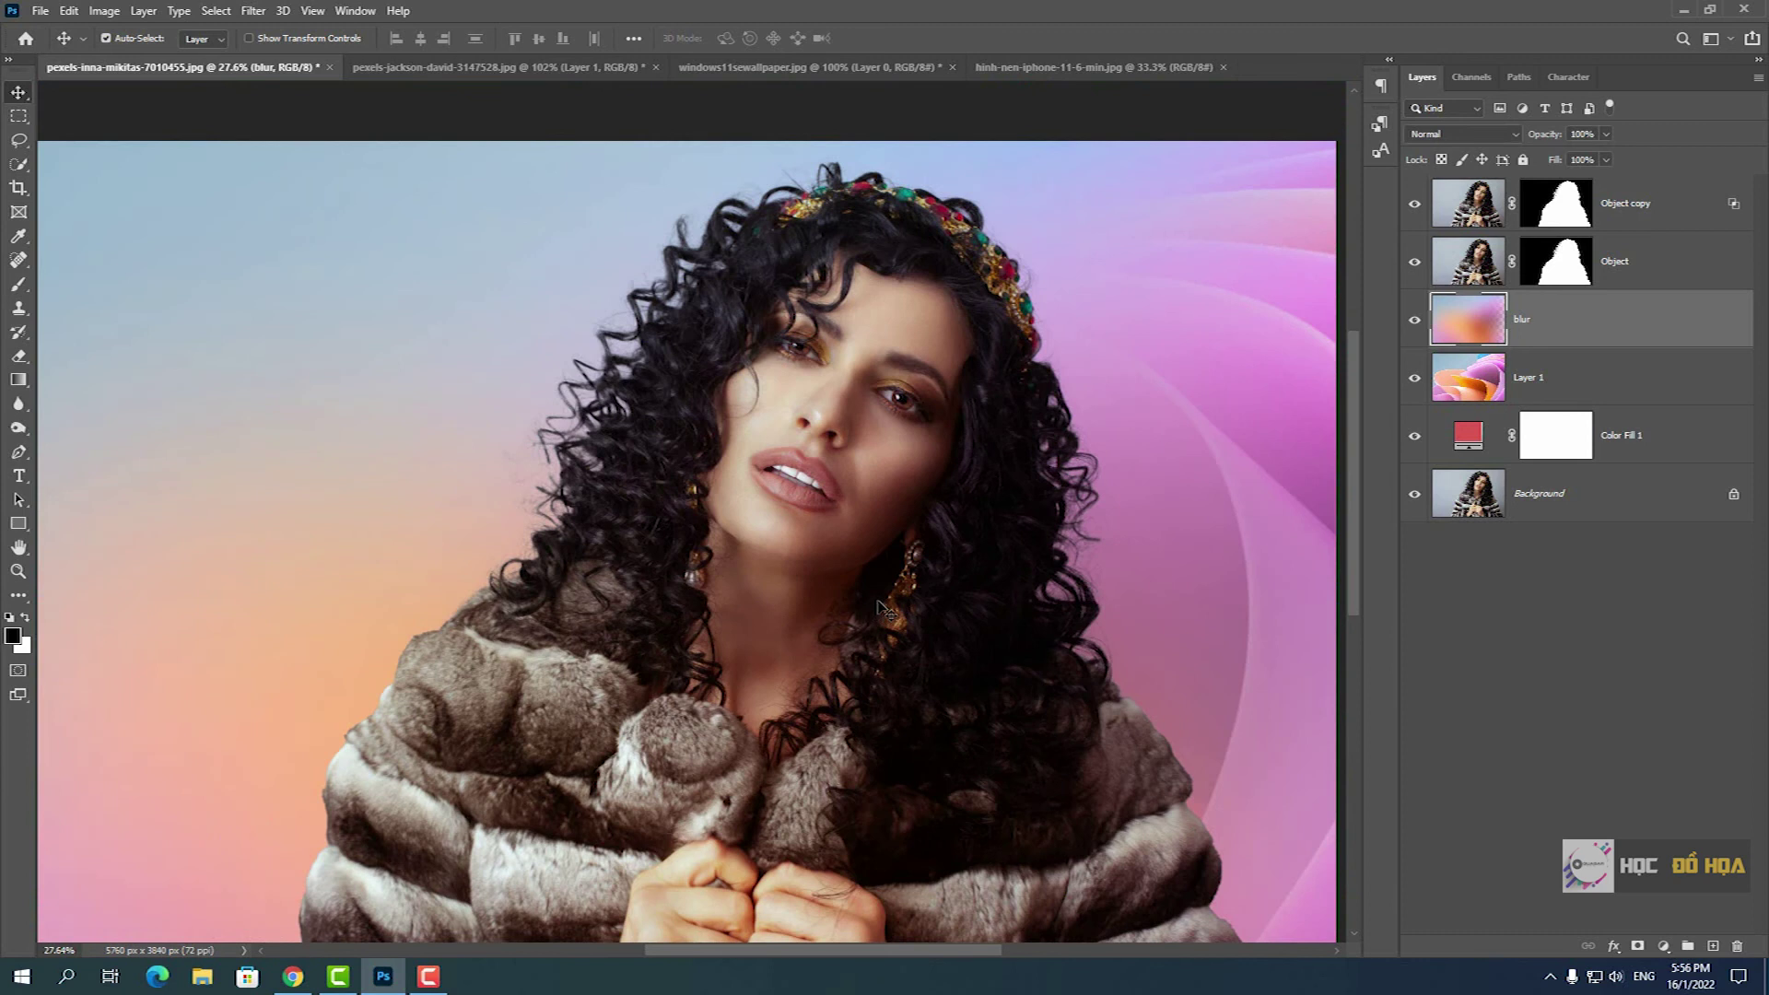
scroll(880, 608, down, 1)
scroll(834, 523, up, 1)
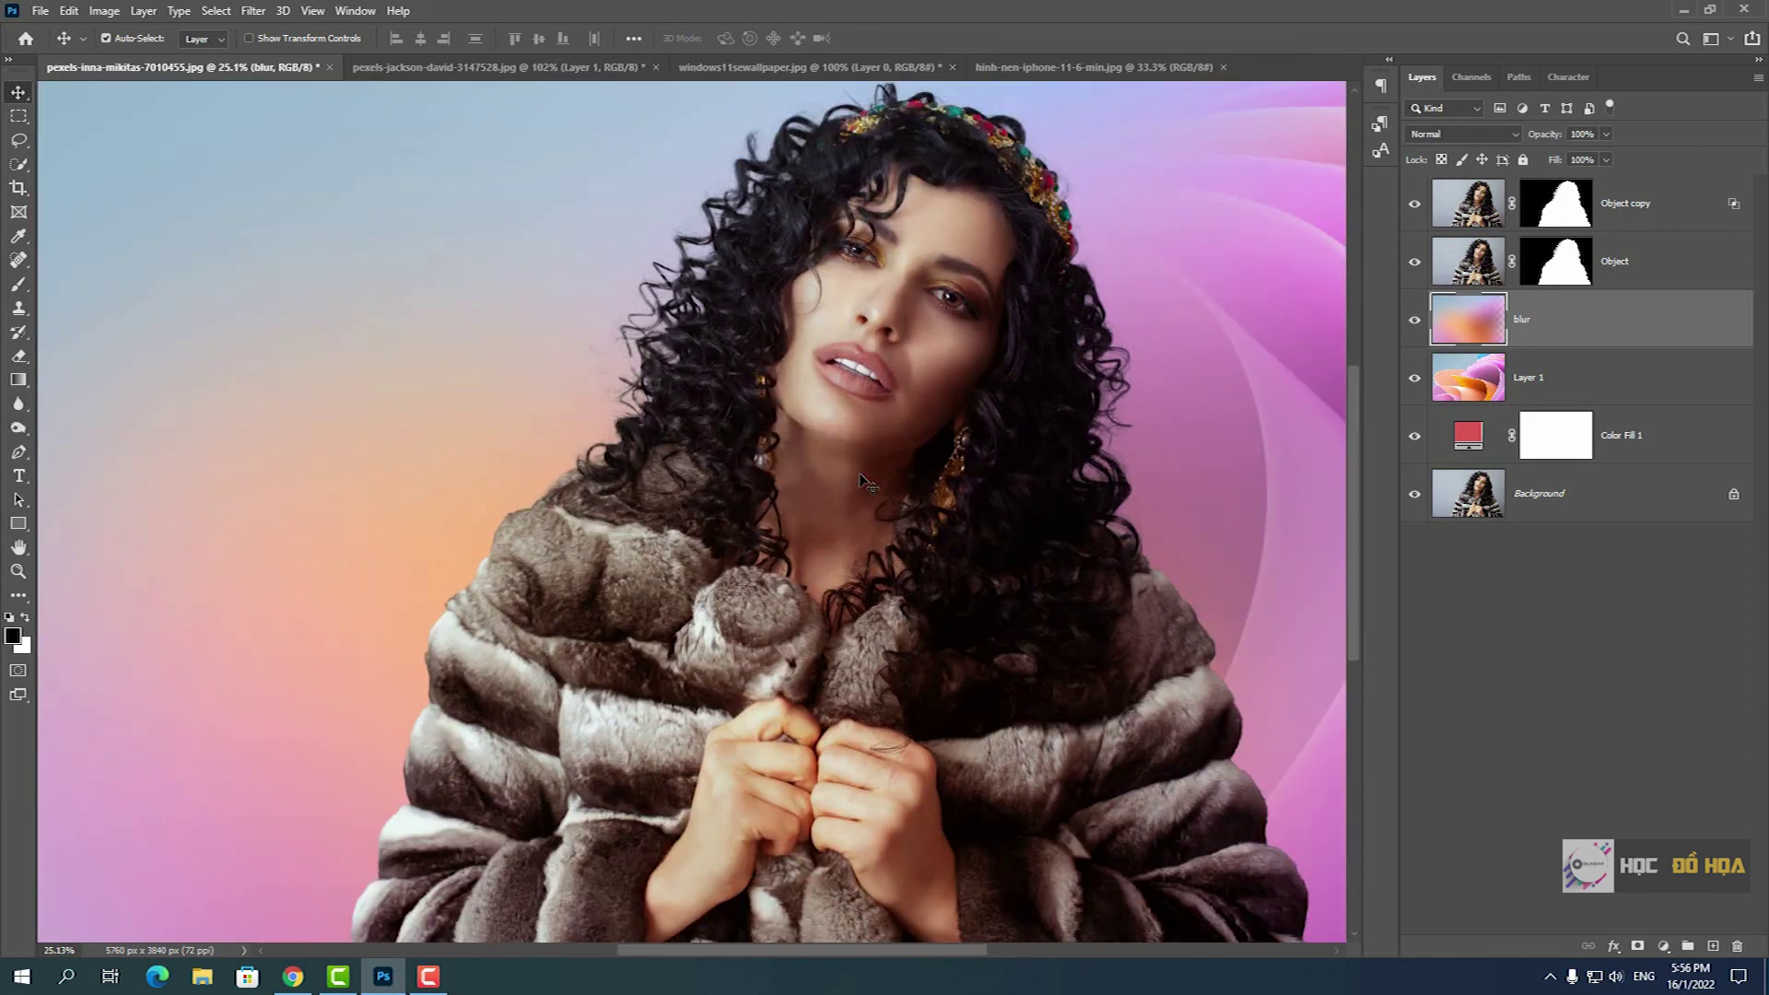
scroll(839, 523, up, 2)
scroll(839, 524, up, 2)
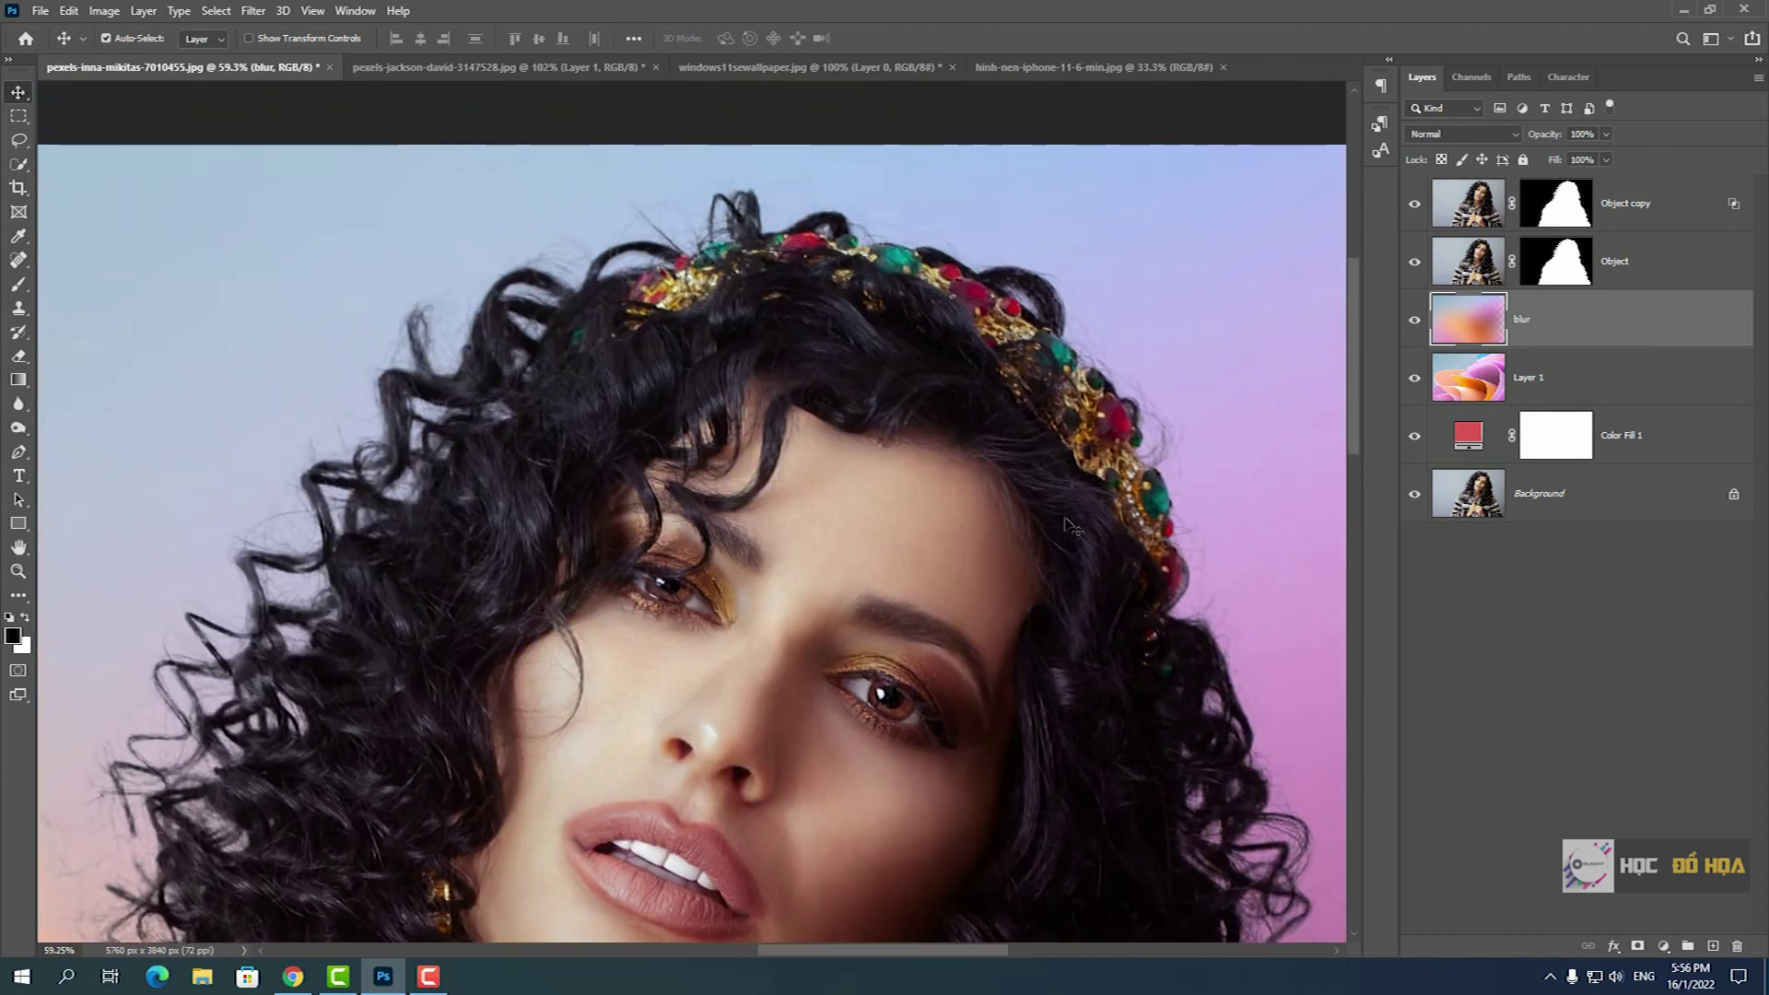
scroll(658, 258, up, 3)
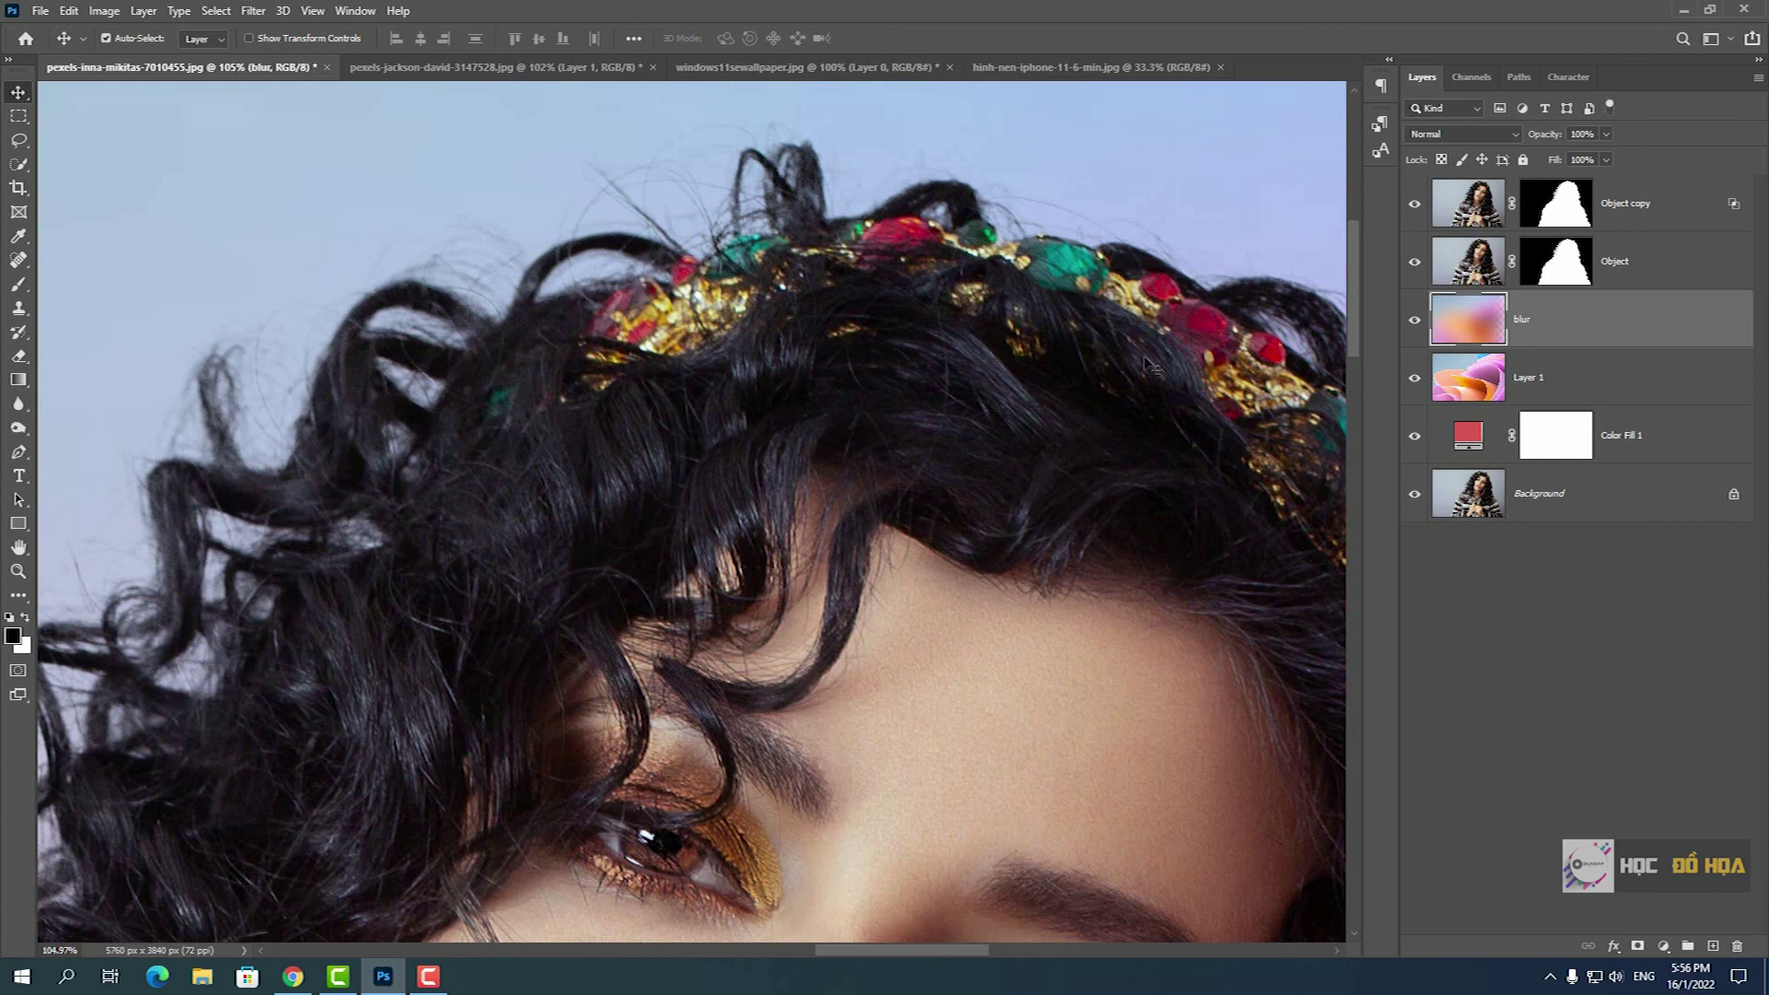
scroll(1170, 346, down, 5)
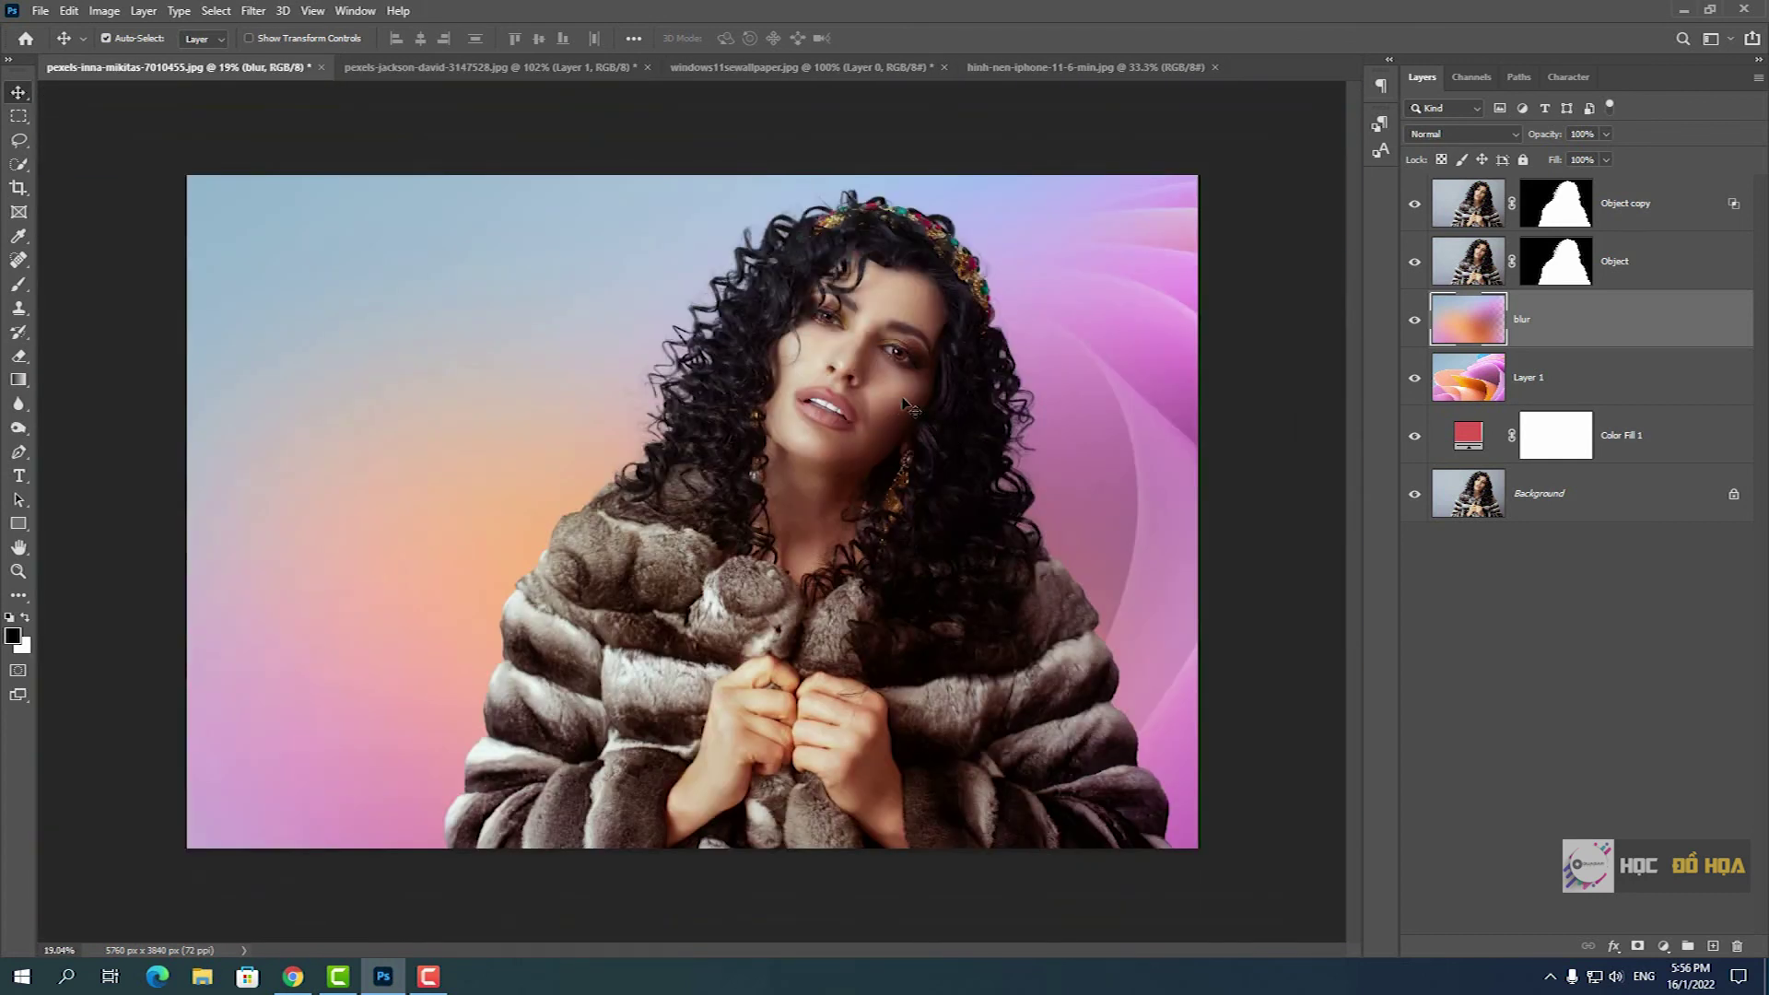
click(1414, 320)
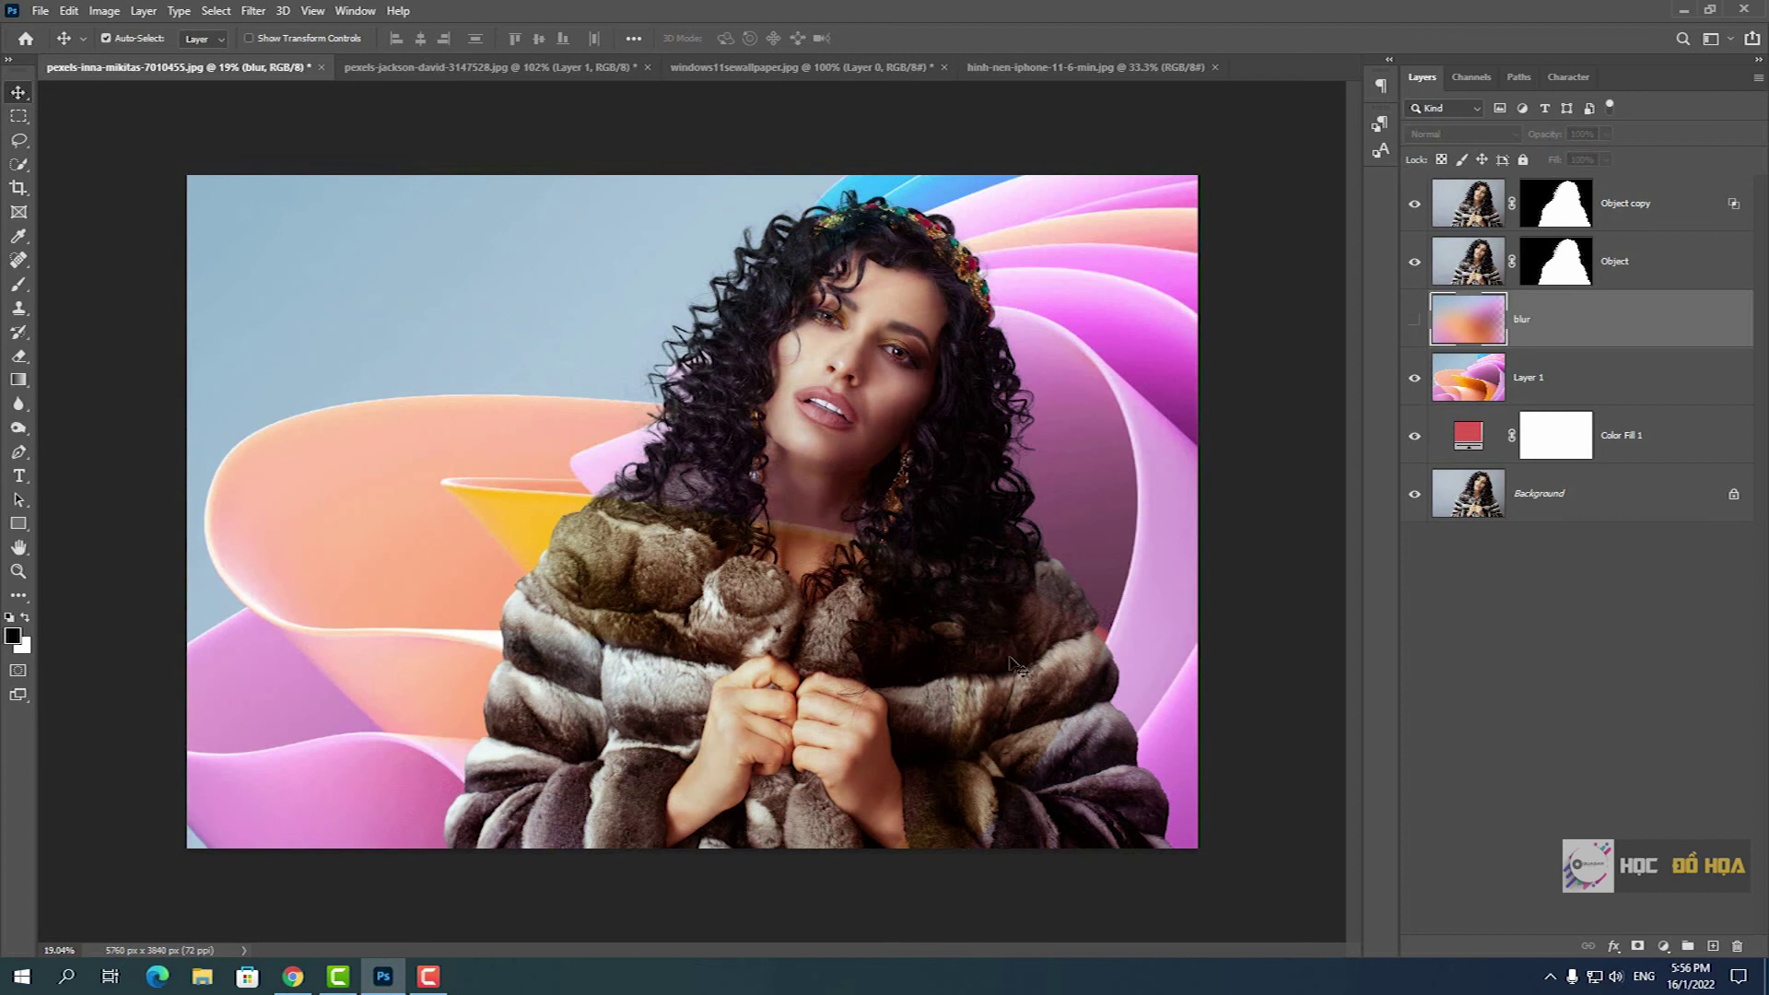
key(ctrl+comma)
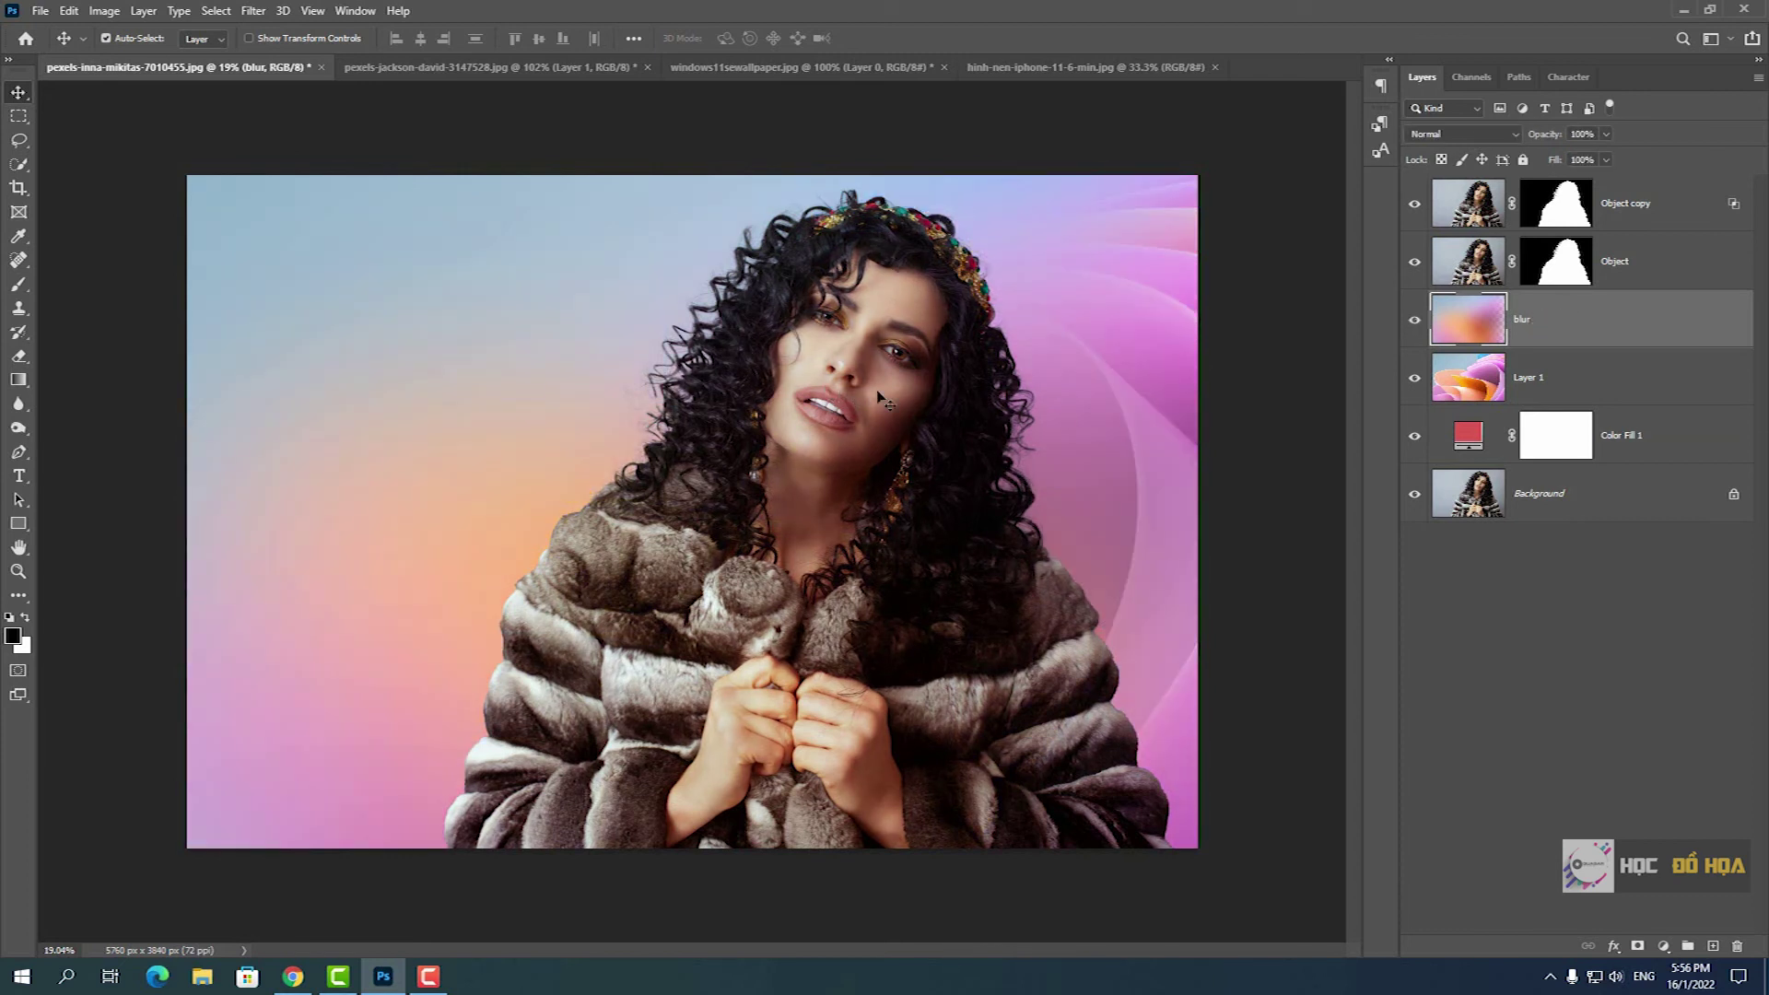
click(1557, 269)
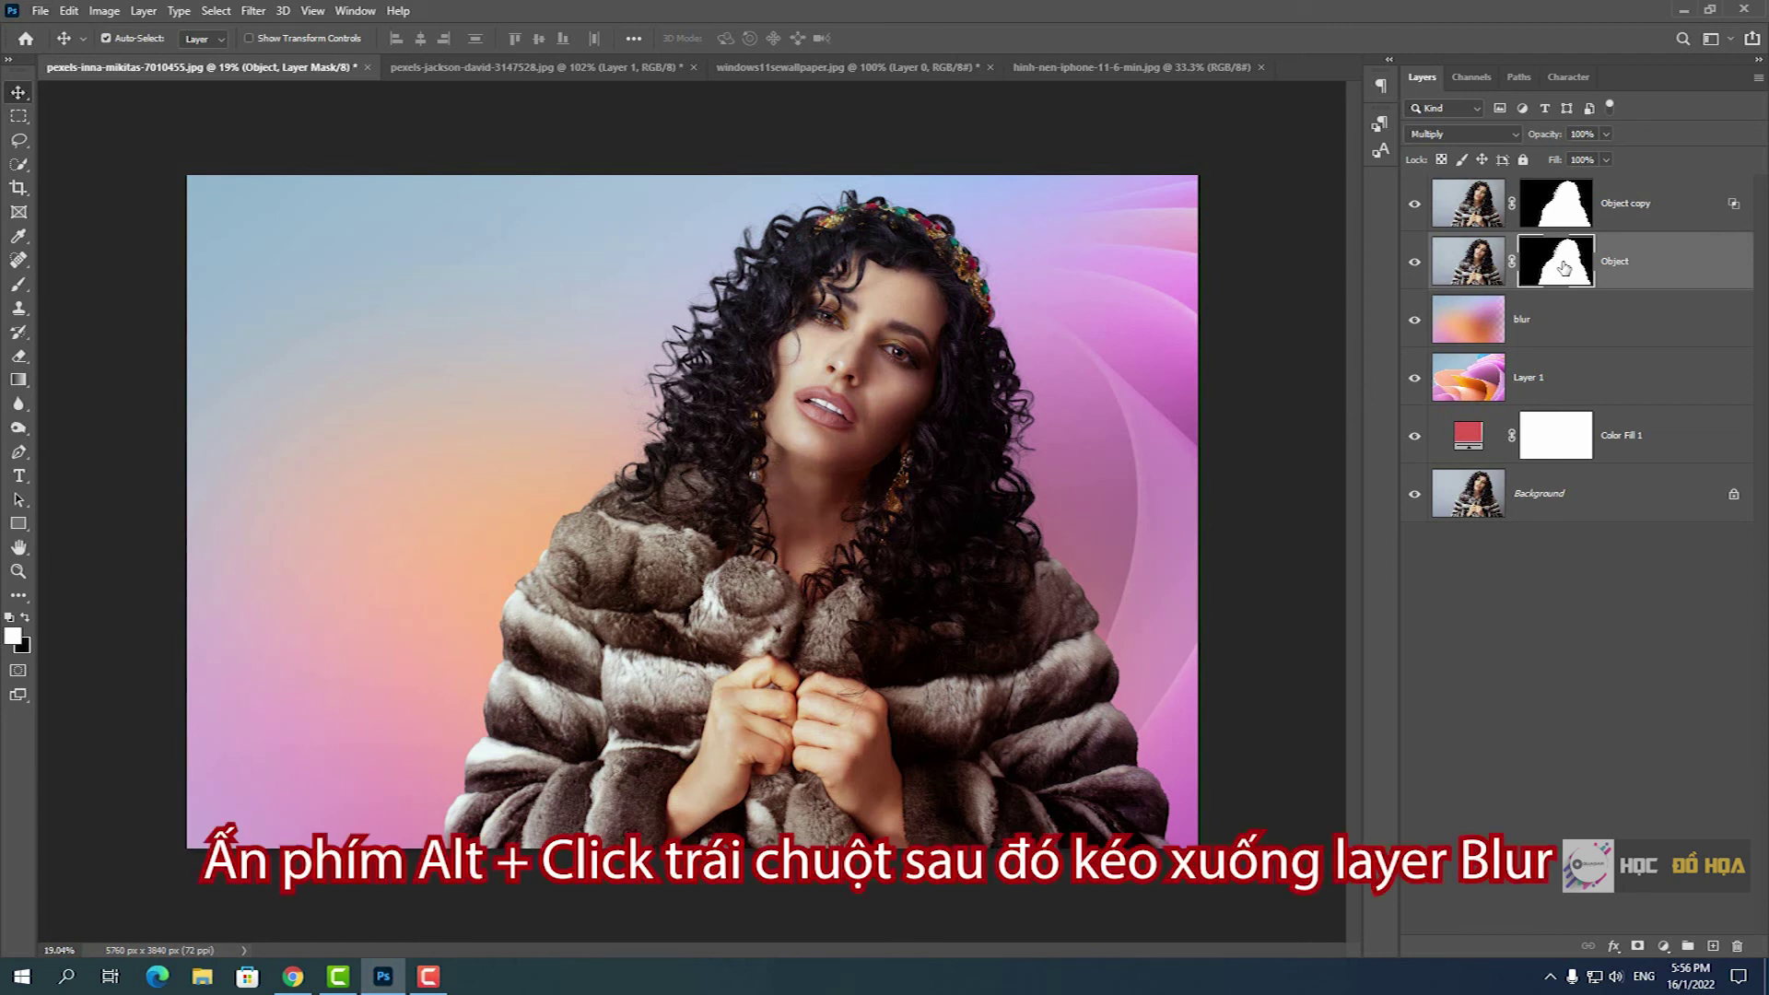
- Alt-drag the Object layer's mask onto the blur layer to copy it
drag(1563, 269, 1557, 319)
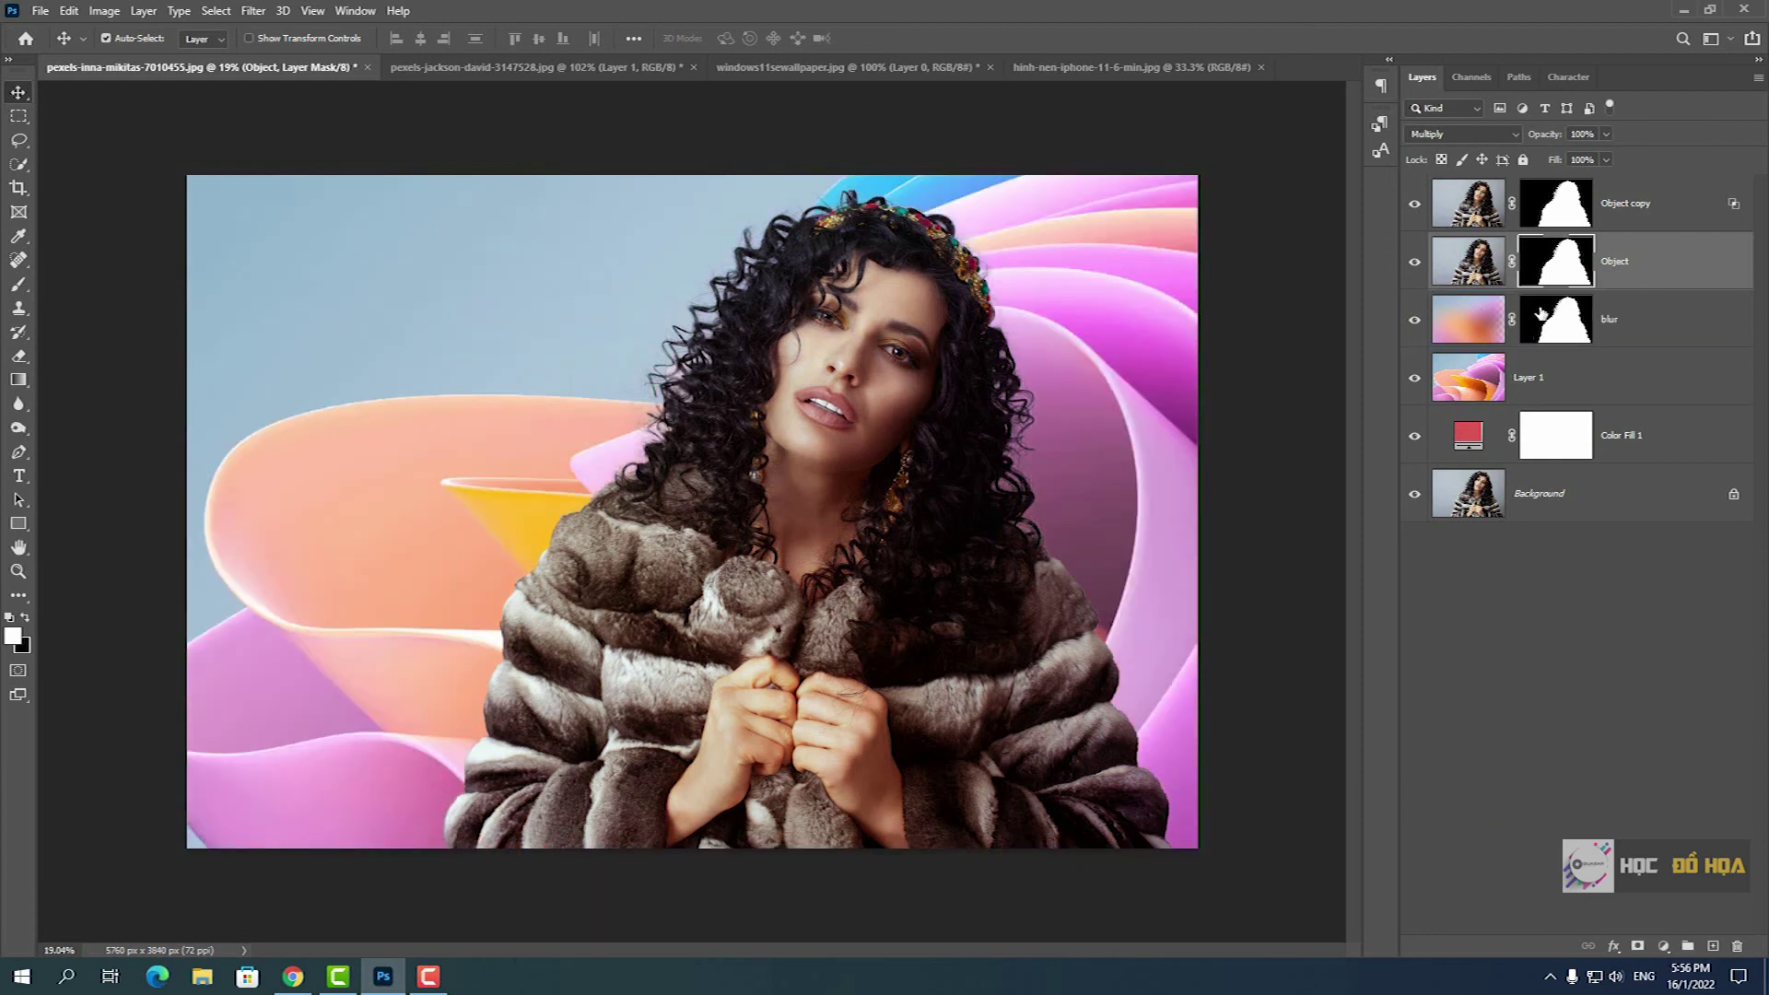
scroll(1288, 366, up, 4)
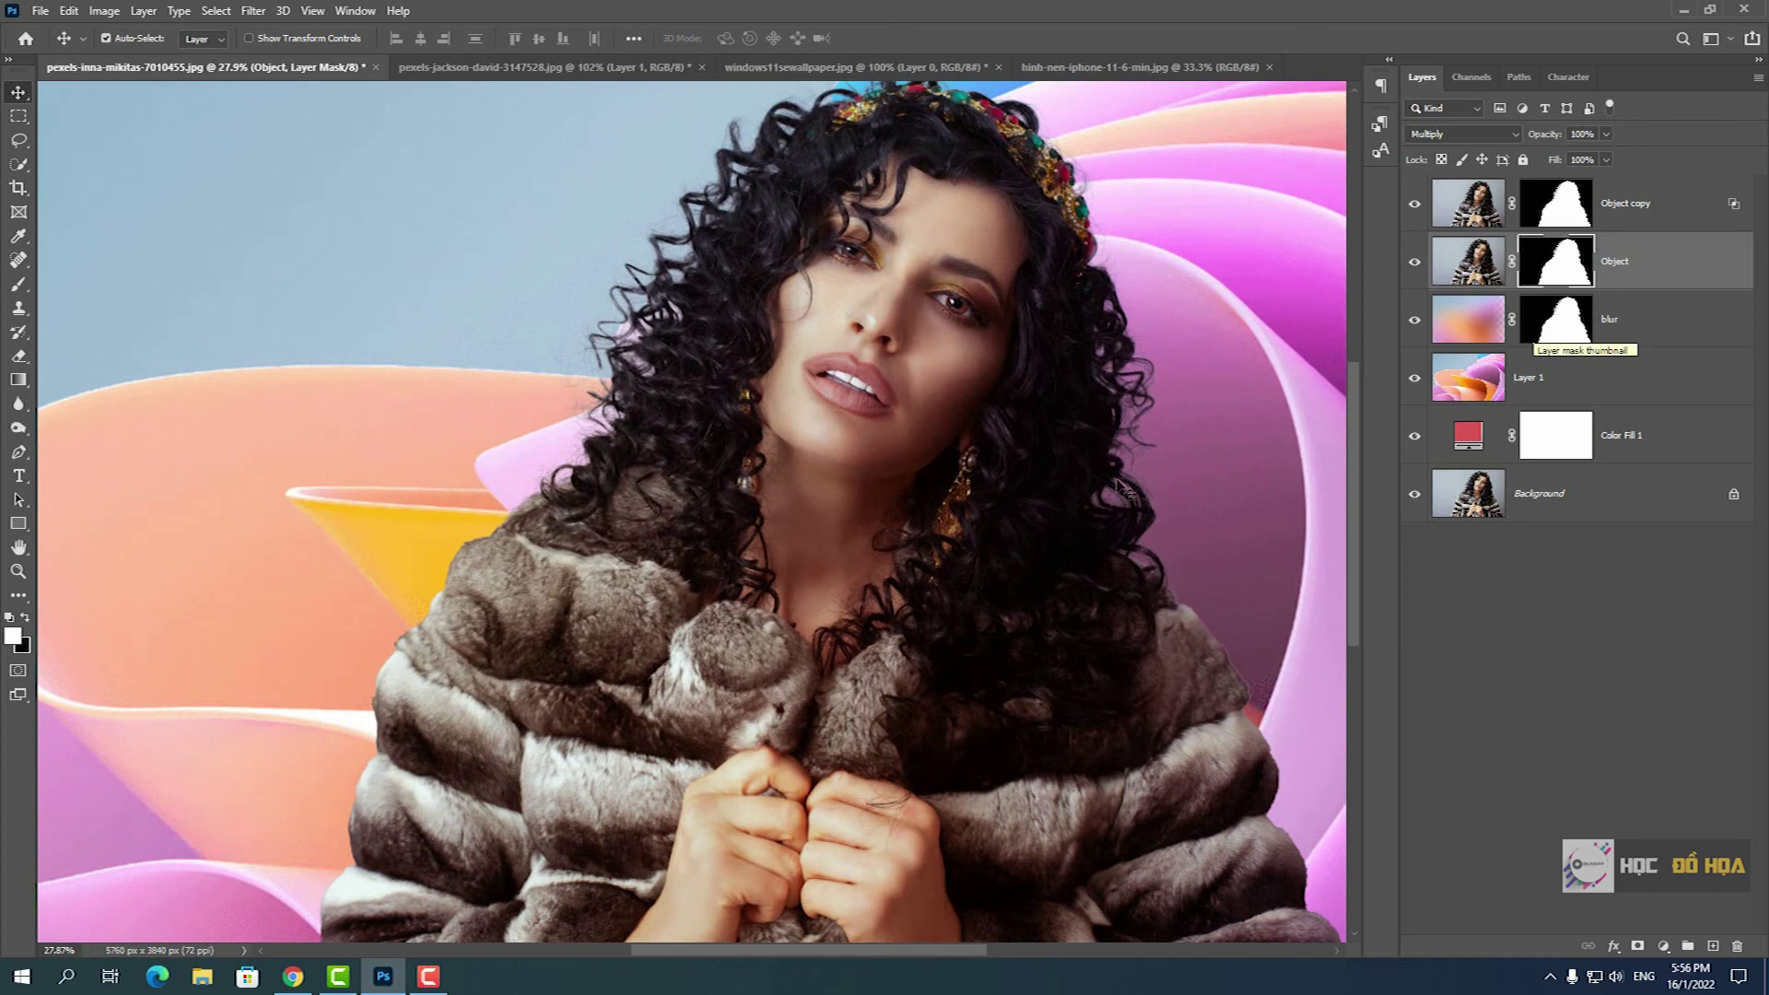
scroll(513, 569, down, 2)
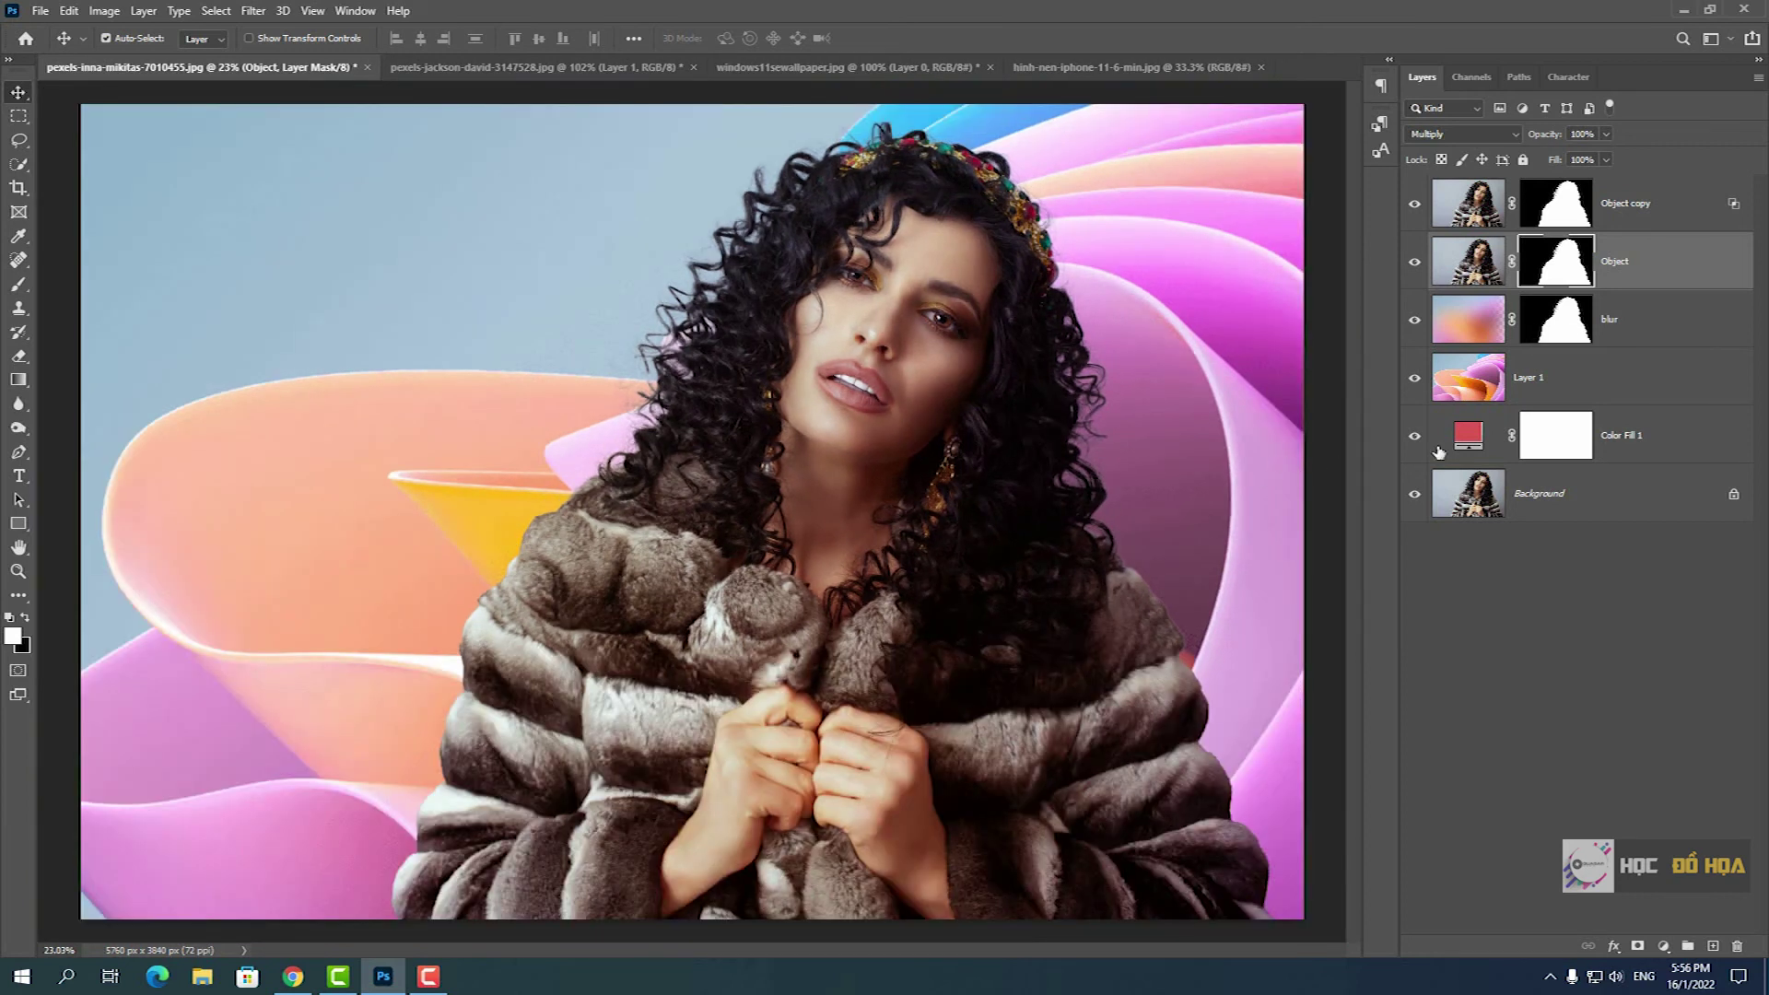
- Select the swirl wallpaper layer and zoom into the hair edges on the left
click(1527, 398)
scroll(849, 416, up, 2)
scroll(850, 417, up, 1)
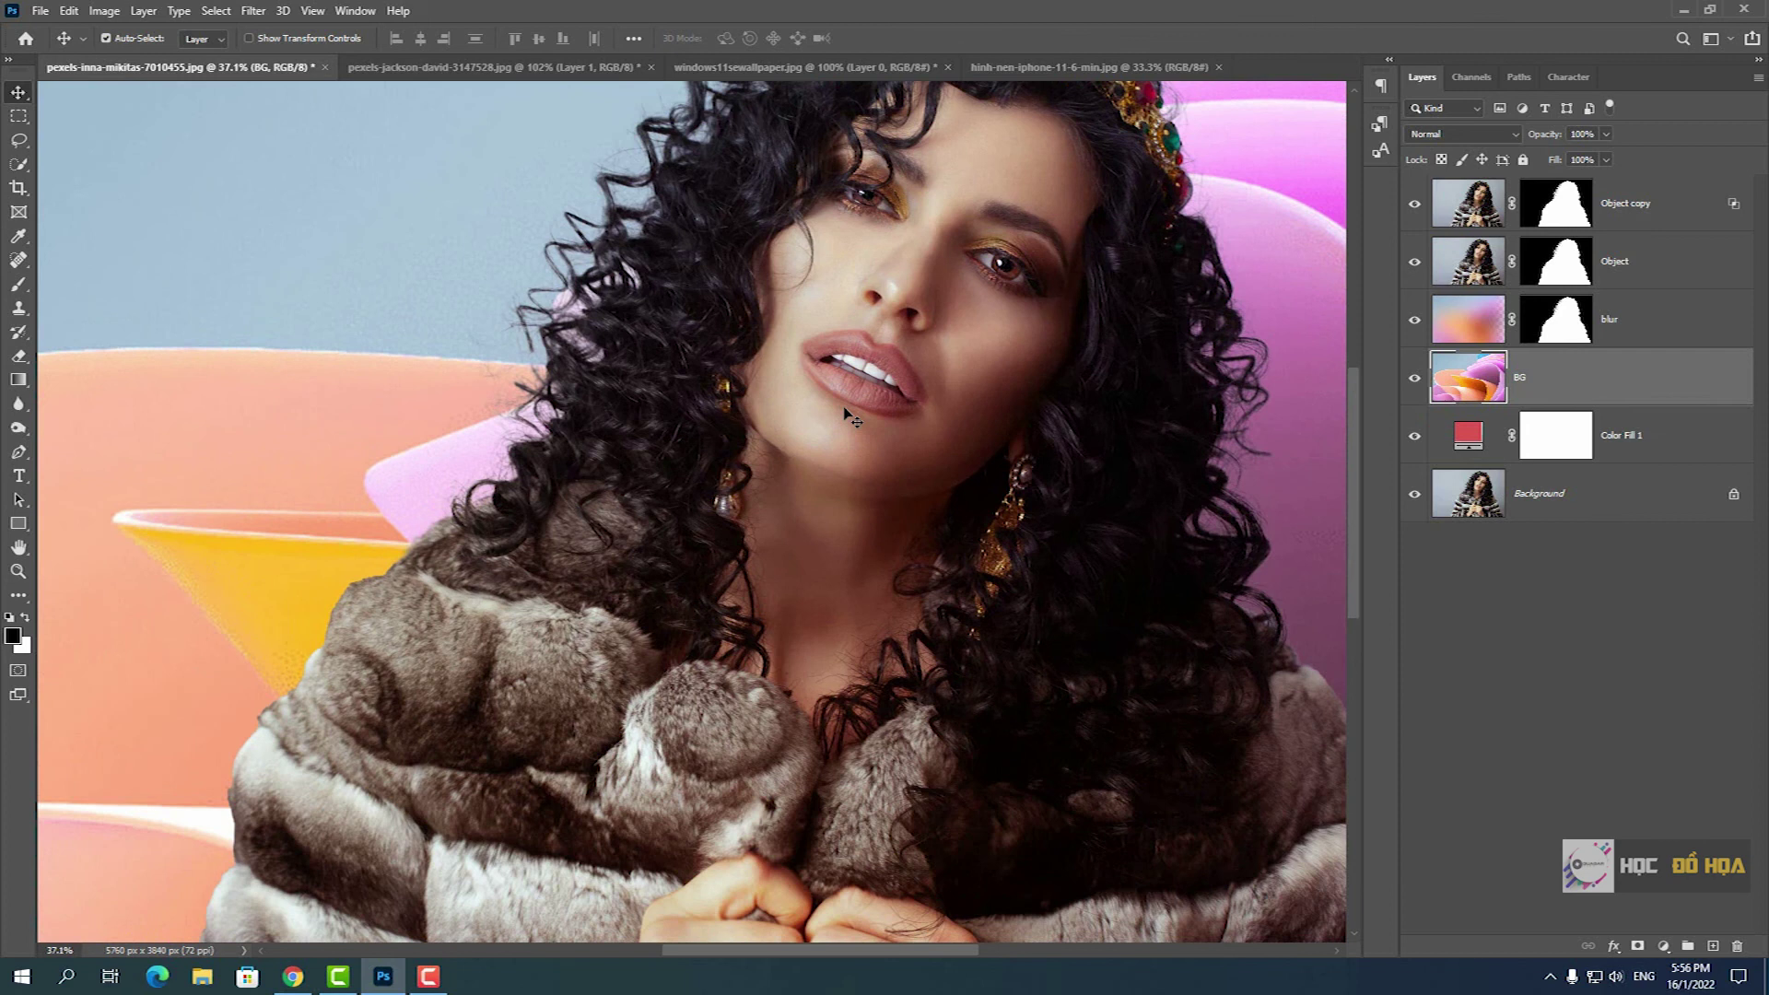
scroll(835, 408, up, 1)
scroll(811, 401, up, 1)
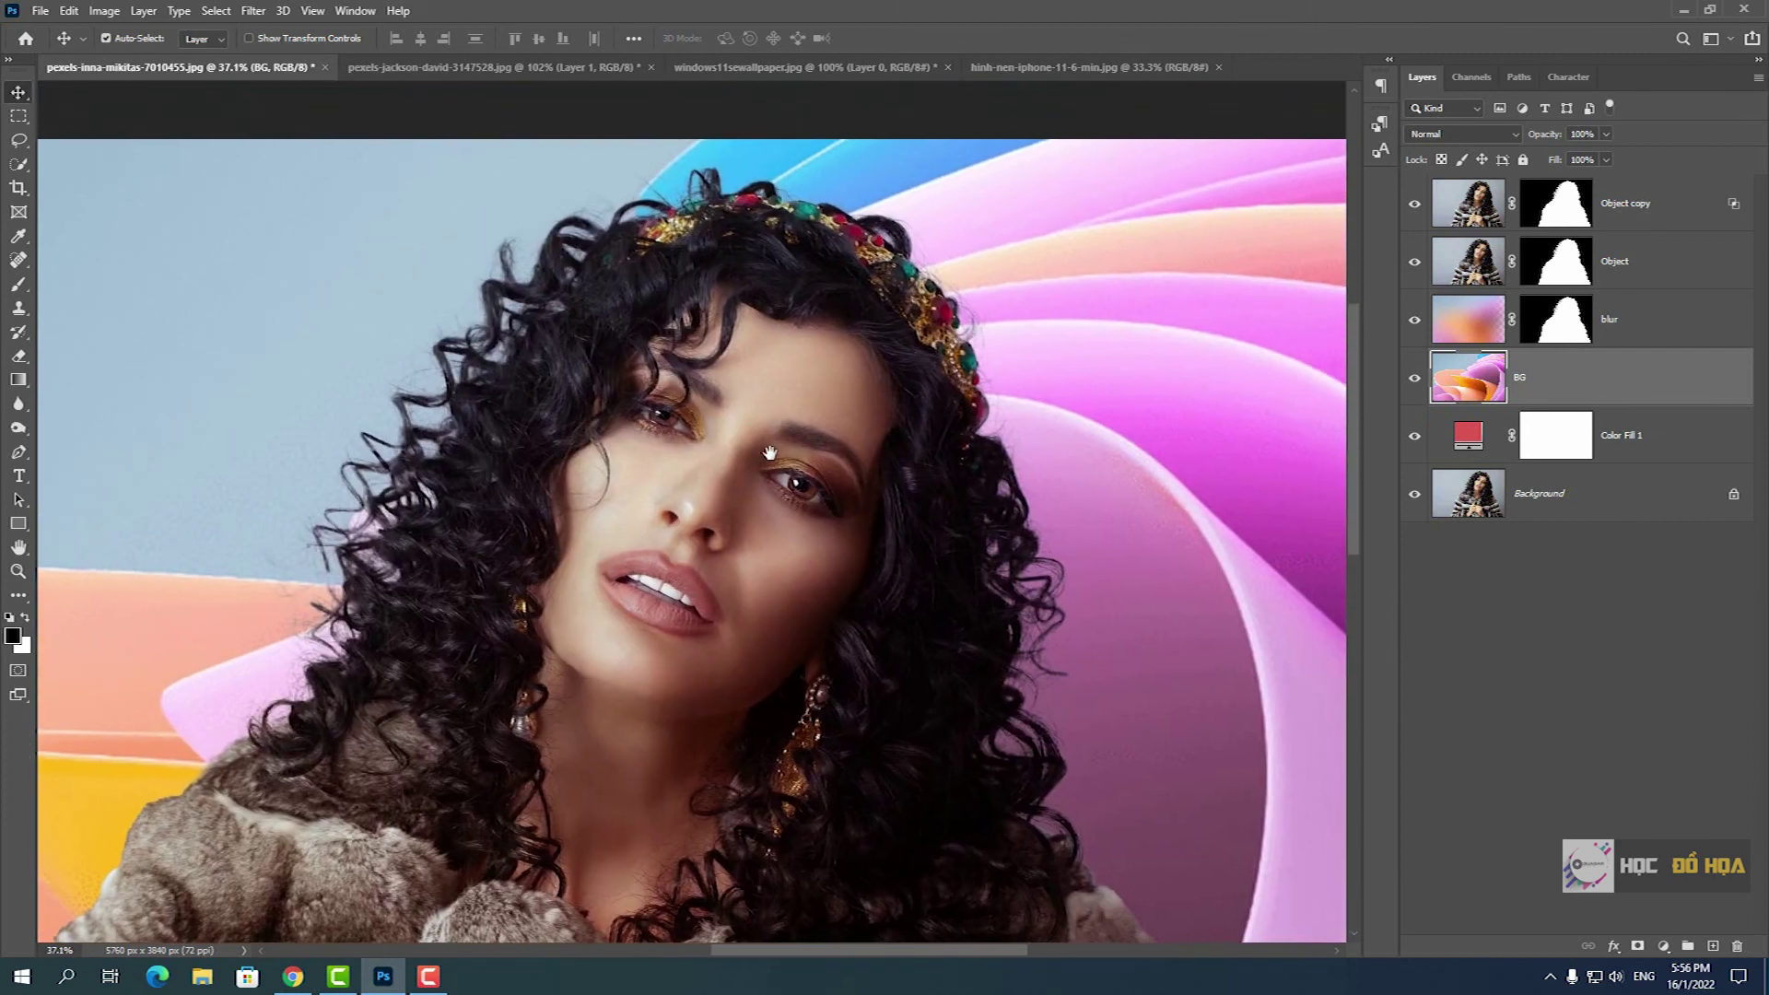
scroll(784, 392, up, 1)
drag(789, 392, 959, 454)
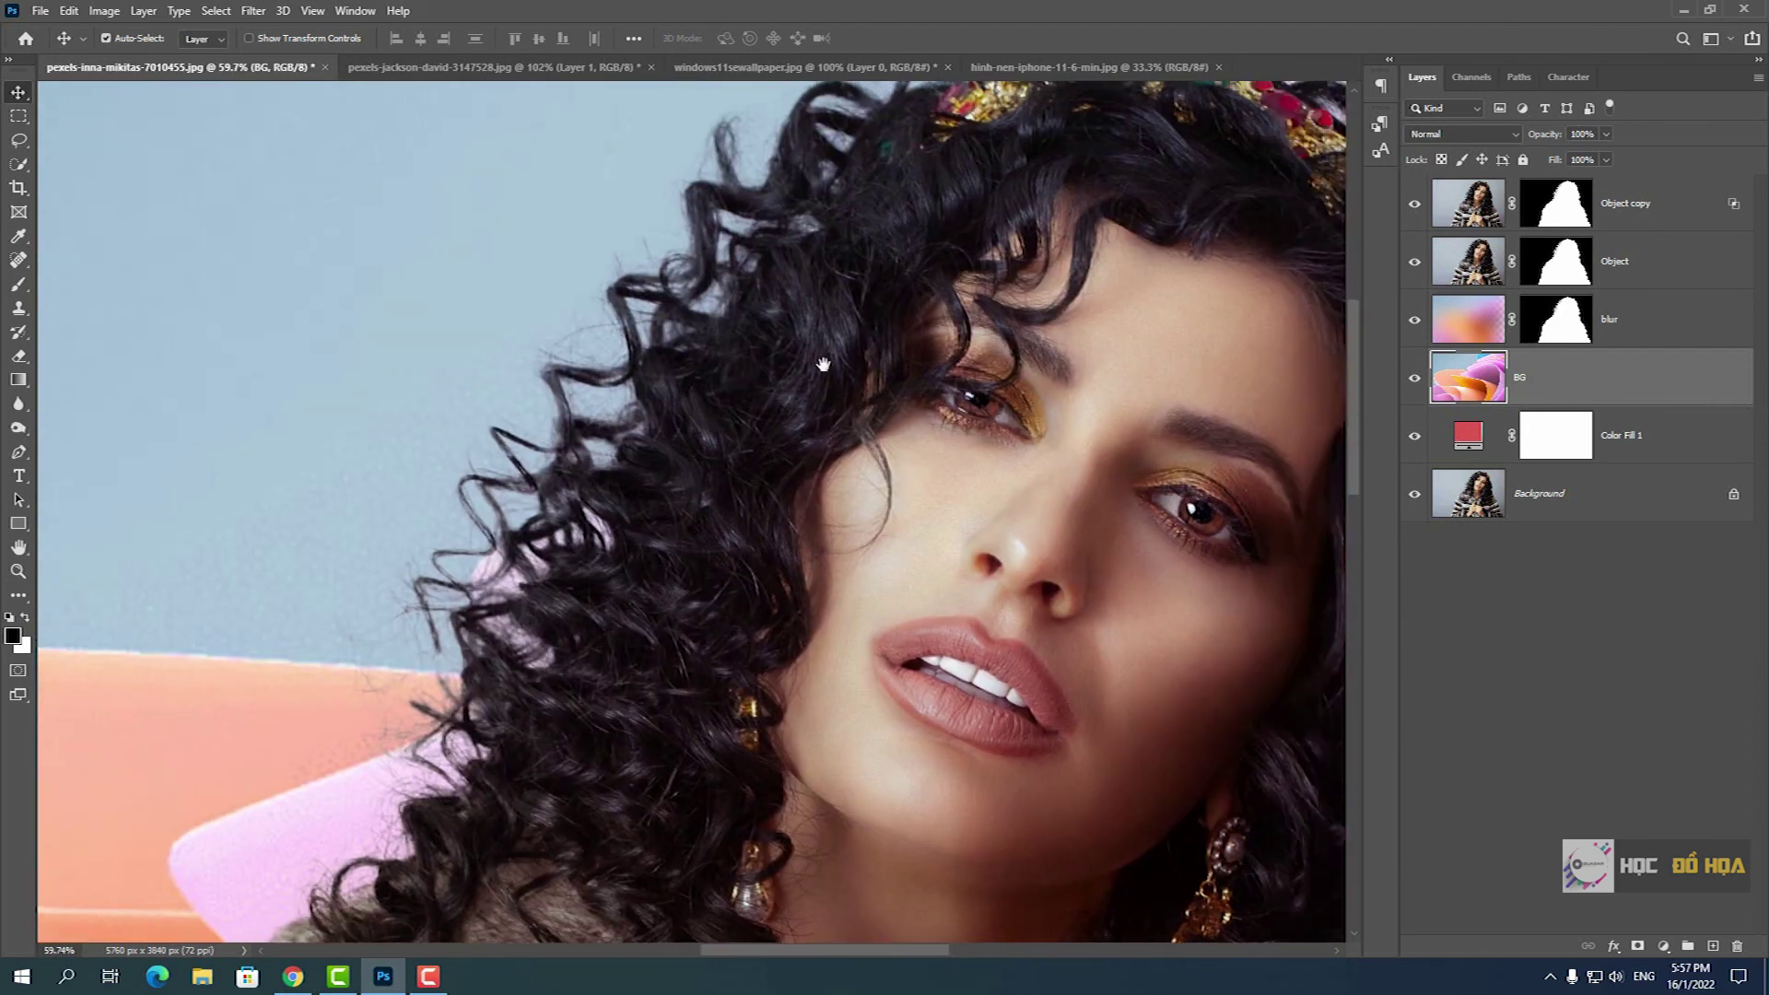
drag(818, 359, 765, 343)
scroll(922, 364, down, 2)
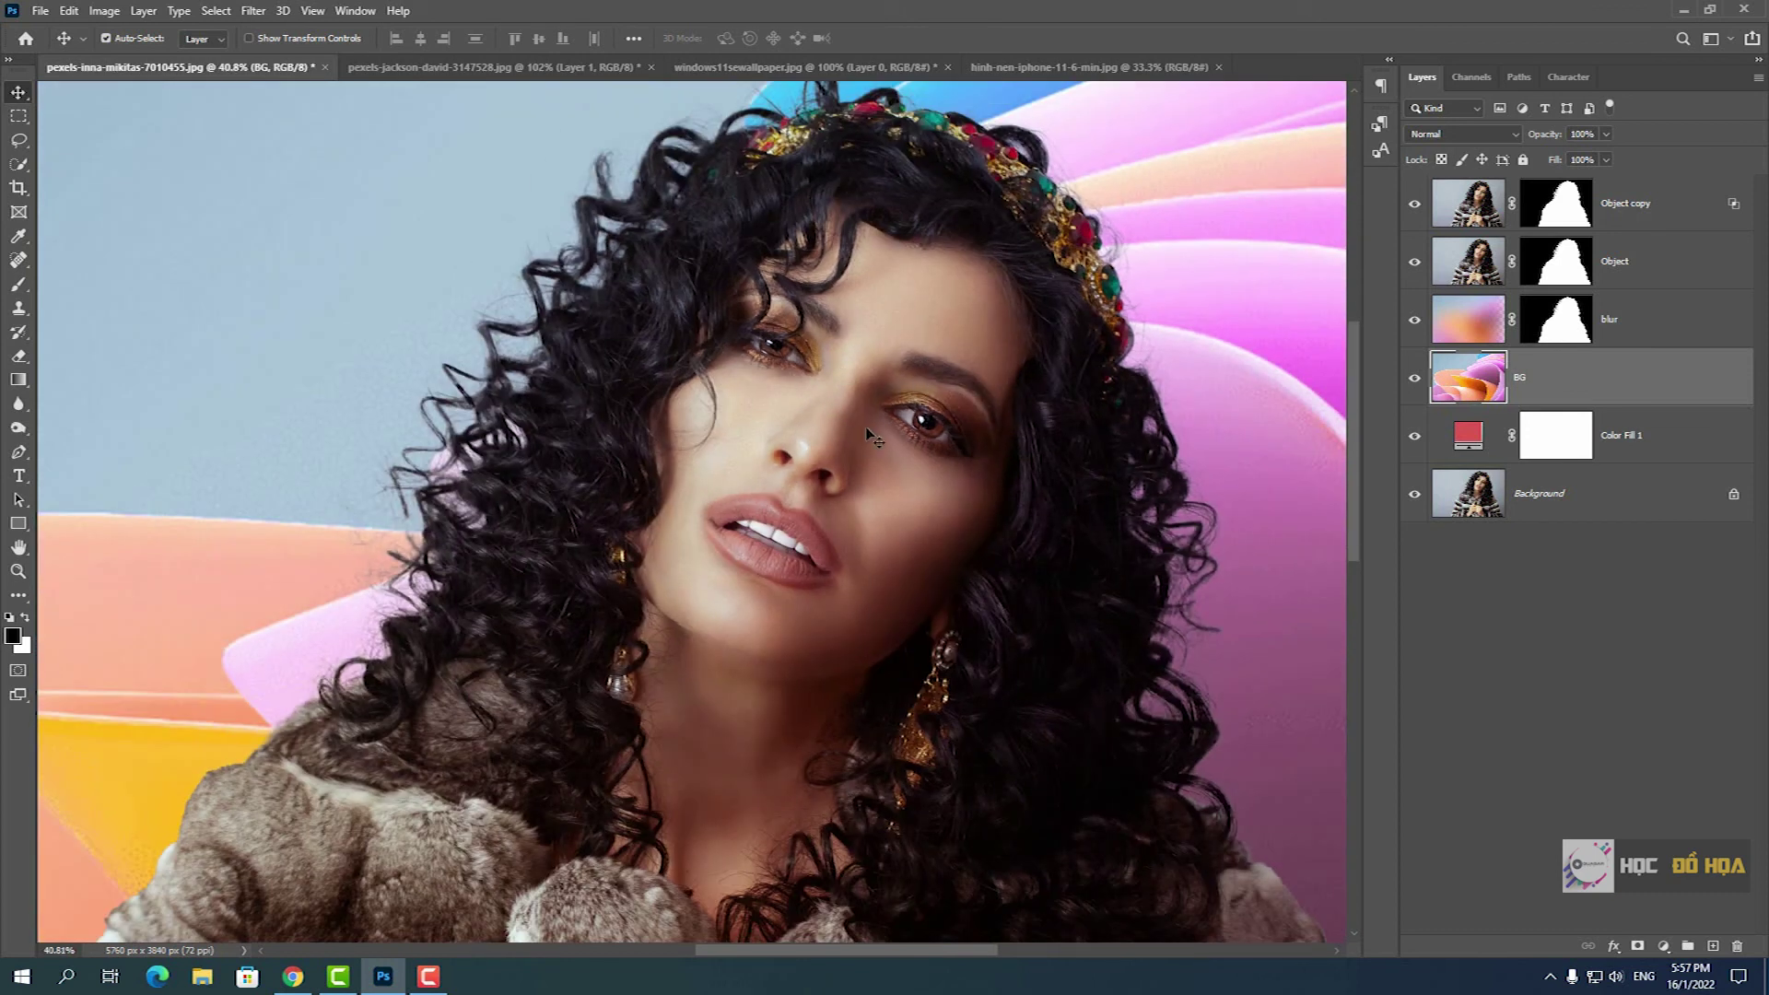
- Select the Object layer and pan to the top of the head and headband
click(1623, 264)
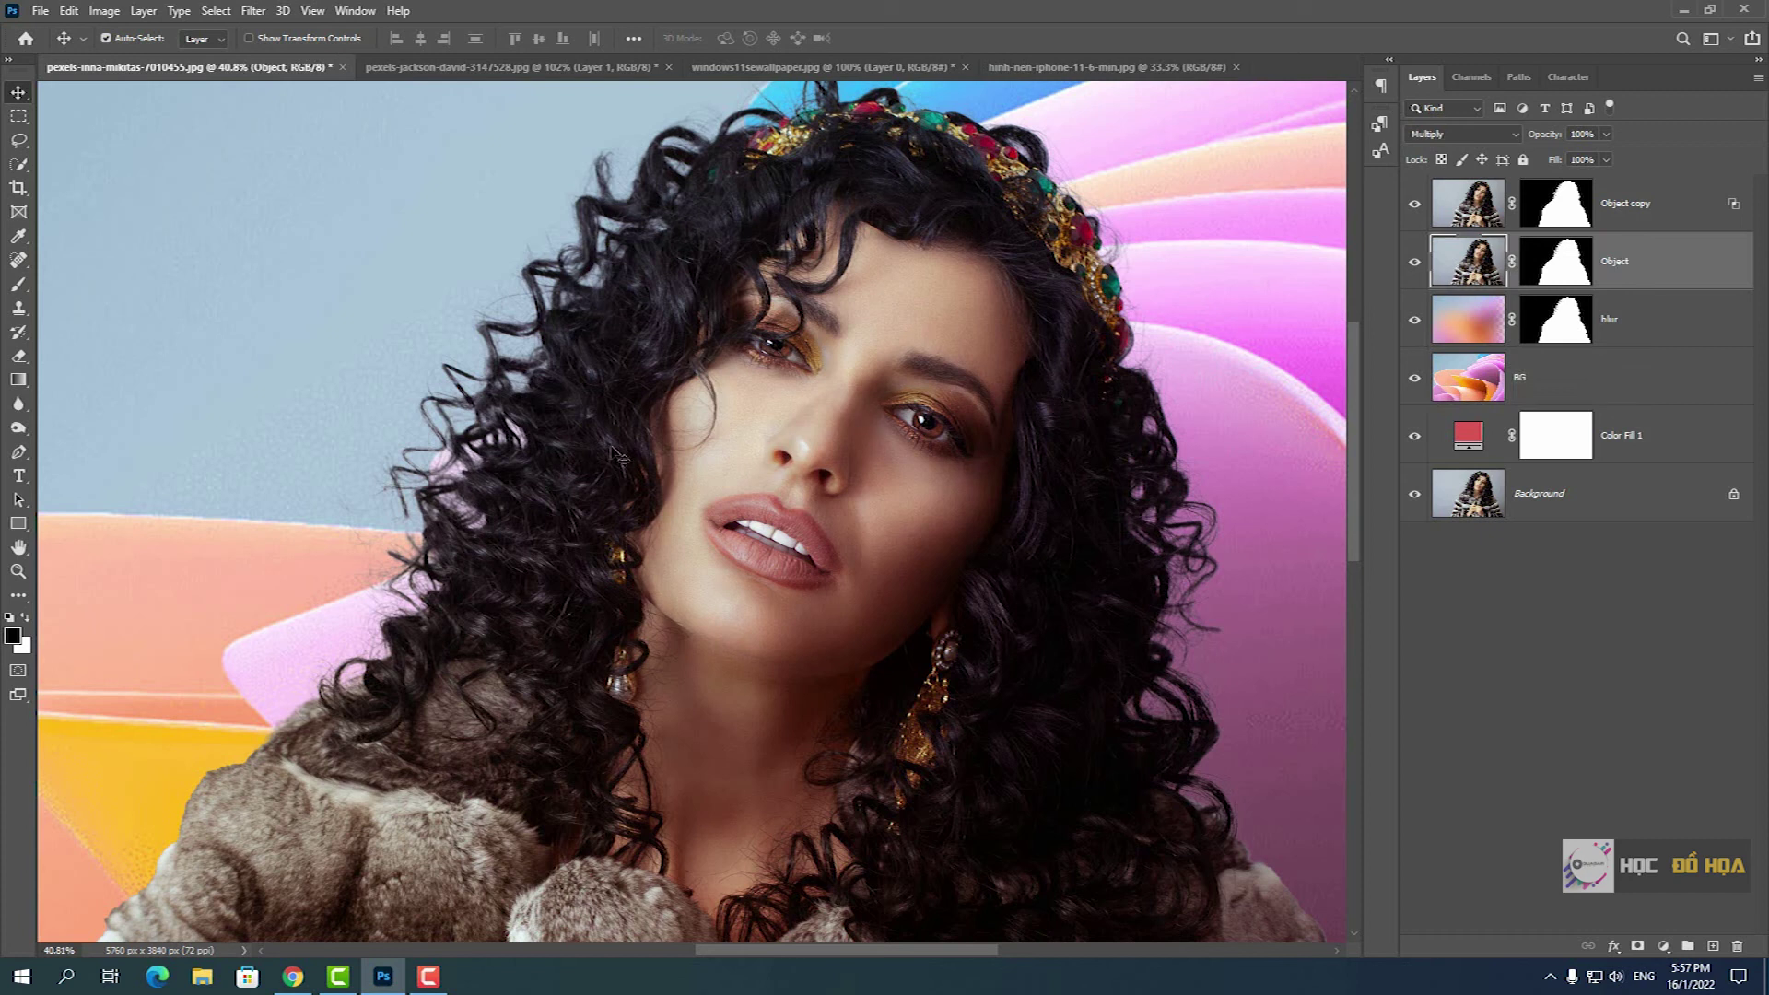
scroll(908, 411, down, 2)
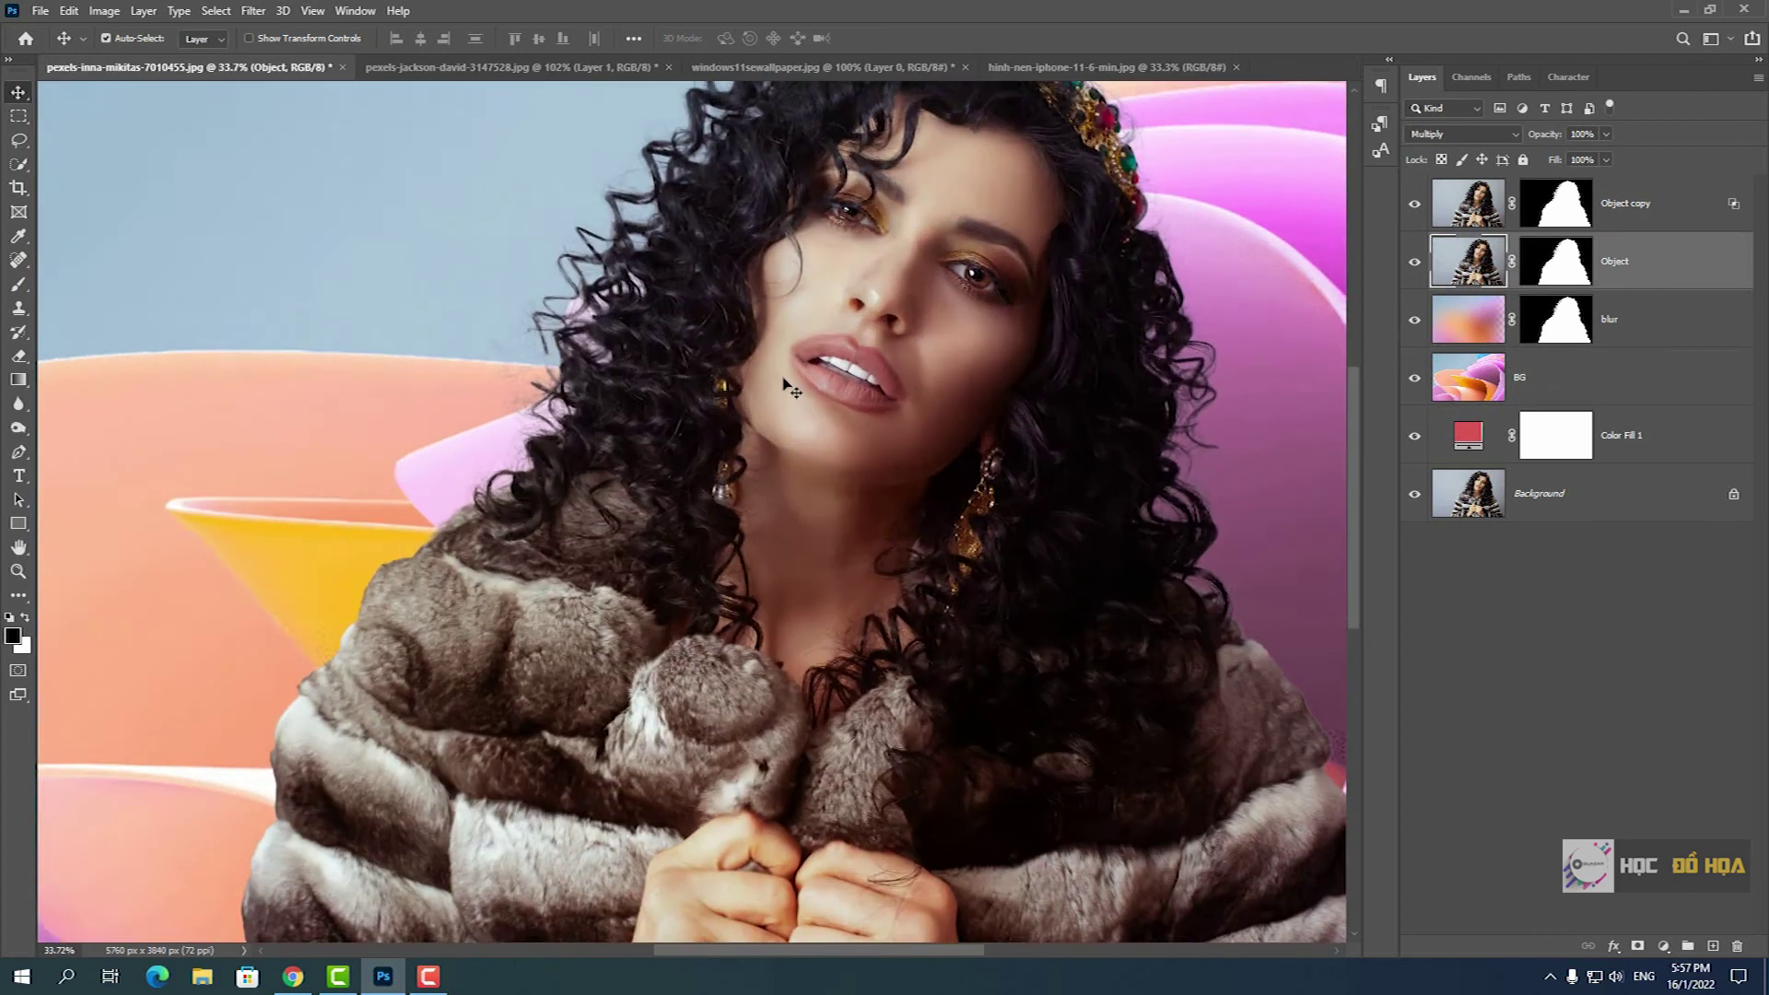
scroll(677, 585, up, 4)
drag(609, 265, 632, 573)
mouse_move(857, 304)
mouse_down()
mouse_move(632, 414)
mouse_move(785, 359)
mouse_up()
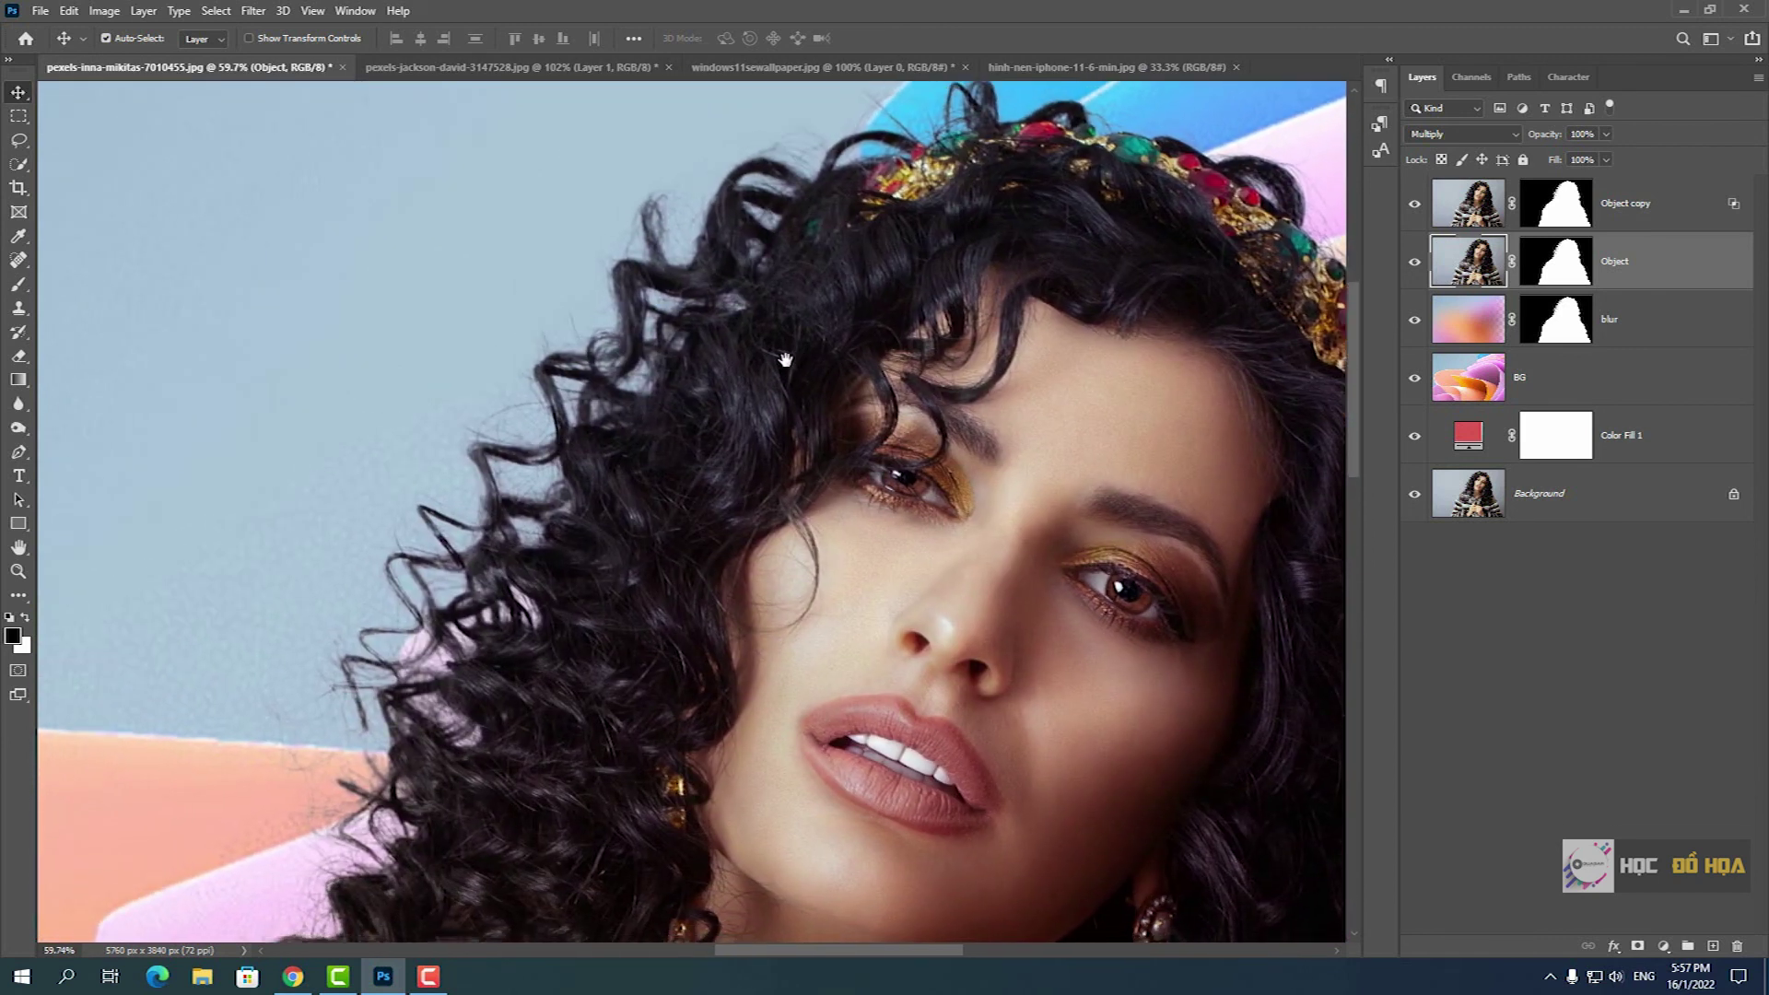
- Zoom in and out on the hair edges, then select the Object copy layer
scroll(647, 402, up, 2)
scroll(526, 415, up, 1)
scroll(525, 396, up, 2)
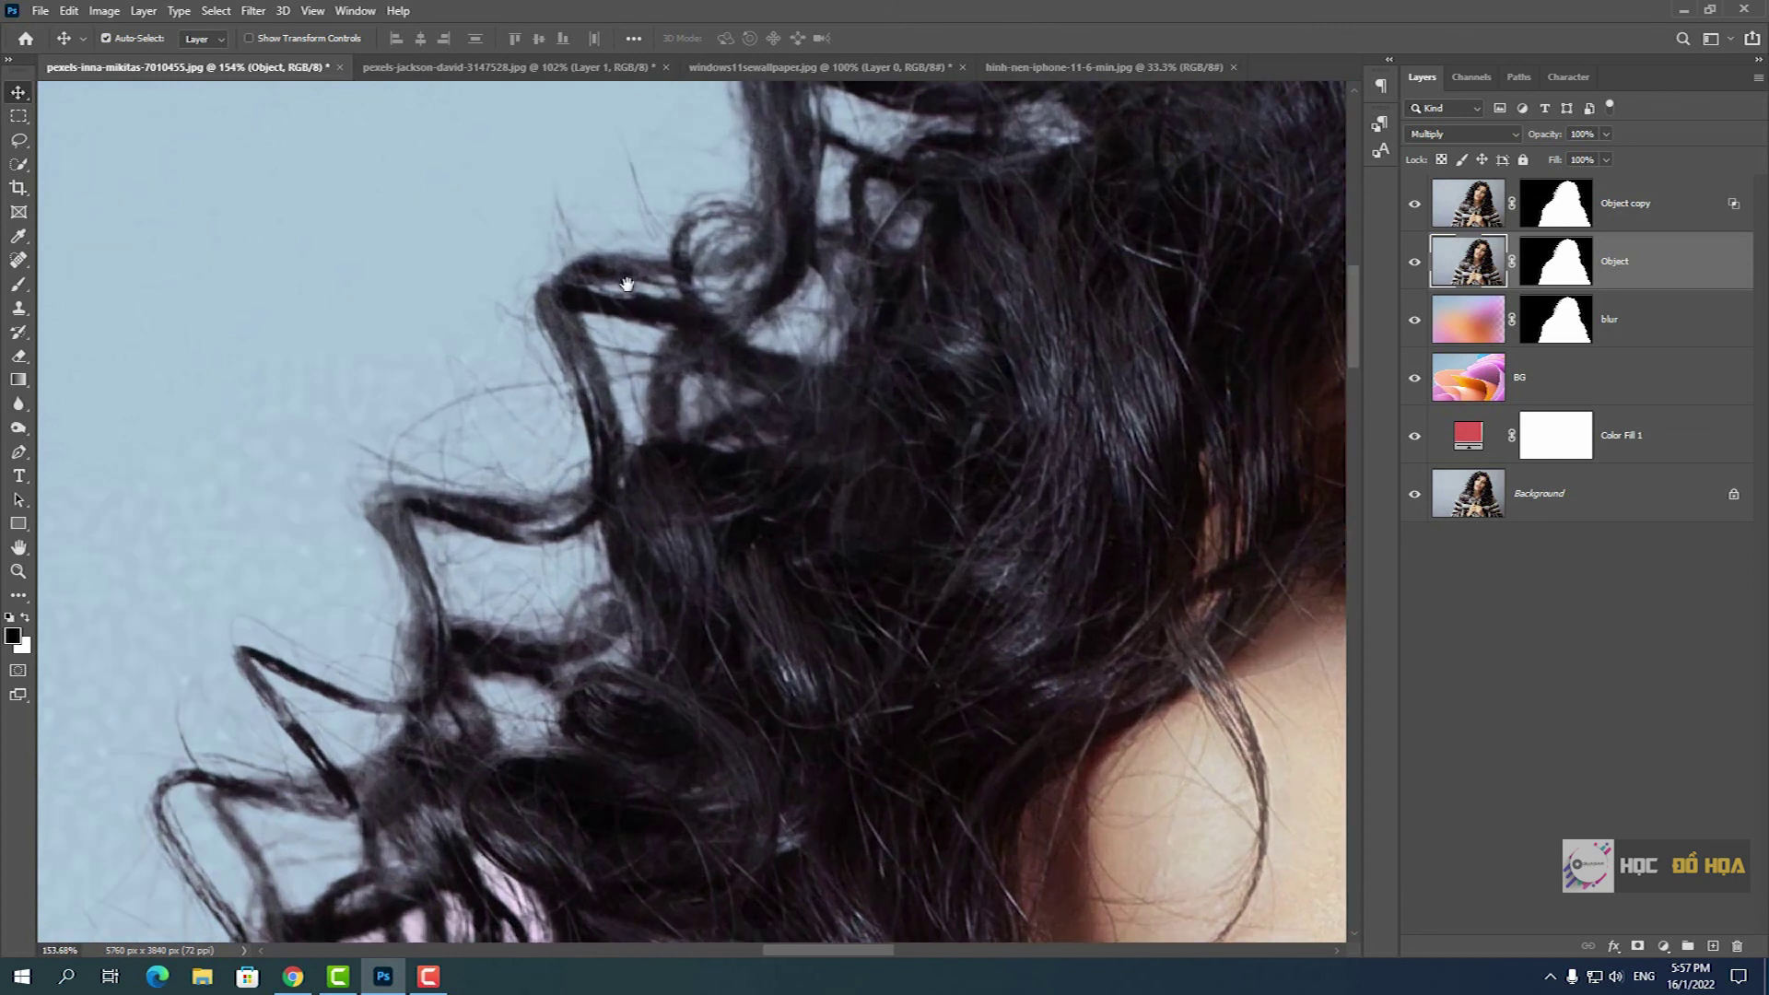
scroll(647, 489, up, 1)
scroll(648, 488, down, 5)
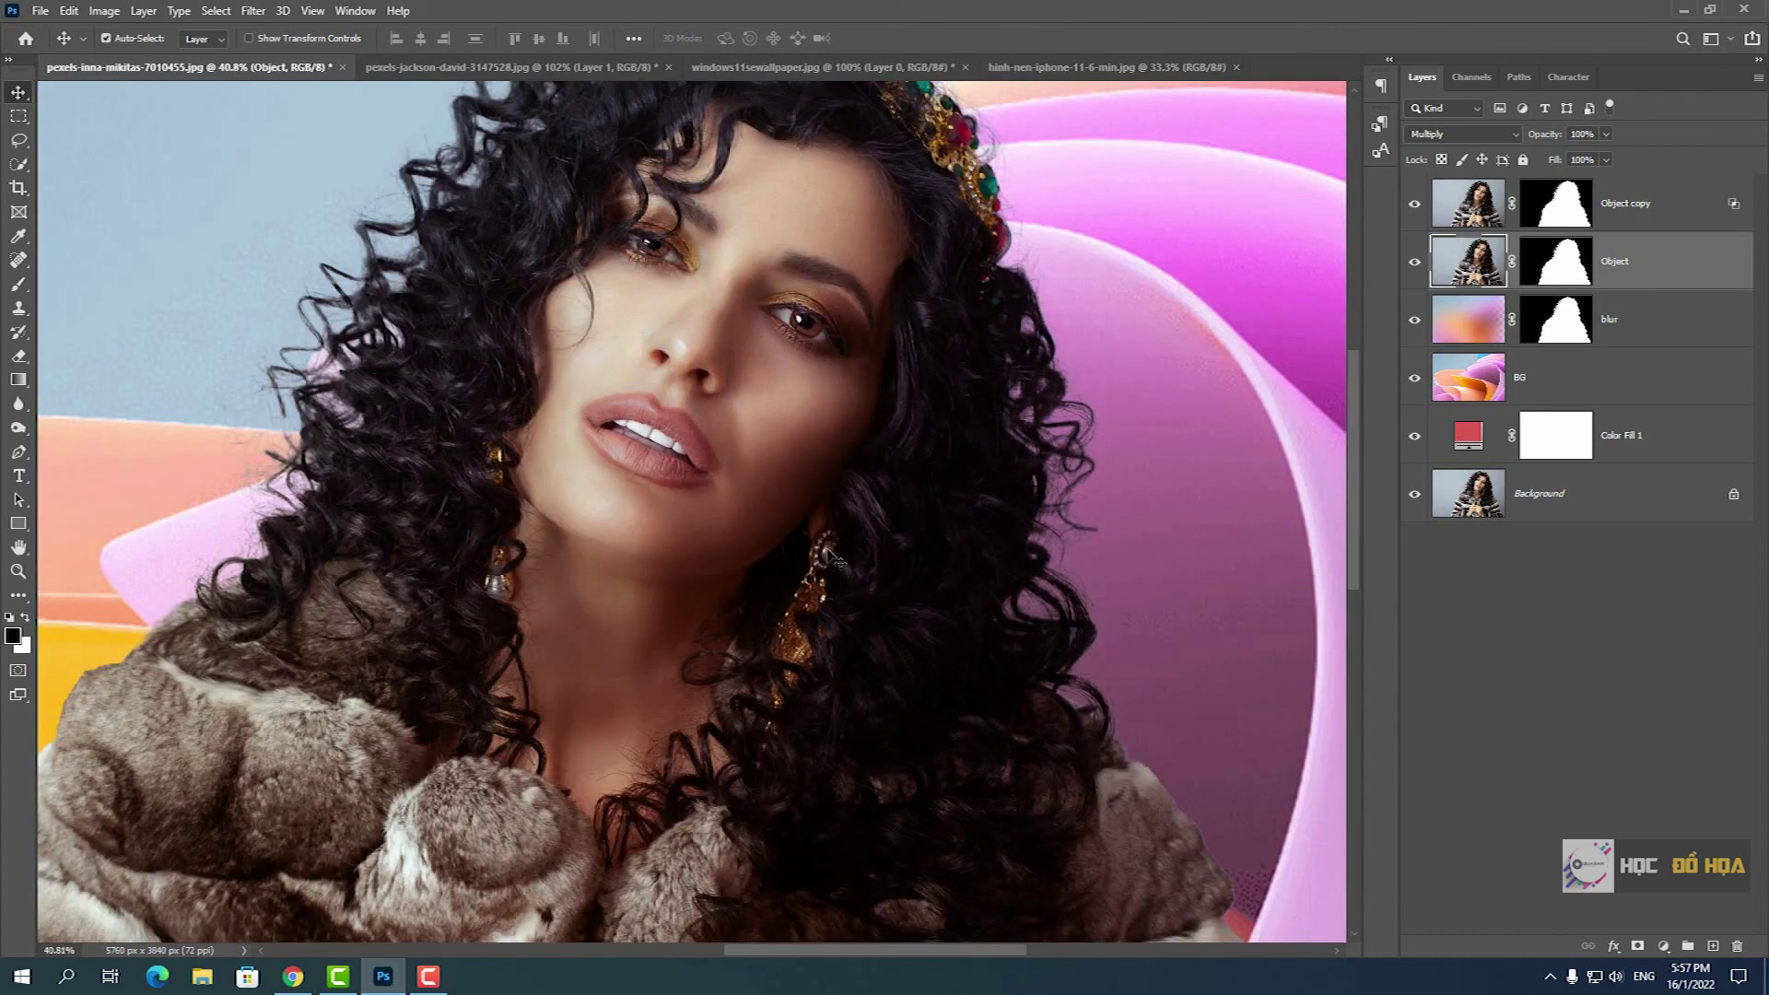
scroll(788, 490, down, 1)
scroll(785, 482, down, 1)
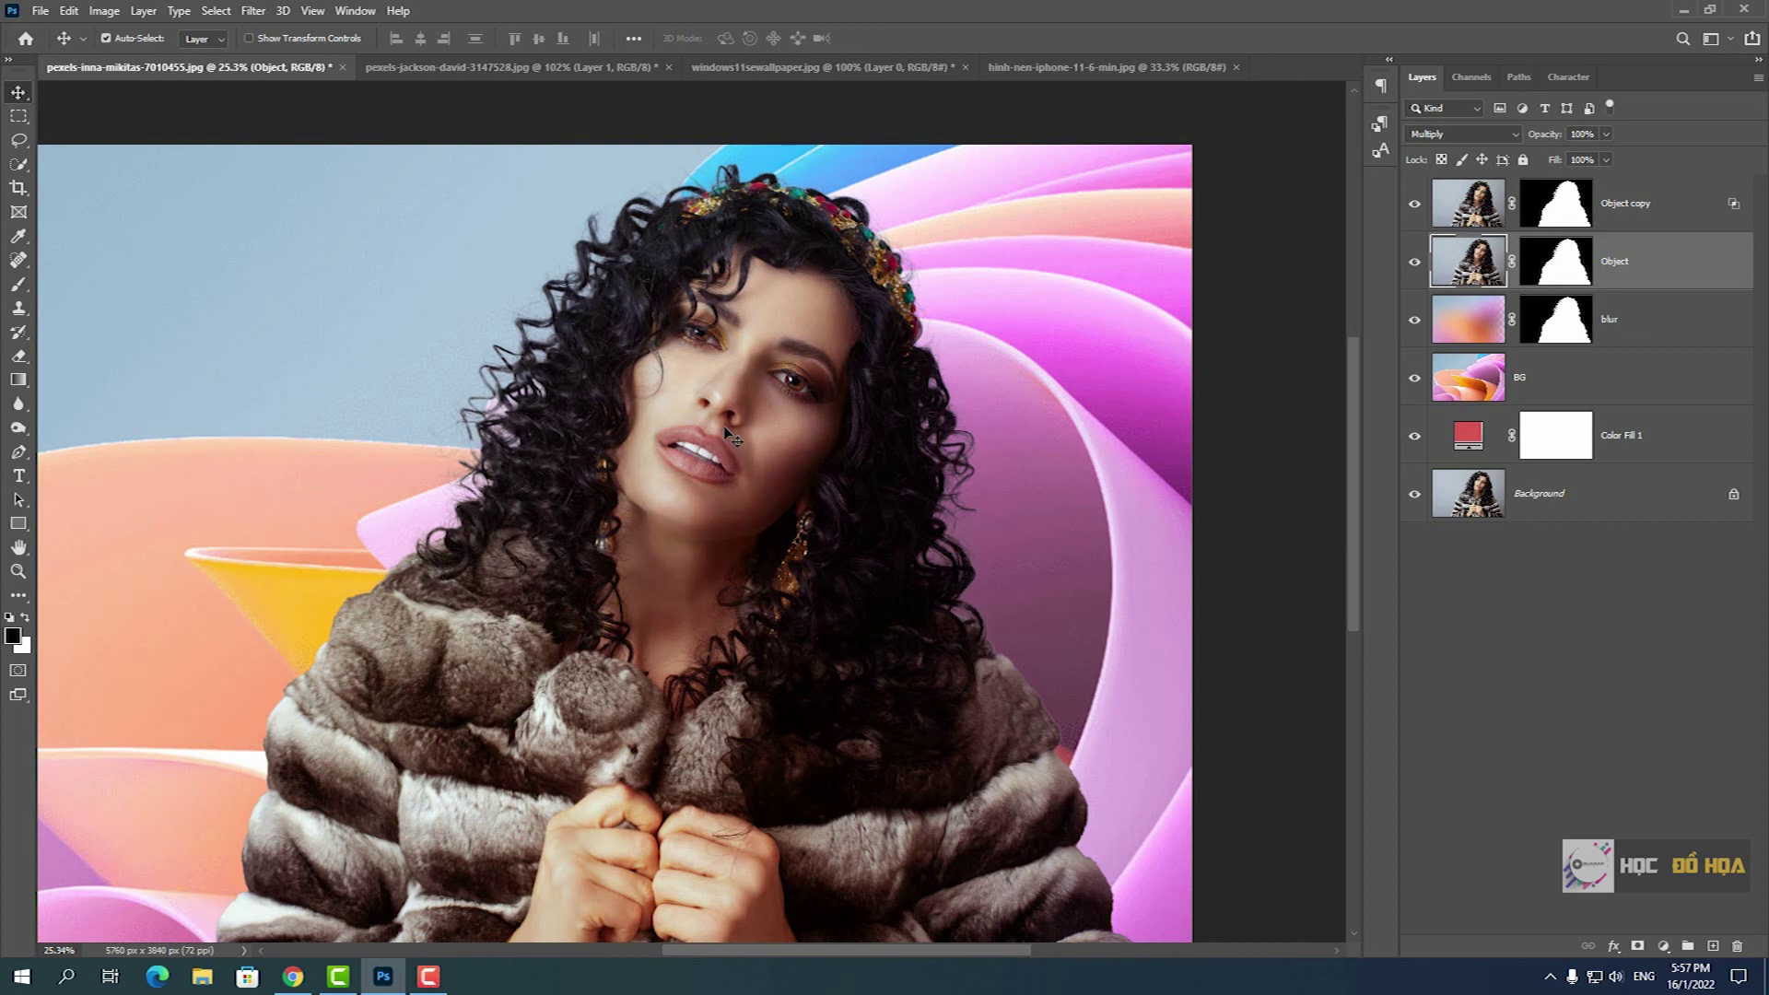
click(1630, 215)
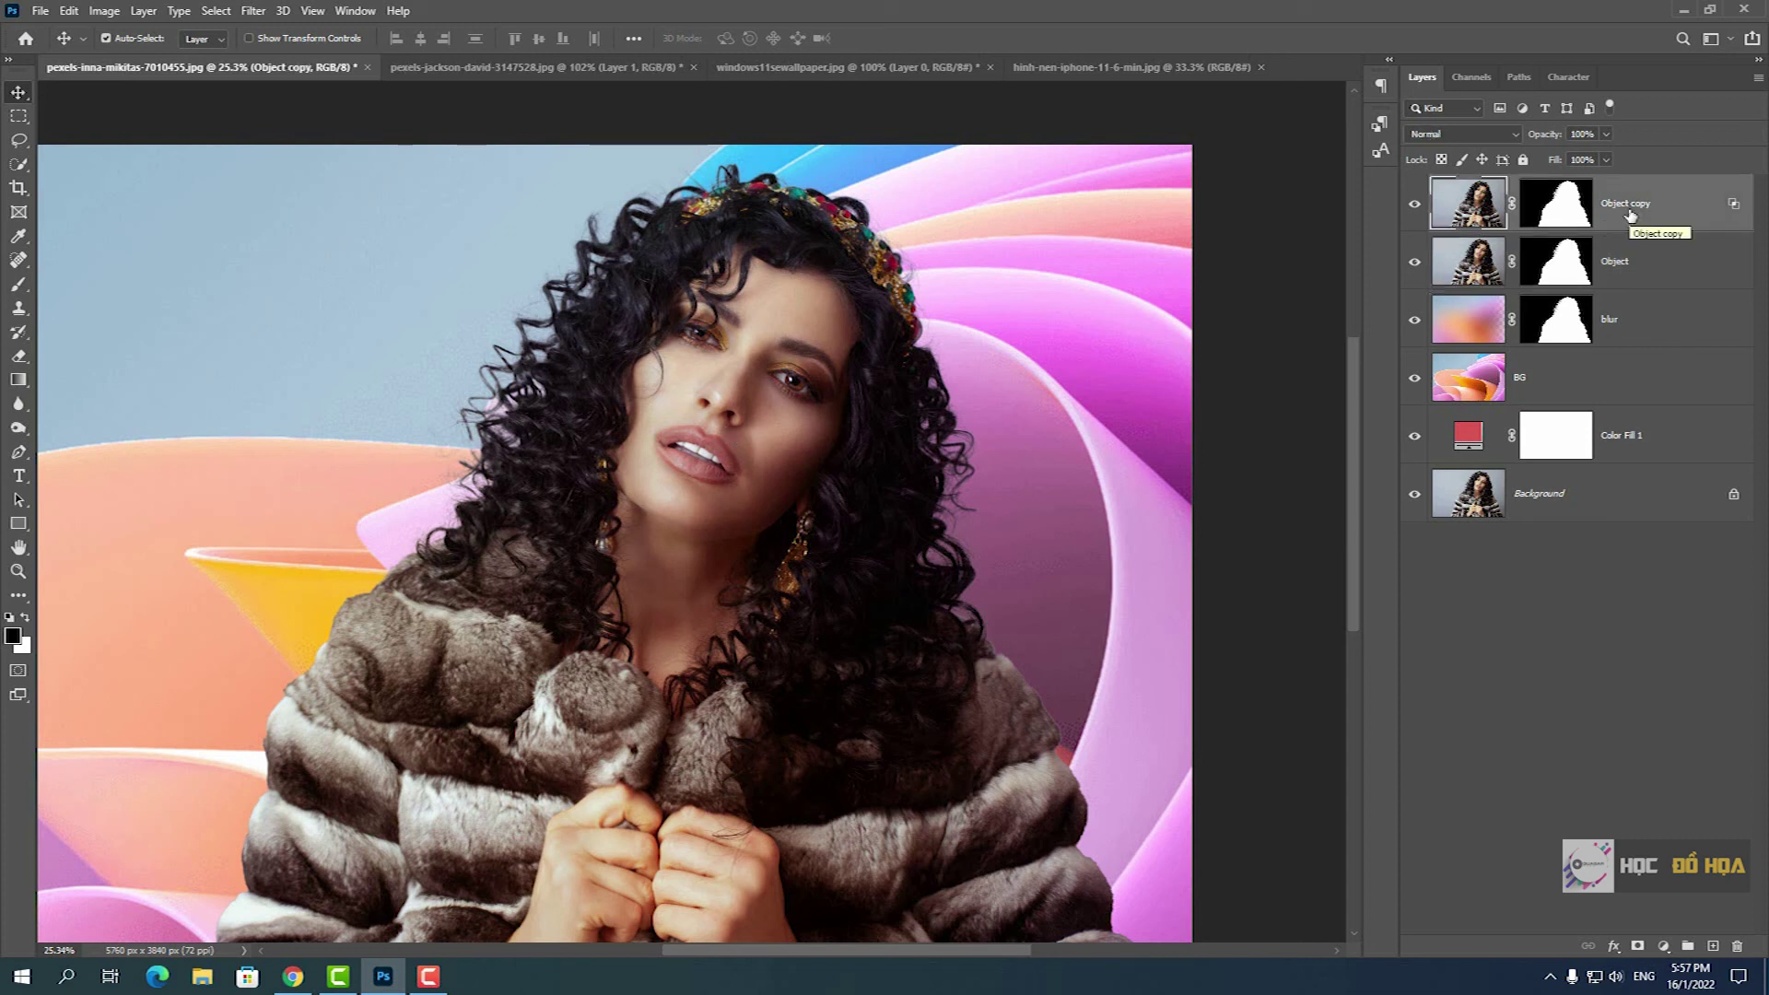
- Duplicate Object copy as Object copy 2 and toggle it to compare the result
key(ctrl)
key(ctrl+j)
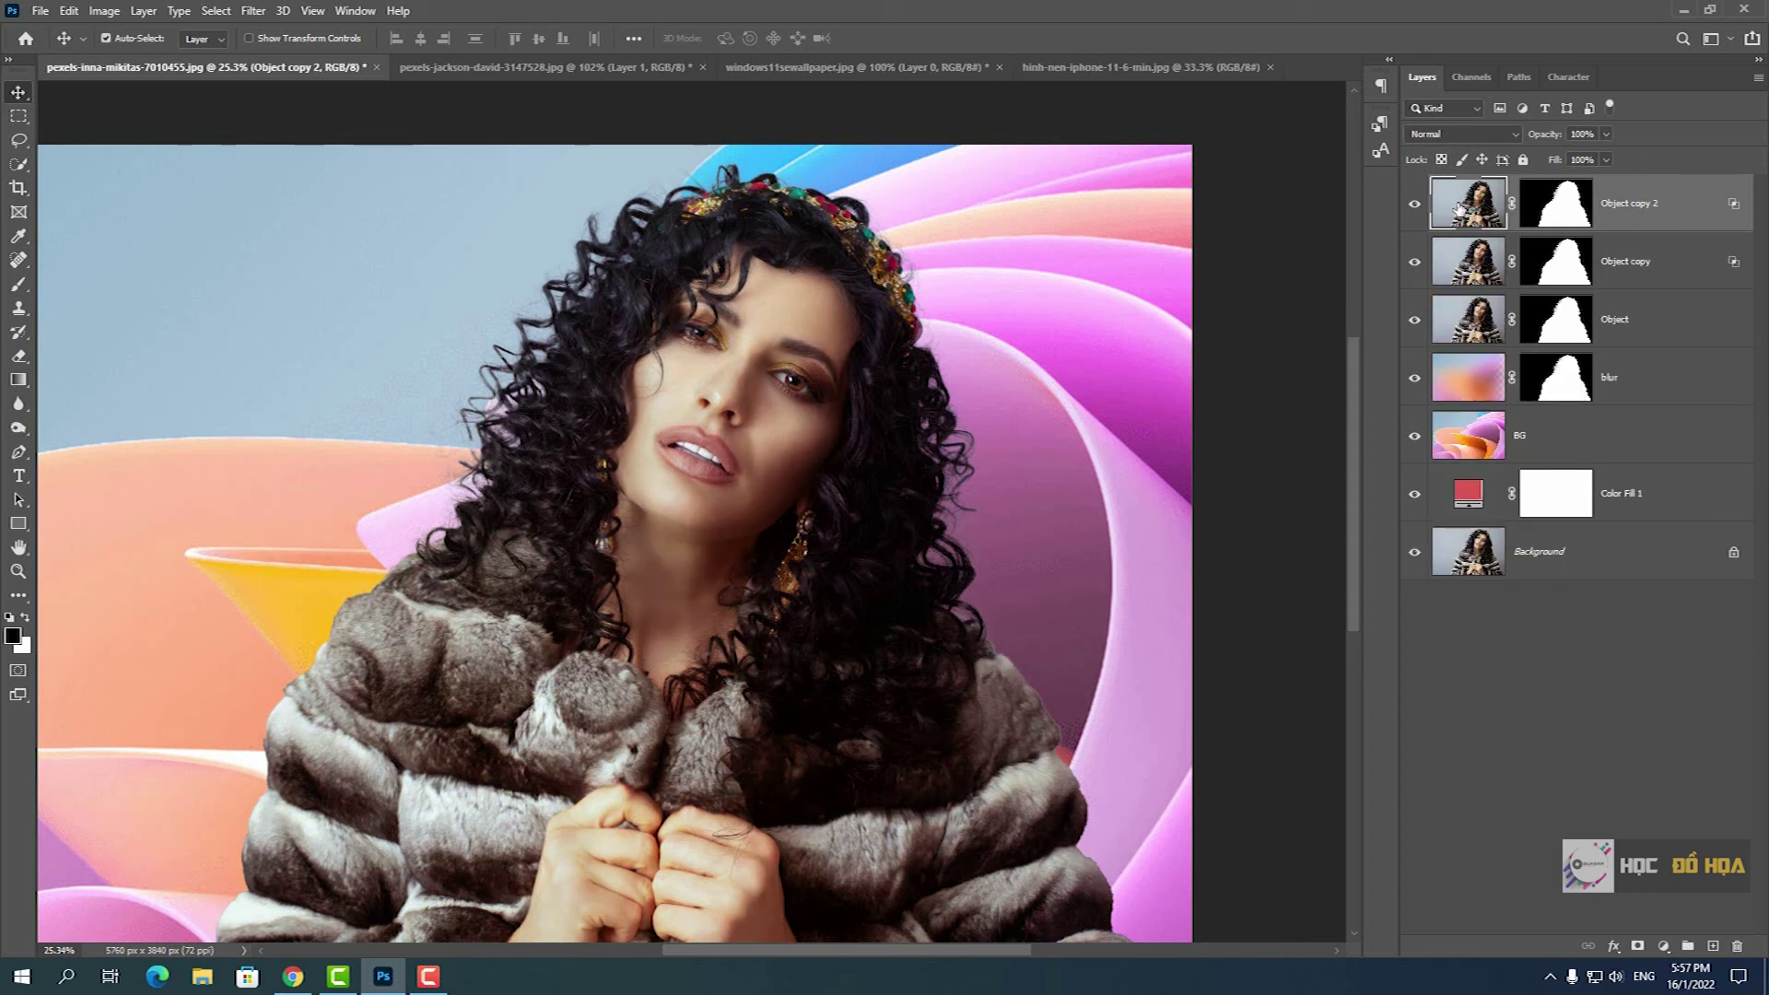
click(1416, 206)
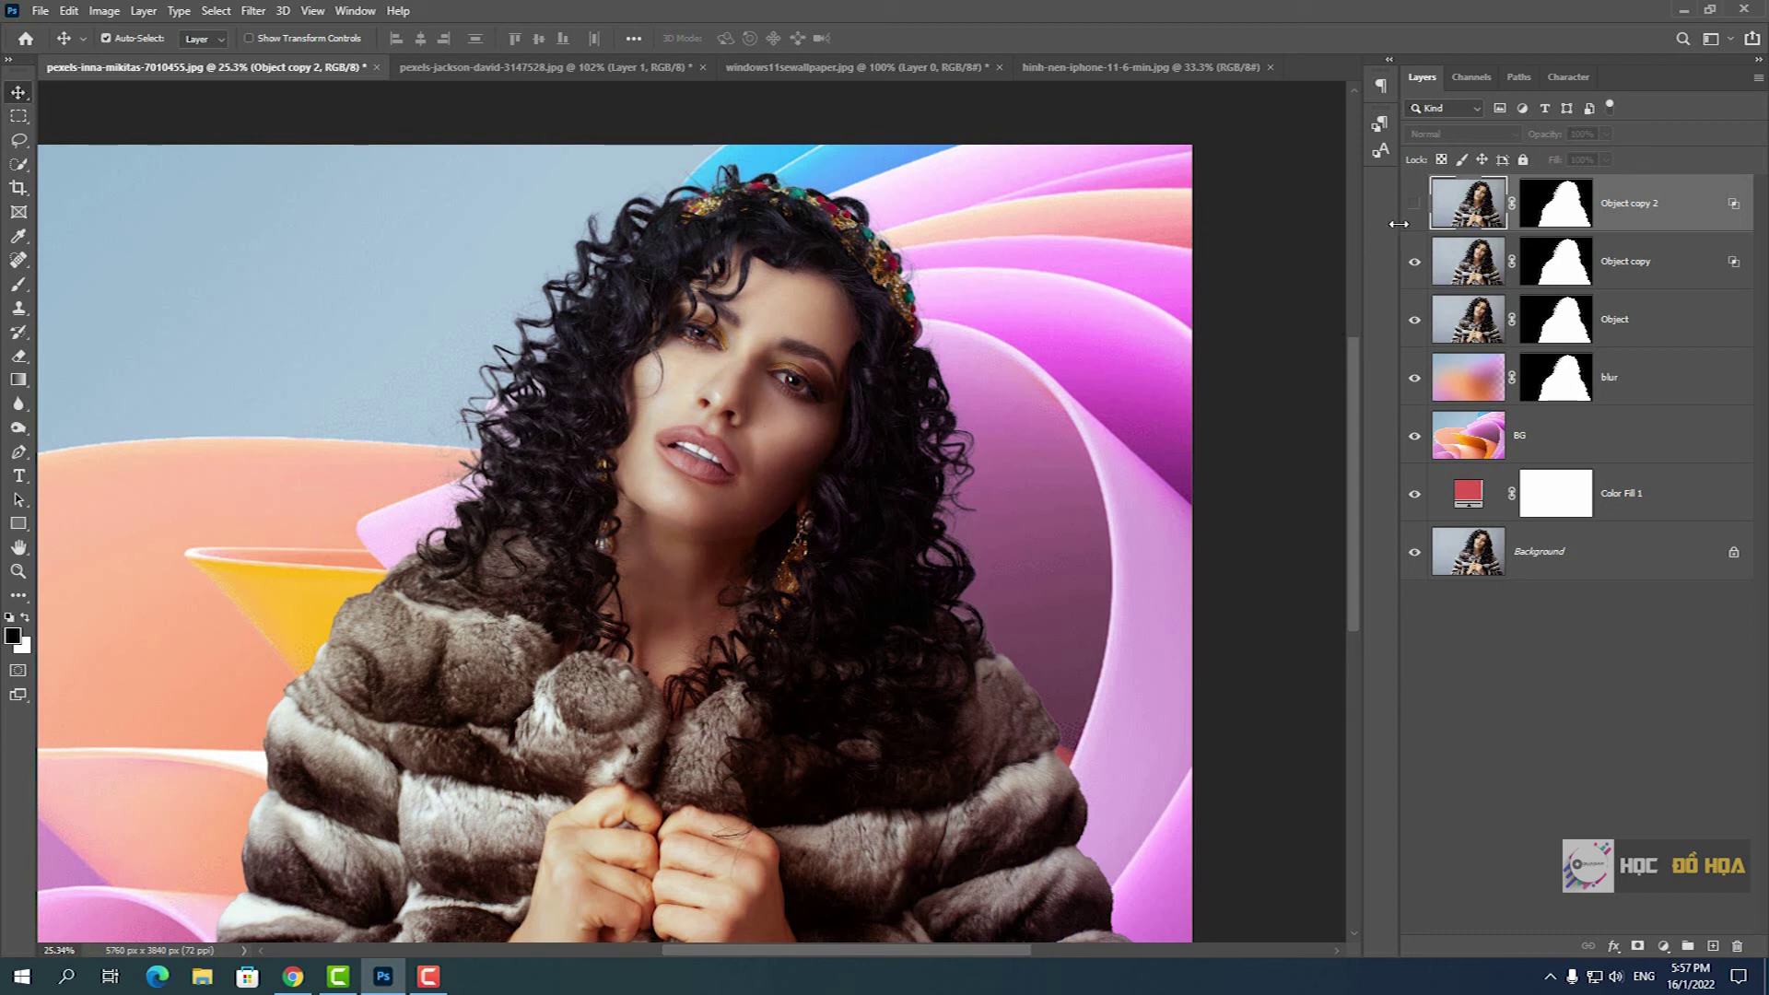
click(1414, 204)
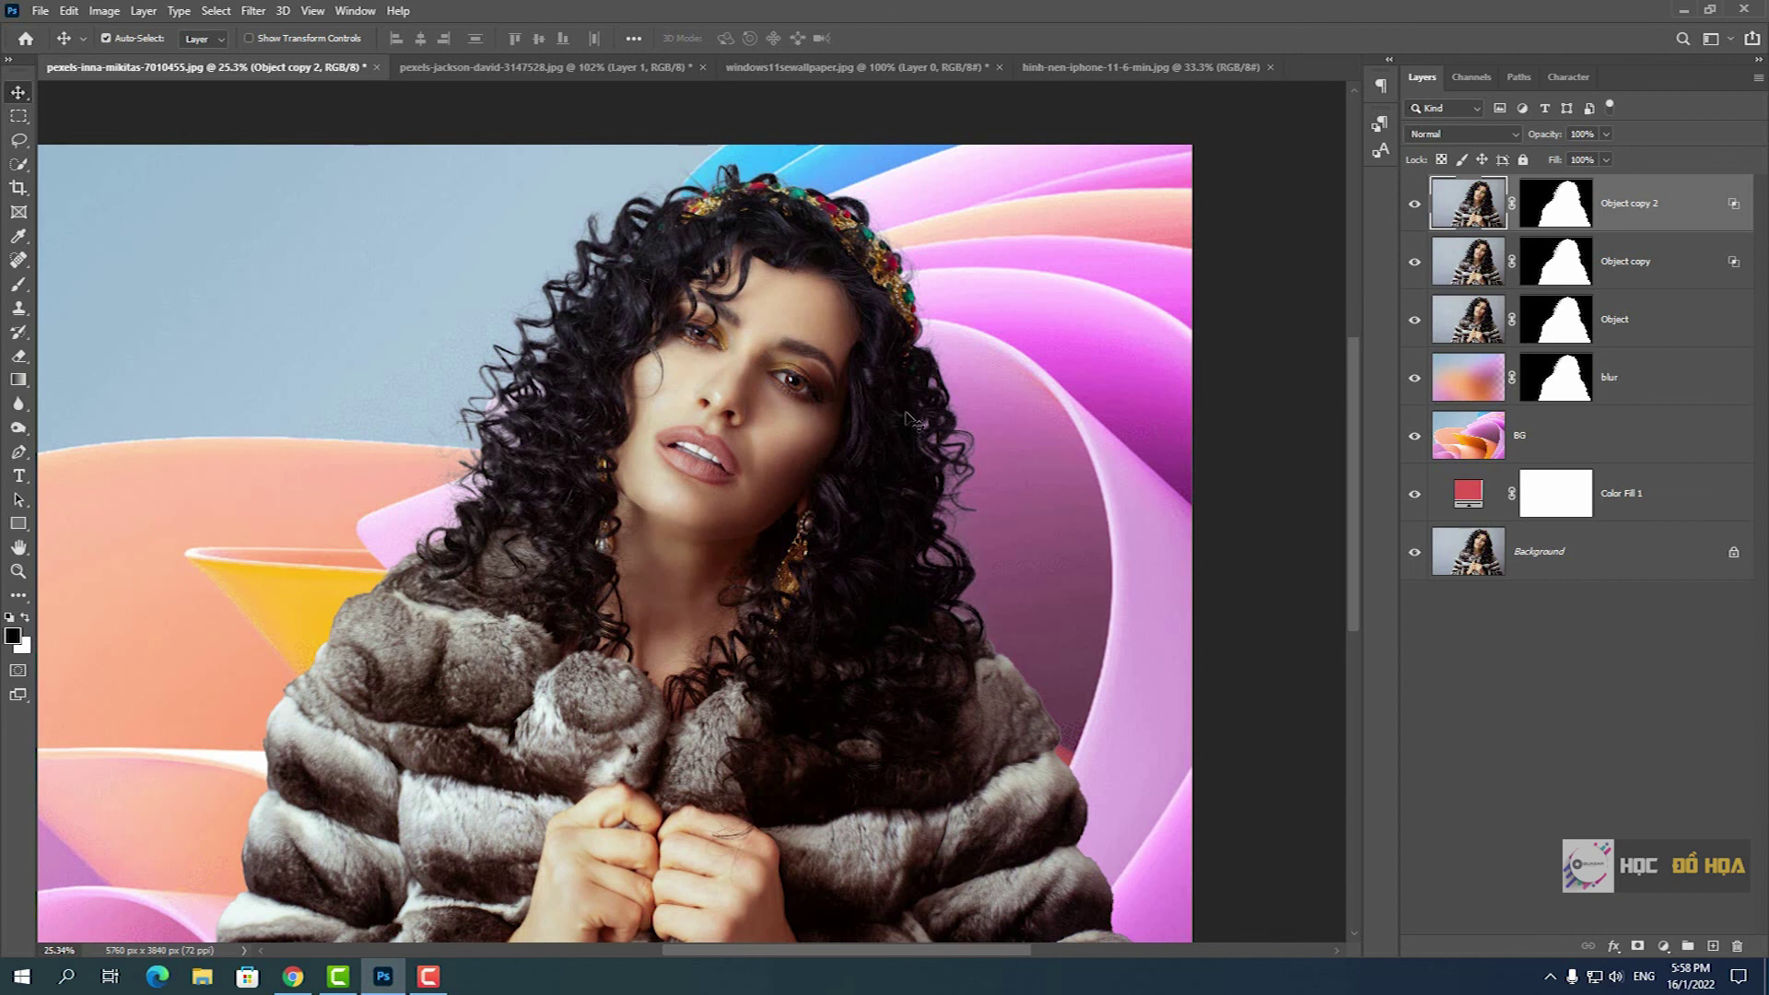
- Zoom to the face and hands and reduce Object copy 2's opacity
scroll(913, 418, down, 2)
scroll(701, 341, up, 4)
scroll(700, 341, up, 3)
scroll(1050, 429, down, 2)
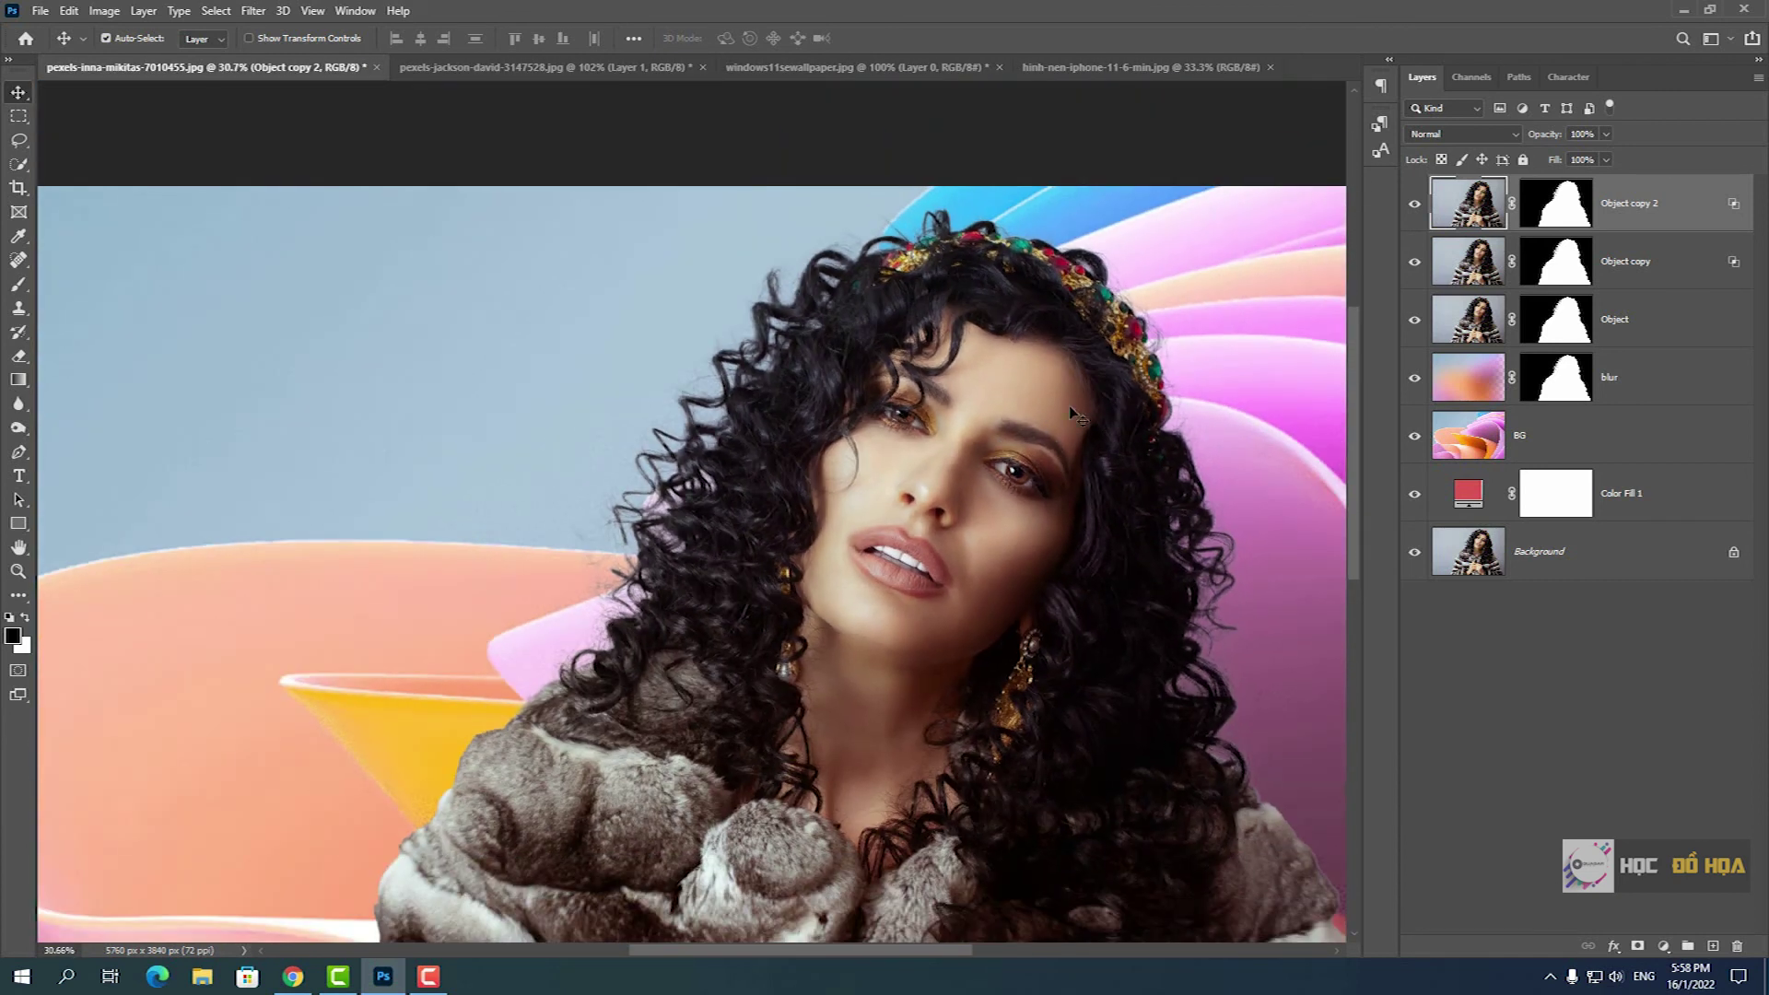
drag(1024, 463, 830, 421)
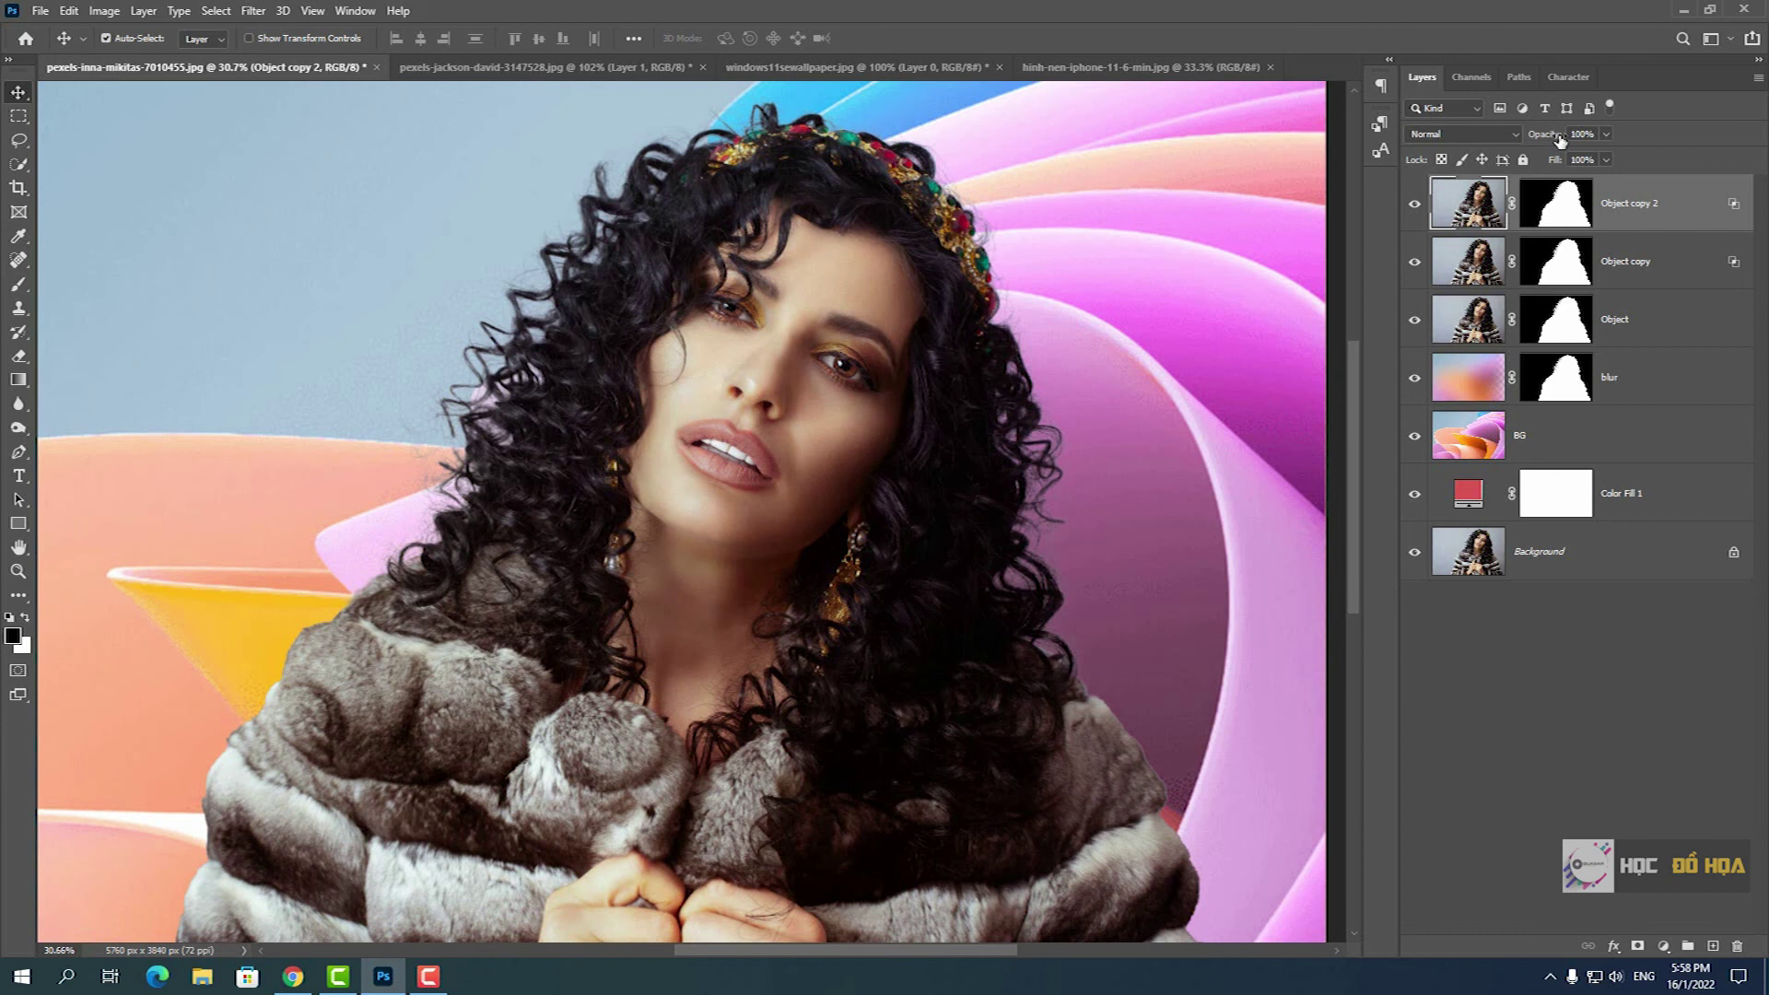
drag(1560, 136, 1512, 135)
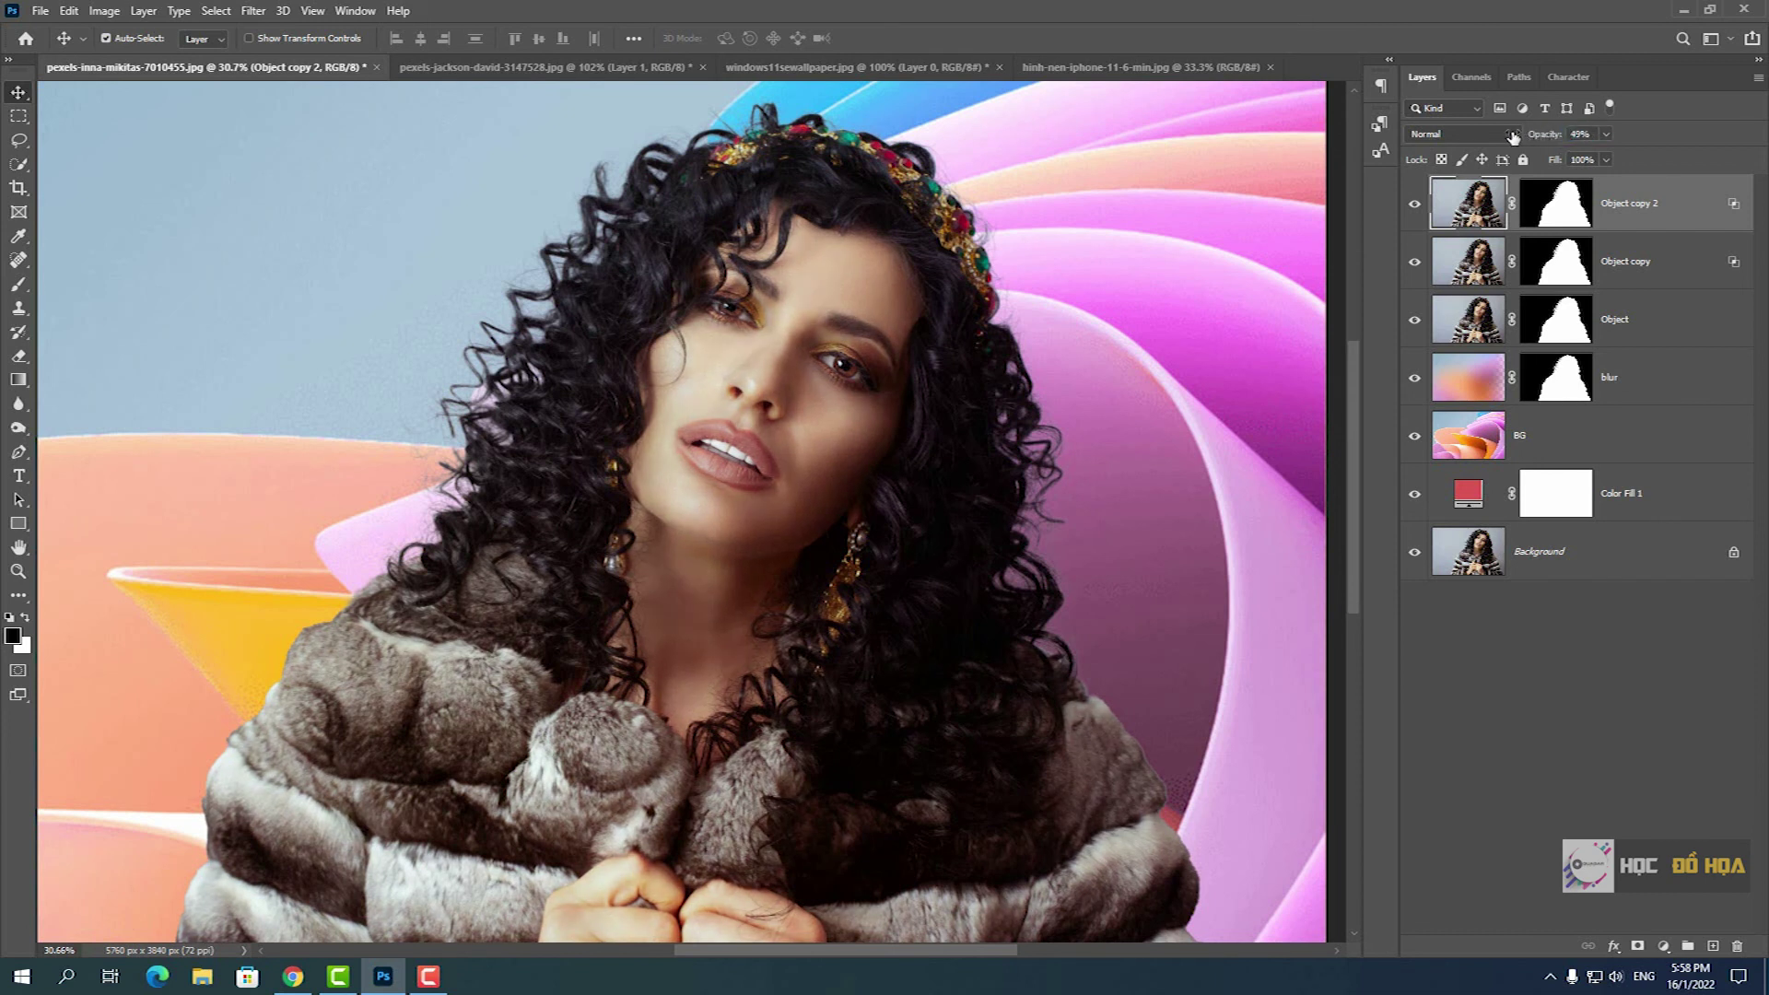
drag(1560, 139, 1544, 141)
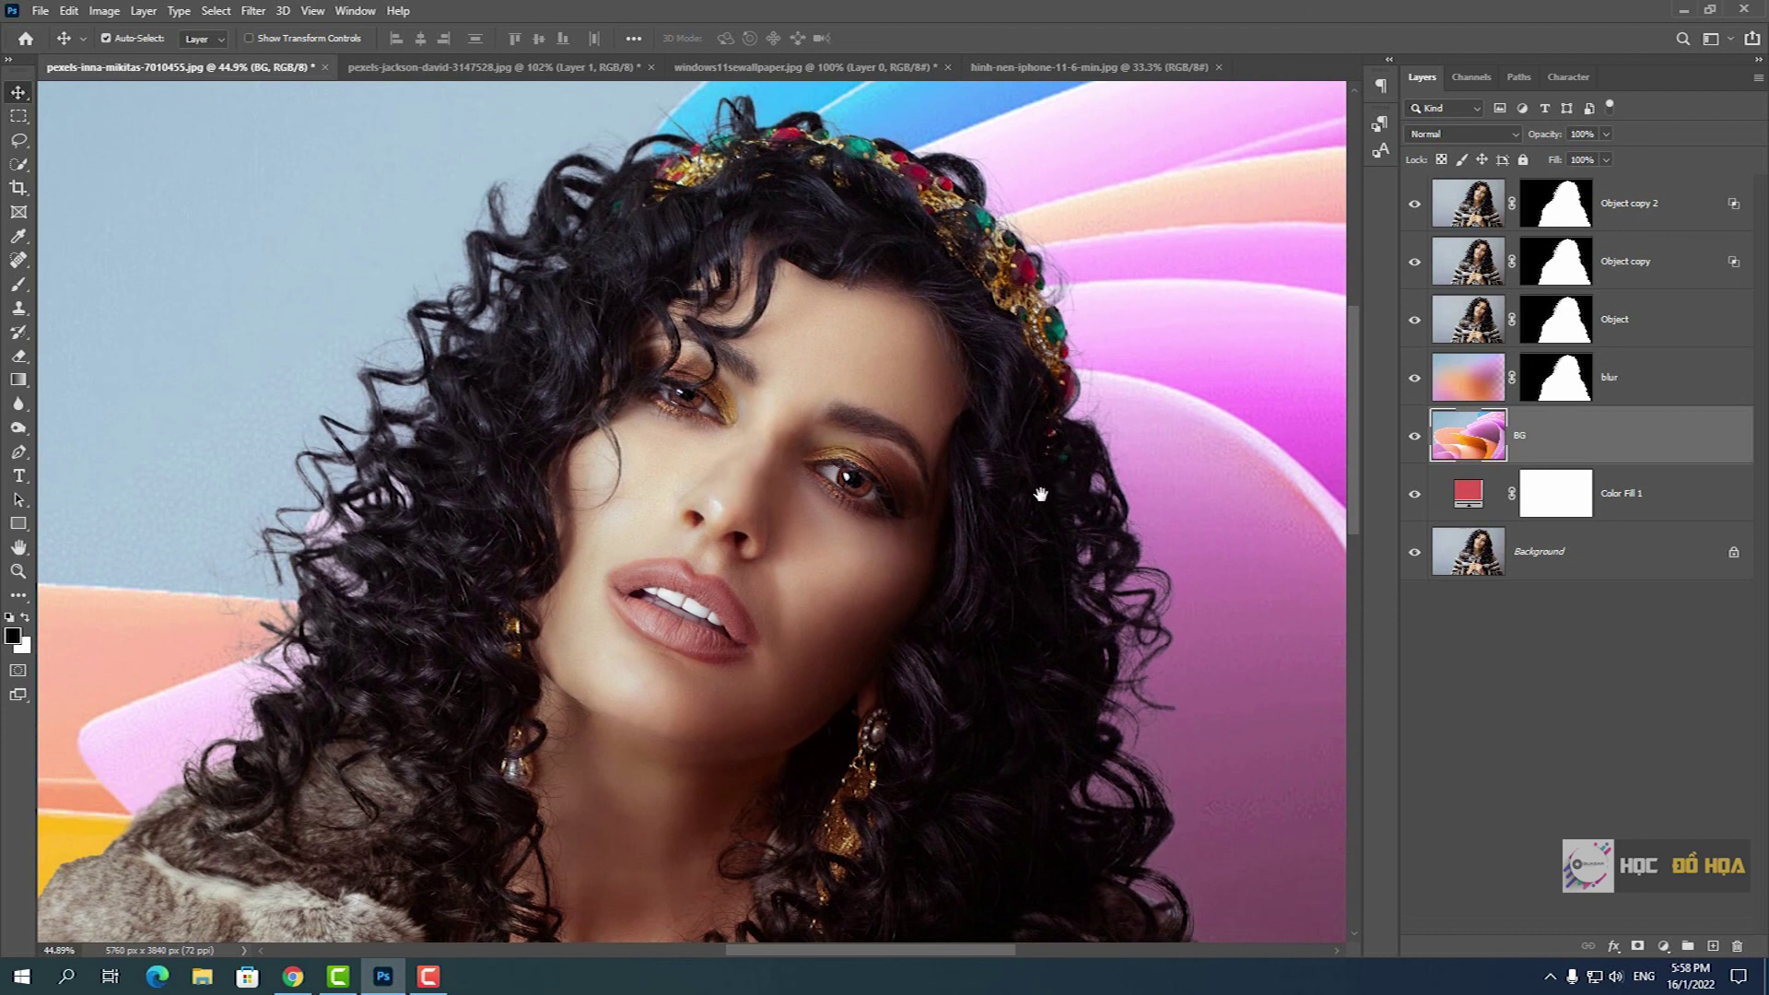
click(1602, 514)
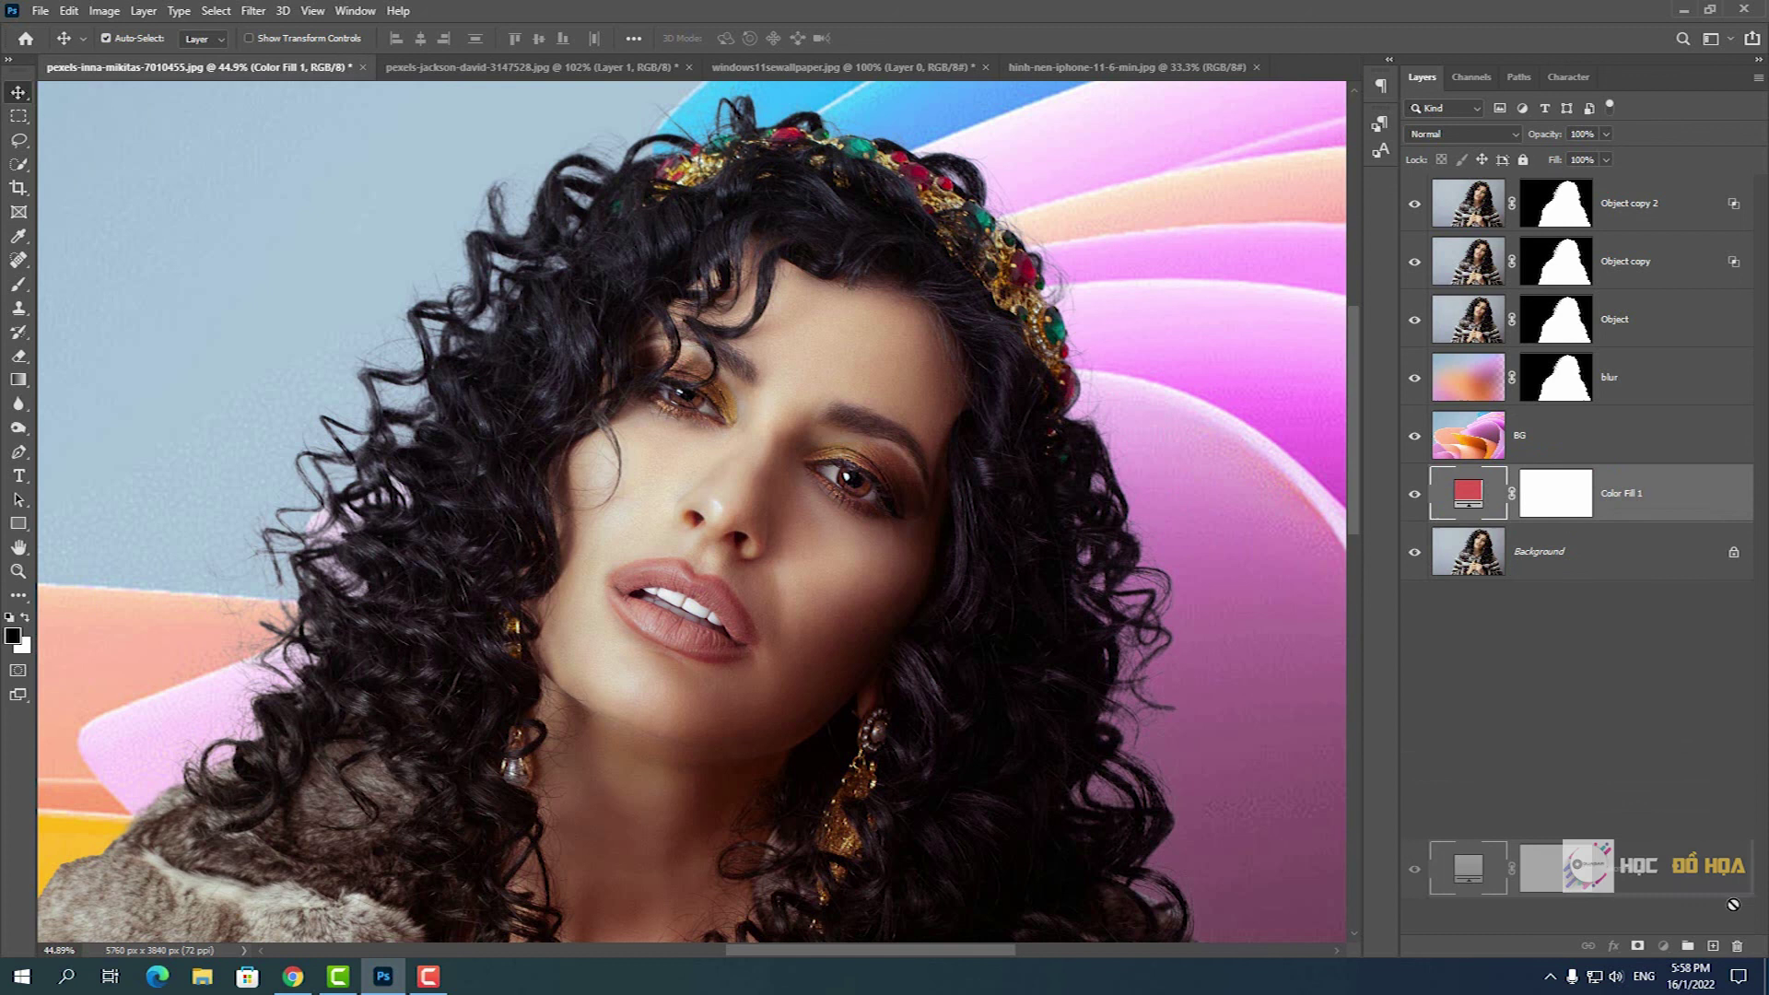
- Delete Color Fill 1 and group BG through Object copy 2 with Ctrl+G
drag(1610, 498, 1737, 946)
click(1571, 428)
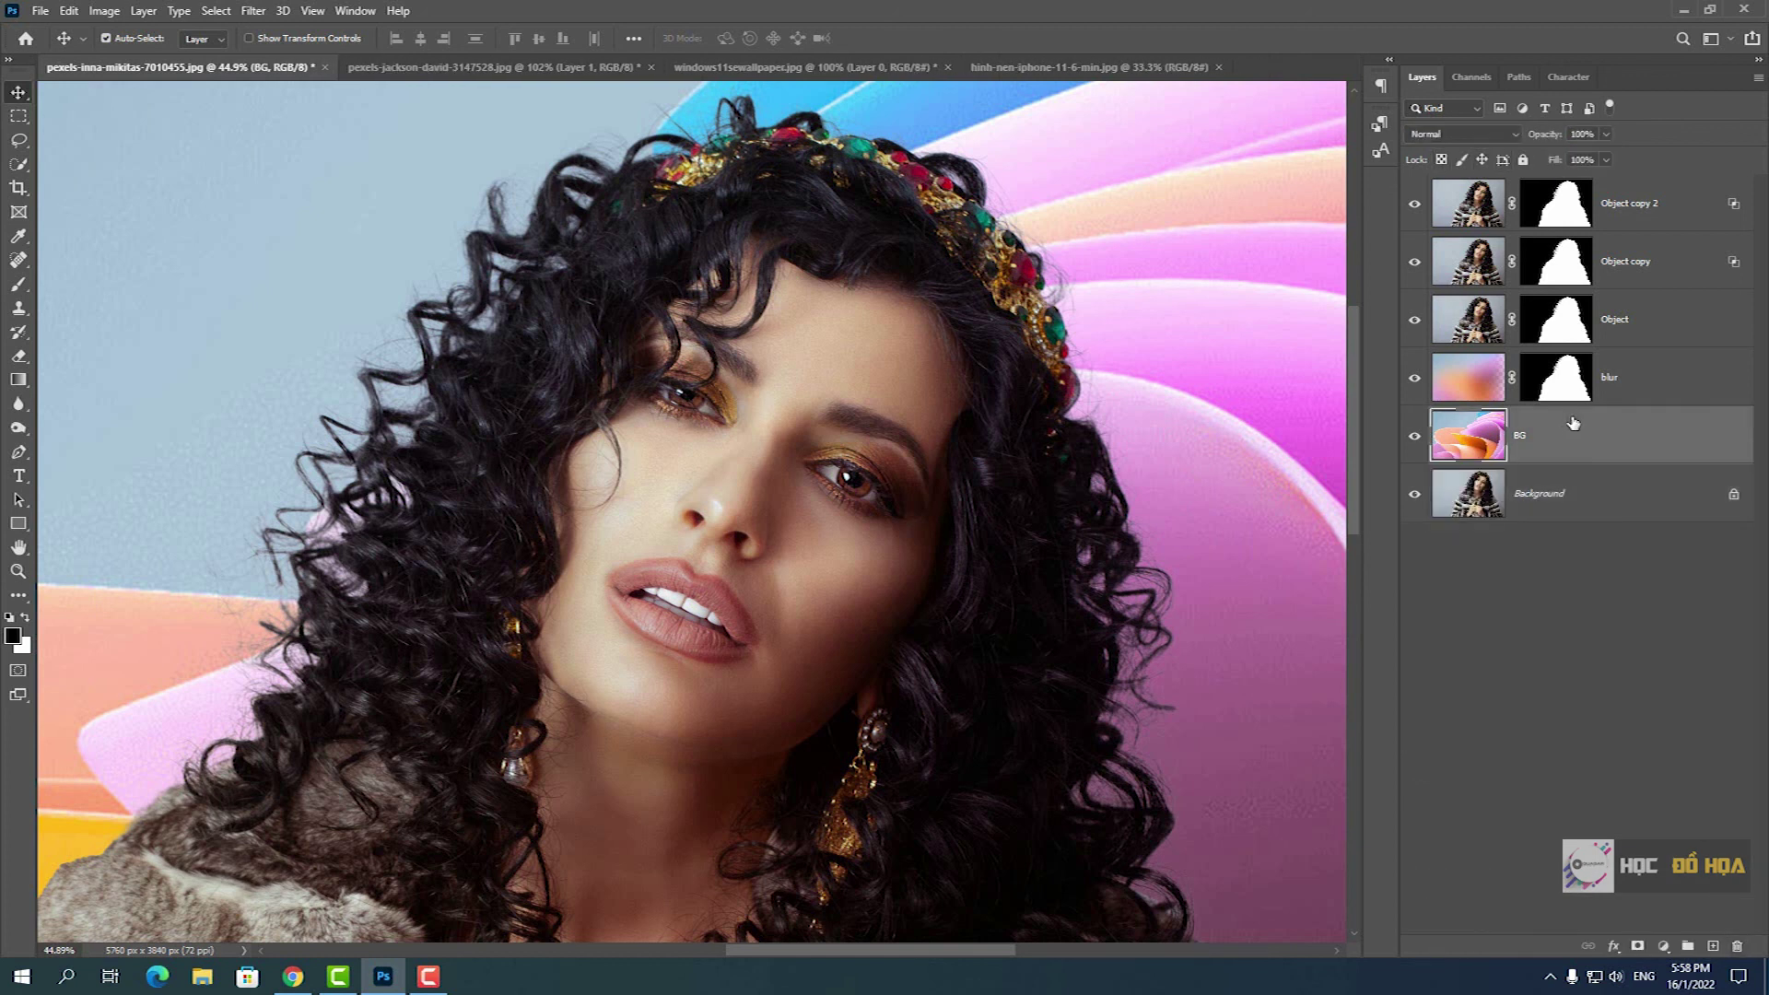
shift+click(1631, 208)
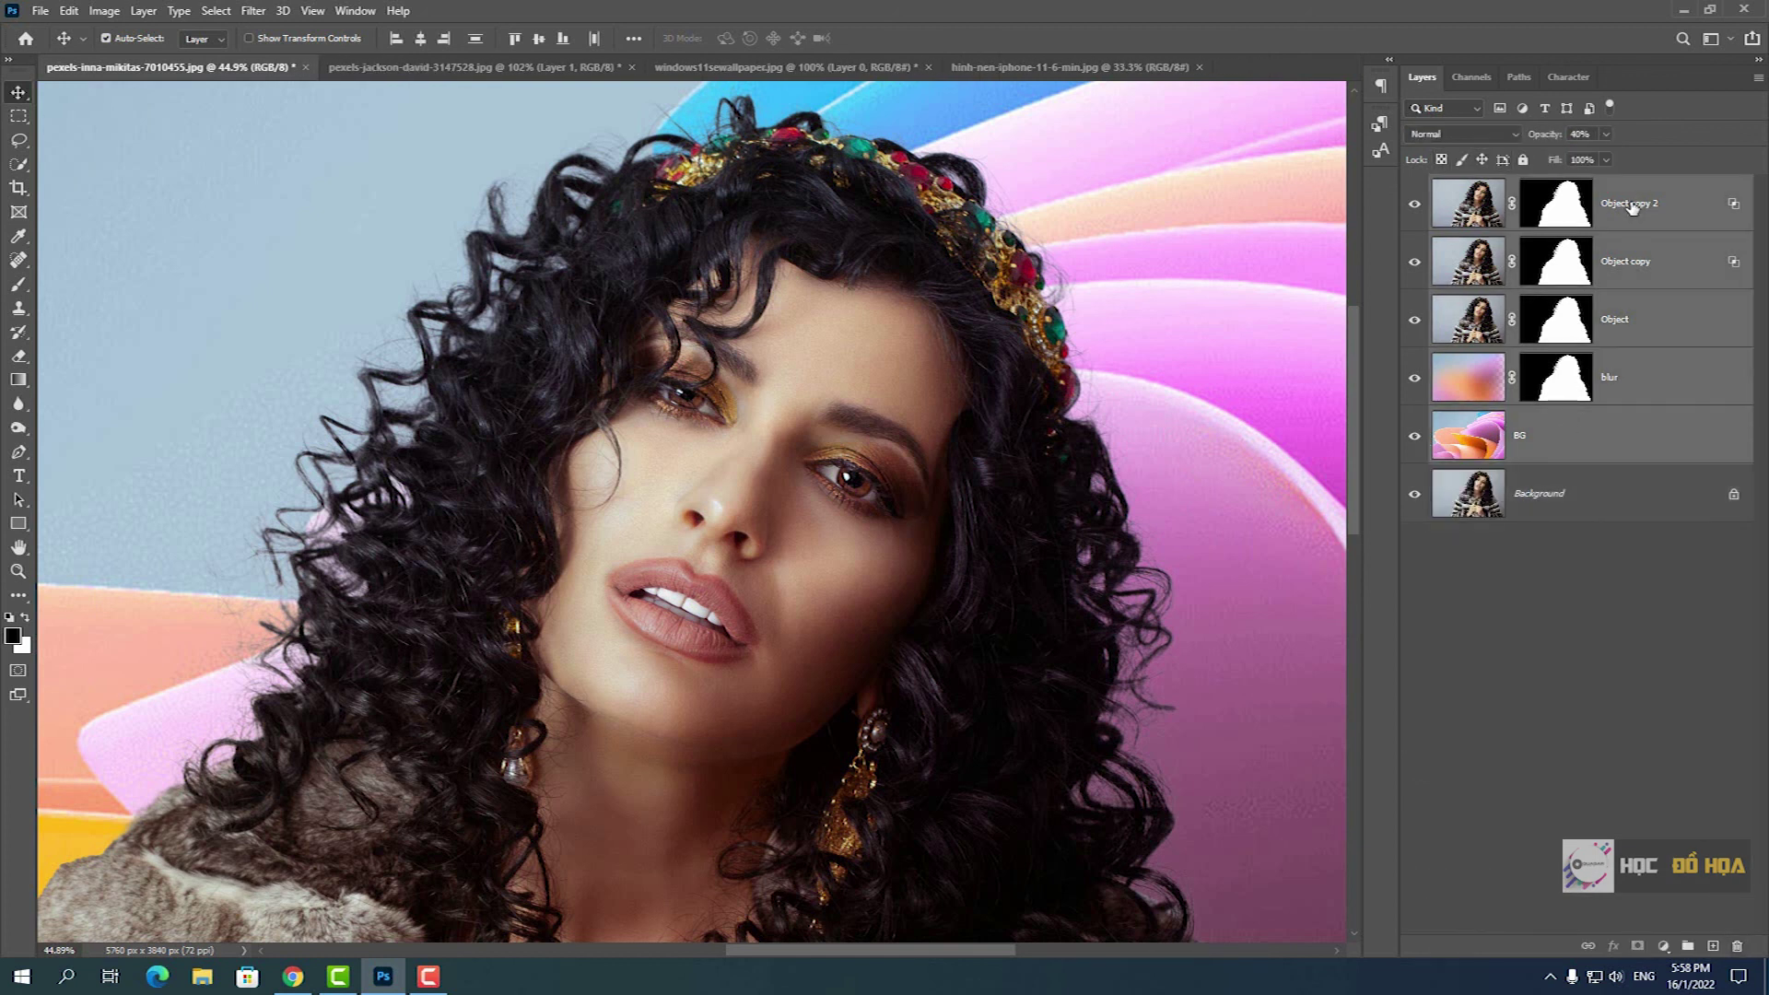
key(ctrl+g)
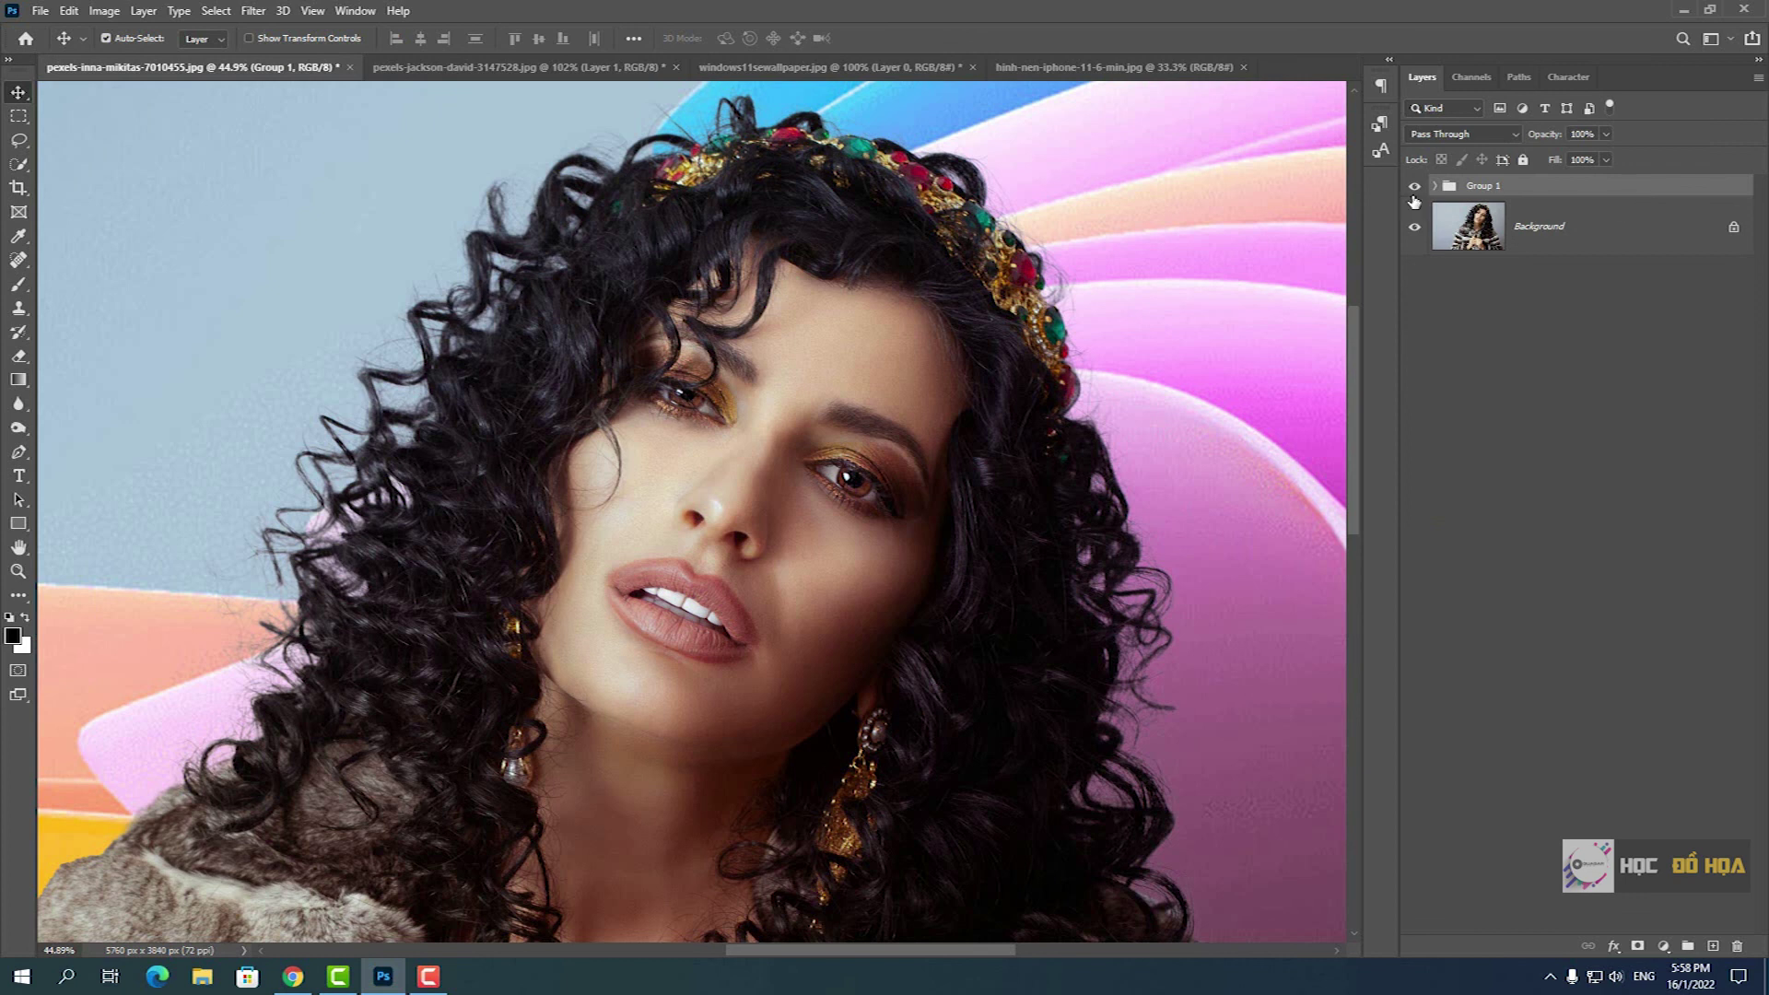
- Toggle Group 1's visibility to compare, then expand the group
click(1414, 187)
click(1414, 187)
scroll(866, 440, down, 5)
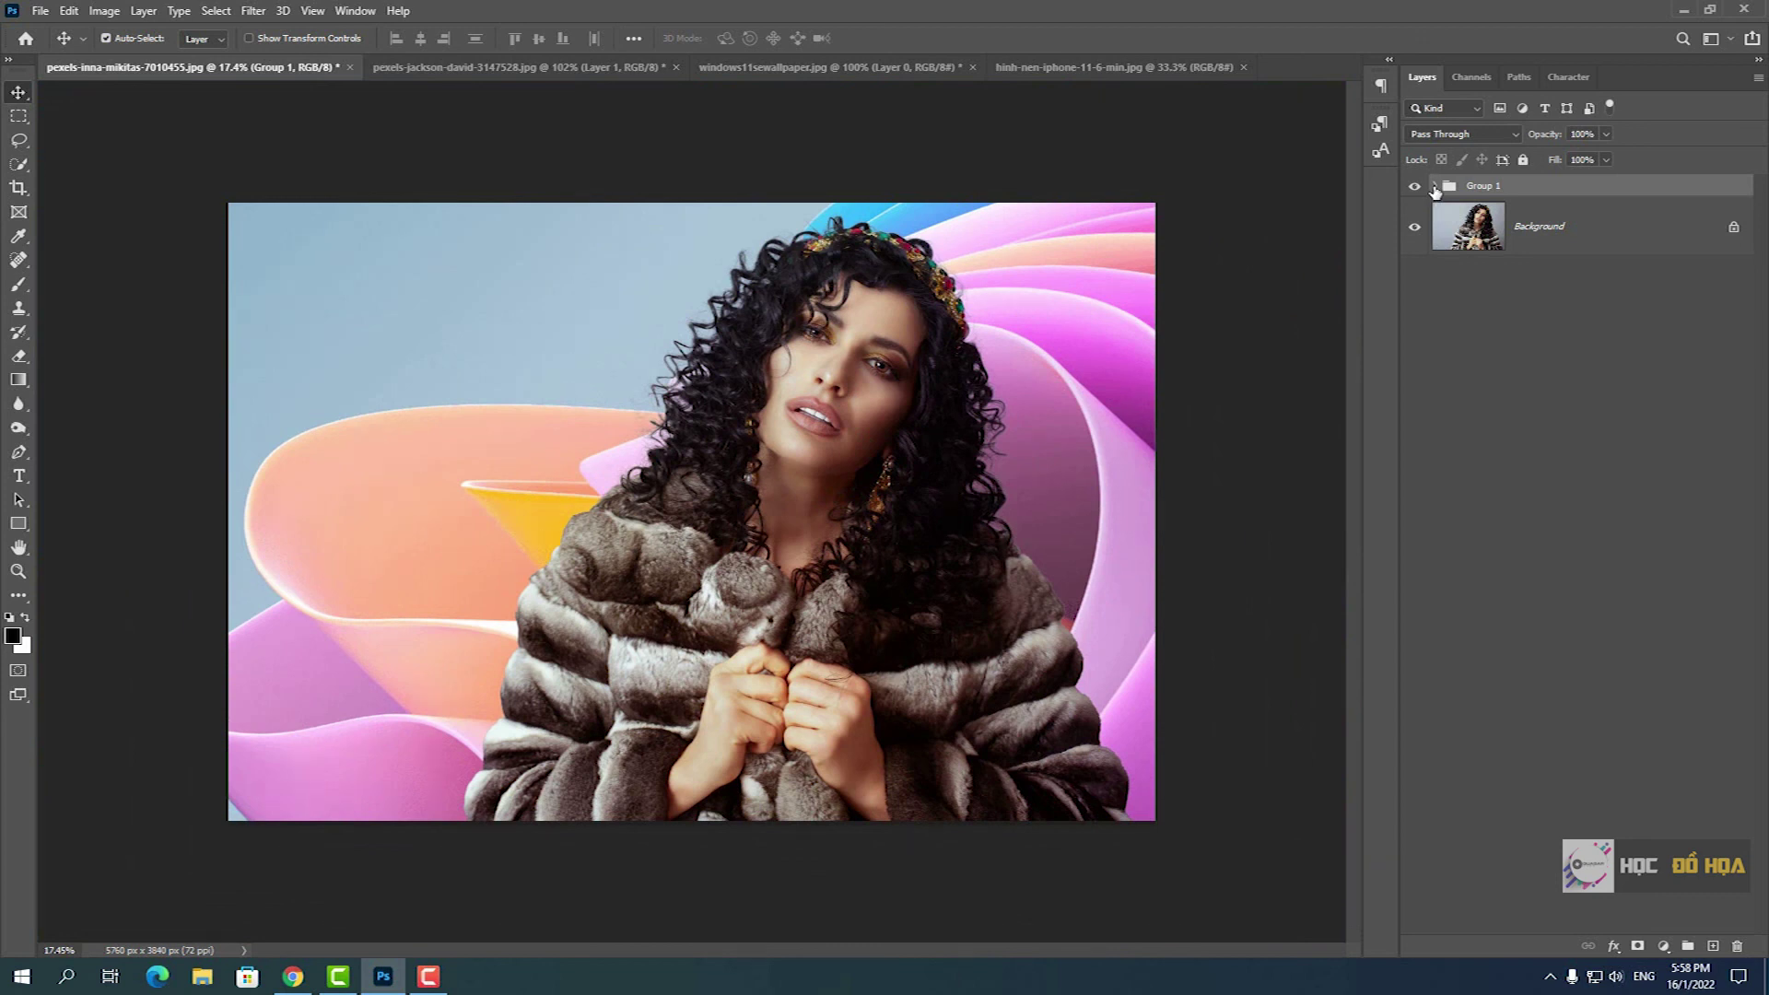
click(1435, 187)
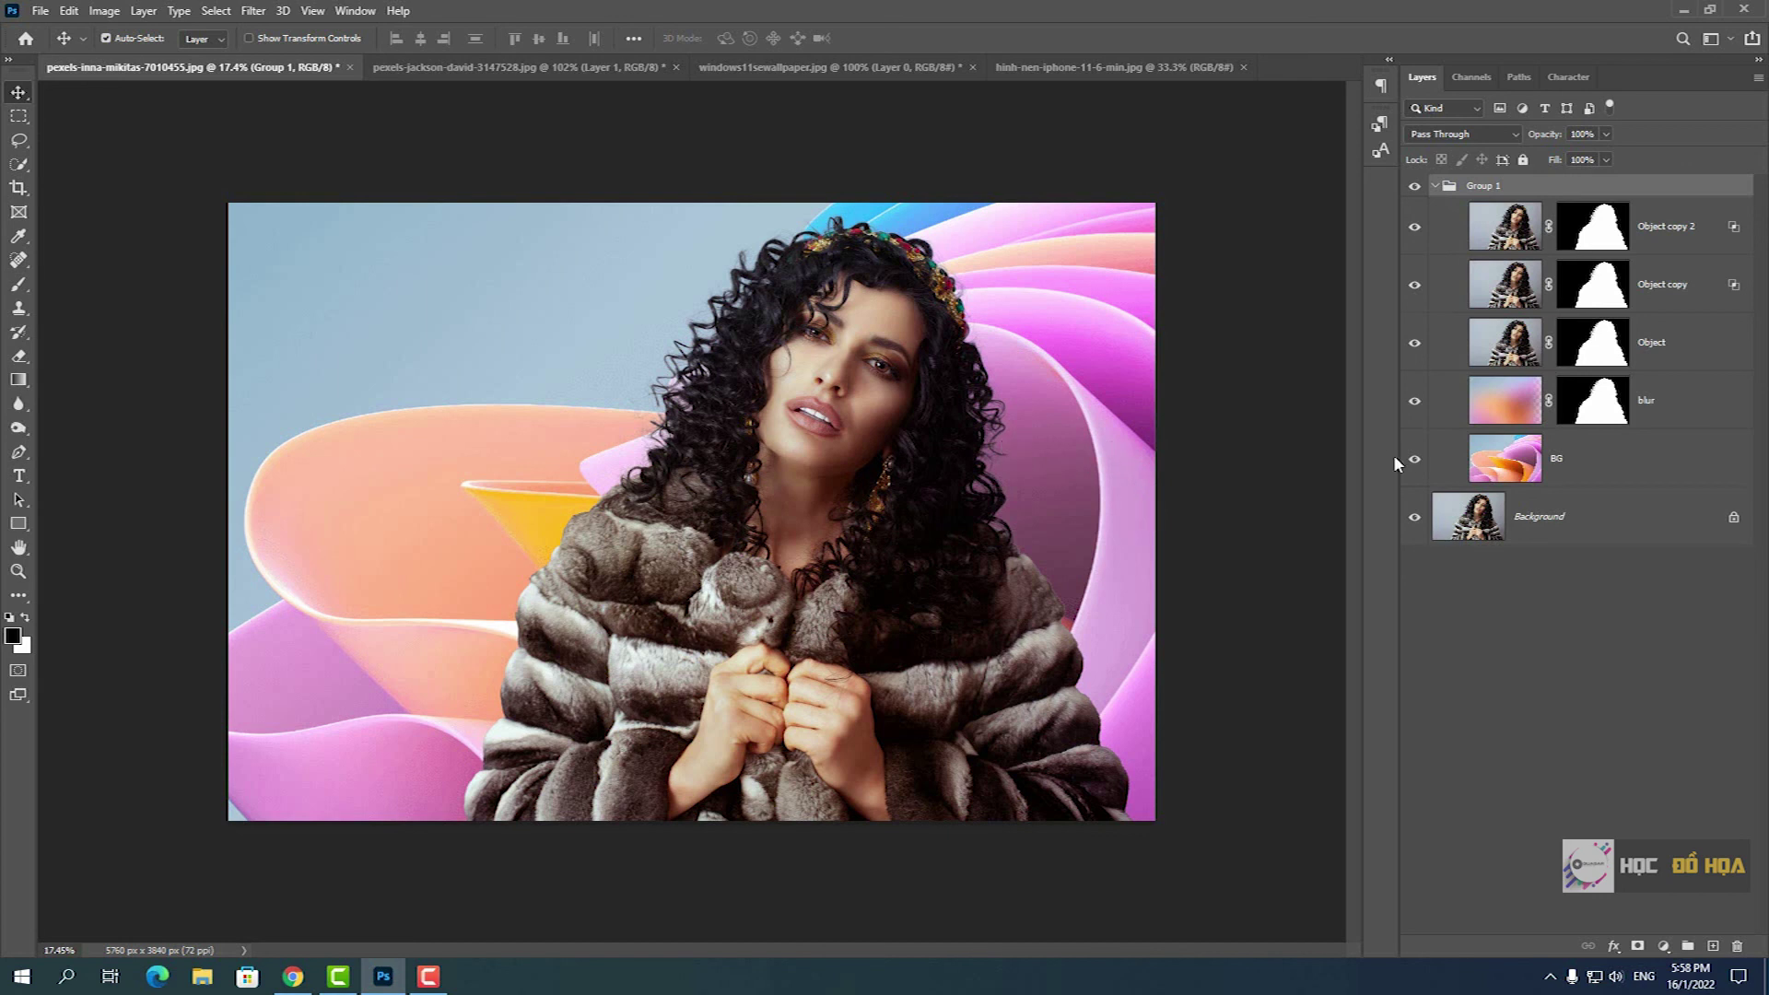
- Hide the Background, BG and blur layers and switch between the blur and BG layers
drag(1413, 522, 1415, 401)
click(1504, 400)
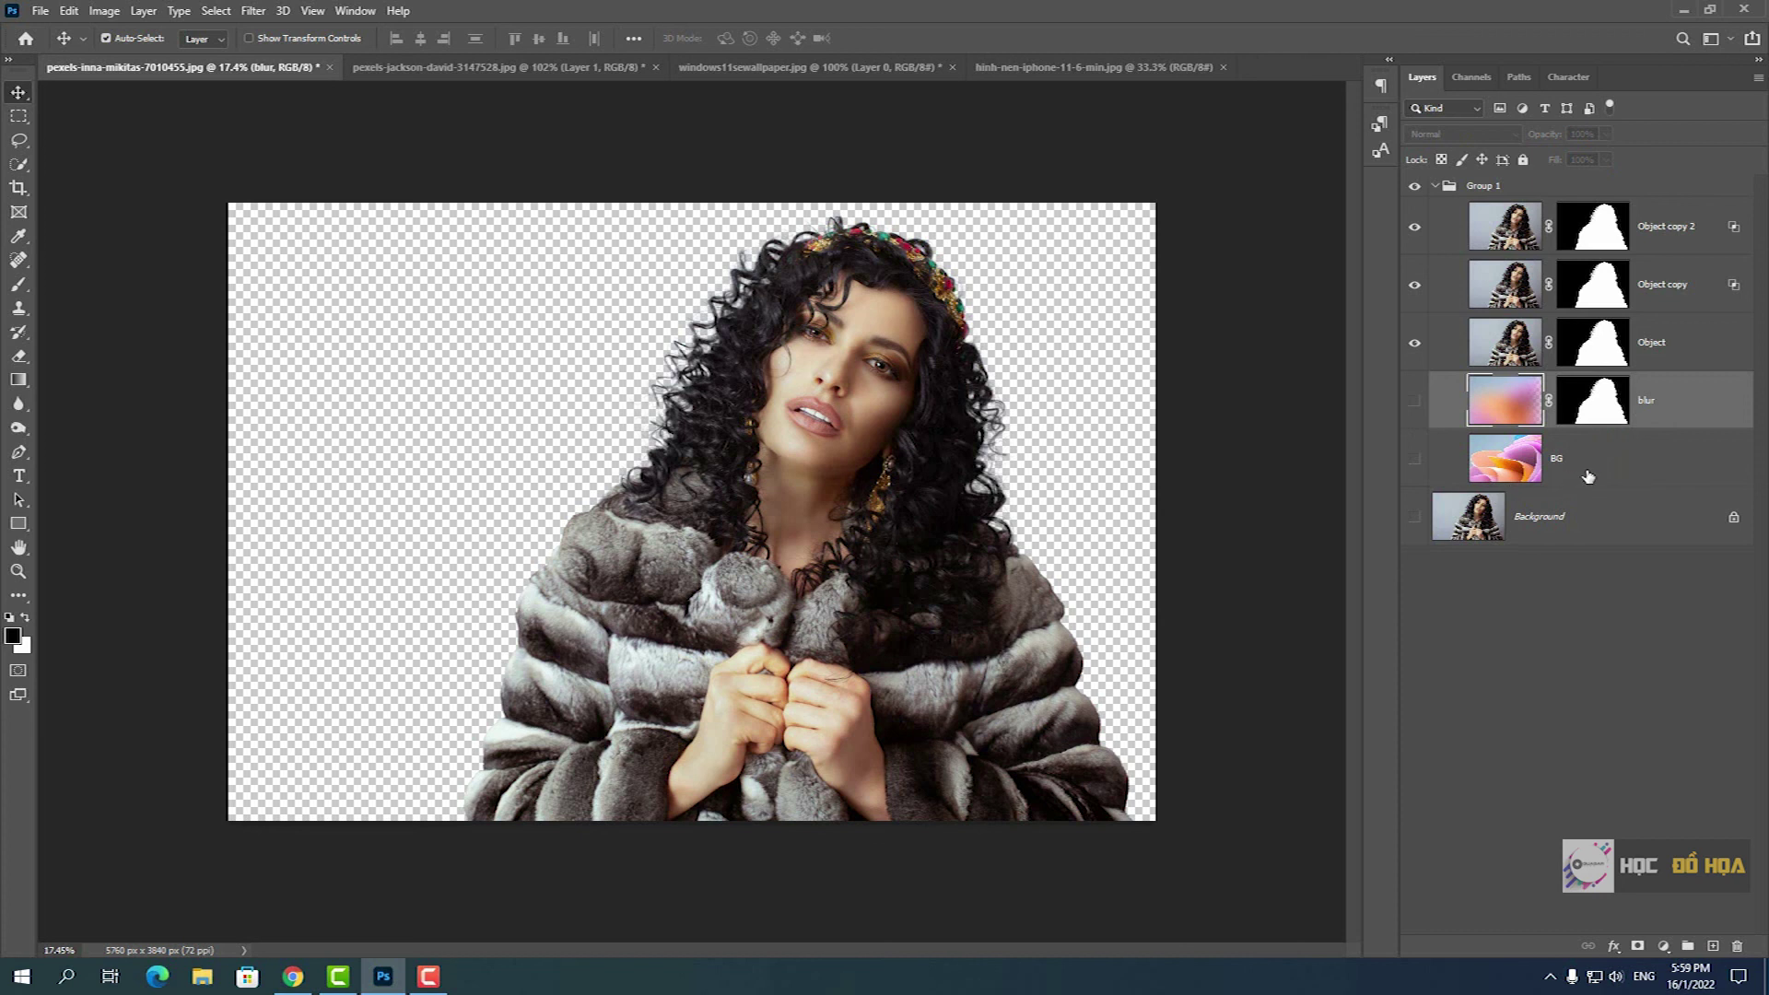
click(1158, 471)
scroll(930, 492, up, 3)
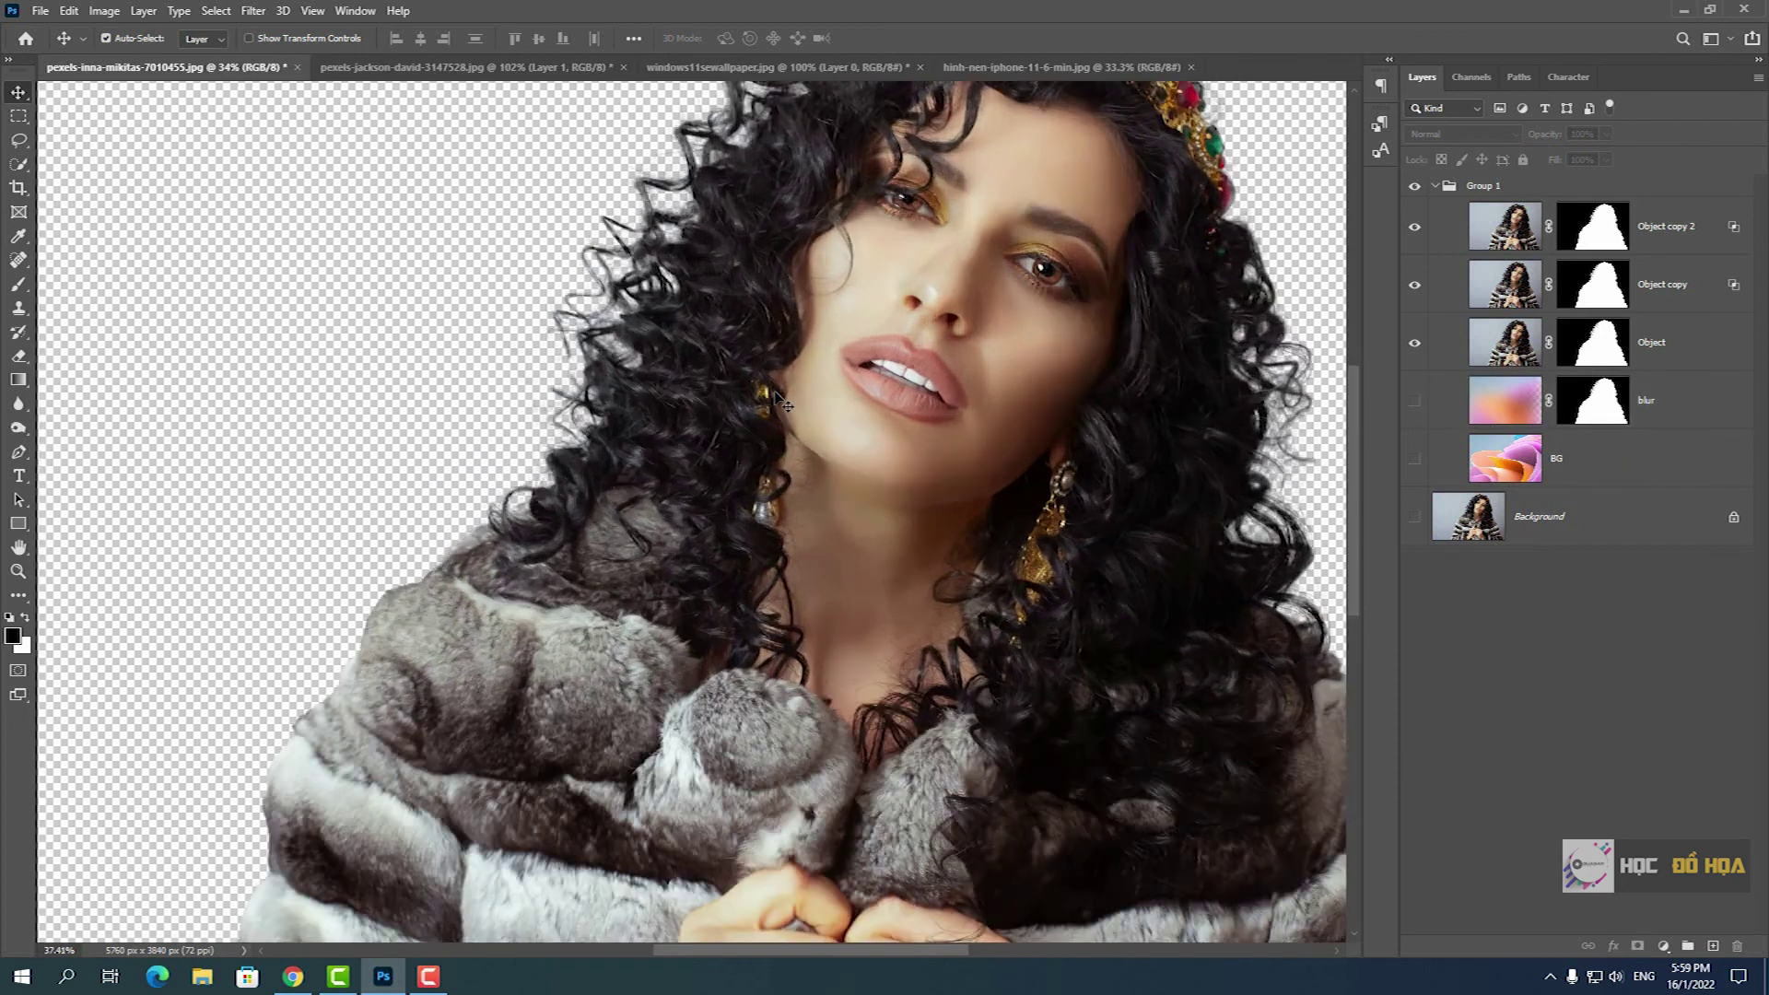
scroll(787, 385, up, 5)
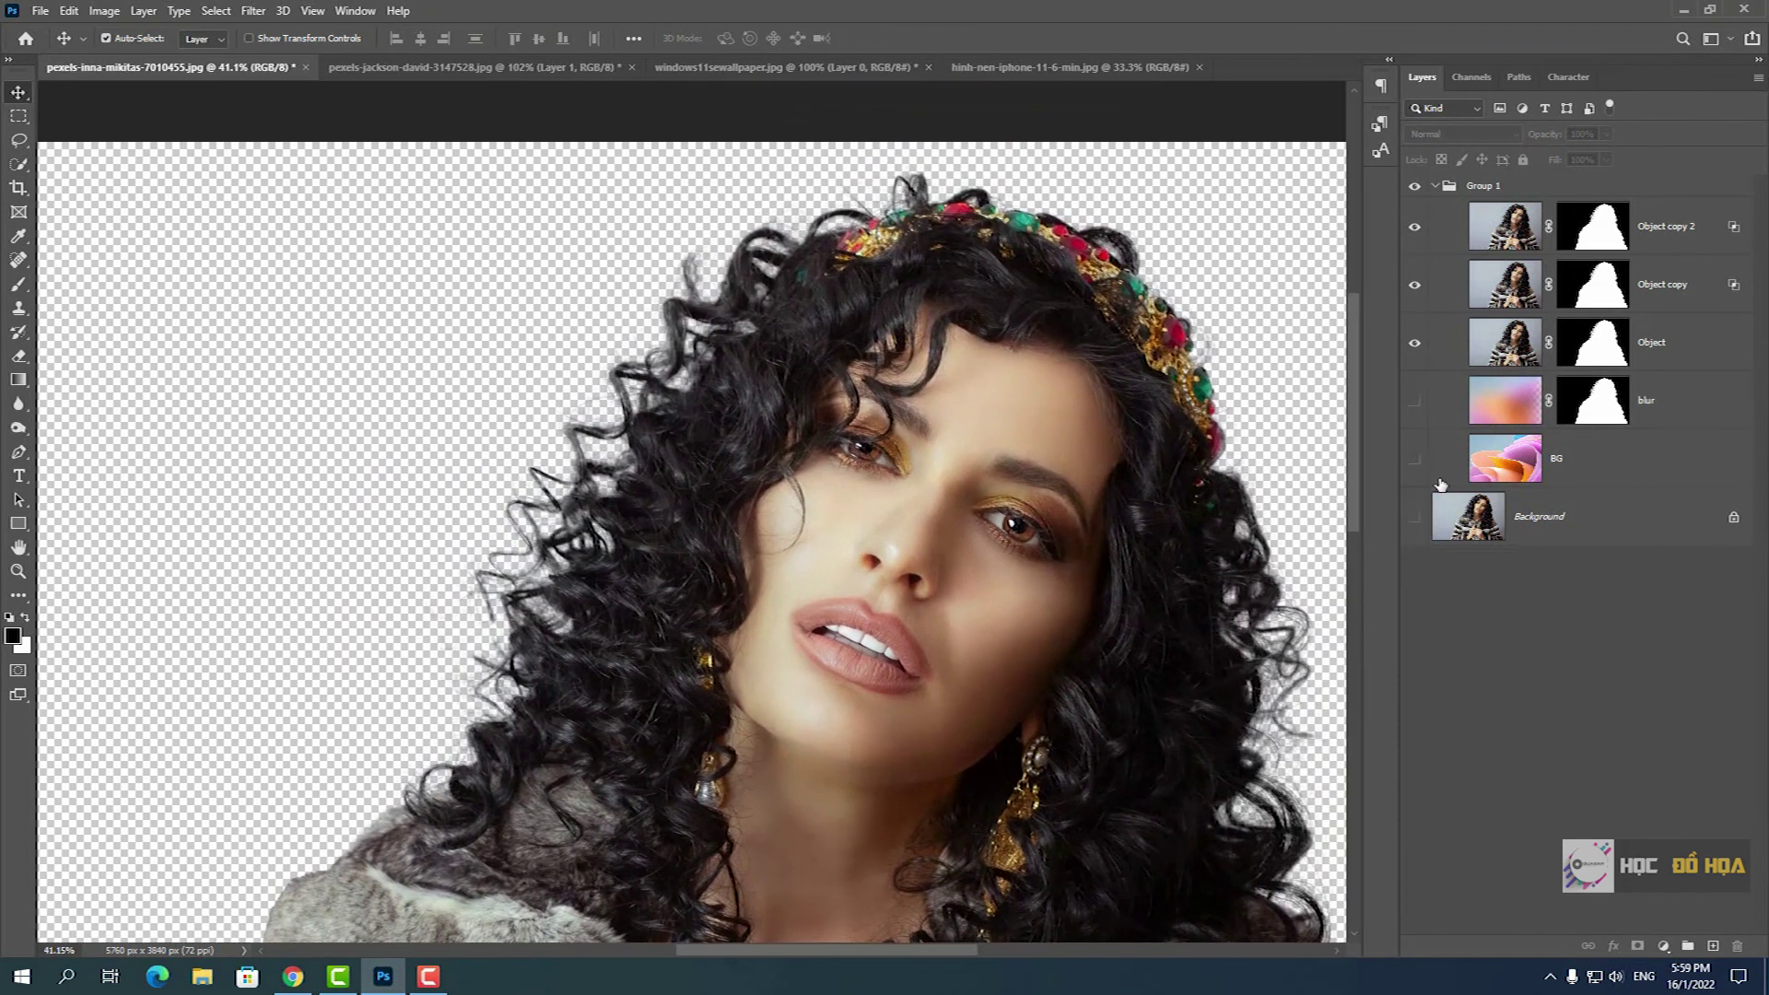
click(1672, 403)
click(1644, 451)
click(1681, 406)
click(1654, 451)
click(1645, 407)
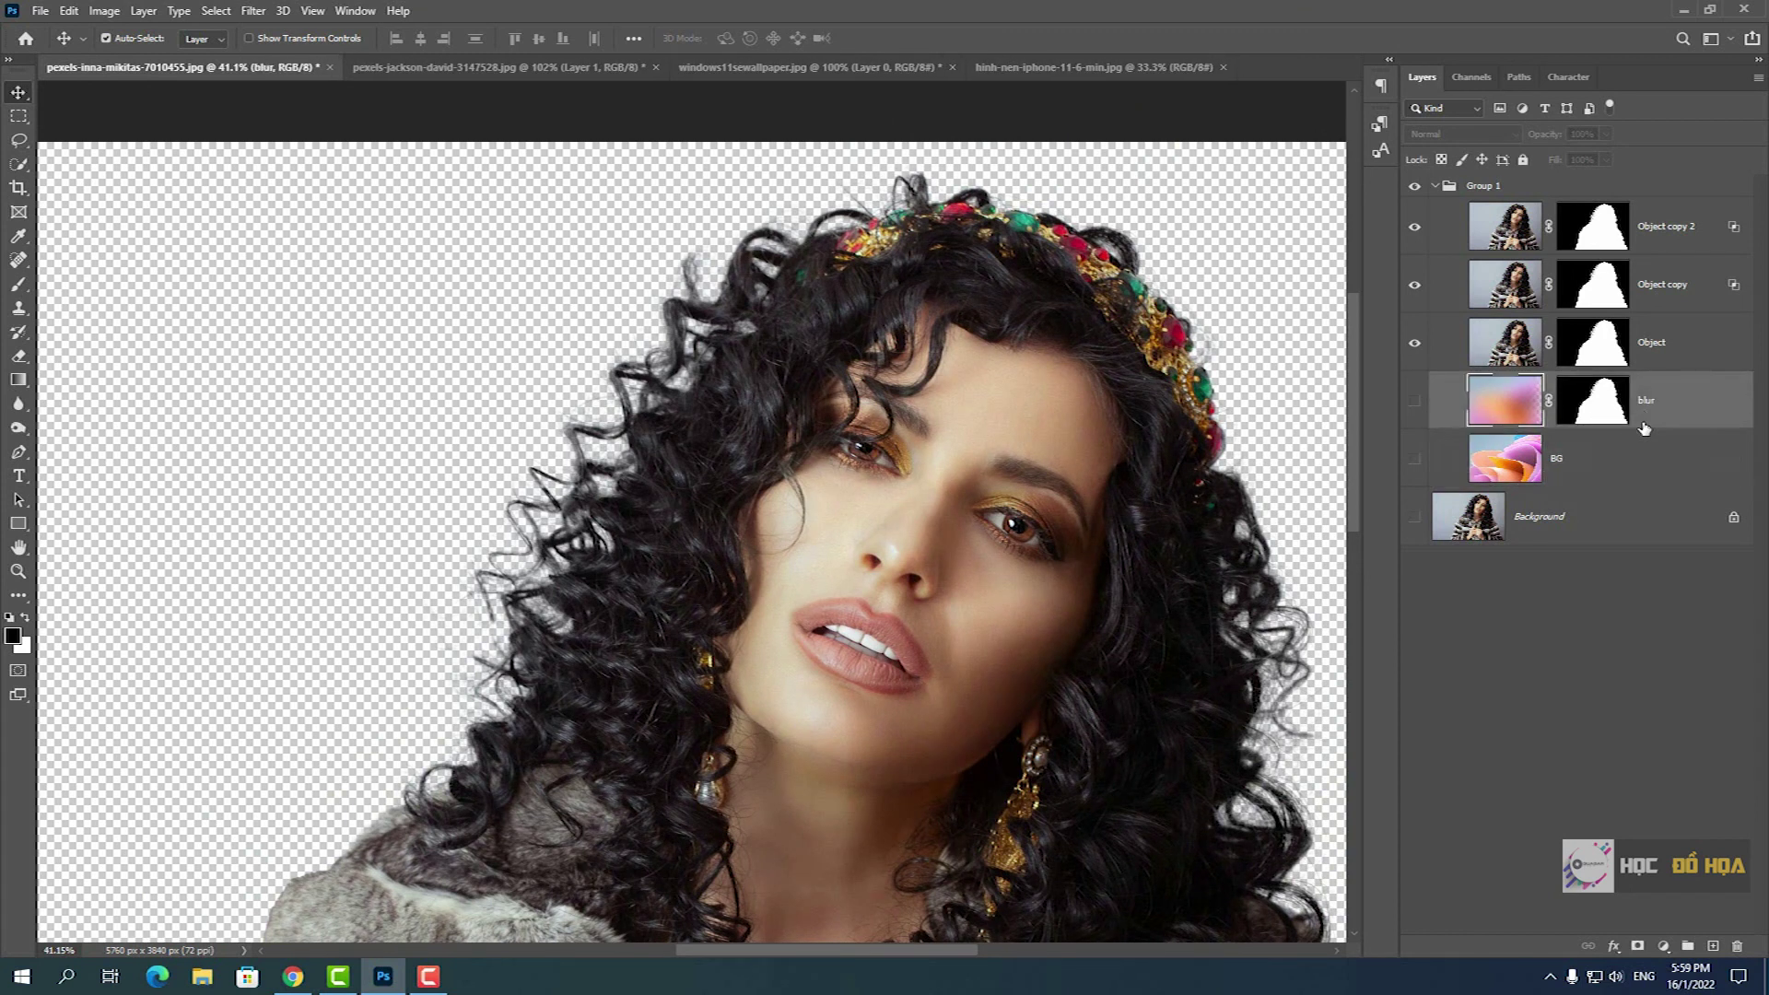
click(1602, 468)
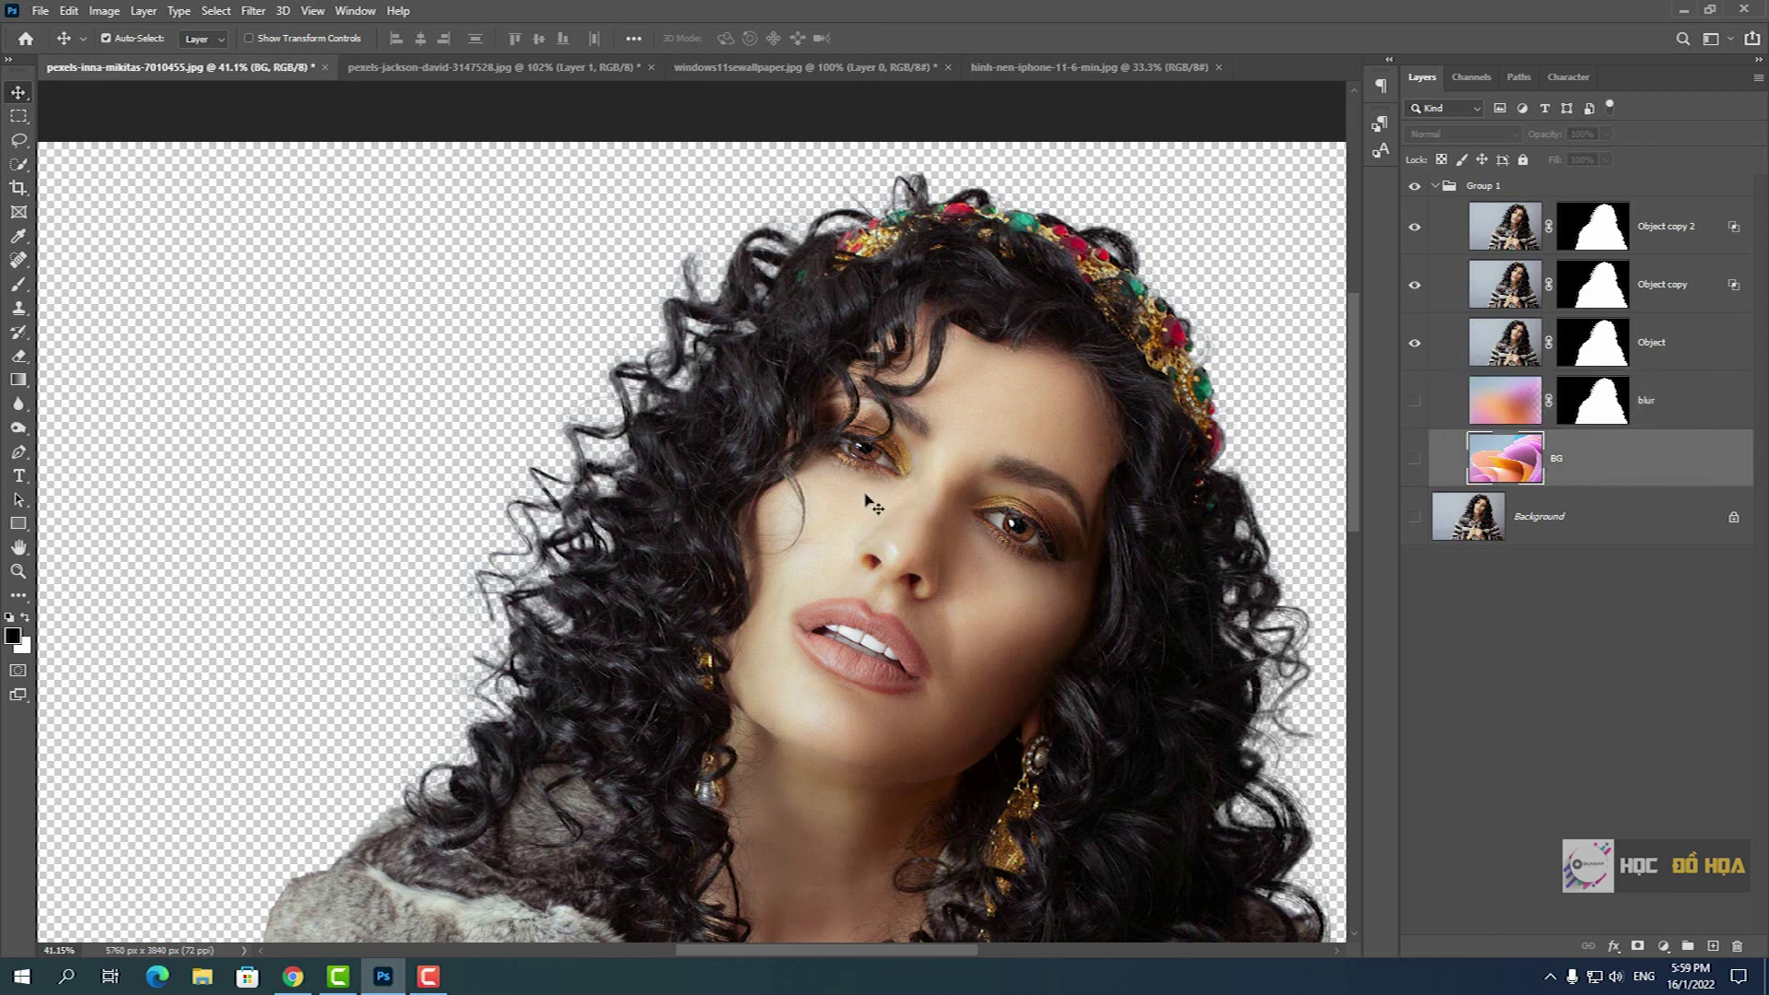
- Inspect the hair over transparency, fit the image to screen, then toggle blur and BG visibility
scroll(619, 474, up, 2)
scroll(619, 475, up, 1)
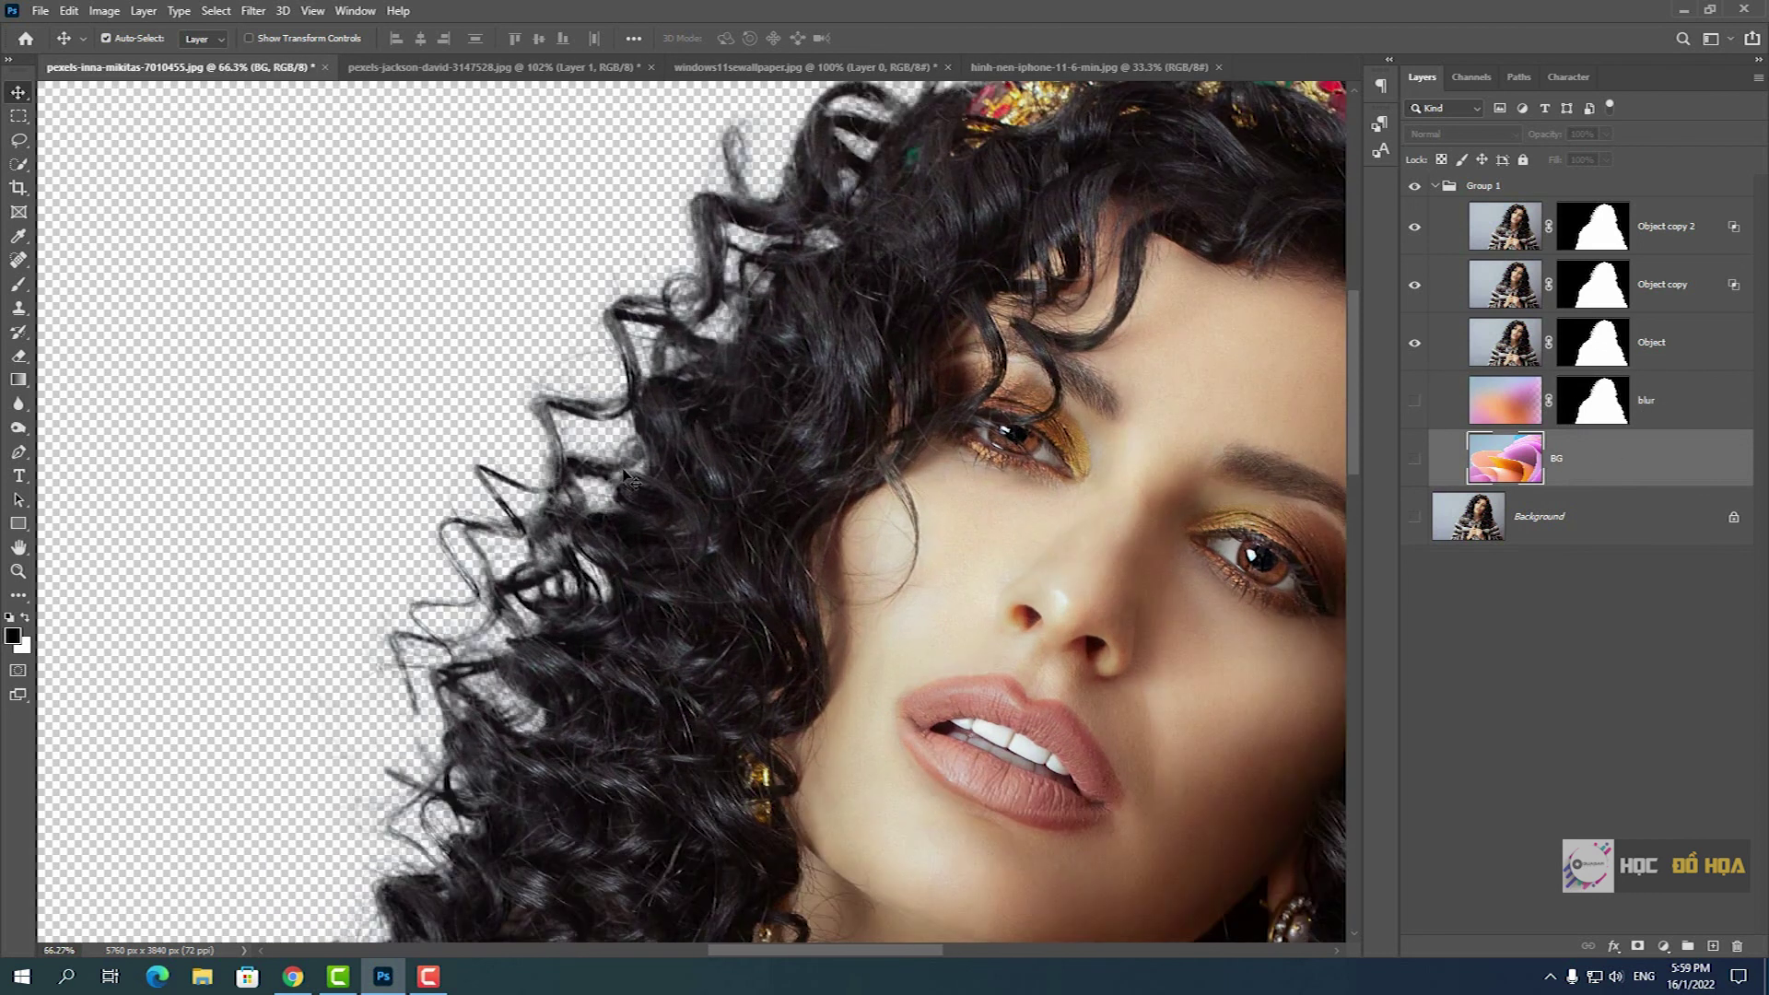
scroll(619, 475, down, 2)
scroll(772, 476, up, 2)
scroll(772, 476, up, 2)
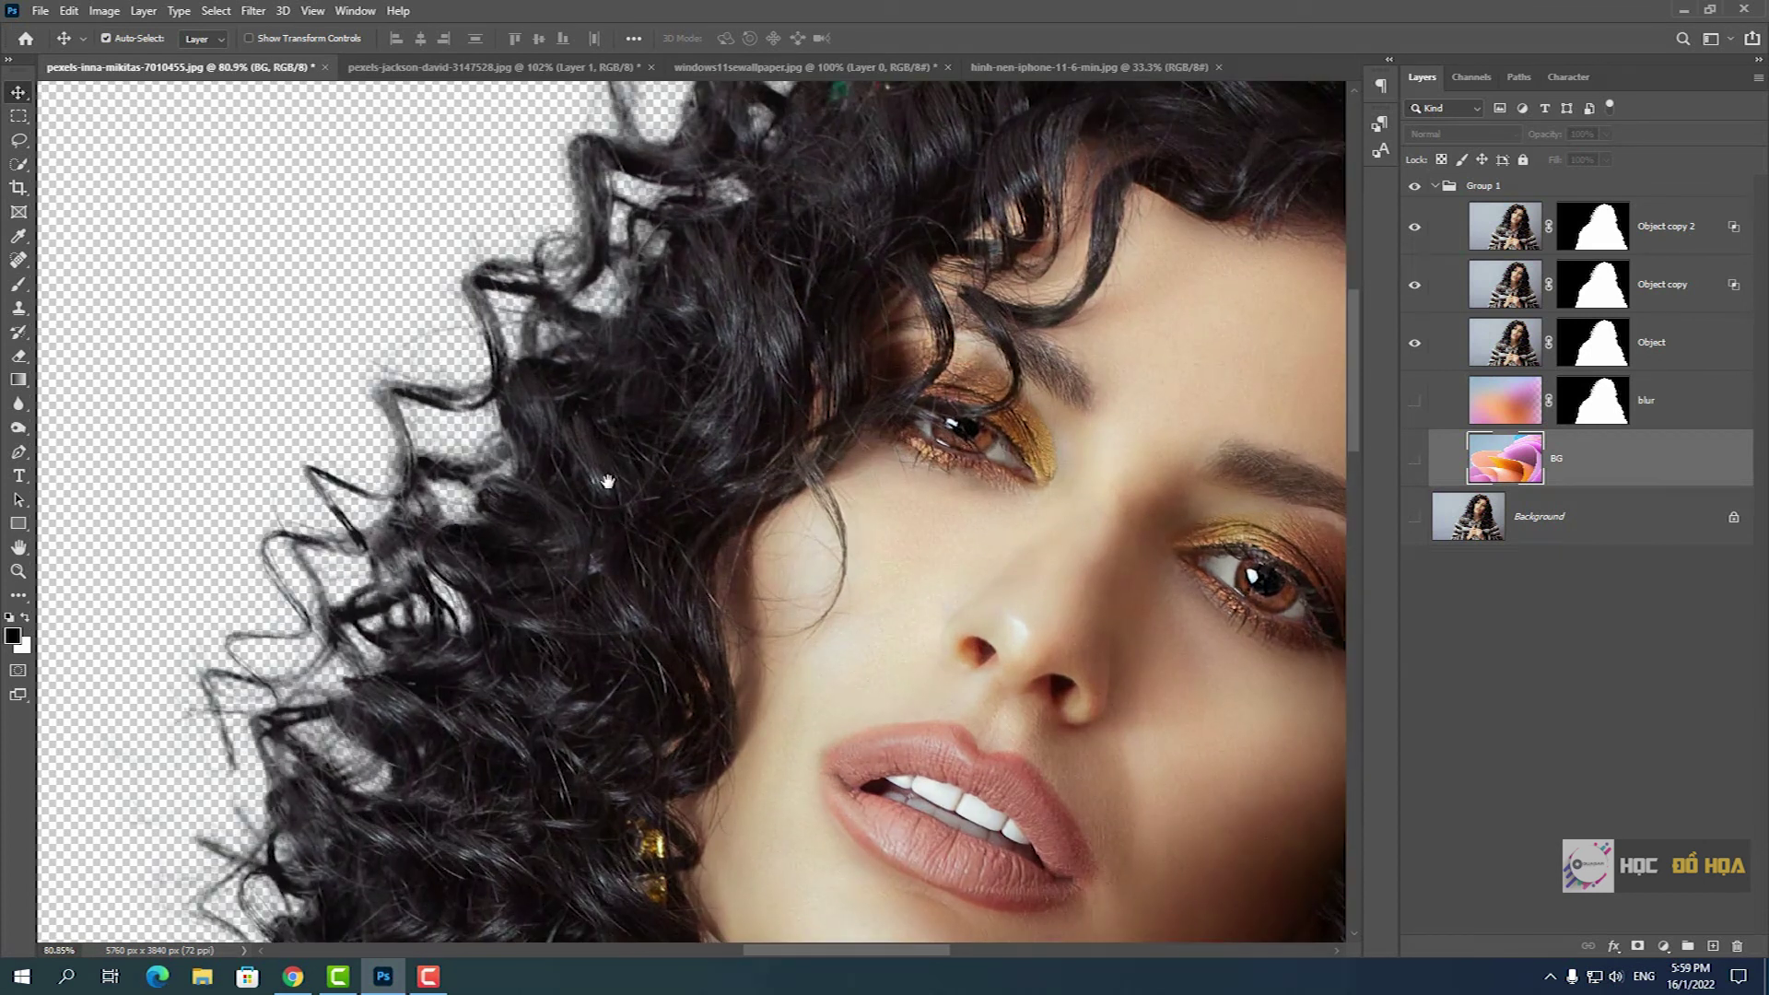
drag(611, 479, 922, 527)
scroll(967, 534, down, 2)
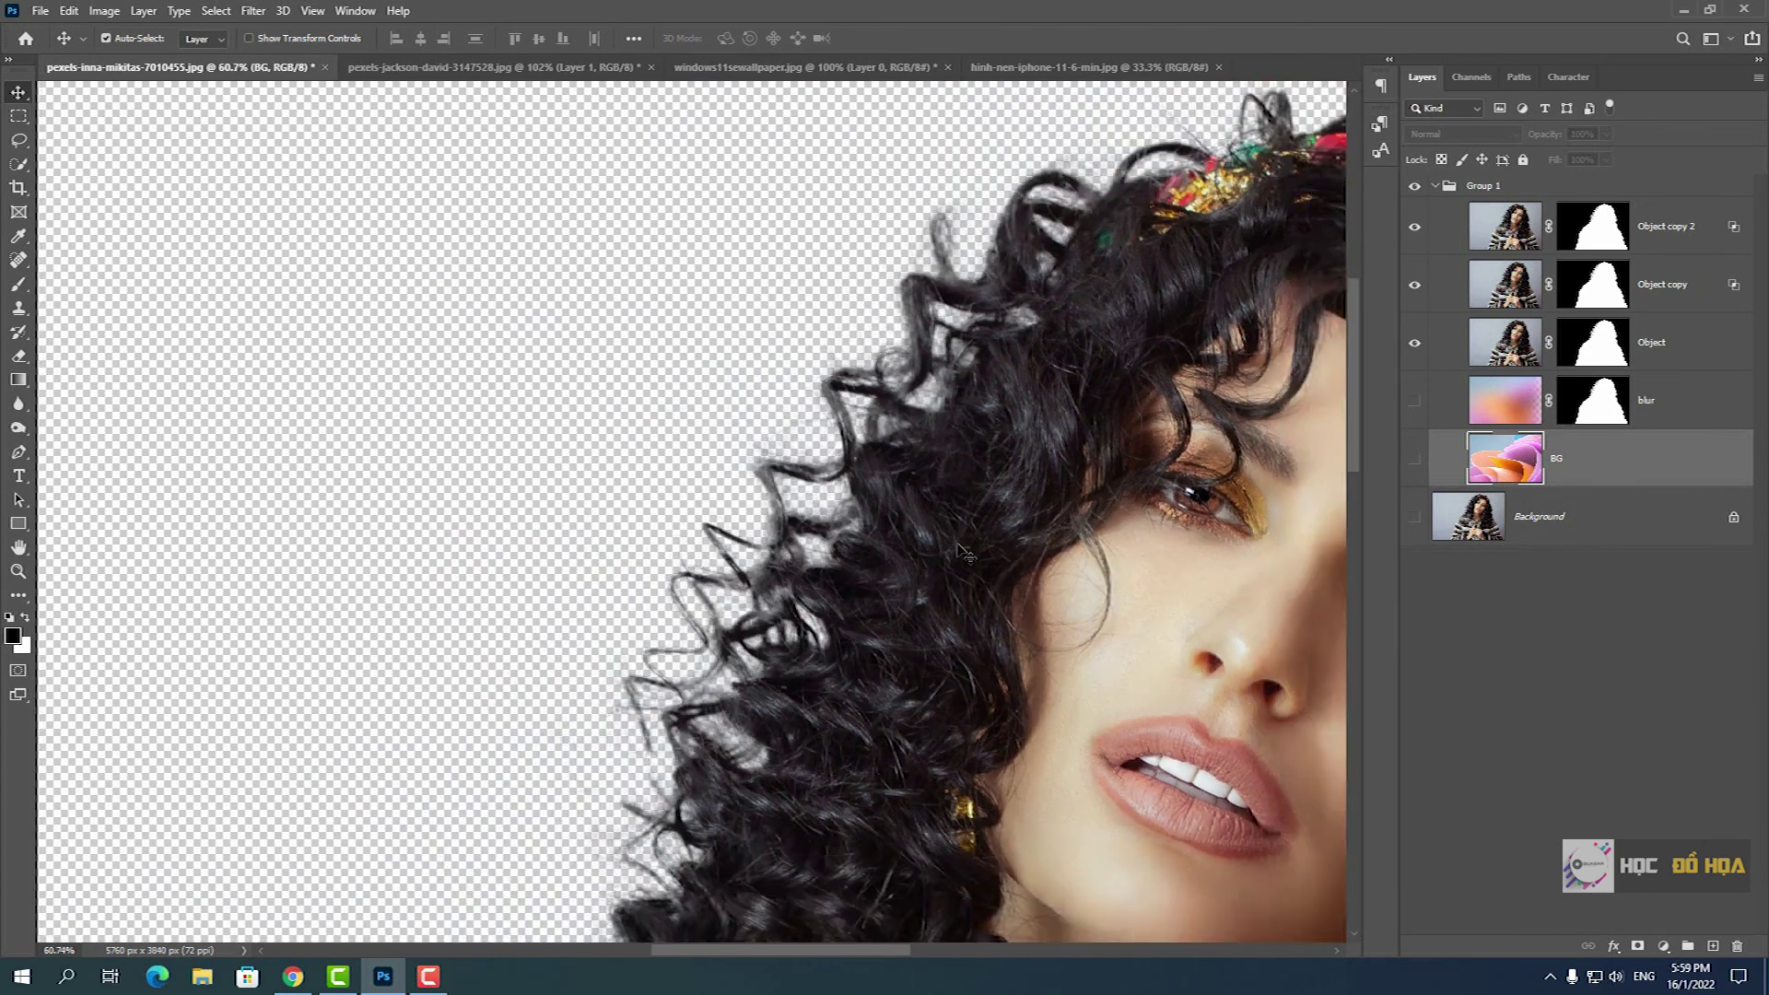
scroll(967, 534, down, 2)
scroll(728, 466, up, 1)
key(ctrl+0)
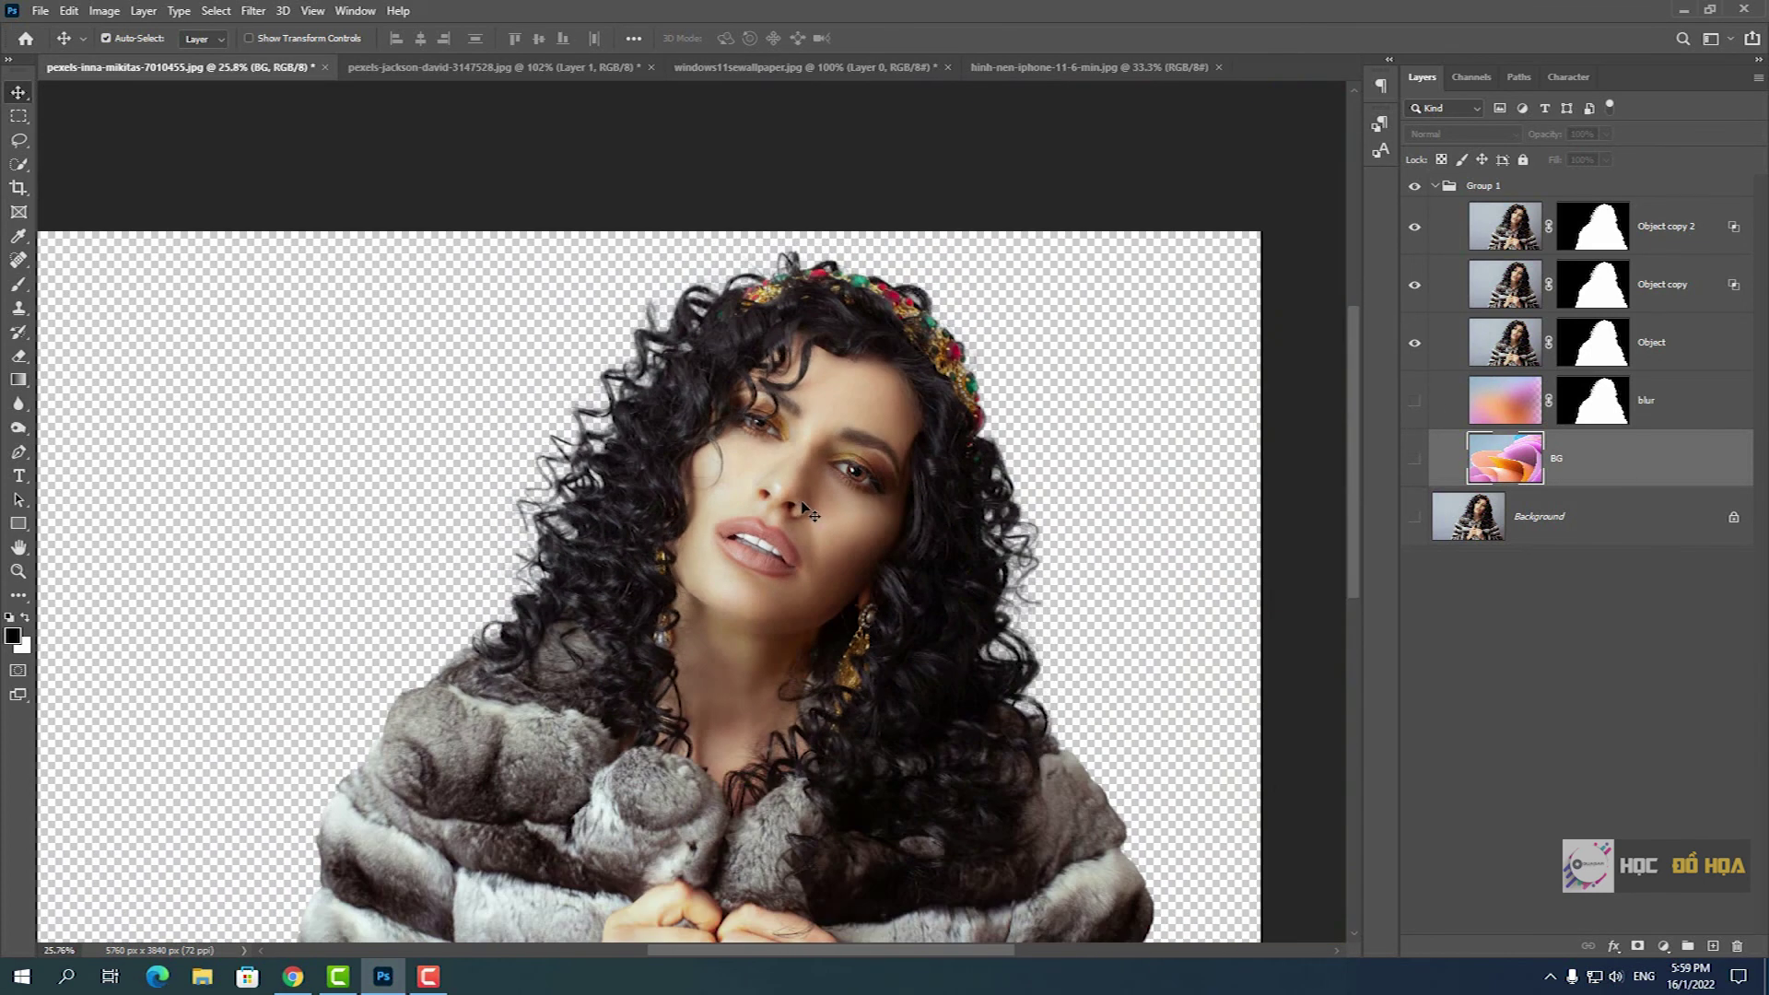
drag(1414, 401, 1415, 459)
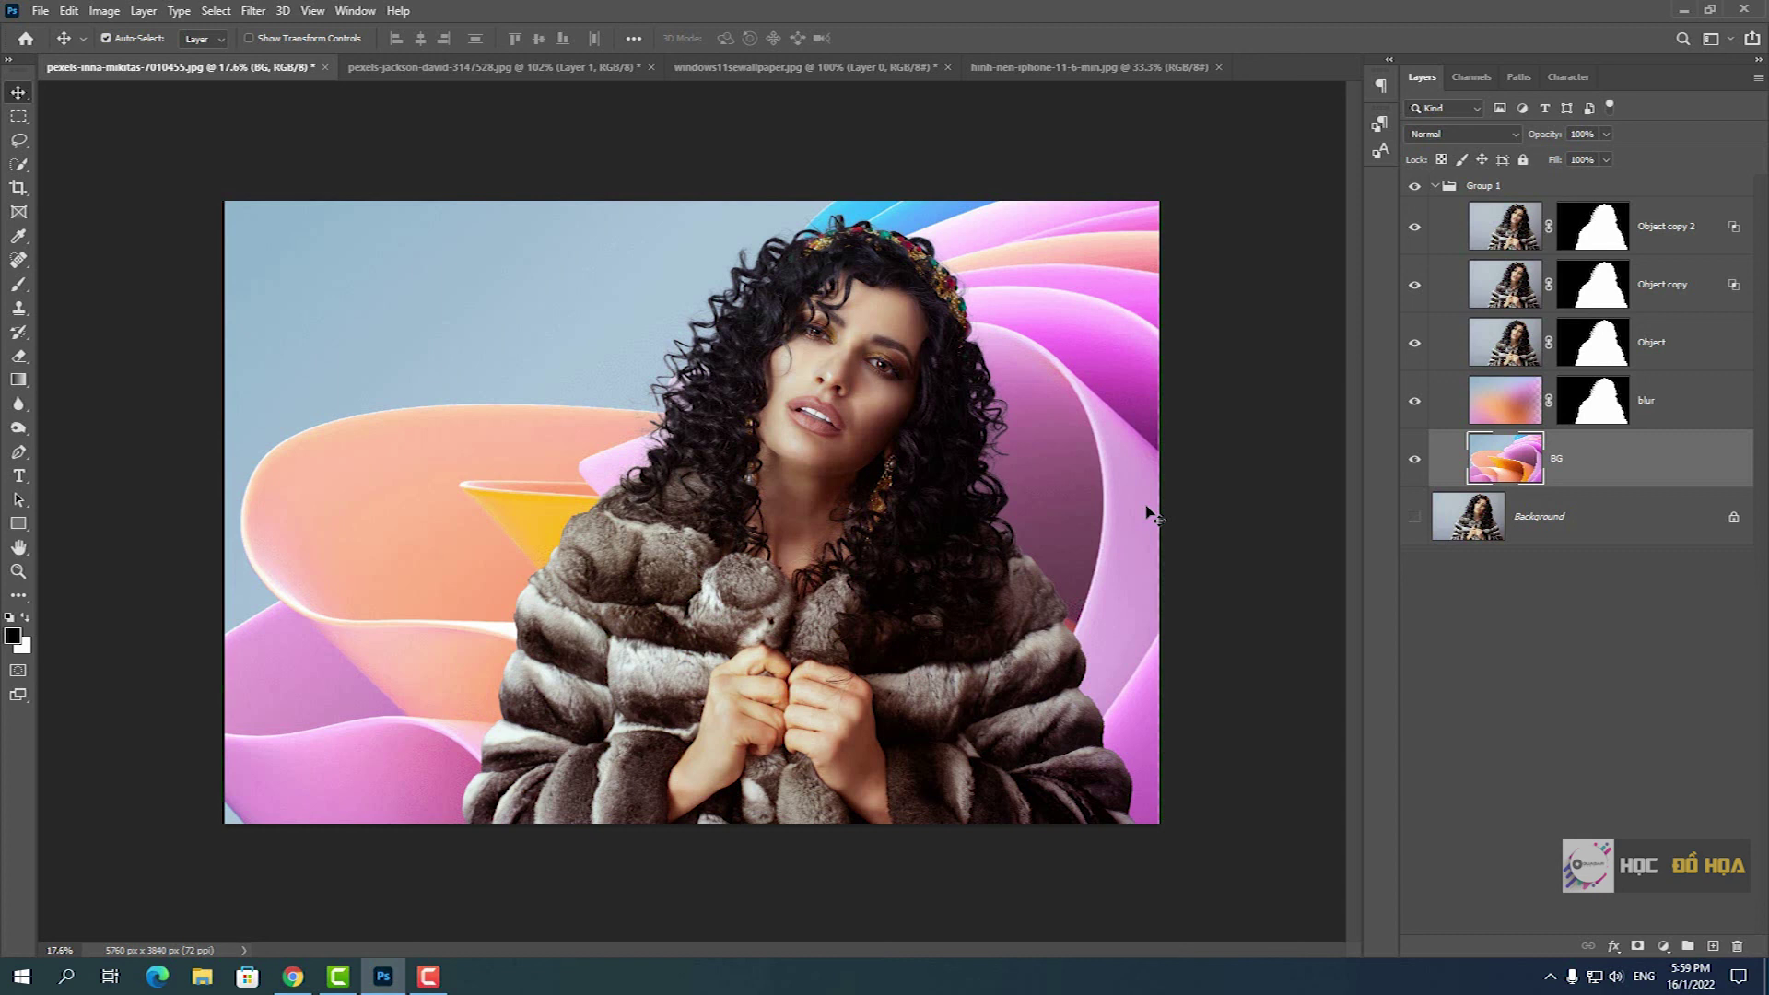
click(572, 68)
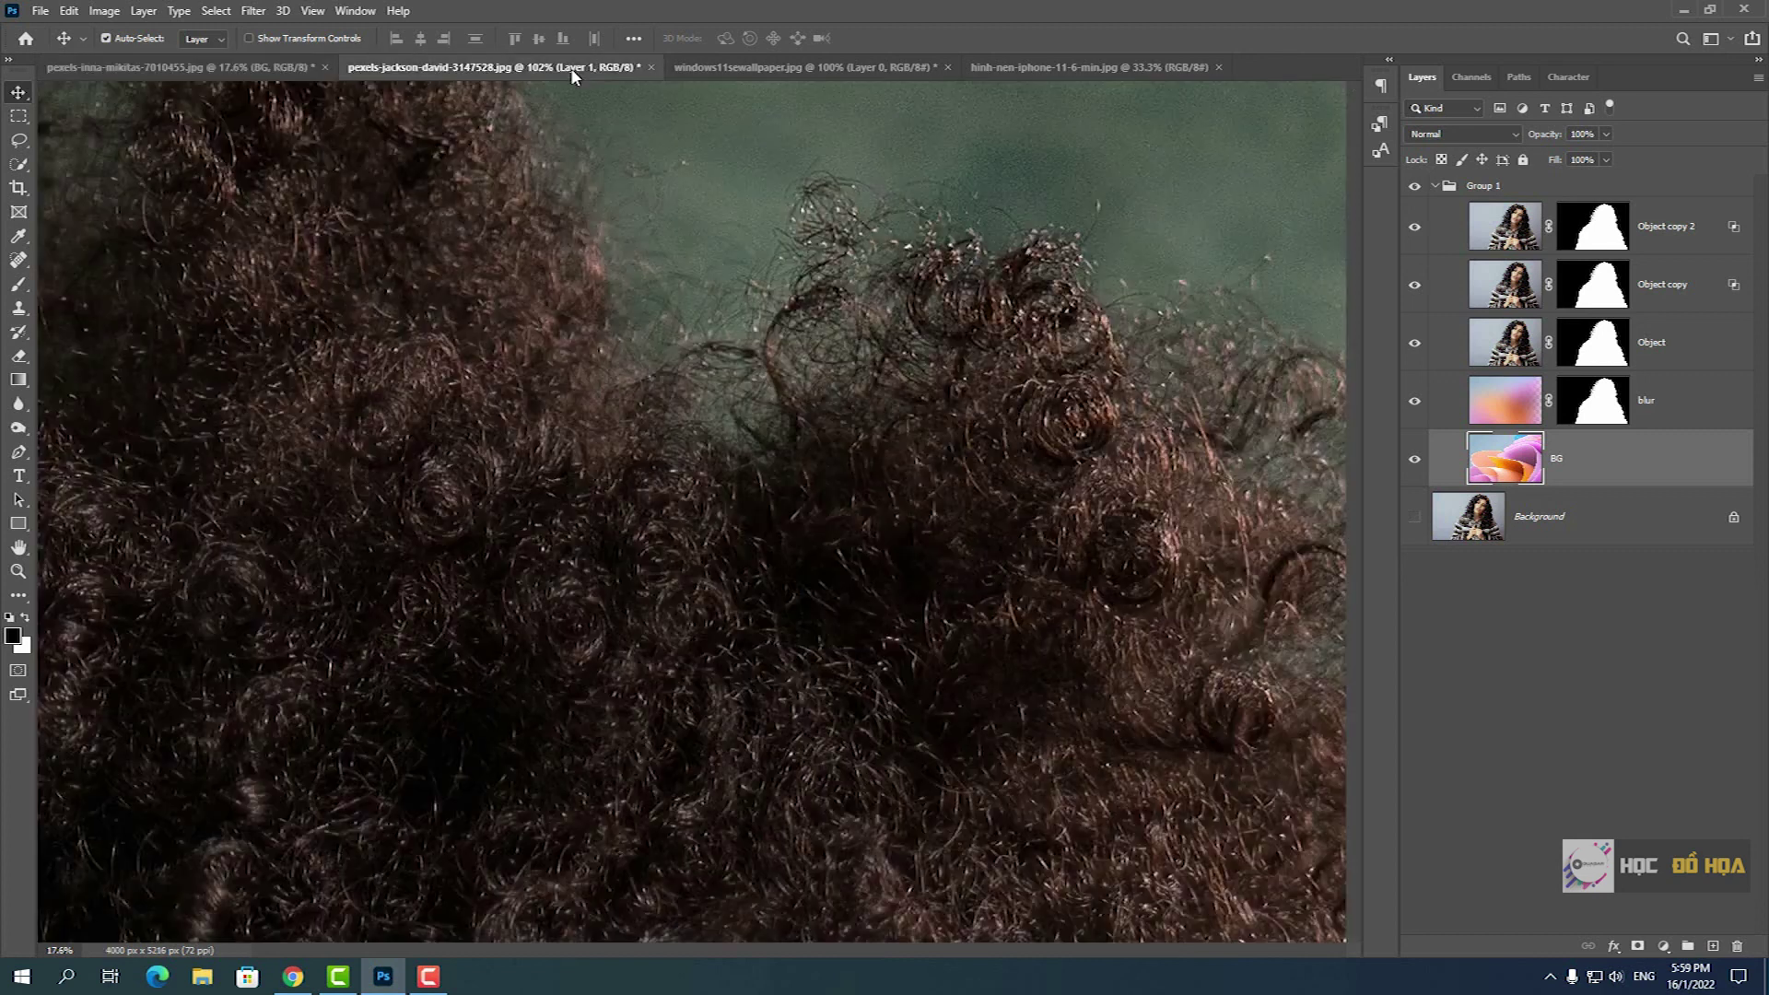
scroll(945, 334, down, 5)
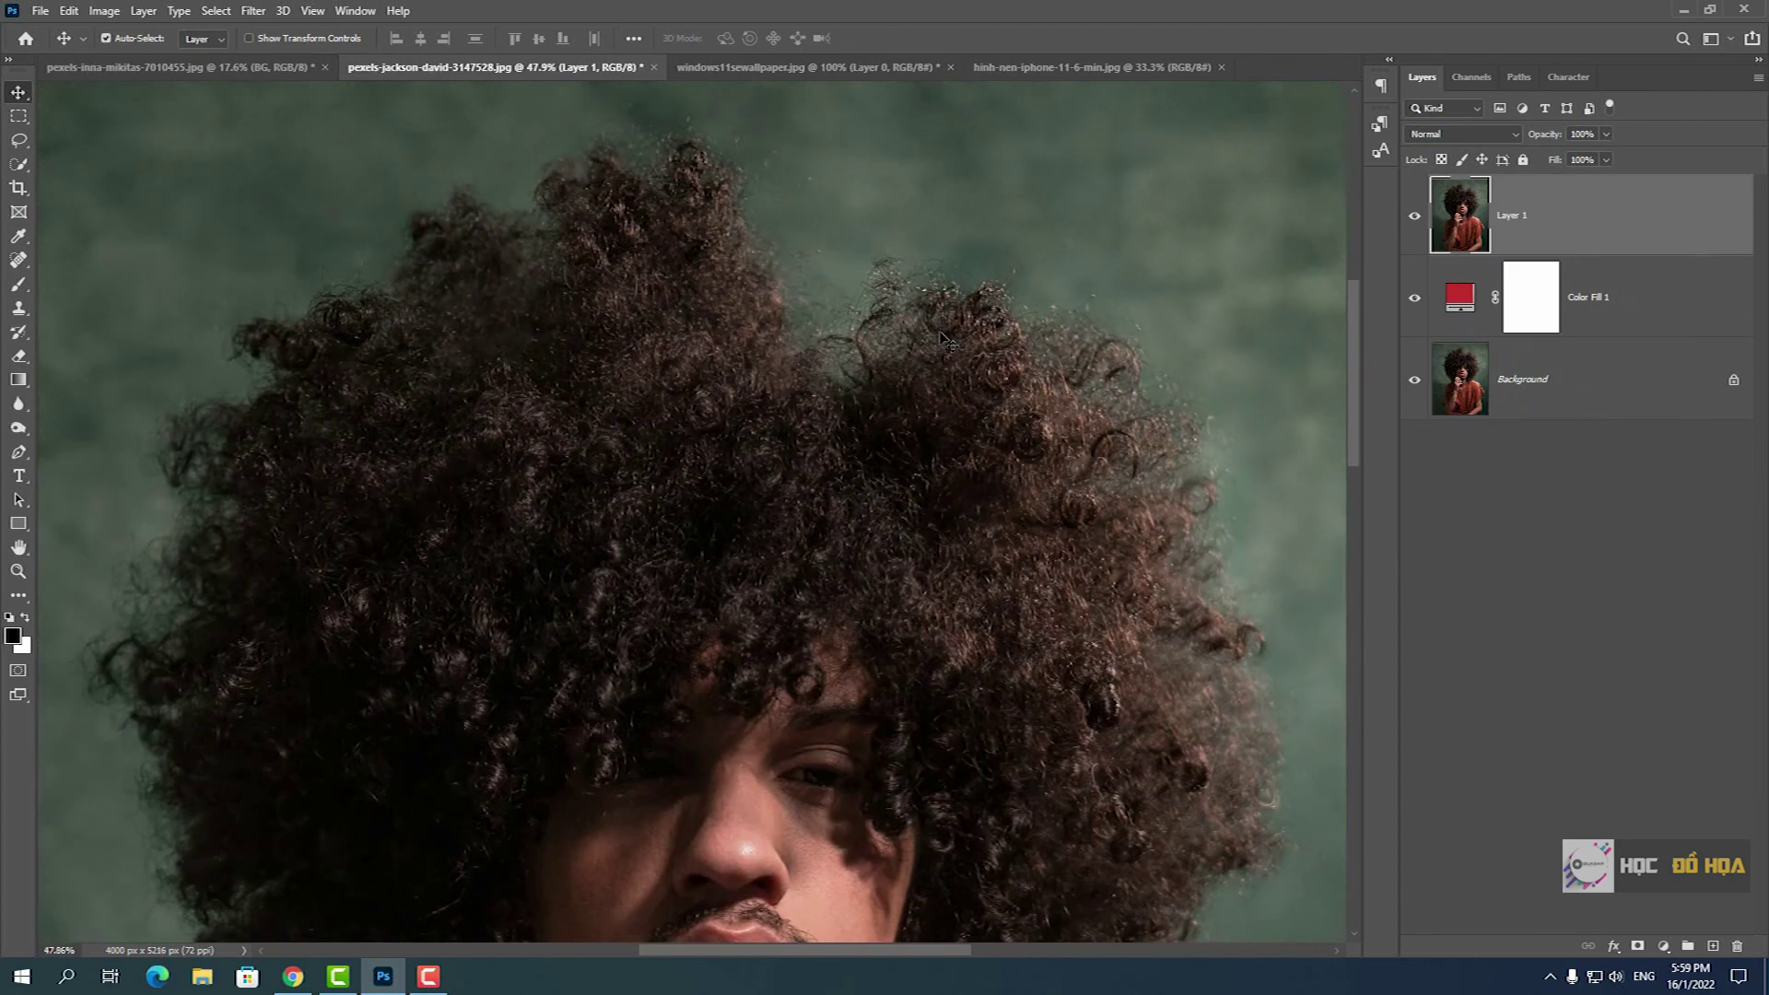
scroll(1035, 408, up, 2)
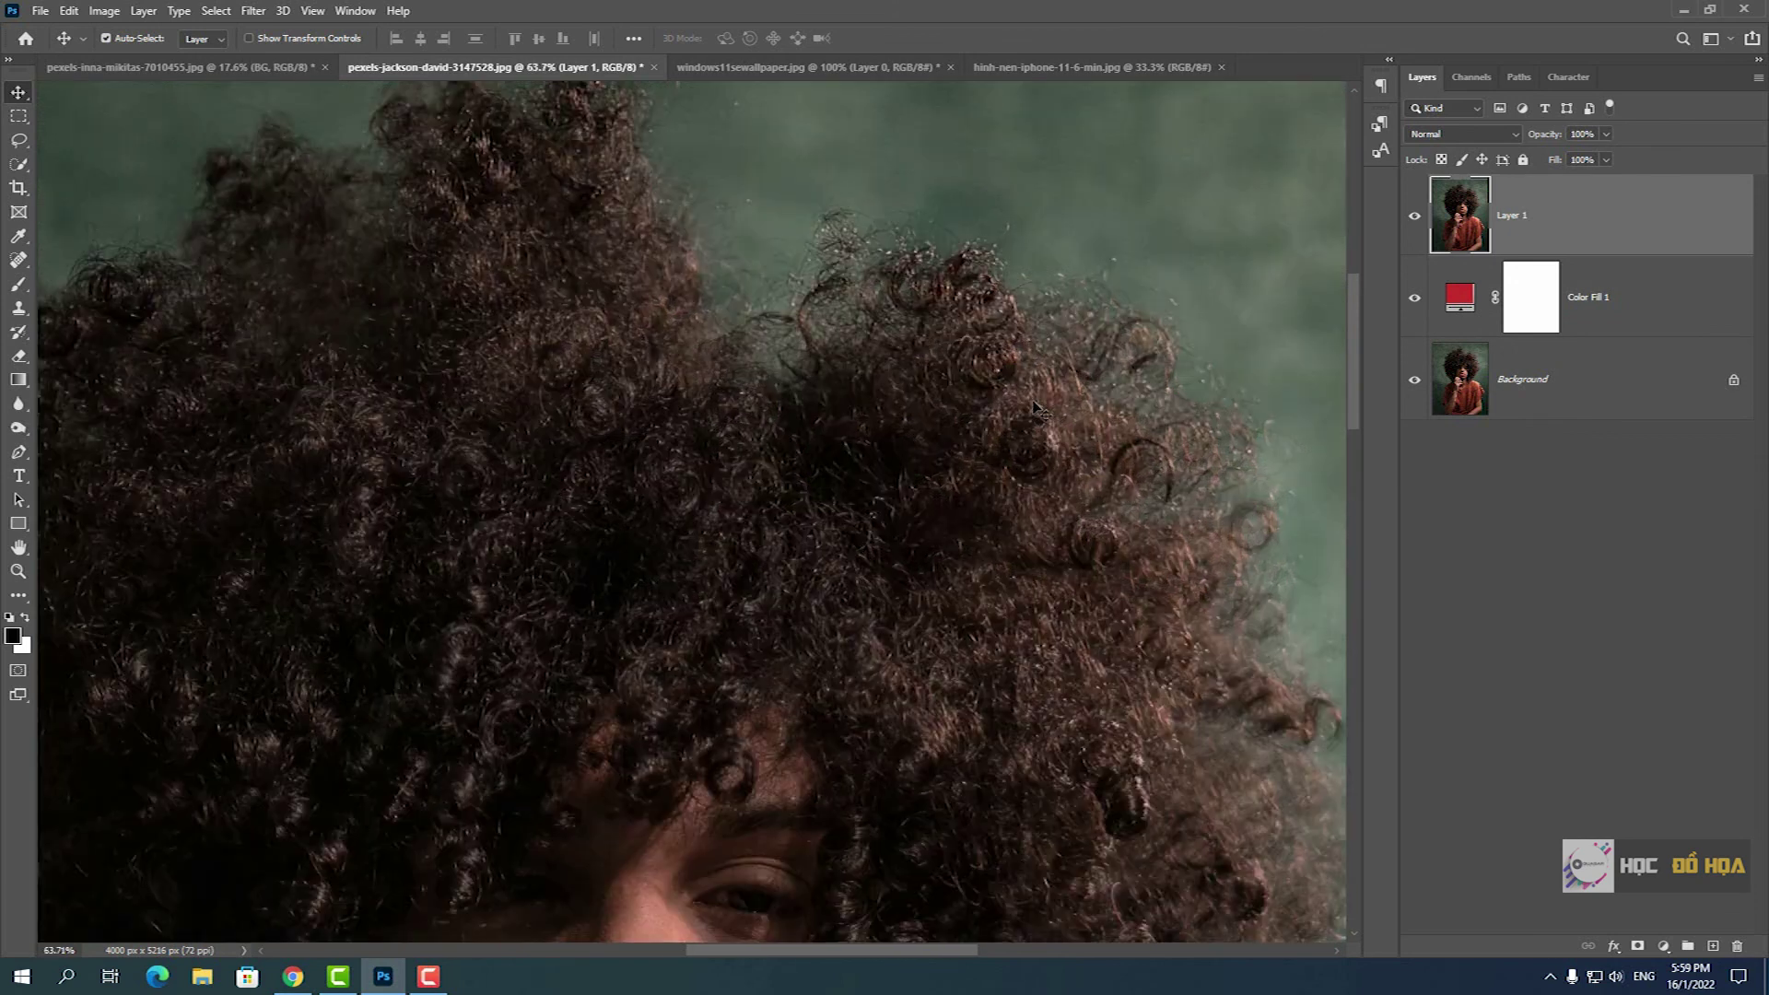
scroll(1035, 408, down, 1)
scroll(1036, 408, down, 1)
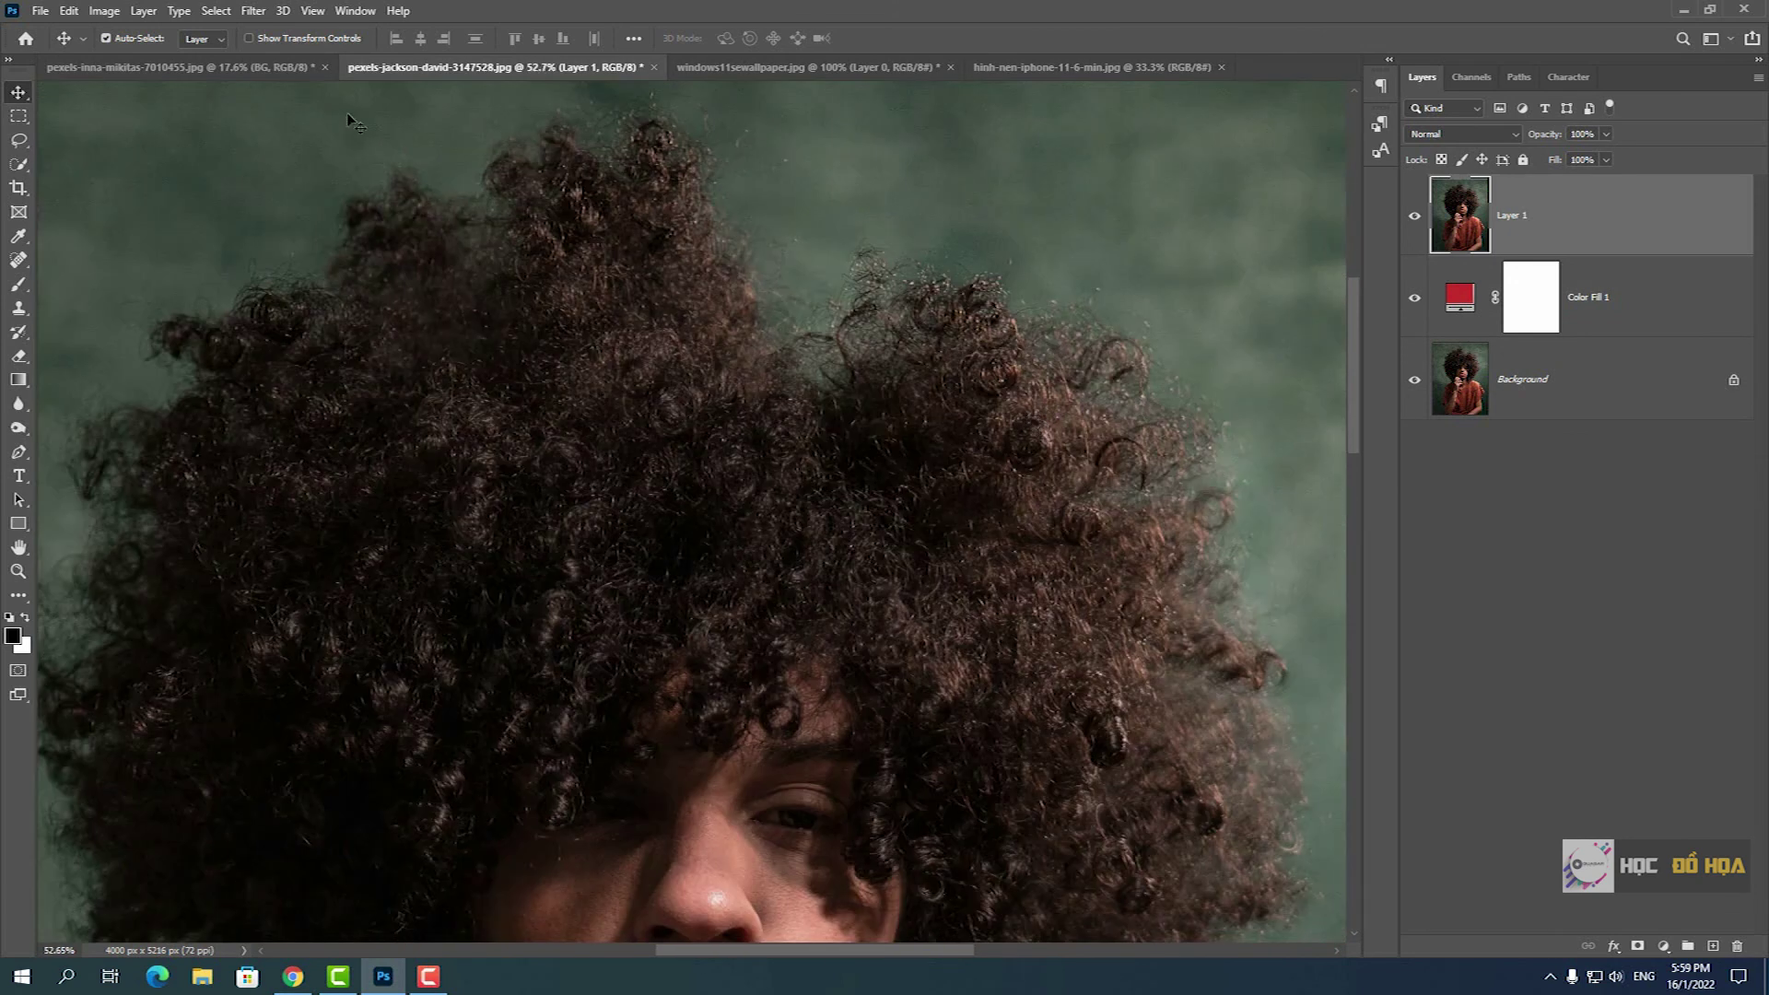
click(276, 68)
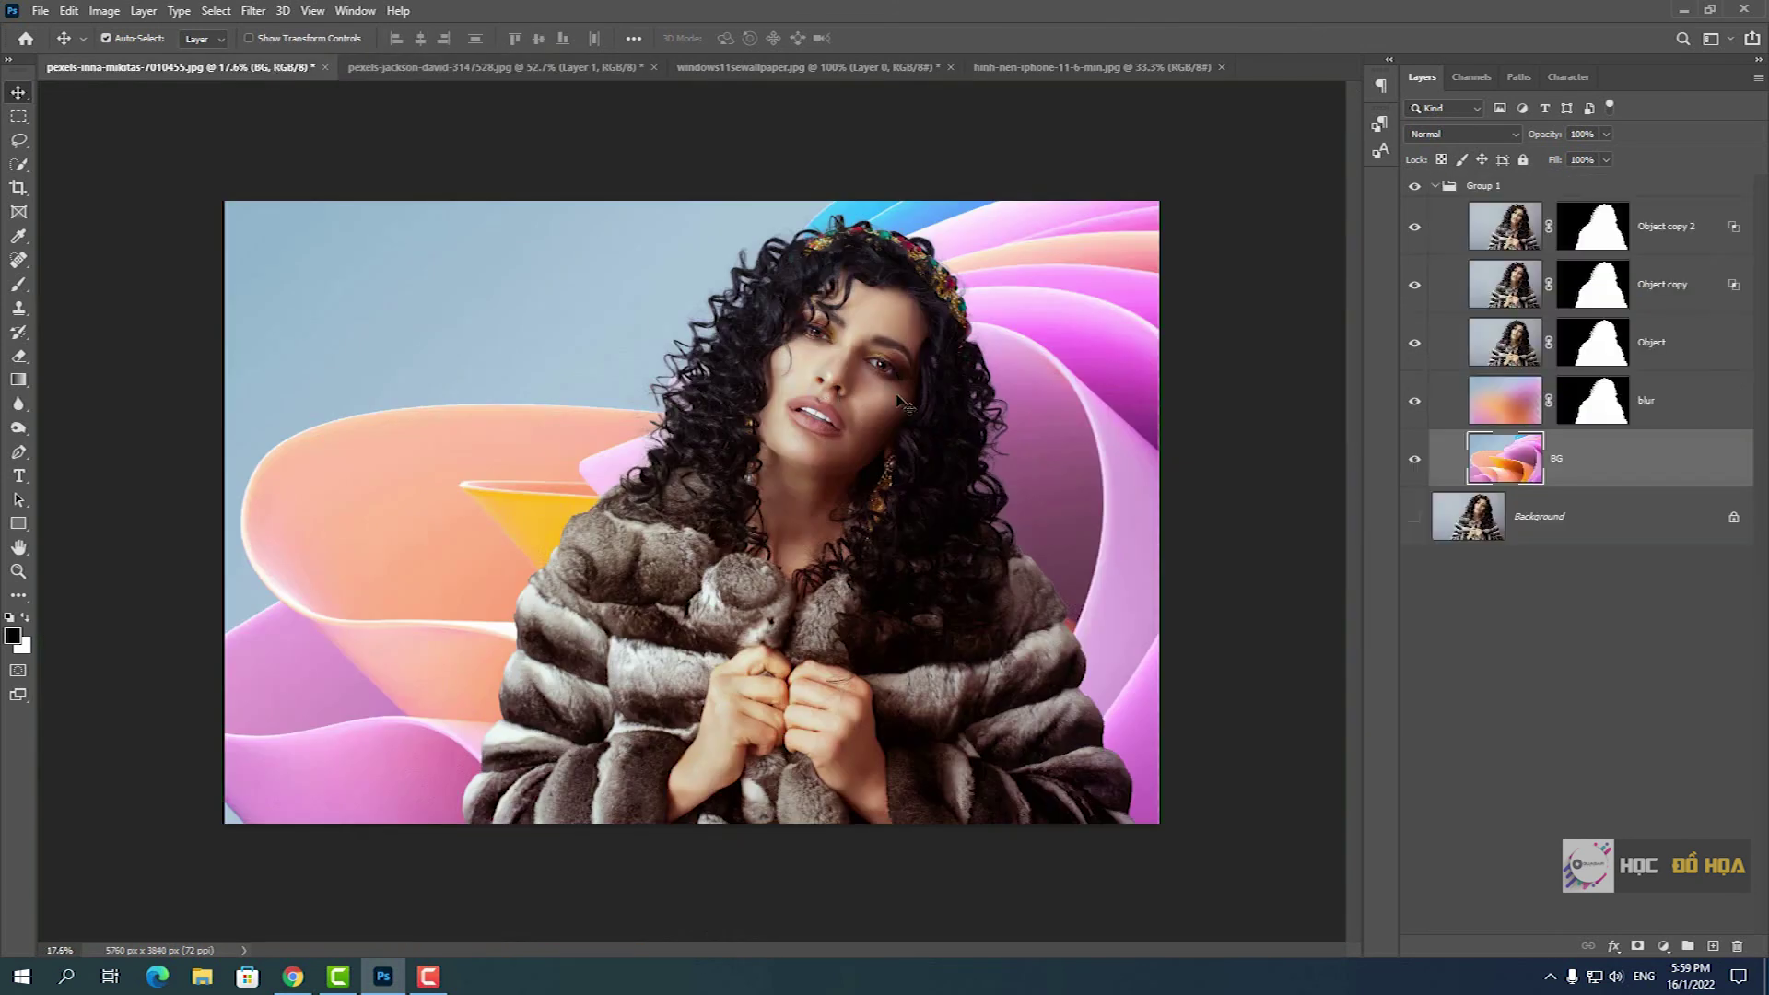